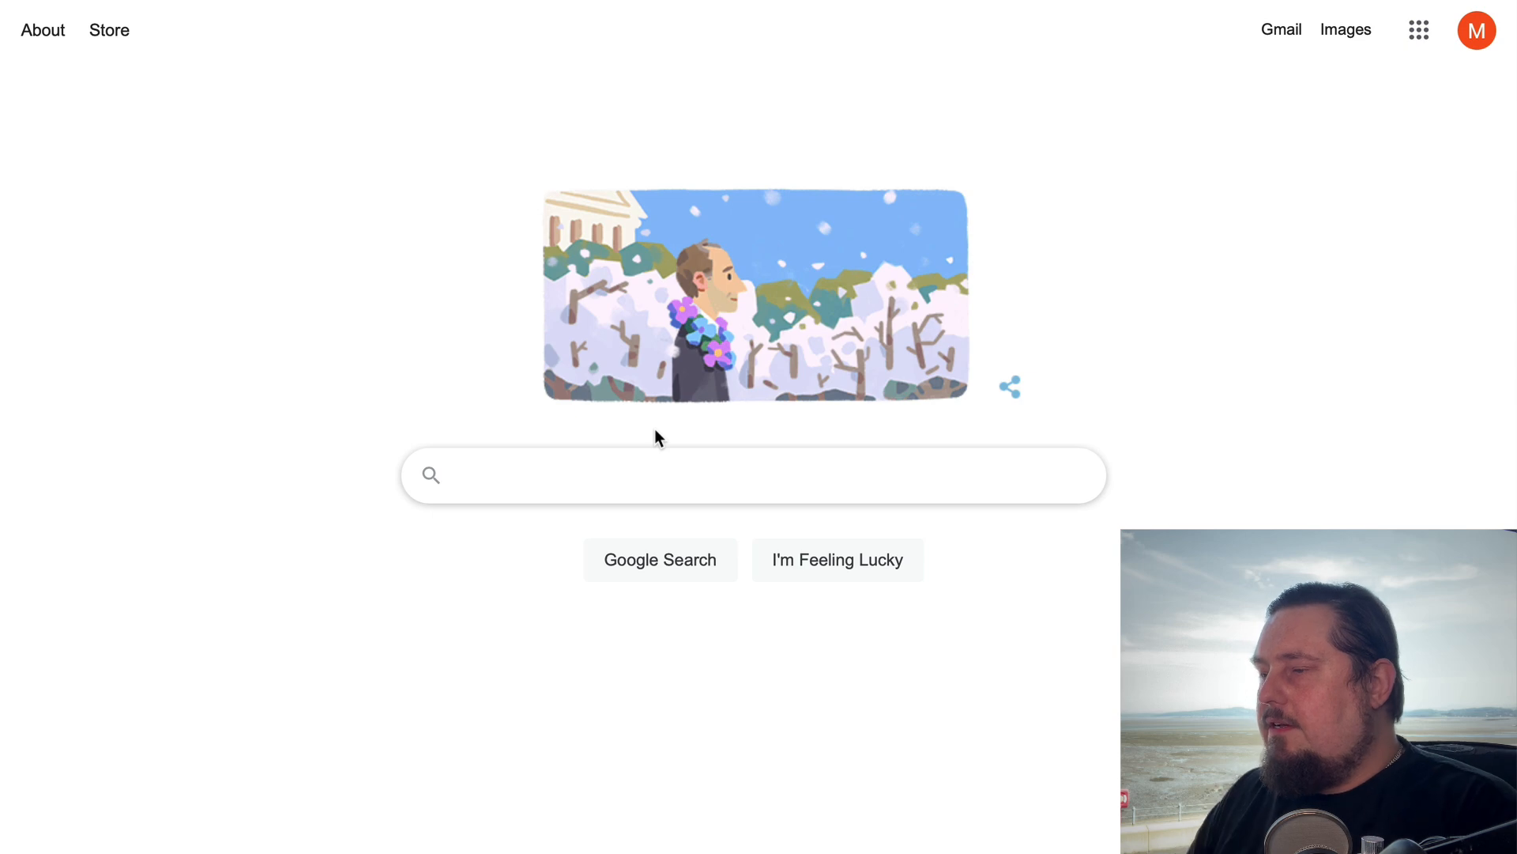
Search Google for "blog content" and expand the related question "What is the content of a blog?"
type("blog content")
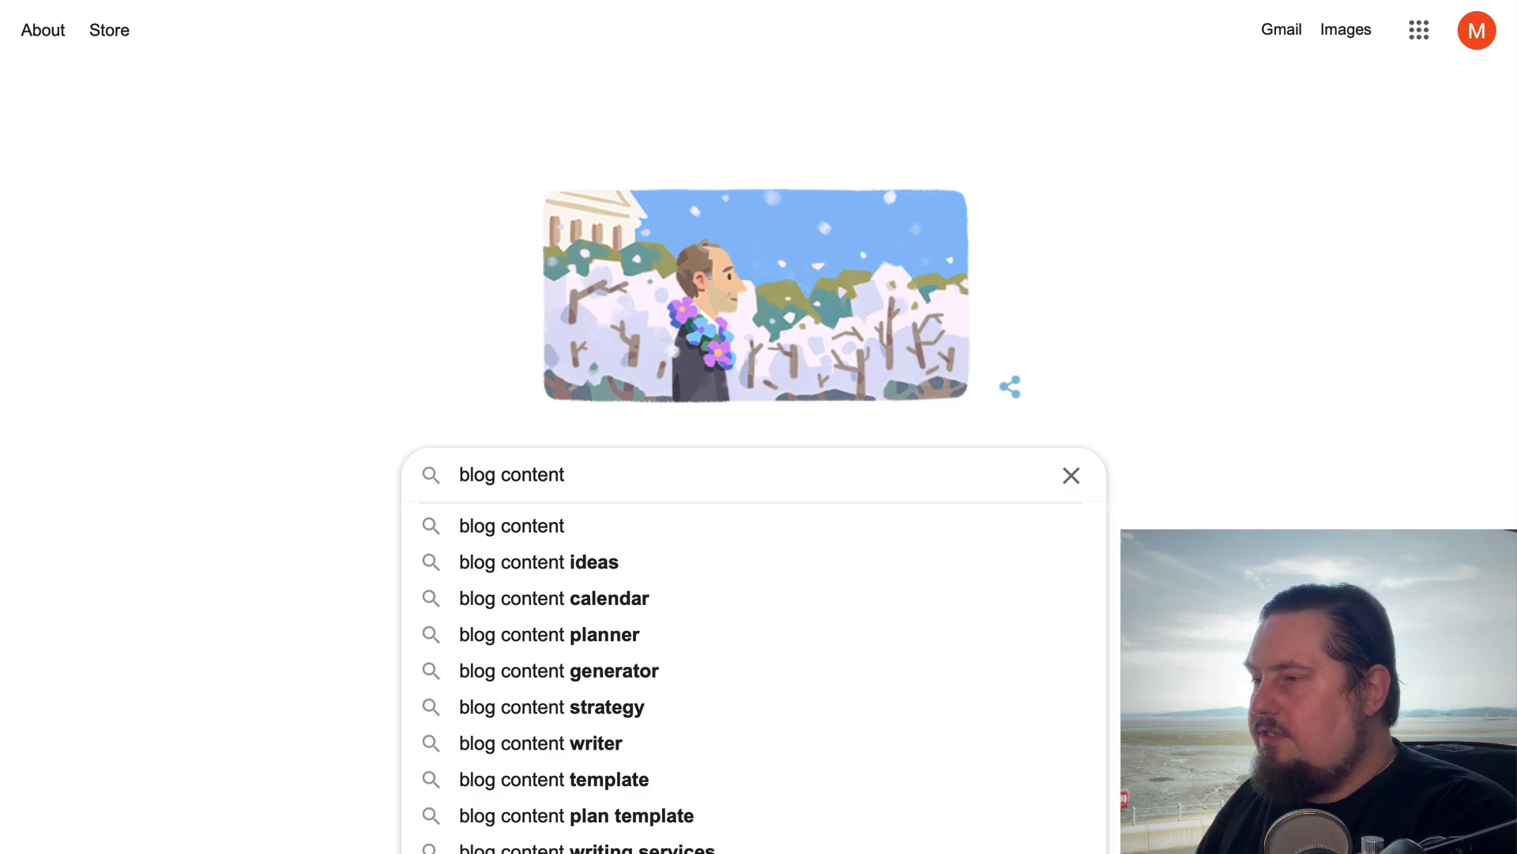
key("Return")
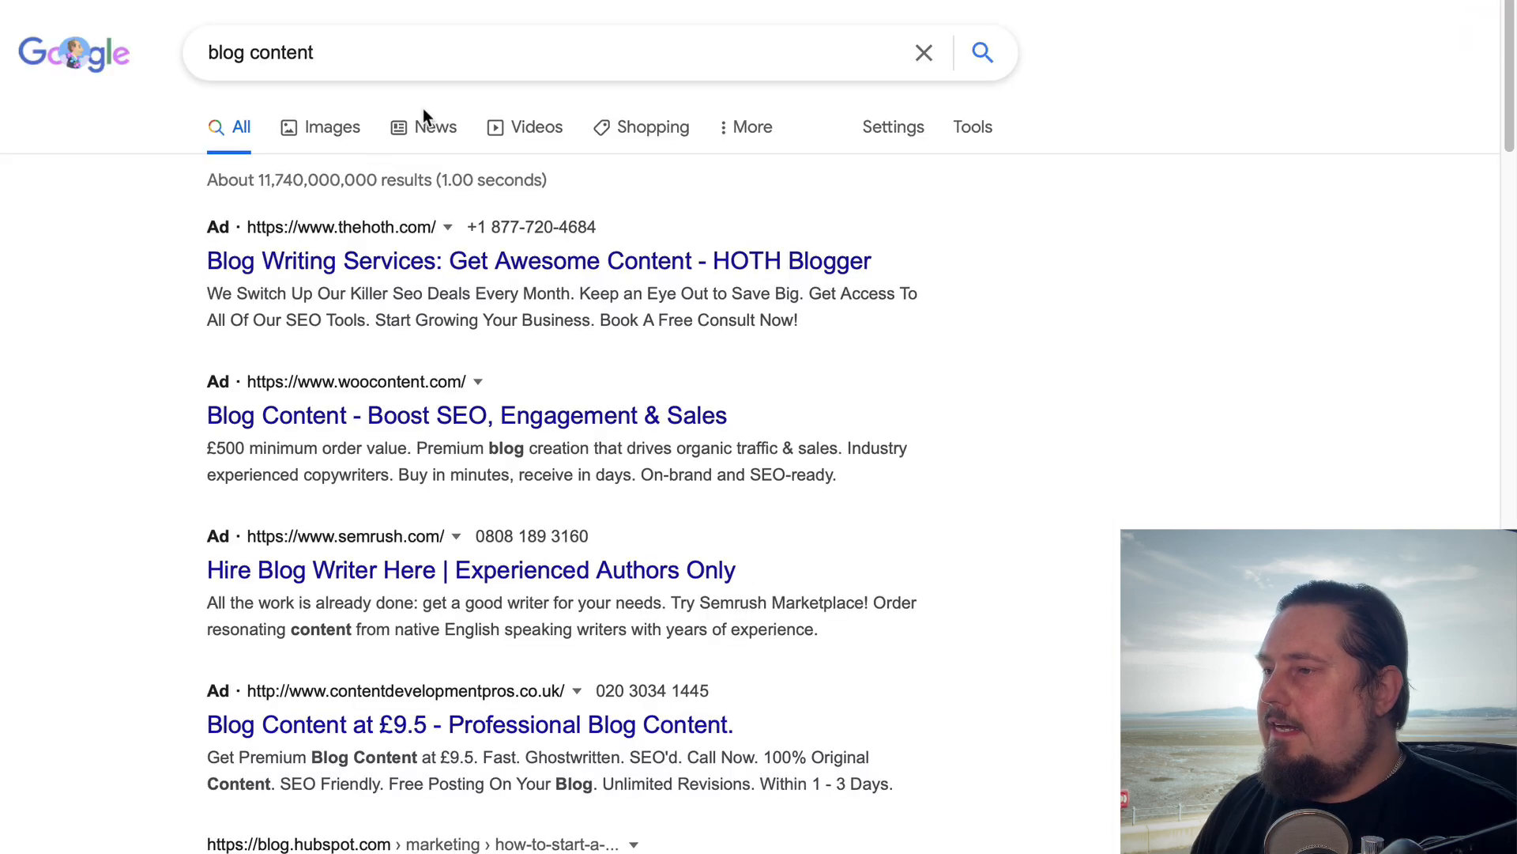
scroll(649, 846, "down", 10)
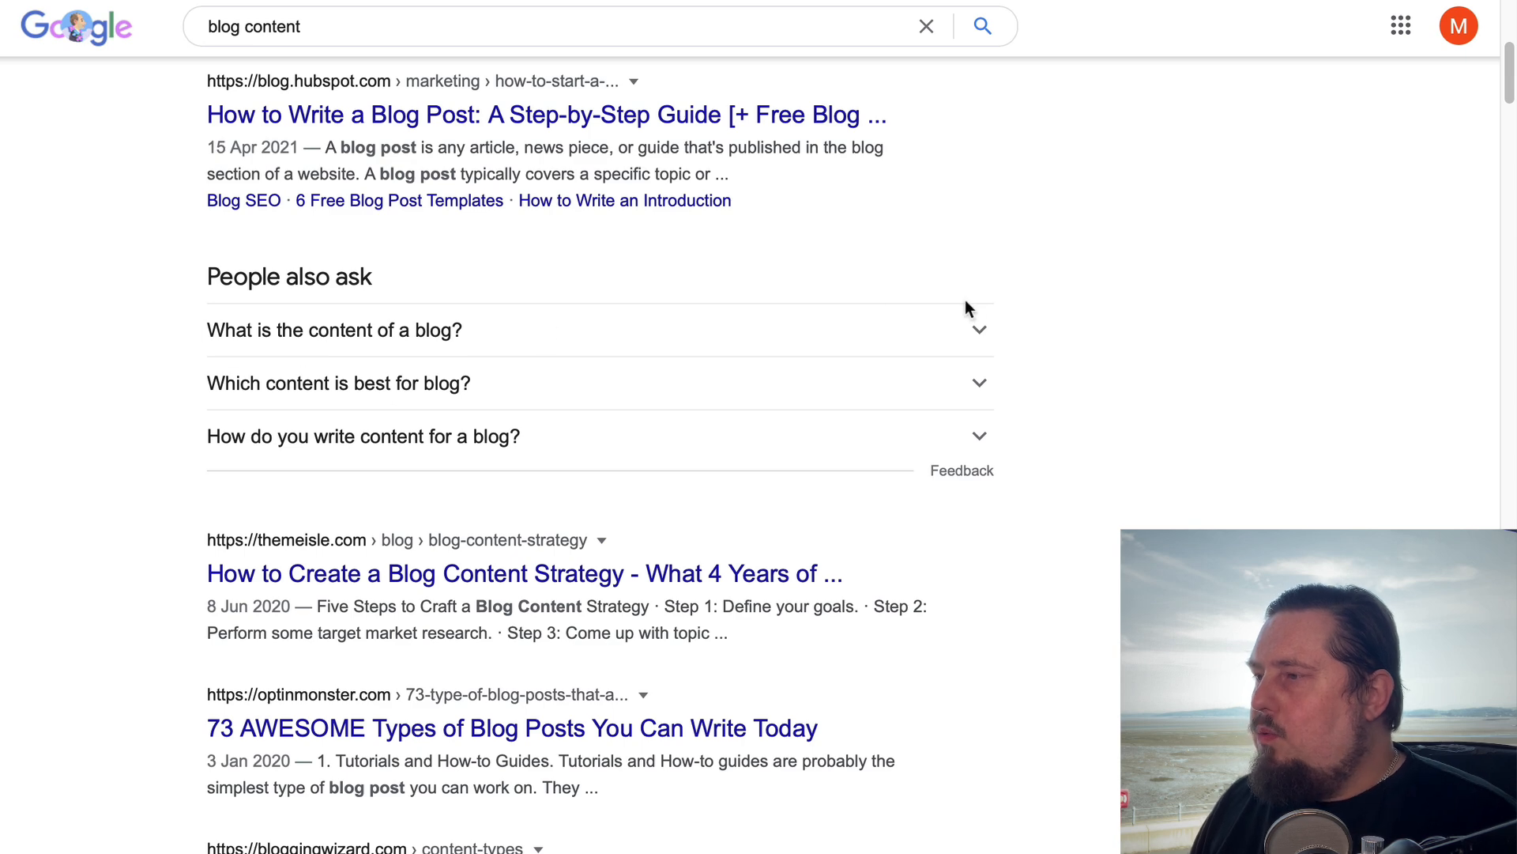
left_click(980, 325)
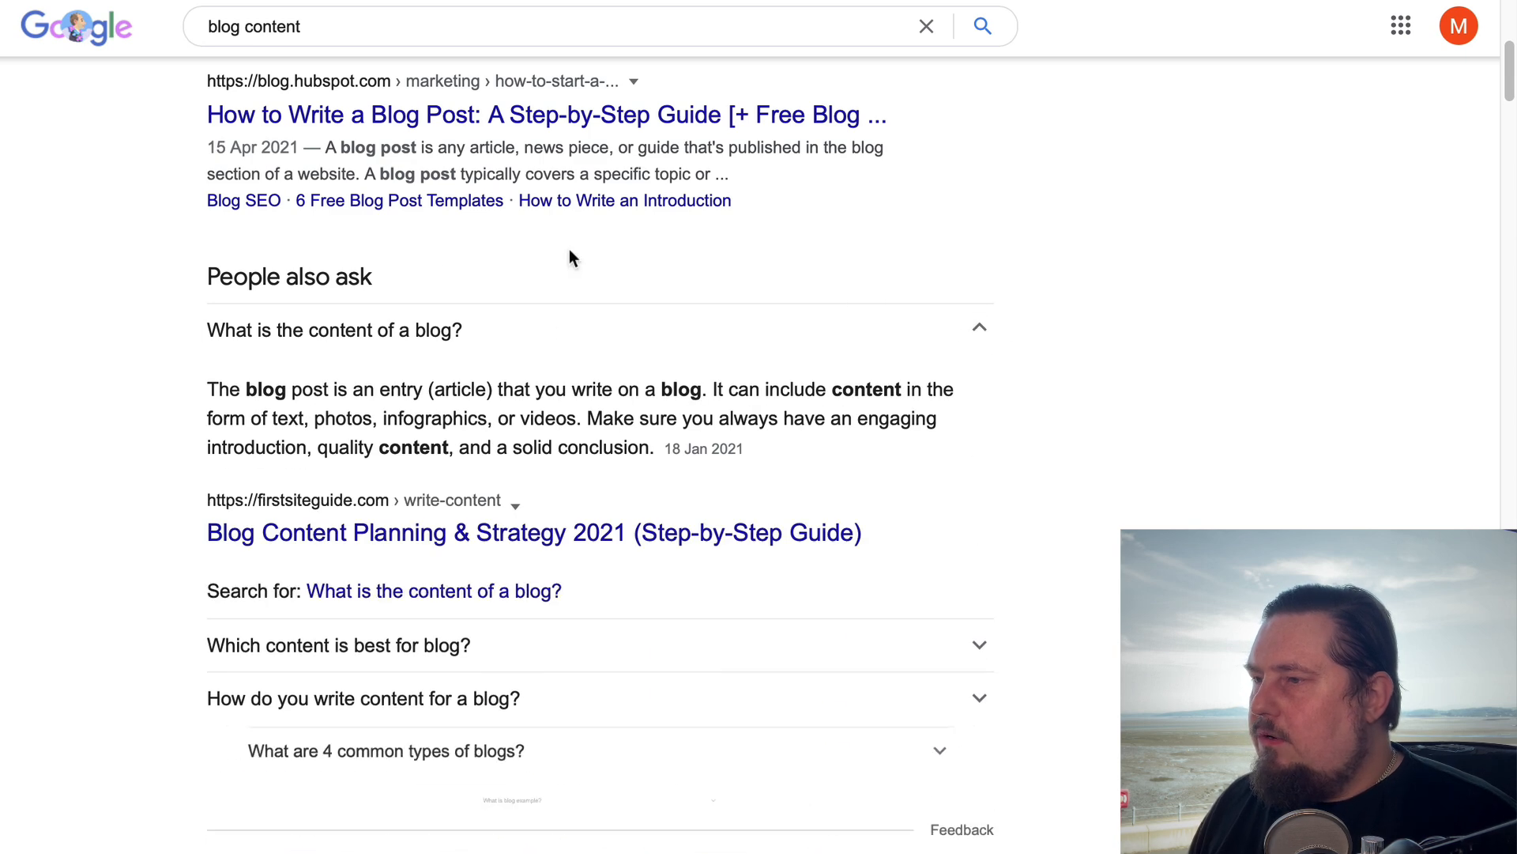
Expand the related question "What are 4 common types of blogs?" and copy its text
scroll(662, 487, "down", 4)
scroll(792, 611, "down", 1)
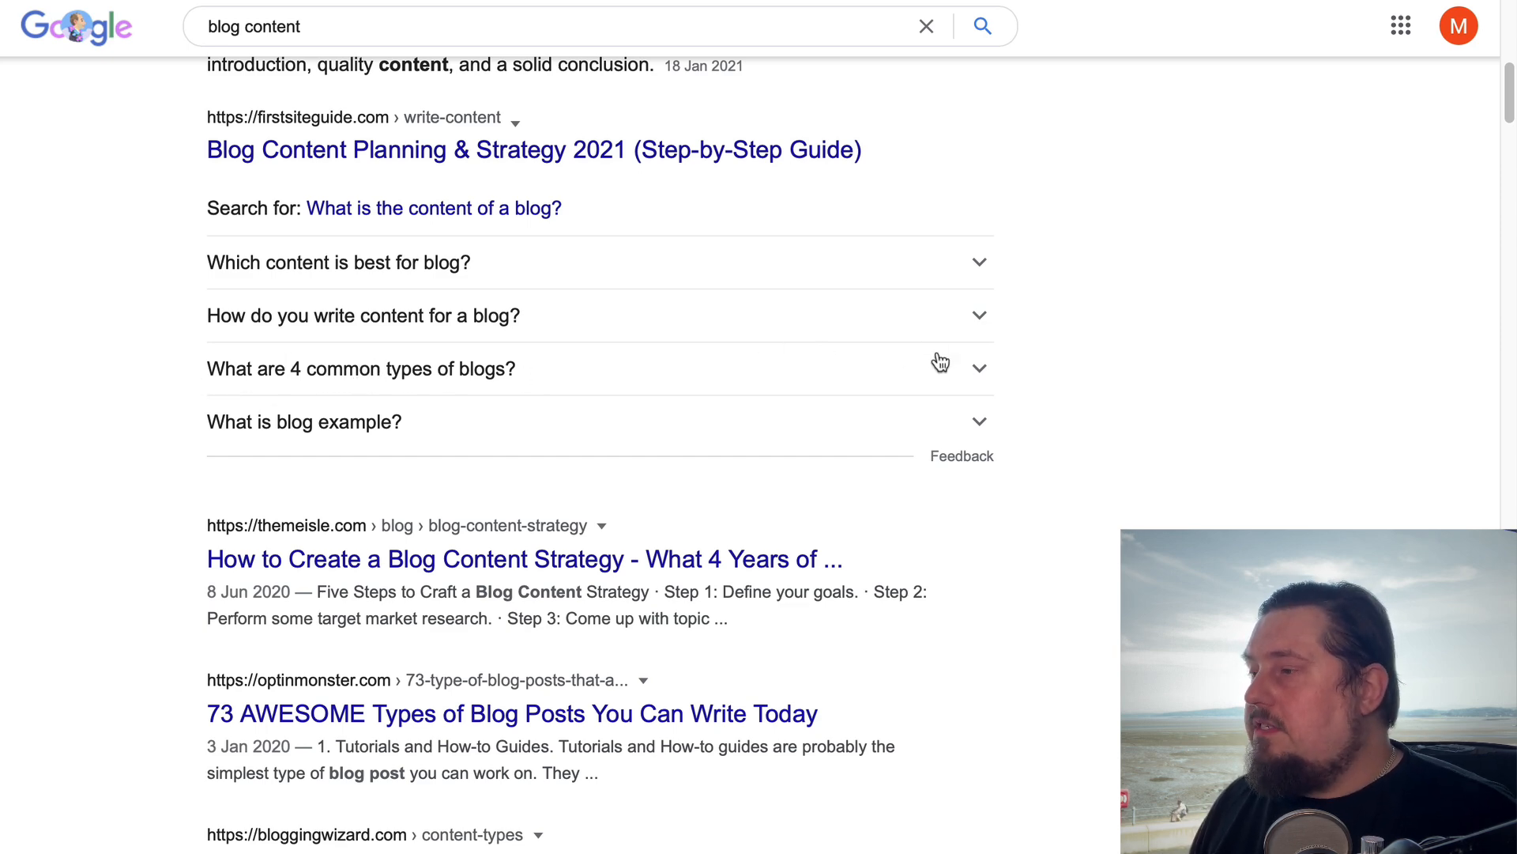
left_click(982, 371)
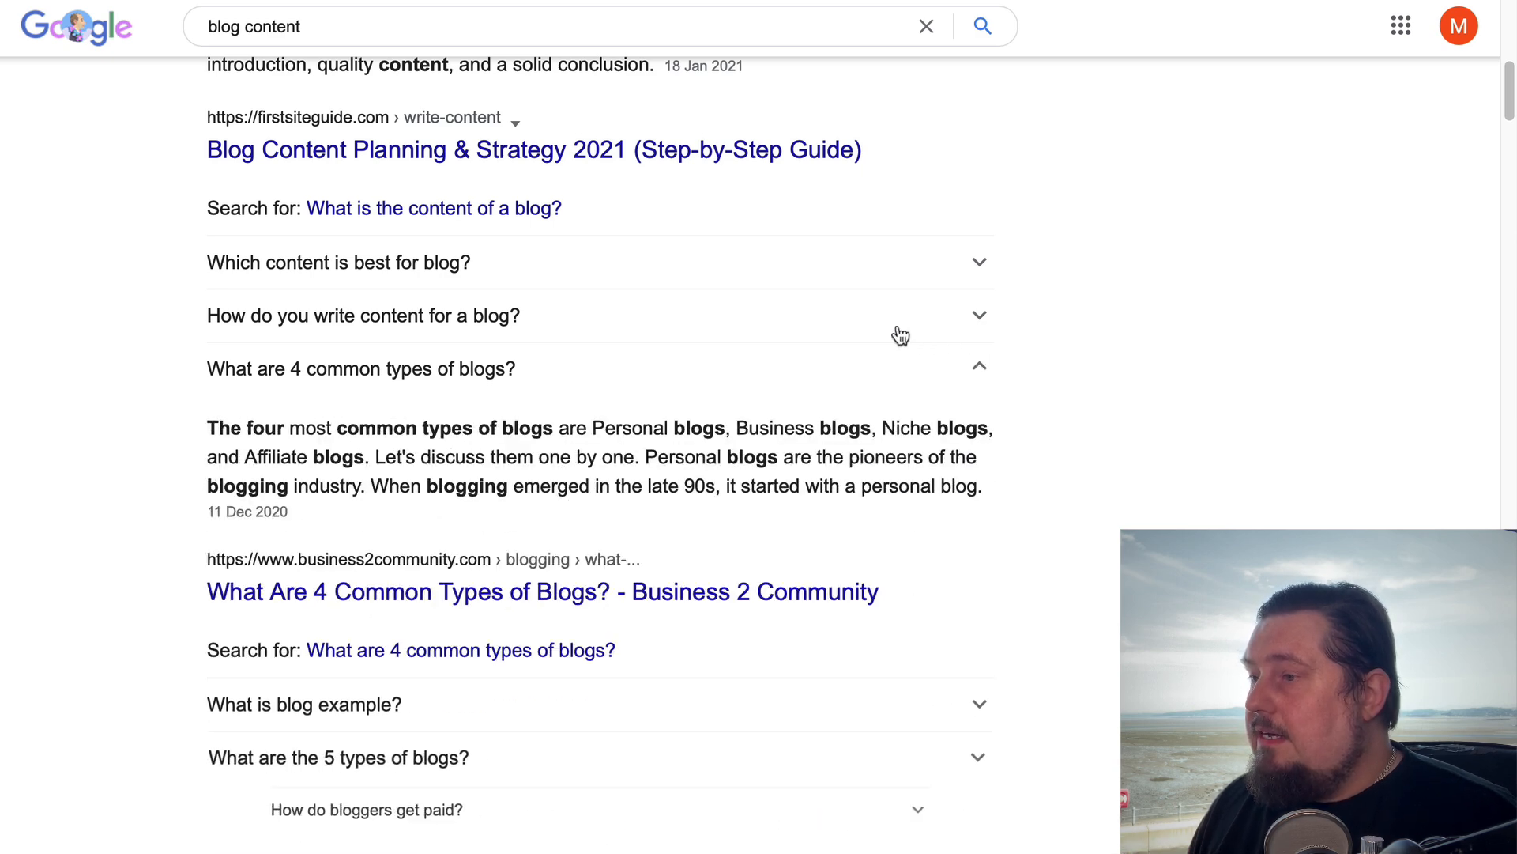
scroll(509, 196, "down", 4)
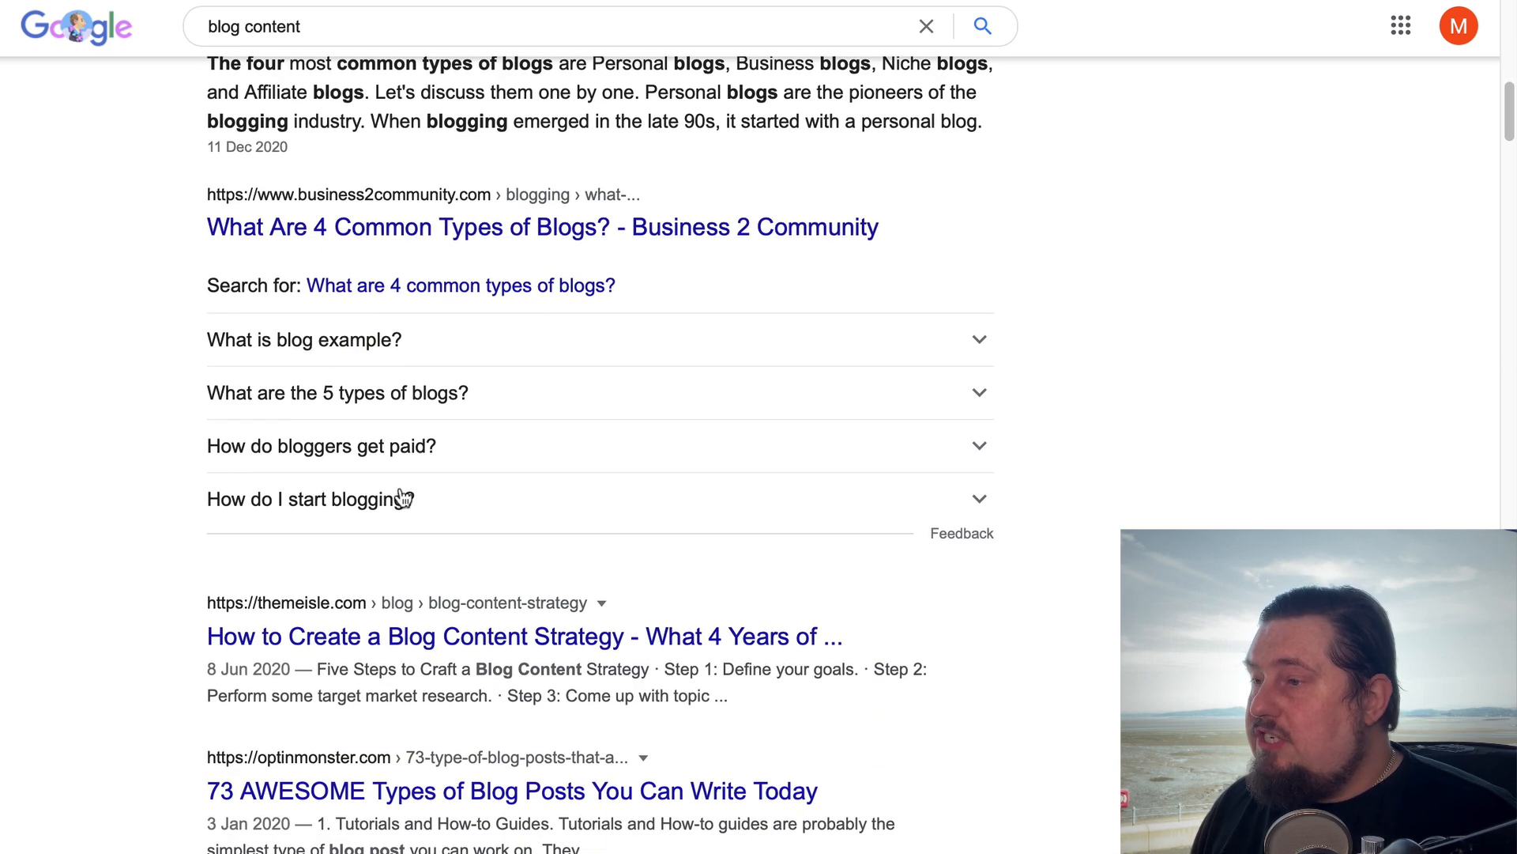
scroll(583, 410, "up", 4)
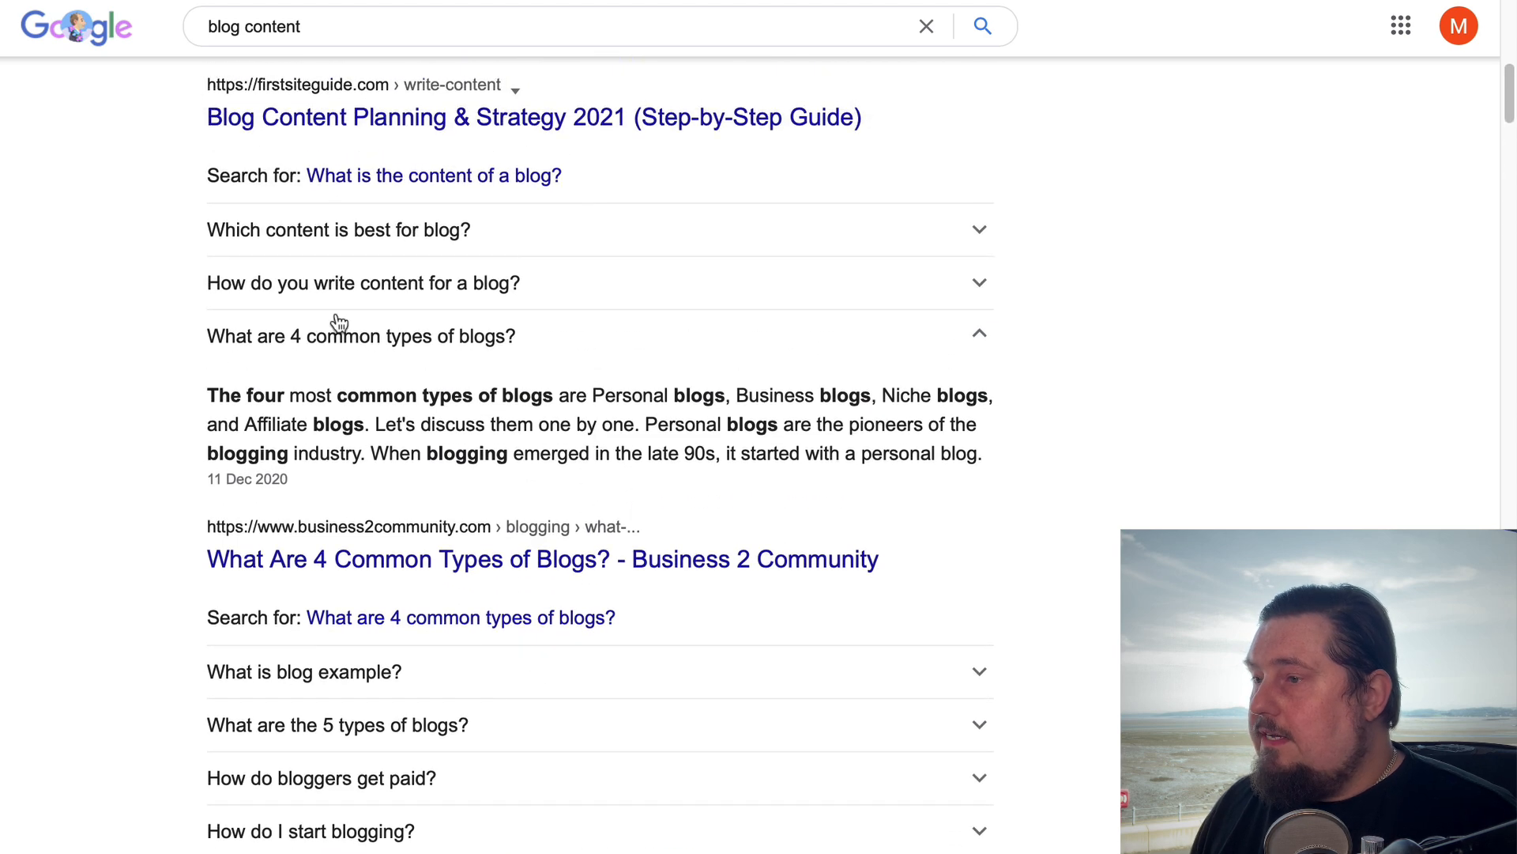
left_click_drag(216, 333, 533, 320)
key("ctrl+c")
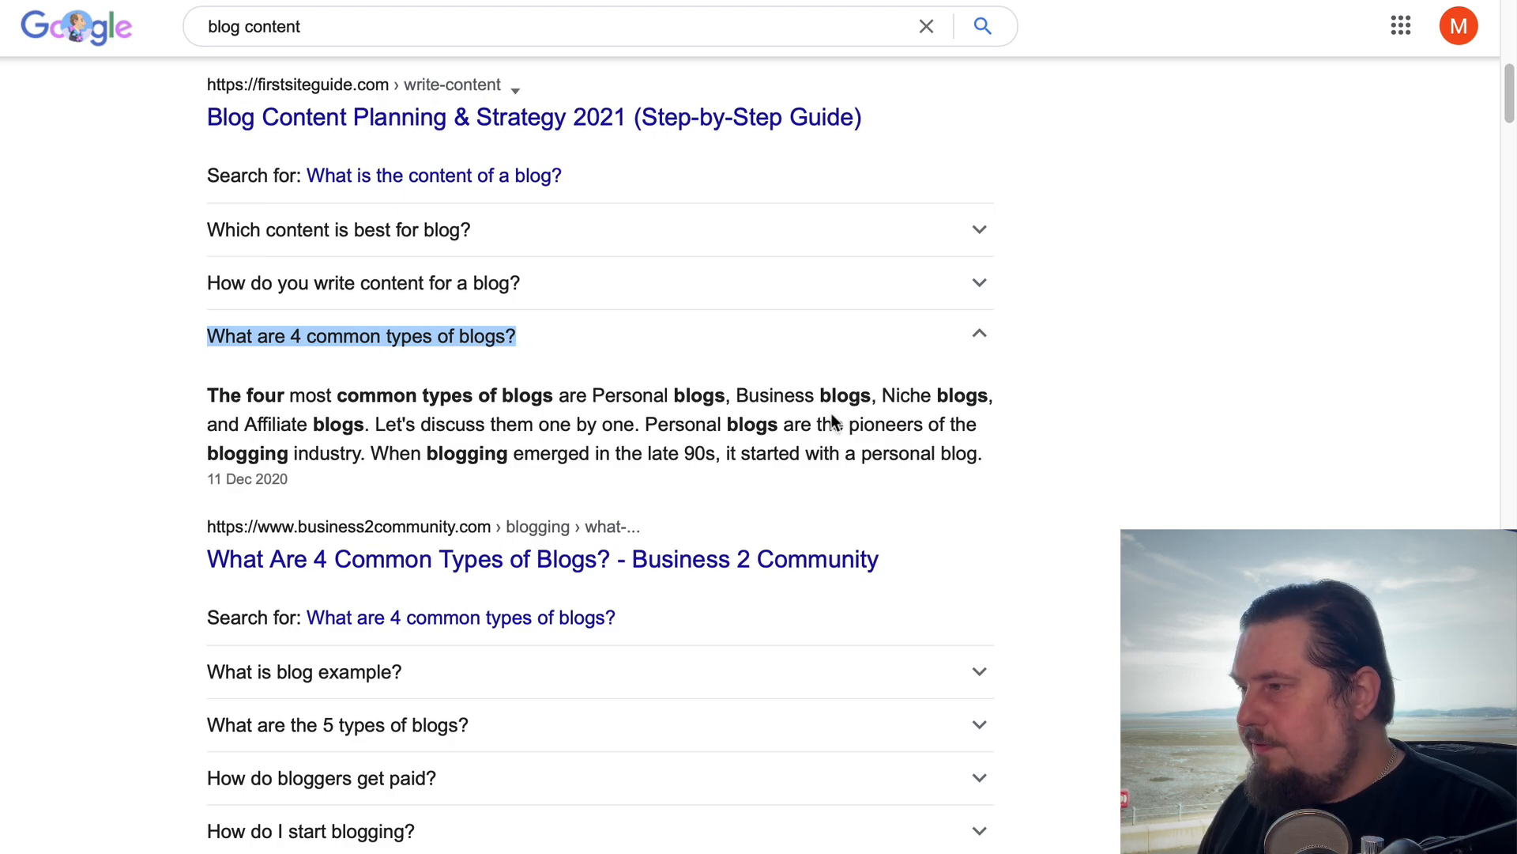
left_click(1059, 496)
Look through the remaining "blog content" results and the related searches at the end of the page
scroll(1083, 658, "down", 12)
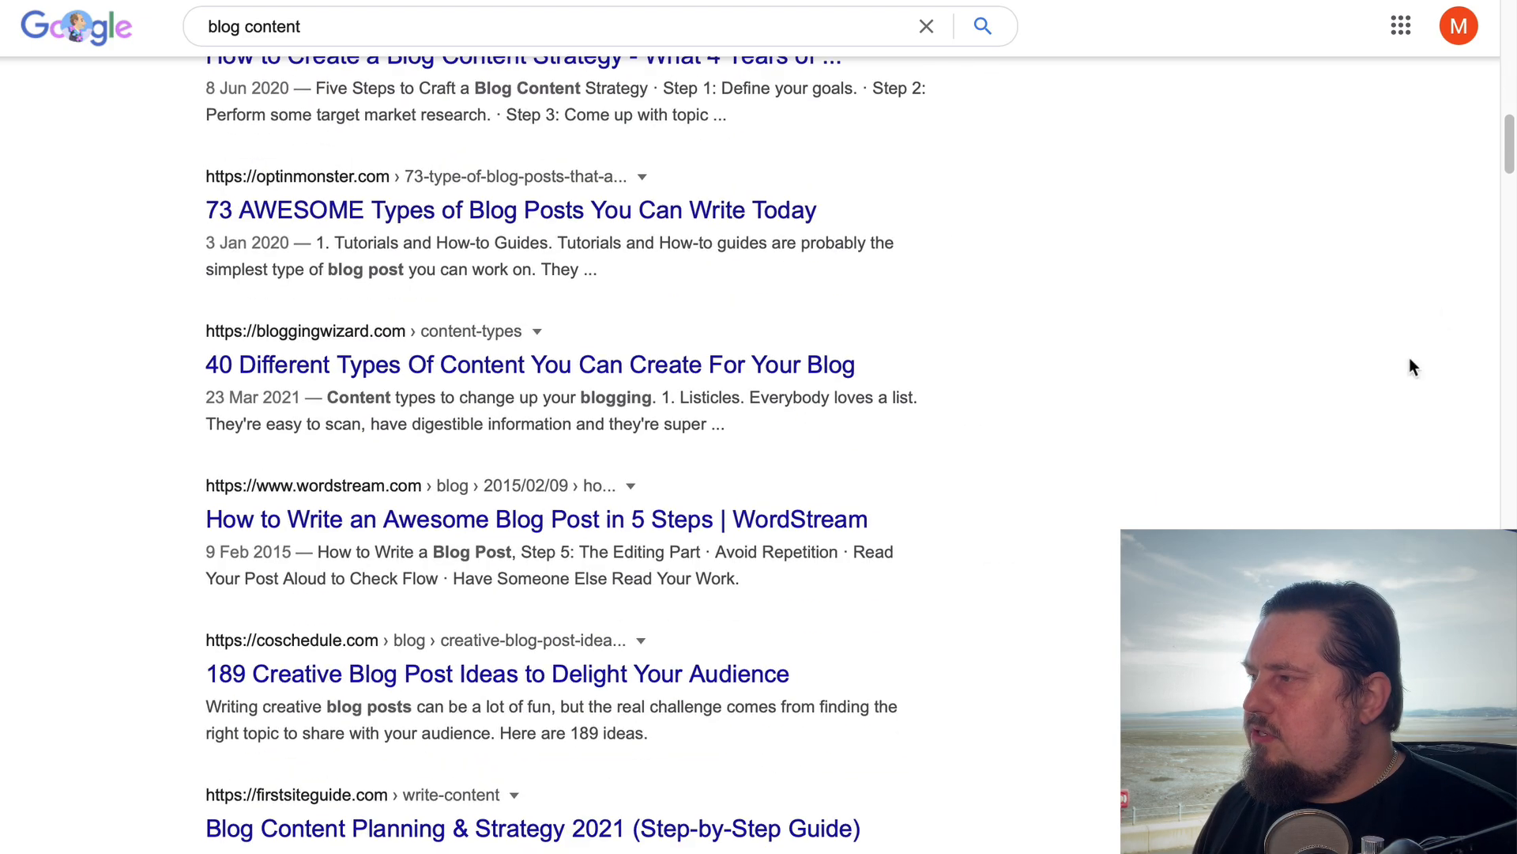
left_click_drag(1509, 156, 1509, 803)
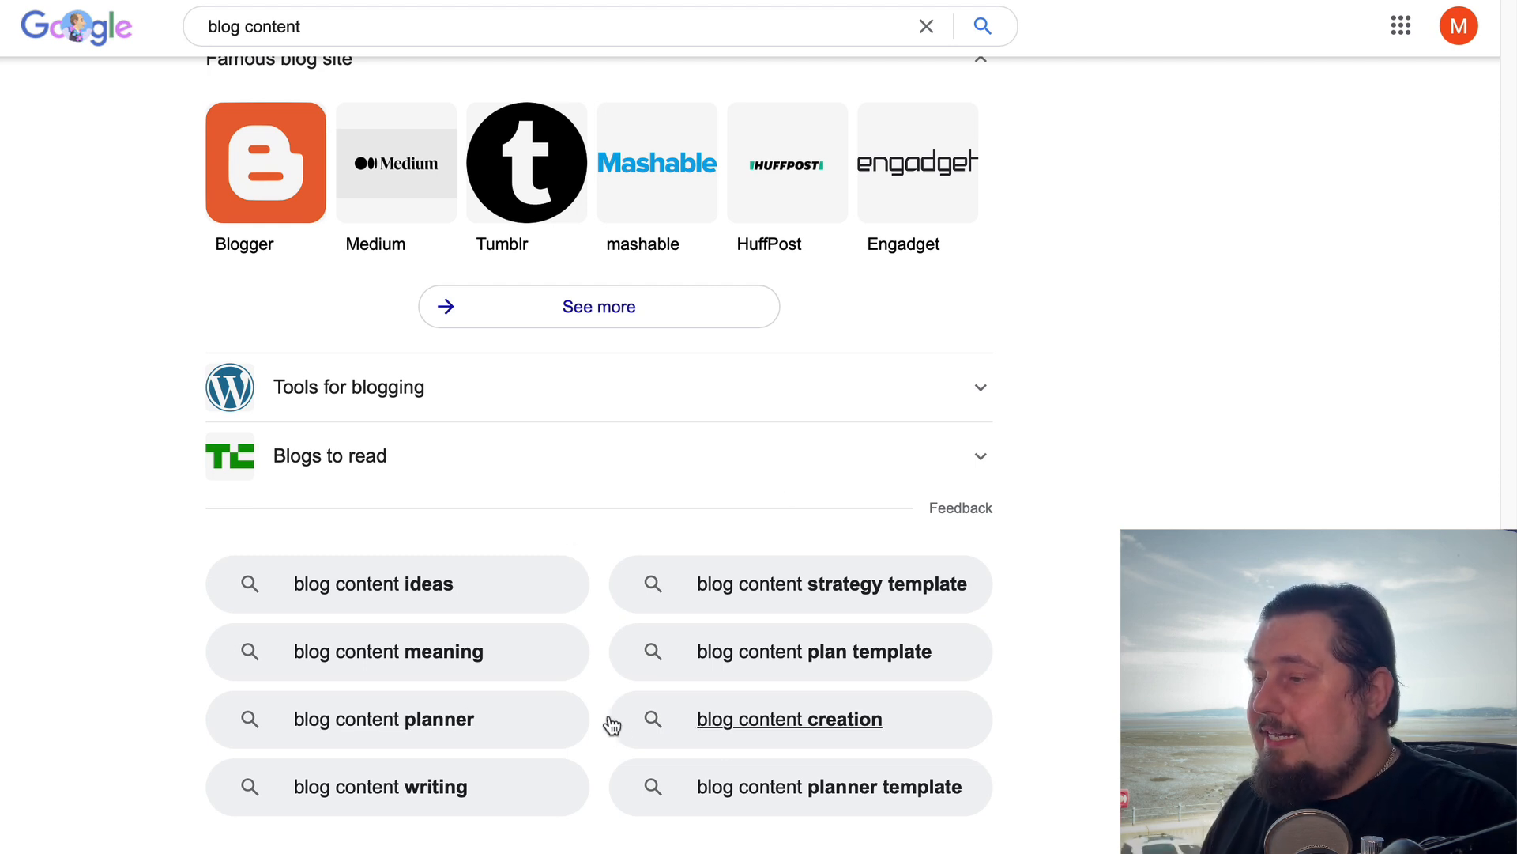
scroll(1233, 411, "up", 10)
scroll(1234, 407, "up", 9)
scroll(1469, 110, "up", 20)
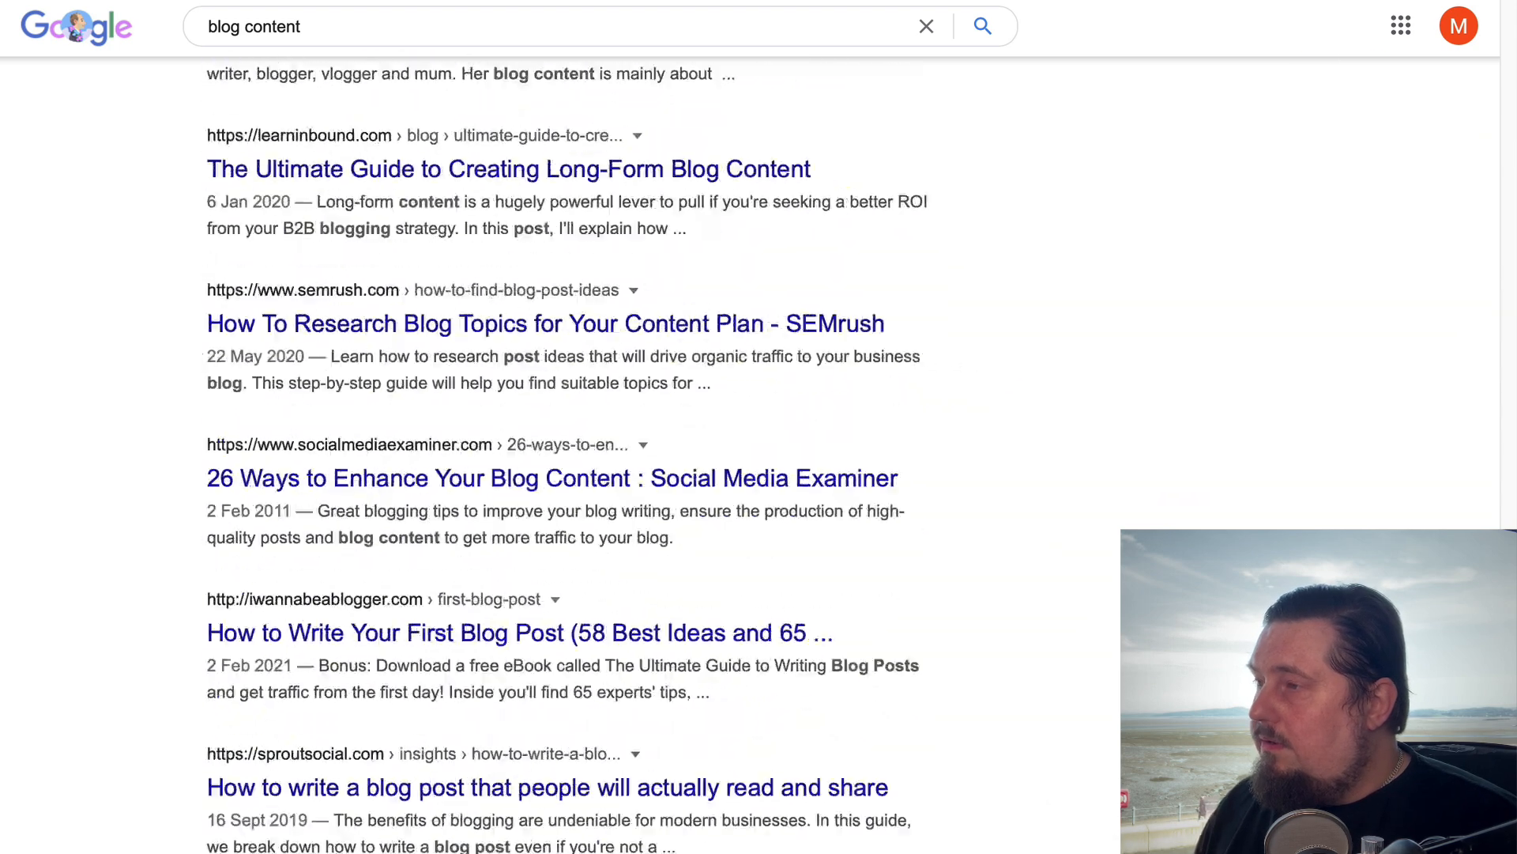
scroll(1104, 296, "up", 4)
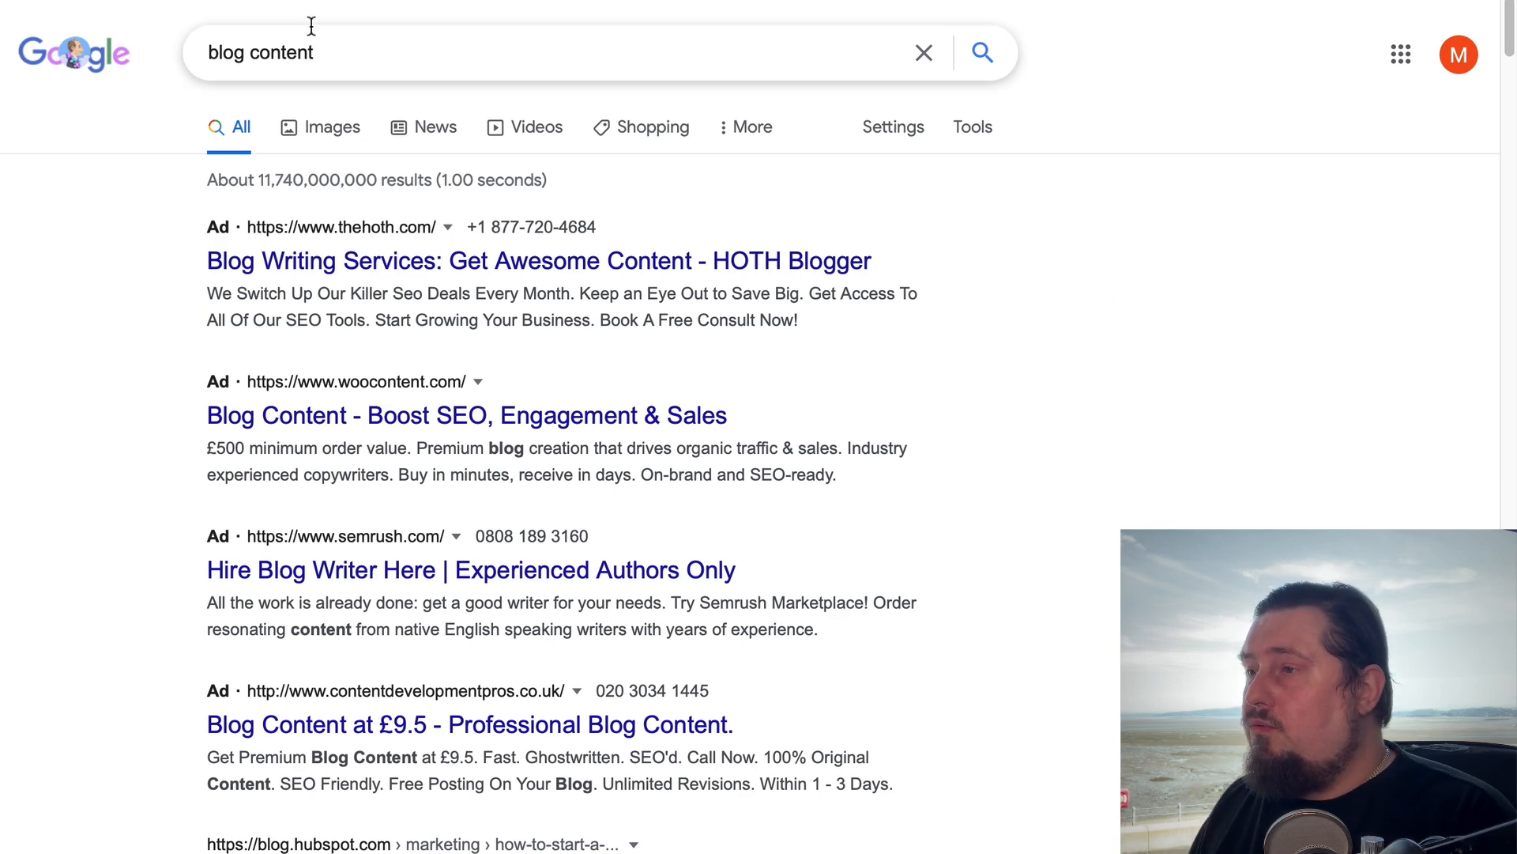
Search Google for "answerthepublic" and open the AnswerThePublic website
left_click_drag(335, 54, 147, 55)
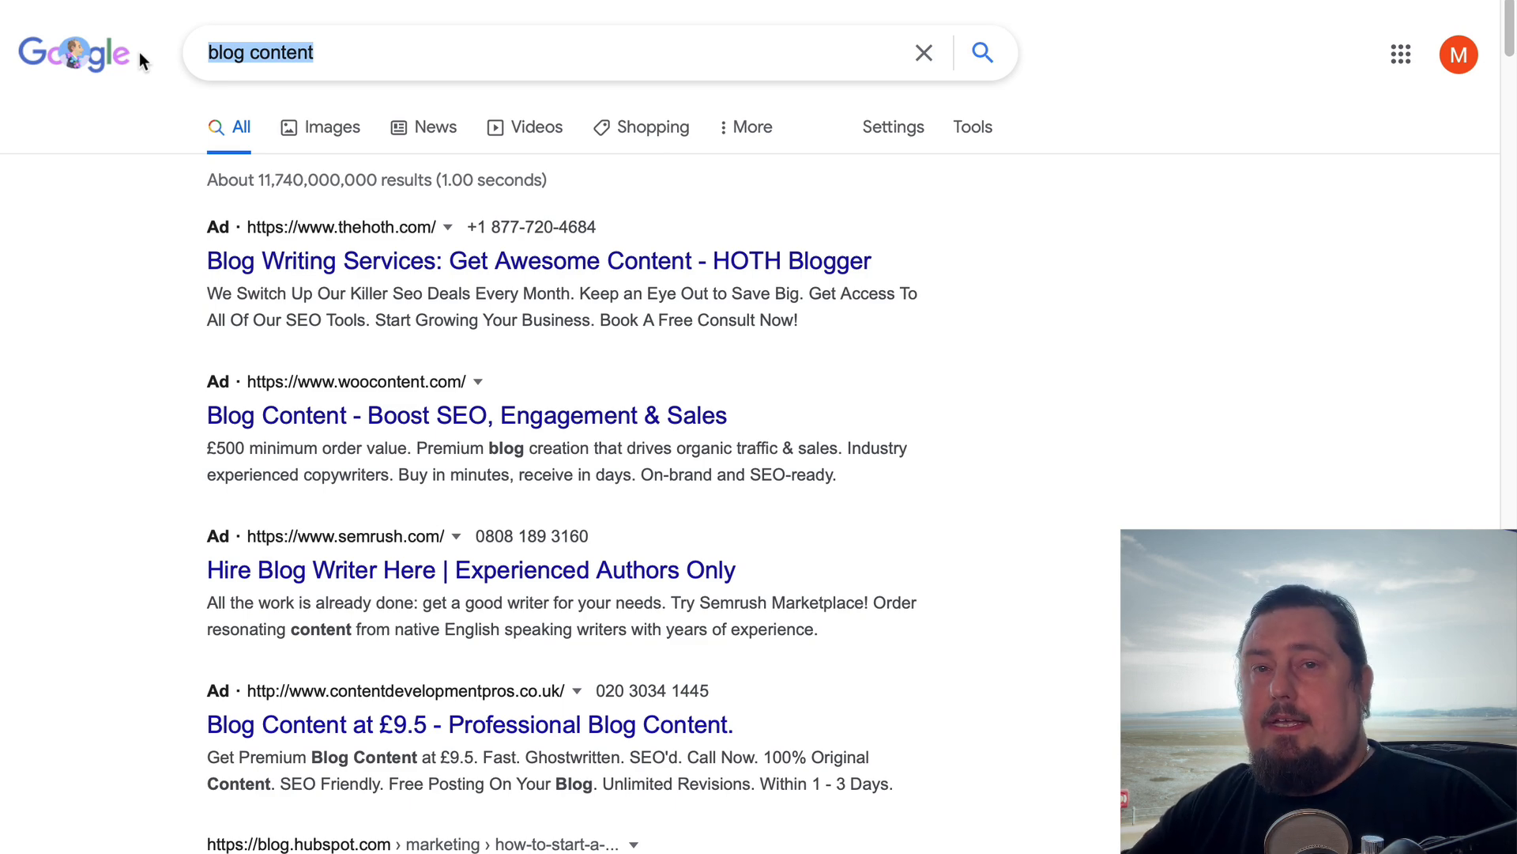
type("answer")
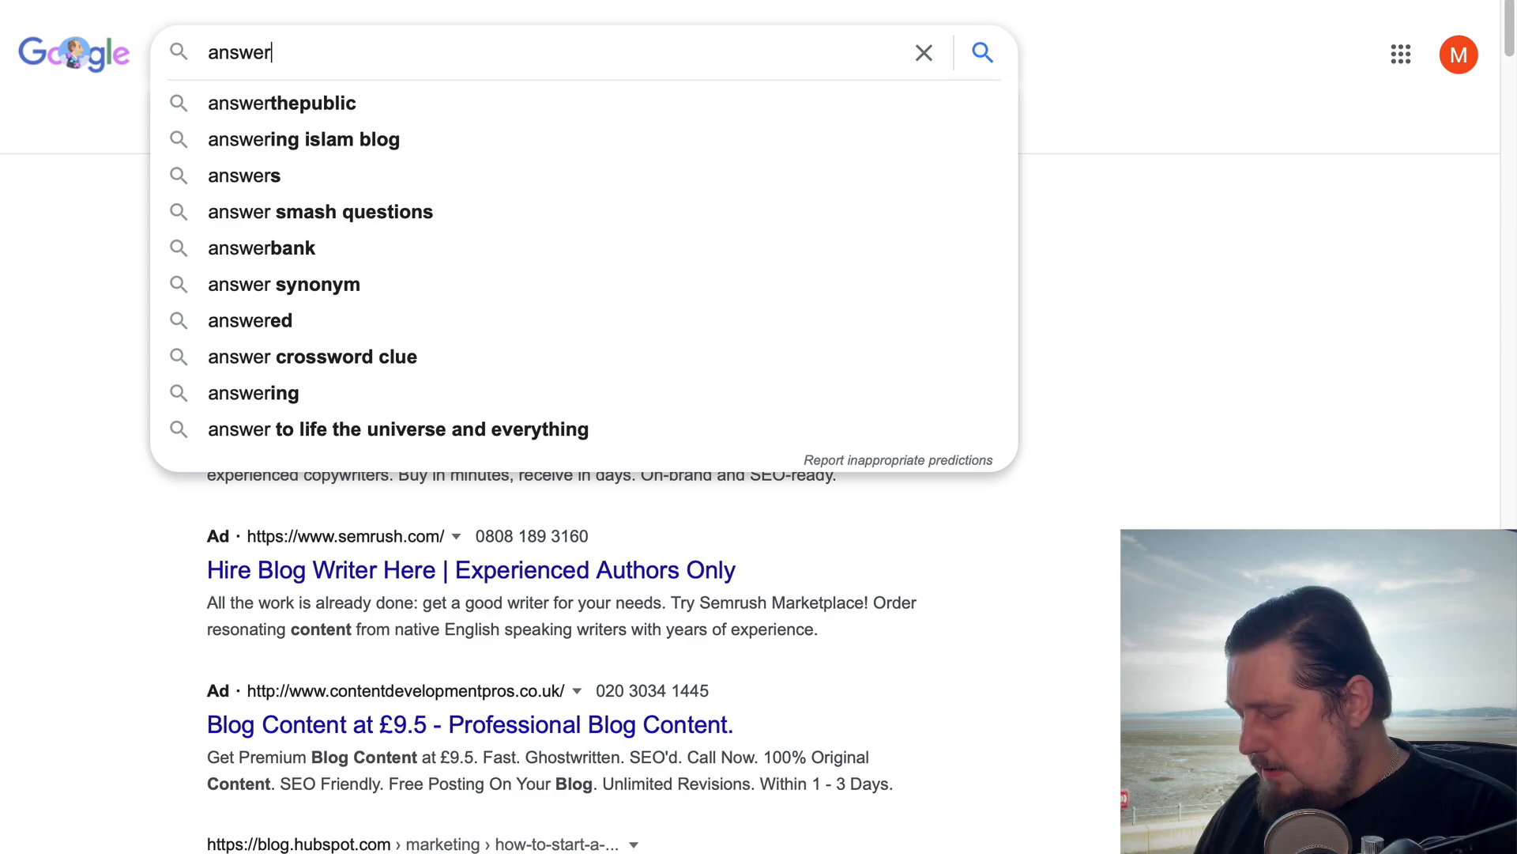
key("Down")
key("Return")
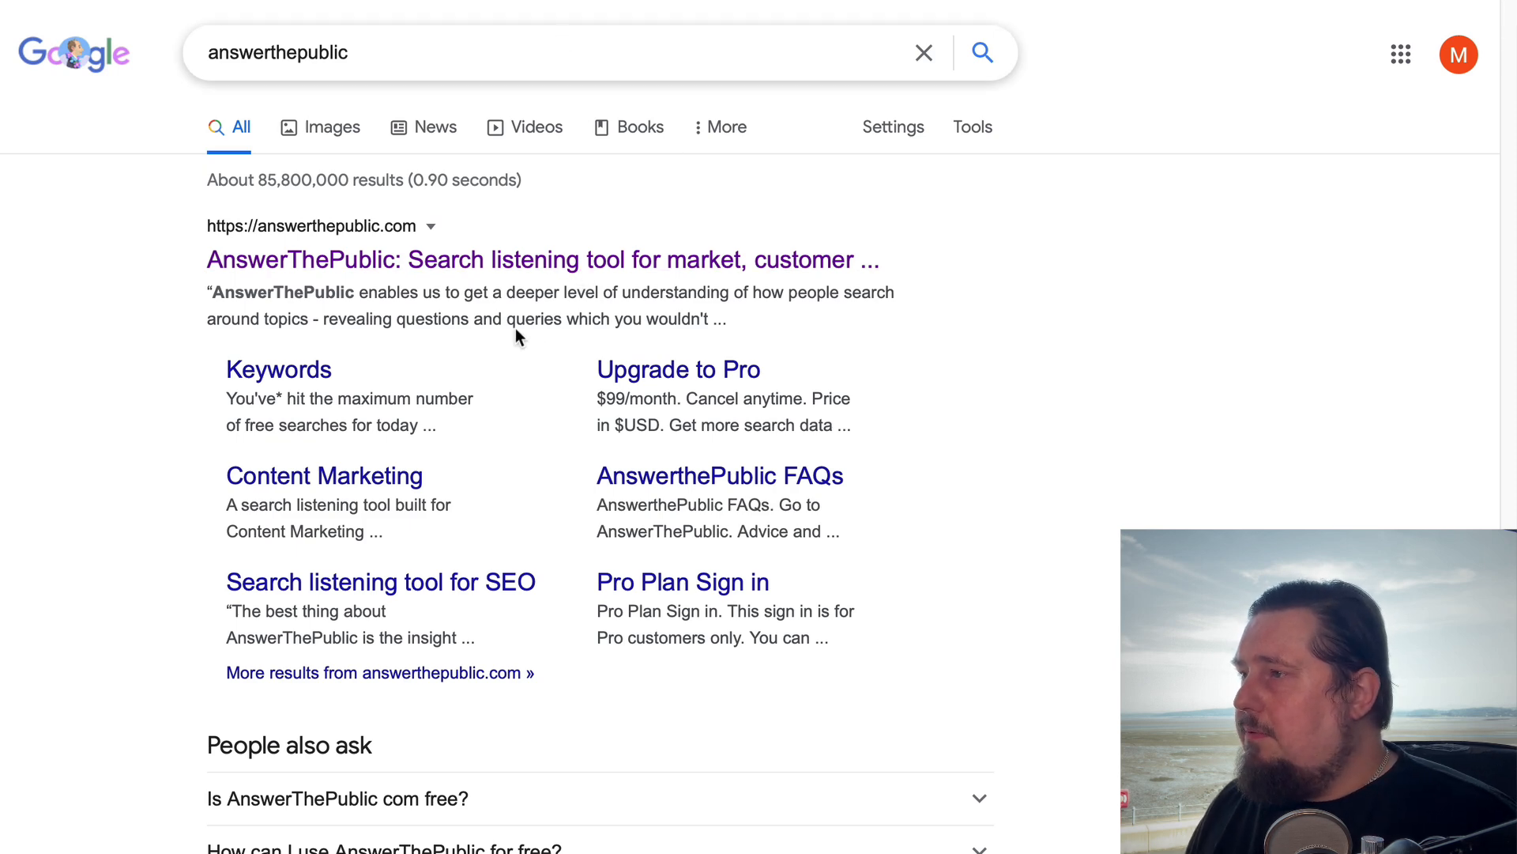
left_click(550, 260)
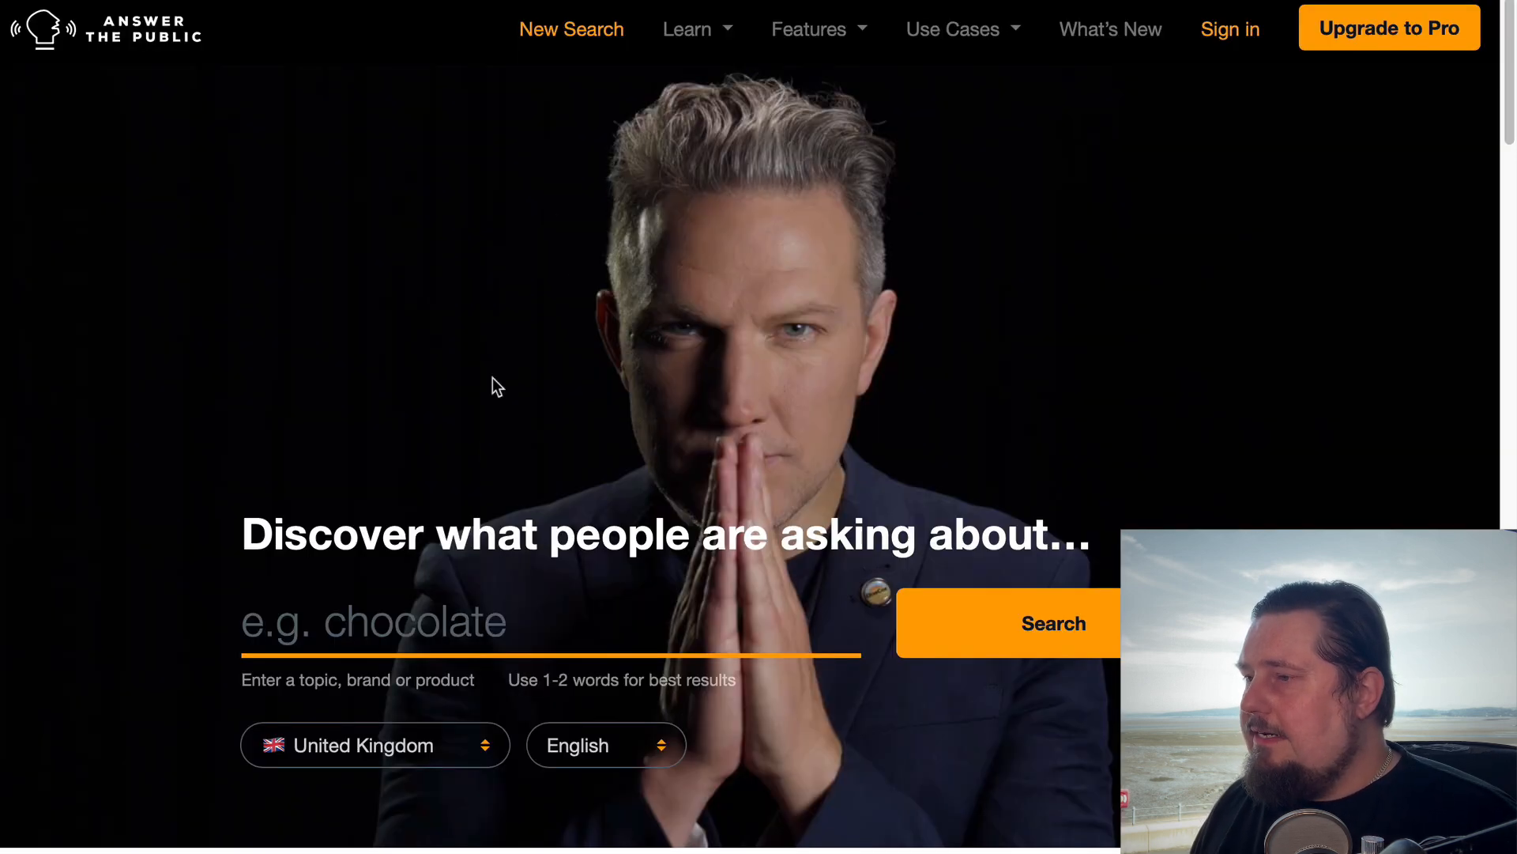
Run an AnswerThePublic search for the copied question "What are 4 common types of blogs?", with United Kingdom and English selected
left_click(495, 623)
key("ctrl+v")
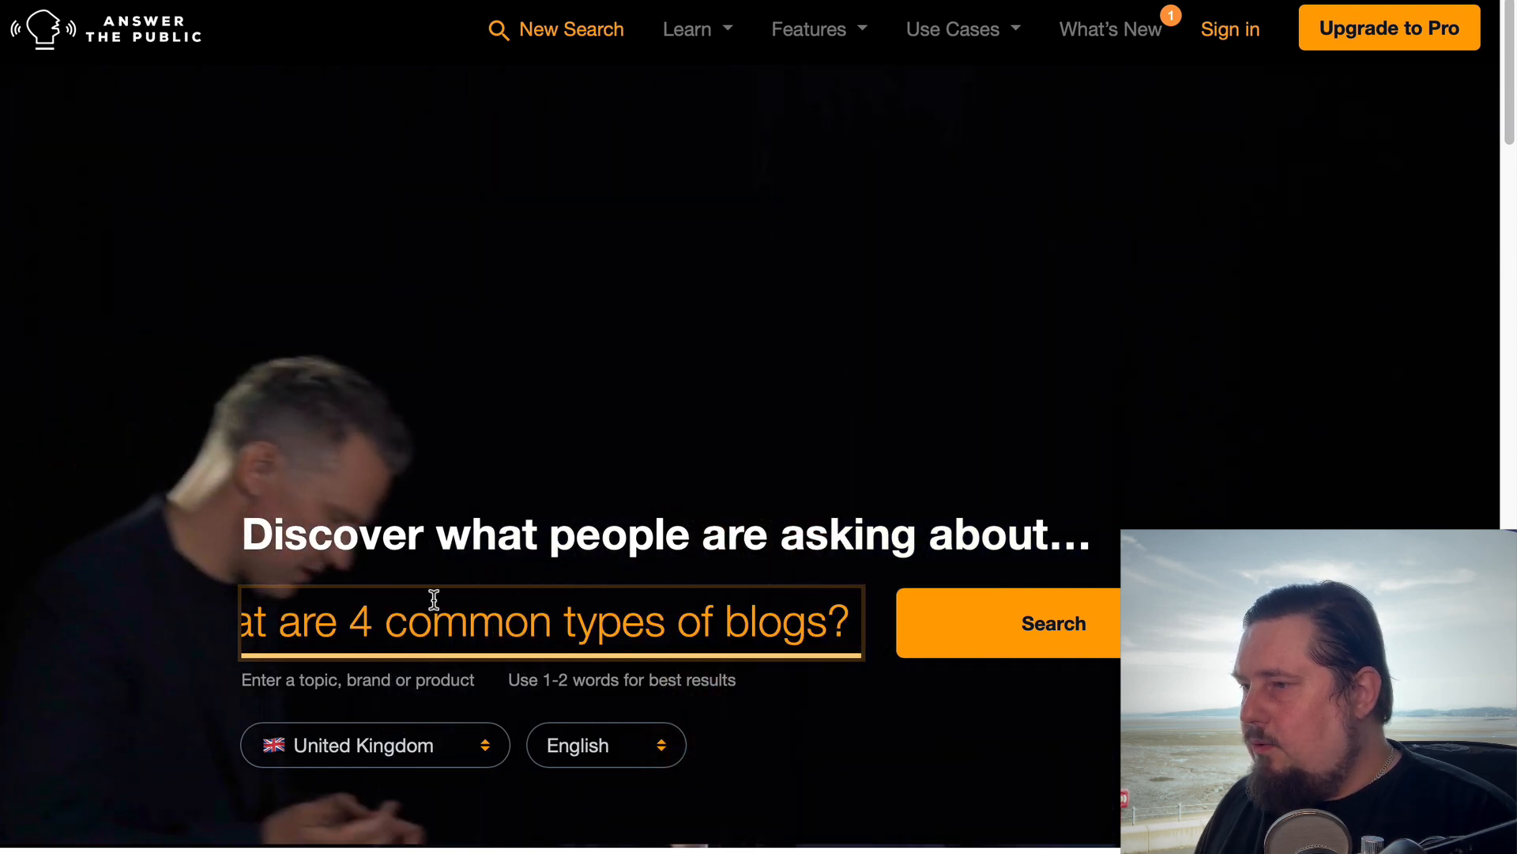
left_click(975, 630)
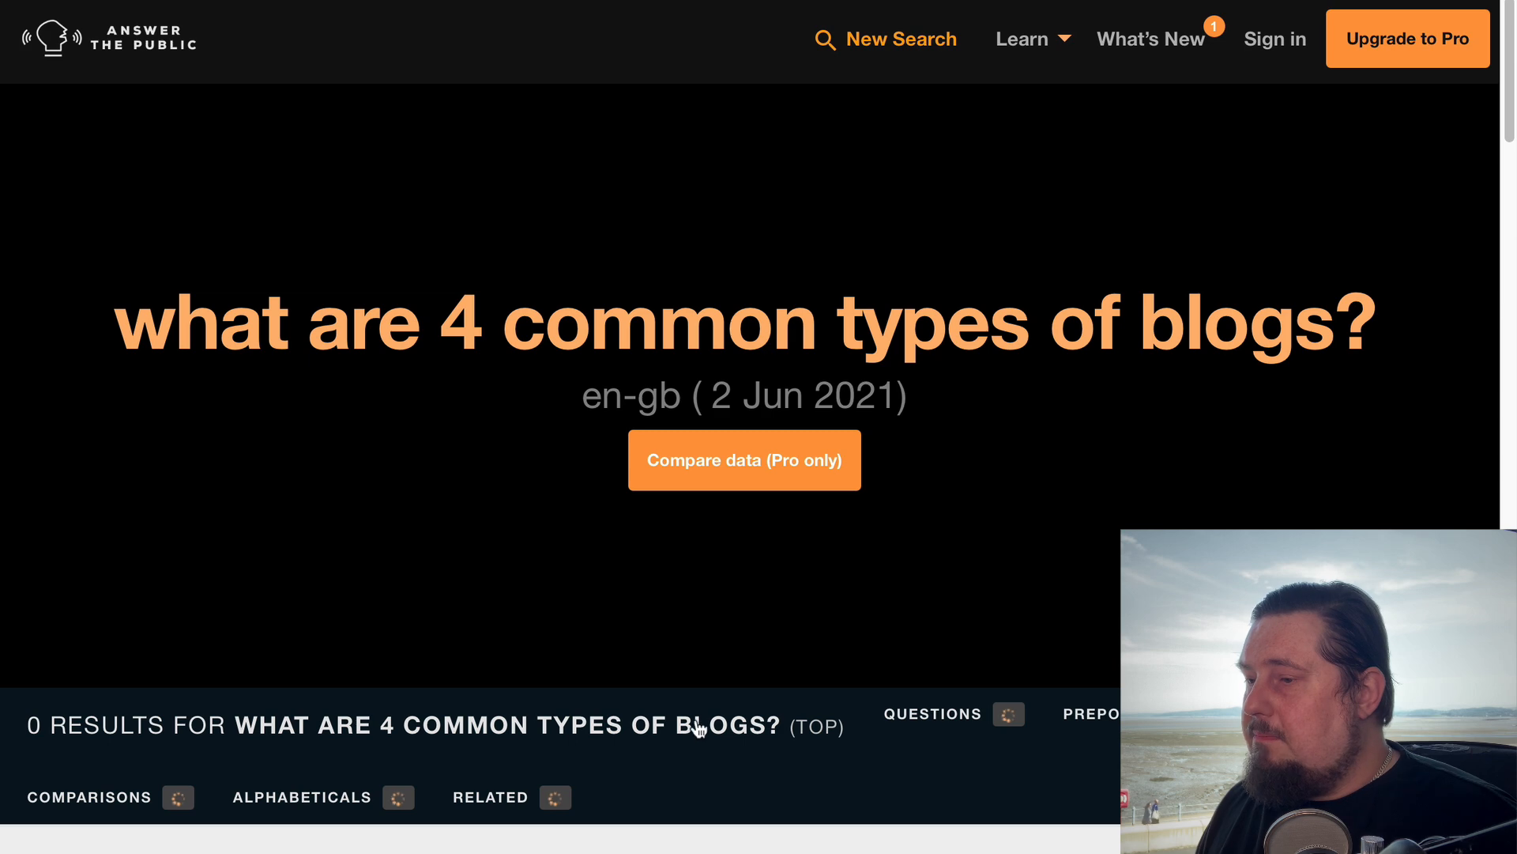
Review the question results, switching them from the visualisation to the data list and reading each question-word group
scroll(696, 727, "down", 8)
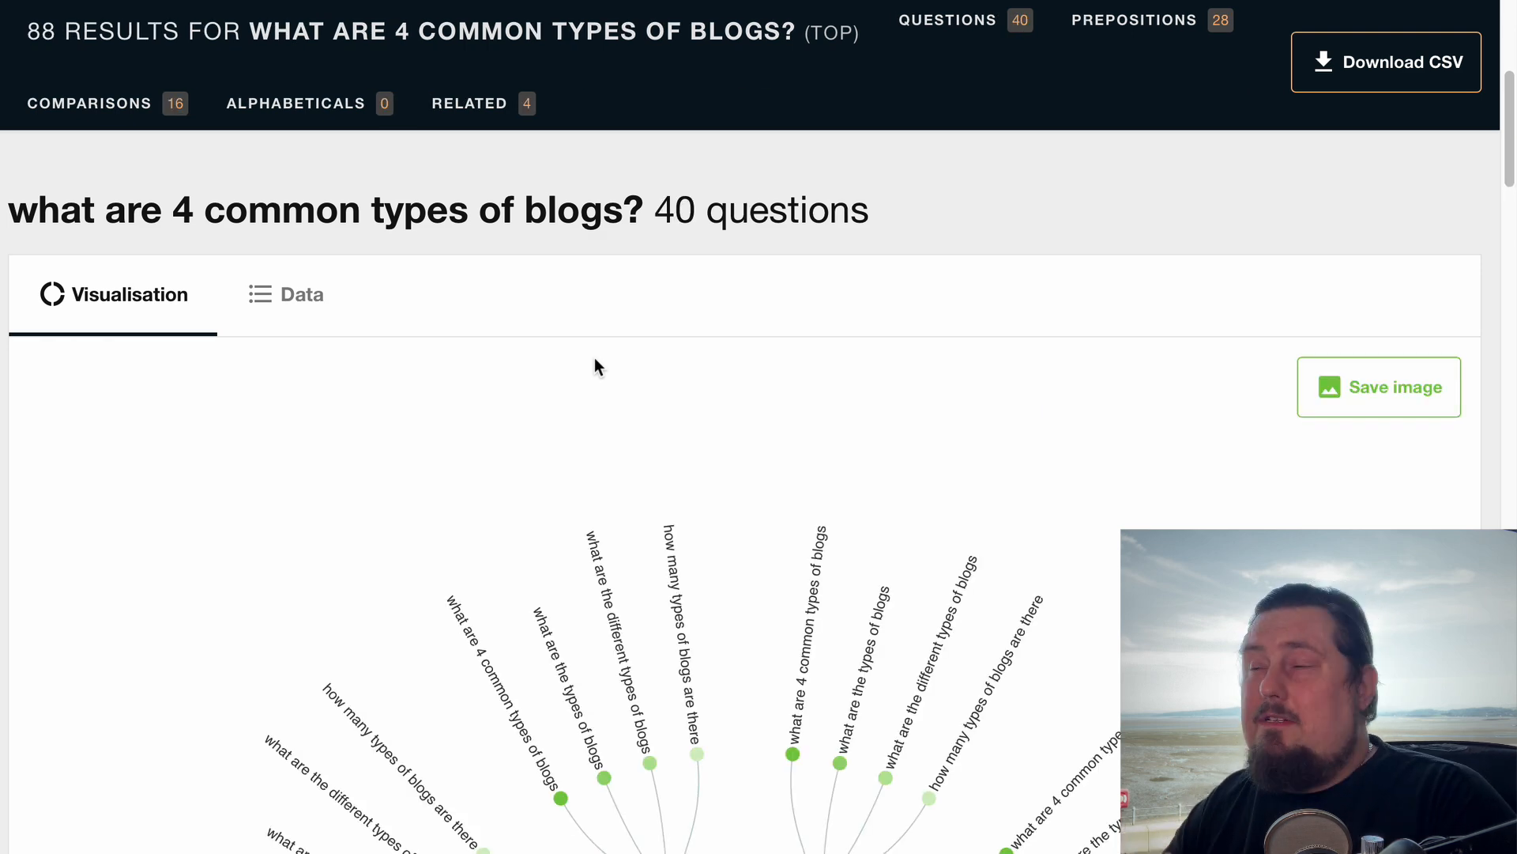
scroll(721, 329, "up", 1)
scroll(721, 329, "up", 4)
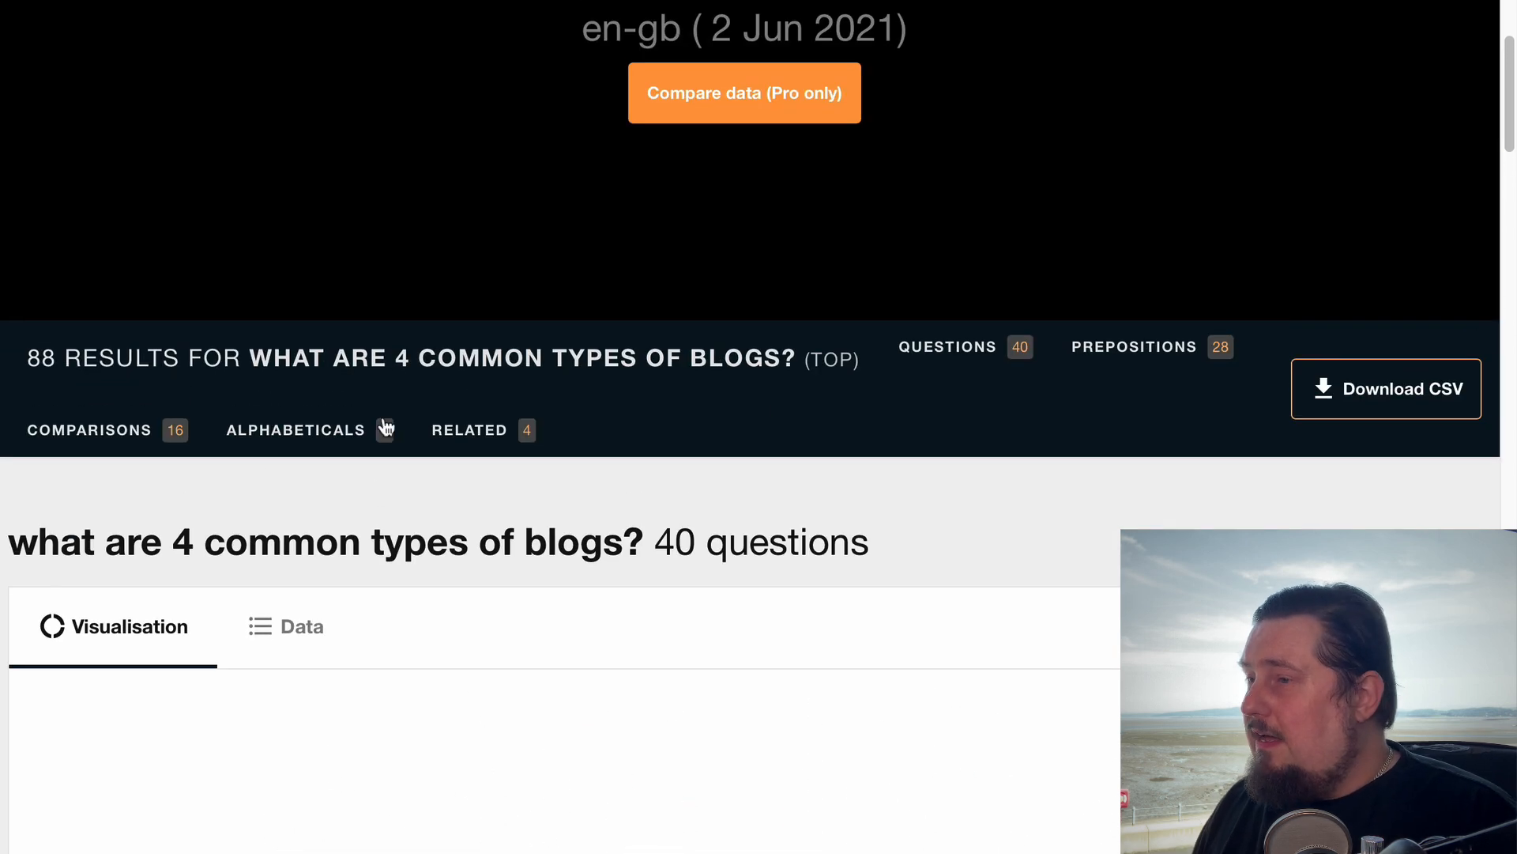
scroll(535, 480, "down", 5)
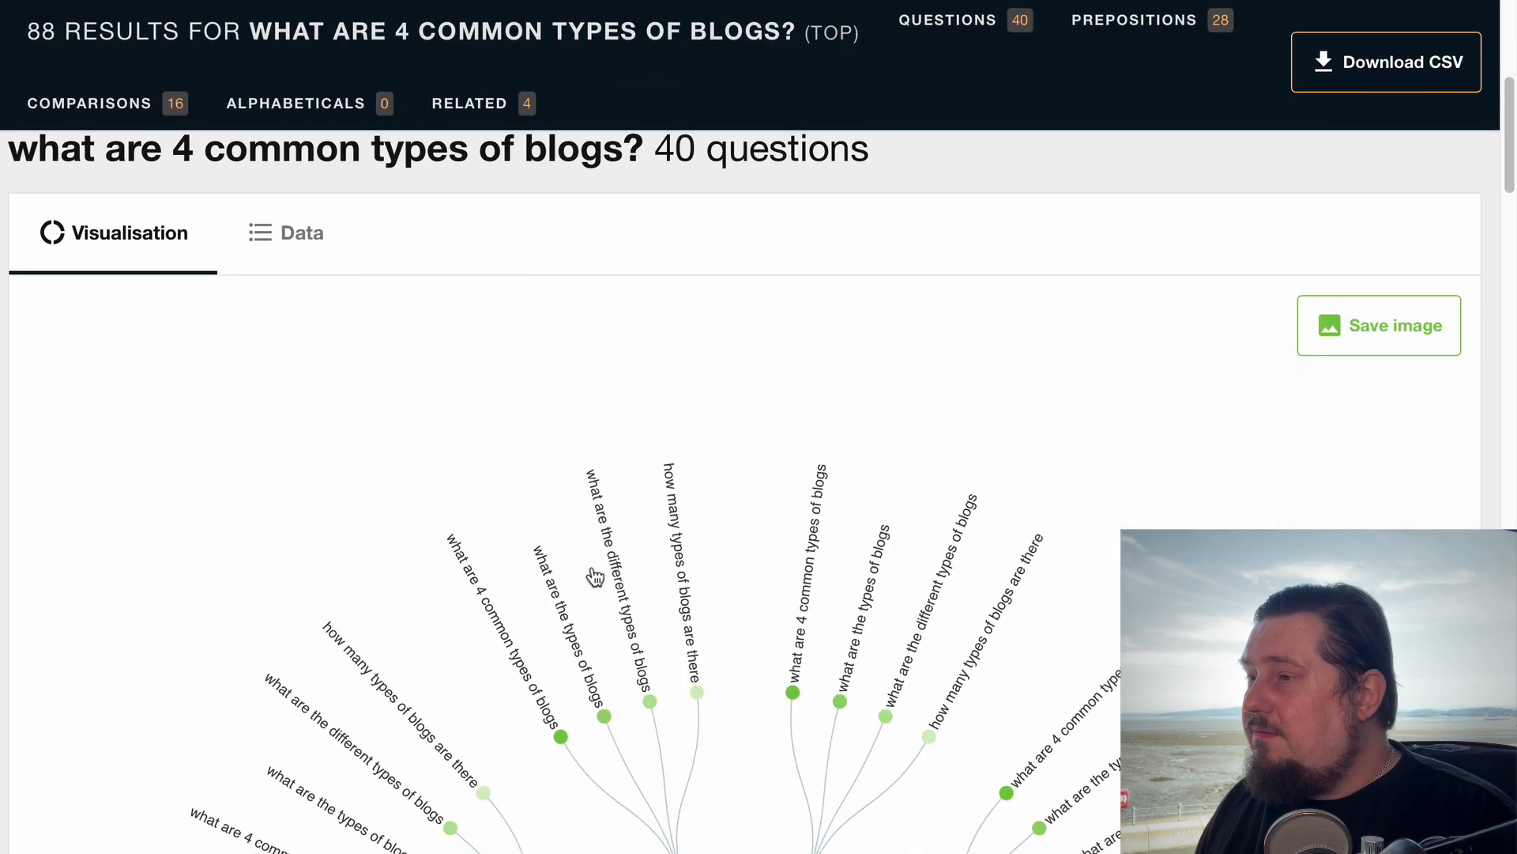
left_click(294, 252)
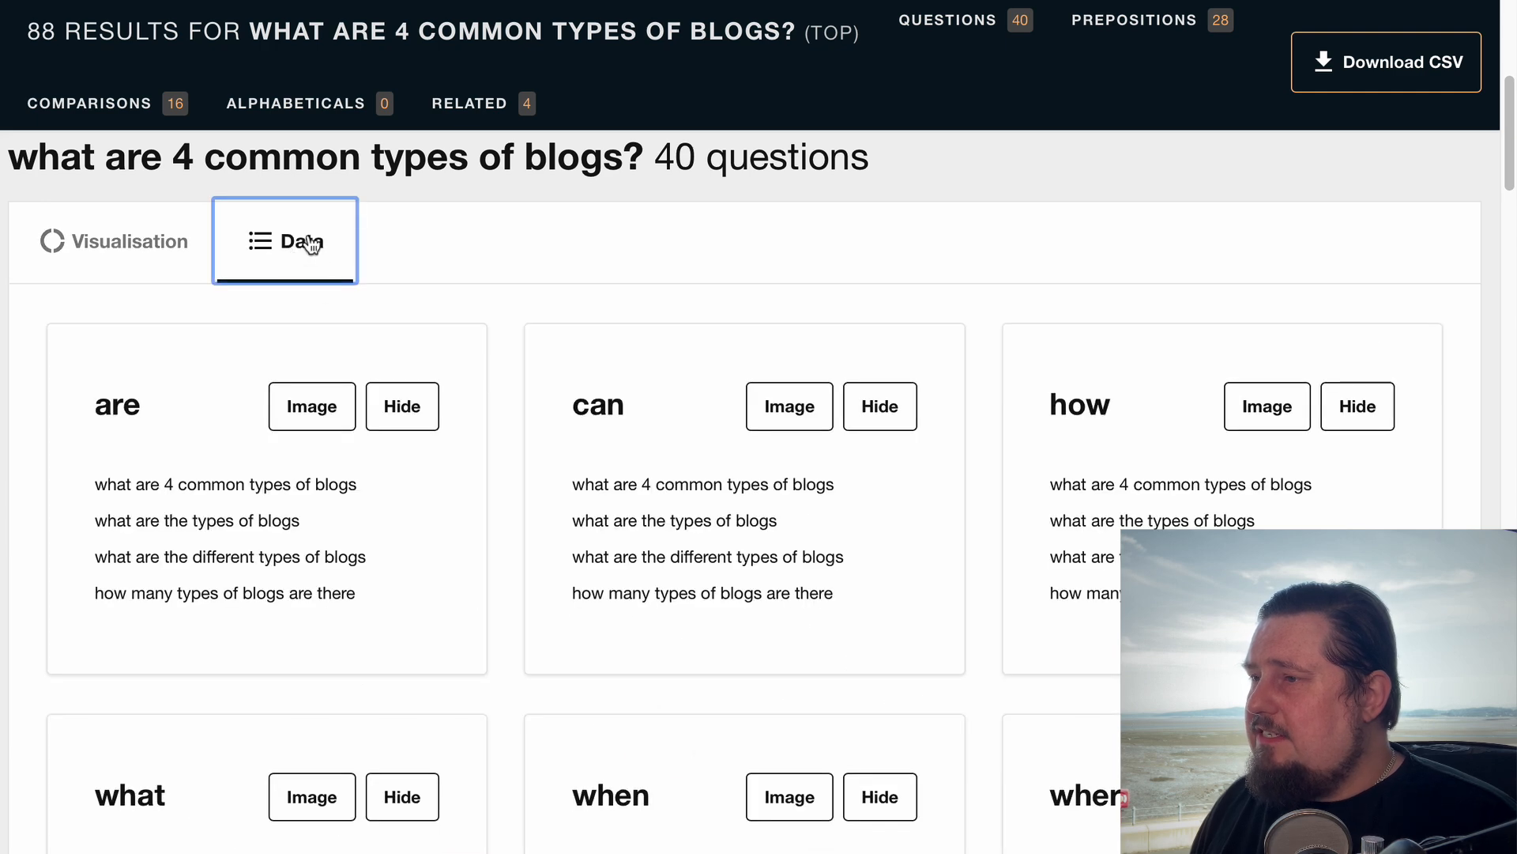
scroll(711, 613, "down", 1)
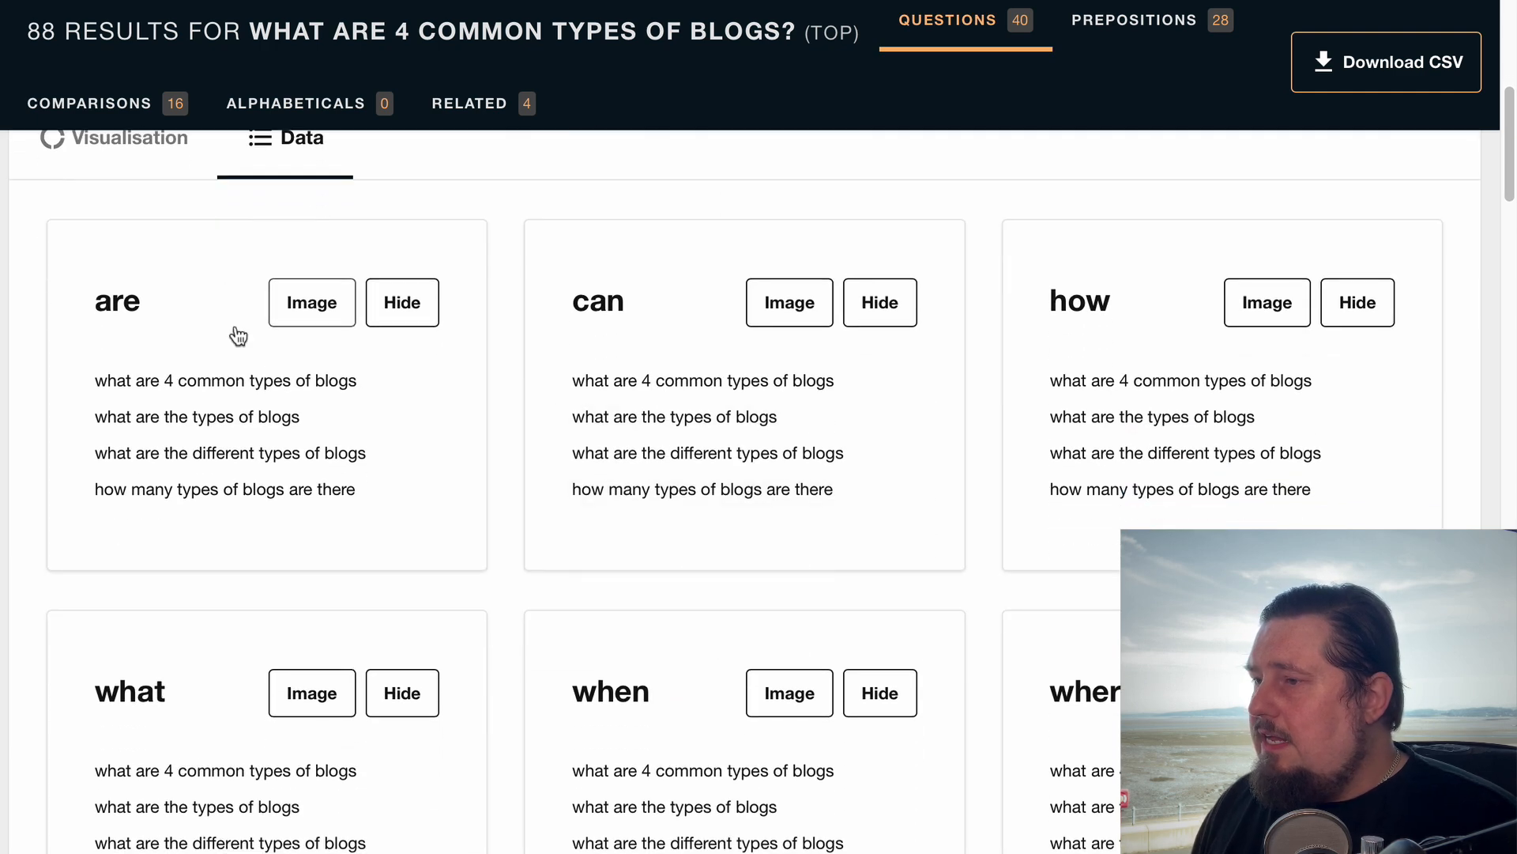
scroll(790, 814, "down", 5)
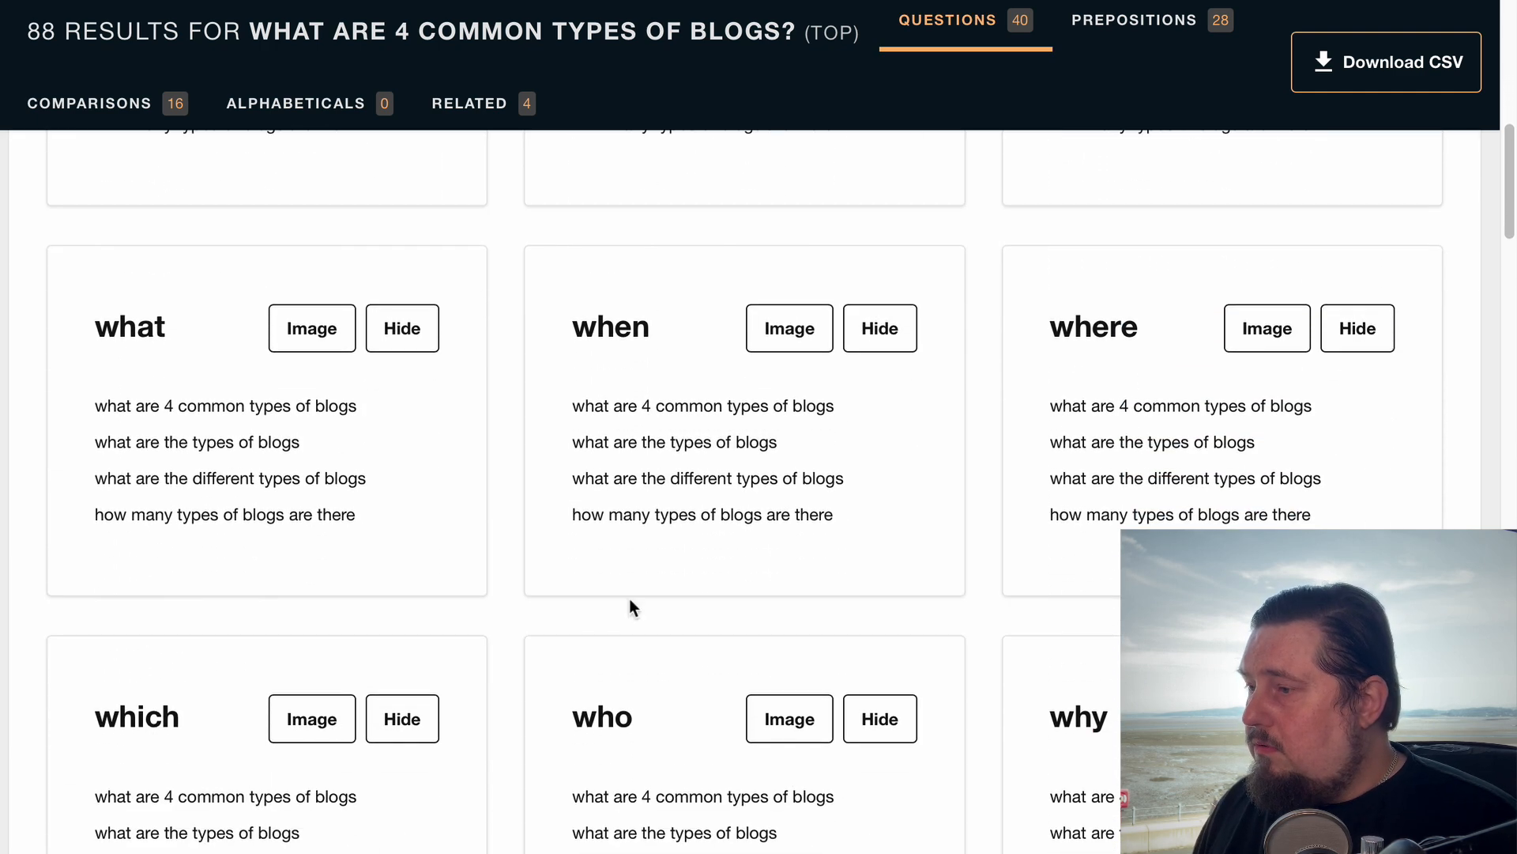
scroll(780, 664, "down", 3)
scroll(745, 665, "up", 5)
scroll(745, 665, "down", 6)
scroll(744, 665, "down", 5)
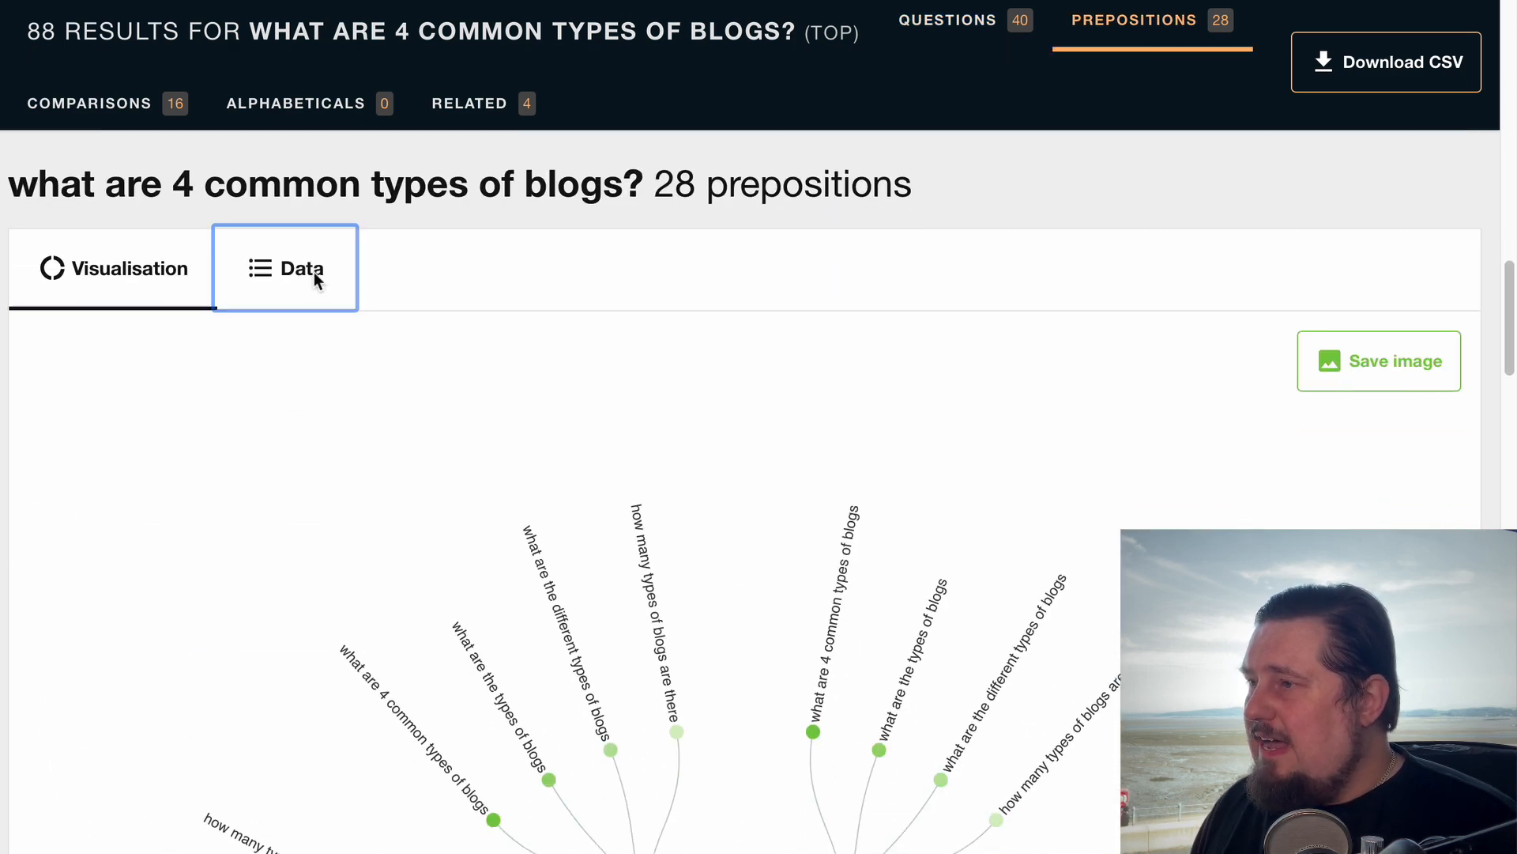
Show the preposition and comparison results as data lists and review their groups
left_click(312, 274)
scroll(761, 715, "down", 14)
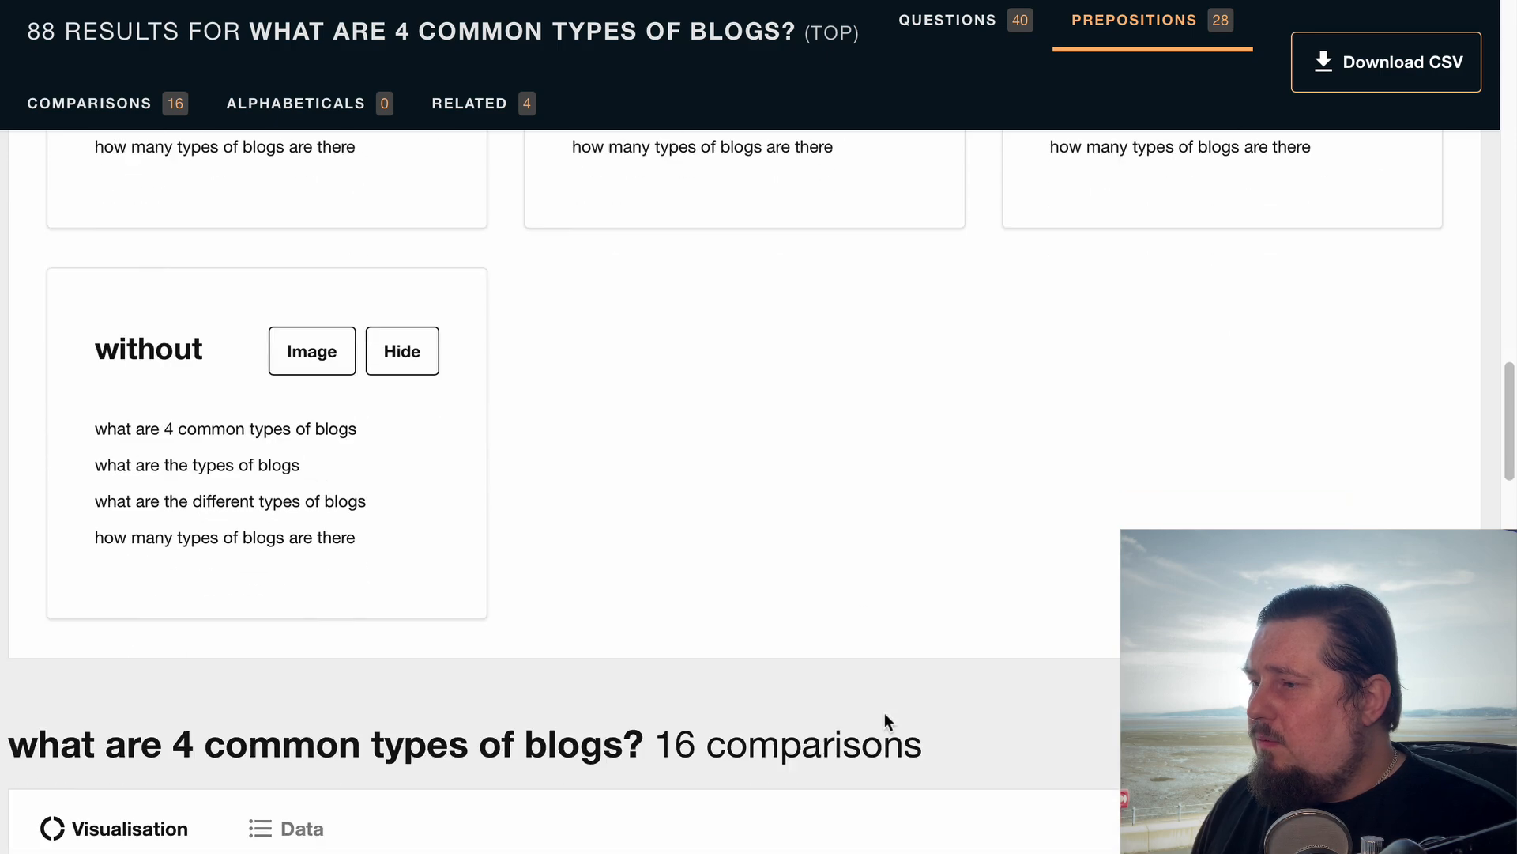
scroll(349, 258, "up", 1)
left_click(342, 222)
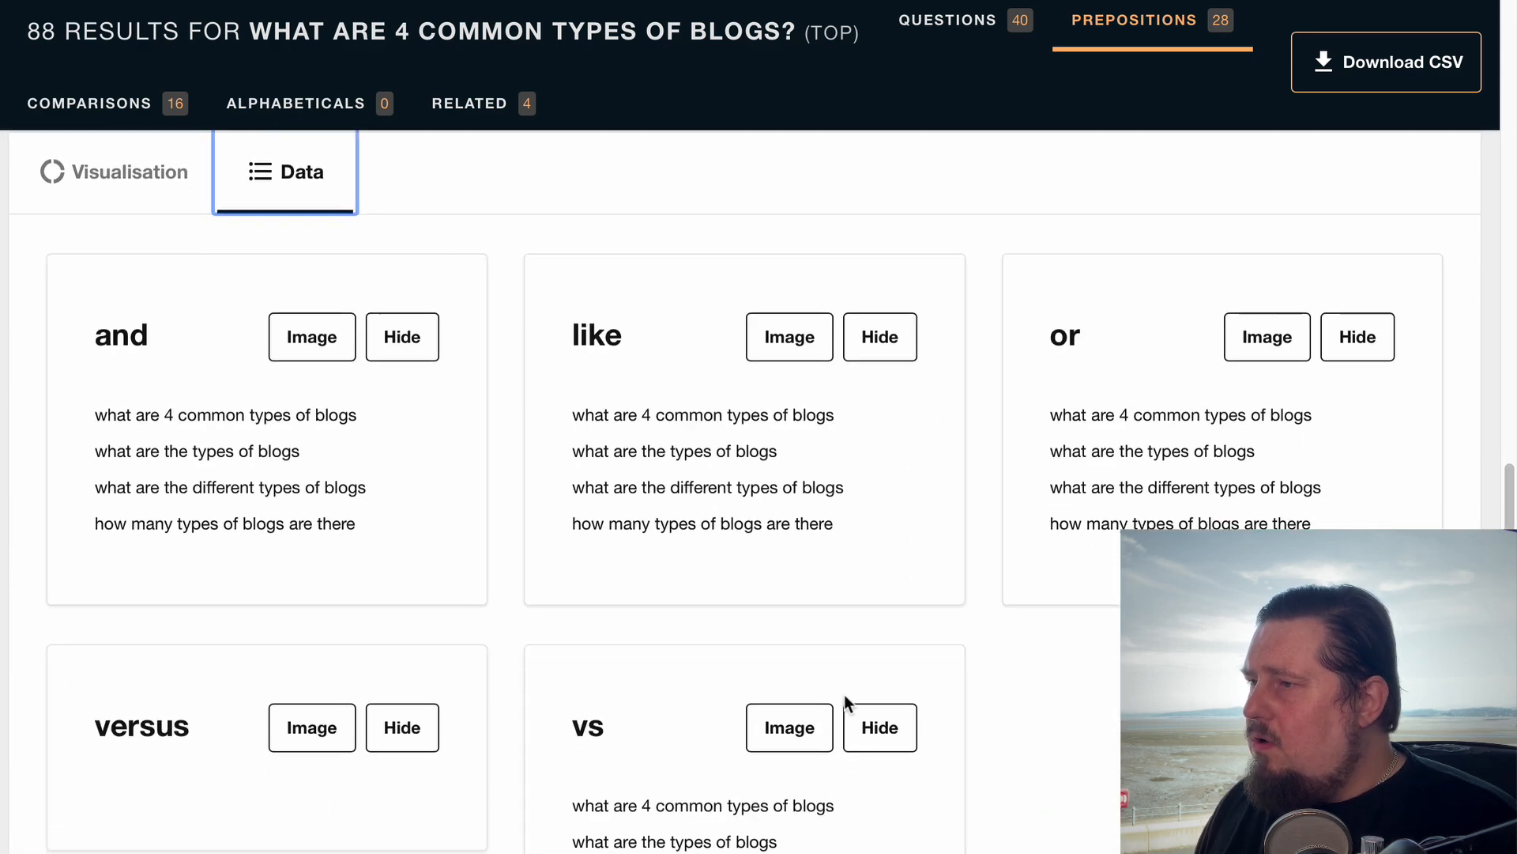
scroll(844, 696, "down", 5)
left_click(732, 597)
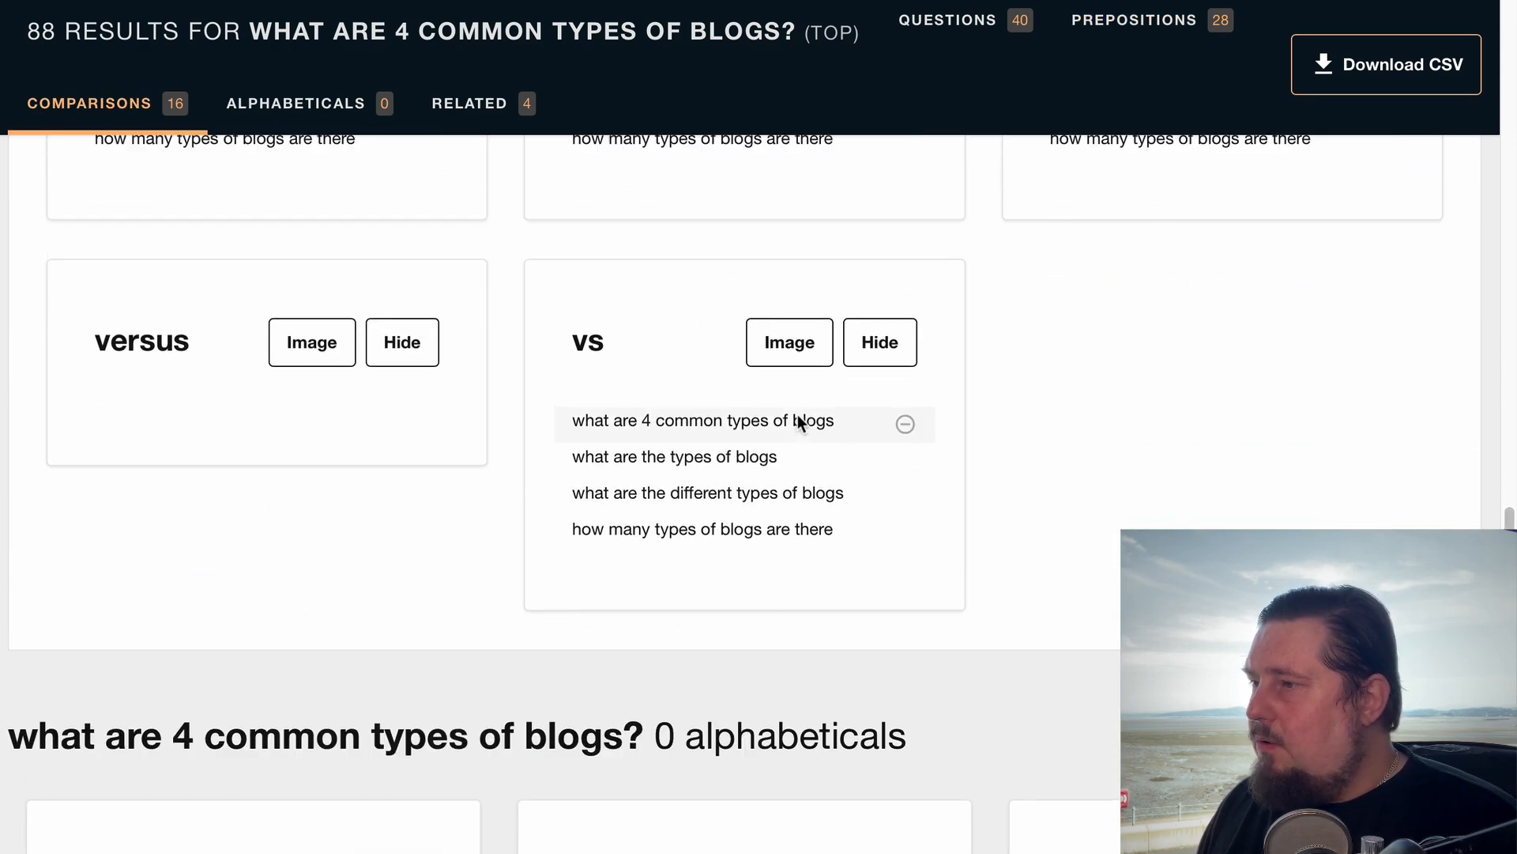
scroll(798, 423, "up", 10)
scroll(862, 381, "up", 20)
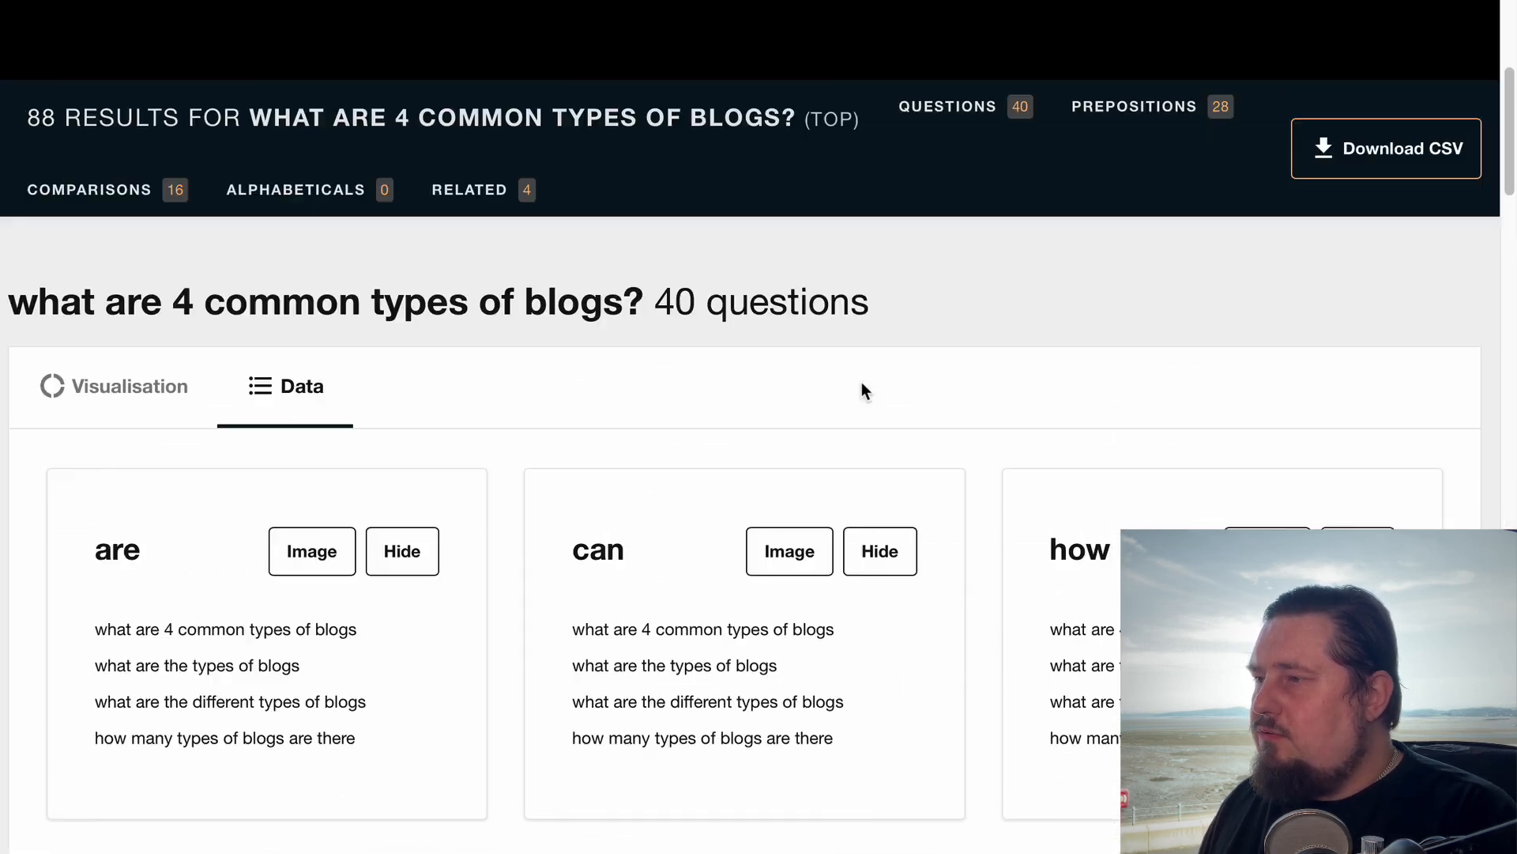
scroll(846, 779, "down", 3)
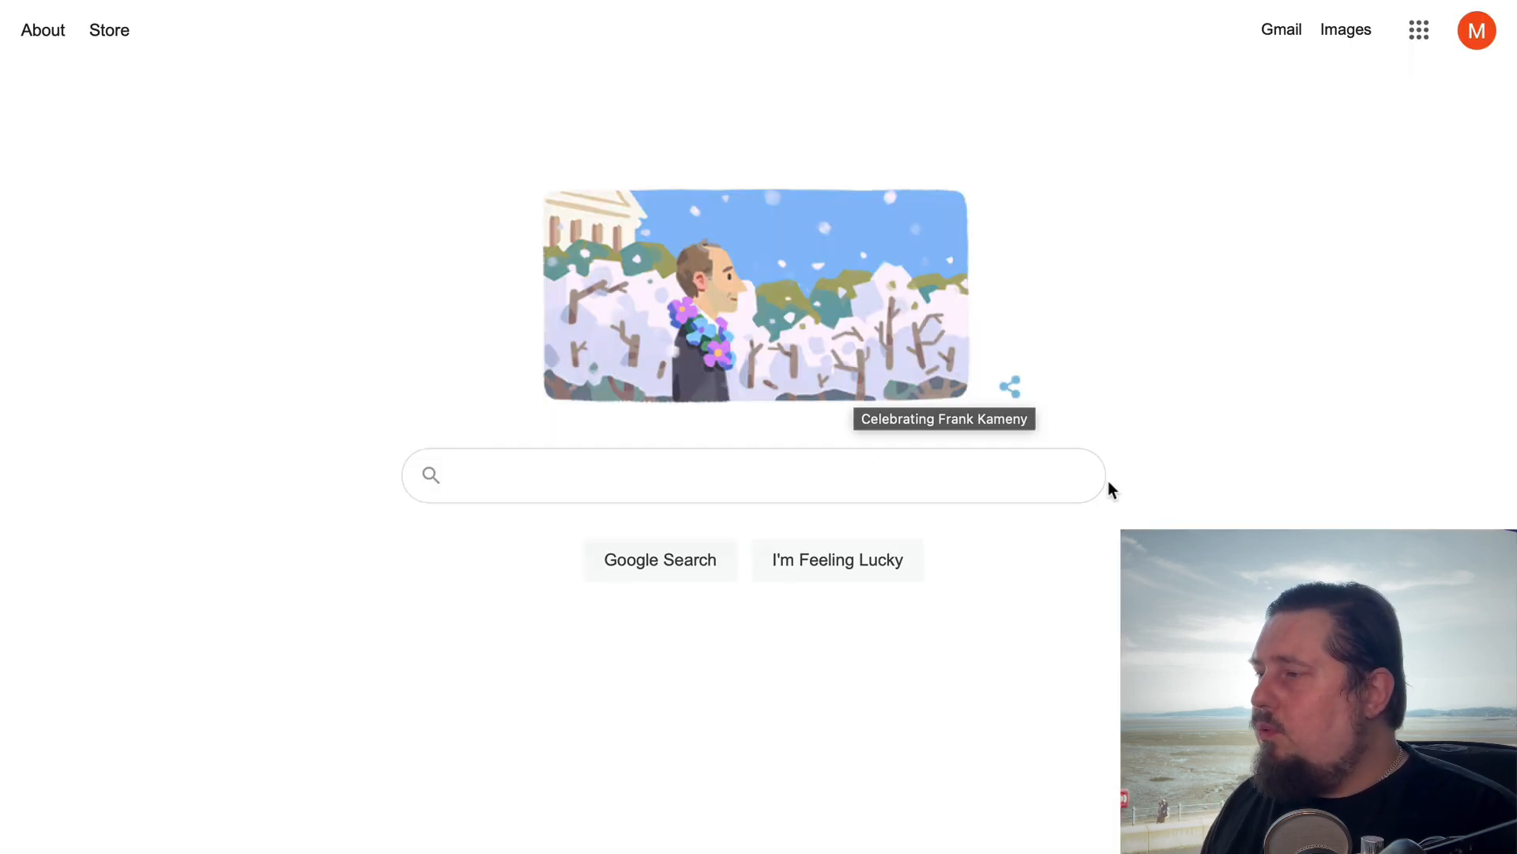
Search Google for "answer socrates" and open the Answer Socrates home page, ready to enter a topic
type("ans")
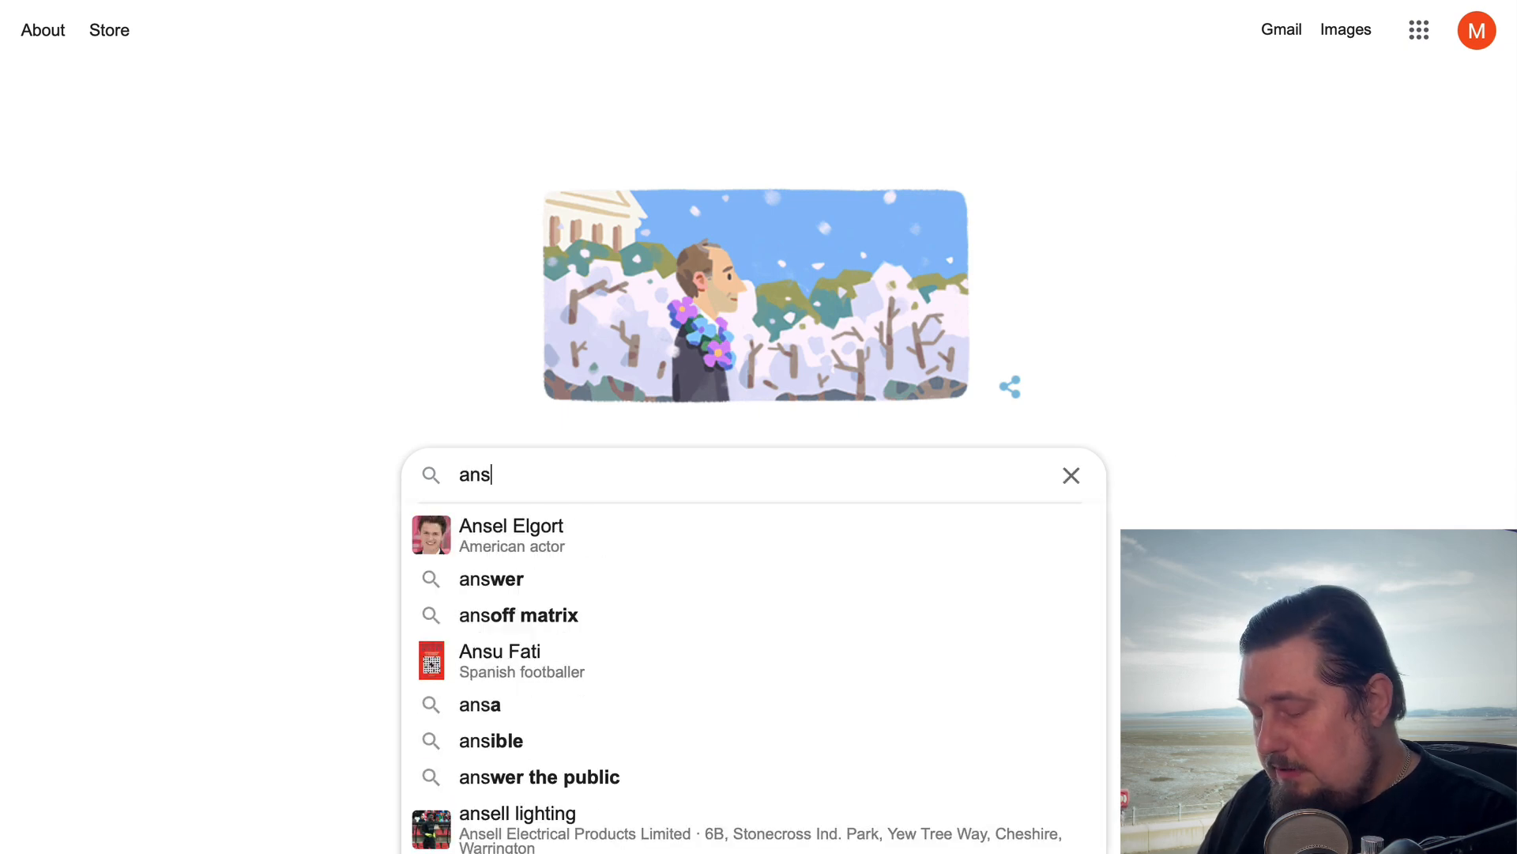
type("wer soc")
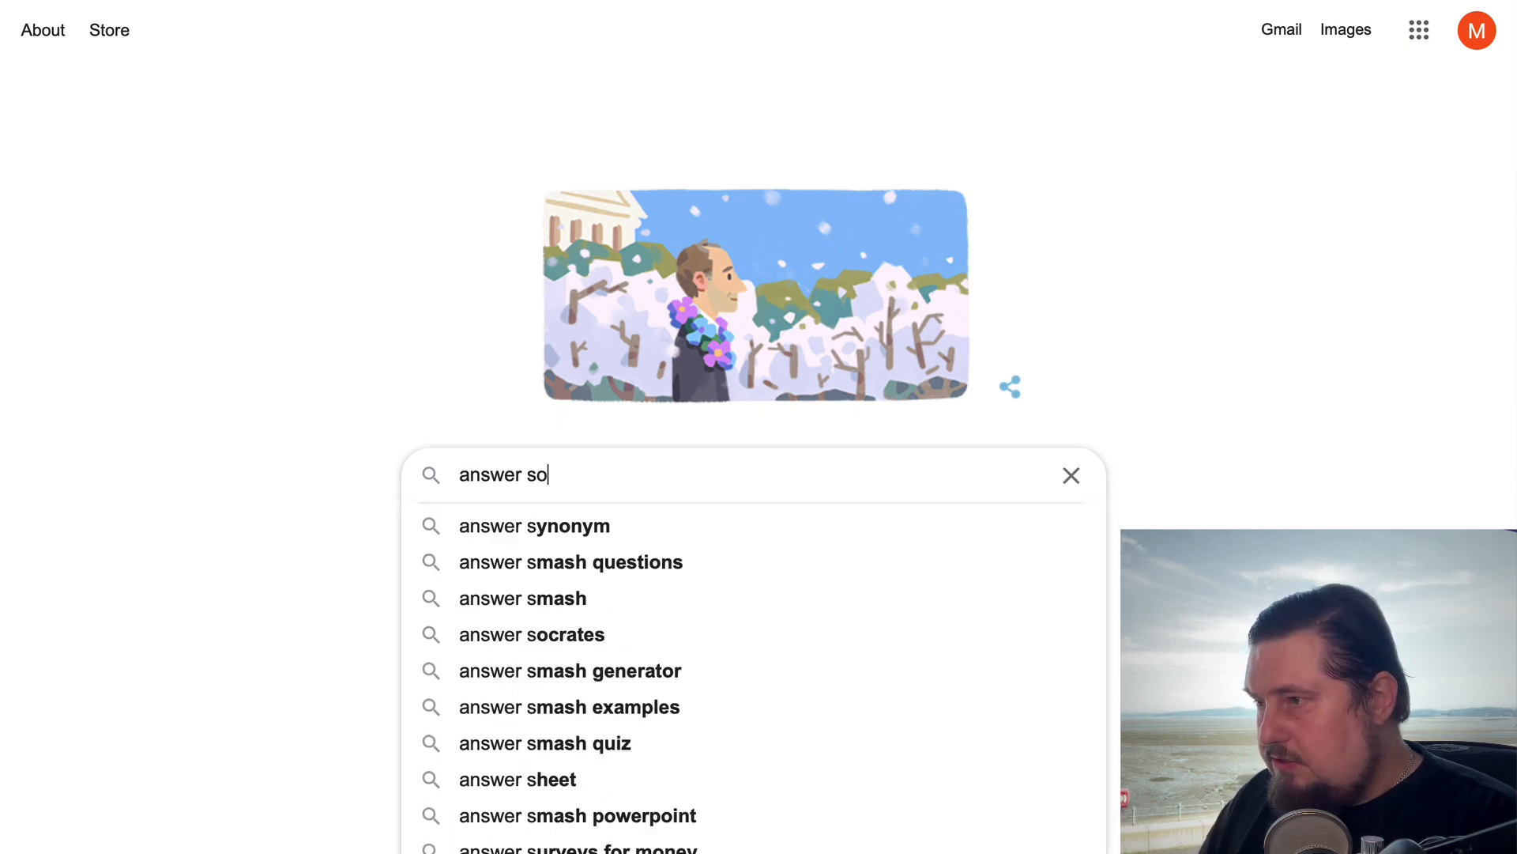
key("Down")
key("Return")
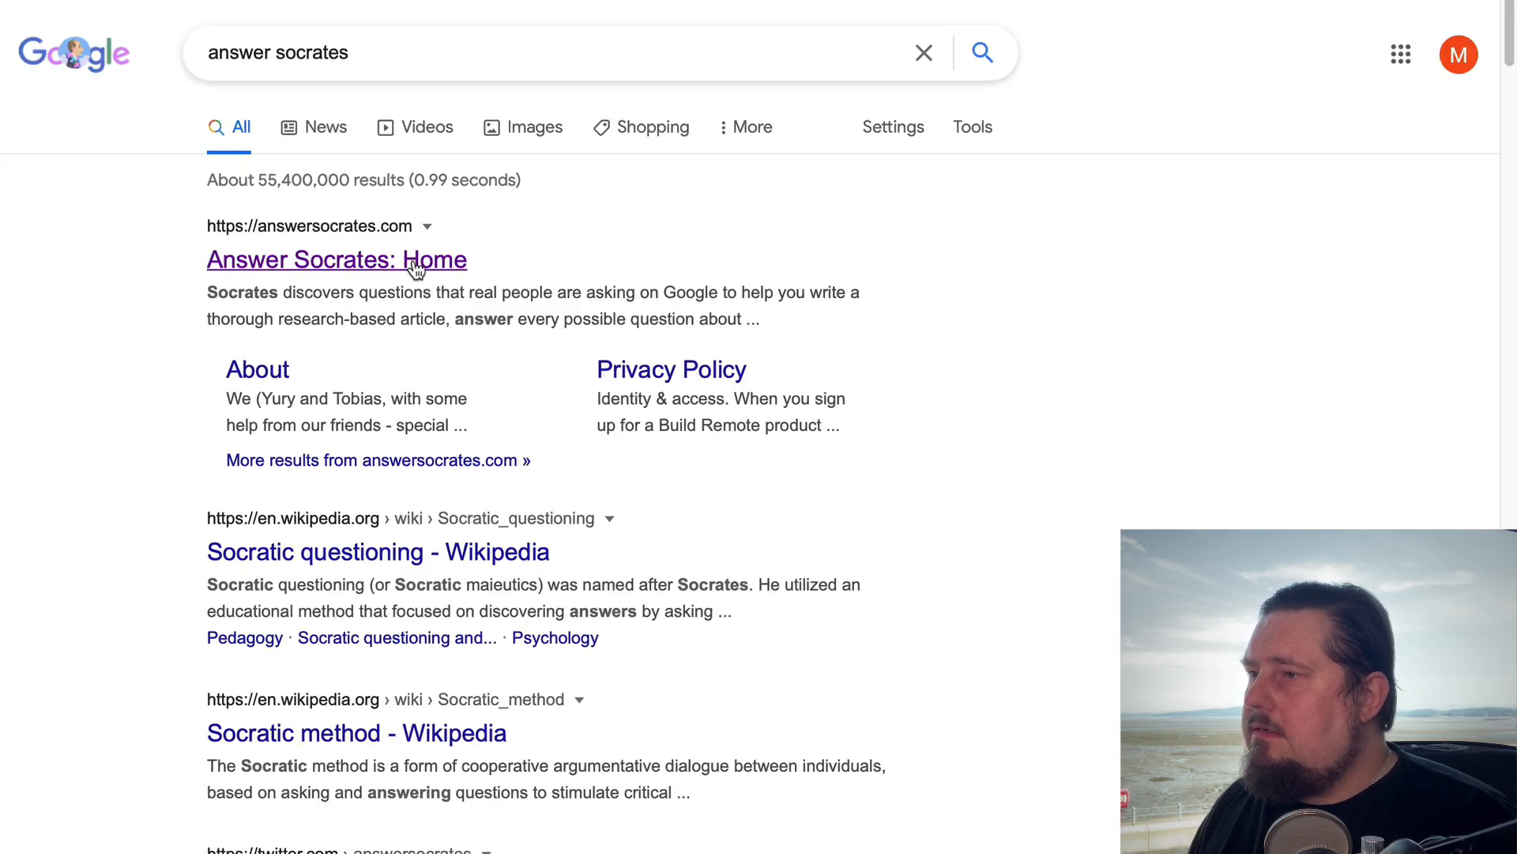
left_click(409, 258)
left_click(299, 472)
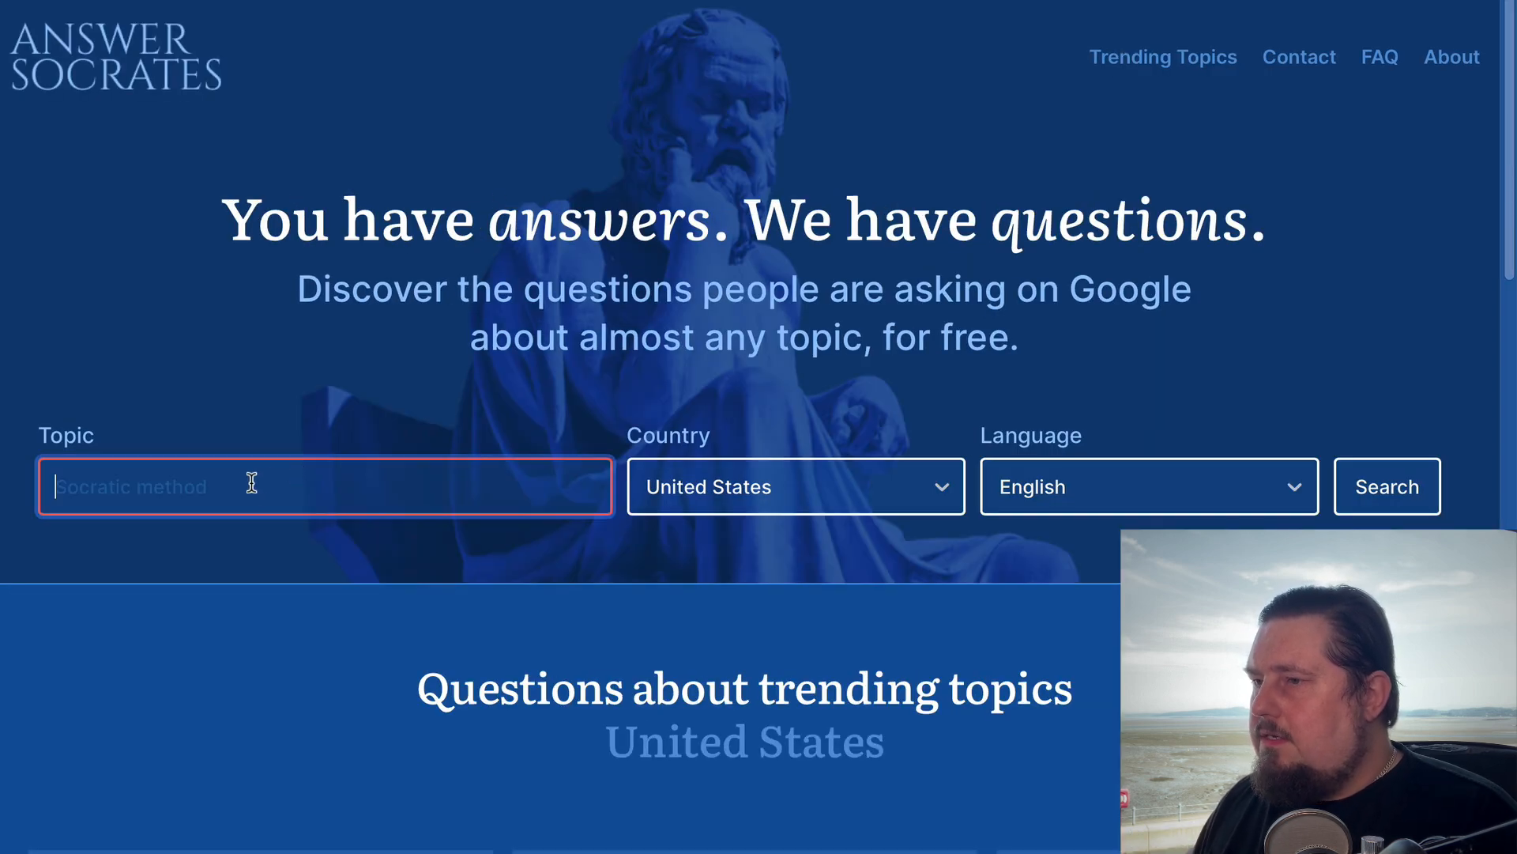
Reduce the copied question in the topic field to "blog post" and run the Answer Socrates search
type("What are 4 common types of blogs?")
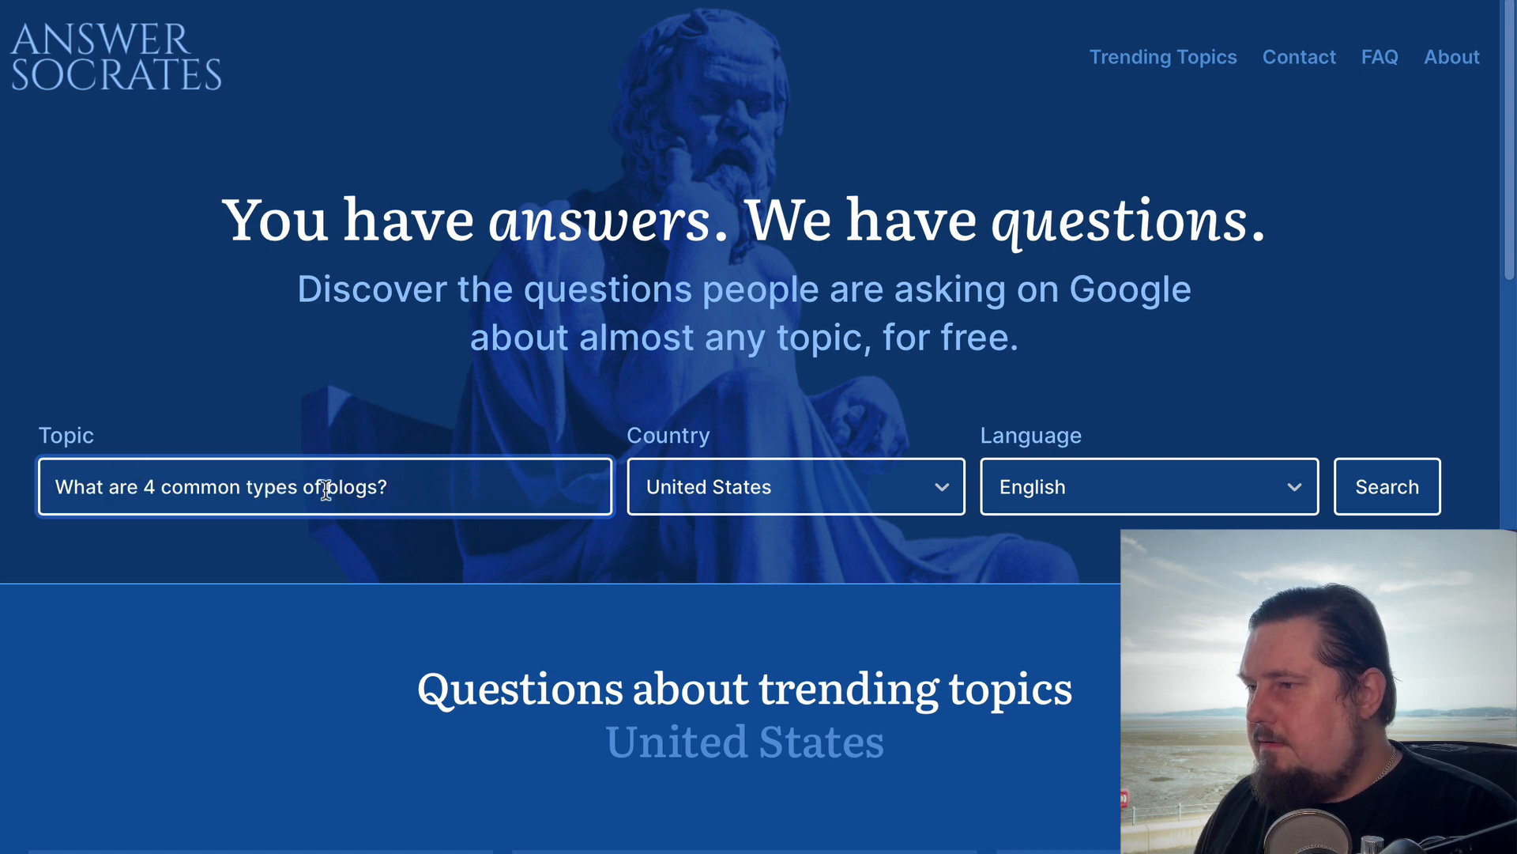
key("BackSpace")
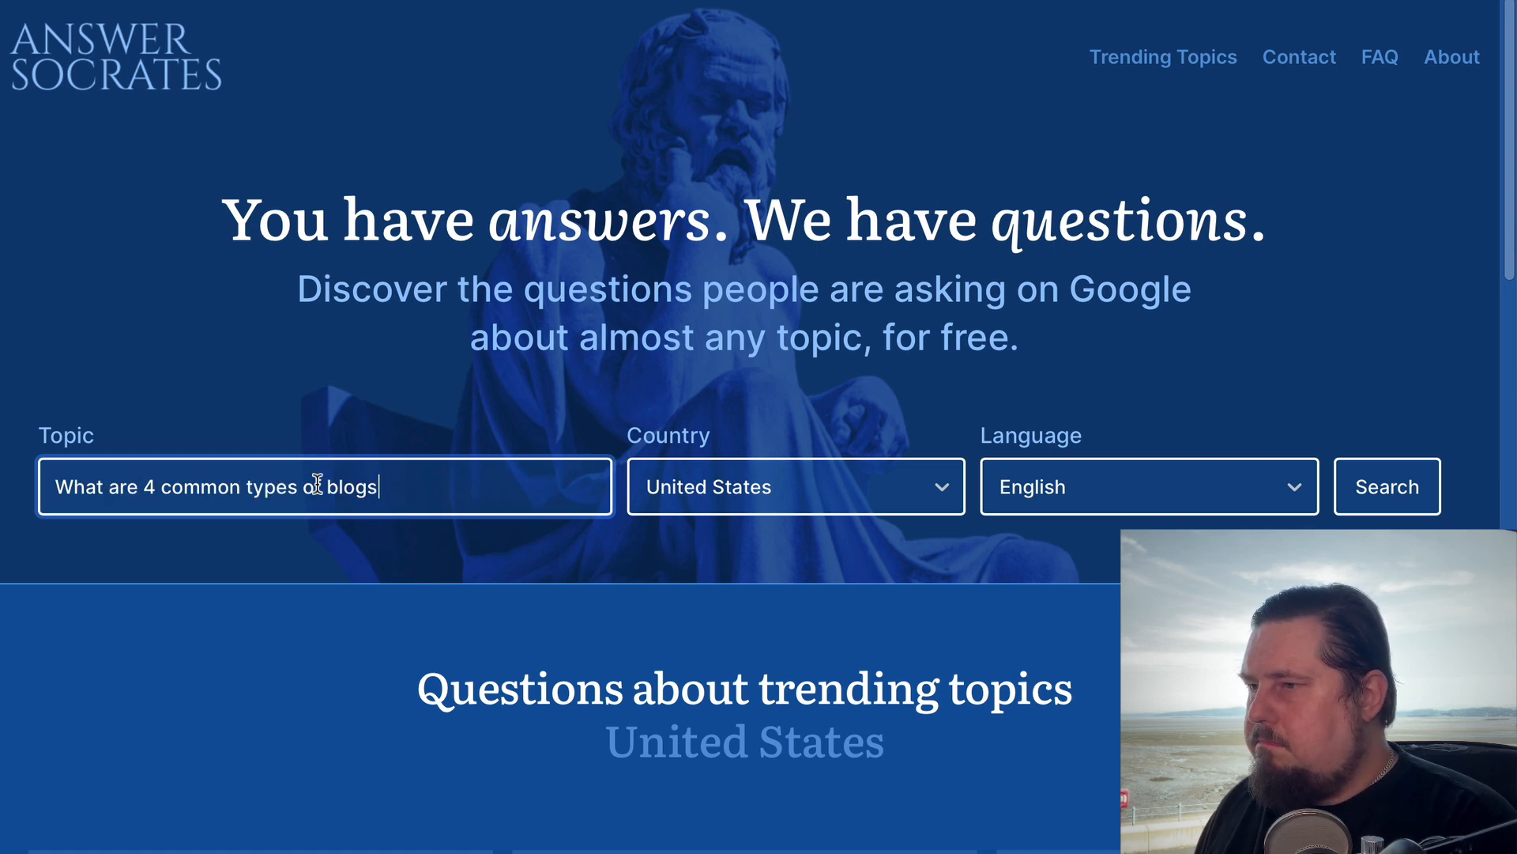
left_click_drag(327, 485, 25, 490)
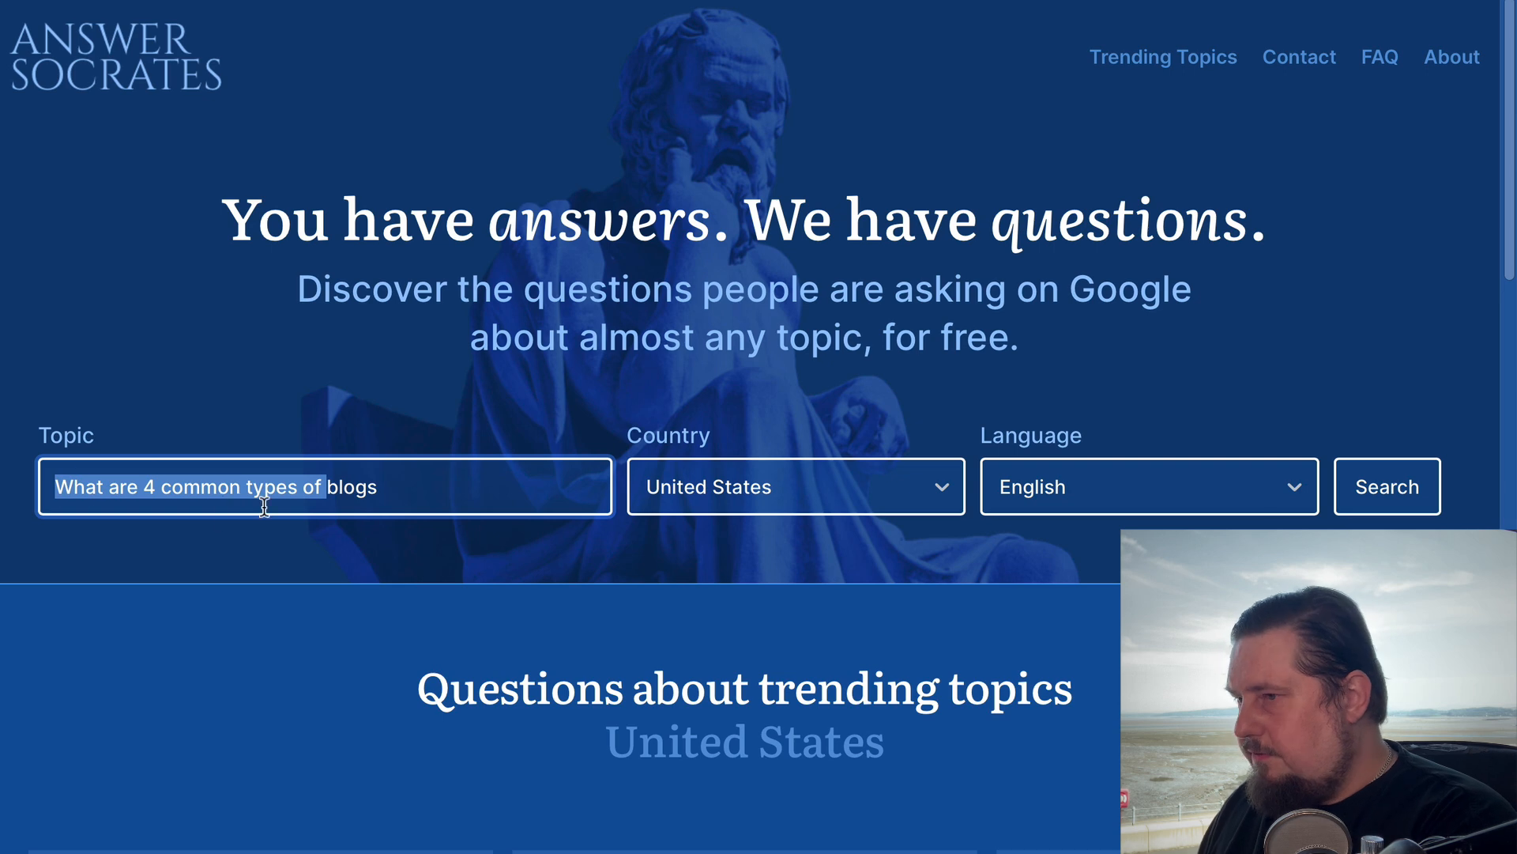
key("BackSpace")
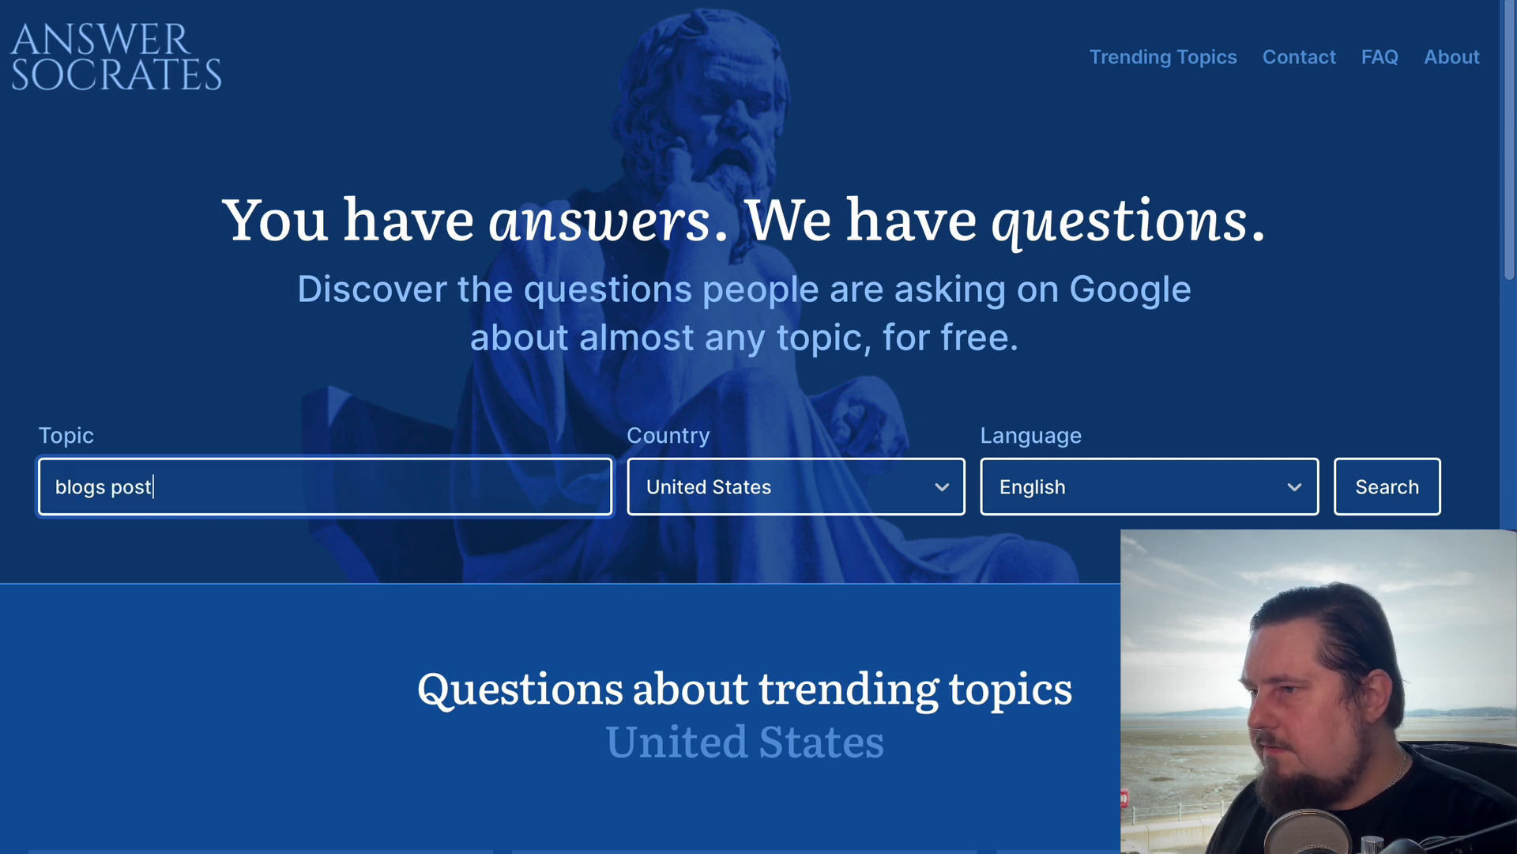
left_click(105, 486)
key("BackSpace")
key("BackSpace")
left_click(1401, 485)
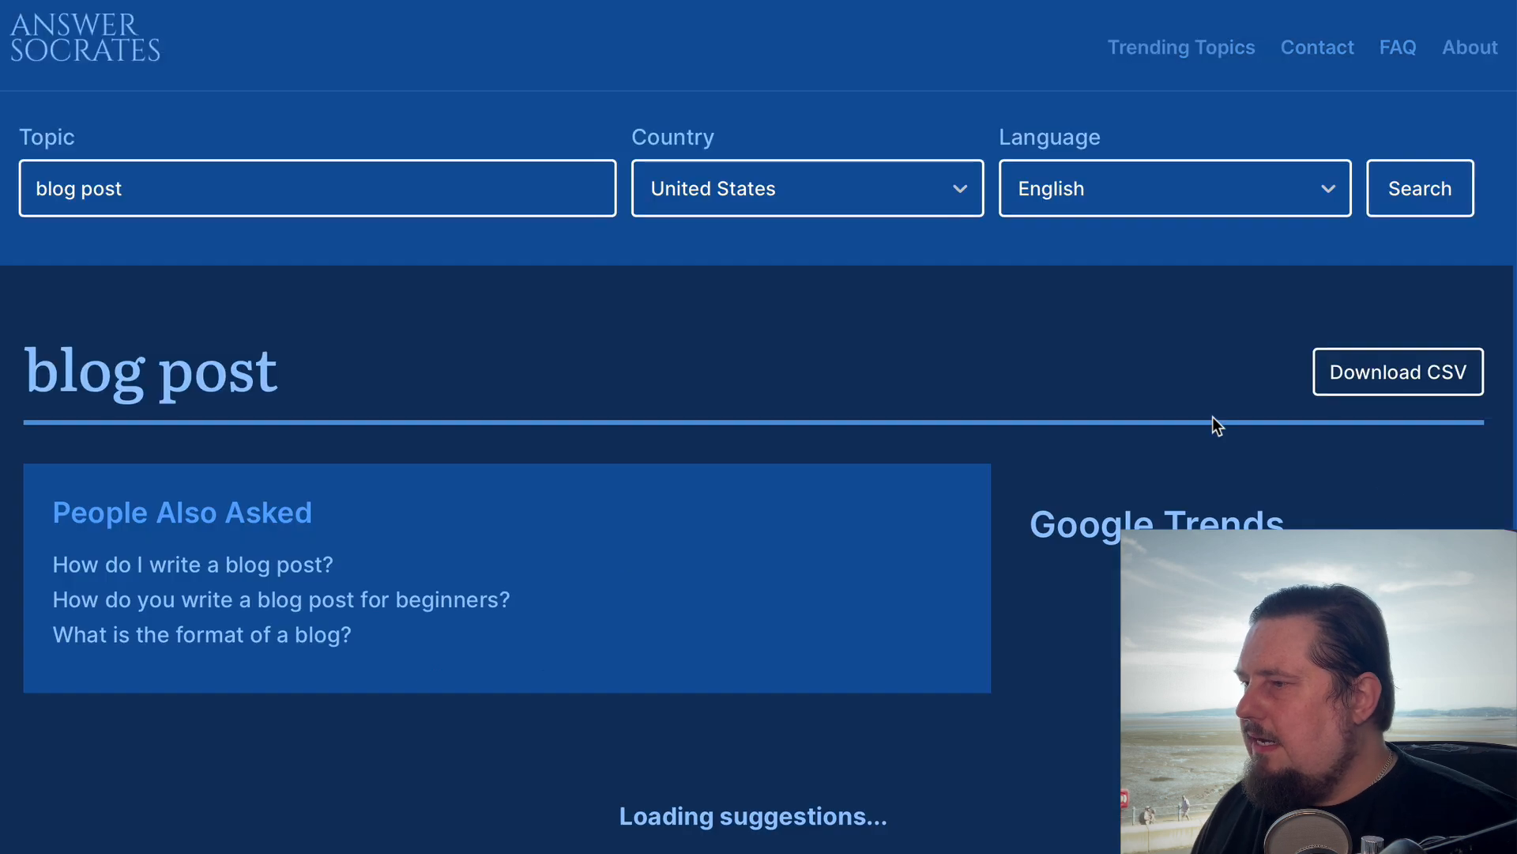
Review the "blog post" results, from People Also Asked through the question, preposition, comparison, past-tense and letter groups
scroll(819, 553, "down", 3)
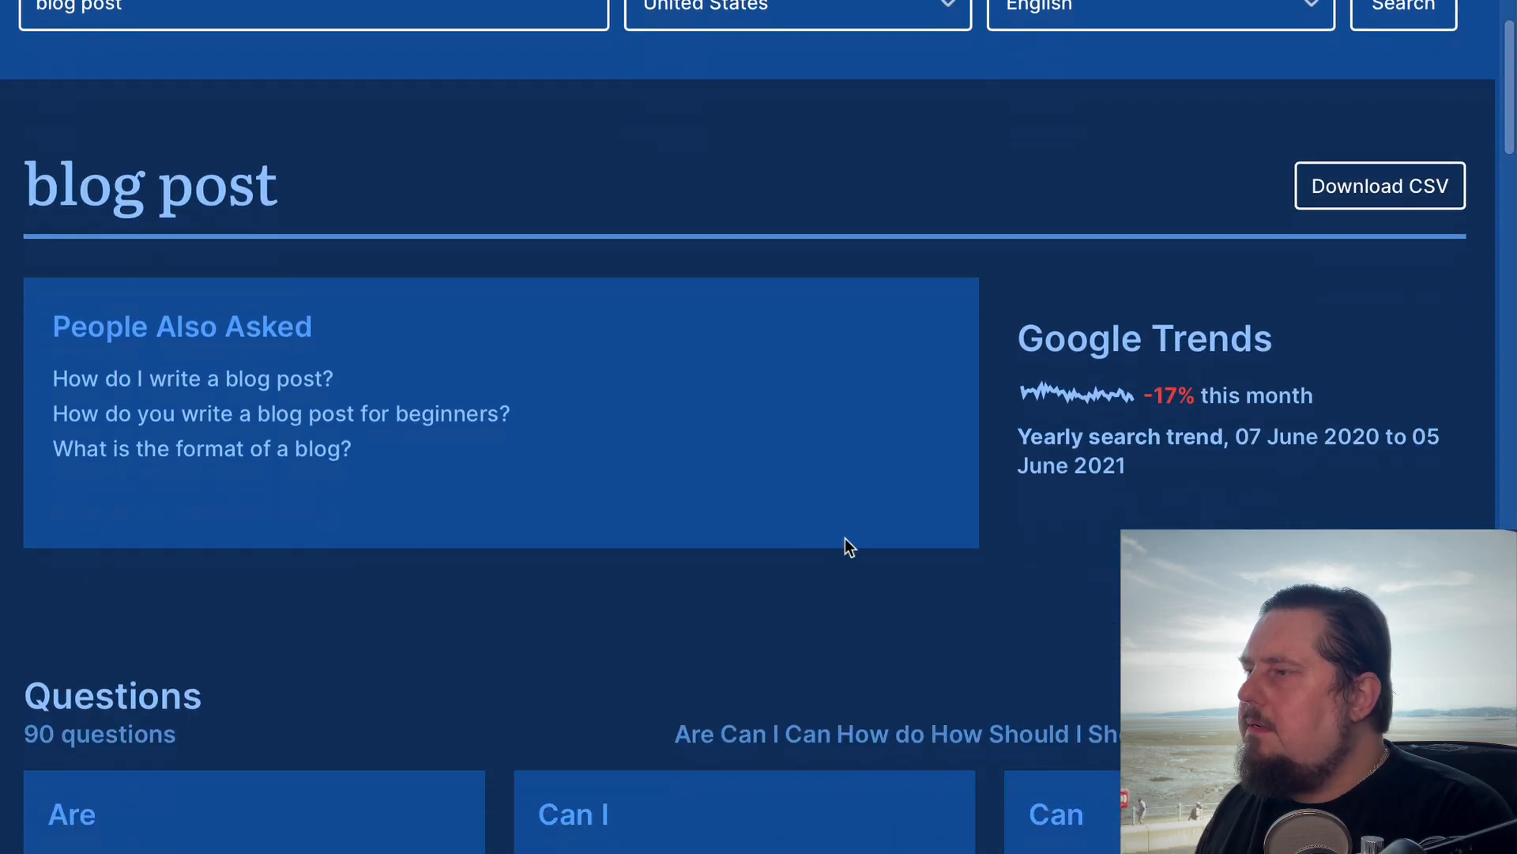
scroll(852, 615, "down", 12)
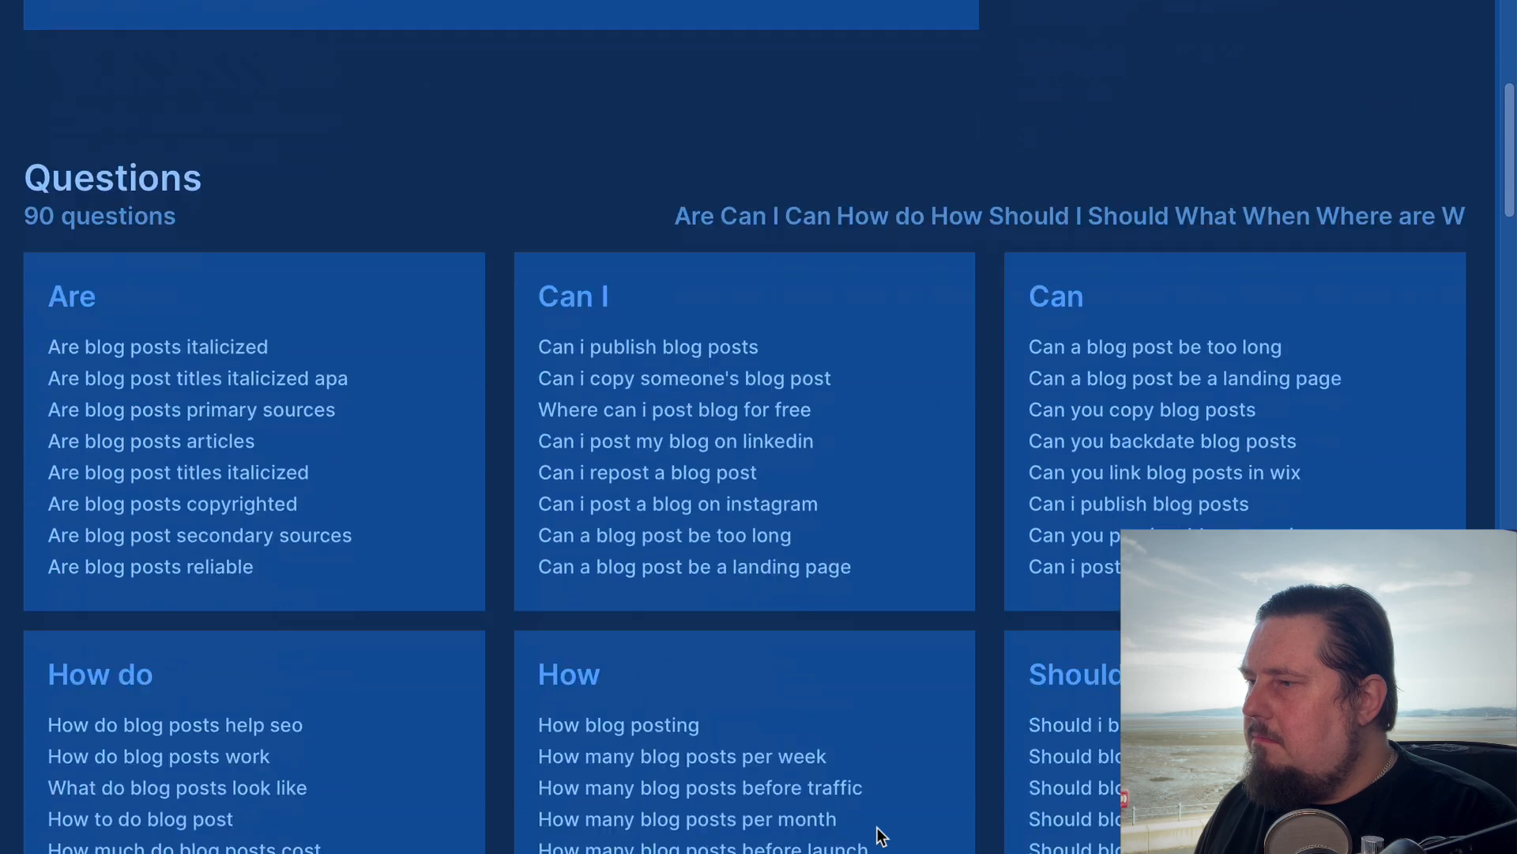
scroll(861, 711, "down", 20)
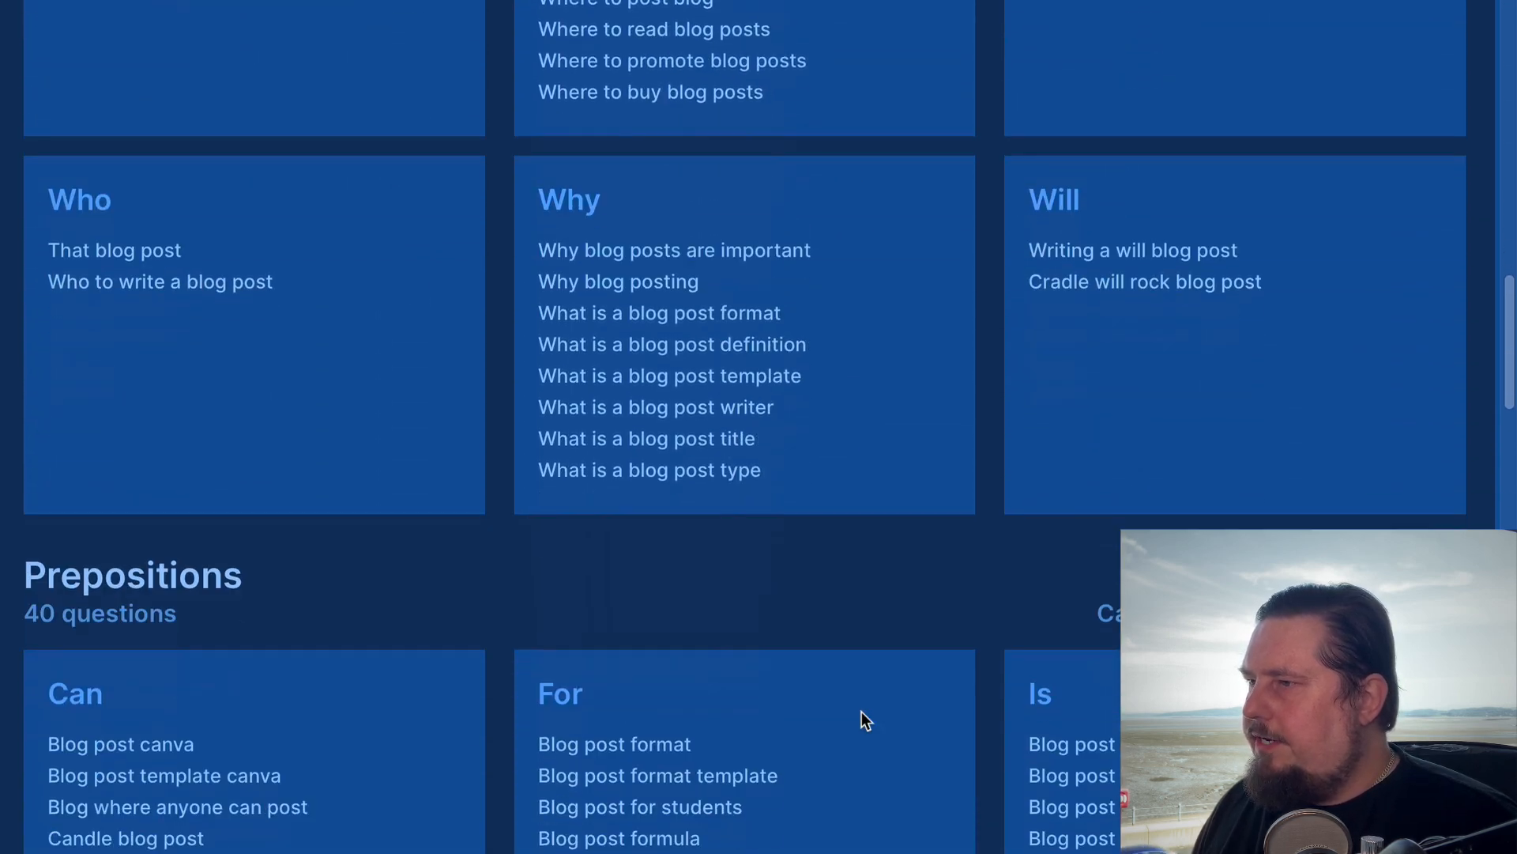
scroll(861, 711, "down", 12)
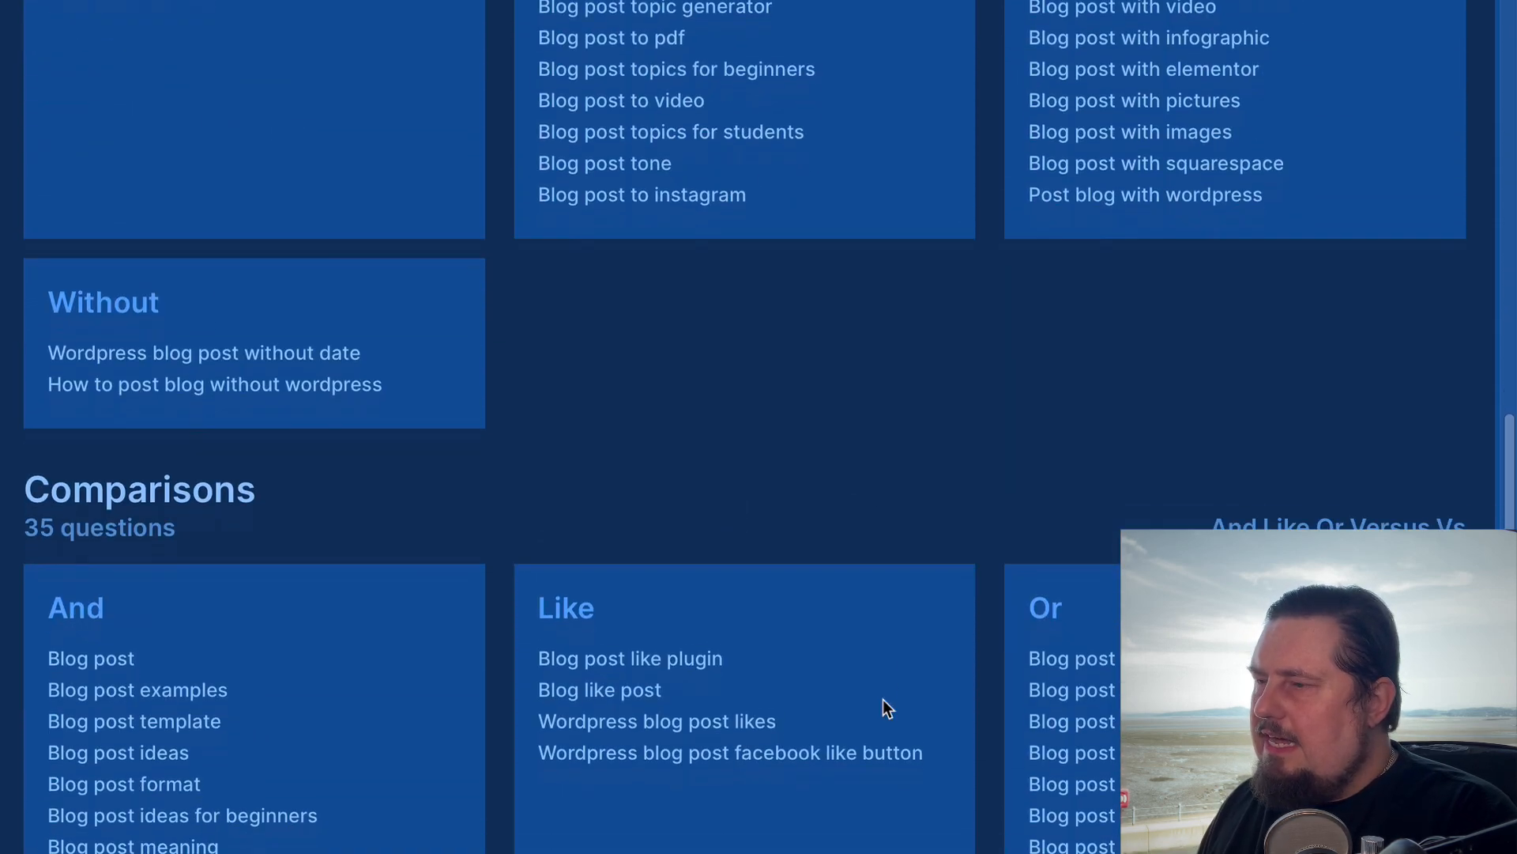
scroll(885, 706, "down", 5)
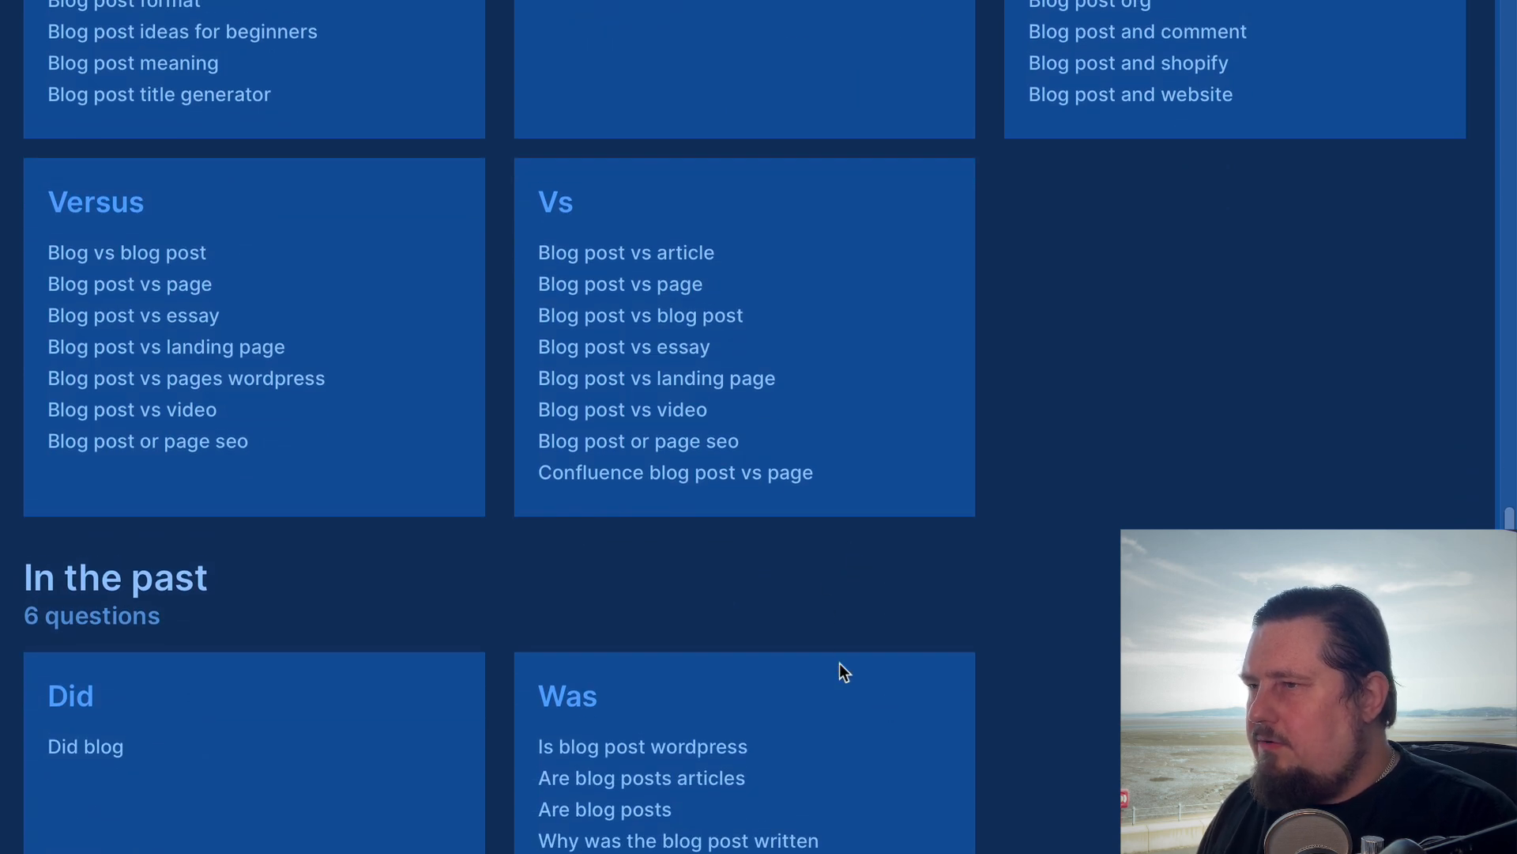
scroll(830, 660, "down", 3)
scroll(840, 672, "down", 1)
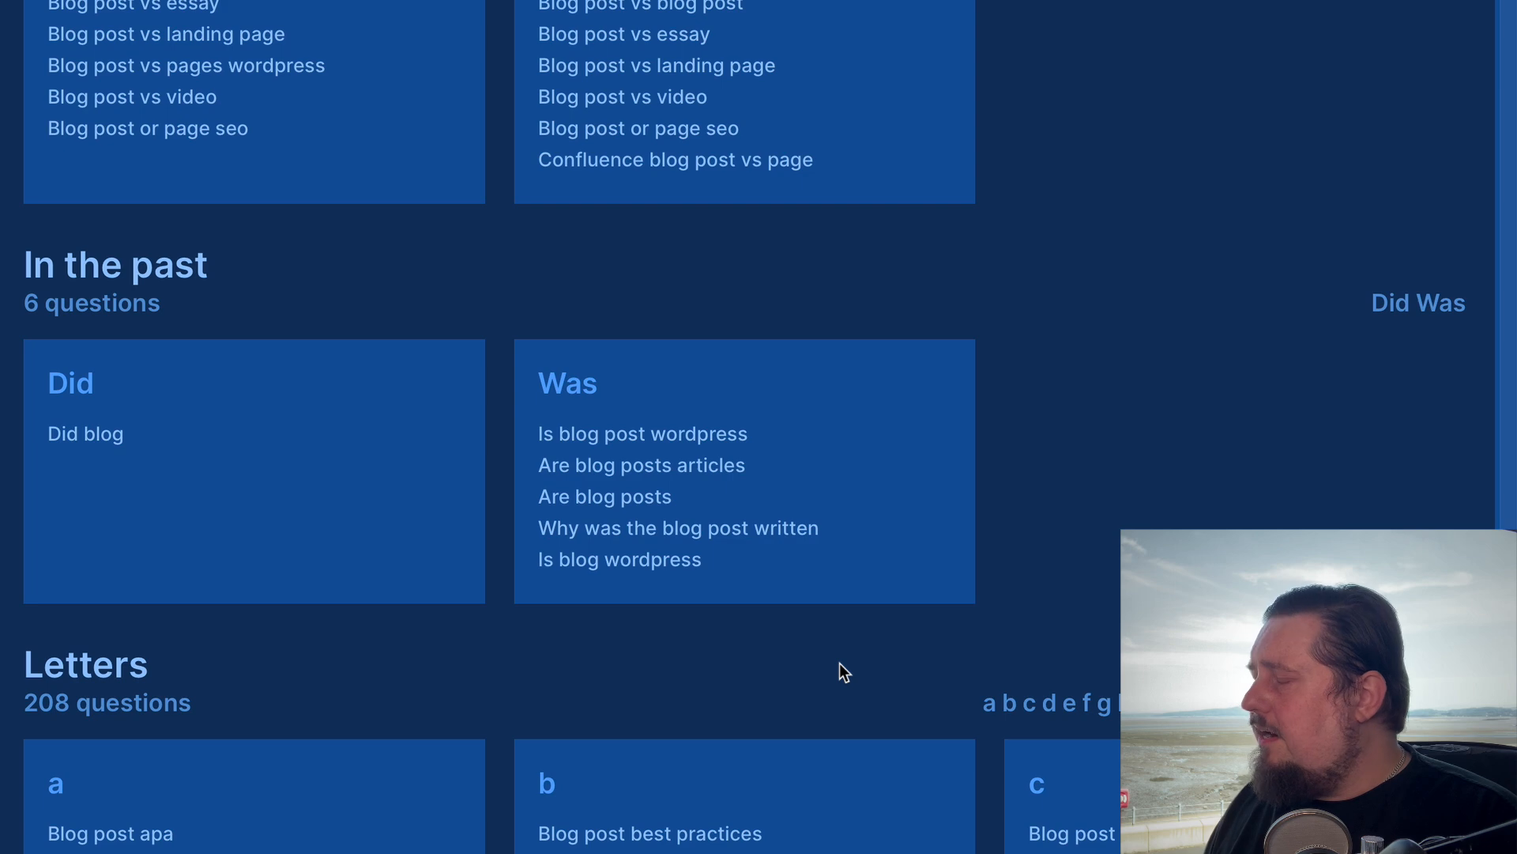
scroll(868, 730, "down", 6)
scroll(867, 723, "down", 12)
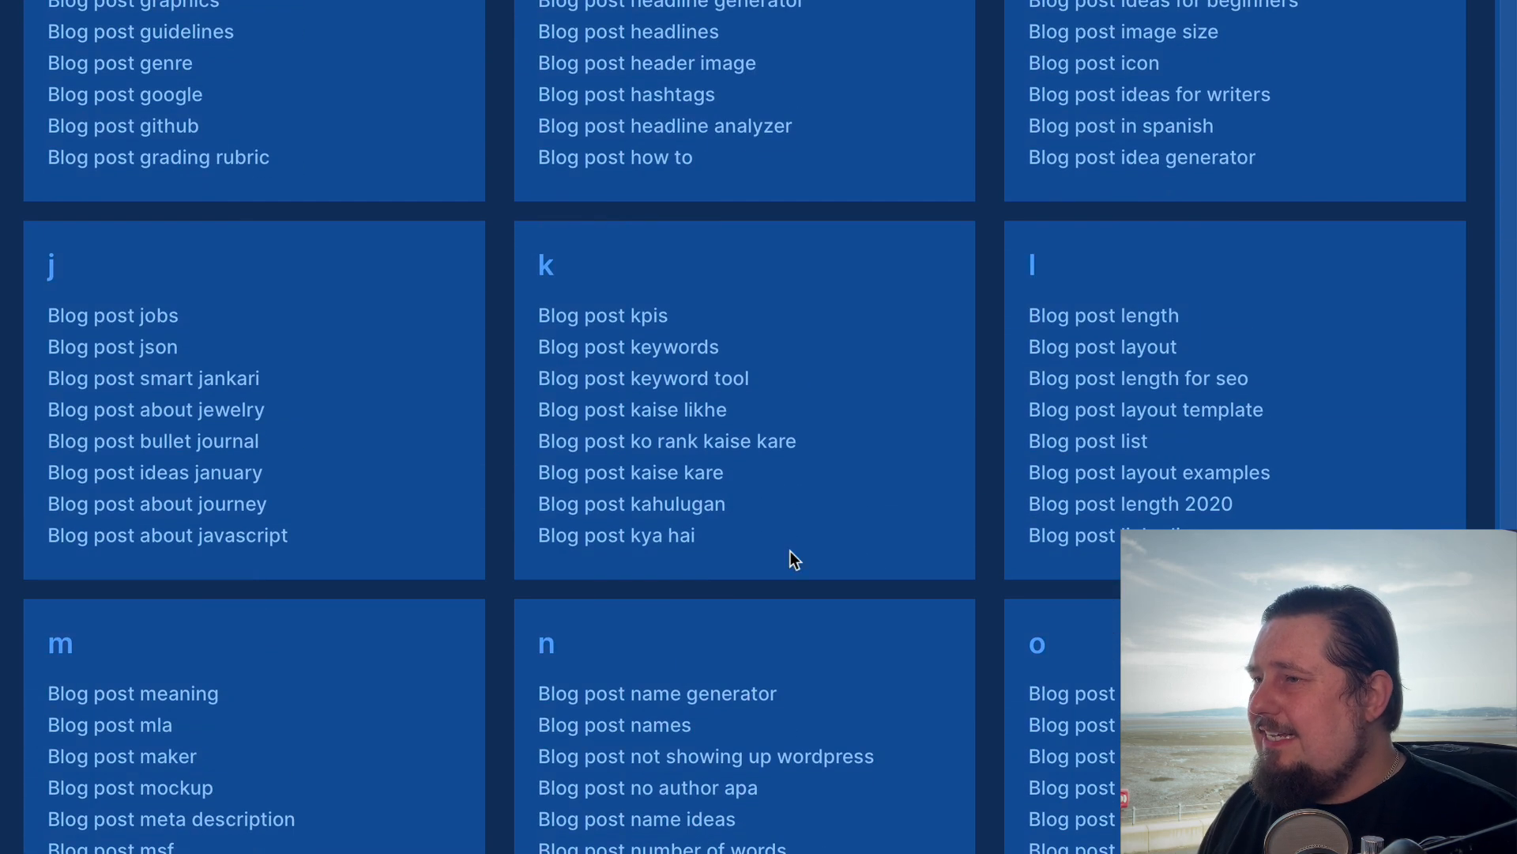
scroll(799, 548, "down", 7)
scroll(795, 542, "up", 6)
scroll(795, 542, "up", 20)
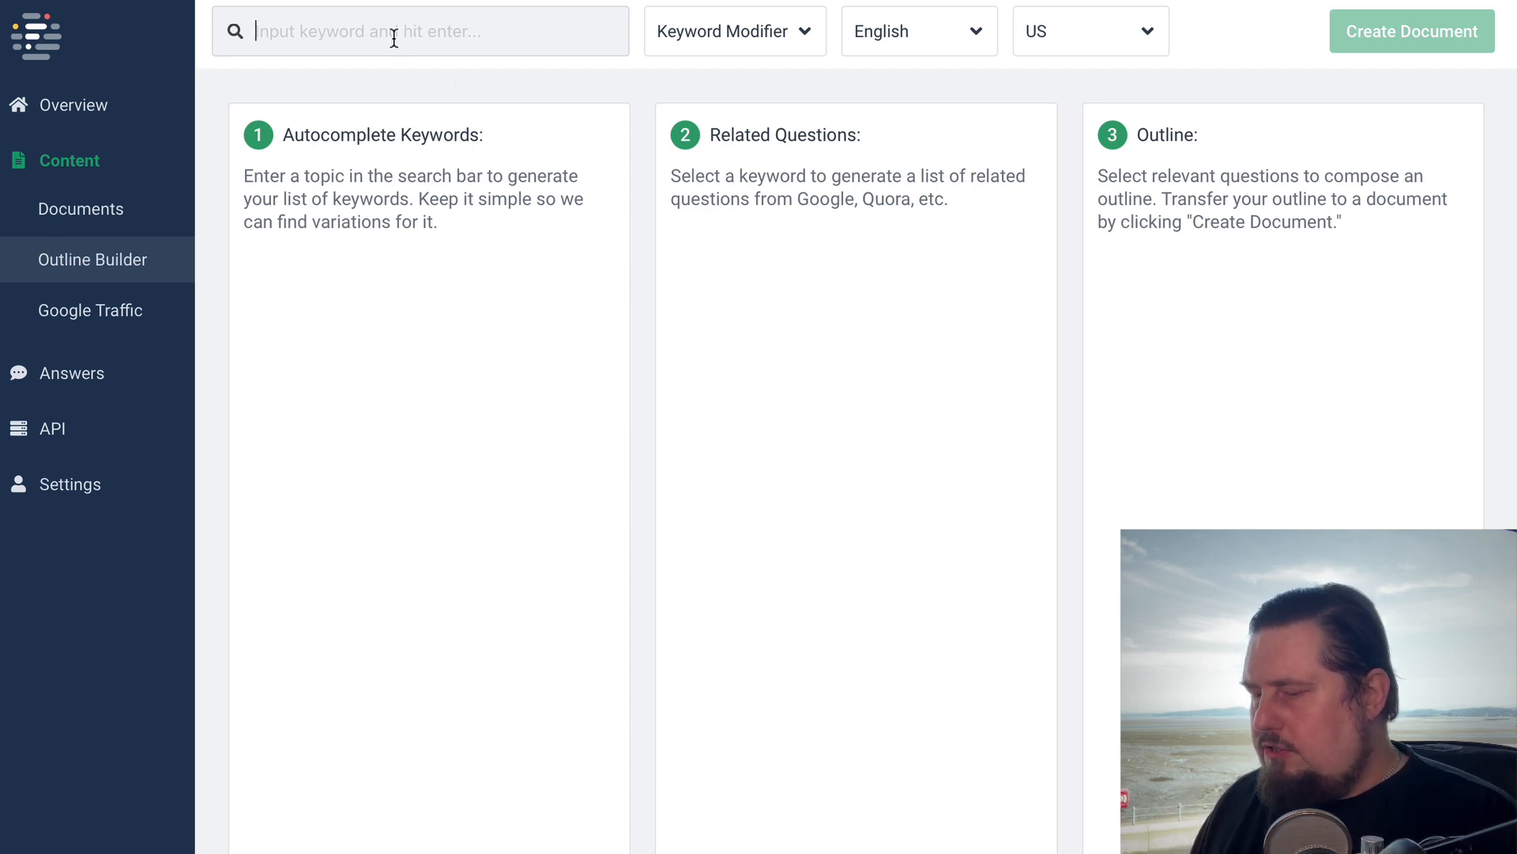
In Frase's Outline Builder, replace the pasted question with the keyword "blog posts" and generate its keywords and related questions
type("What are 4 common types of blo")
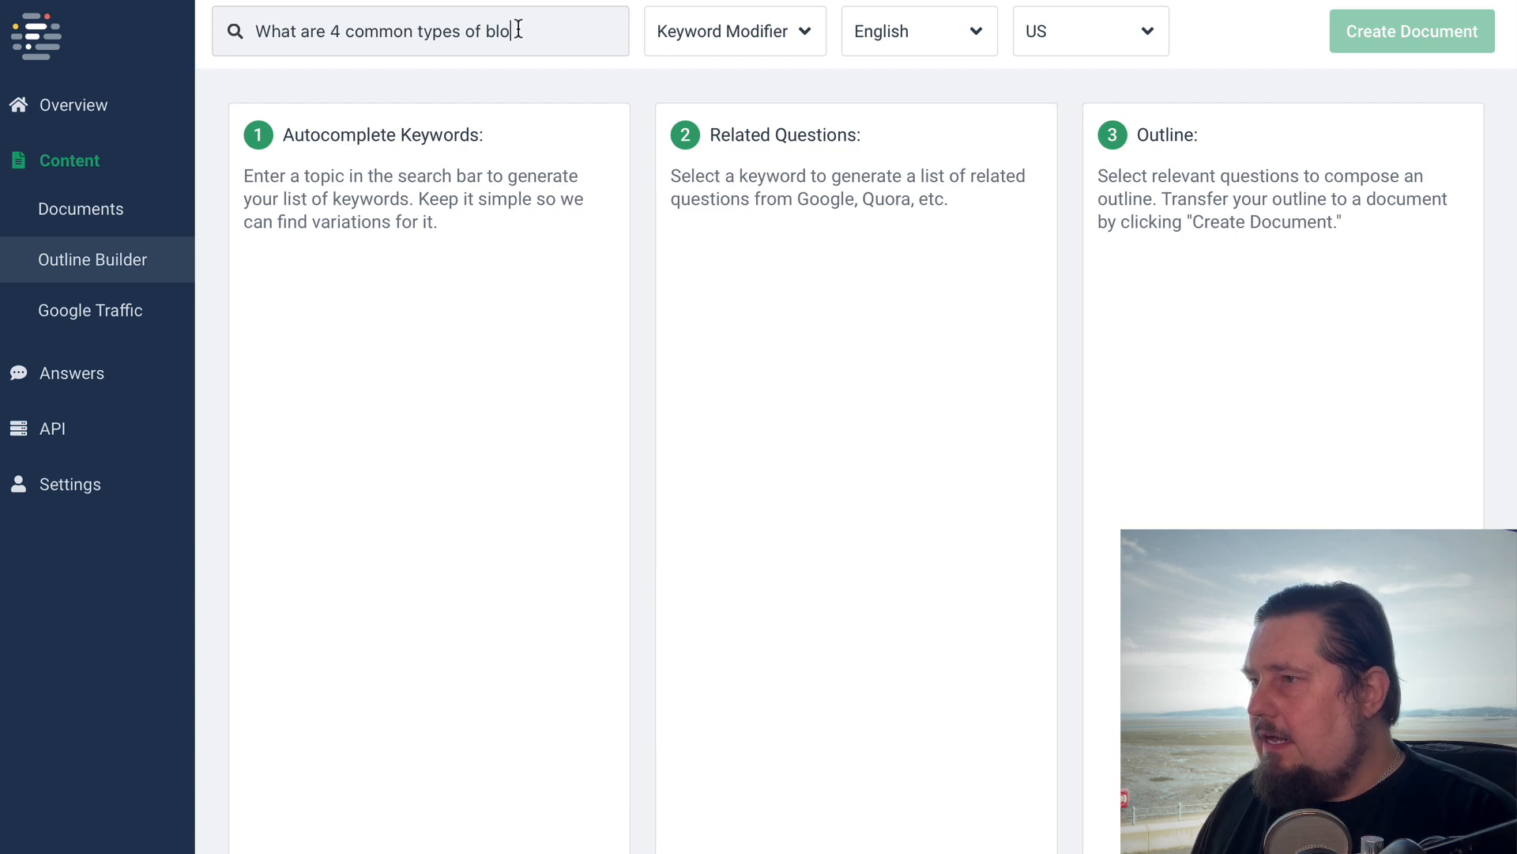
left_click_drag(520, 28, 258, 33)
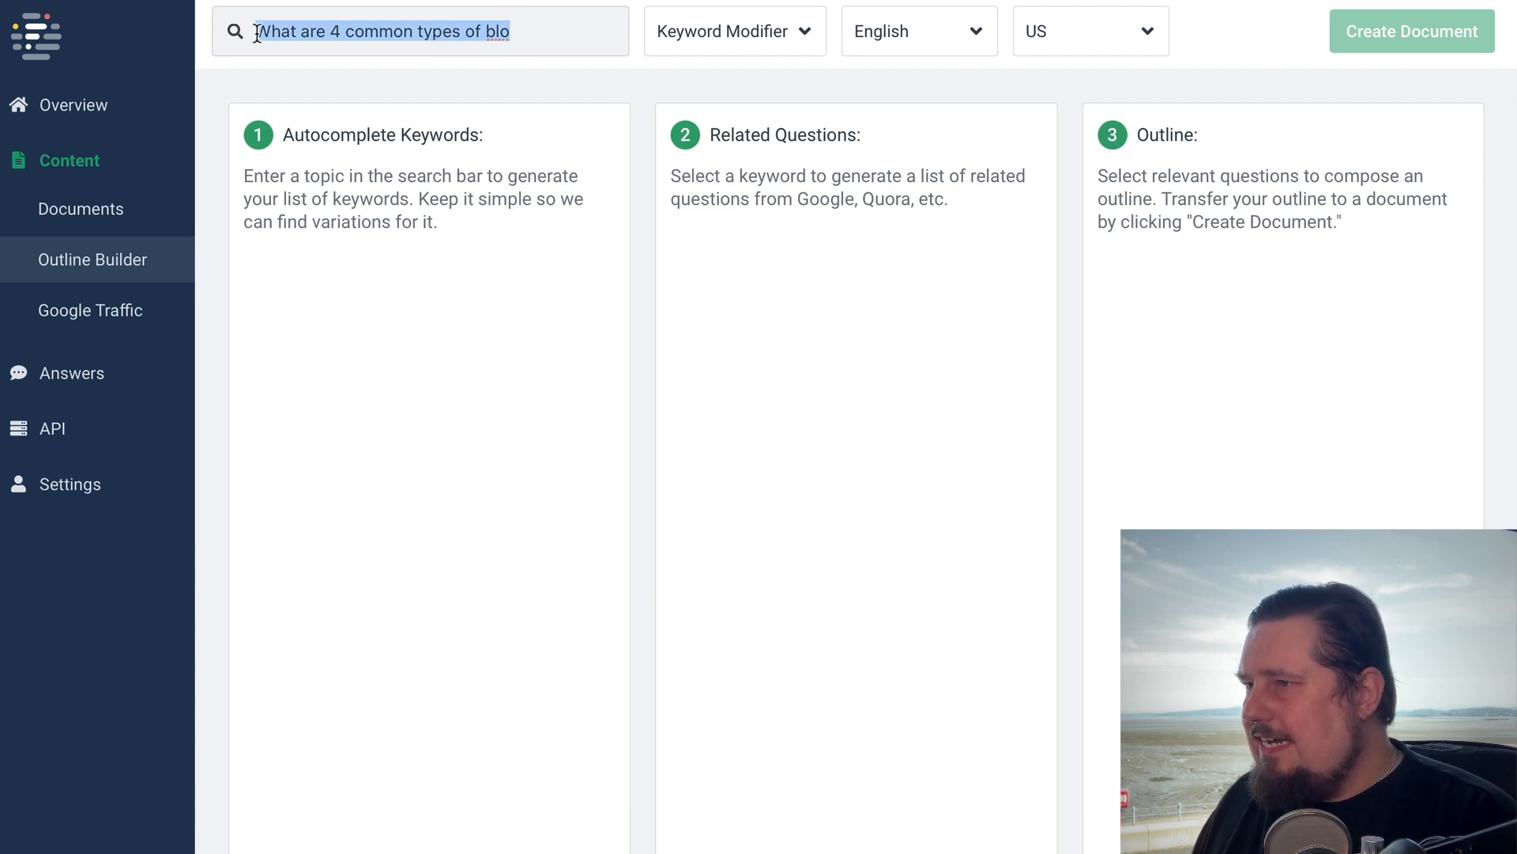
type("blog posts")
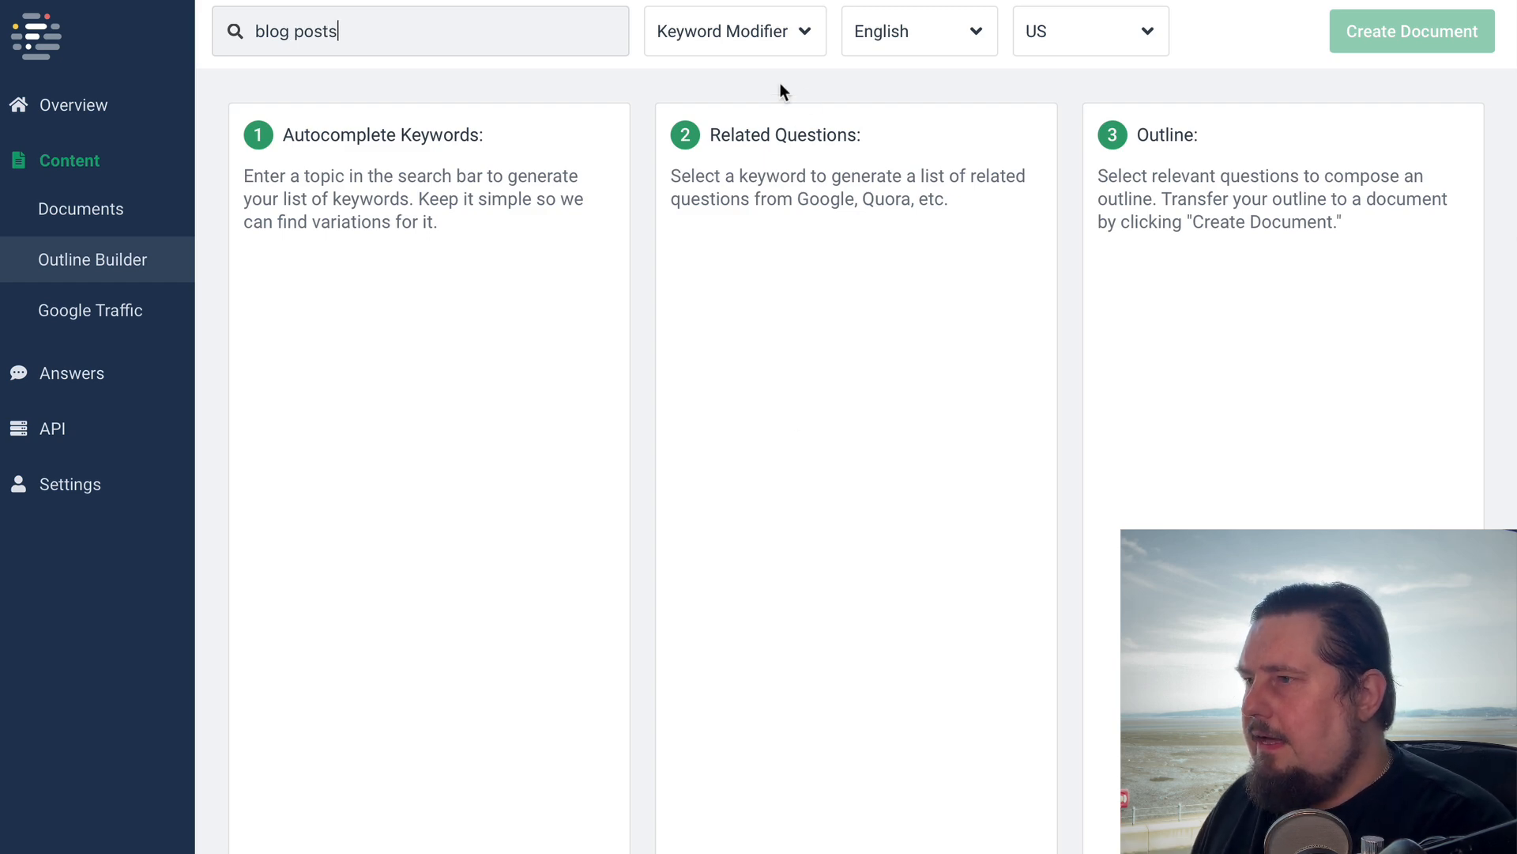
key("Return")
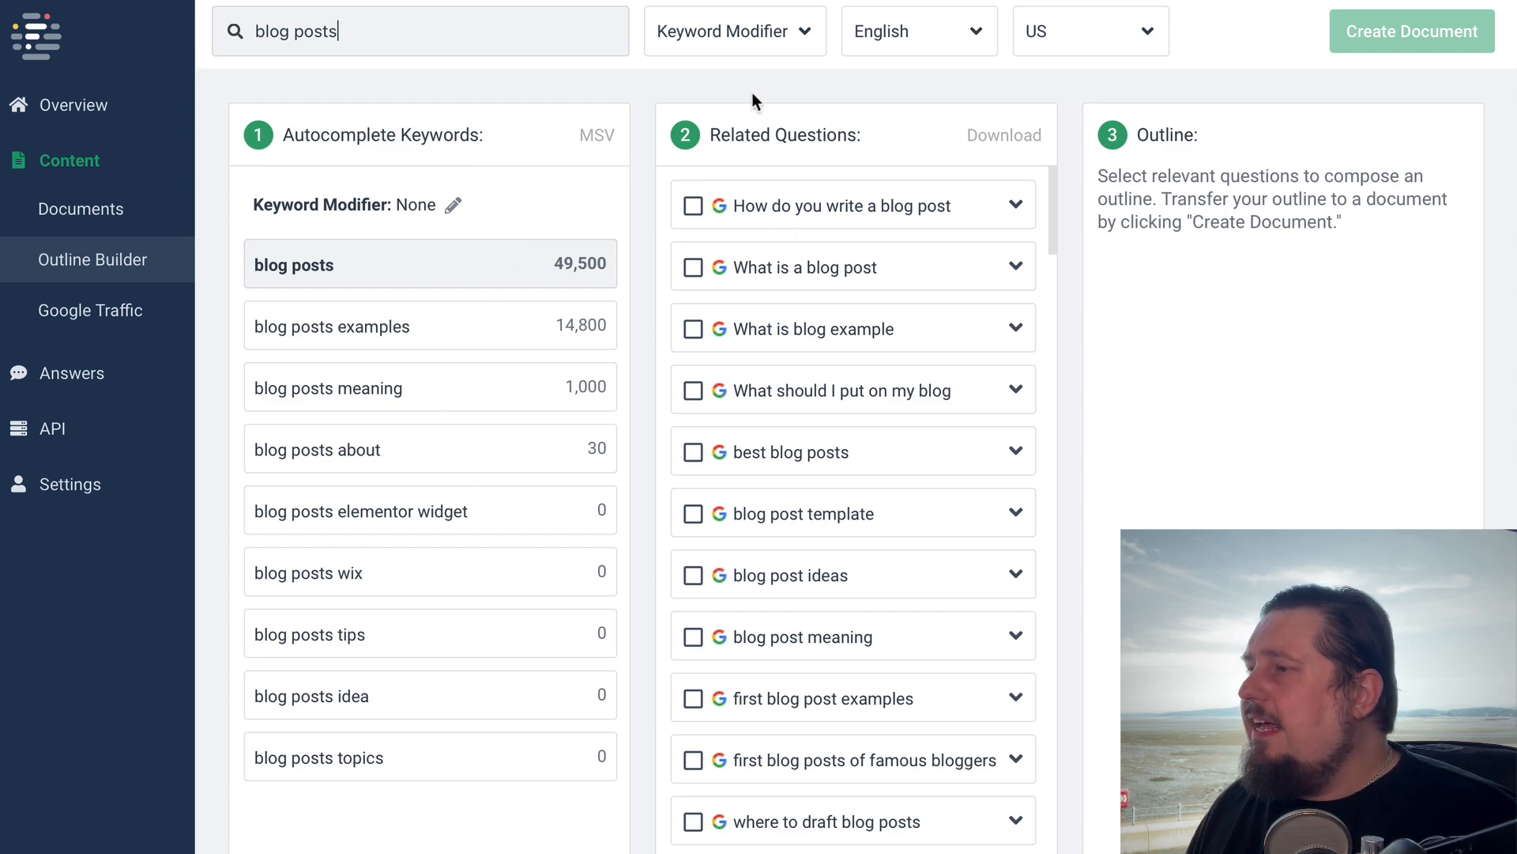
Expand the related question "How do you write a blog post", look through its sub-questions and add the parent question to the outline
left_click(1017, 207)
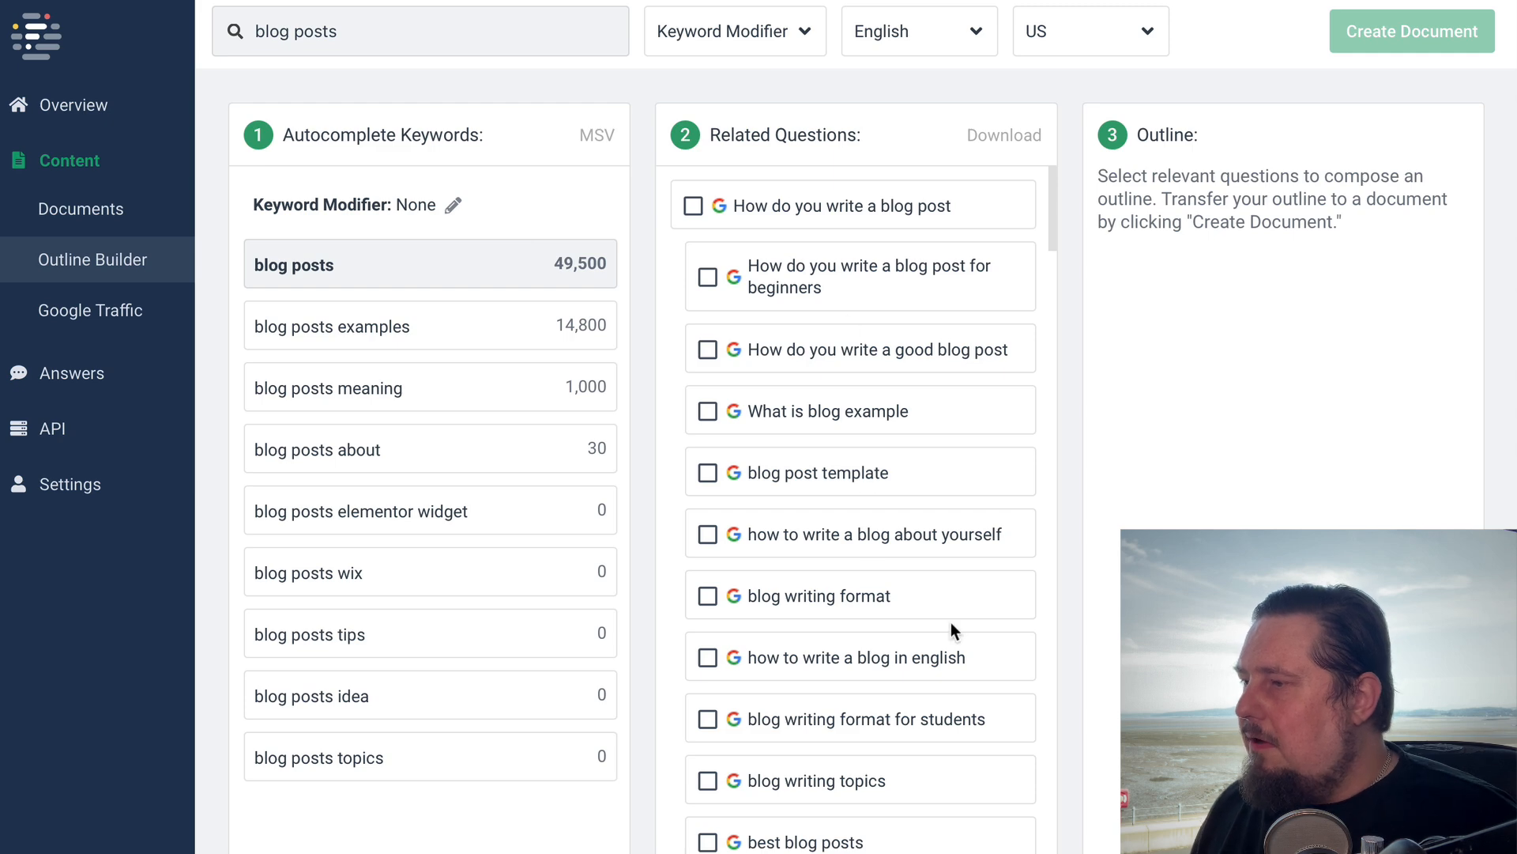
scroll(951, 624, "down", 5)
scroll(938, 332, "up", 2)
scroll(933, 320, "up", 4)
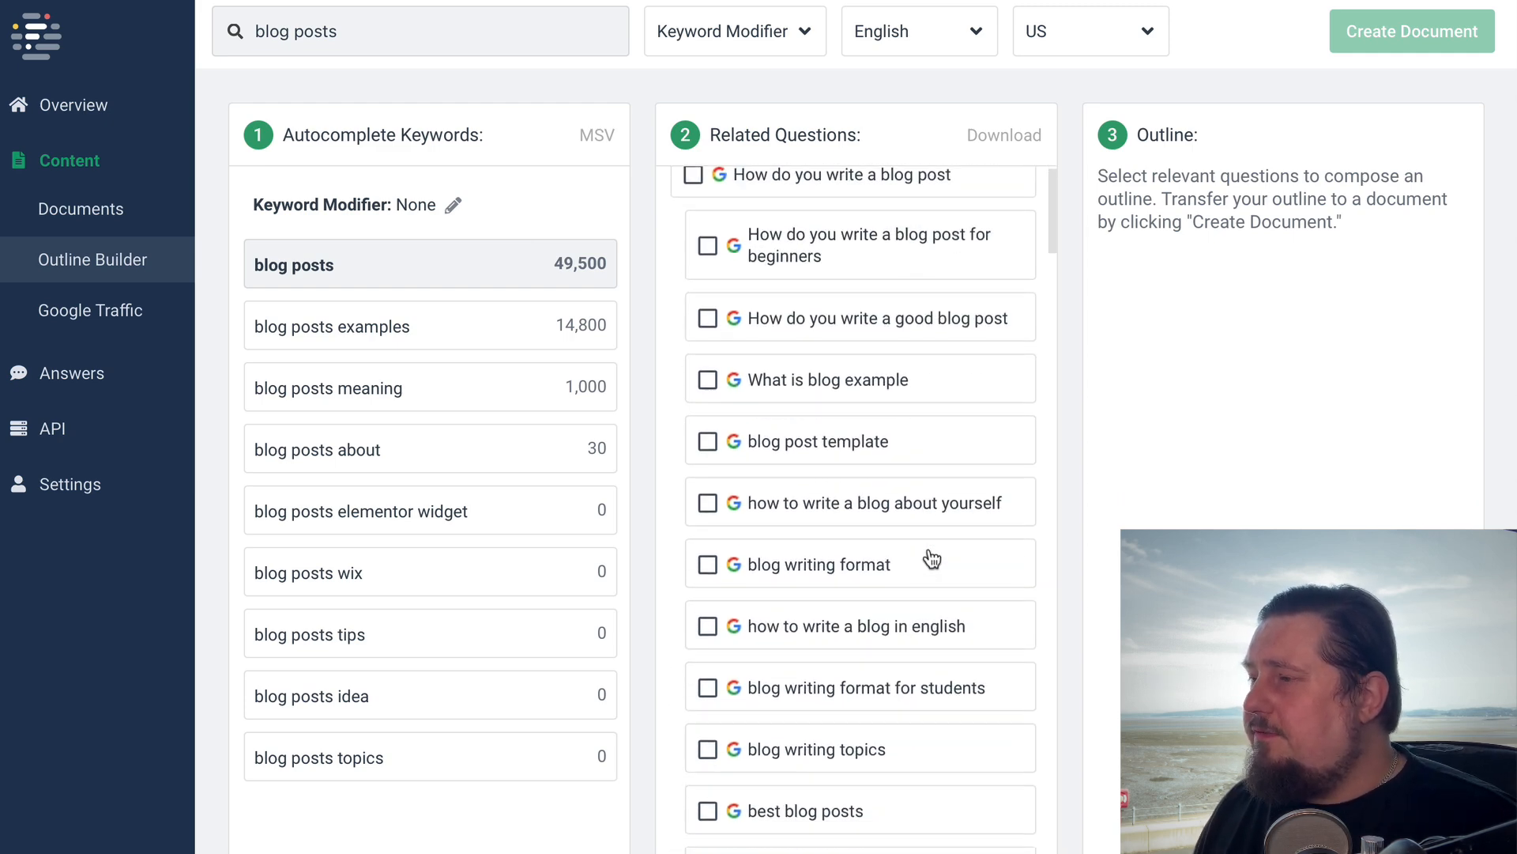
scroll(932, 558, "down", 5)
scroll(959, 368, "up", 5)
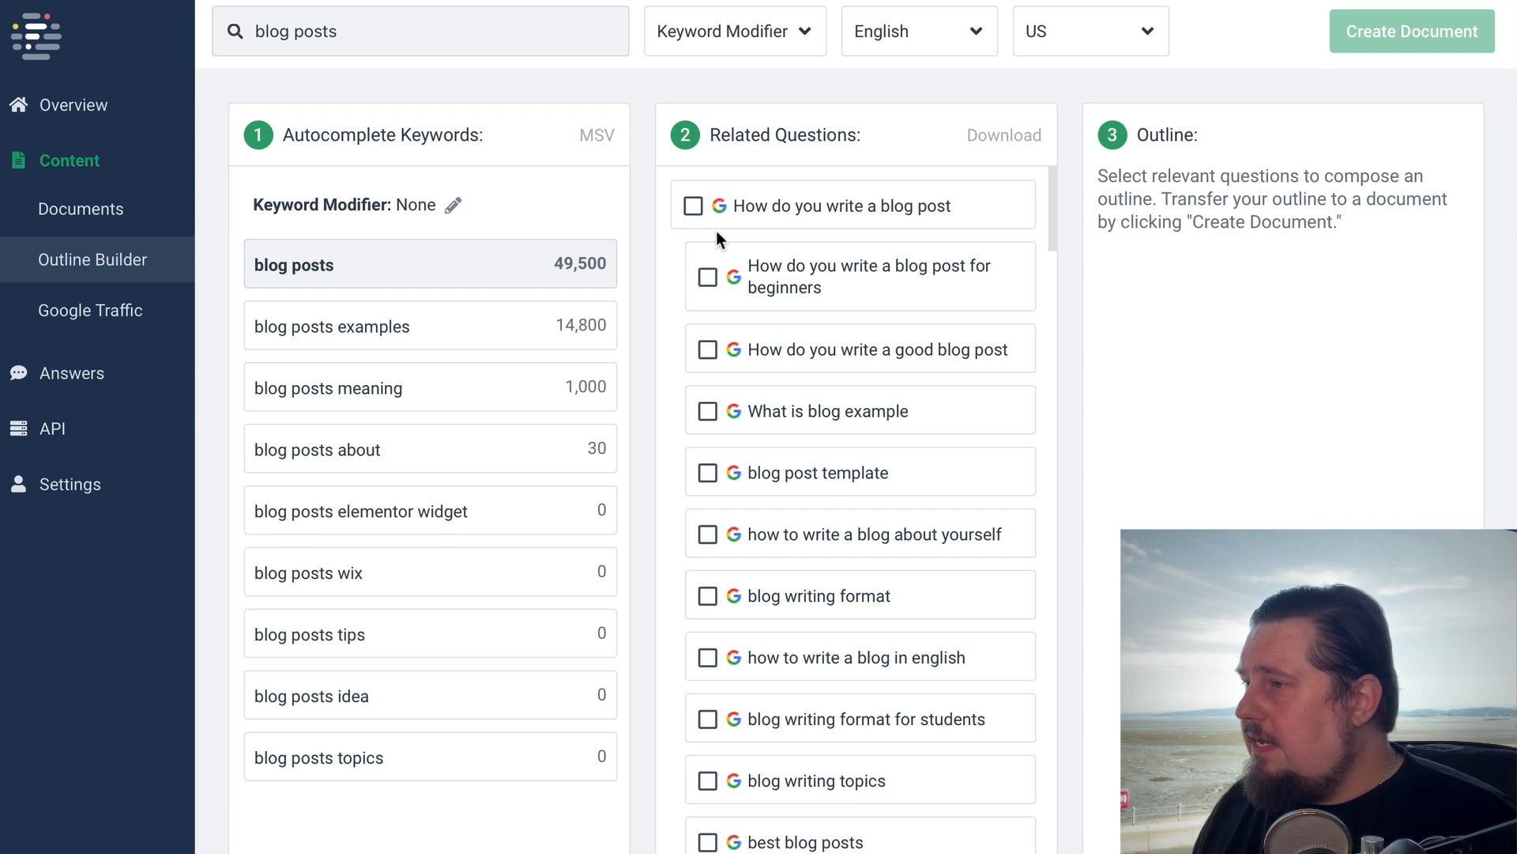
left_click(693, 206)
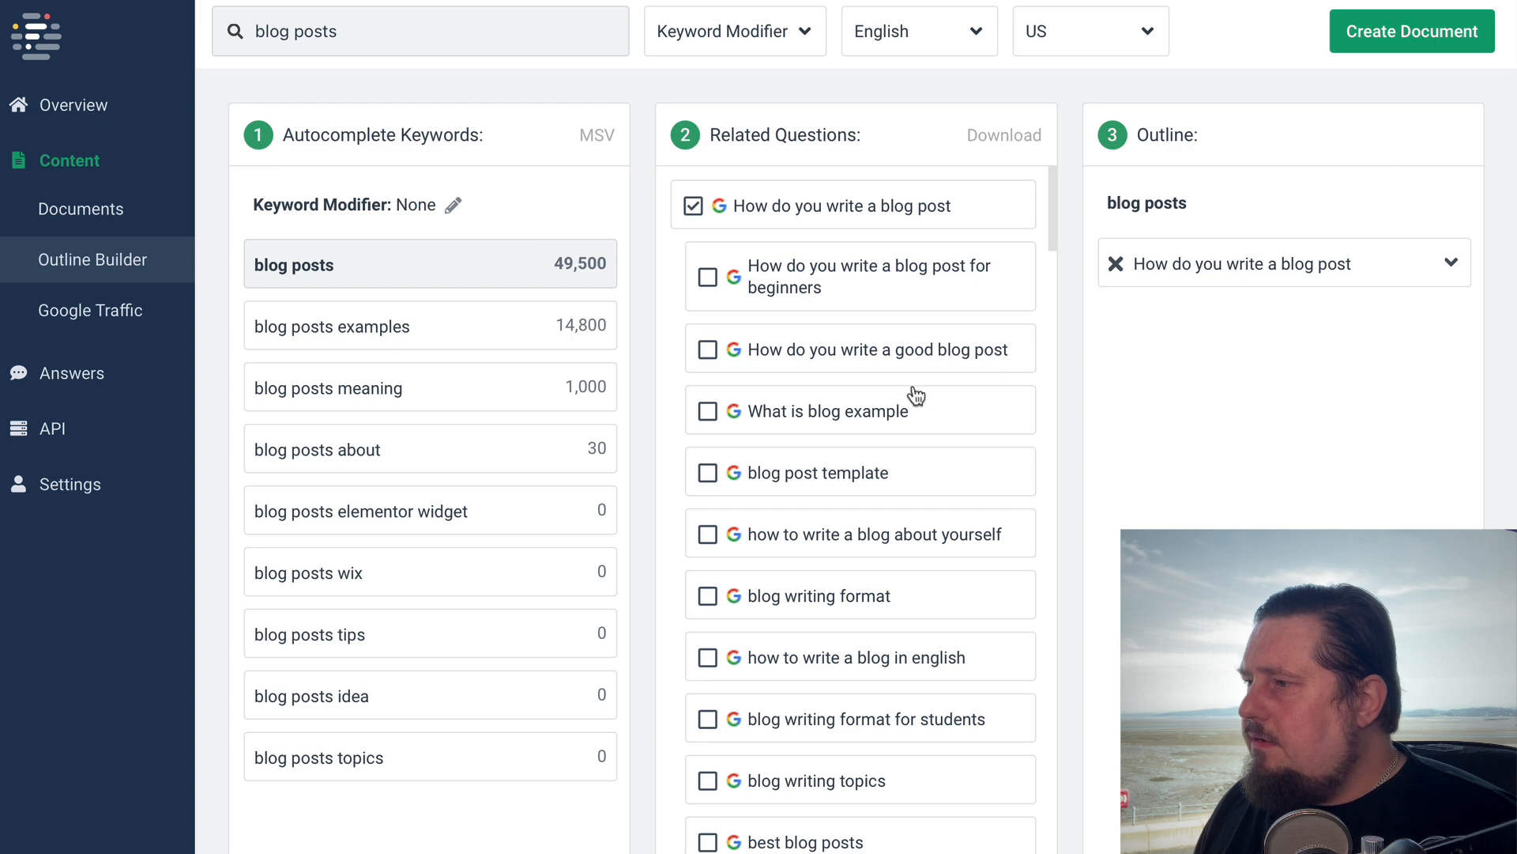
Look through the sub-questions under "How do you write a blog post" and add "blog writing examples" to the outline
scroll(854, 478, "down", 2)
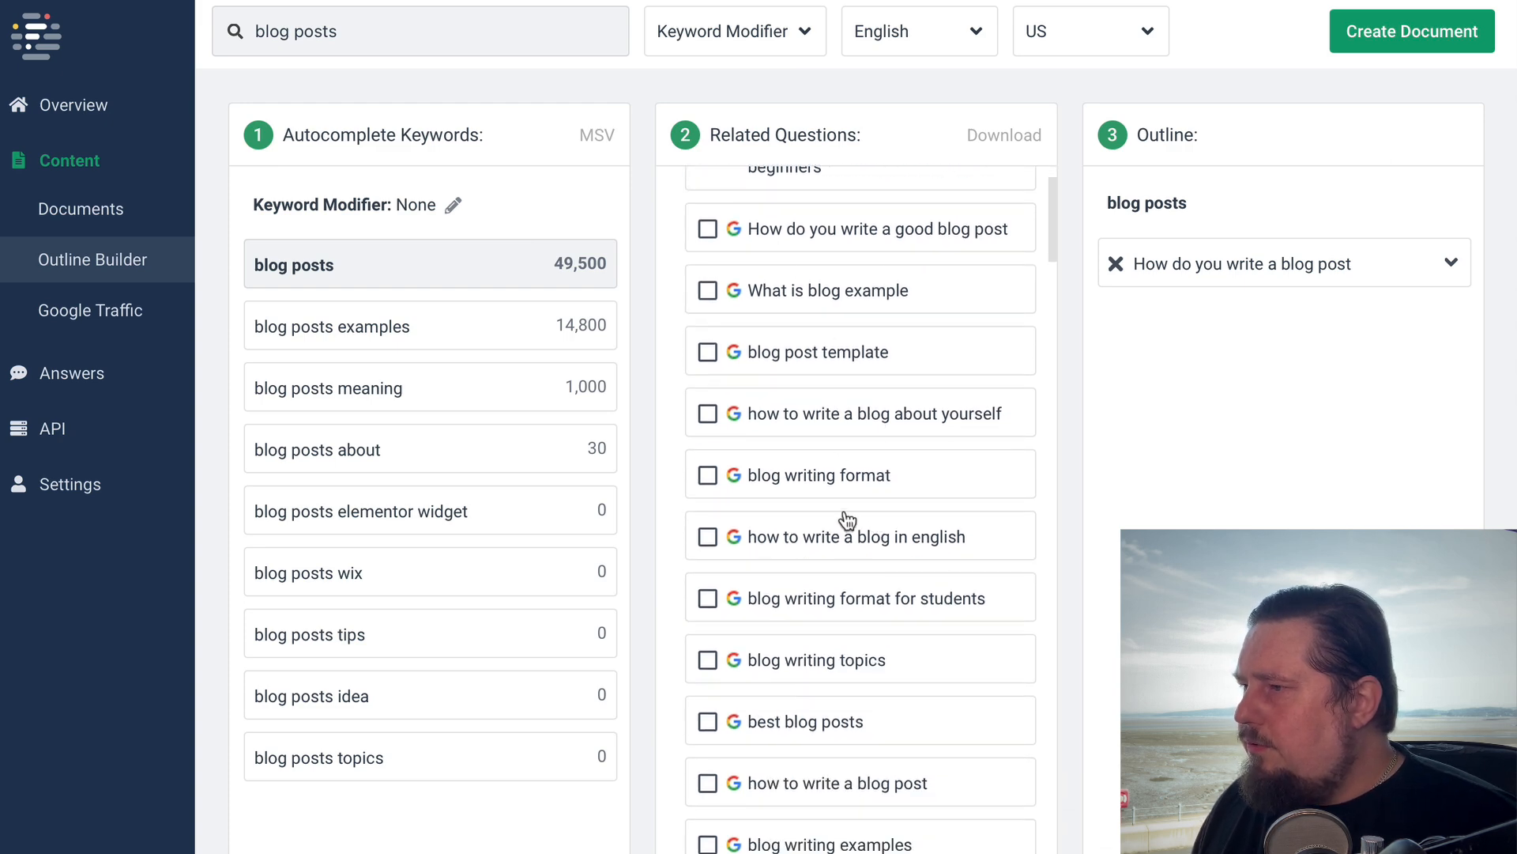
scroll(840, 498, "down", 1)
scroll(860, 680, "up", 3)
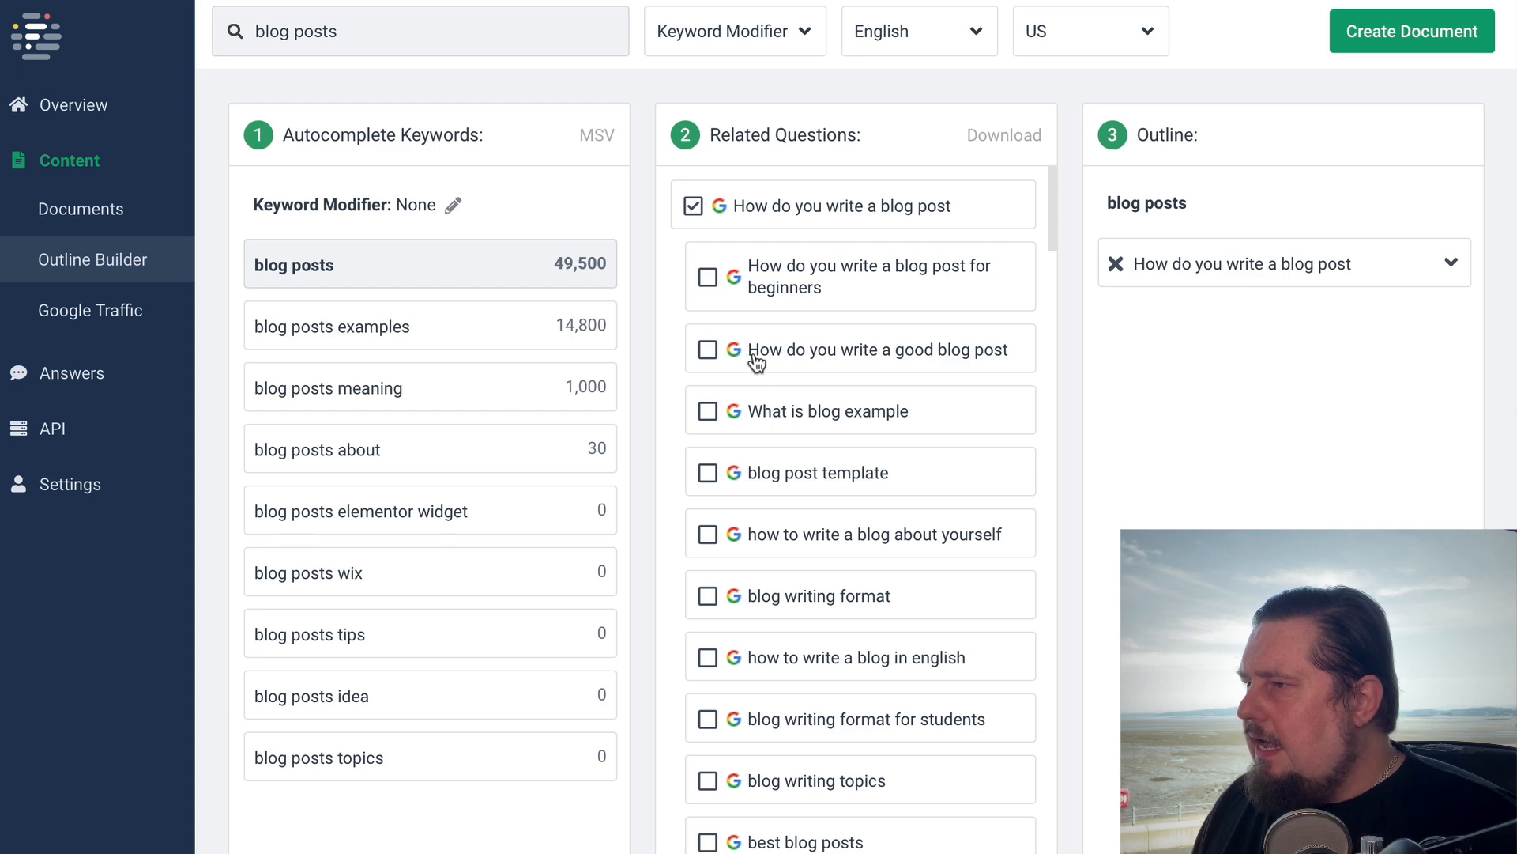
scroll(816, 487, "down", 1)
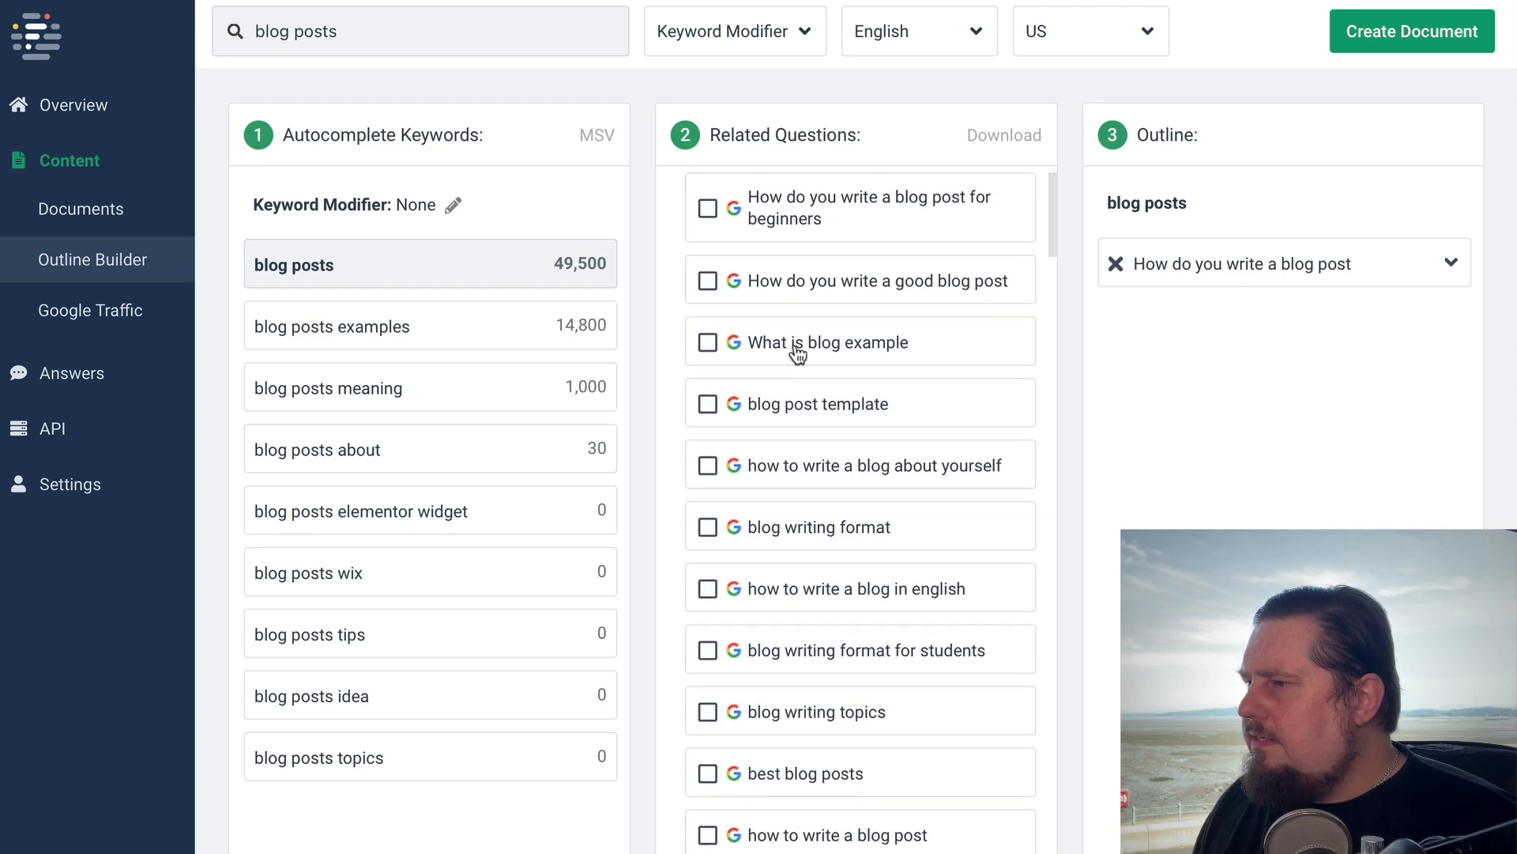
scroll(843, 472, "down", 2)
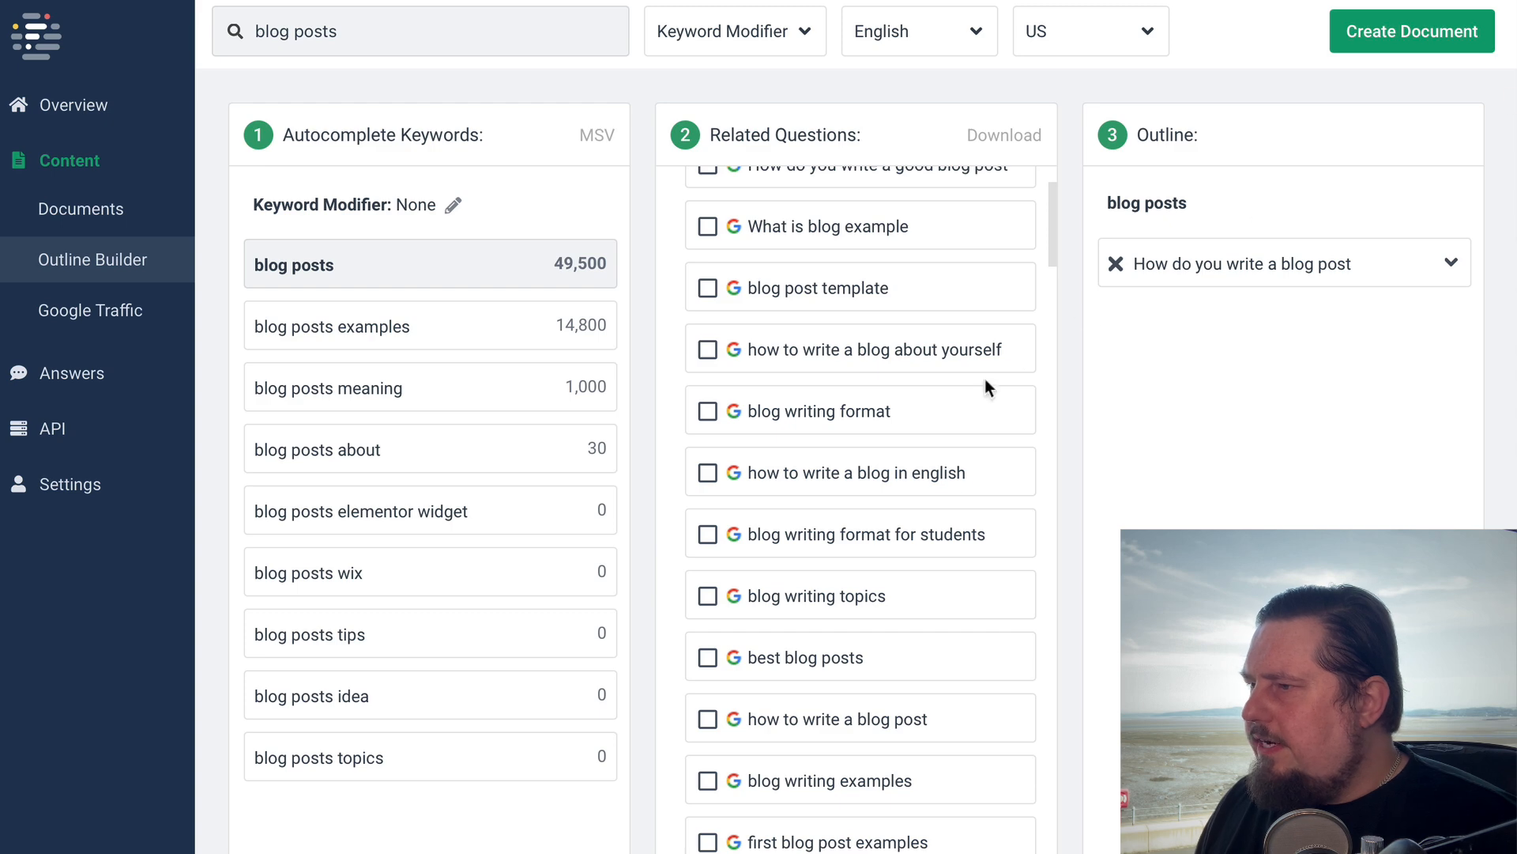
scroll(924, 538, "down", 1)
scroll(828, 539, "down", 1)
scroll(828, 545, "down", 4)
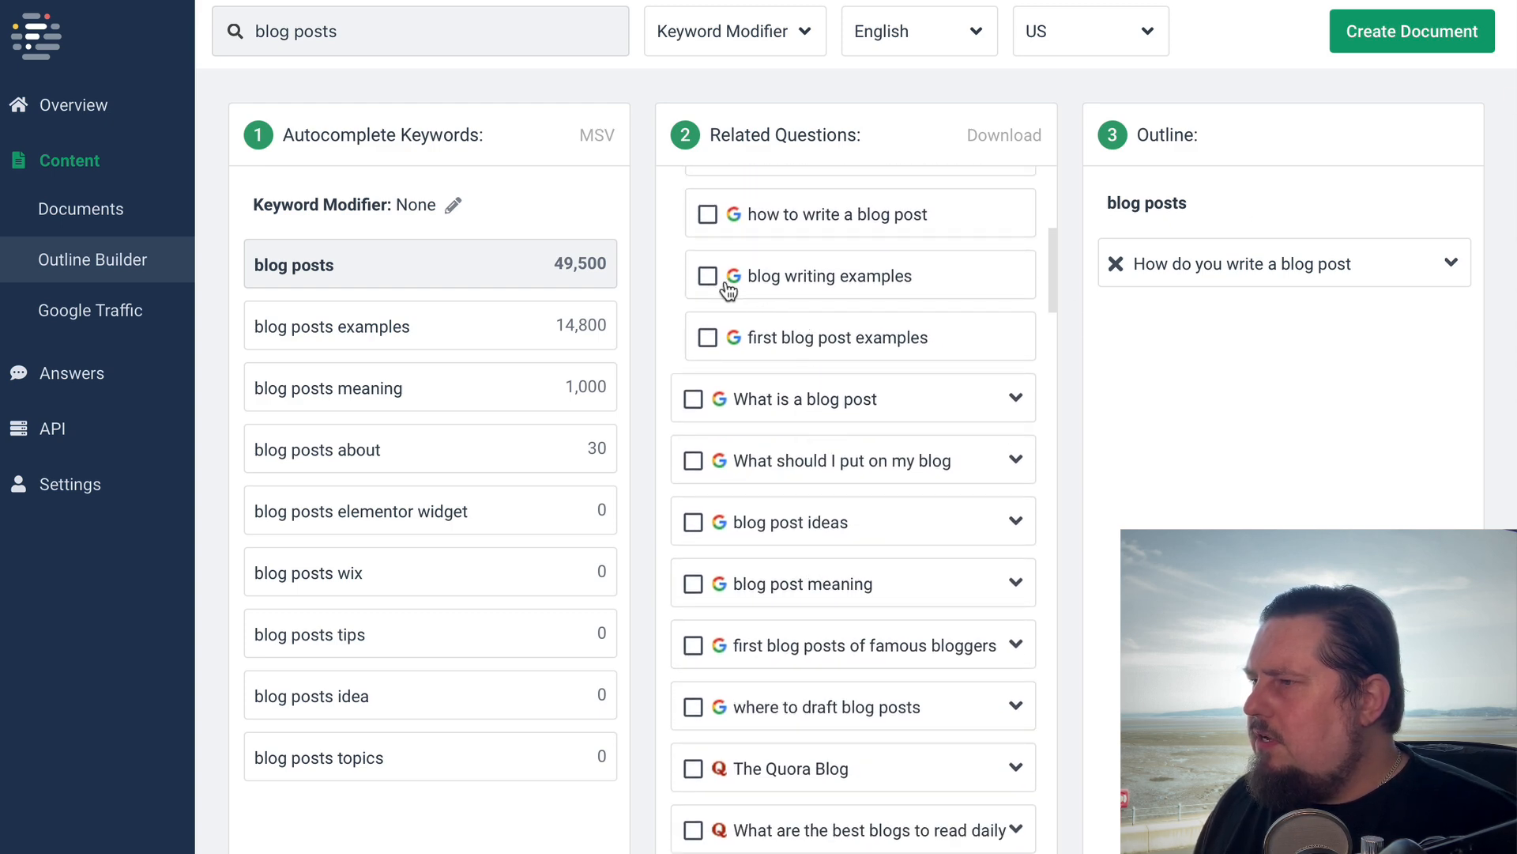
left_click(714, 280)
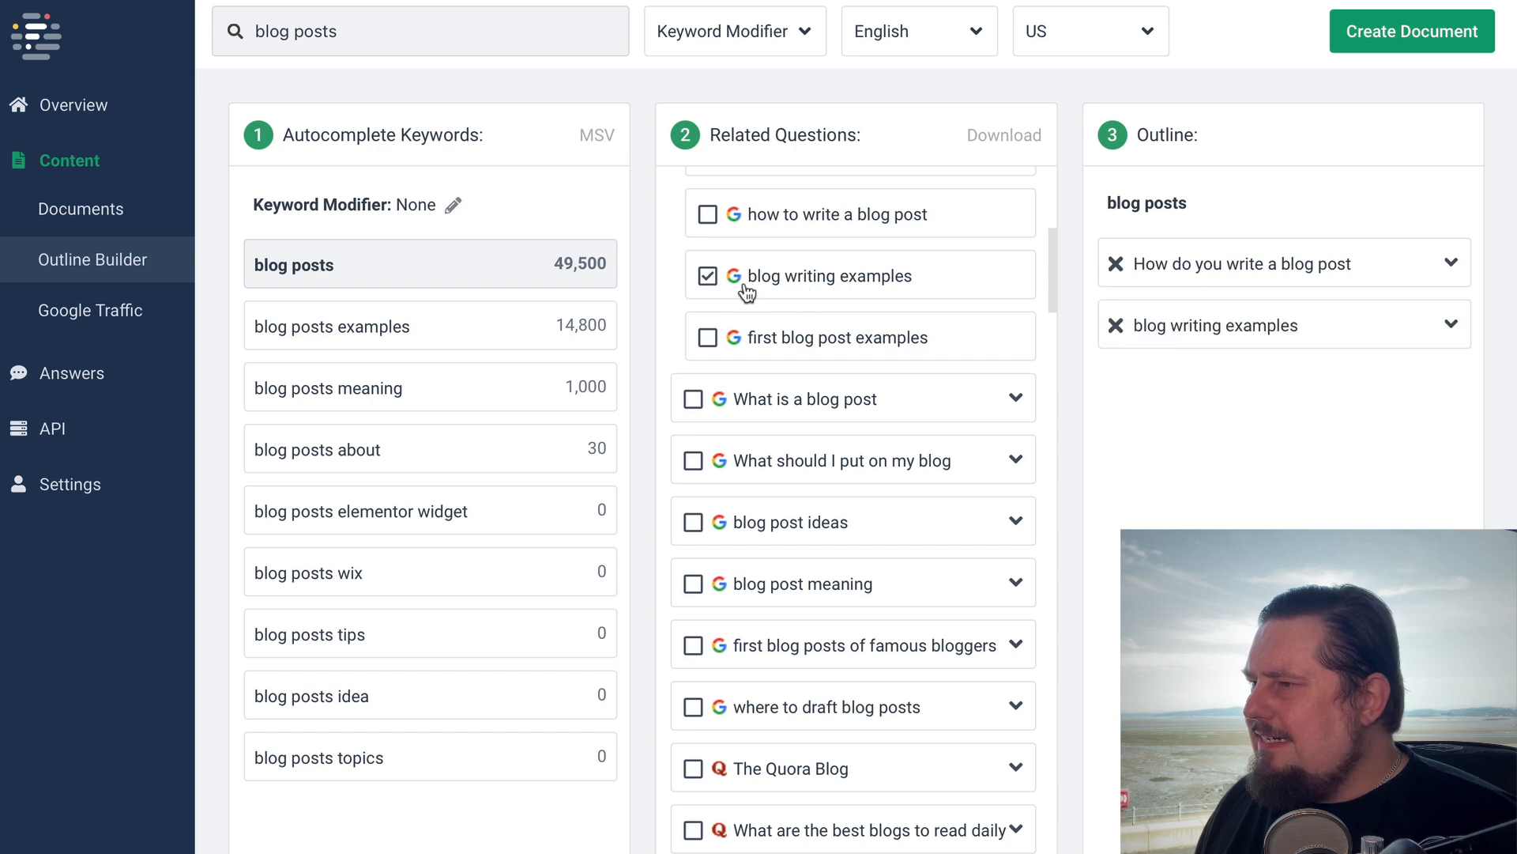
Add the Google questions "What should I put on my blog" and "blog post ideas" to the outline
scroll(869, 632, "down", 2)
left_click(695, 306)
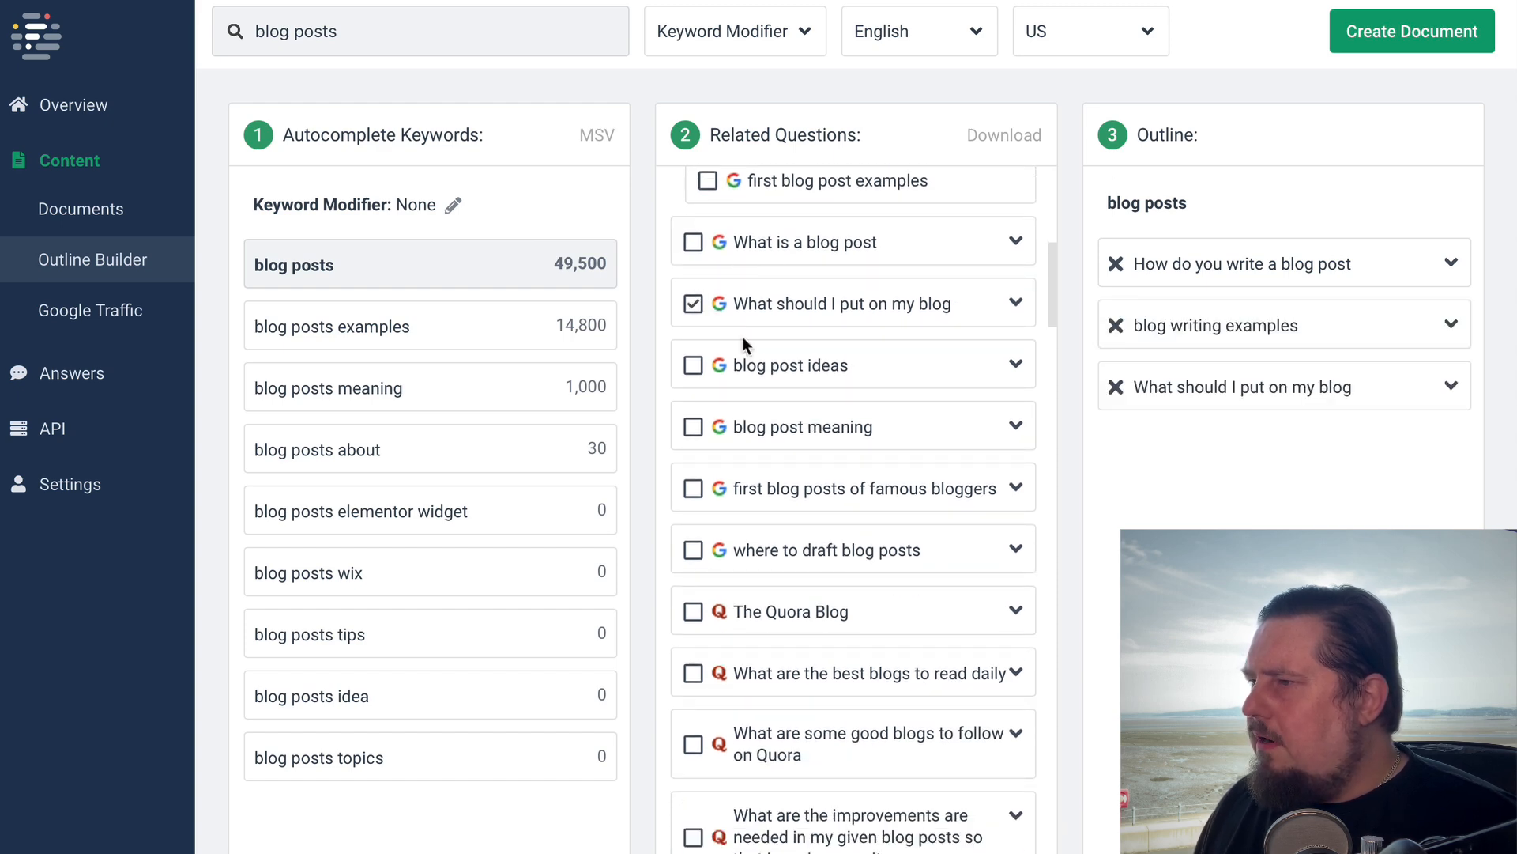
scroll(891, 542, "down", 2)
left_click(693, 252)
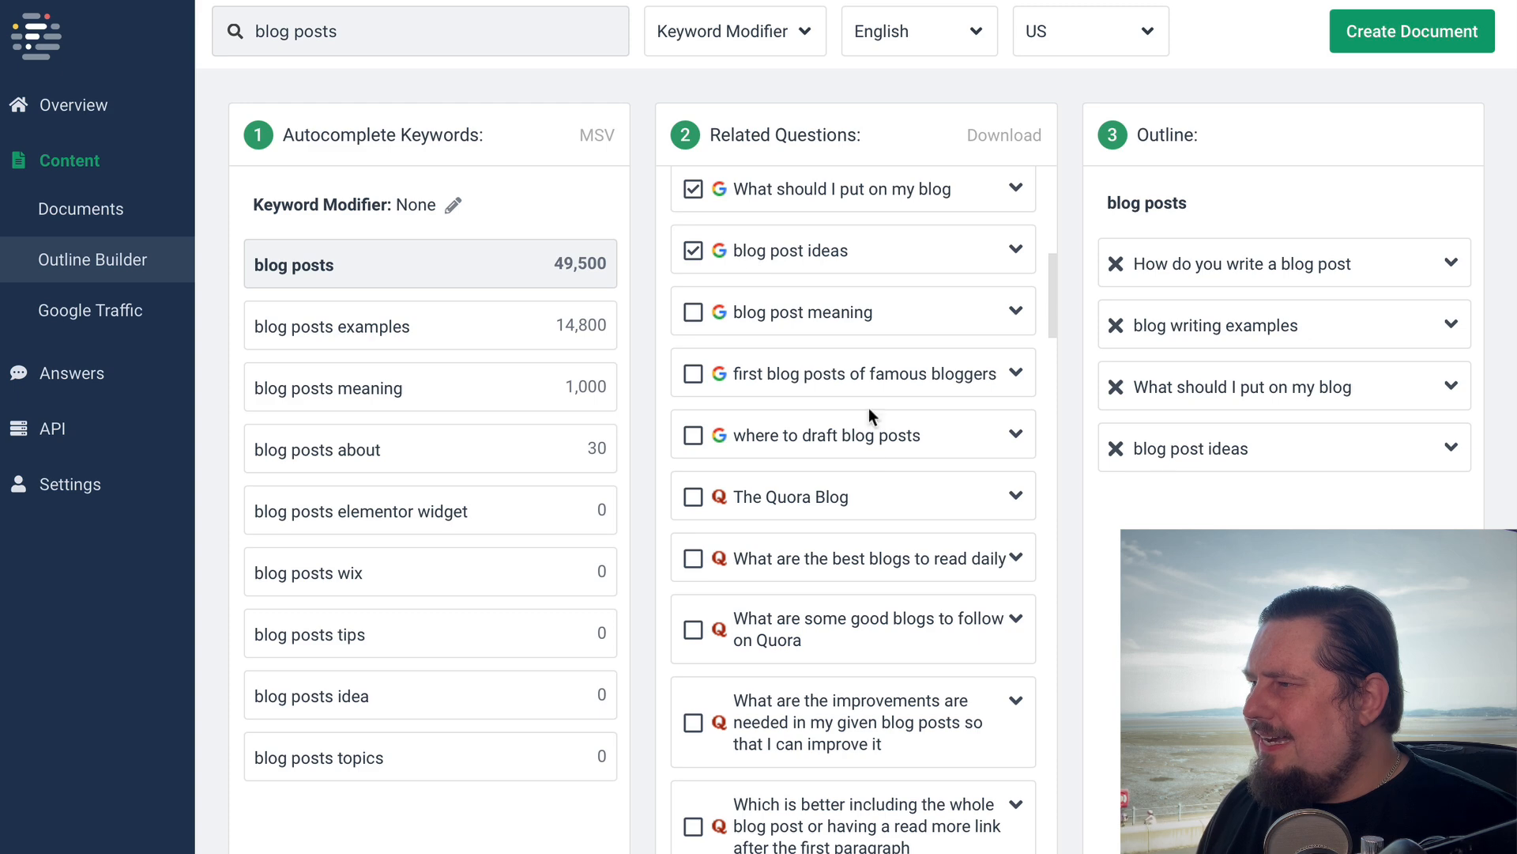
Add the Quora question "What are some good blogs to follow on Quora" to the outline
scroll(901, 528, "down", 1)
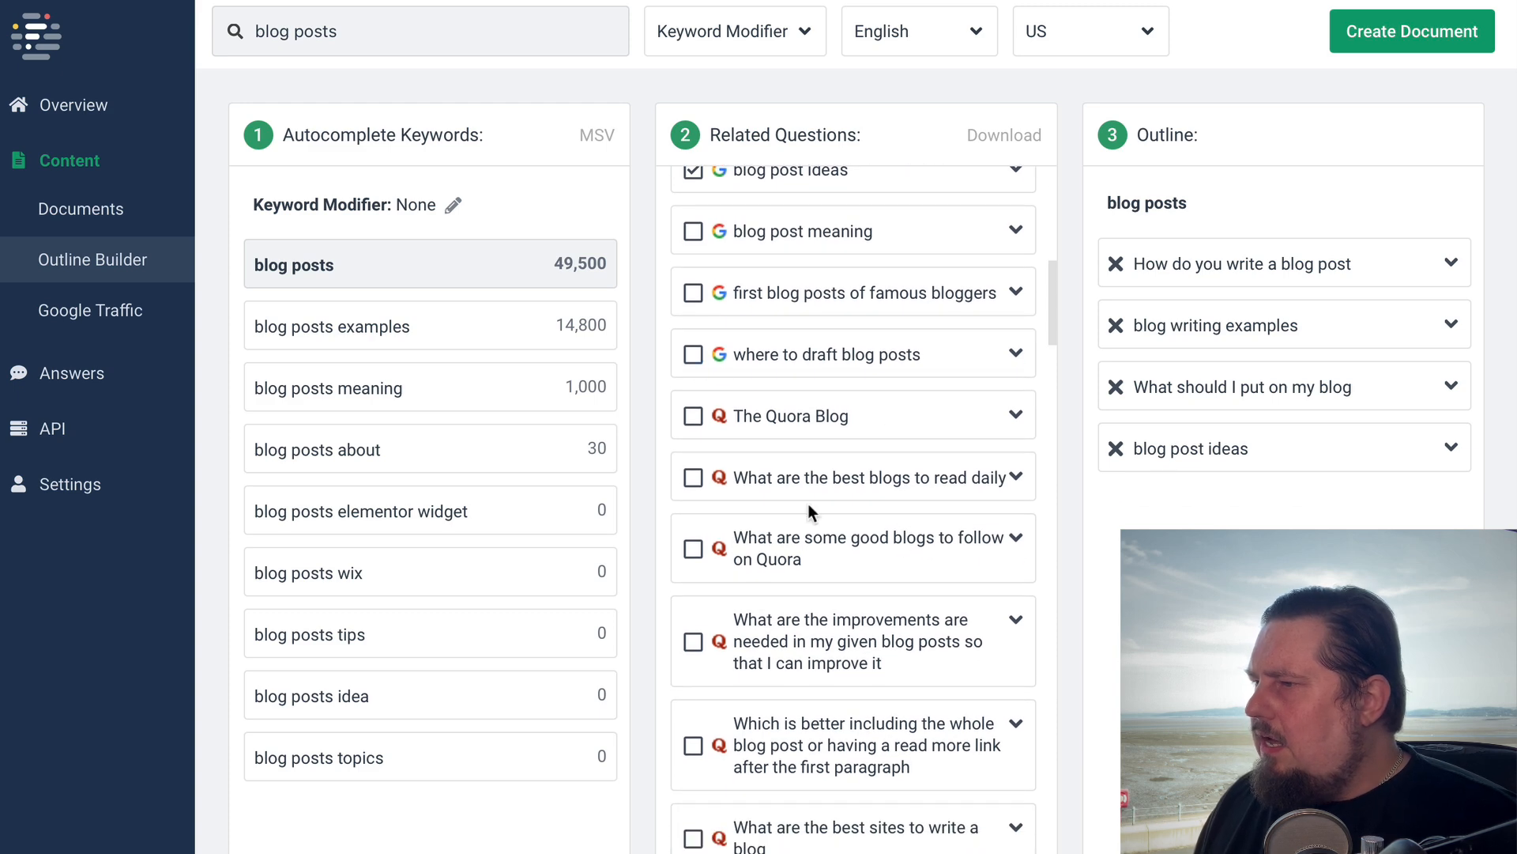
scroll(790, 379, "down", 1)
scroll(845, 474, "down", 1)
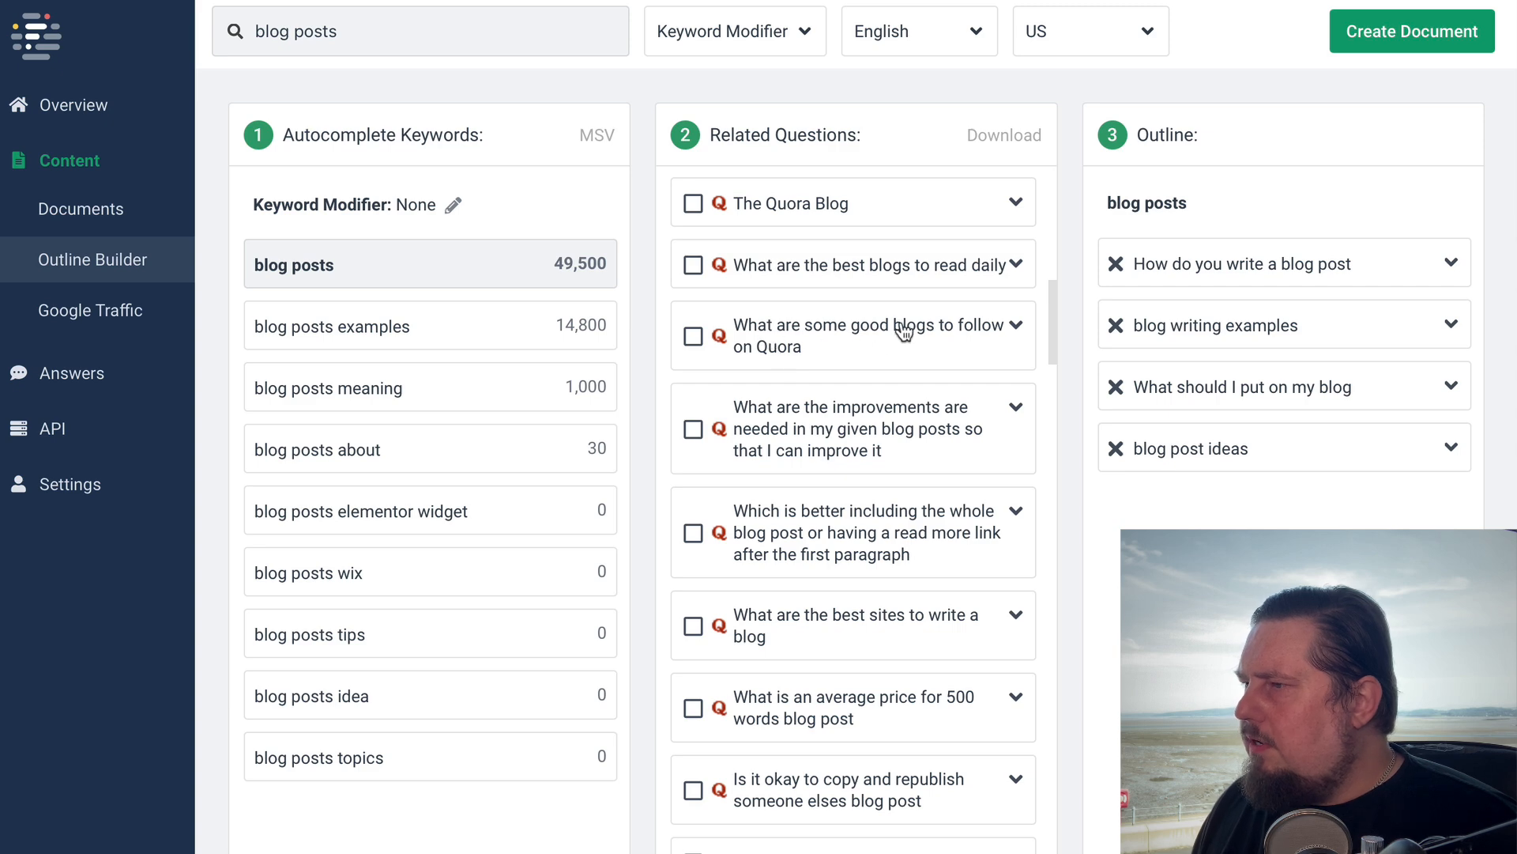
scroll(844, 385, "down", 1)
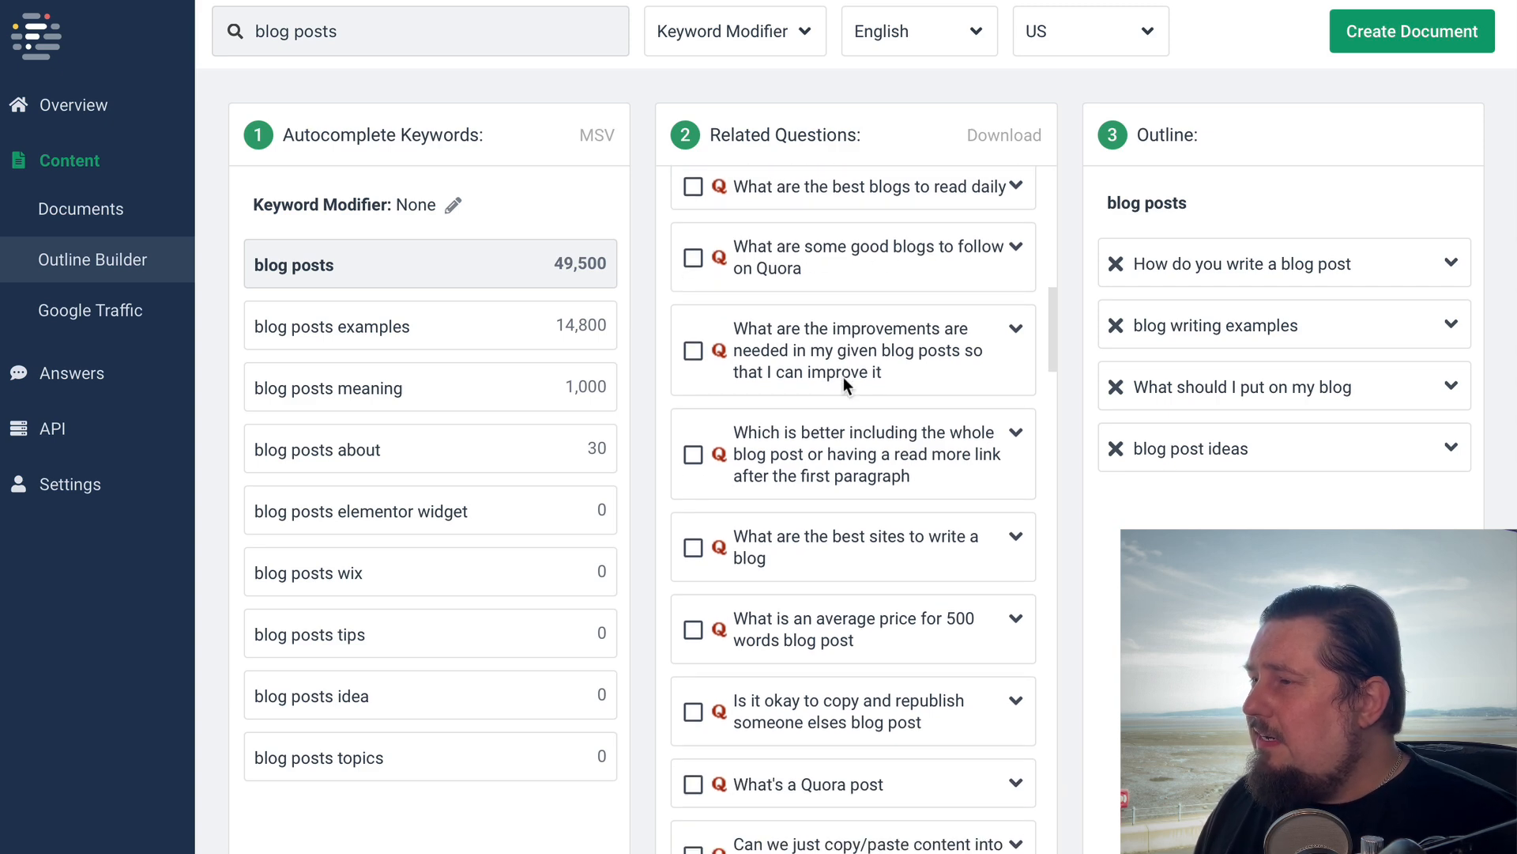
left_click(694, 255)
Browse the remaining Quora questions and the Reddit questions in the related questions list
scroll(894, 475, "down", 1)
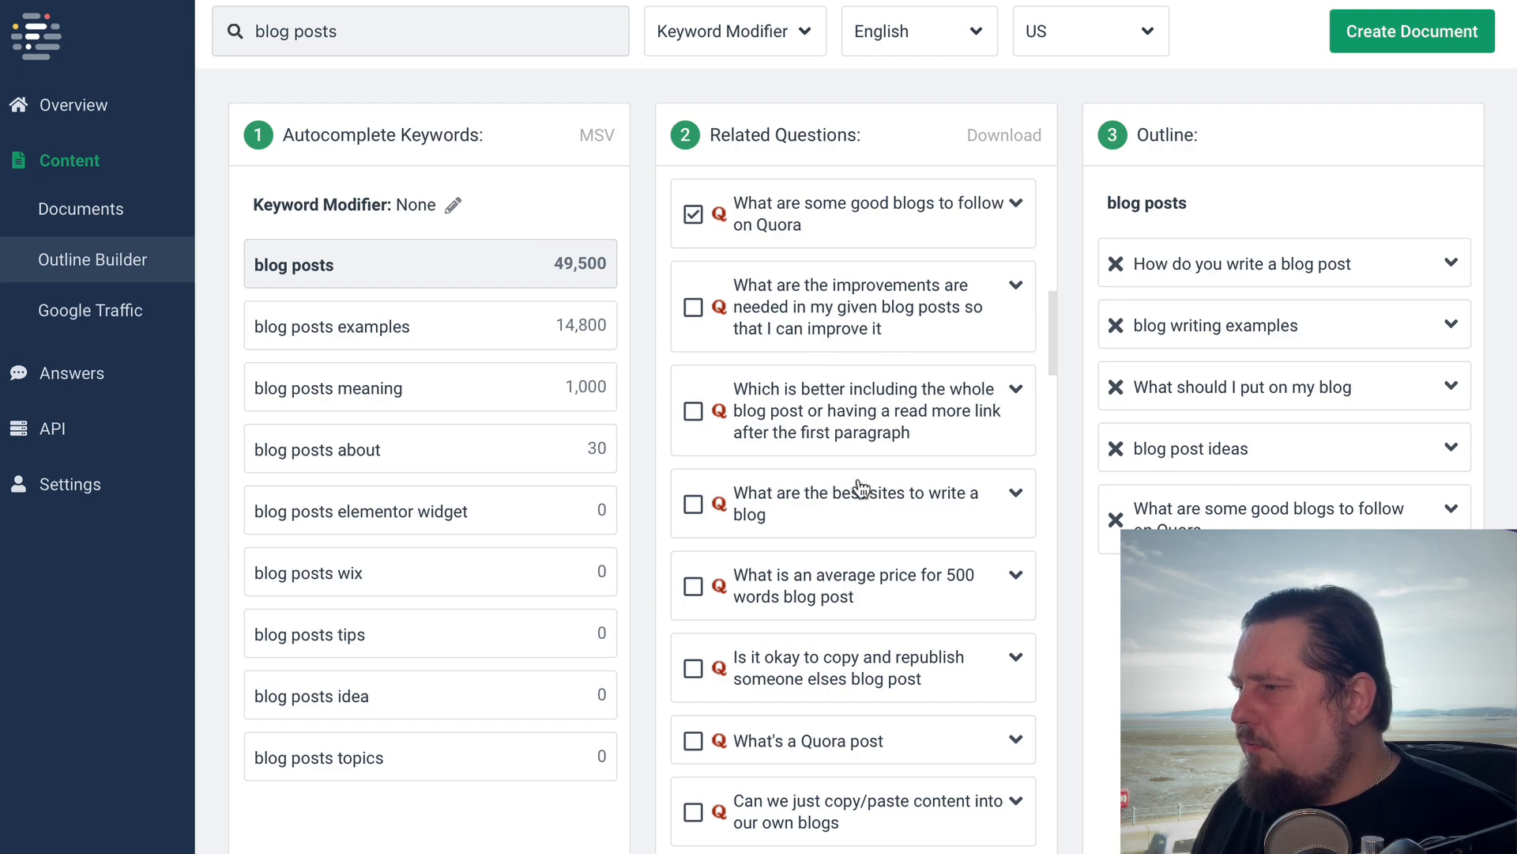
scroll(877, 498, "down", 15)
left_click_drag(1050, 401, 1055, 670)
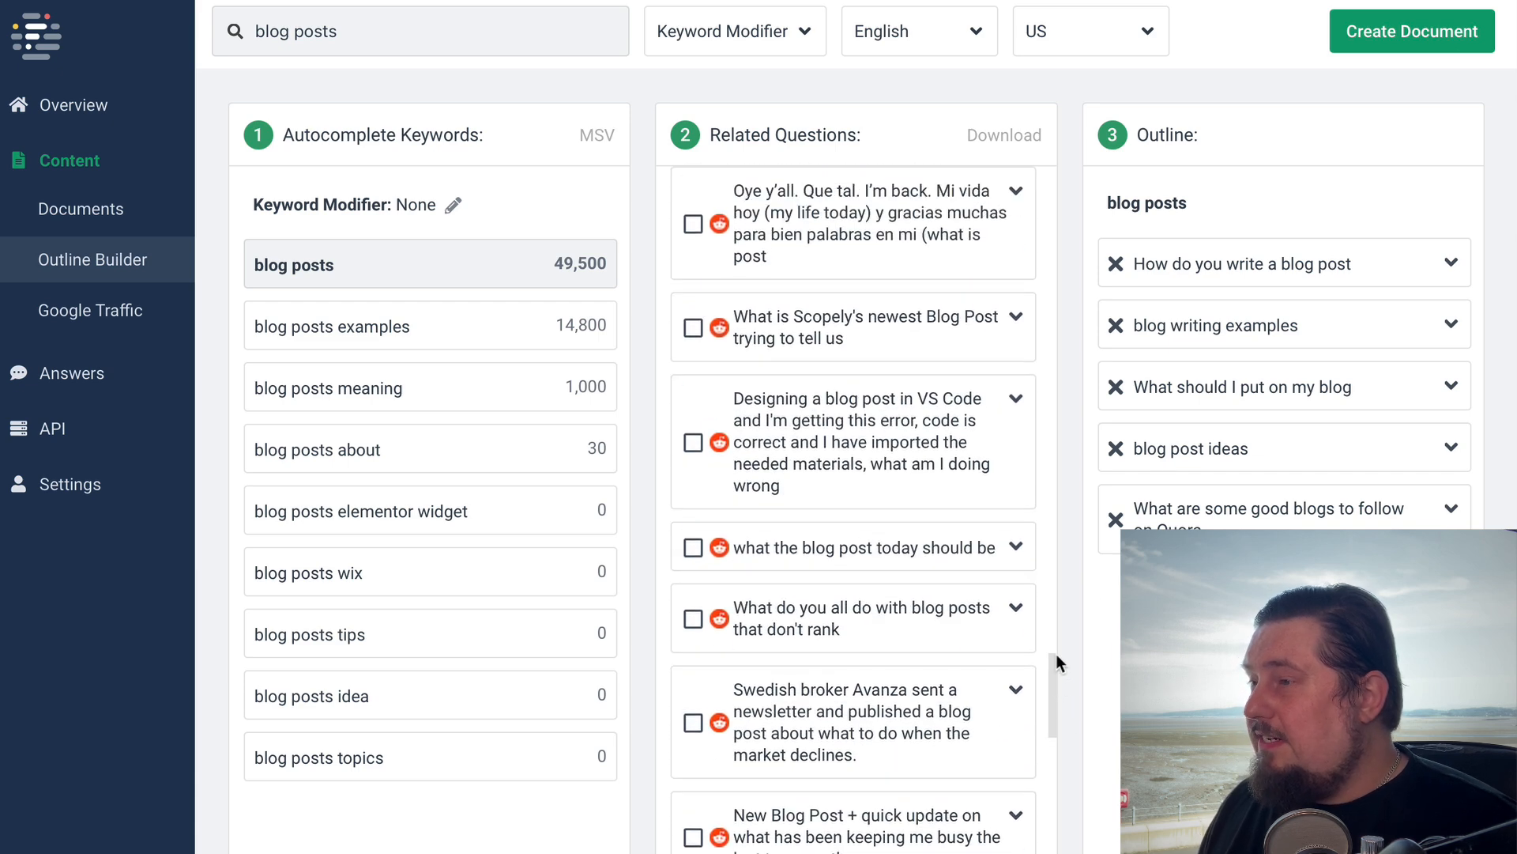
scroll(925, 447, "up", 4)
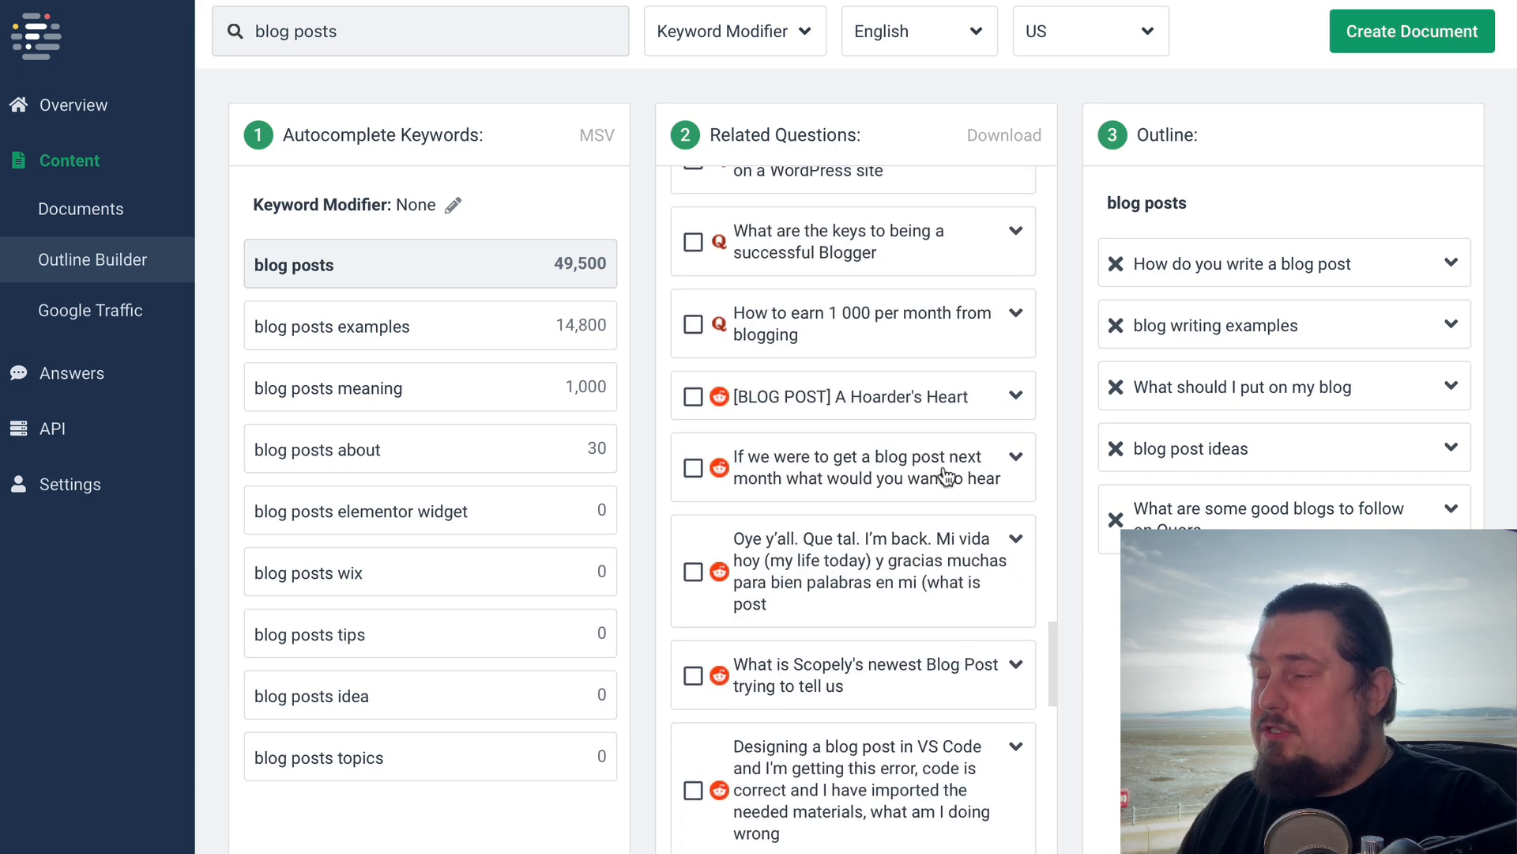
Create a new content document from the outline with the target search query "blog posts", saved to the General folder
scroll(864, 700, "down", 4)
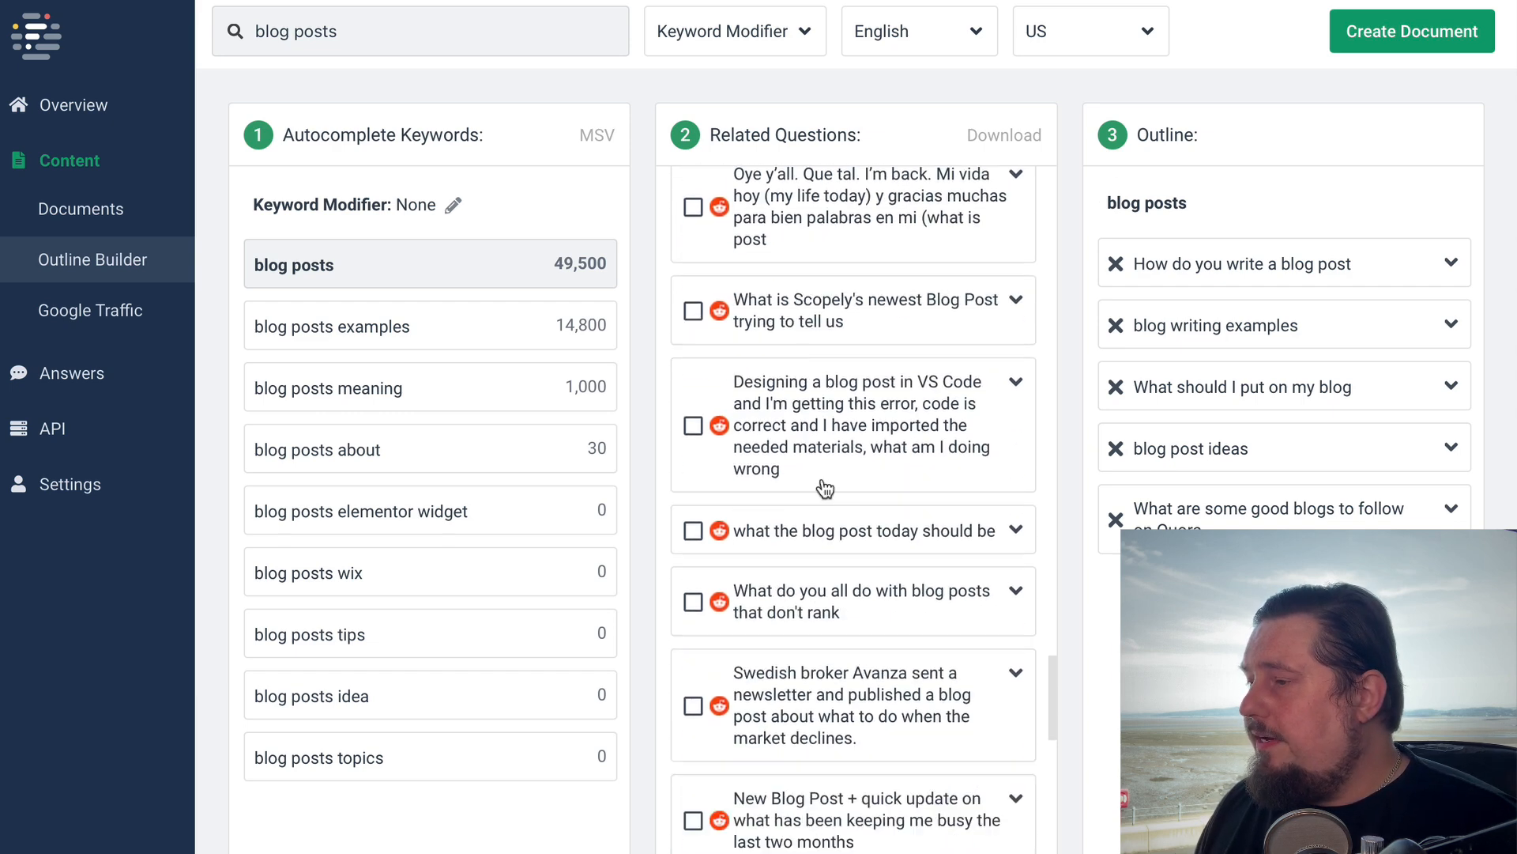
scroll(870, 619, "down", 3)
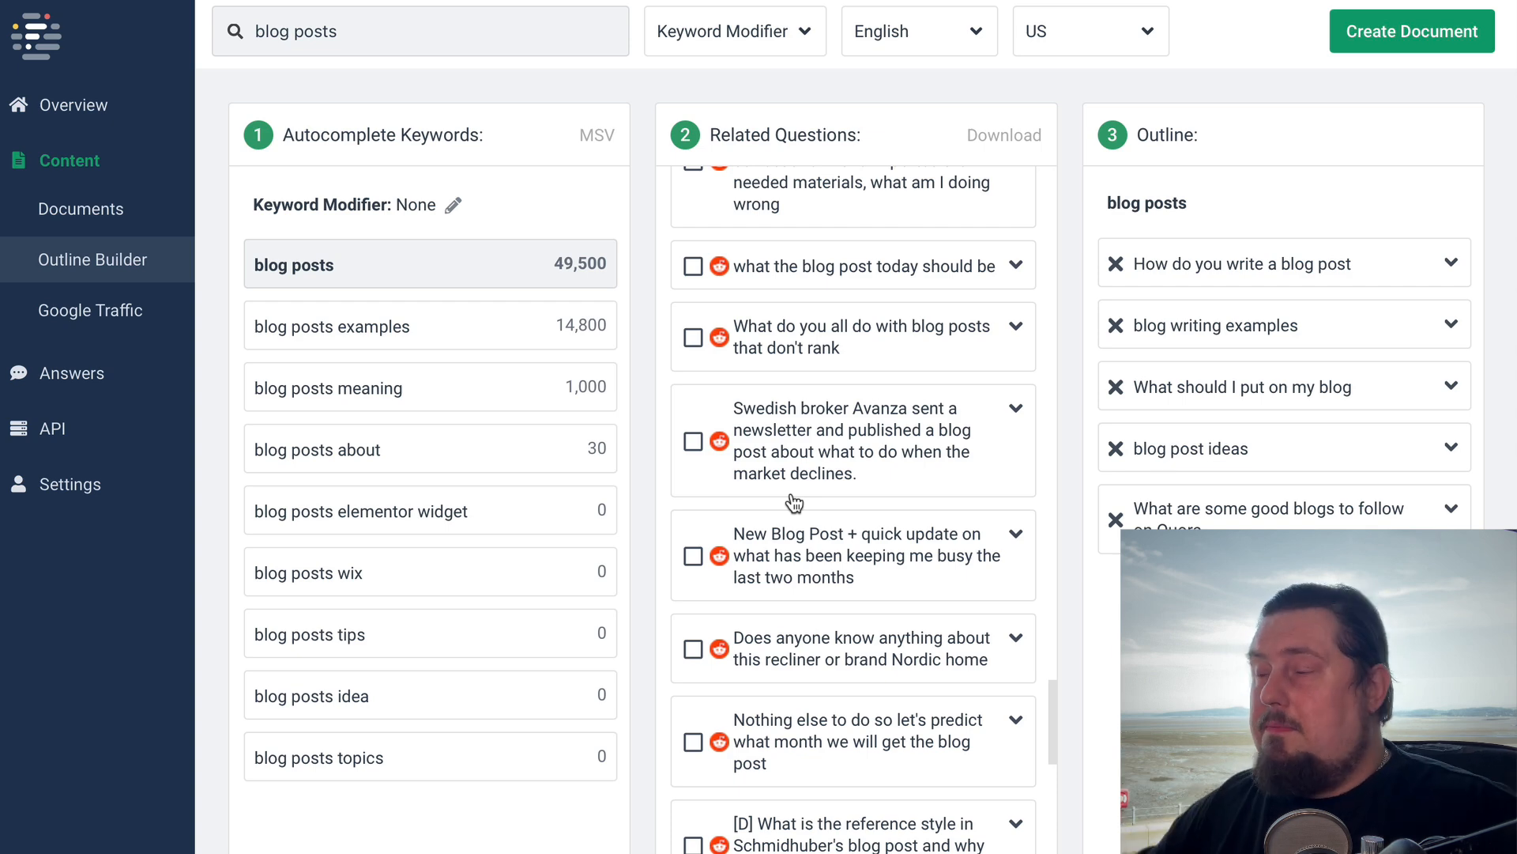
scroll(965, 643, "up", 2)
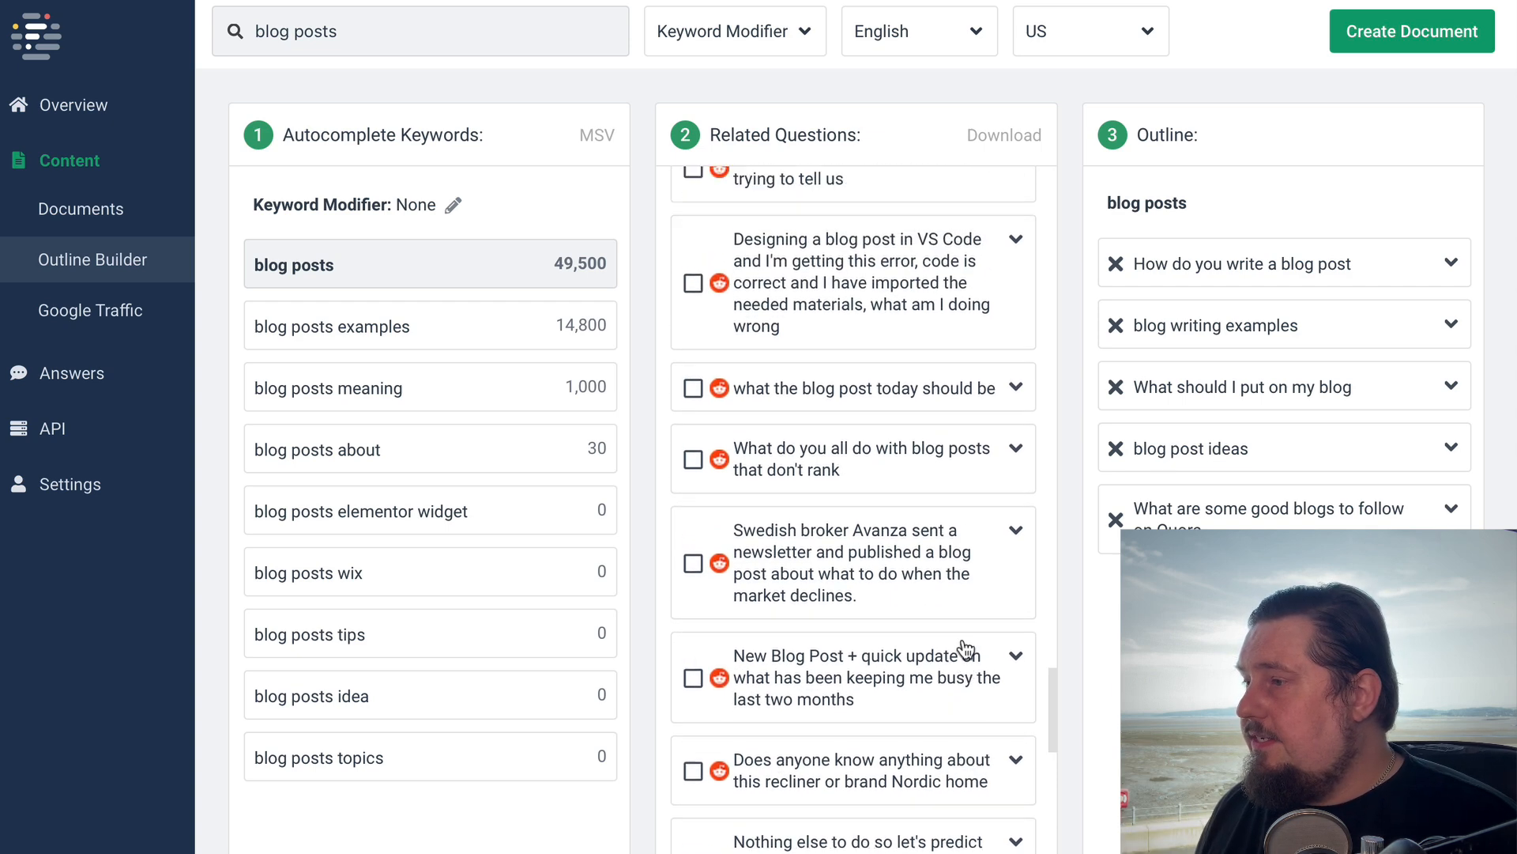
scroll(864, 529, "up", 1)
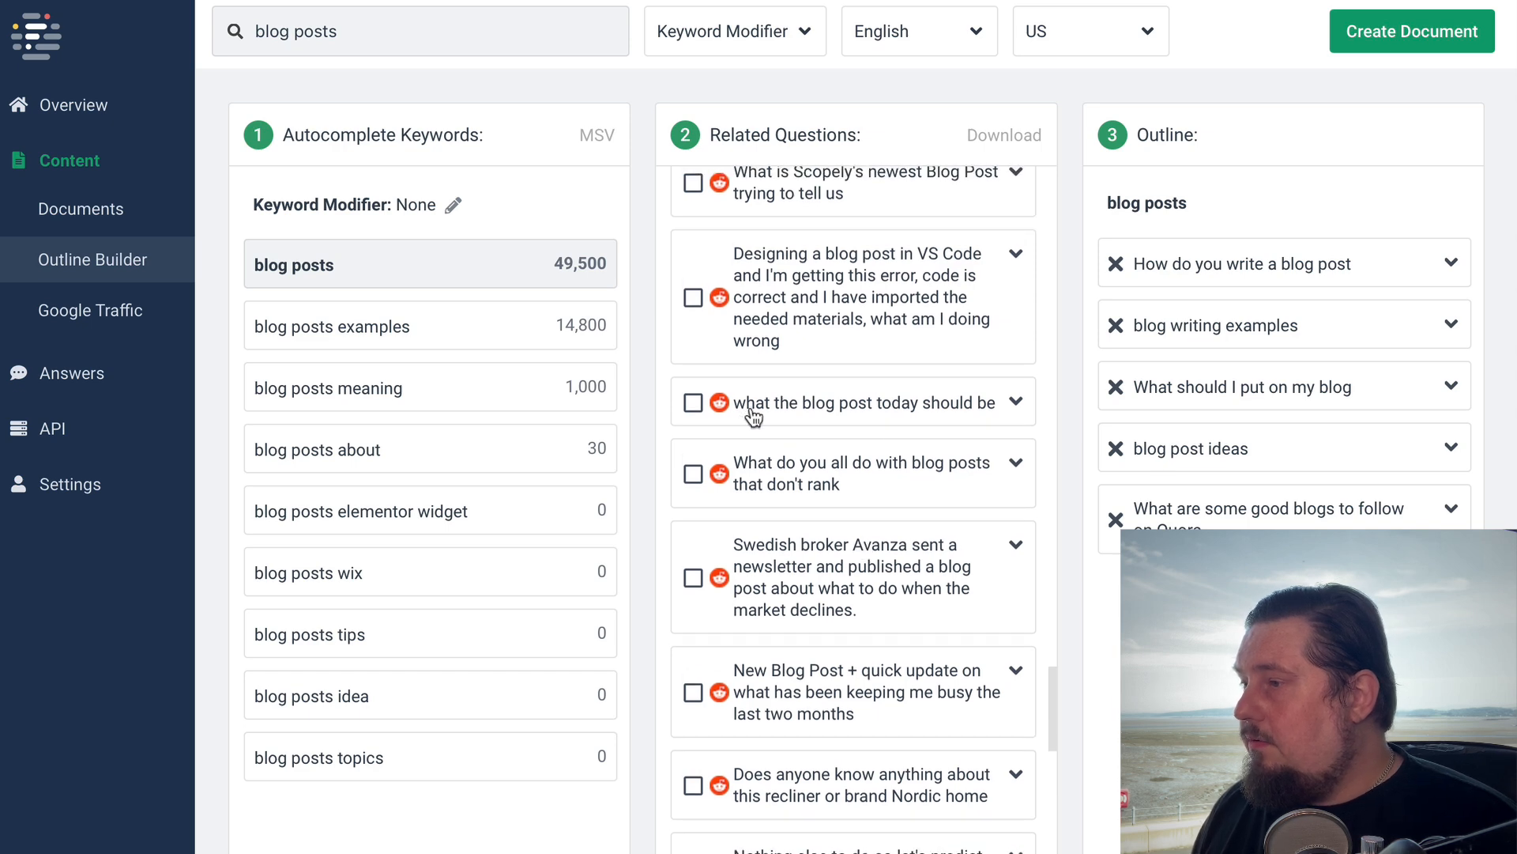
scroll(921, 559, "down", 3)
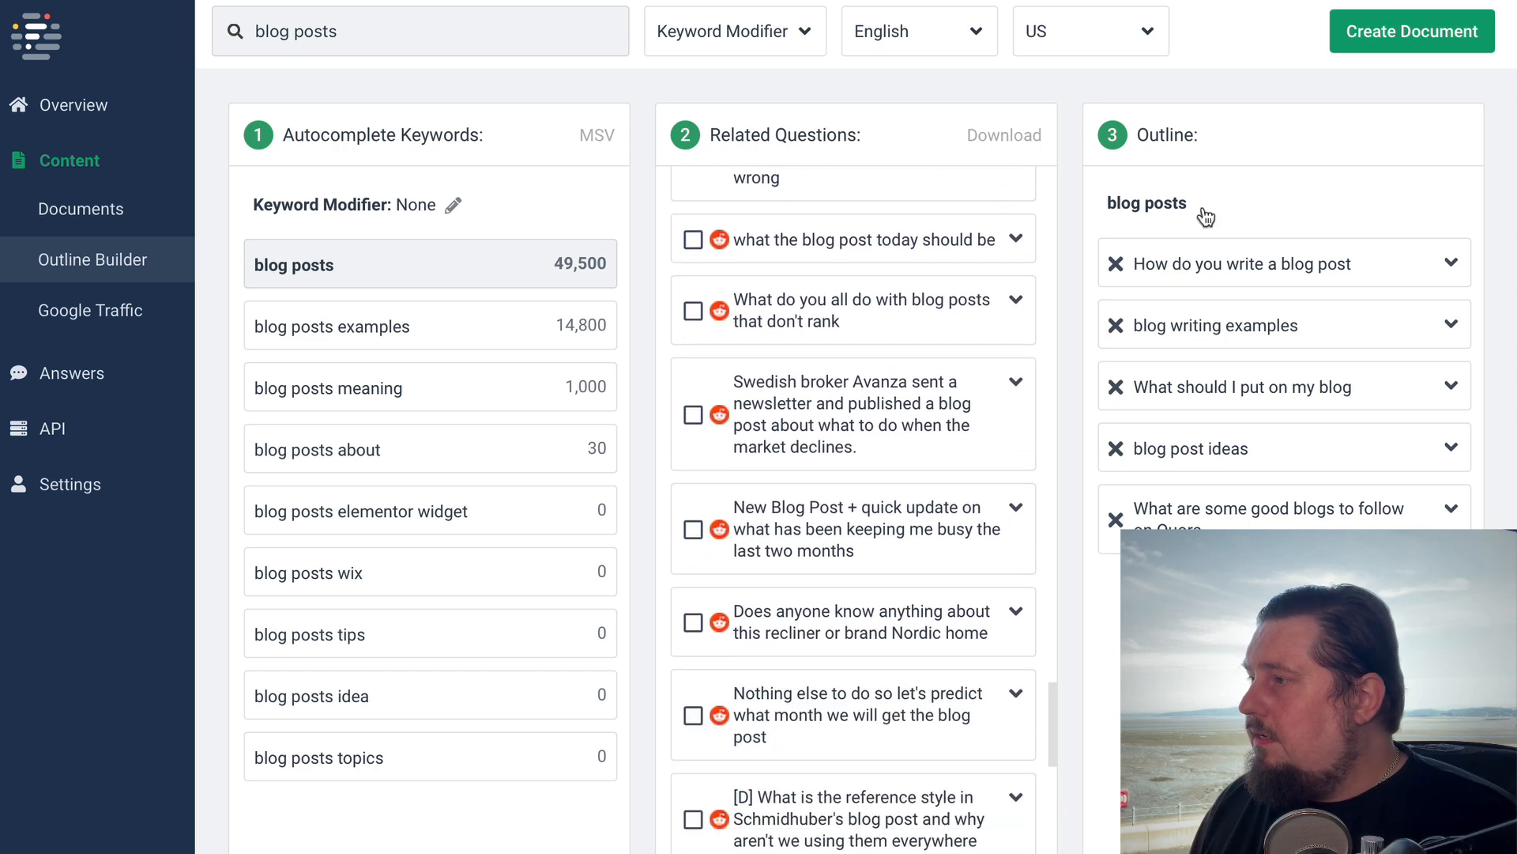
left_click(1372, 43)
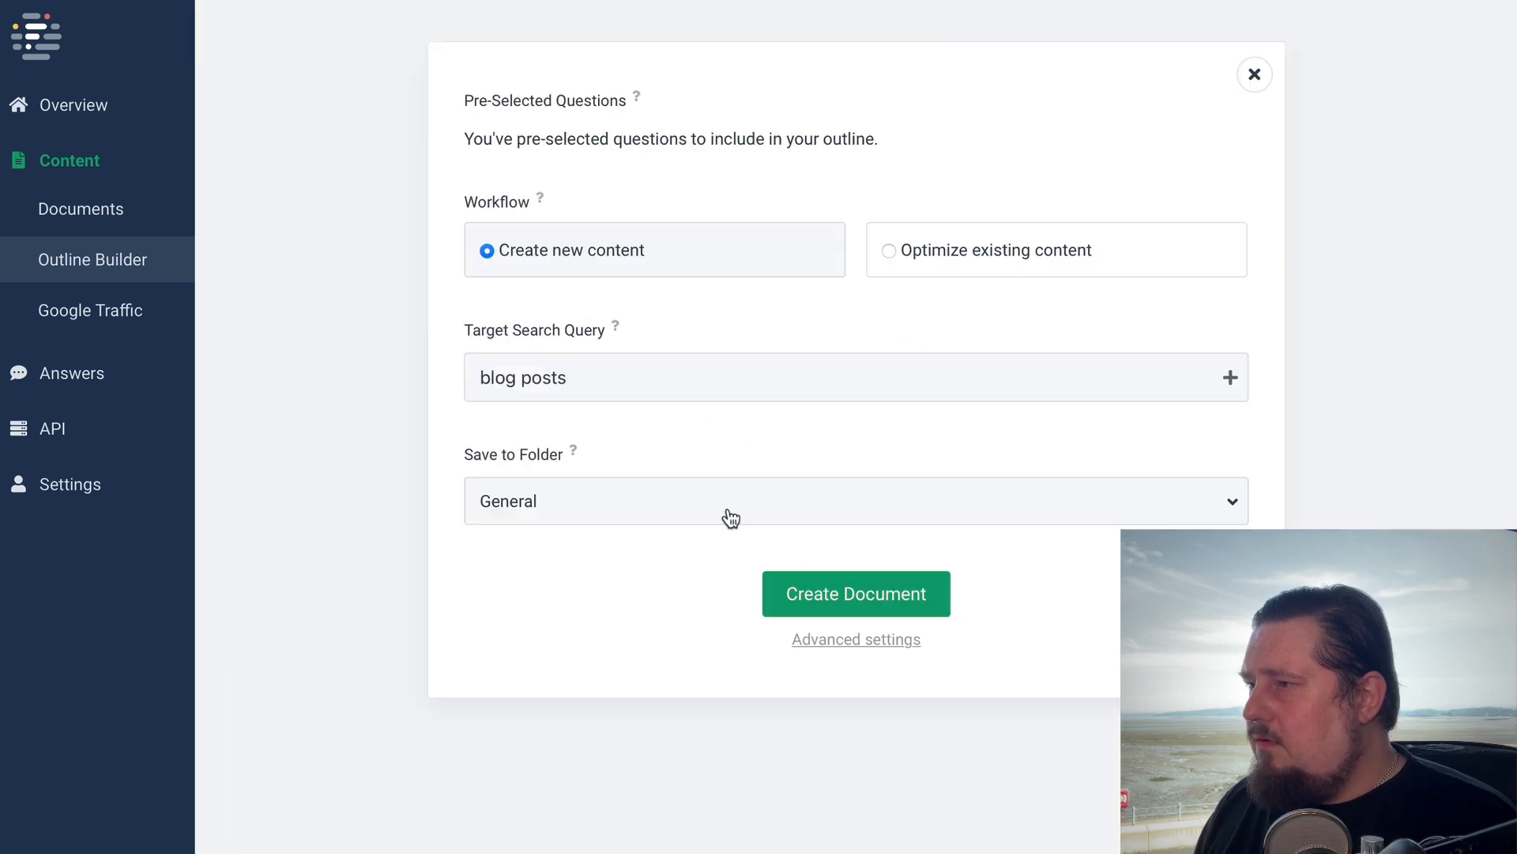
left_click(813, 592)
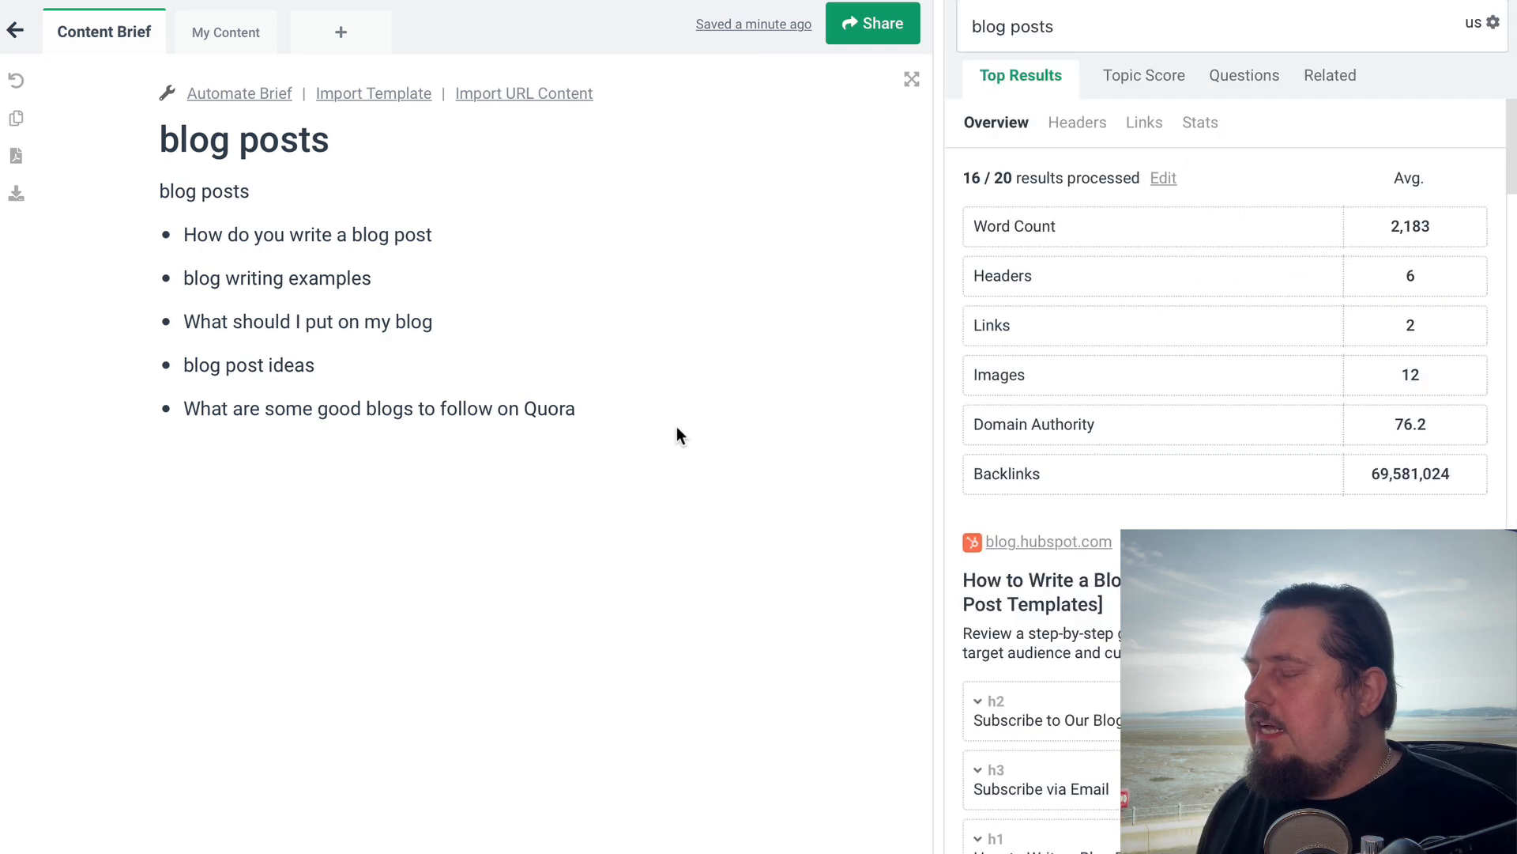
Look through the top results' headings and add "Headline Rule #2. Steal from the Pros" to the content brief
scroll(1090, 632, "down", 3)
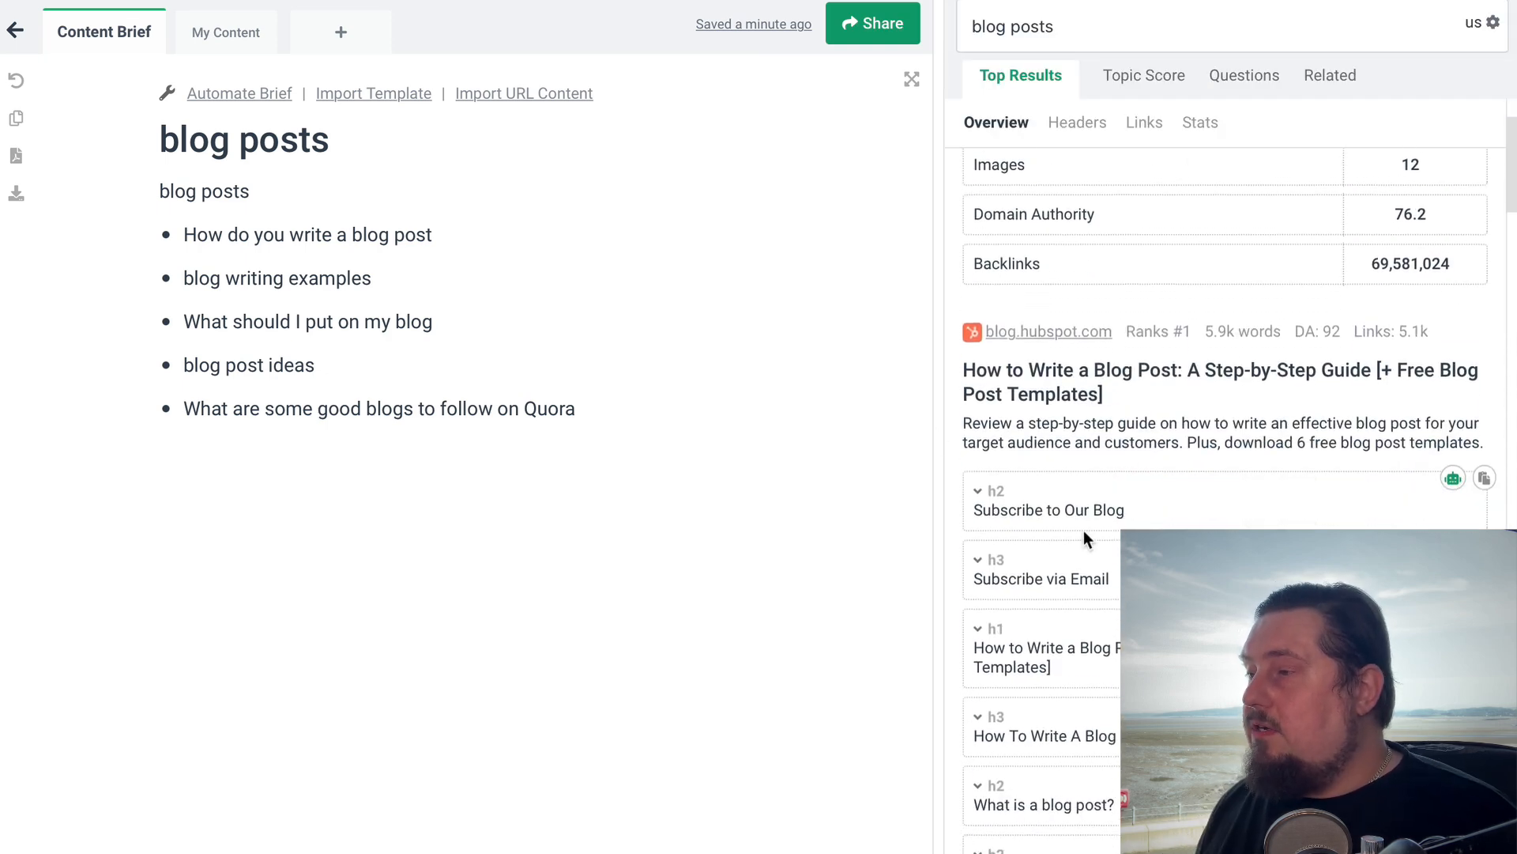
scroll(1202, 498, "up", 3)
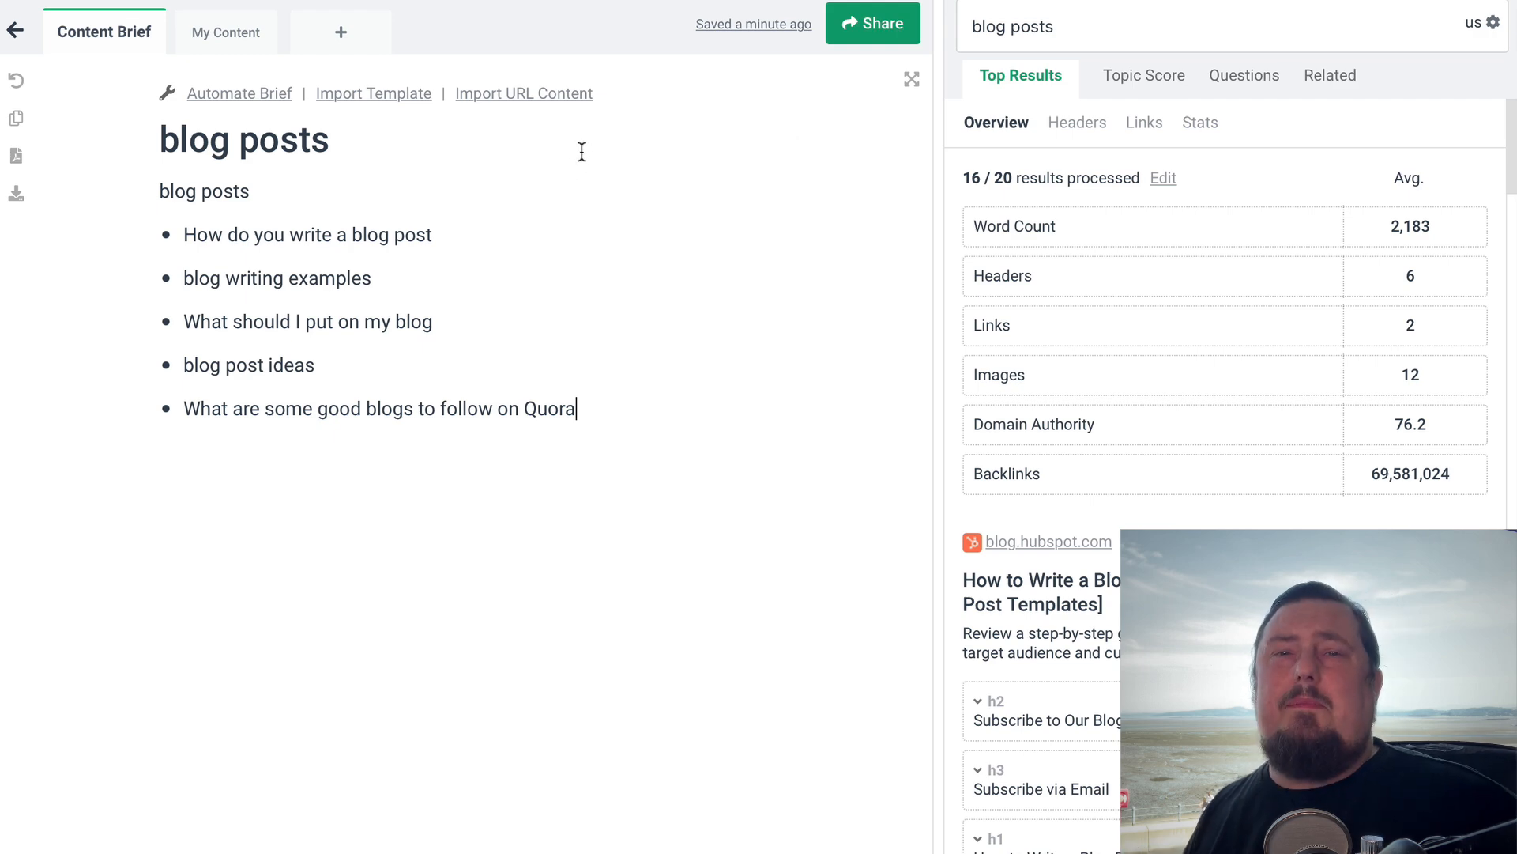
scroll(1240, 349, "down", 5)
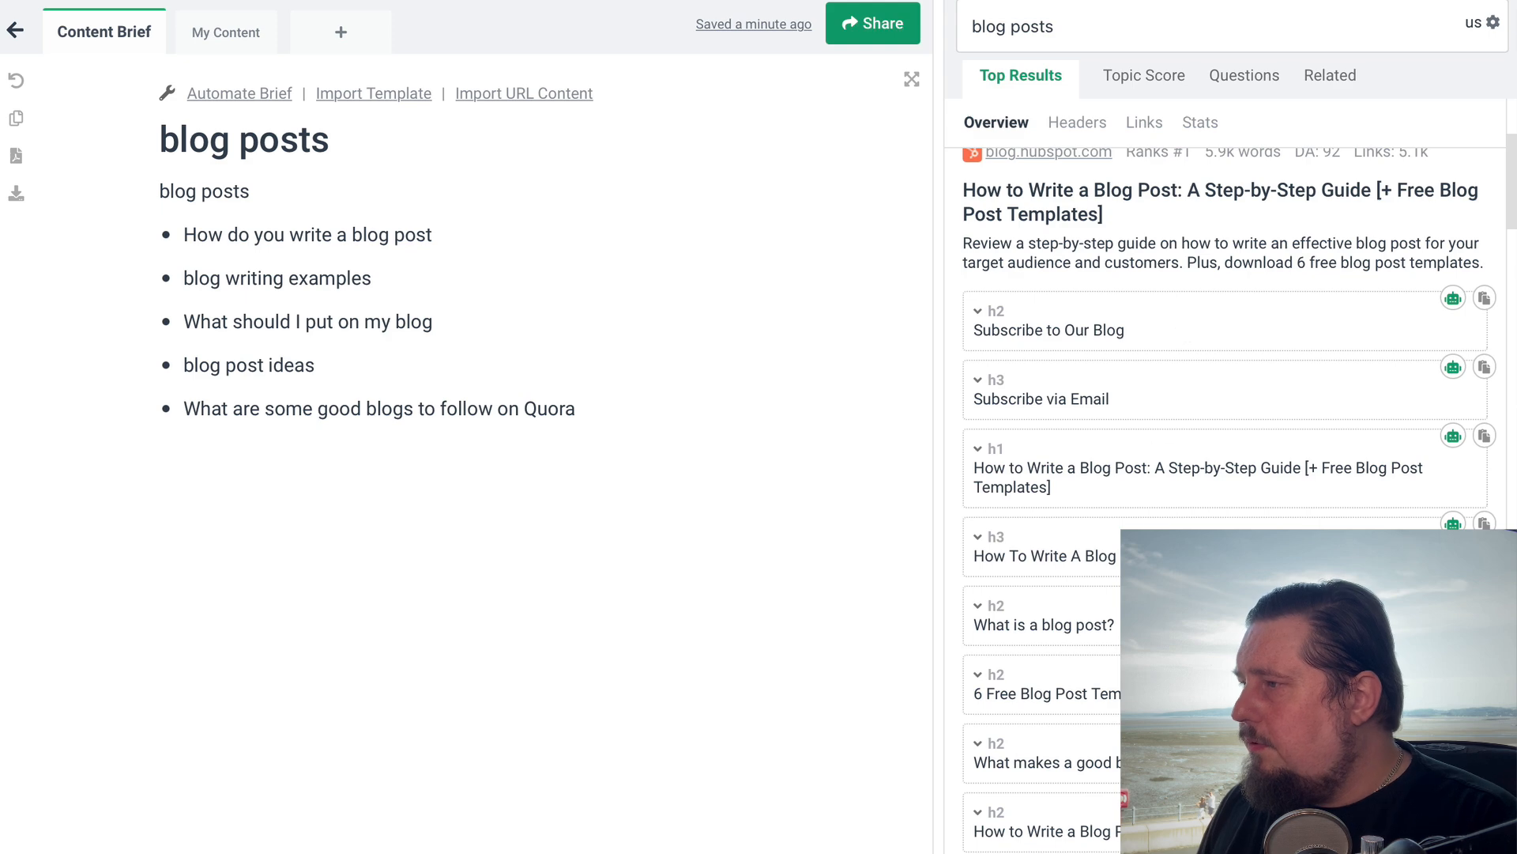
scroll(1186, 467, "down", 1)
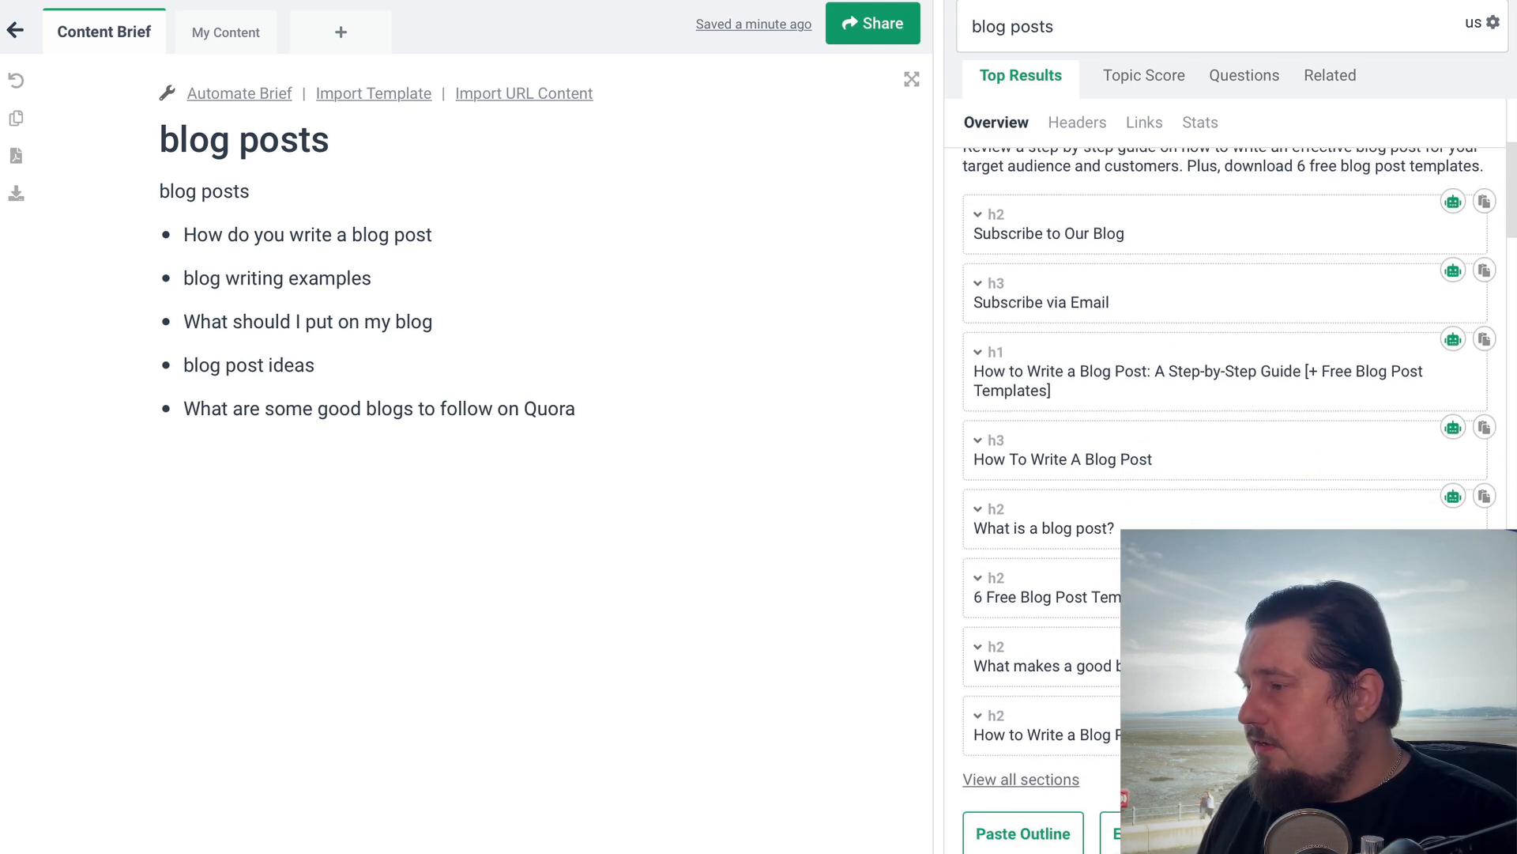
scroll(1177, 460, "down", 1)
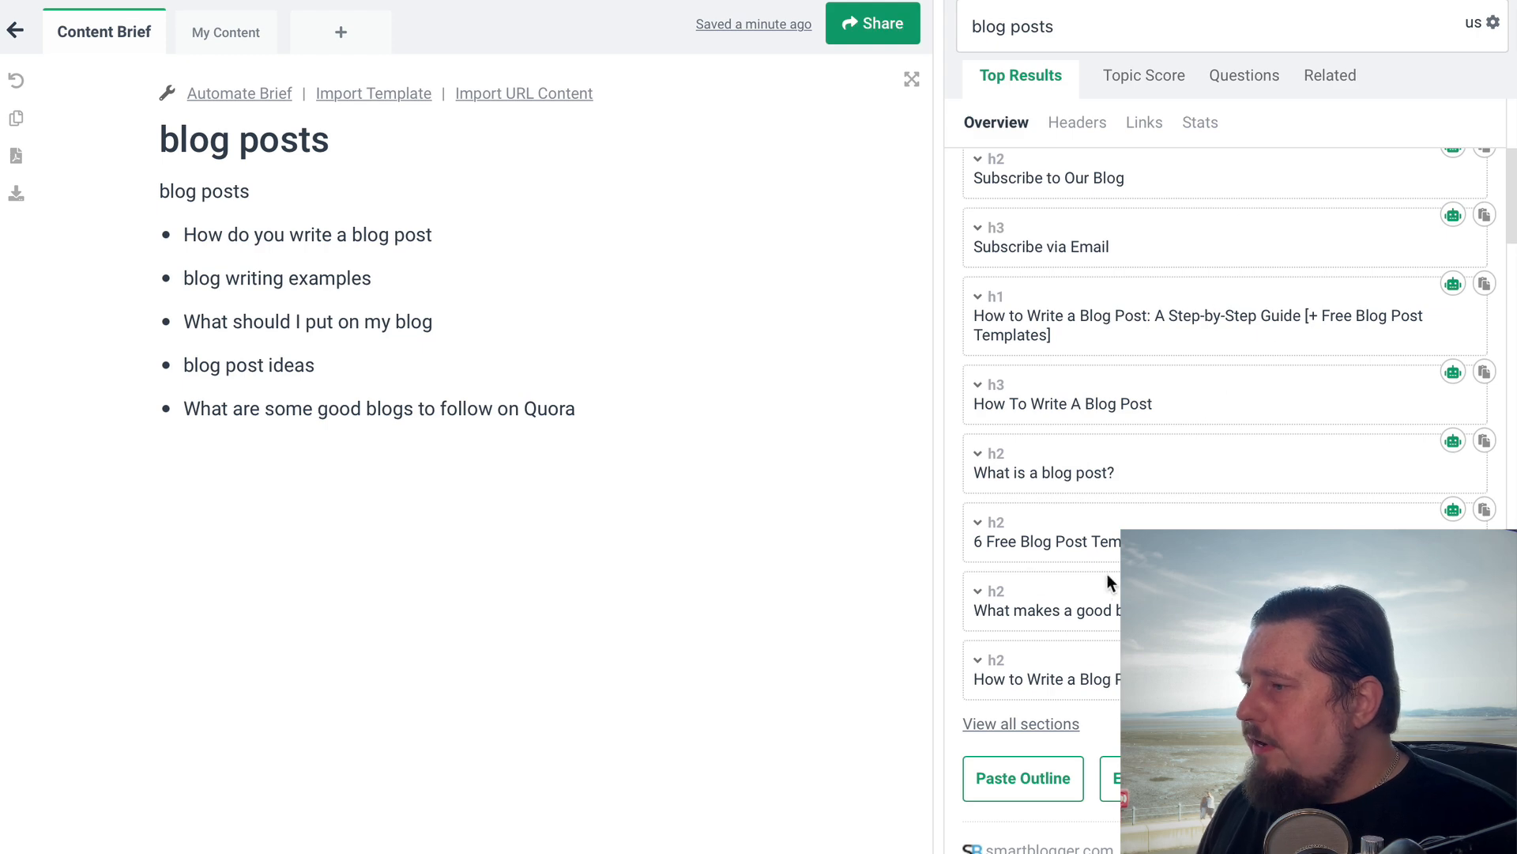
scroll(1094, 565, "down", 3)
scroll(1073, 339, "down", 8)
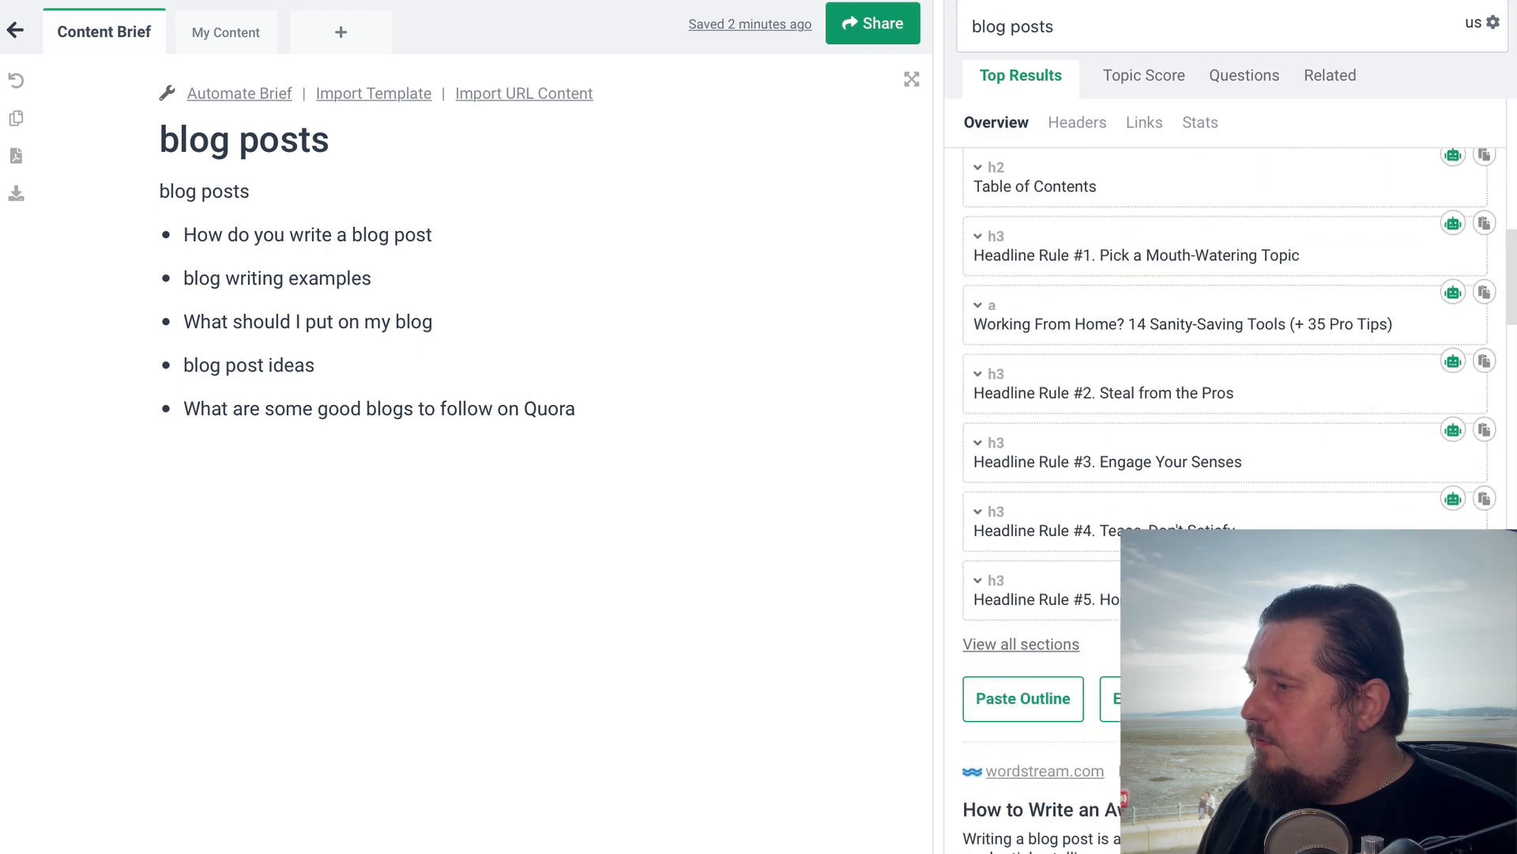
scroll(1069, 416, "up", 1)
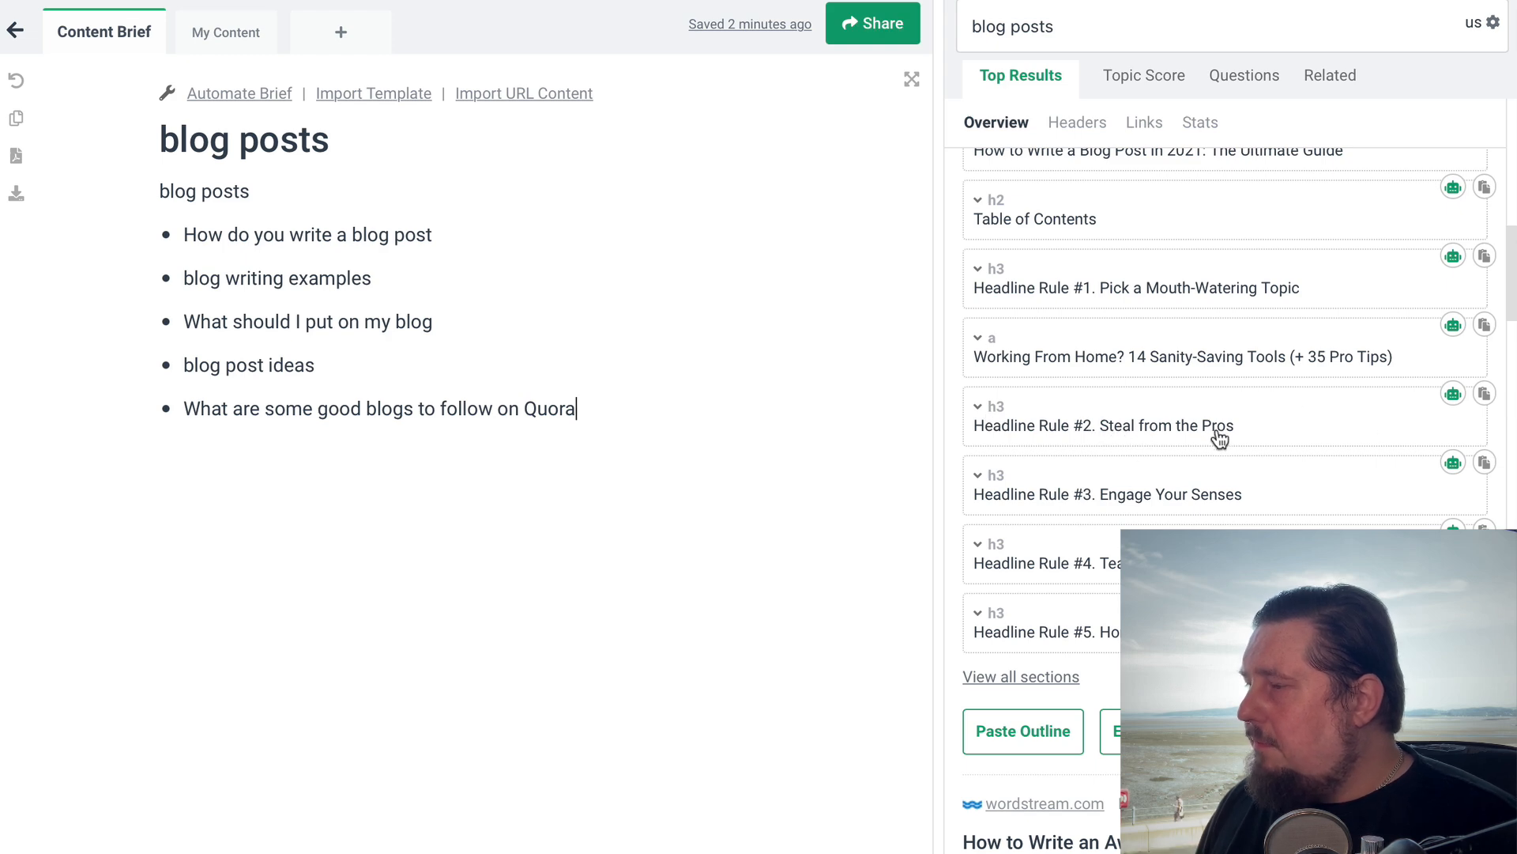
left_click(1485, 394)
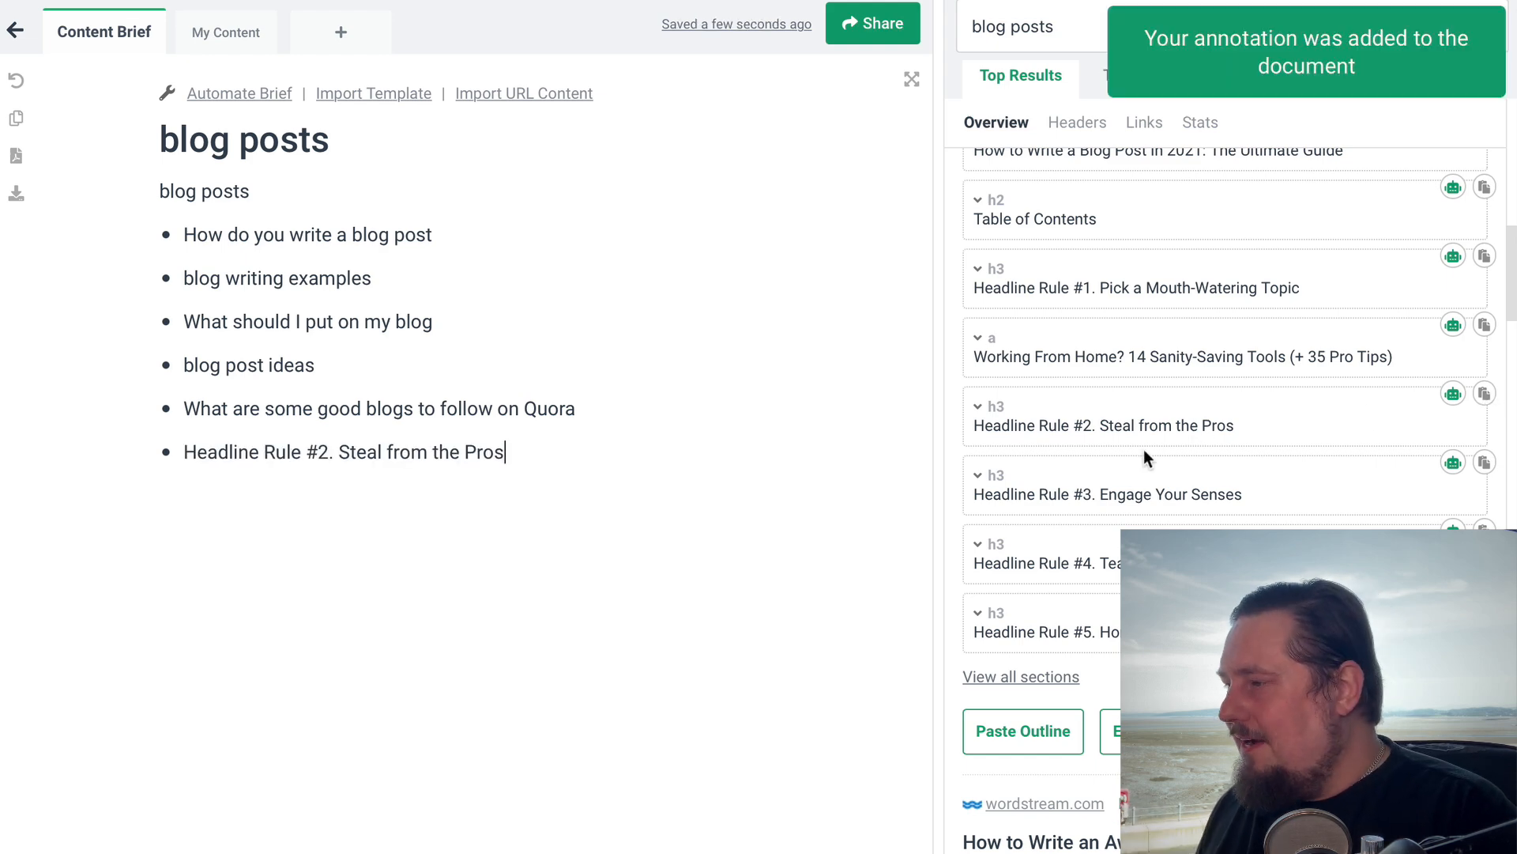
Add the WordStream heading "How to Write a Blog Post in Five Easy Steps [Summary]:" to the content brief
scroll(1178, 467, "down", 1)
scroll(1051, 305, "down", 2)
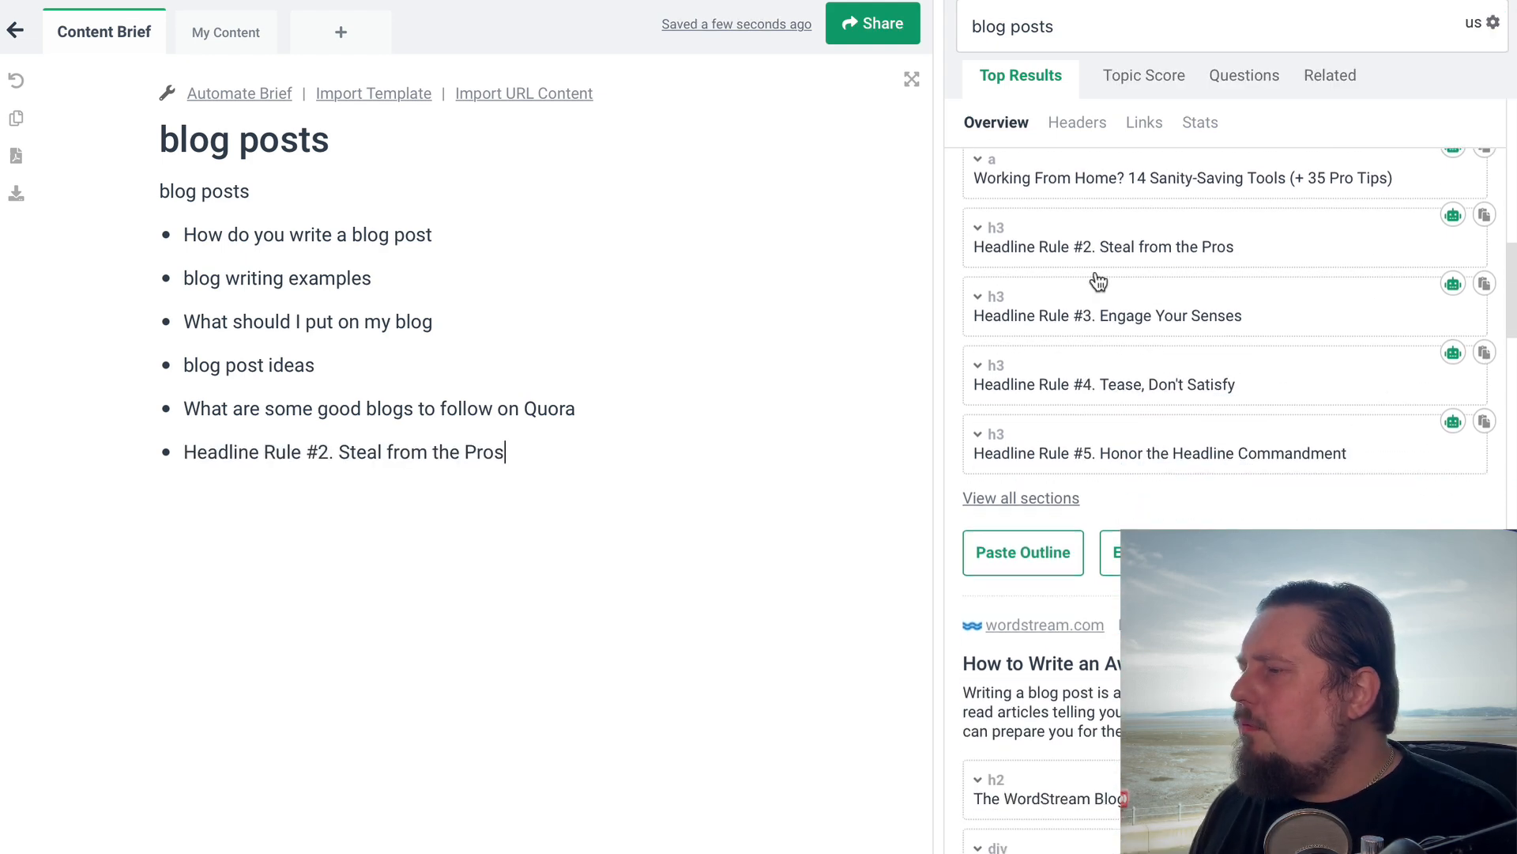
scroll(1201, 465, "down", 1)
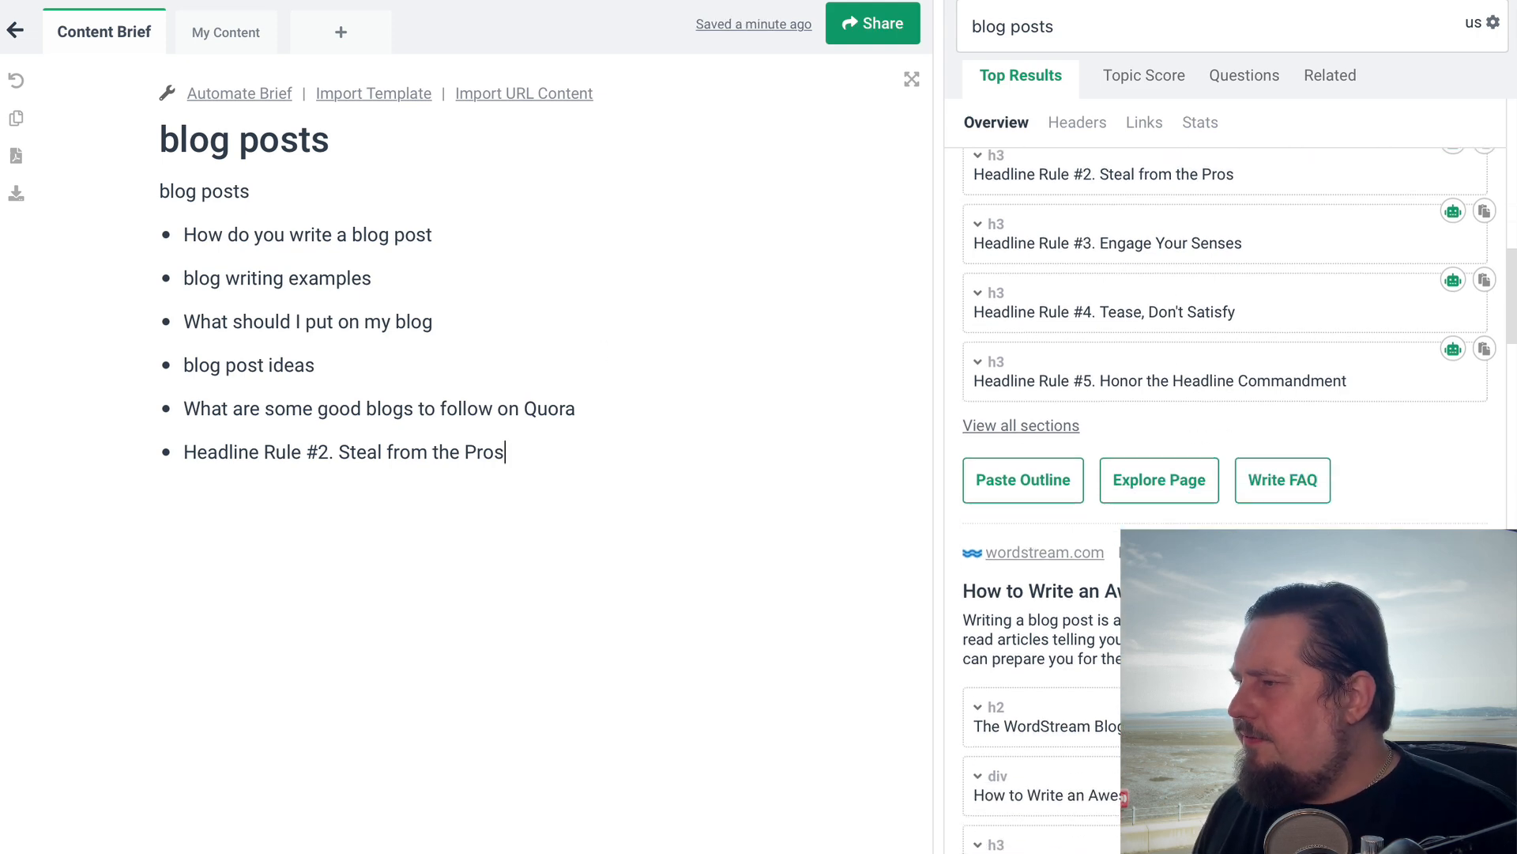
scroll(1029, 433, "down", 3)
scroll(1029, 433, "up", 3)
scroll(1083, 349, "up", 1)
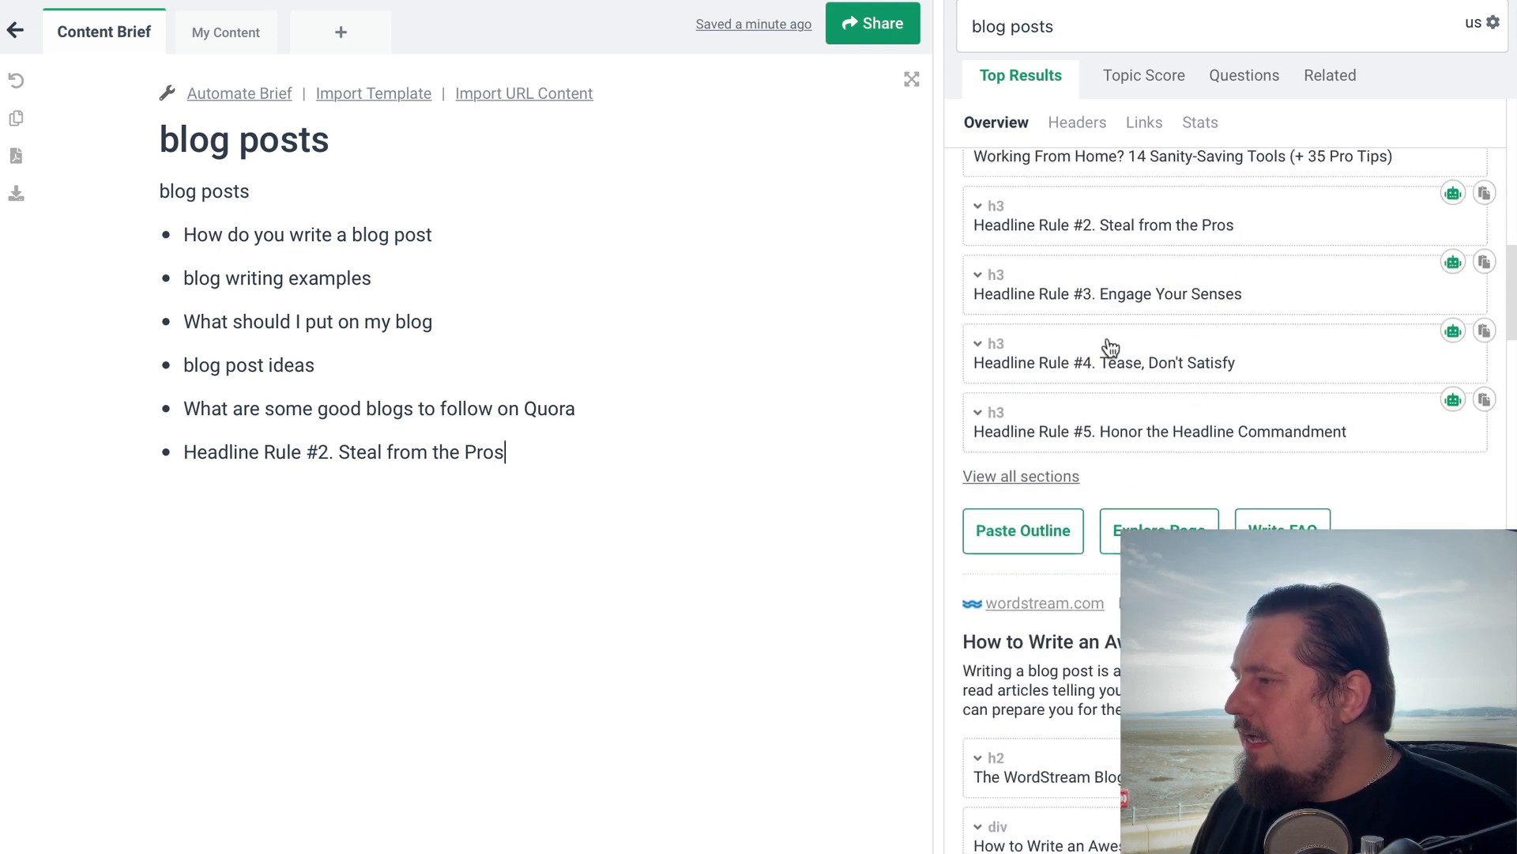
scroll(1335, 387, "down", 1)
scroll(1335, 384, "down", 7)
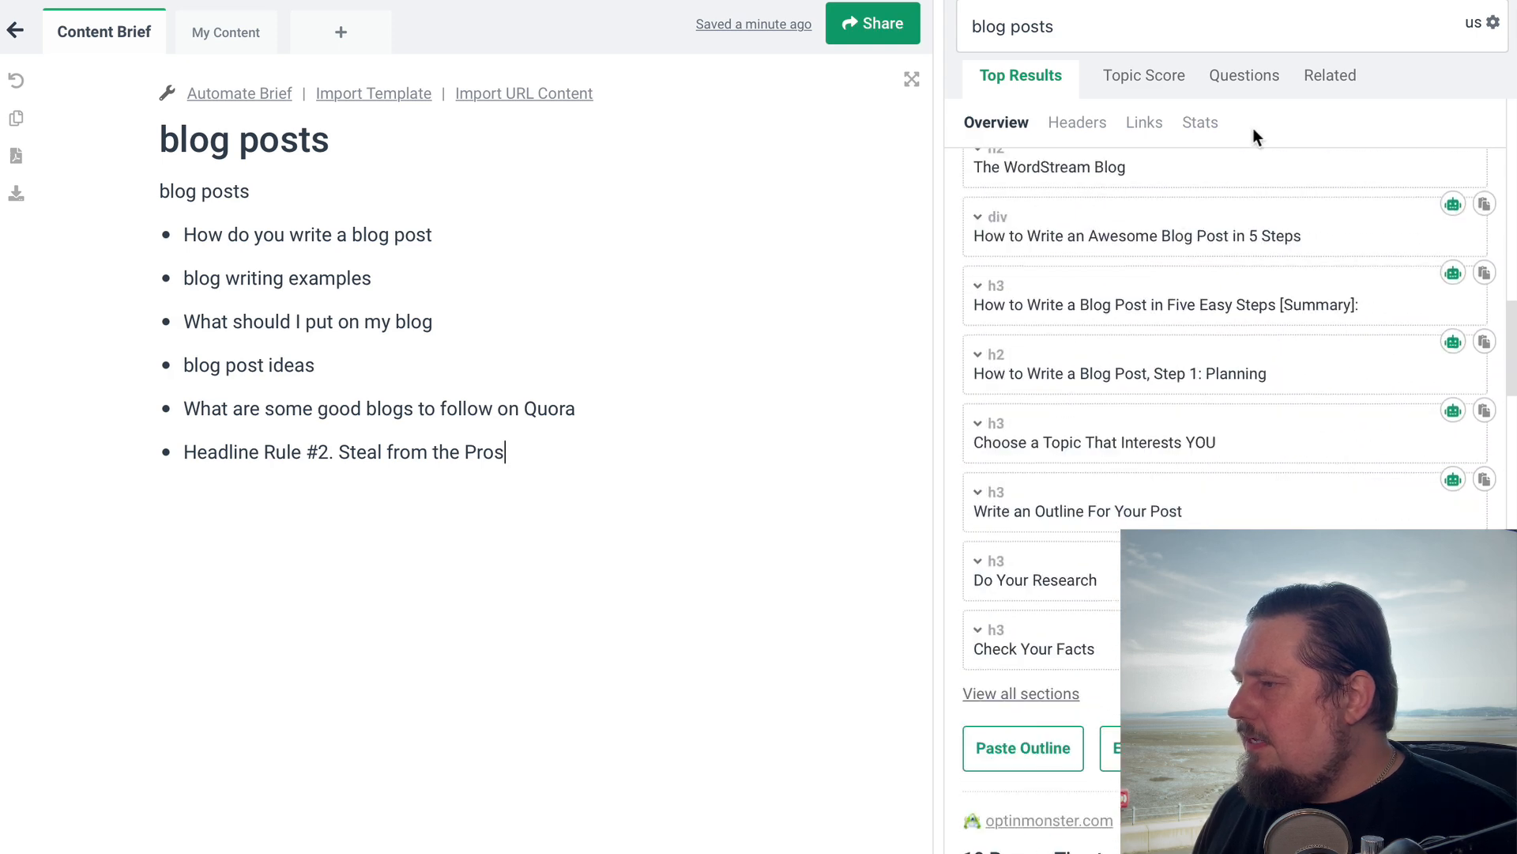
scroll(1223, 474, "down", 2)
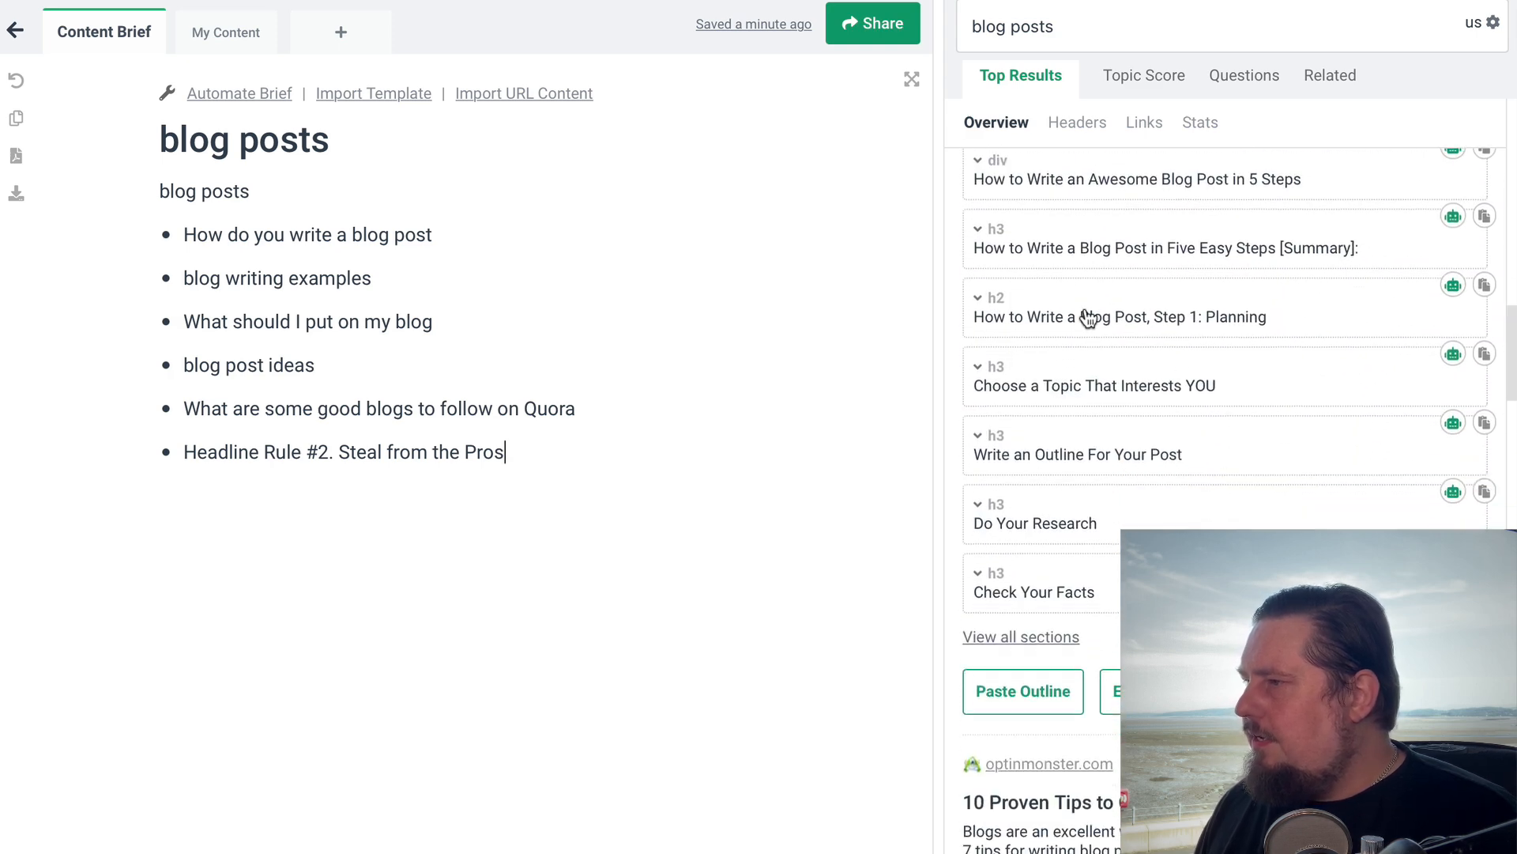
scroll(1196, 486, "up", 1)
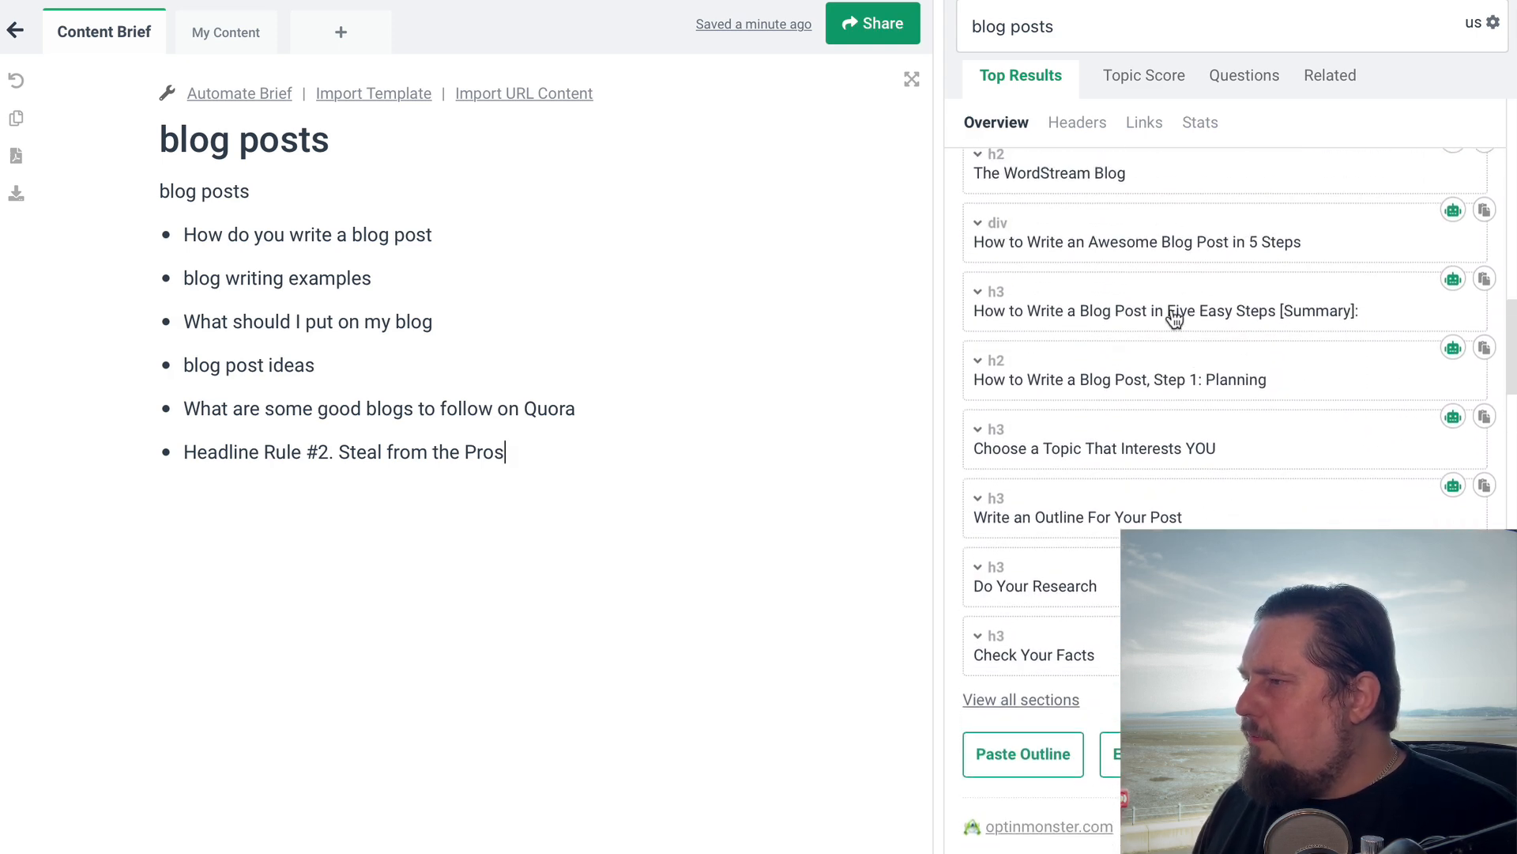
left_click(1484, 279)
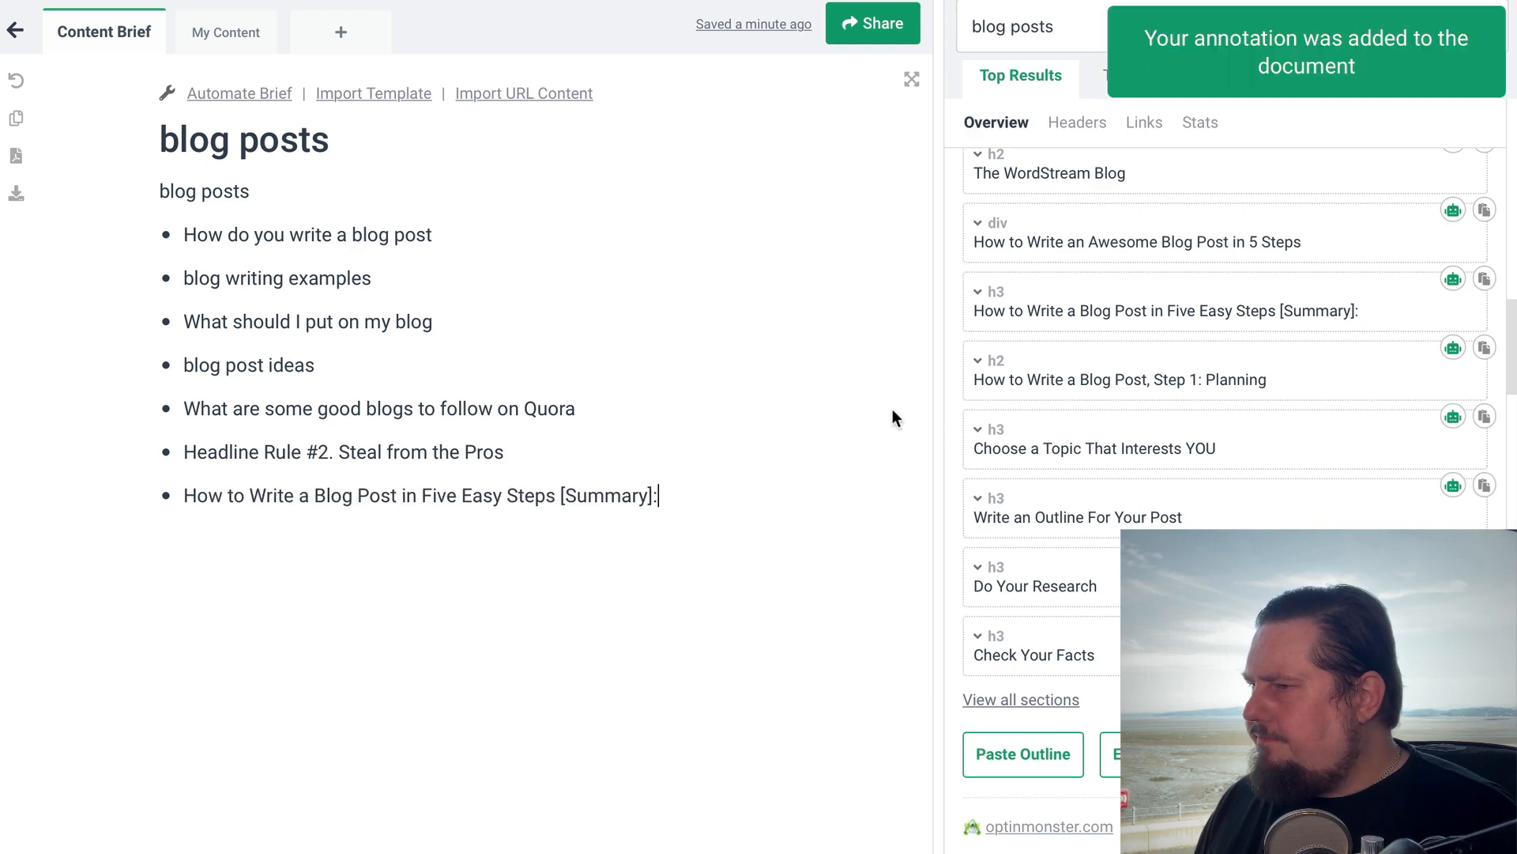
Add the WordStream heading "Write an Outline For Your Post" to the content brief
scroll(1221, 466, "down", 1)
scroll(1145, 318, "down", 2)
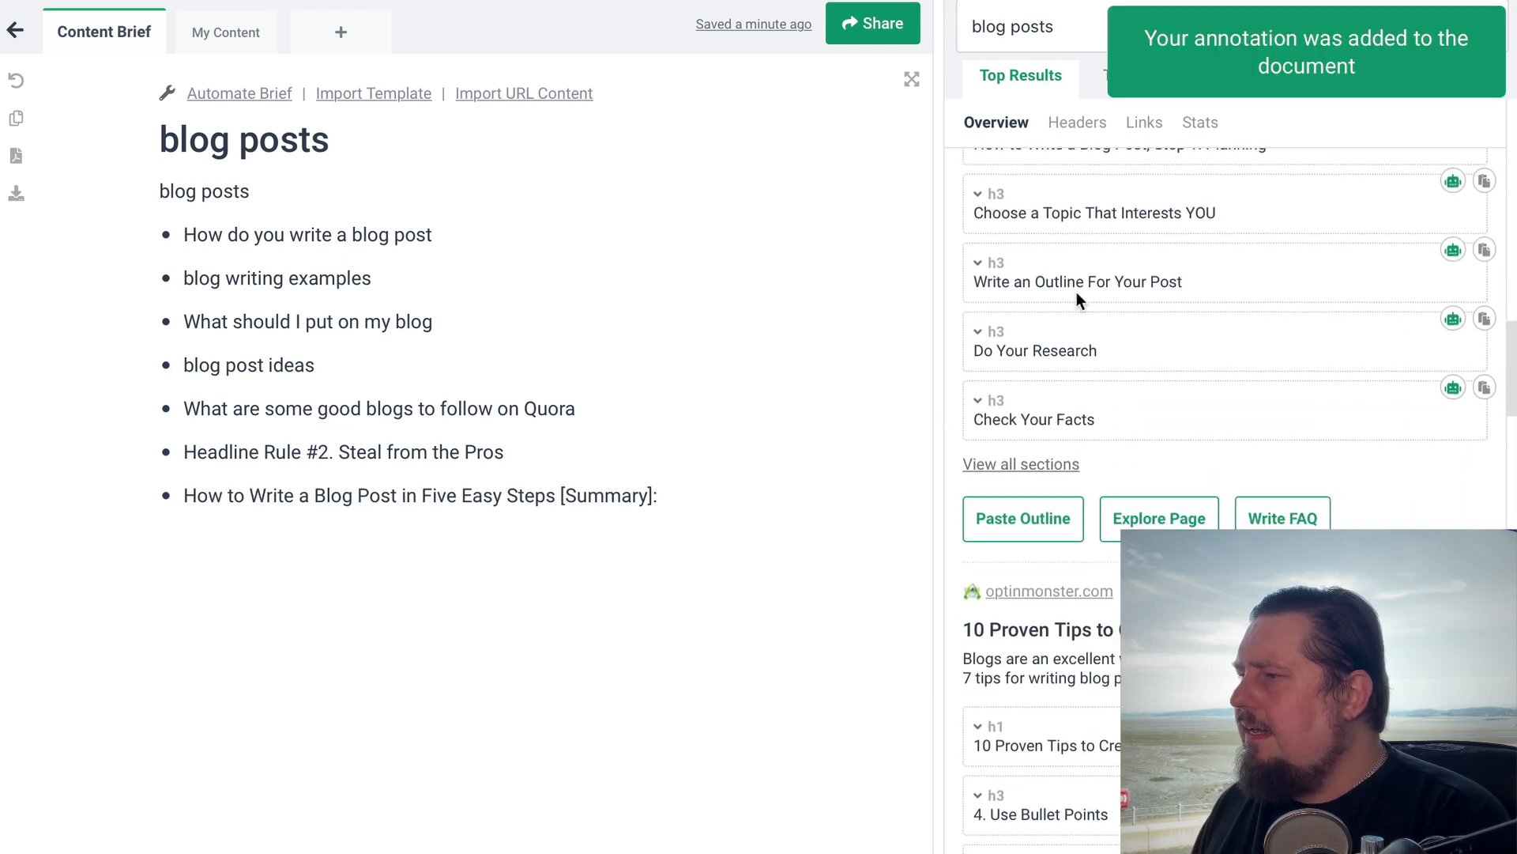
left_click(1484, 251)
scroll(1238, 443, "down", 3)
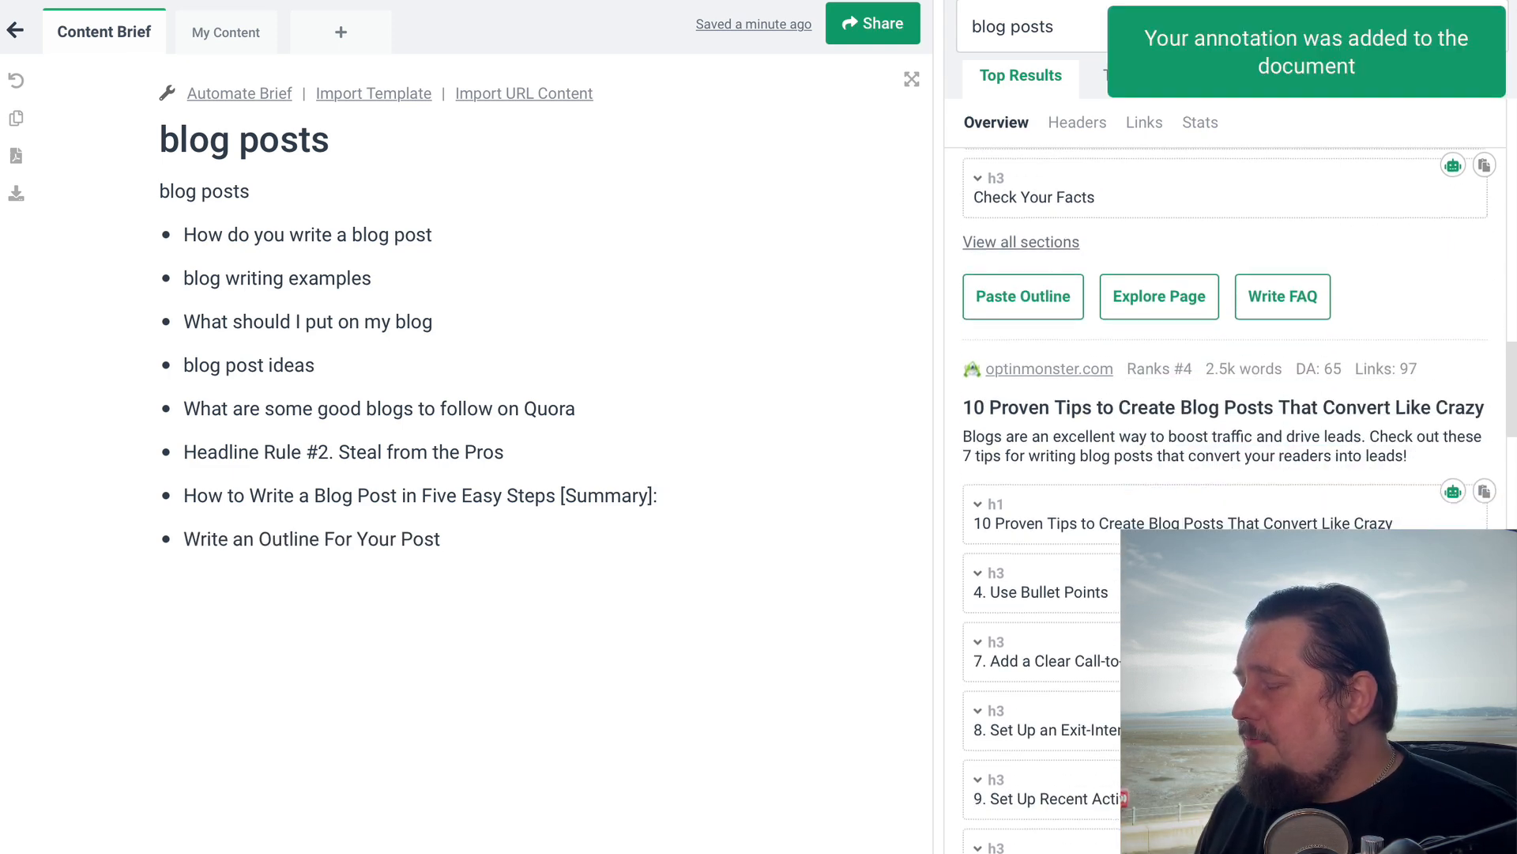
scroll(1238, 442, "down", 3)
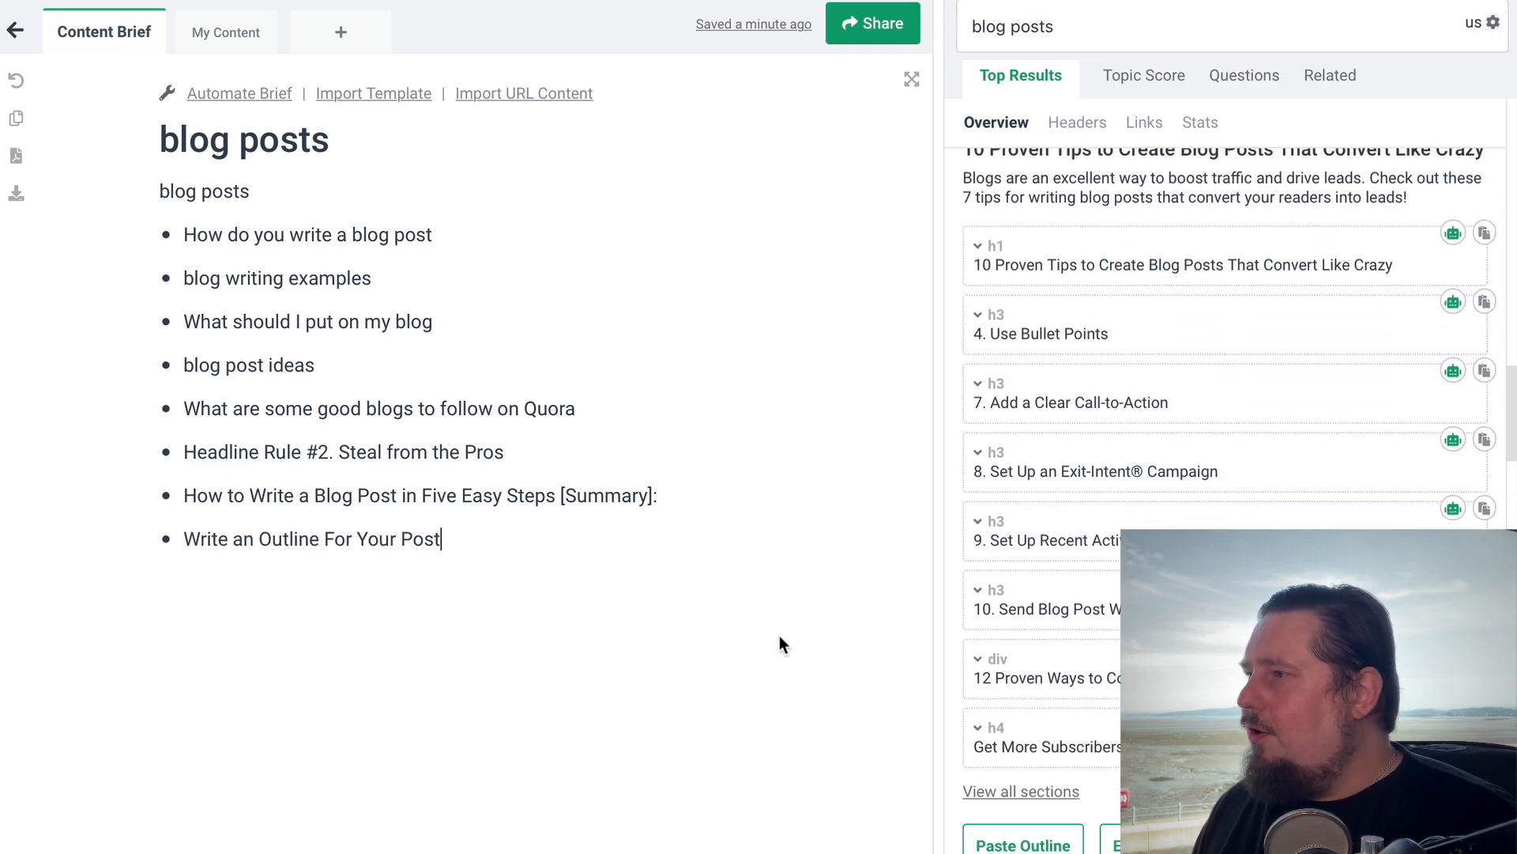
key("Home")
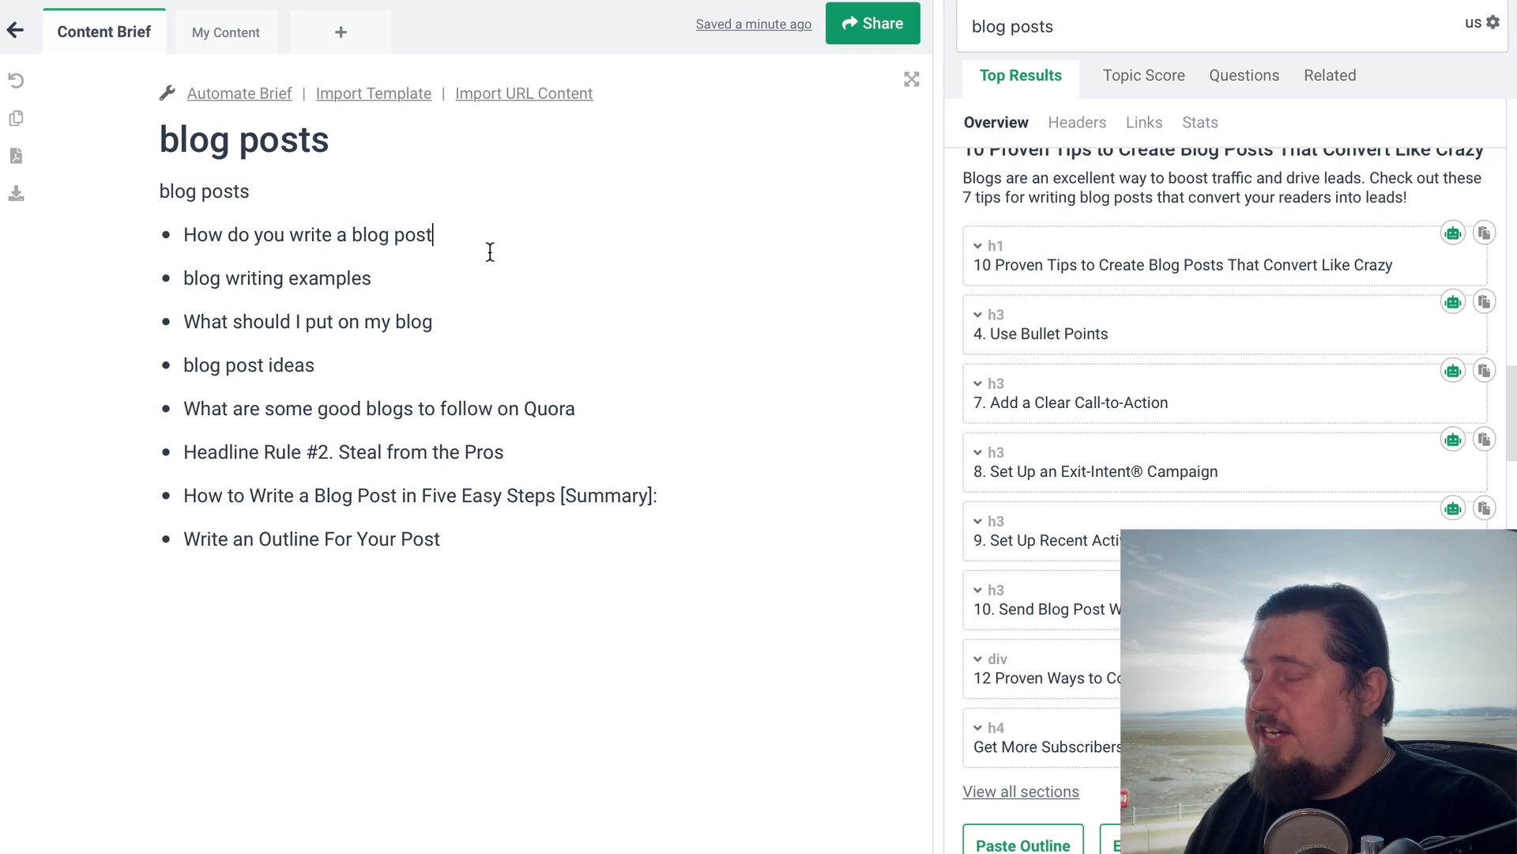
left_click_drag(181, 234, 549, 558)
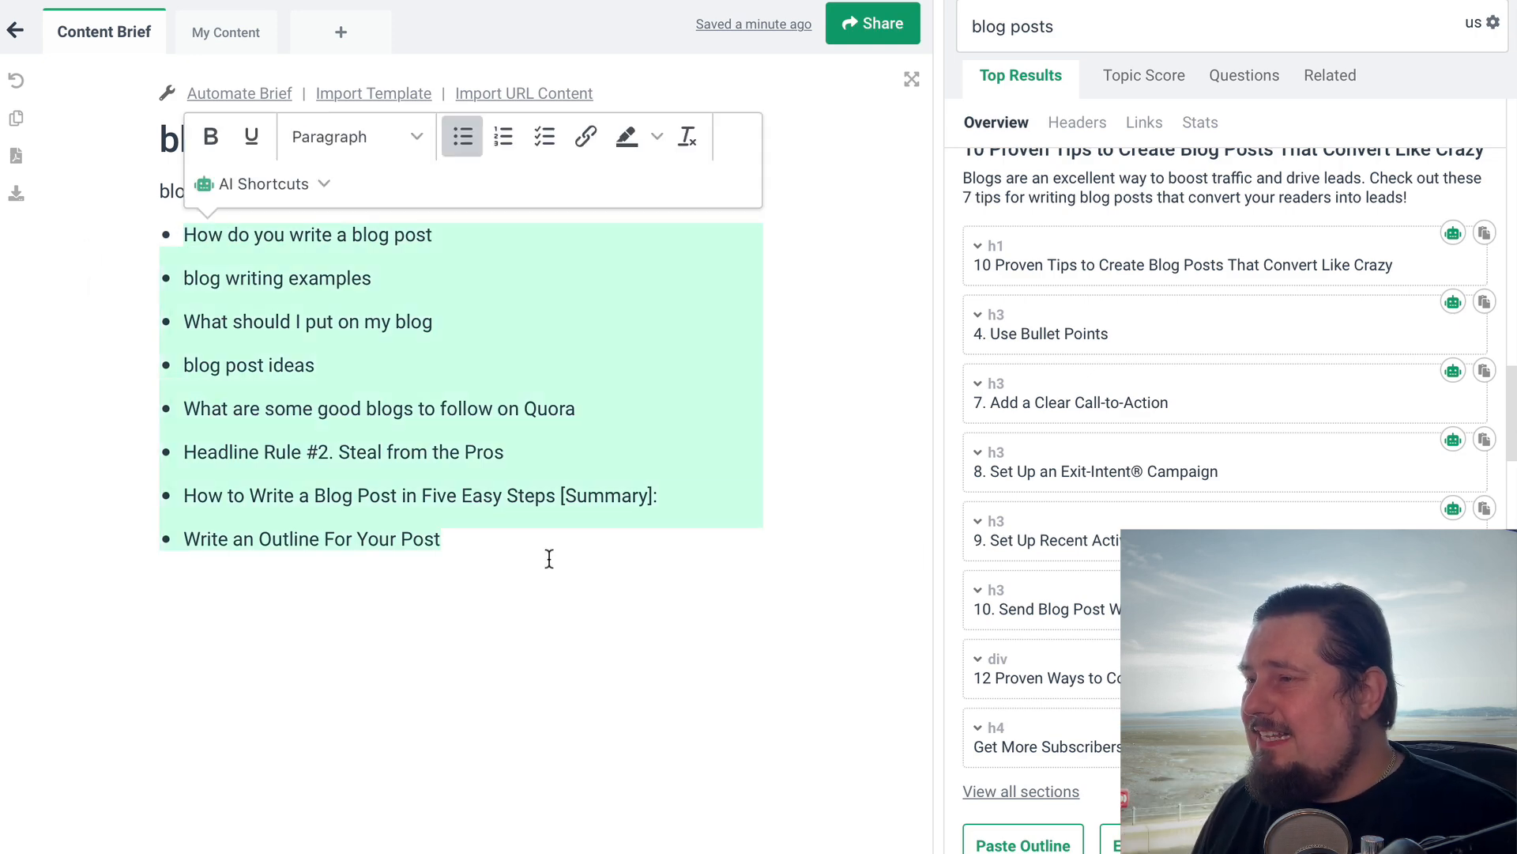
double_click(559, 496)
left_click(443, 260)
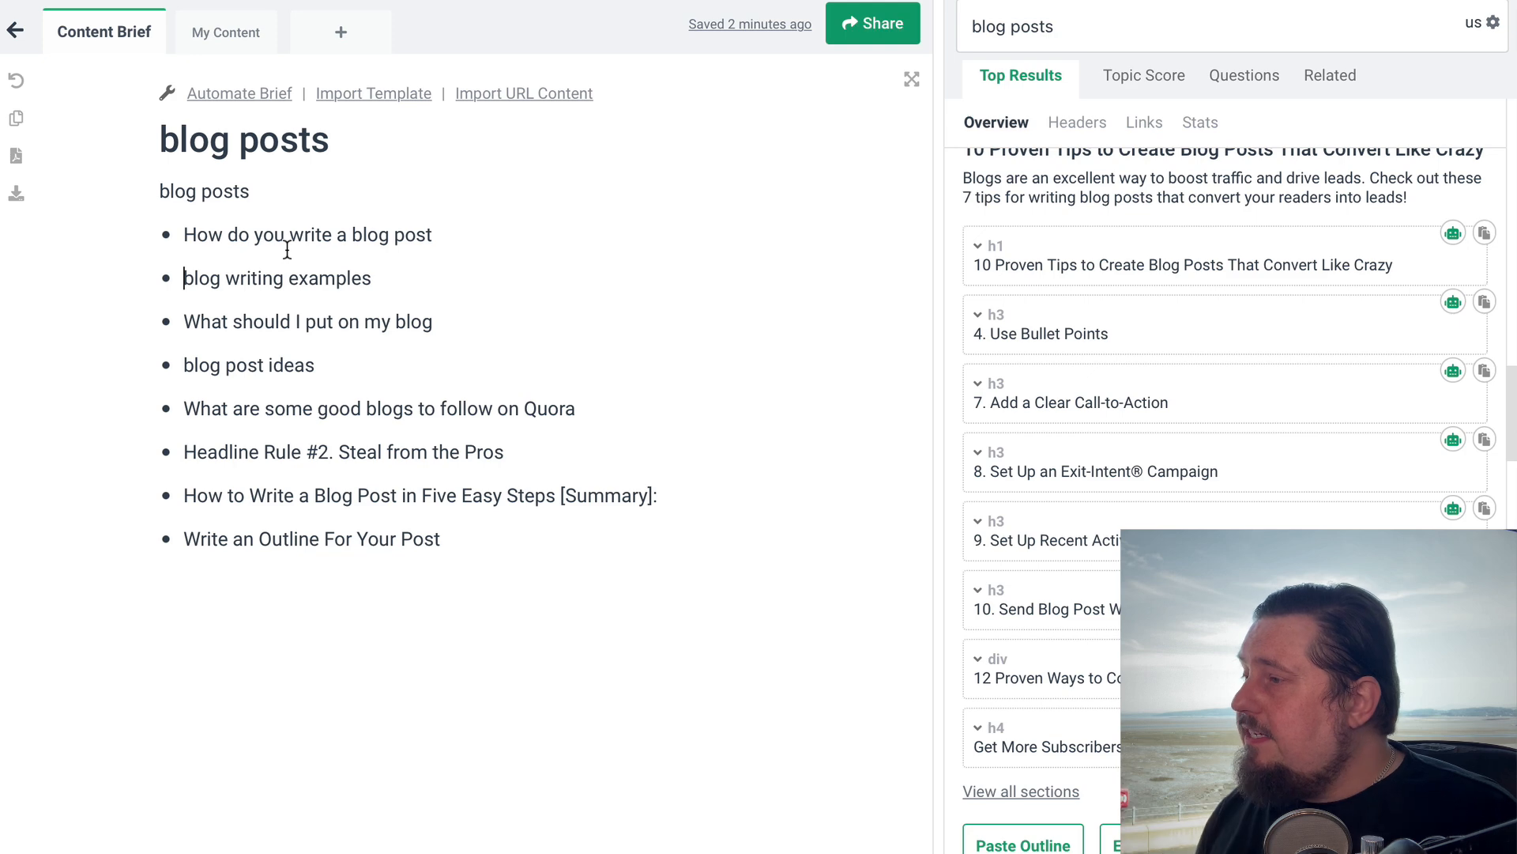
Insert the OptinMonster heading "7. Add a Clear Call-to-Action" and AI-generated points from its section at the end of the outline
left_click(579, 541)
key("Return")
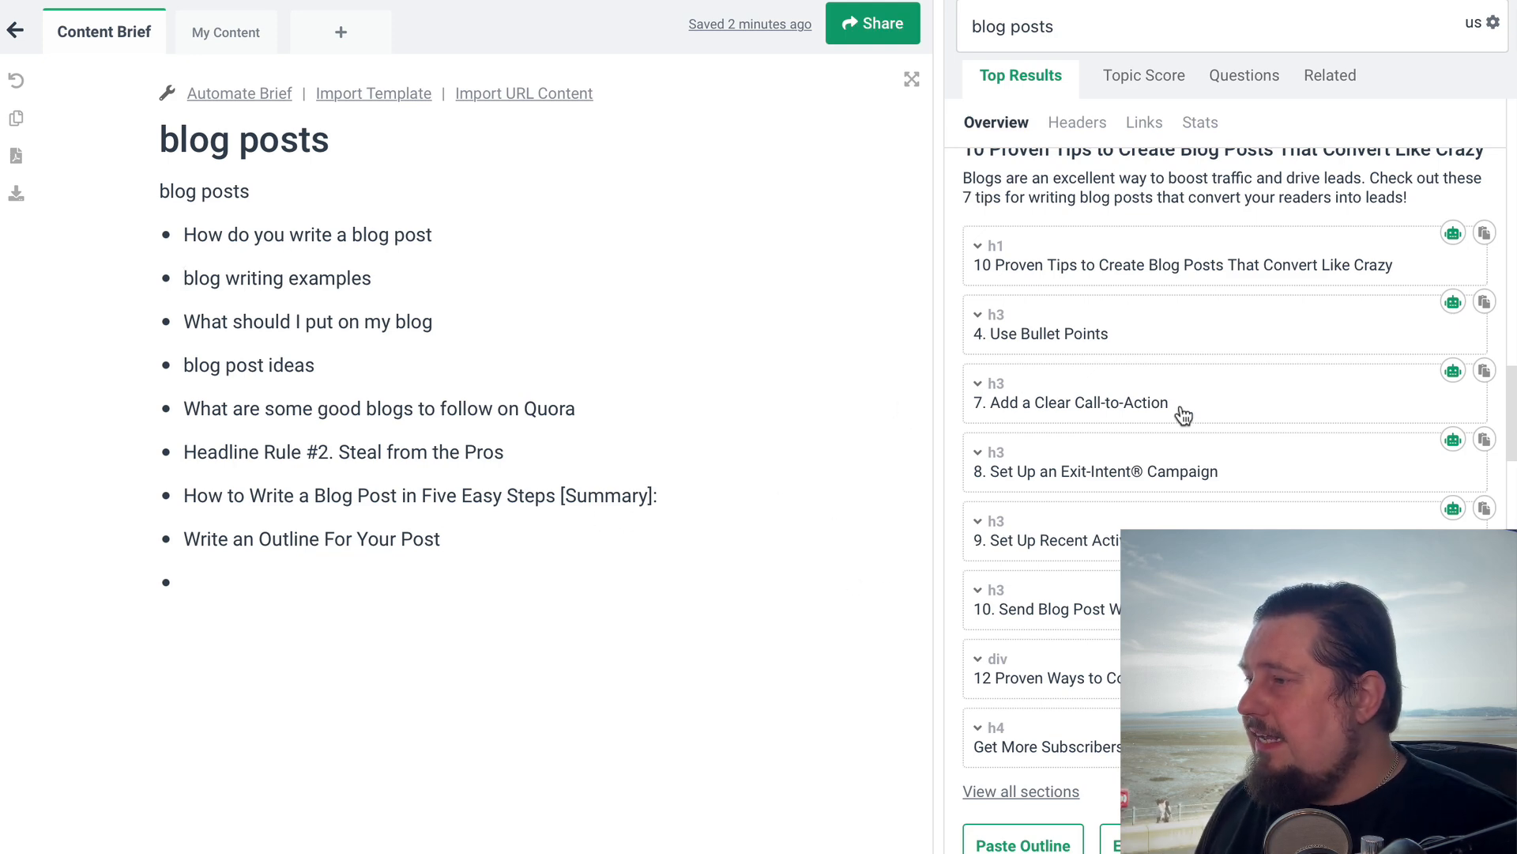
left_click(1485, 371)
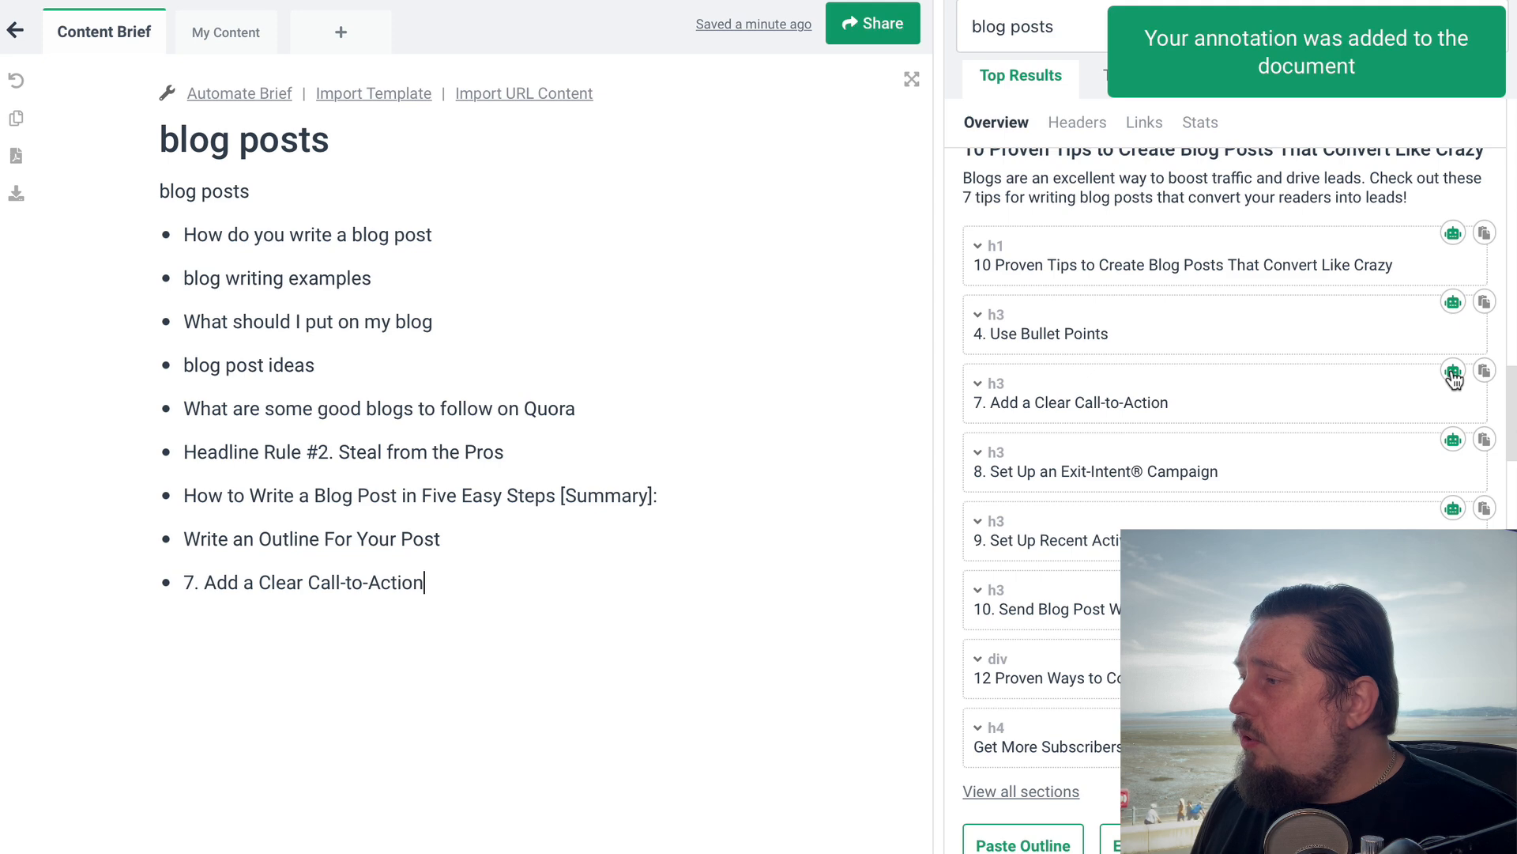
left_click(1452, 371)
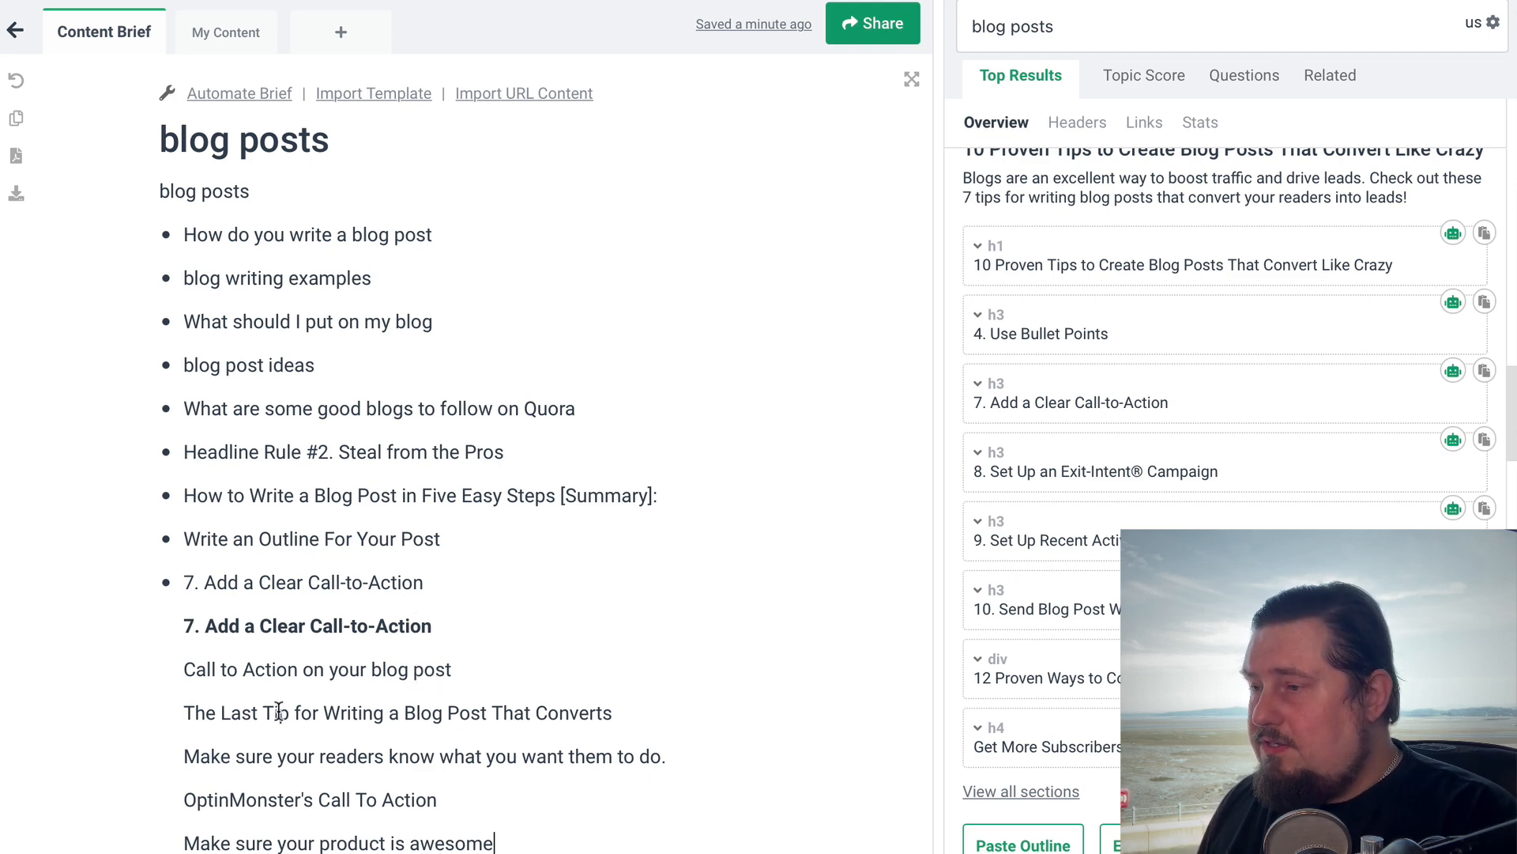
Delete both call-to-action headings and the surplus generated points, keeping only "The Last Tip for Writing a Blog Post That Converts"
left_click_drag(187, 622, 515, 670)
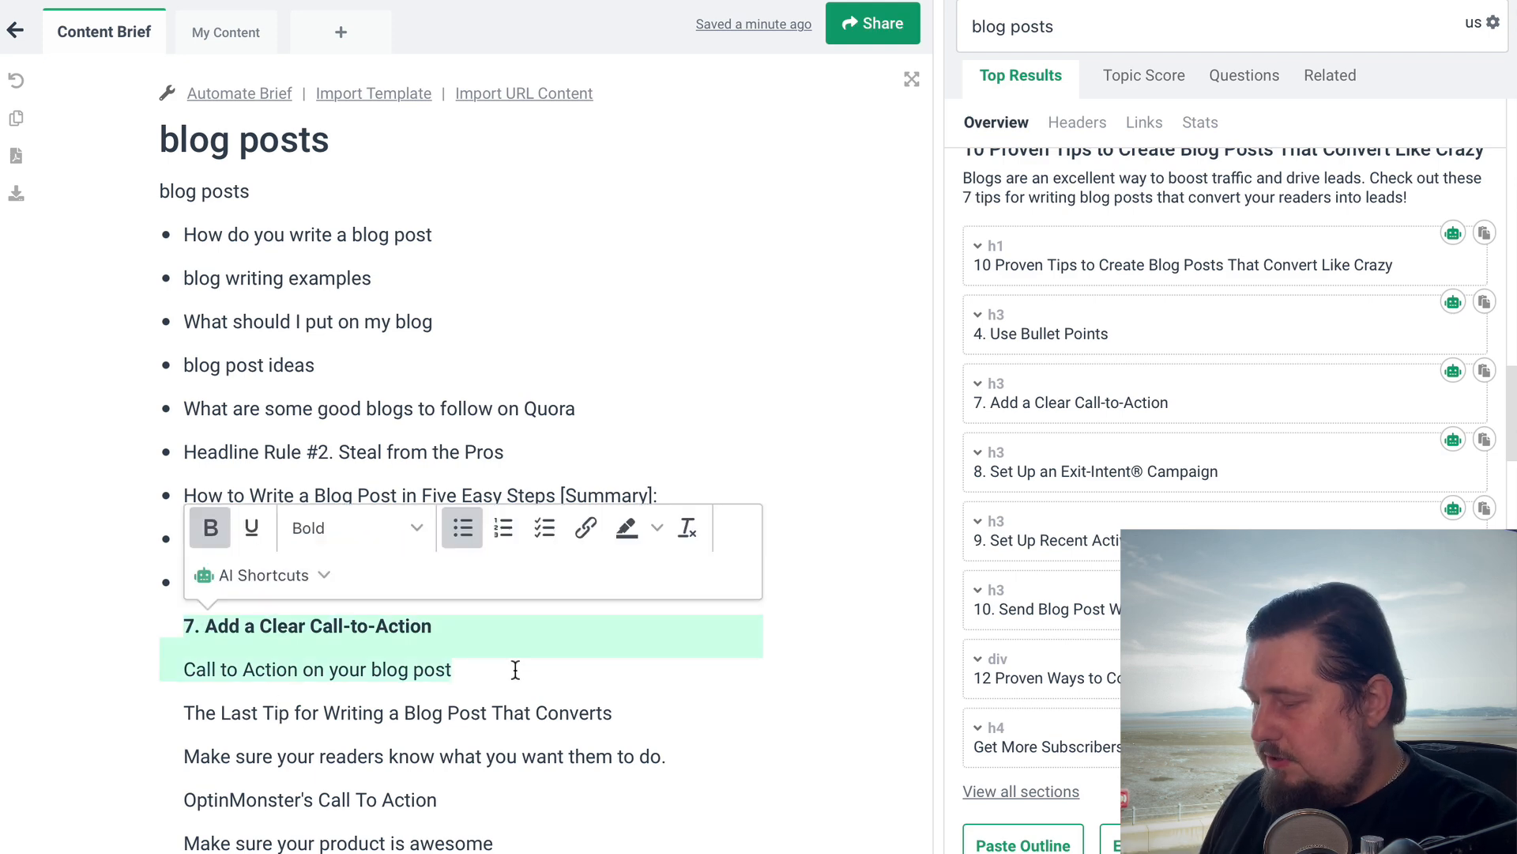
key("BackSpace")
key("BackSpace")
left_click_drag(187, 625, 622, 625)
left_click(276, 581)
left_click_drag(194, 581, 484, 577)
key("BackSpace")
key("BackSpace")
left_click_drag(183, 624, 593, 708)
key("BackSpace")
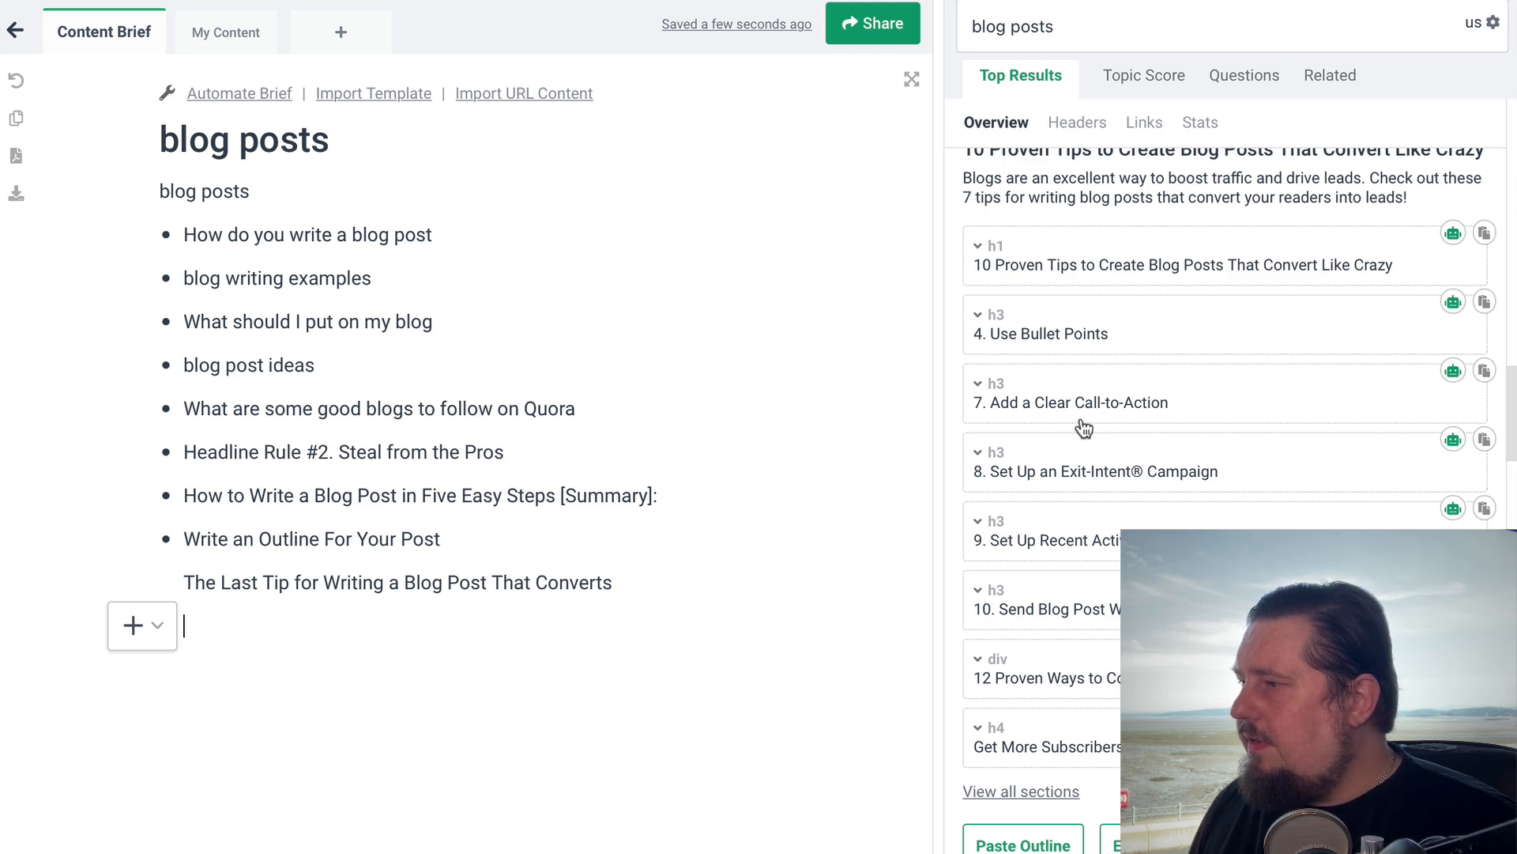
Expand the OptinMonster section "7. Add a Clear Call-to-Action" and examine its full text
scroll(1040, 338, "down", 1)
left_click(979, 291)
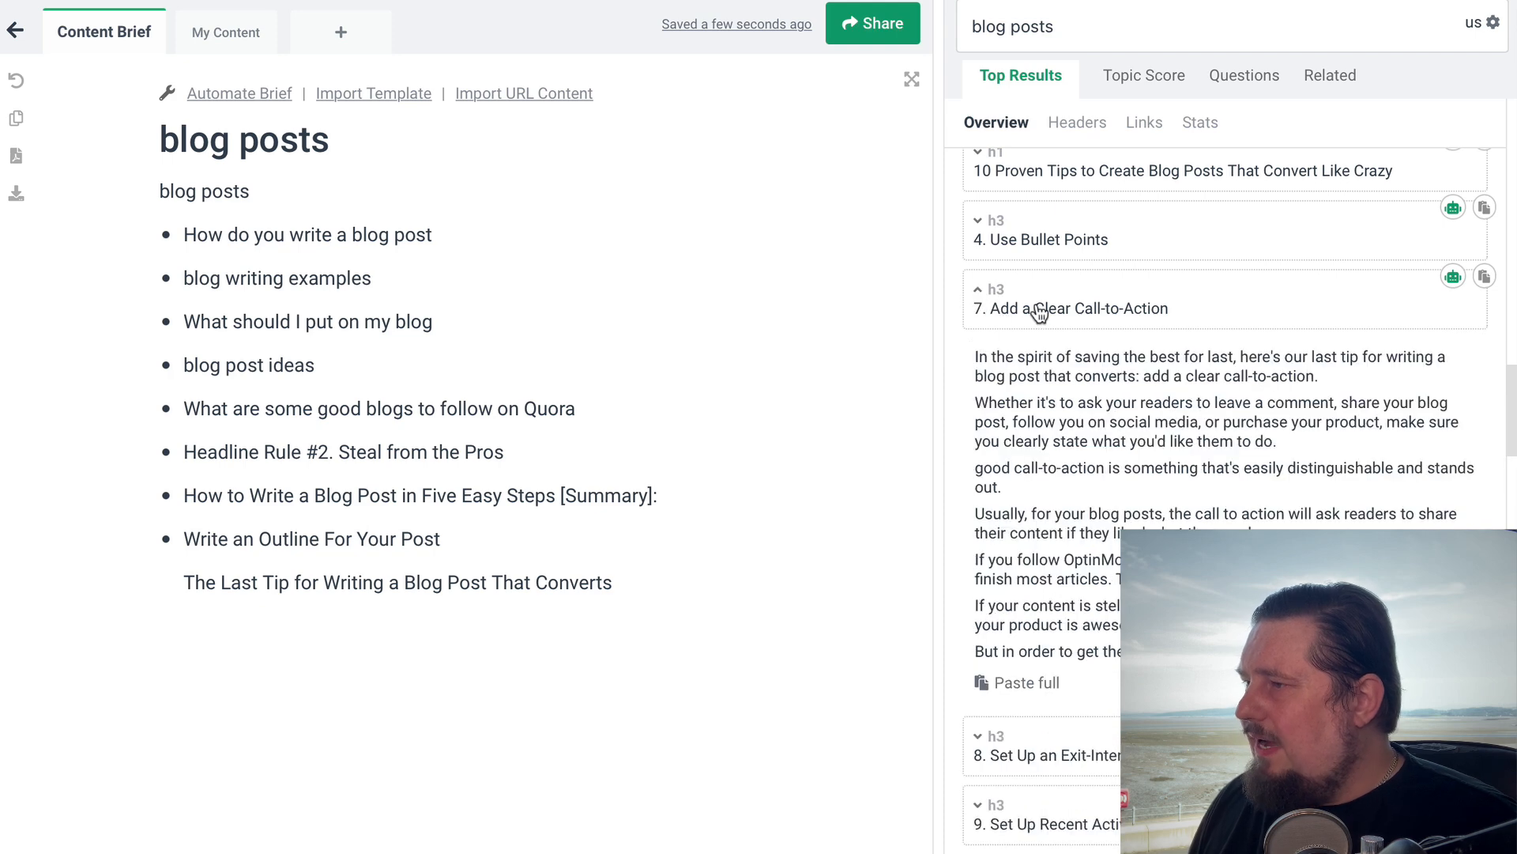
scroll(1123, 513, "down", 1)
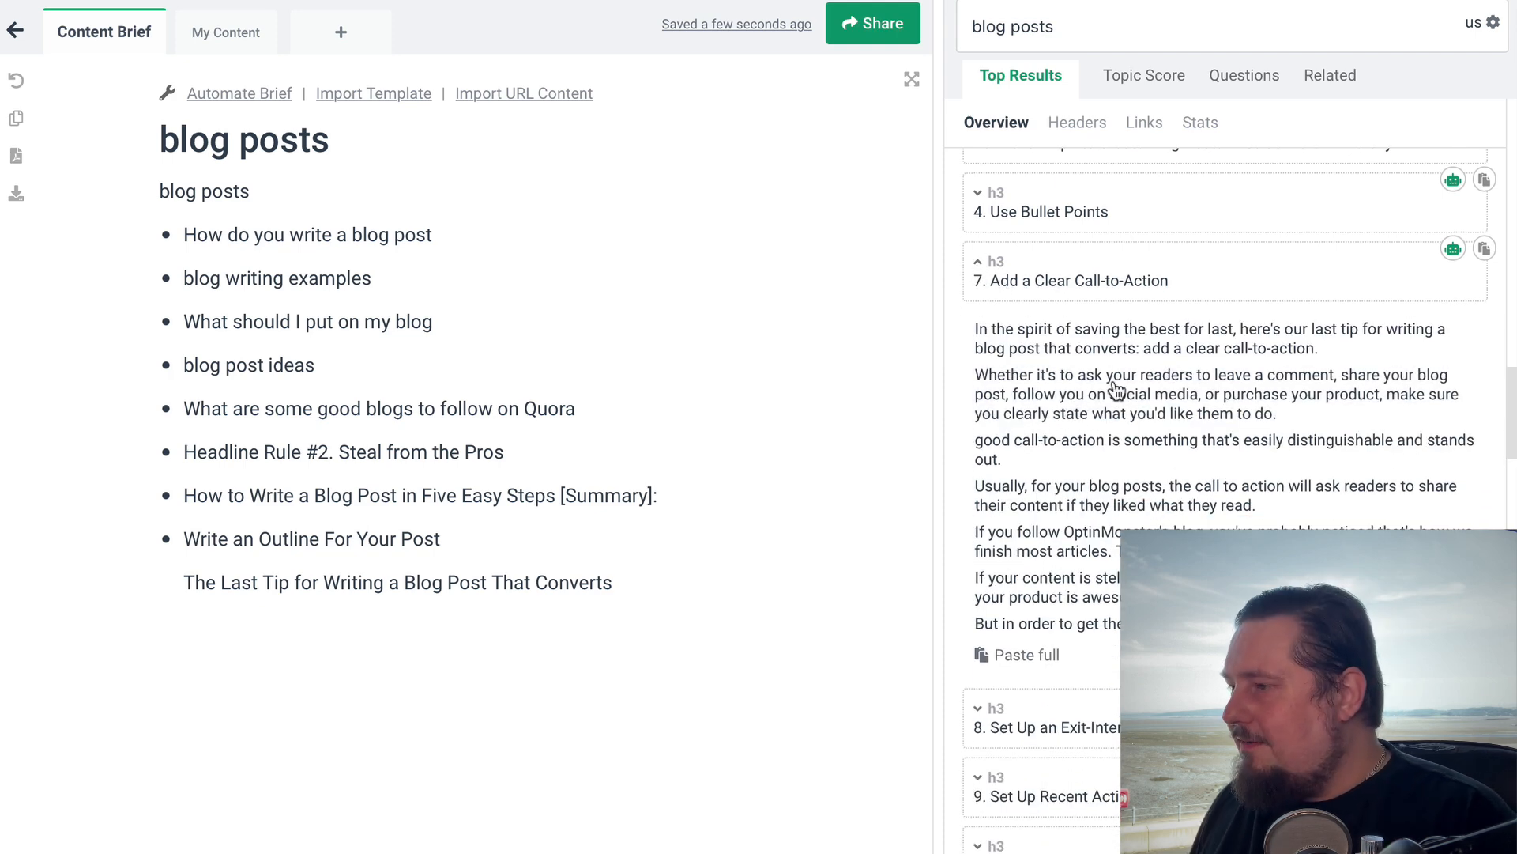
Add the OptinMonster passage beginning "Whether it's to ask your readers to leave a comment" to the end of the brief and run the AI Paraphrase on it
left_click(1090, 399)
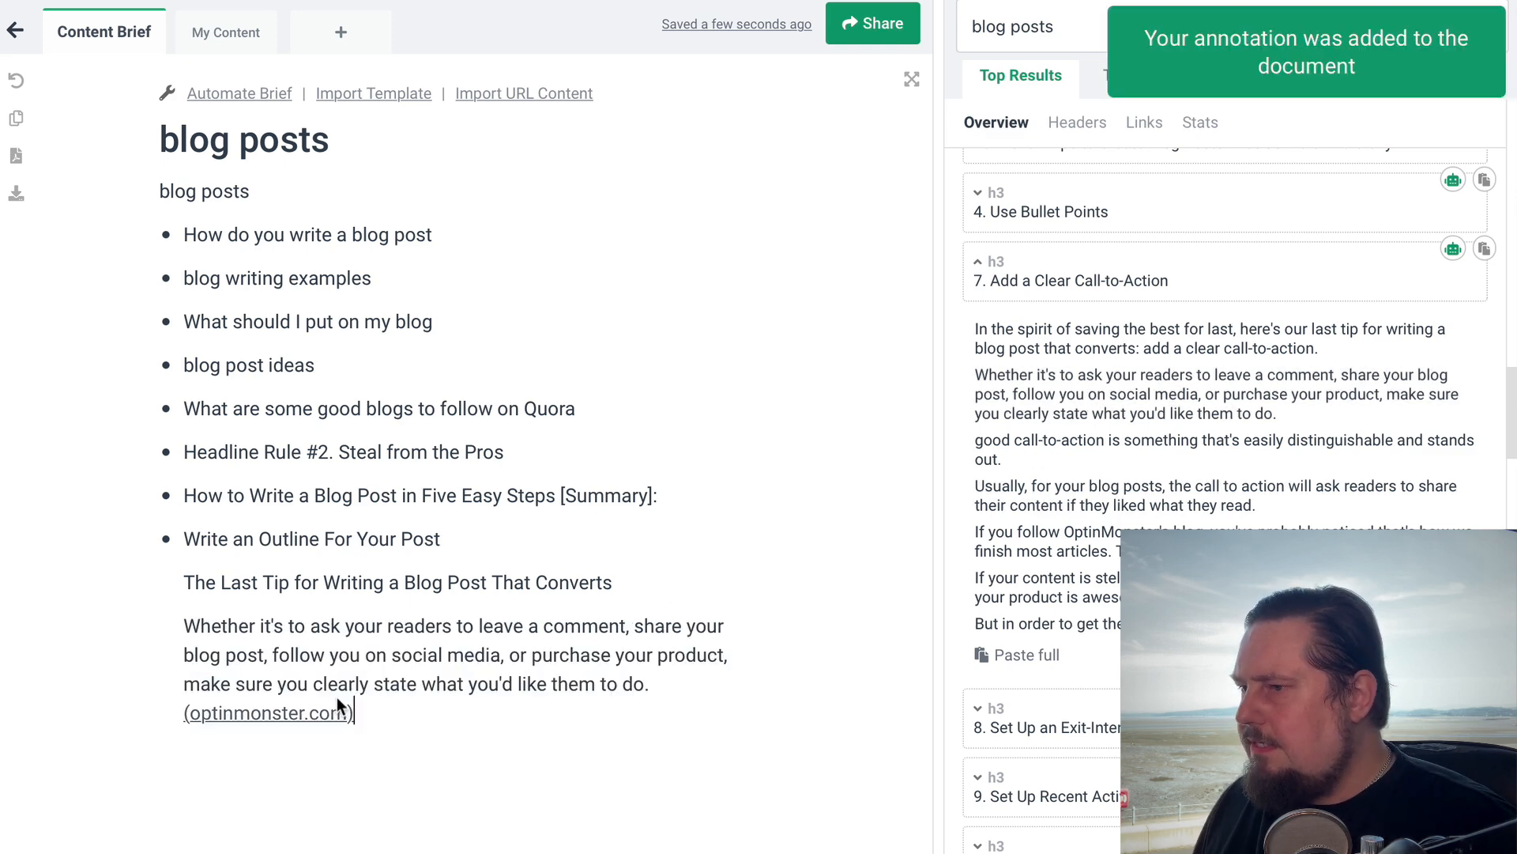
left_click_drag(184, 624, 390, 710)
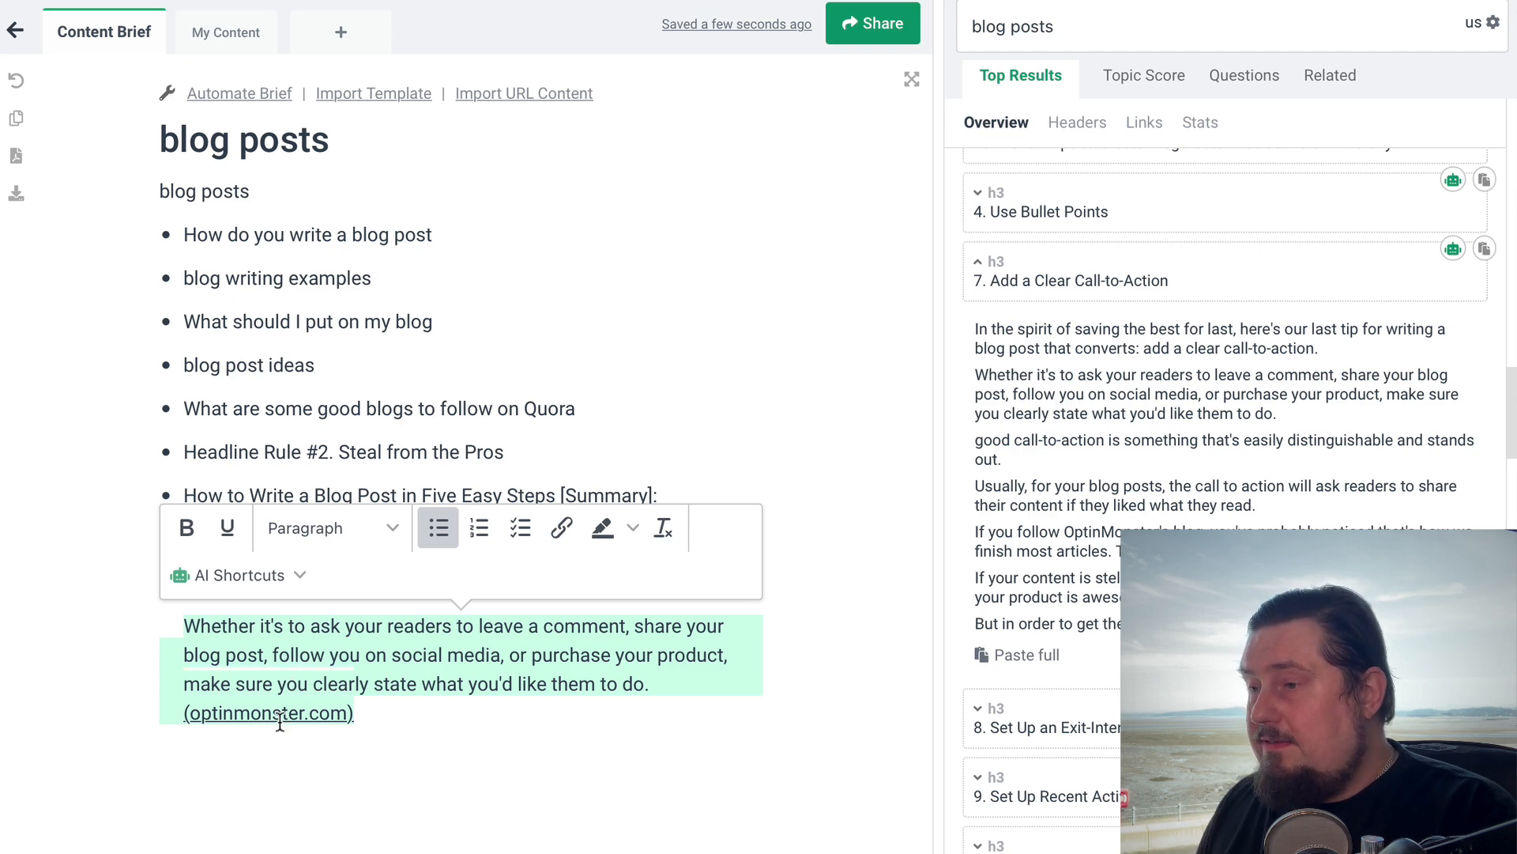
left_click(278, 577)
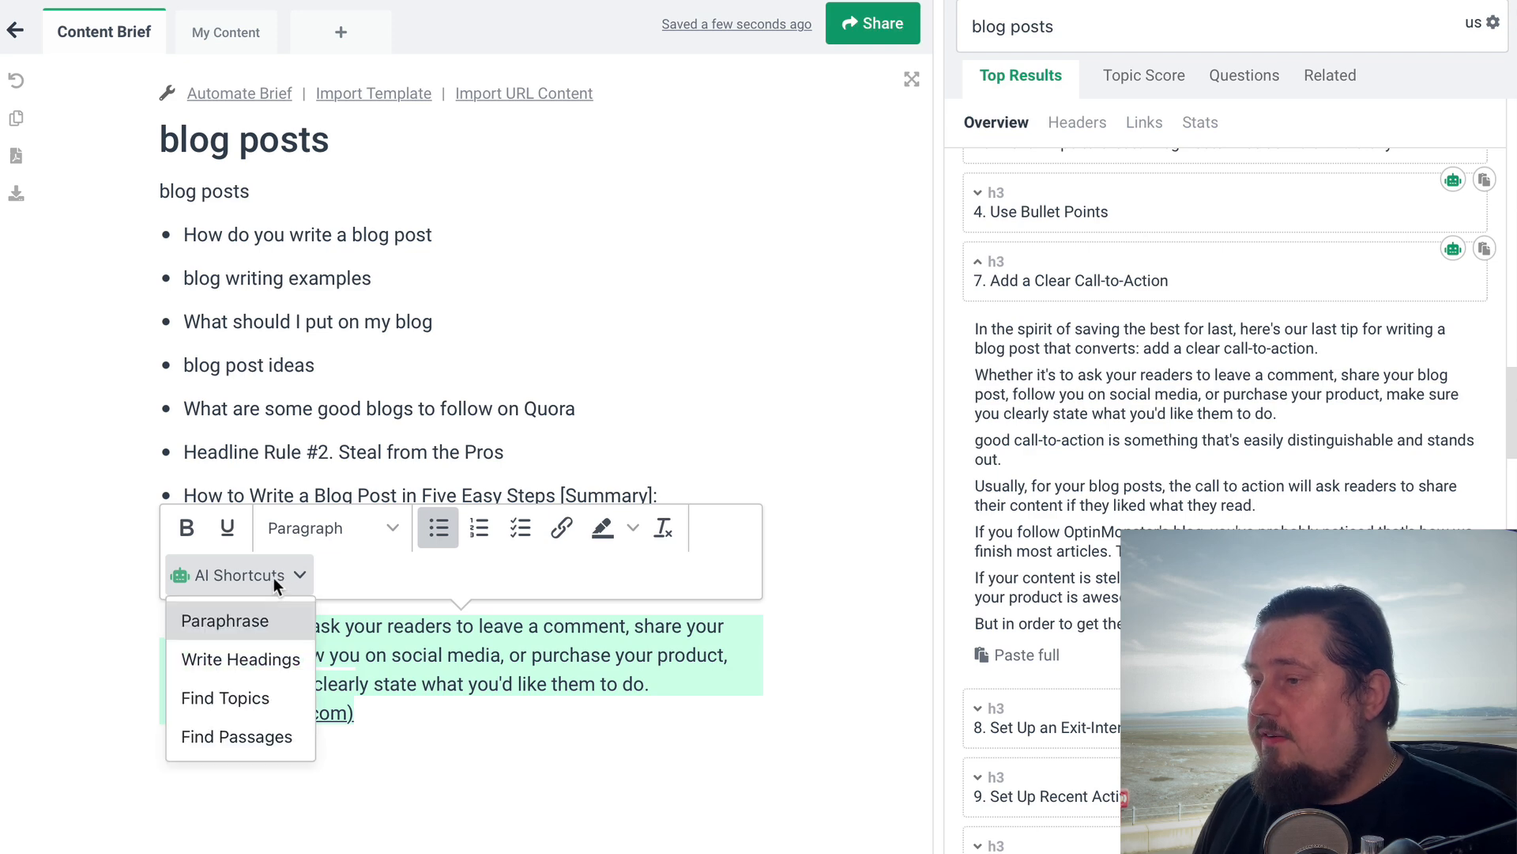
left_click(244, 626)
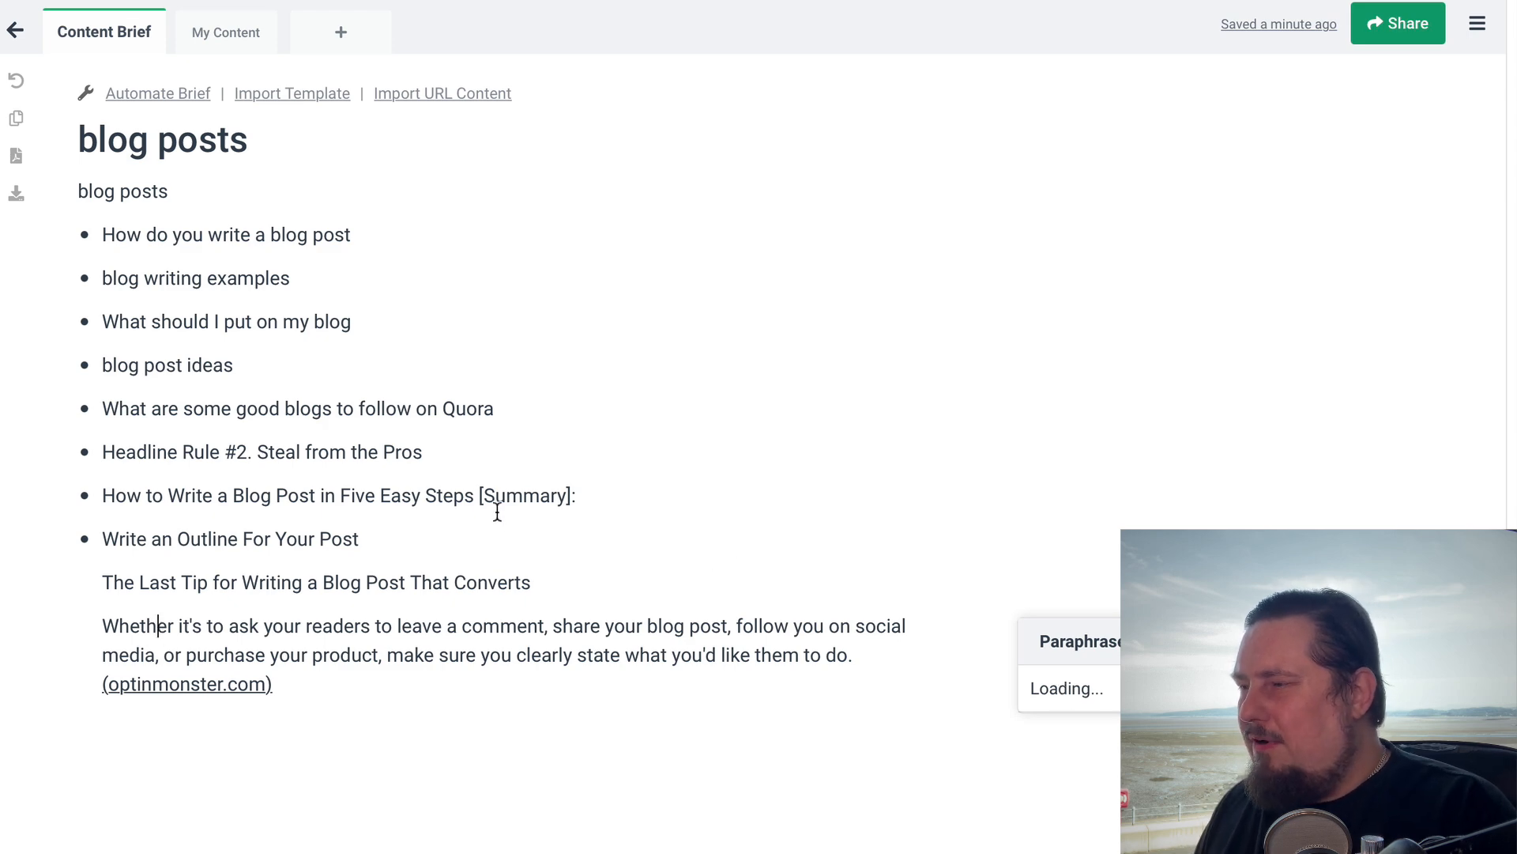
left_click(631, 655)
left_click_drag(251, 618, 262, 618)
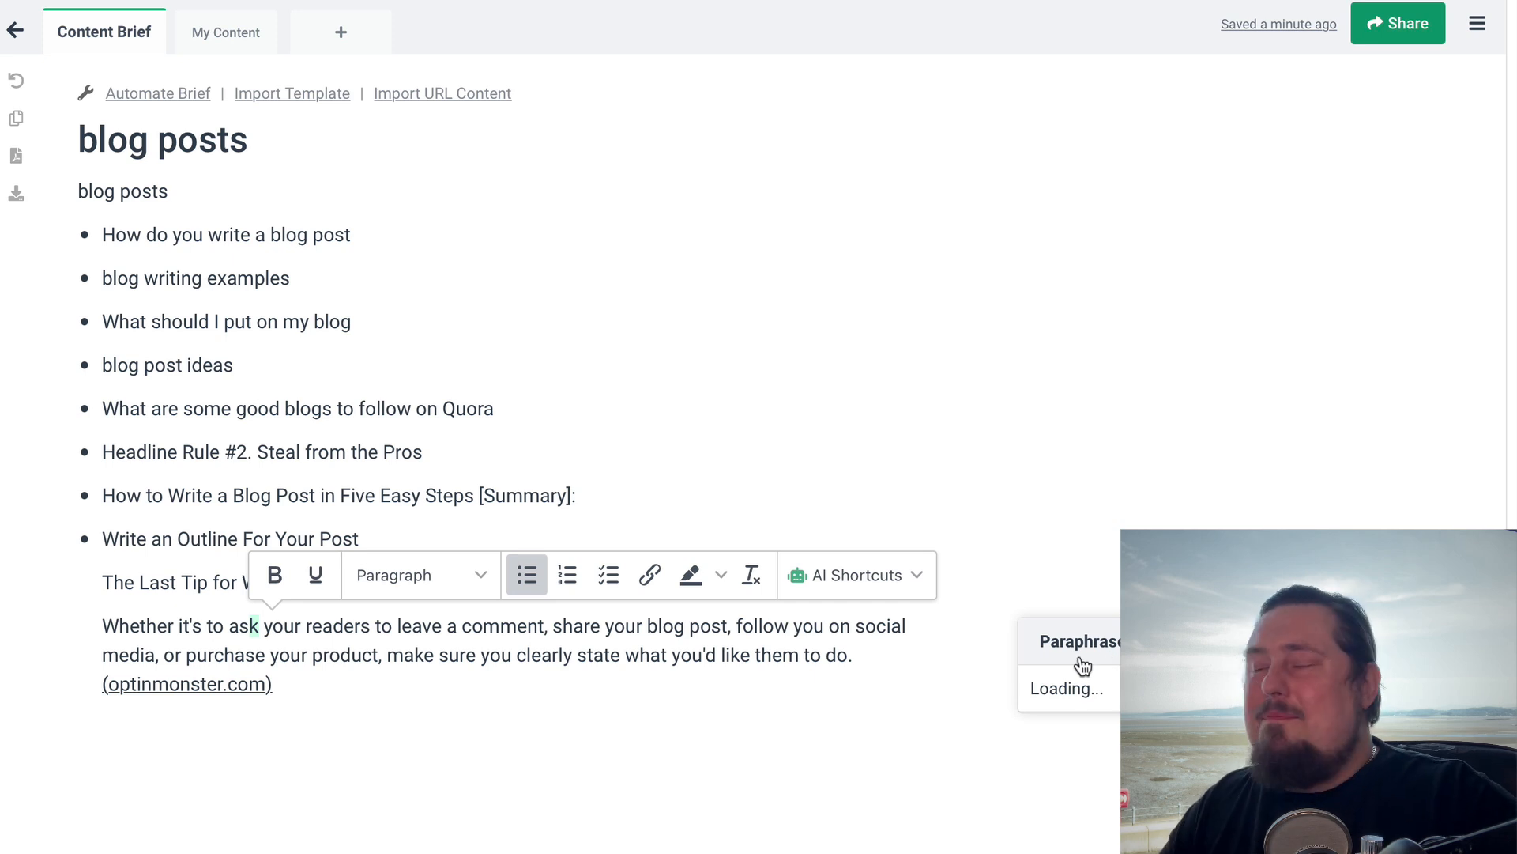
left_click(1175, 462)
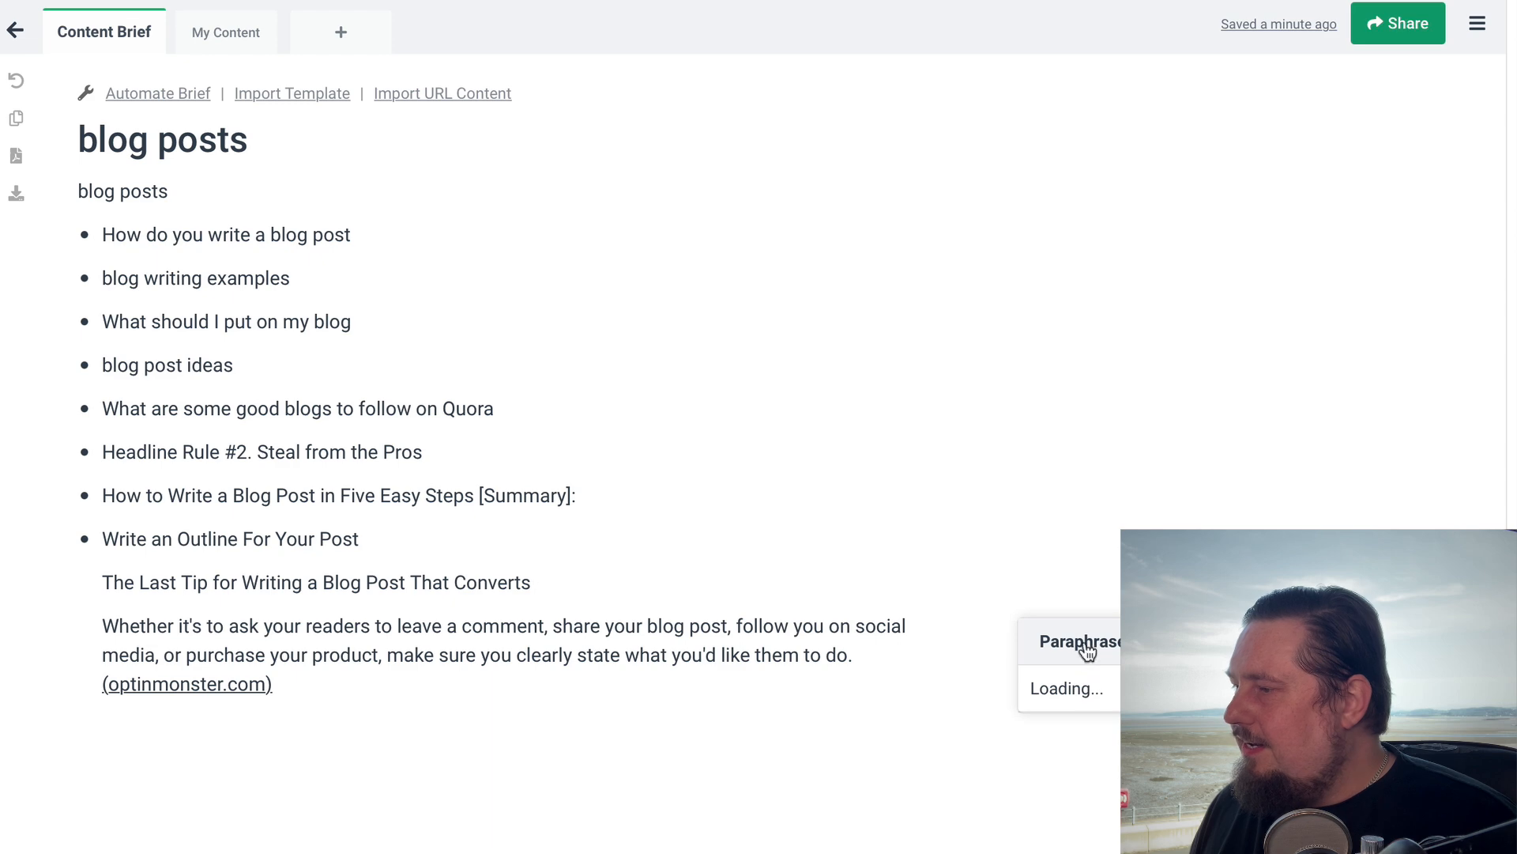
double_click(242, 625)
left_click(120, 629)
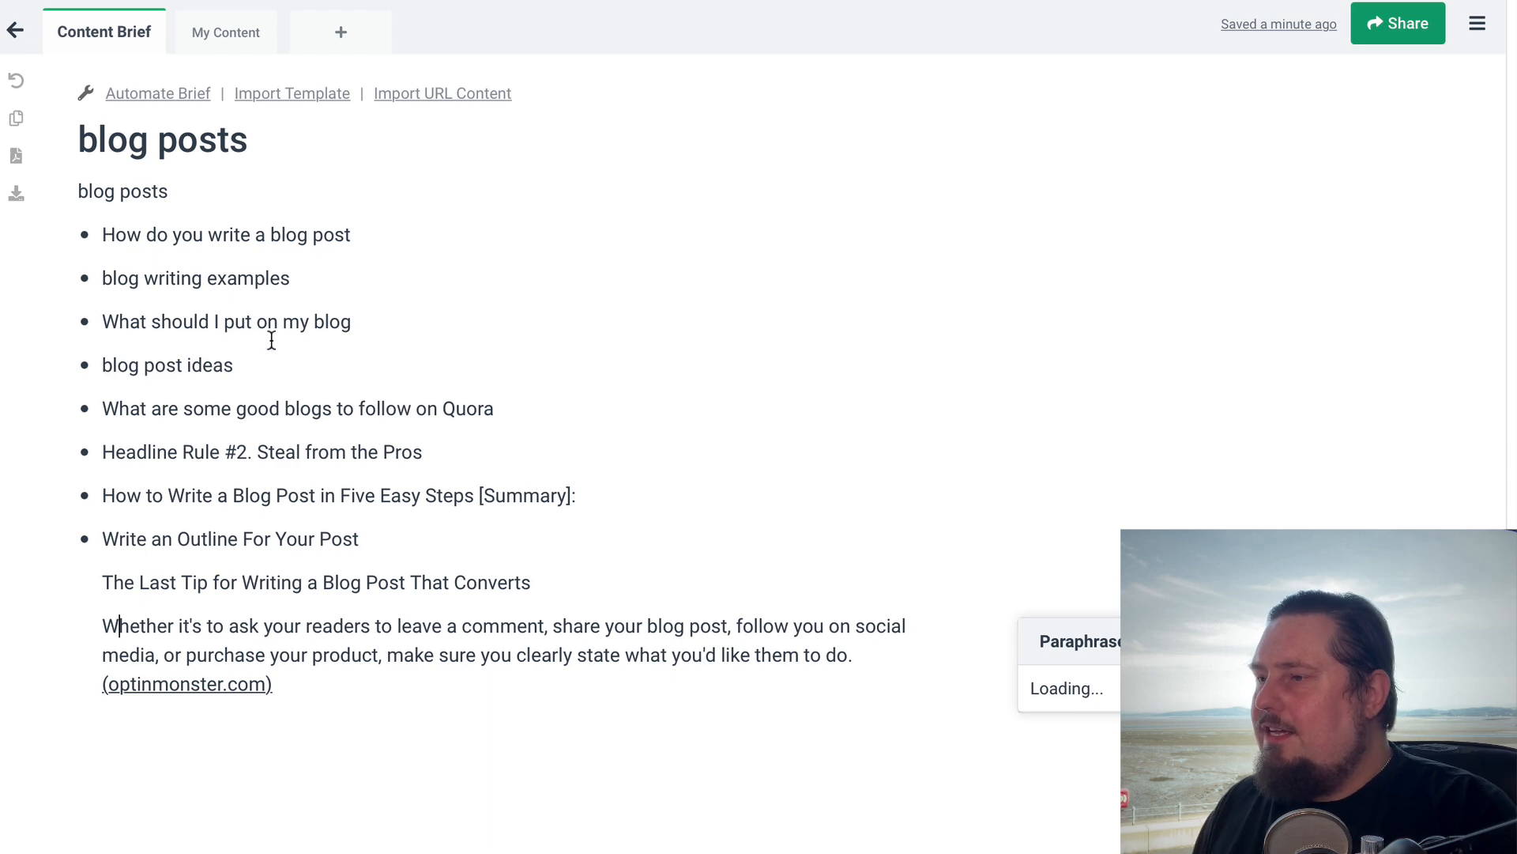
left_click(368, 406)
left_click_drag(105, 625, 441, 677)
left_click_drag(494, 402, 104, 367)
left_click(495, 535)
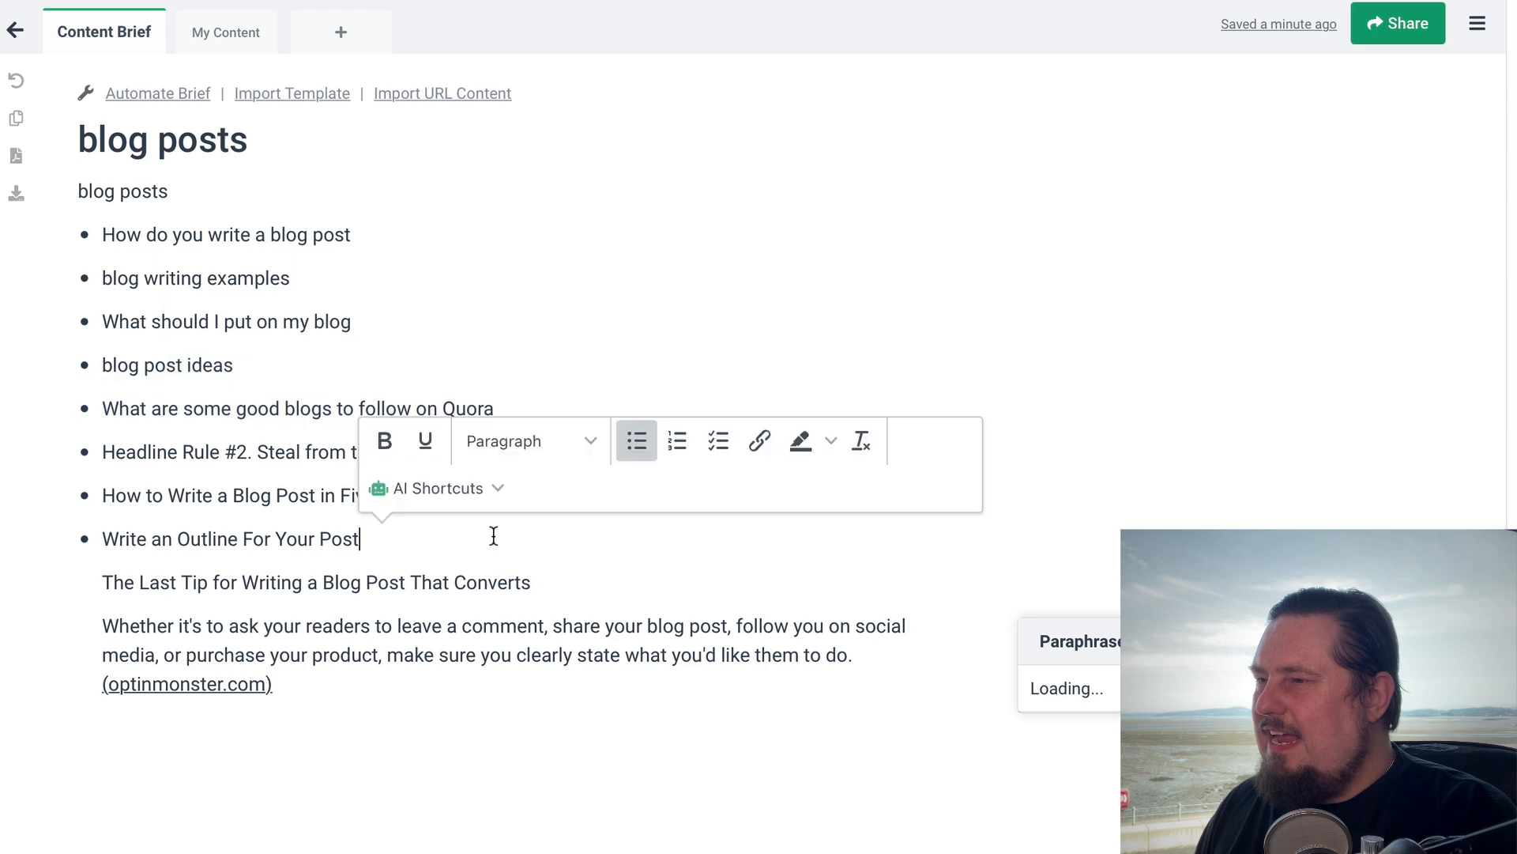
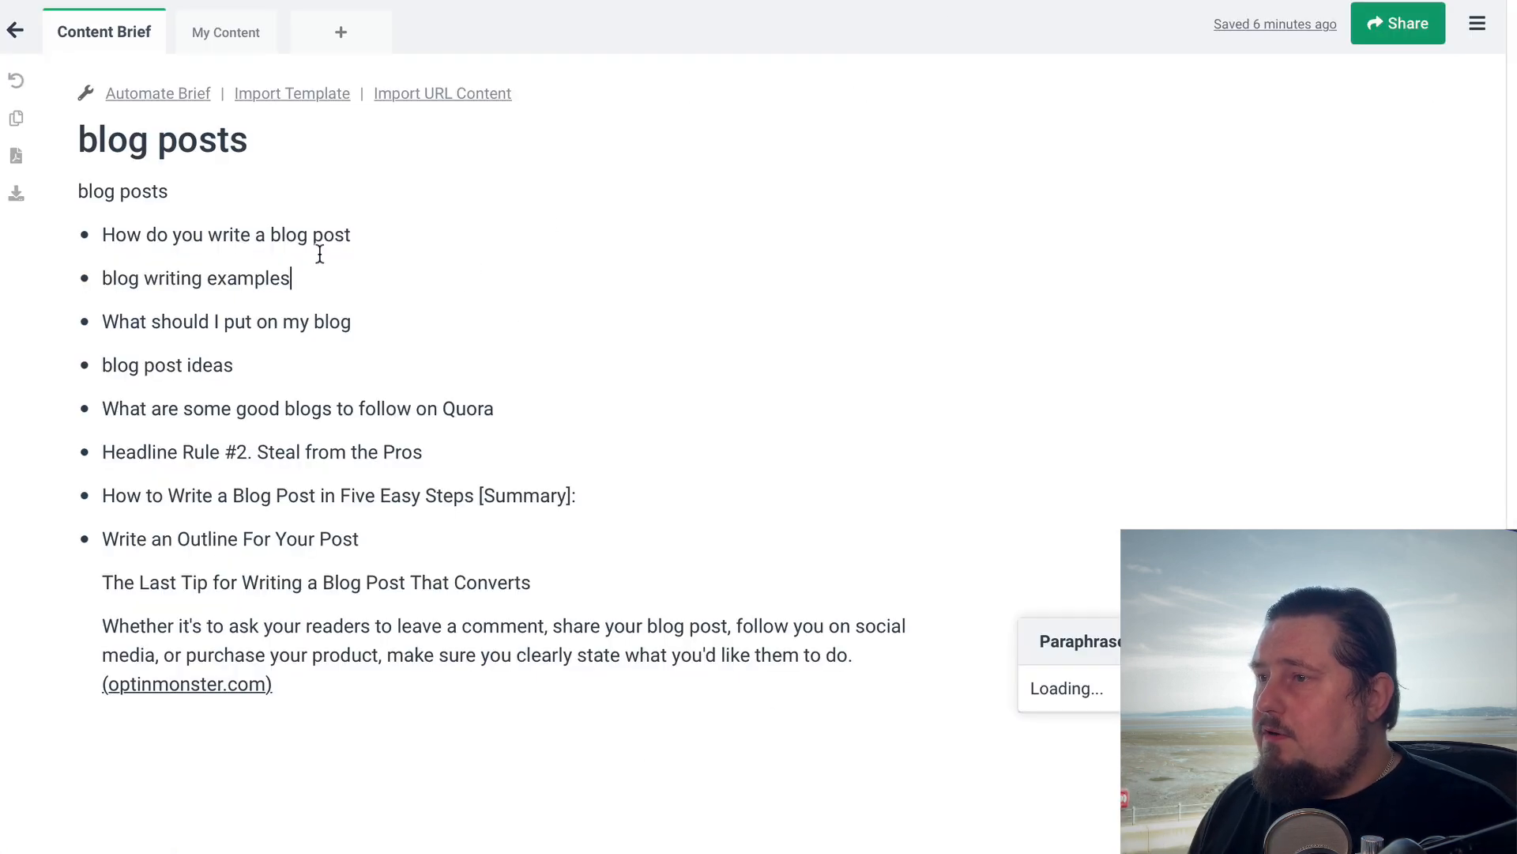
Review the opening outline headings, from "How do you write a blog post" to "What should I put on my blog"
left_click_drag(103, 230, 379, 242)
left_click(378, 248)
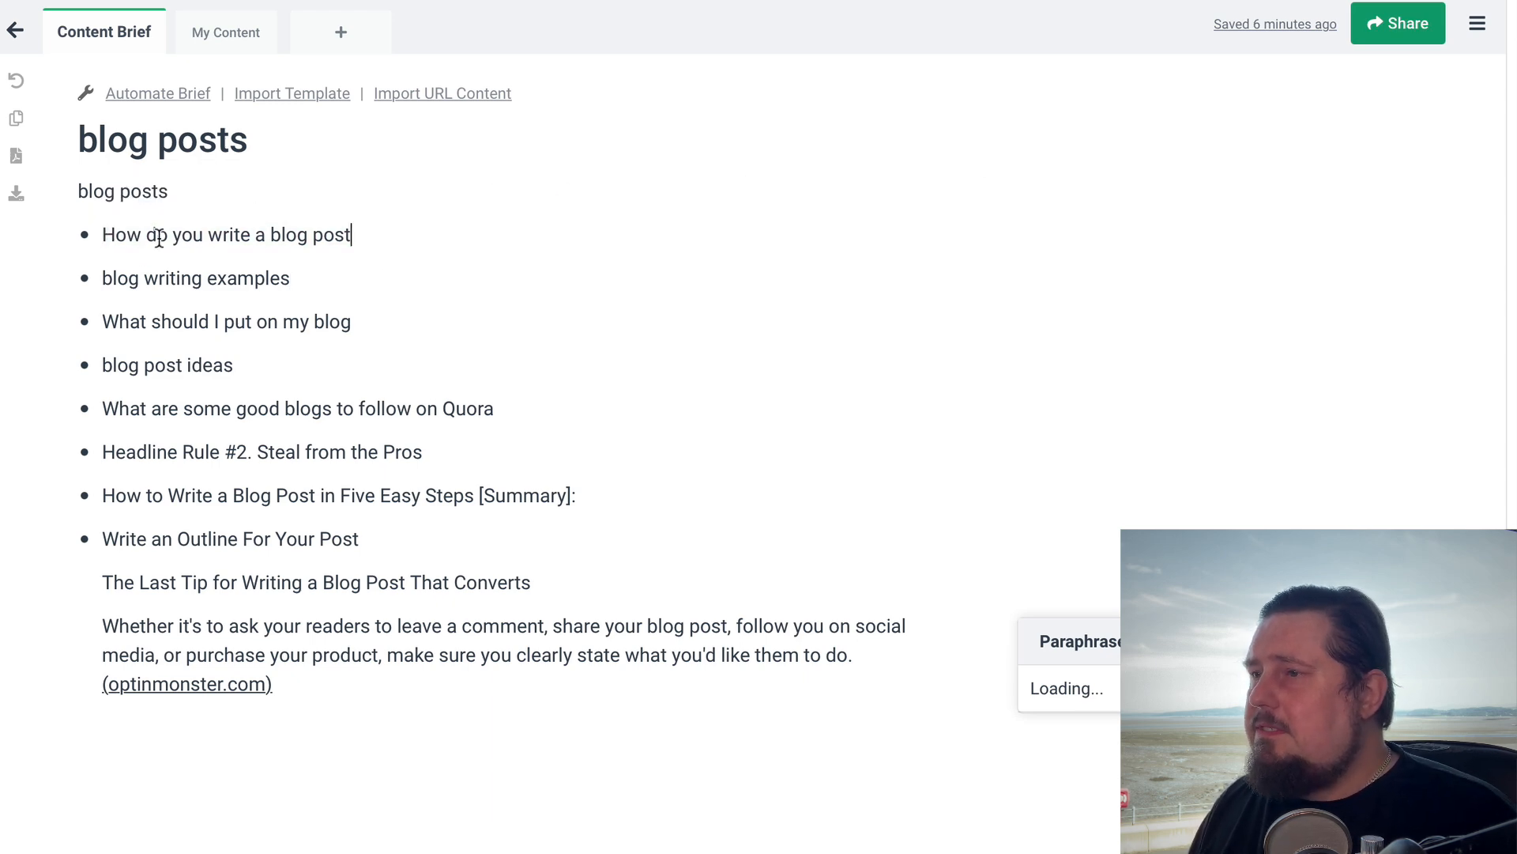
left_click_drag(116, 231, 355, 233)
left_click(345, 283)
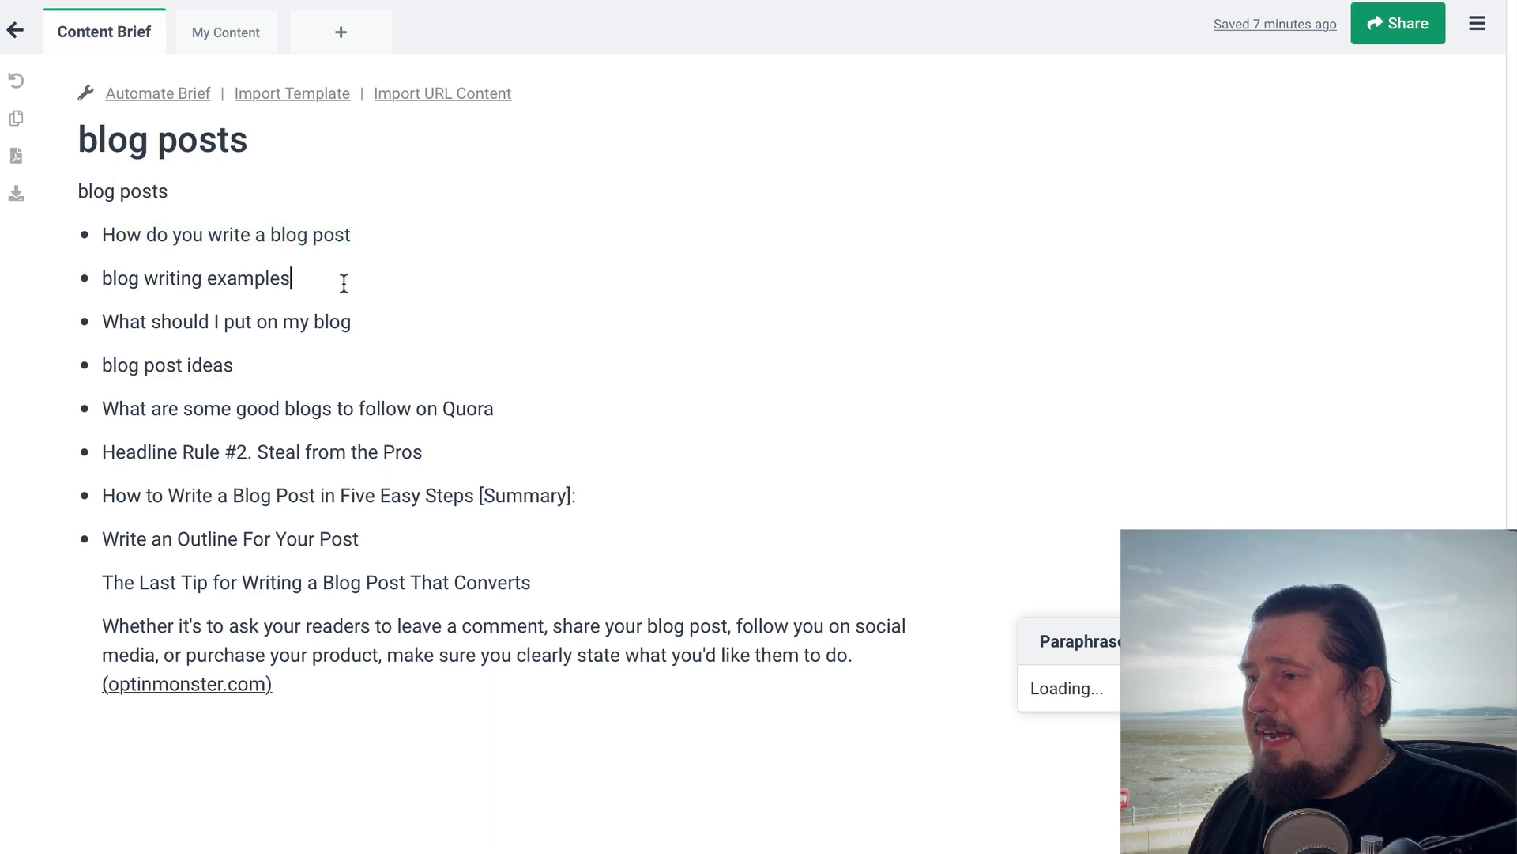
left_click_drag(102, 321, 356, 324)
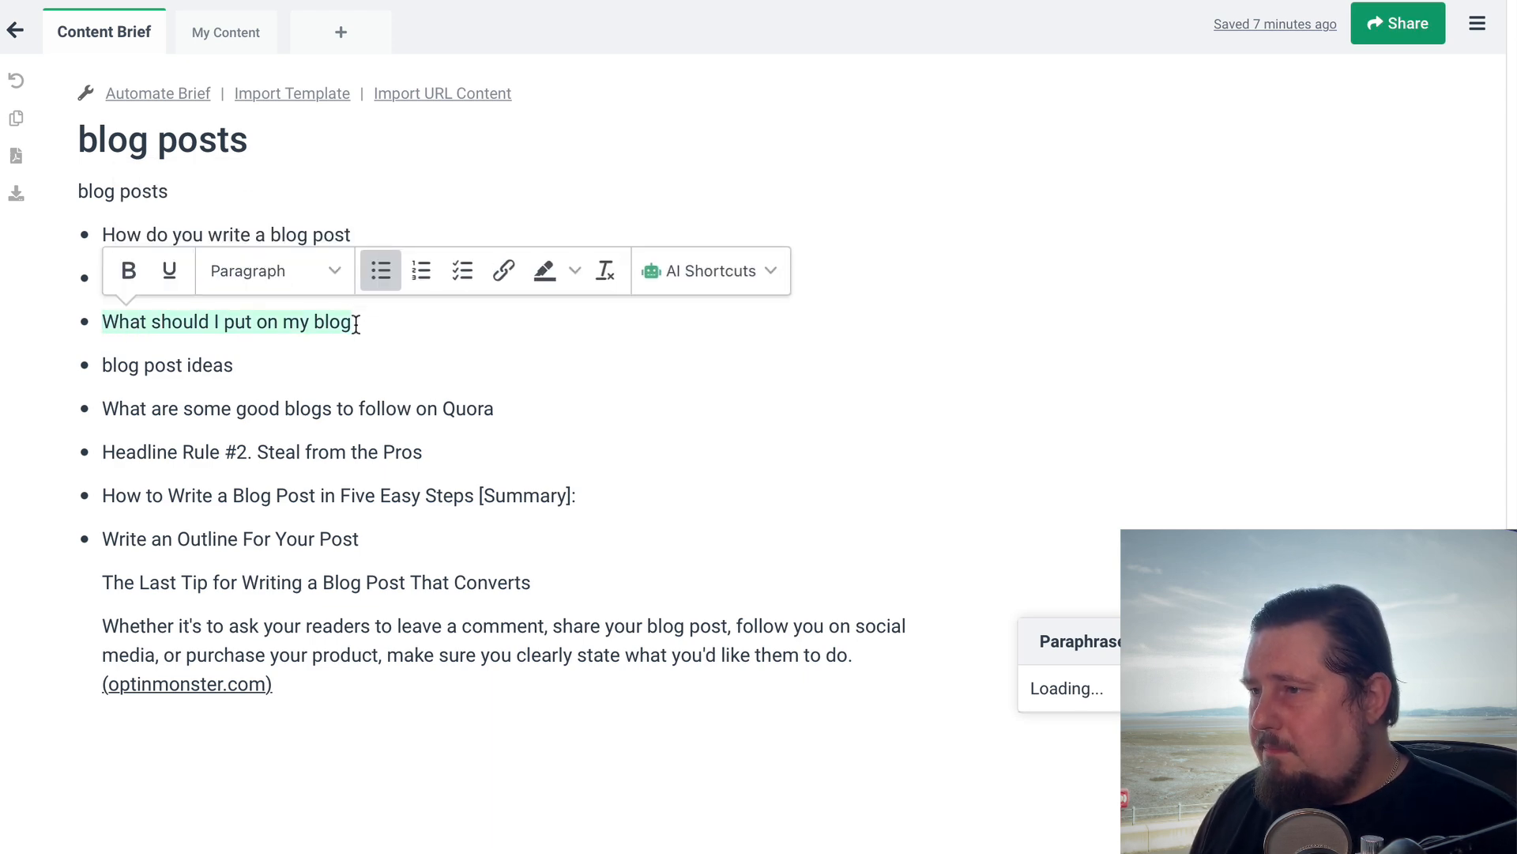
left_click(294, 355)
left_click_drag(355, 321, 103, 321)
key("Down")
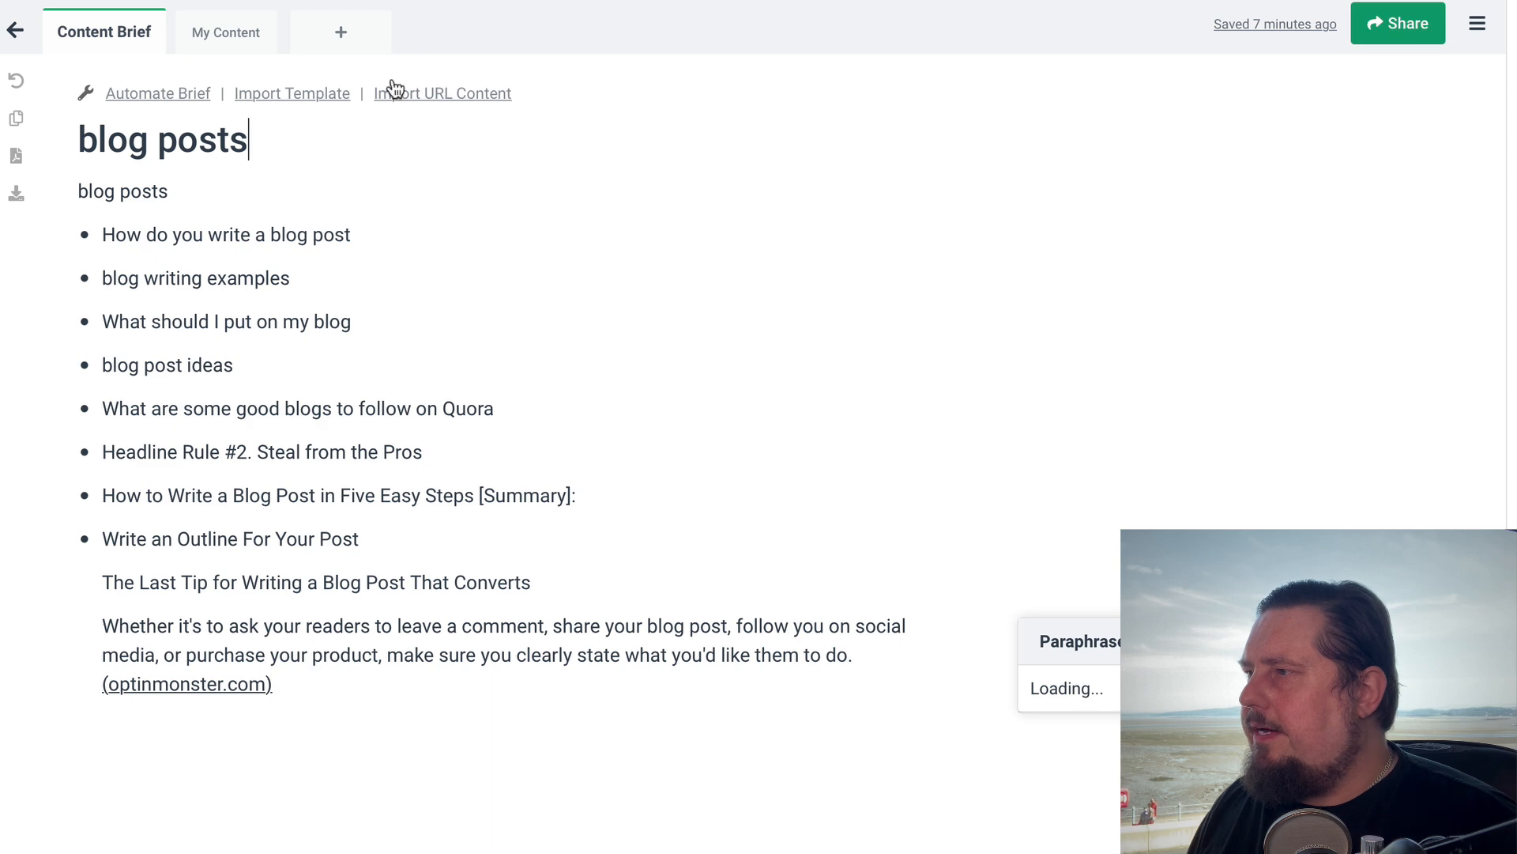
Change the brief's title to "blog post ideas"
left_click(88, 140)
left_click(272, 135)
key("BackSpace")
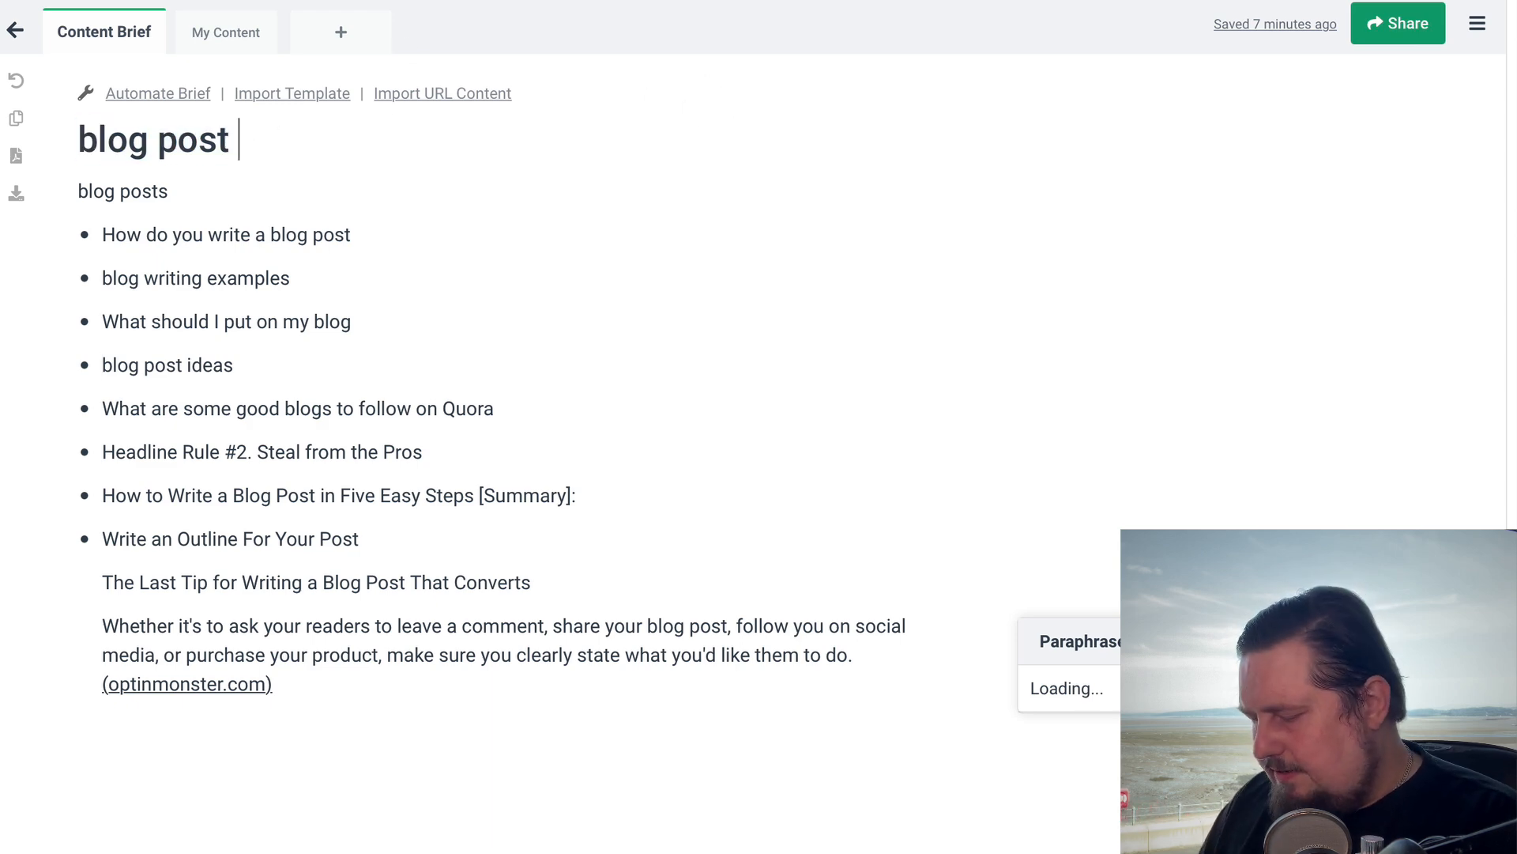
type("ideas")
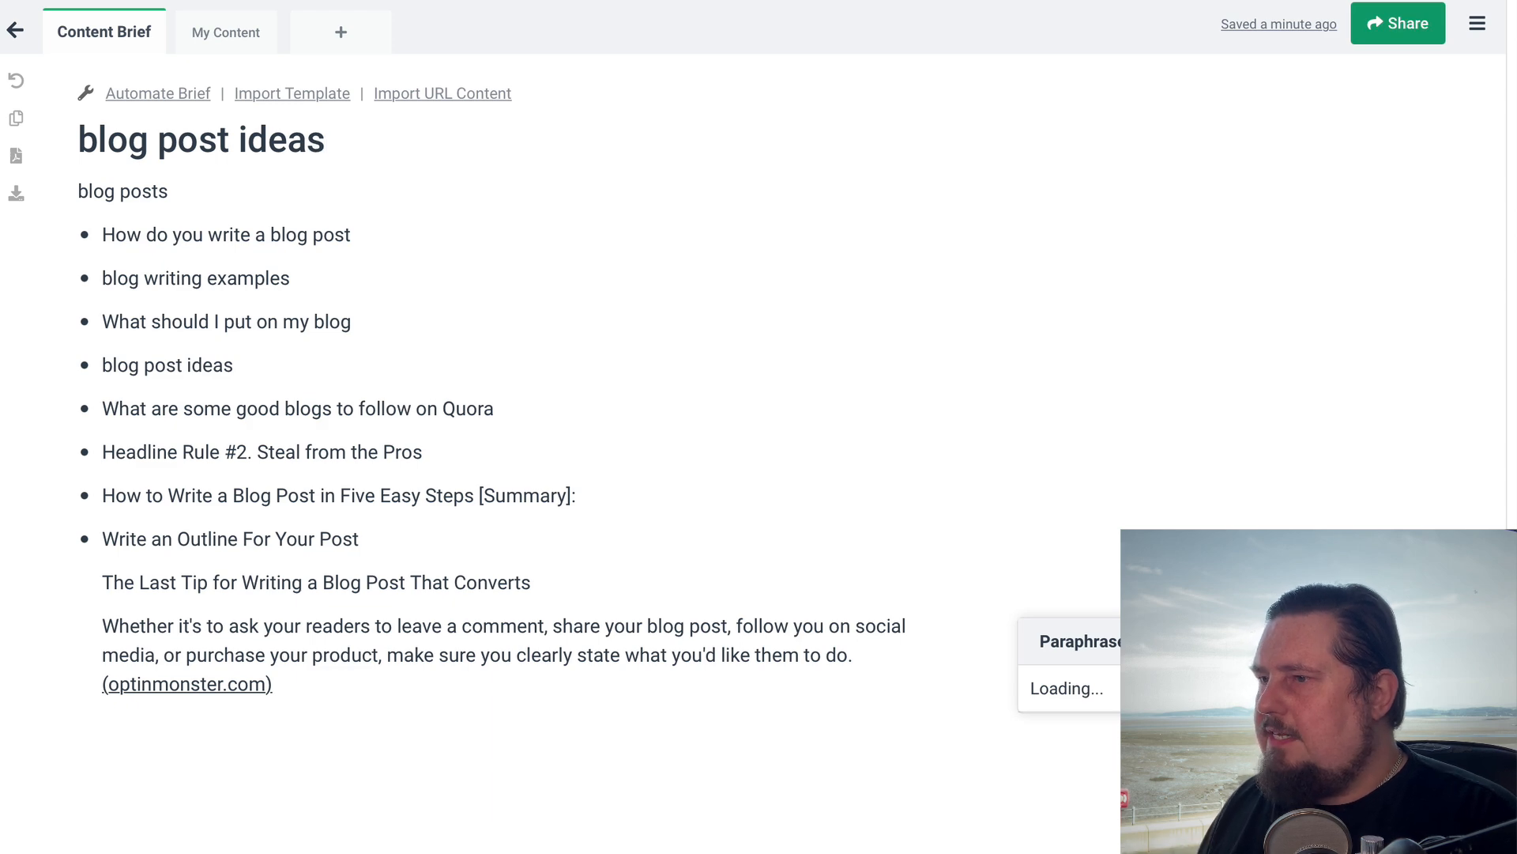
Copy the "blog post ideas" heading to the start of the outline as a sub-bullet above "How do you write a blog post"
left_click_drag(102, 364, 257, 366)
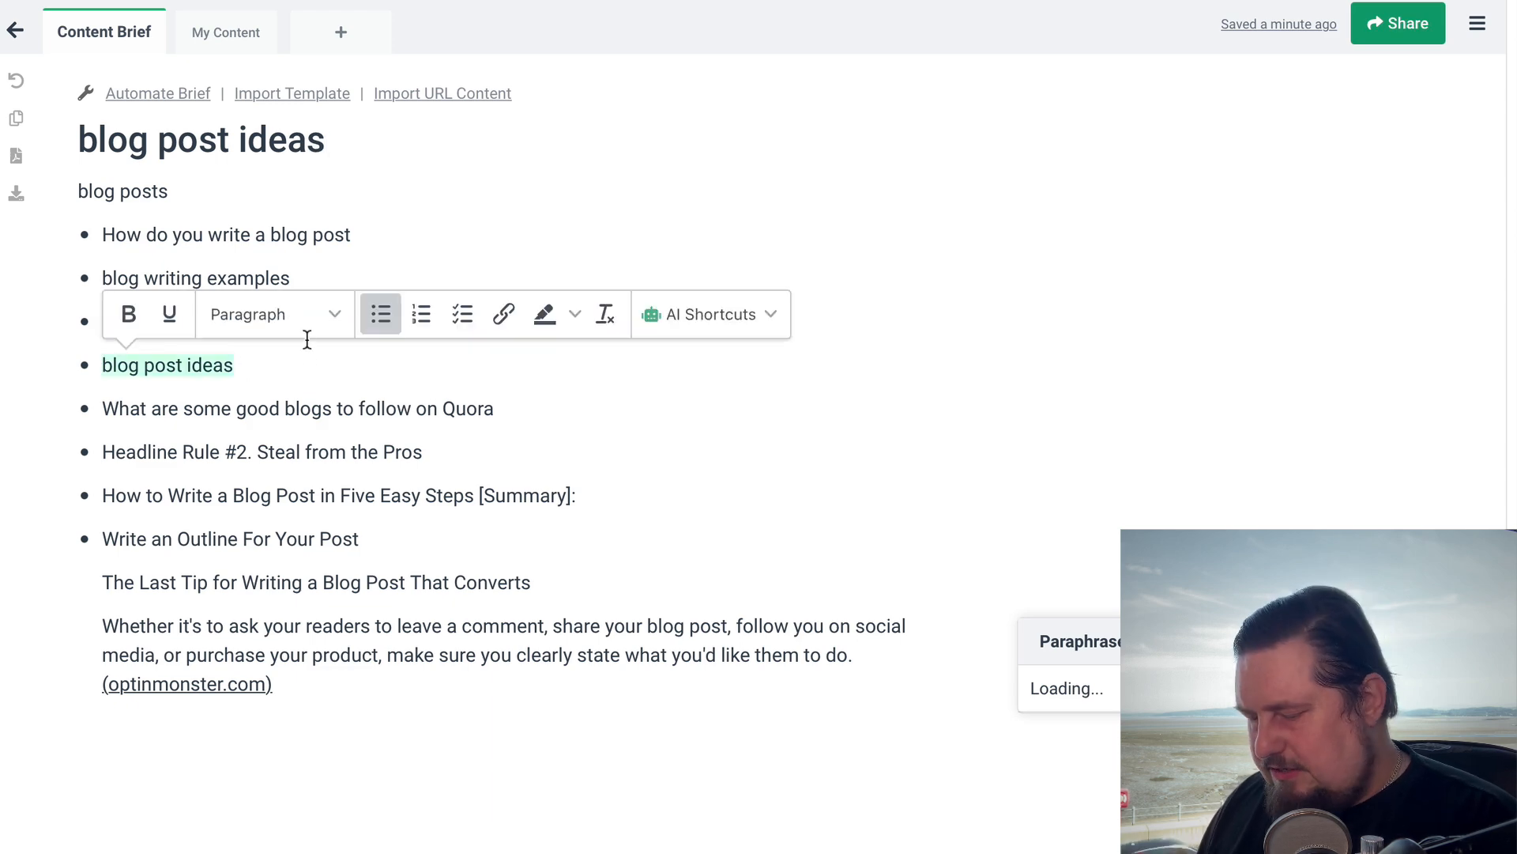
key("ctrl+c")
left_click(101, 234)
key("ctrl+v")
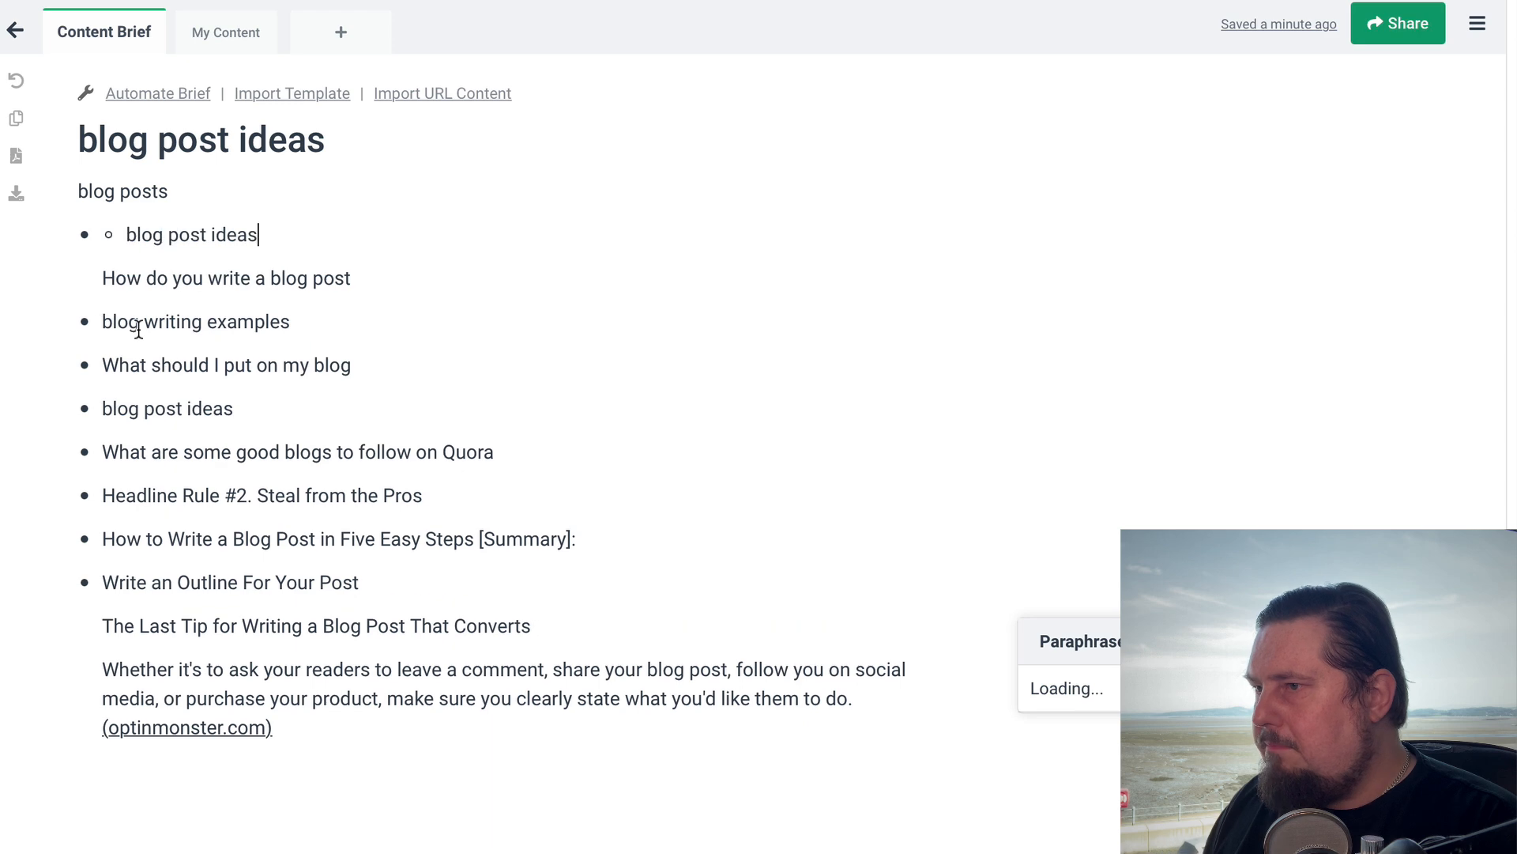
key("Return")
key("BackSpace")
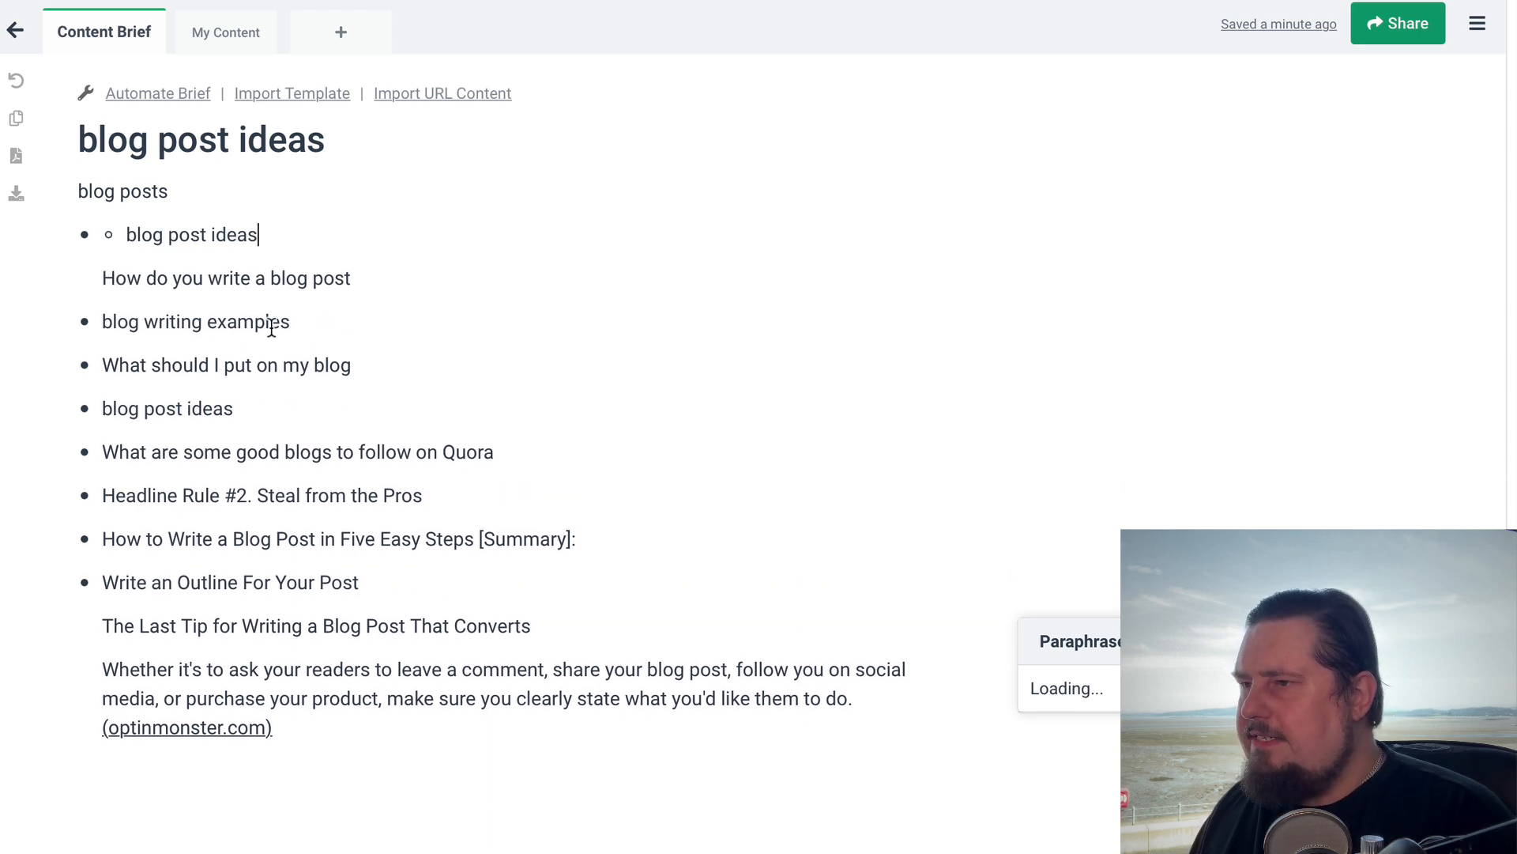
left_click_drag(248, 353, 283, 351)
left_click(290, 415)
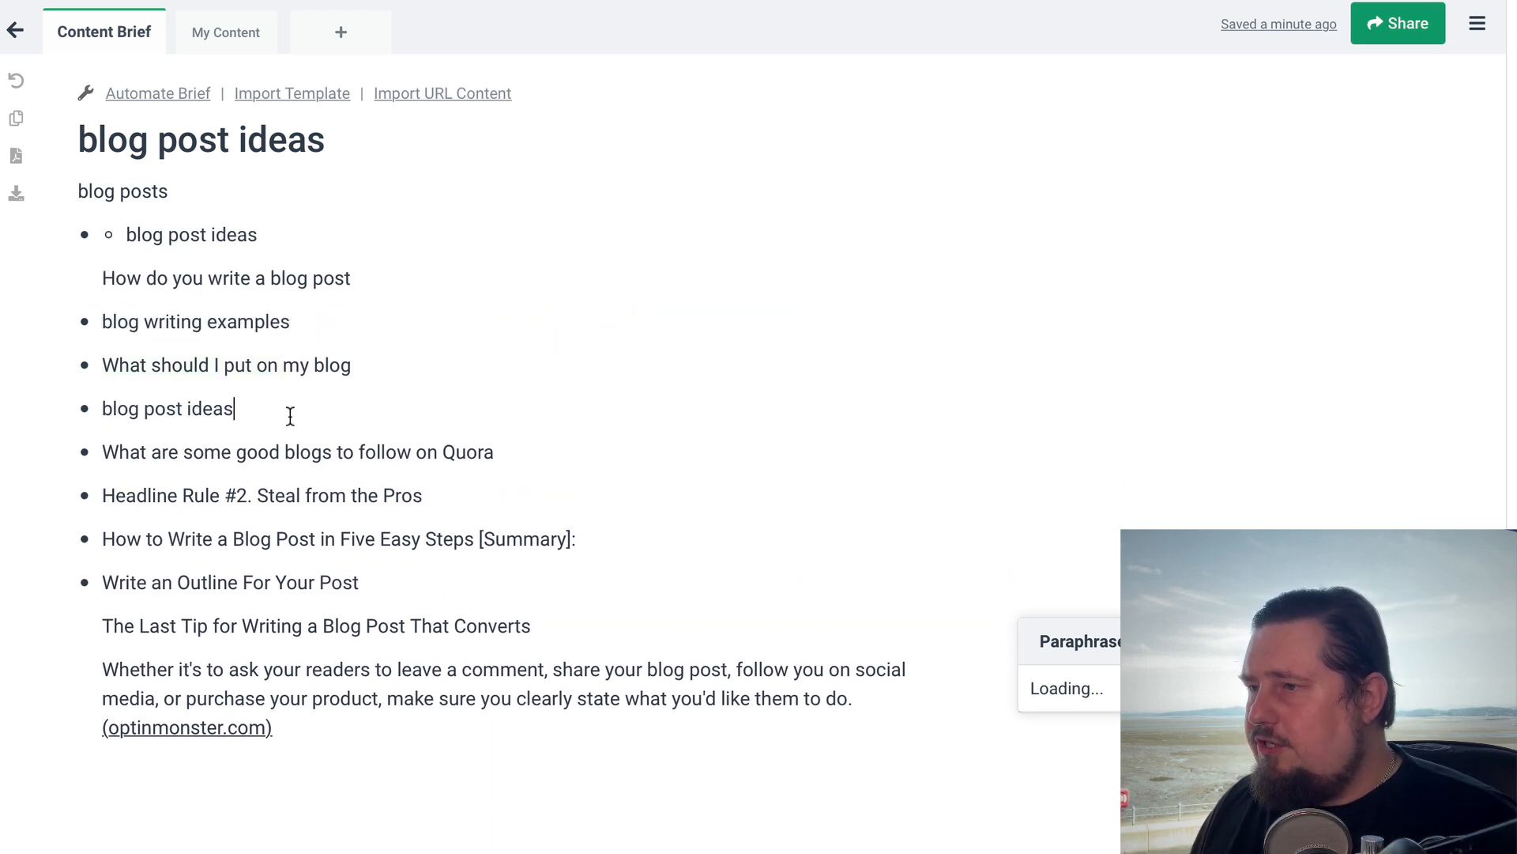
left_click(279, 228)
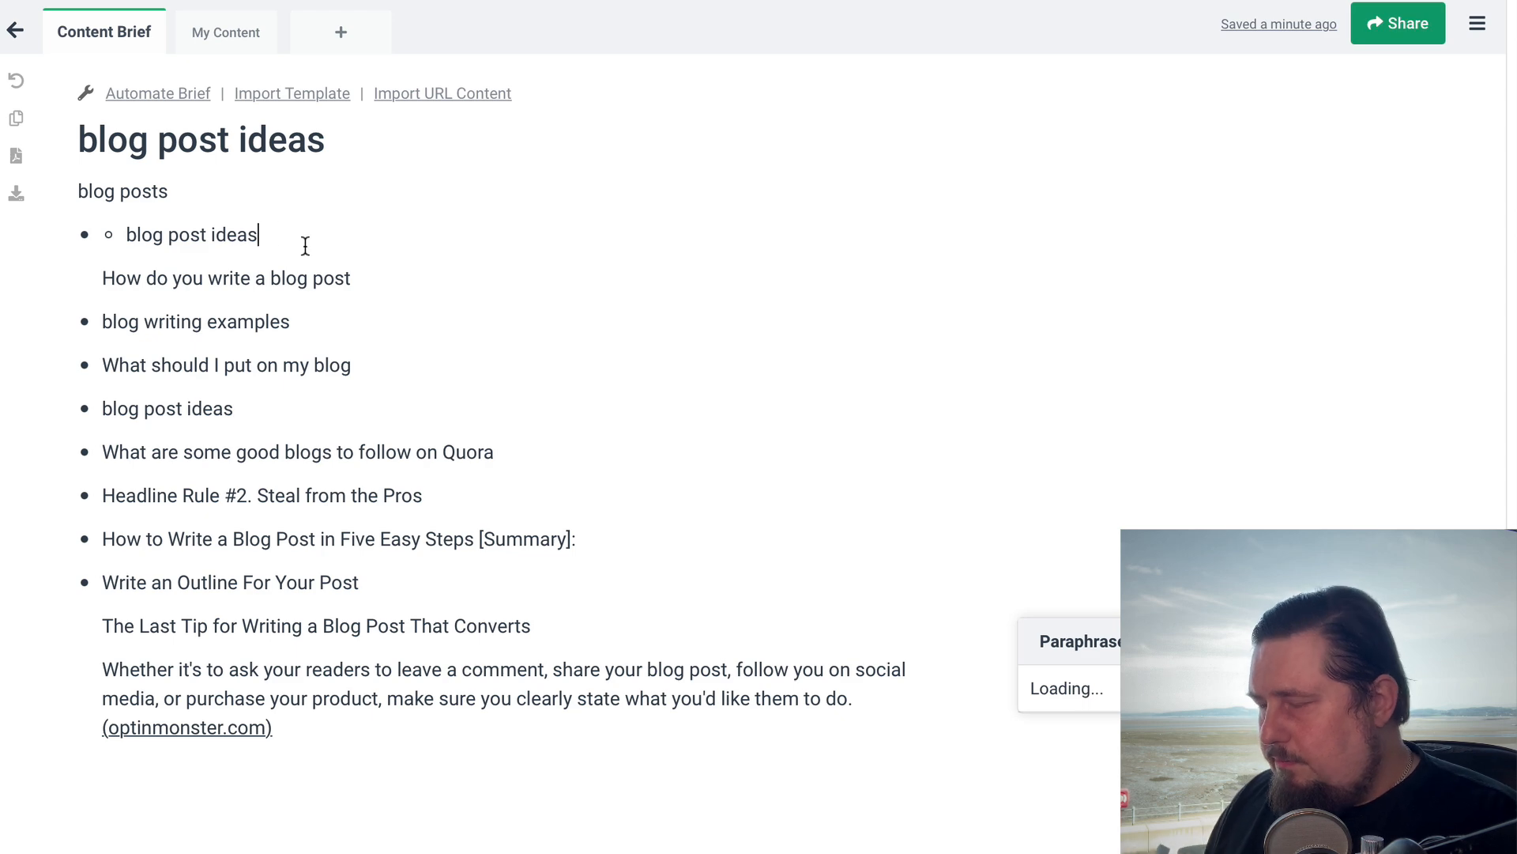
key("Return")
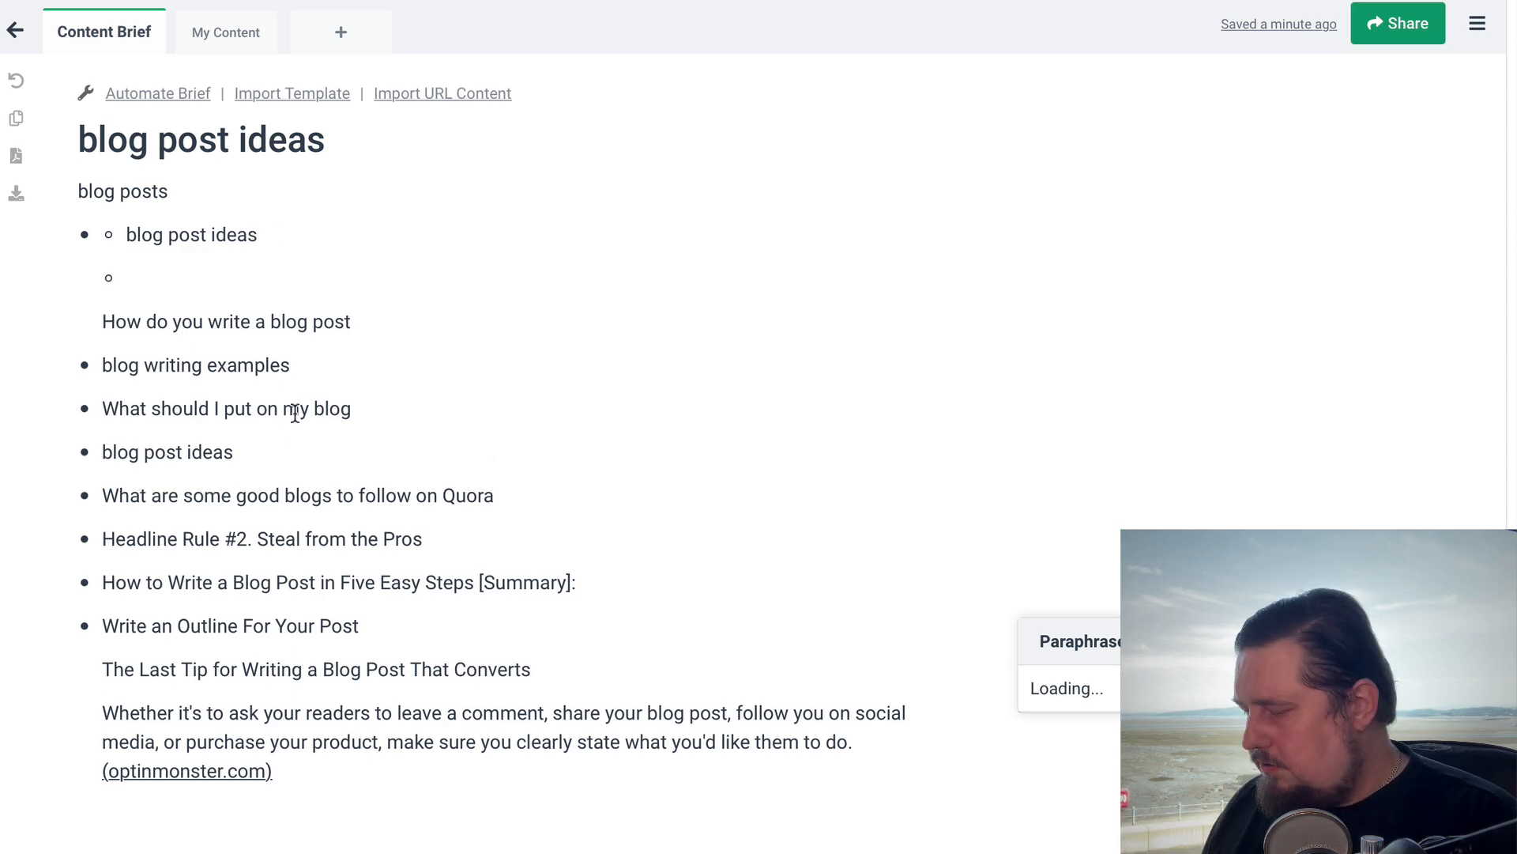
key("BackSpace")
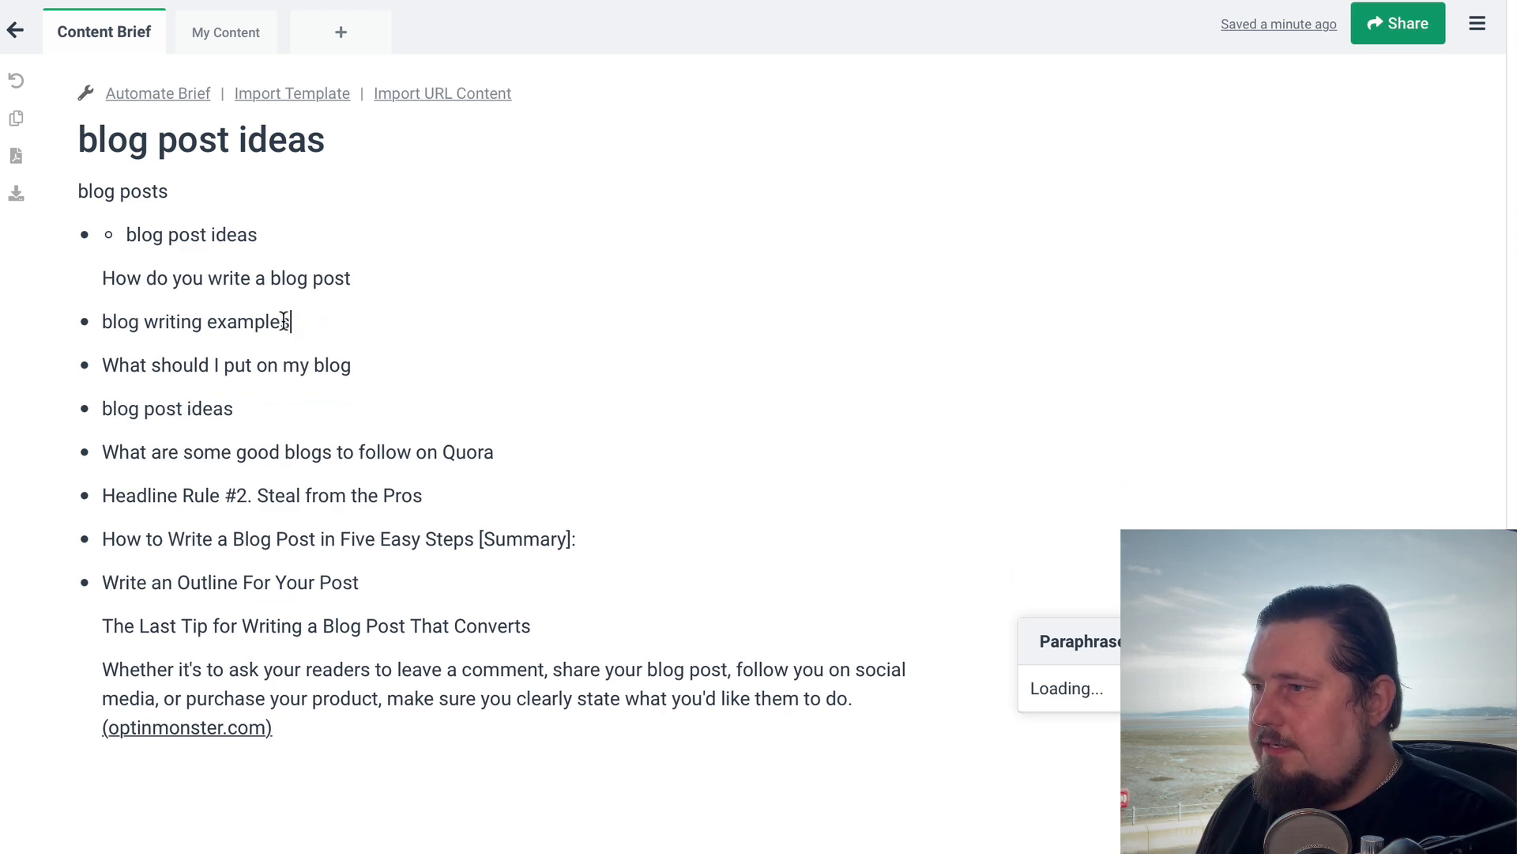
Move "blog writing examples" out of the main list and nest it beneath the first "blog post ideas" bullet
left_click_drag(290, 321, 94, 325)
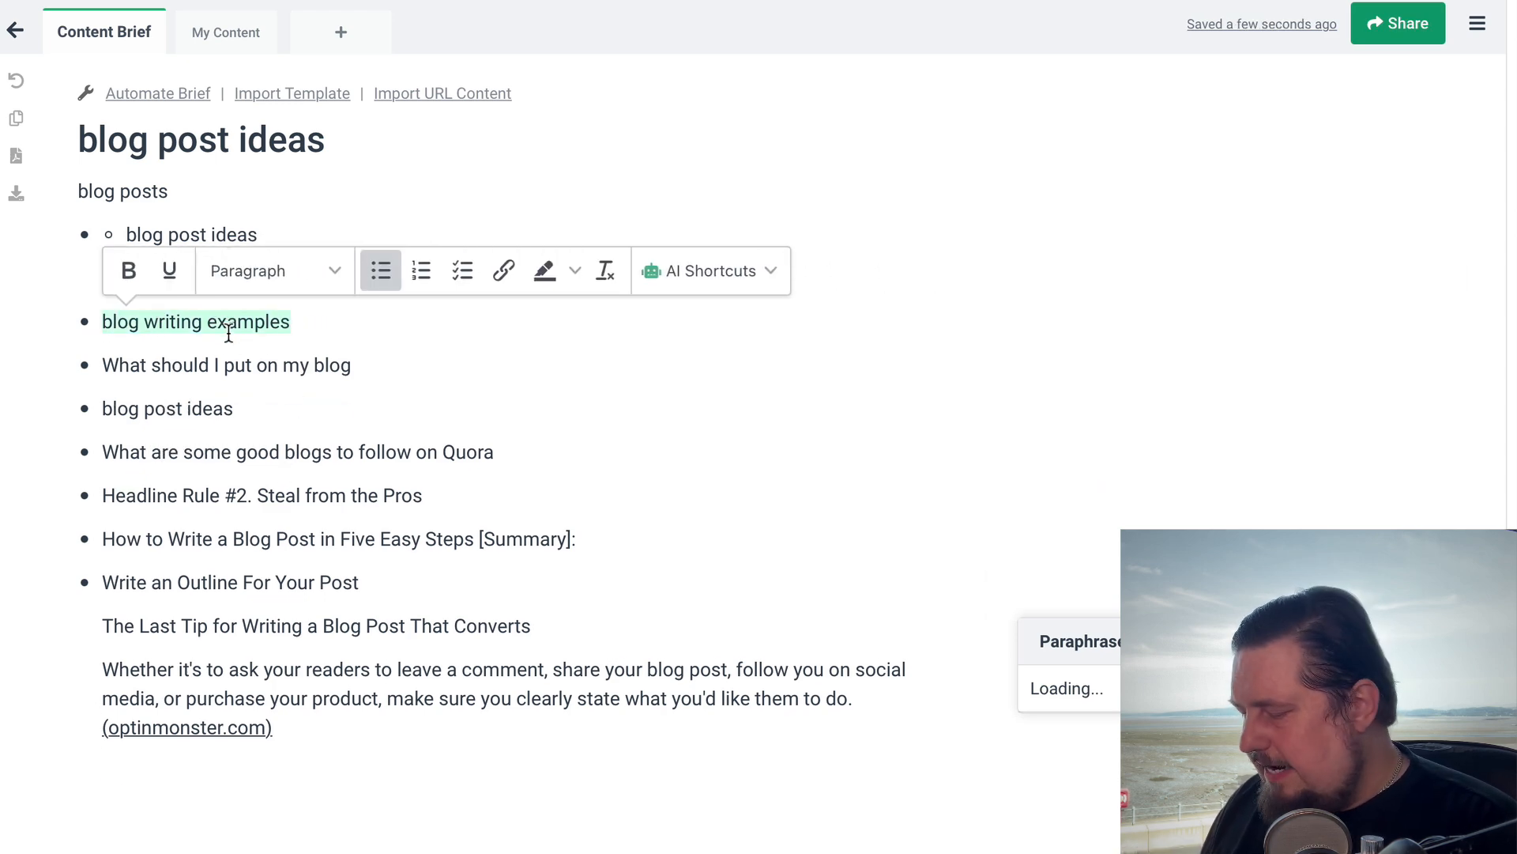
key("ctrl+v")
key("BackSpace")
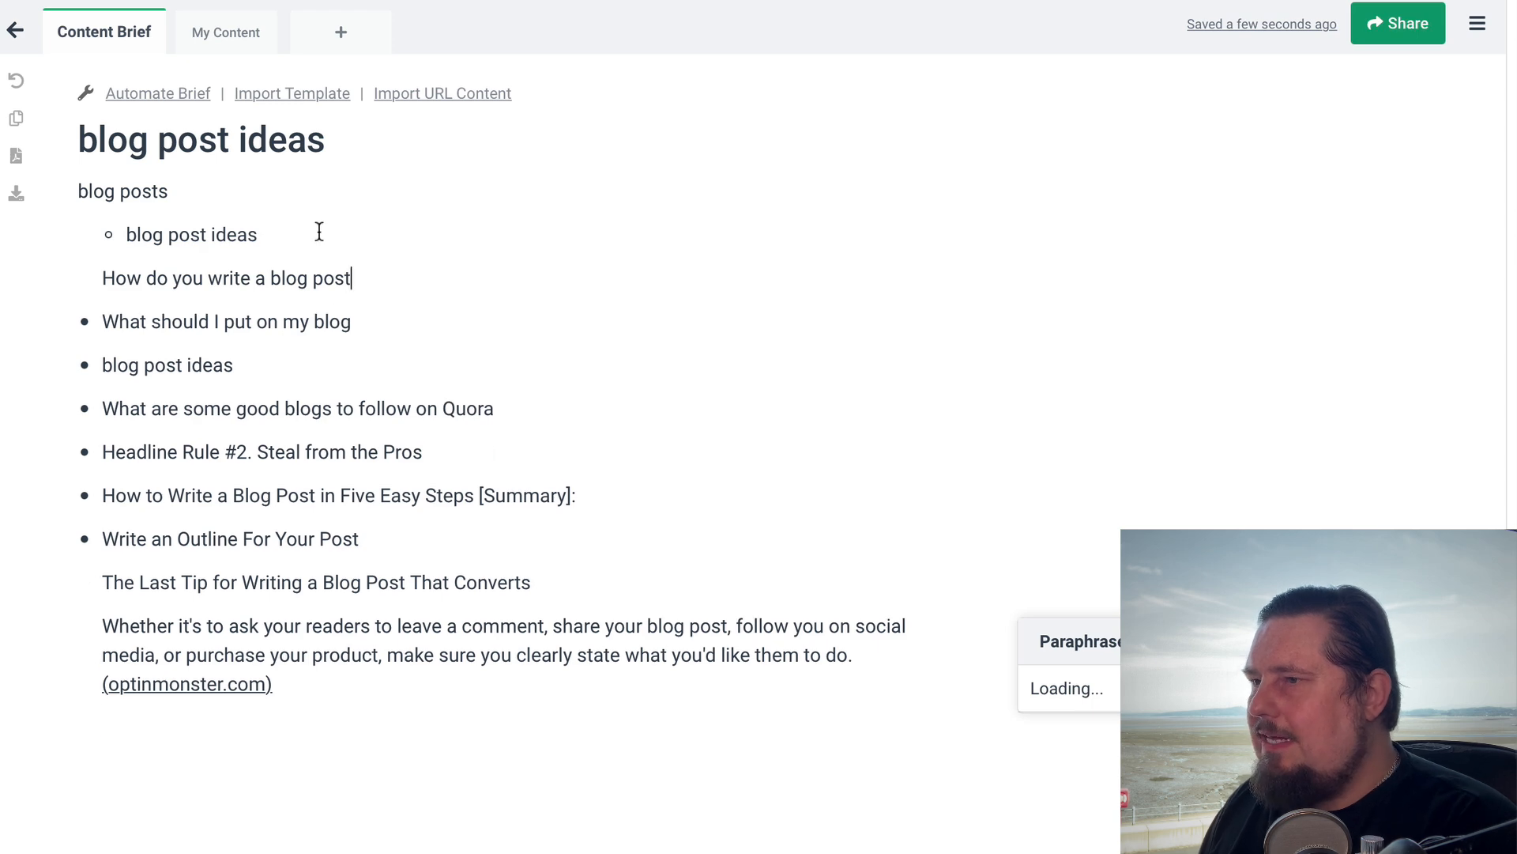
key("Up")
key("Return")
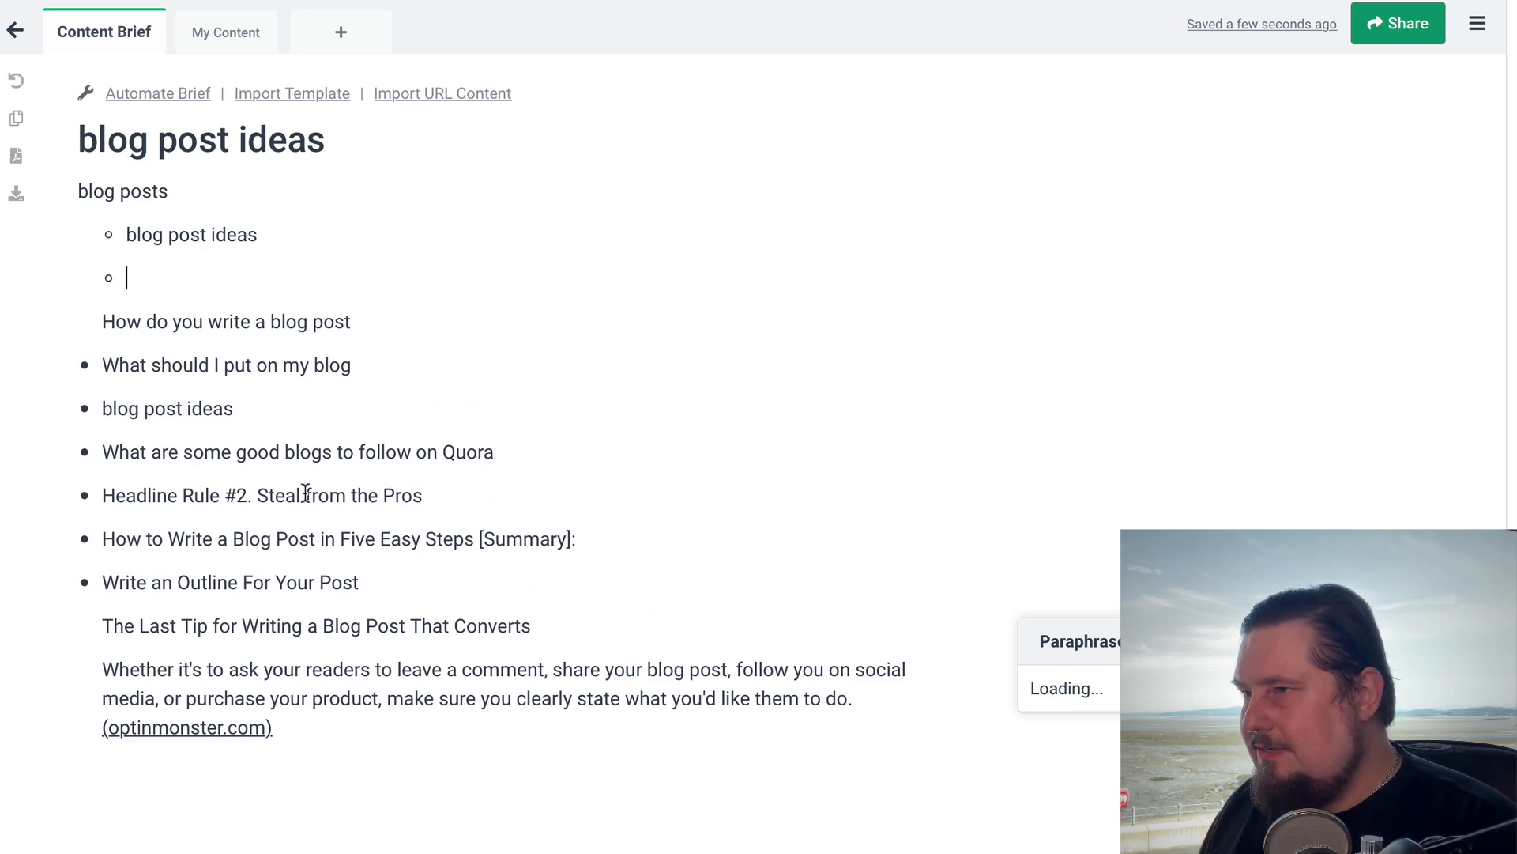
type("blog writing examples")
key("Return")
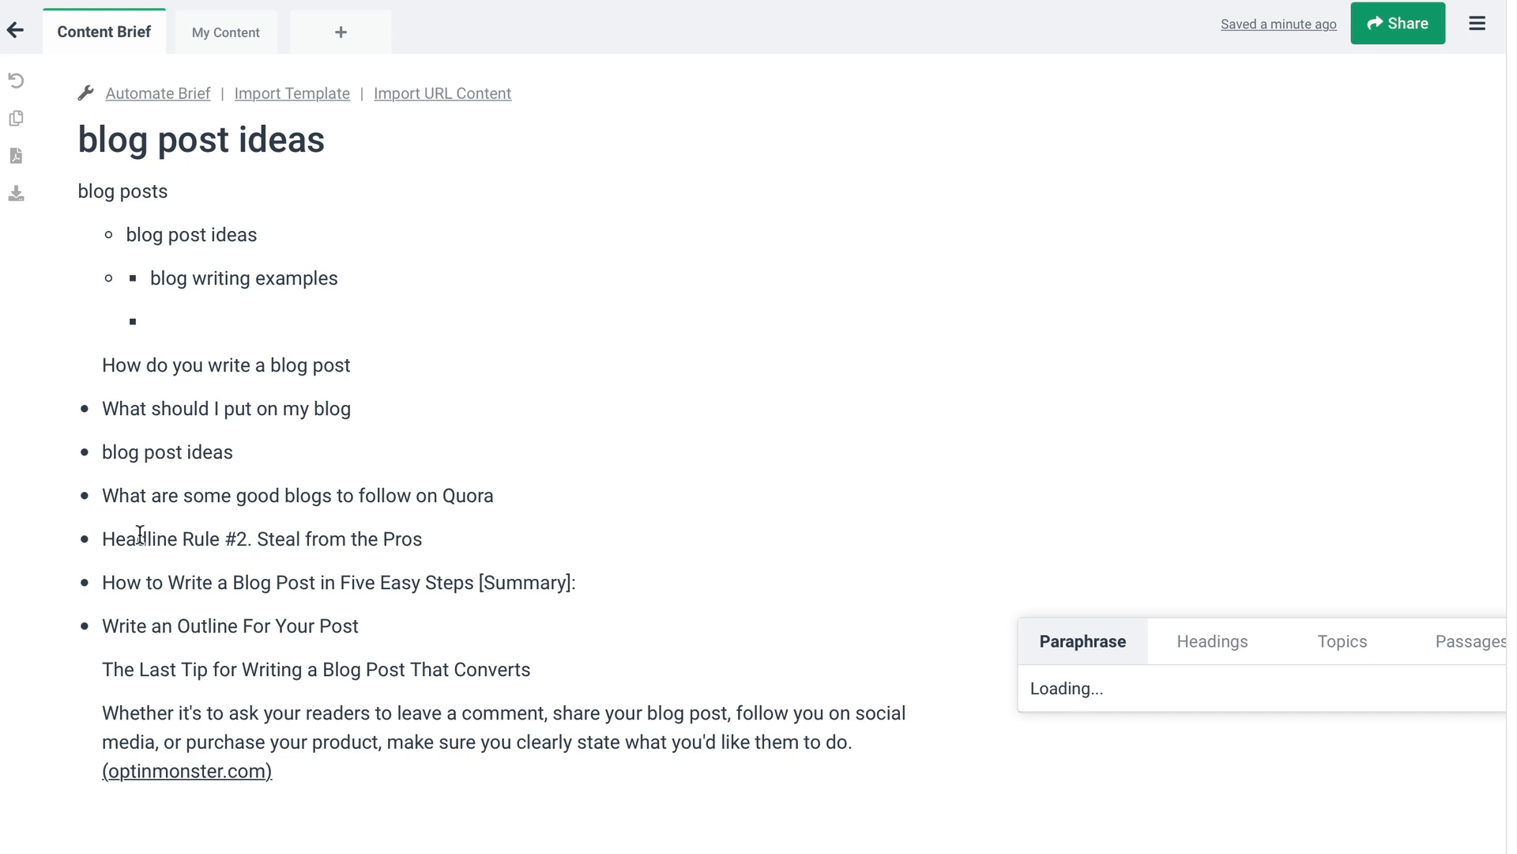
Copy "Headline Rule #2. Steal from the Pros" and "Write an Outline For Your Post" as nested bullets beneath "blog writing examples"
left_click_drag(102, 538, 444, 537)
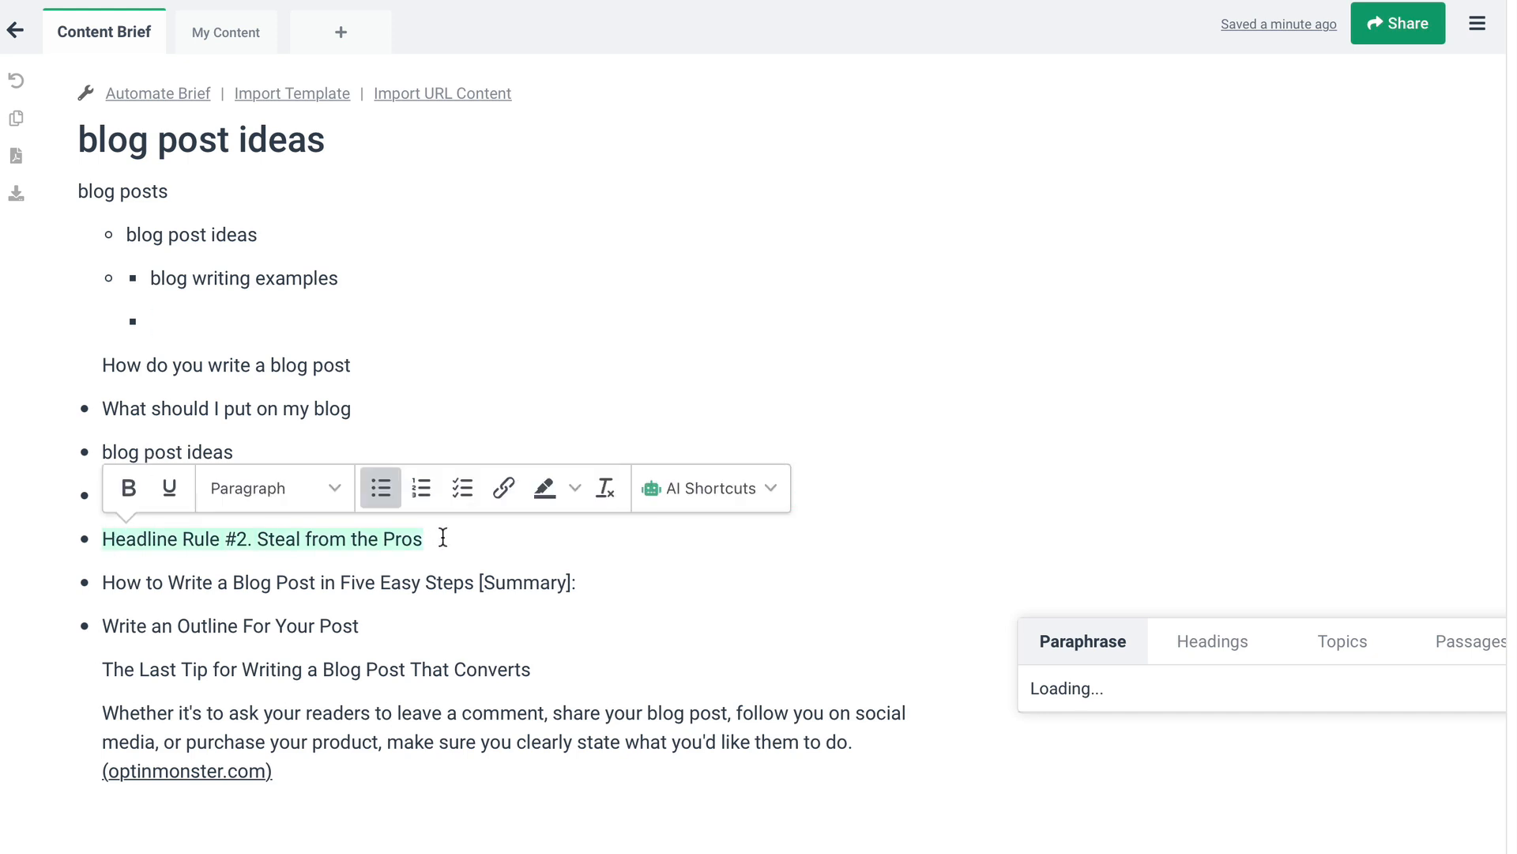
key("ctrl+c")
left_click(268, 322)
key("ctrl+v")
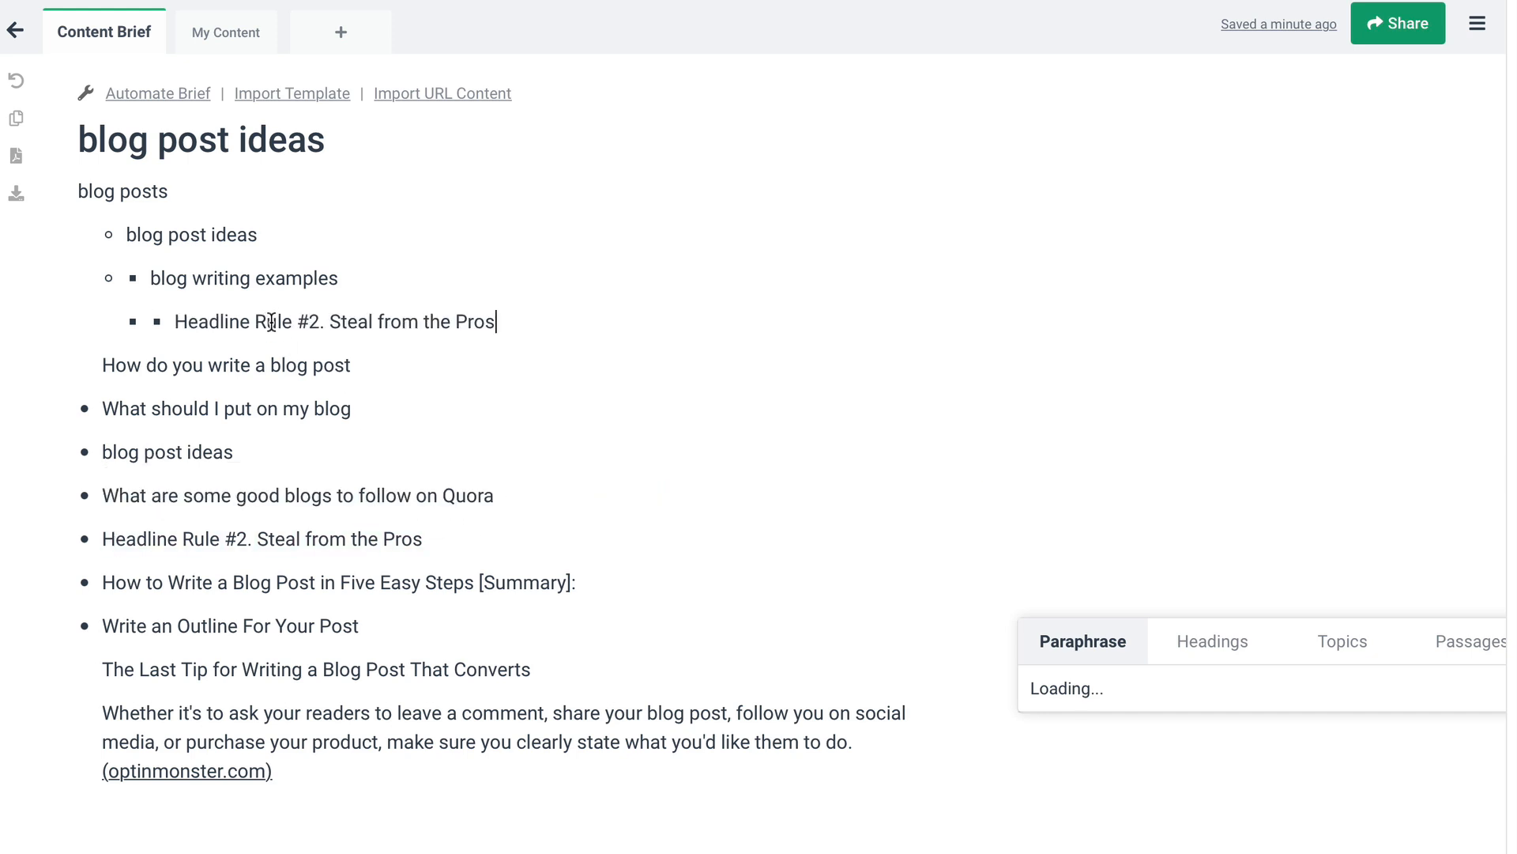
key("Return")
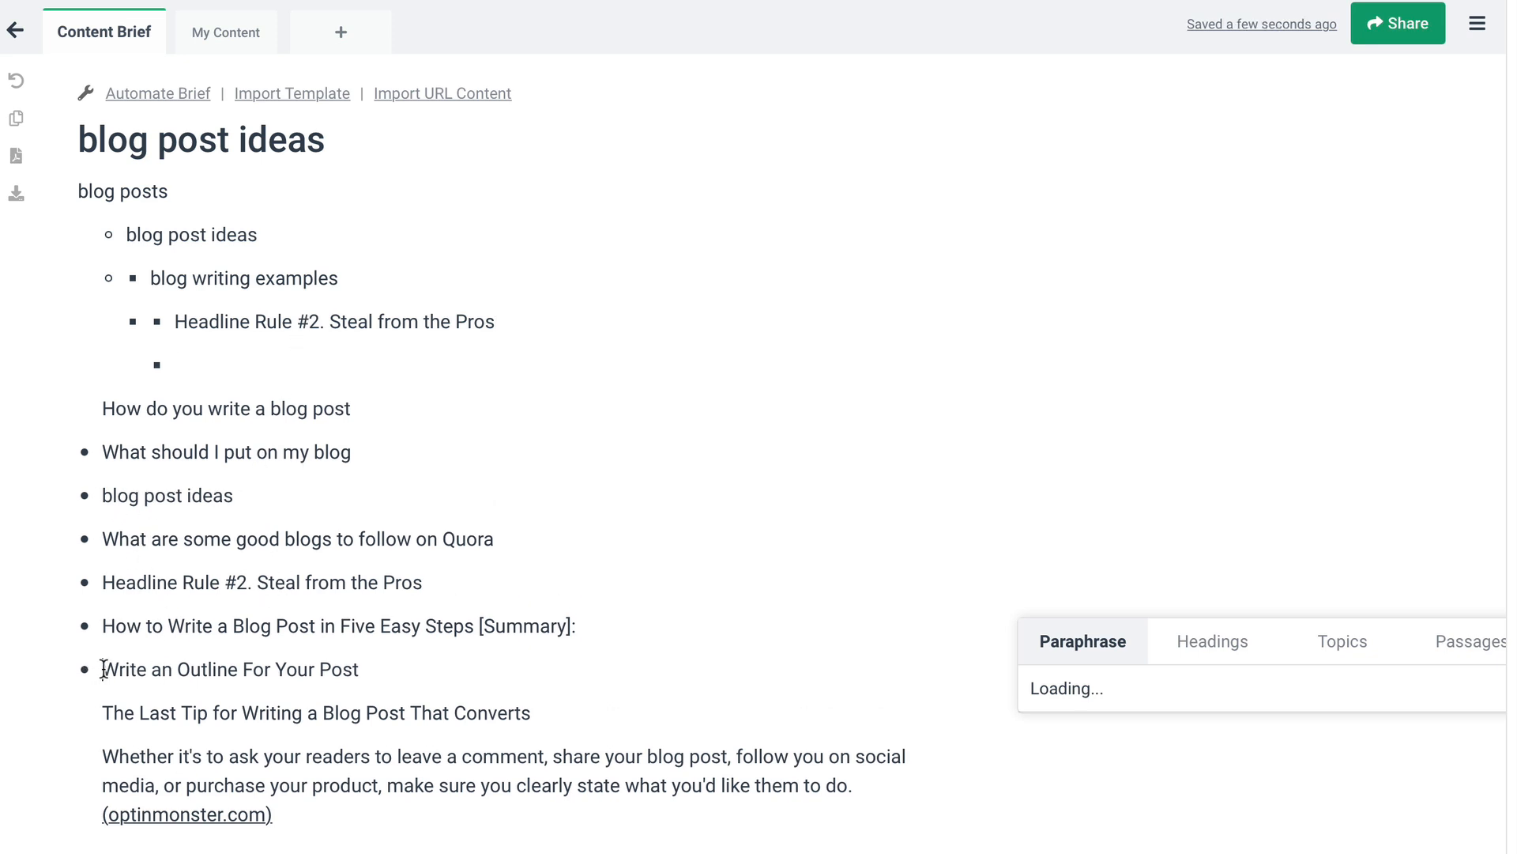
left_click_drag(104, 668, 432, 664)
left_click(279, 354)
key("ctrl+v")
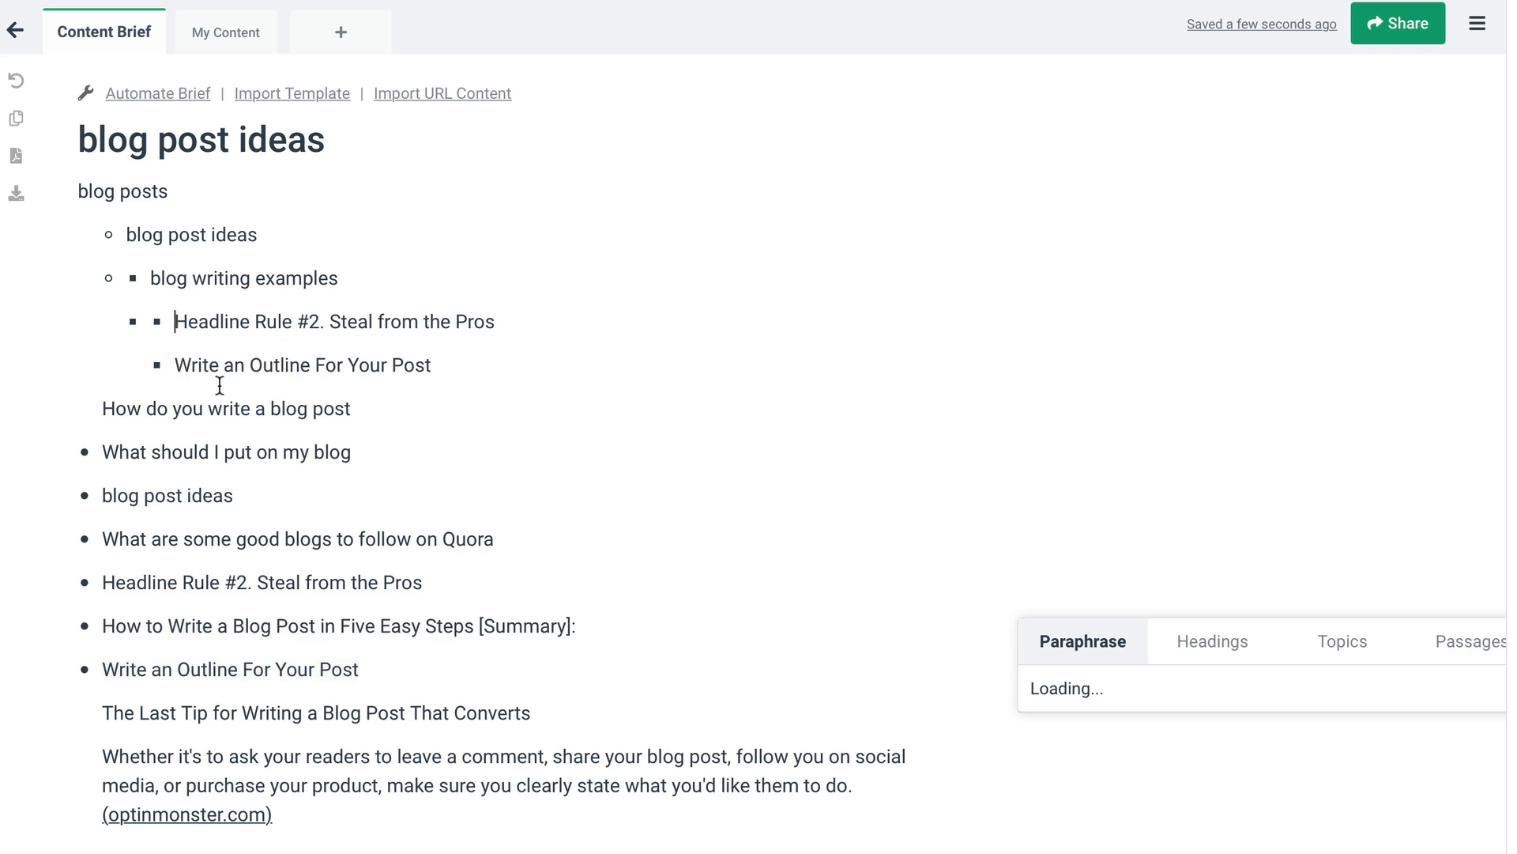
Add a nested bullet reading "keyword research" above the copied "Headline Rule #2. Steal from the Pros"
key("Return")
type("ke")
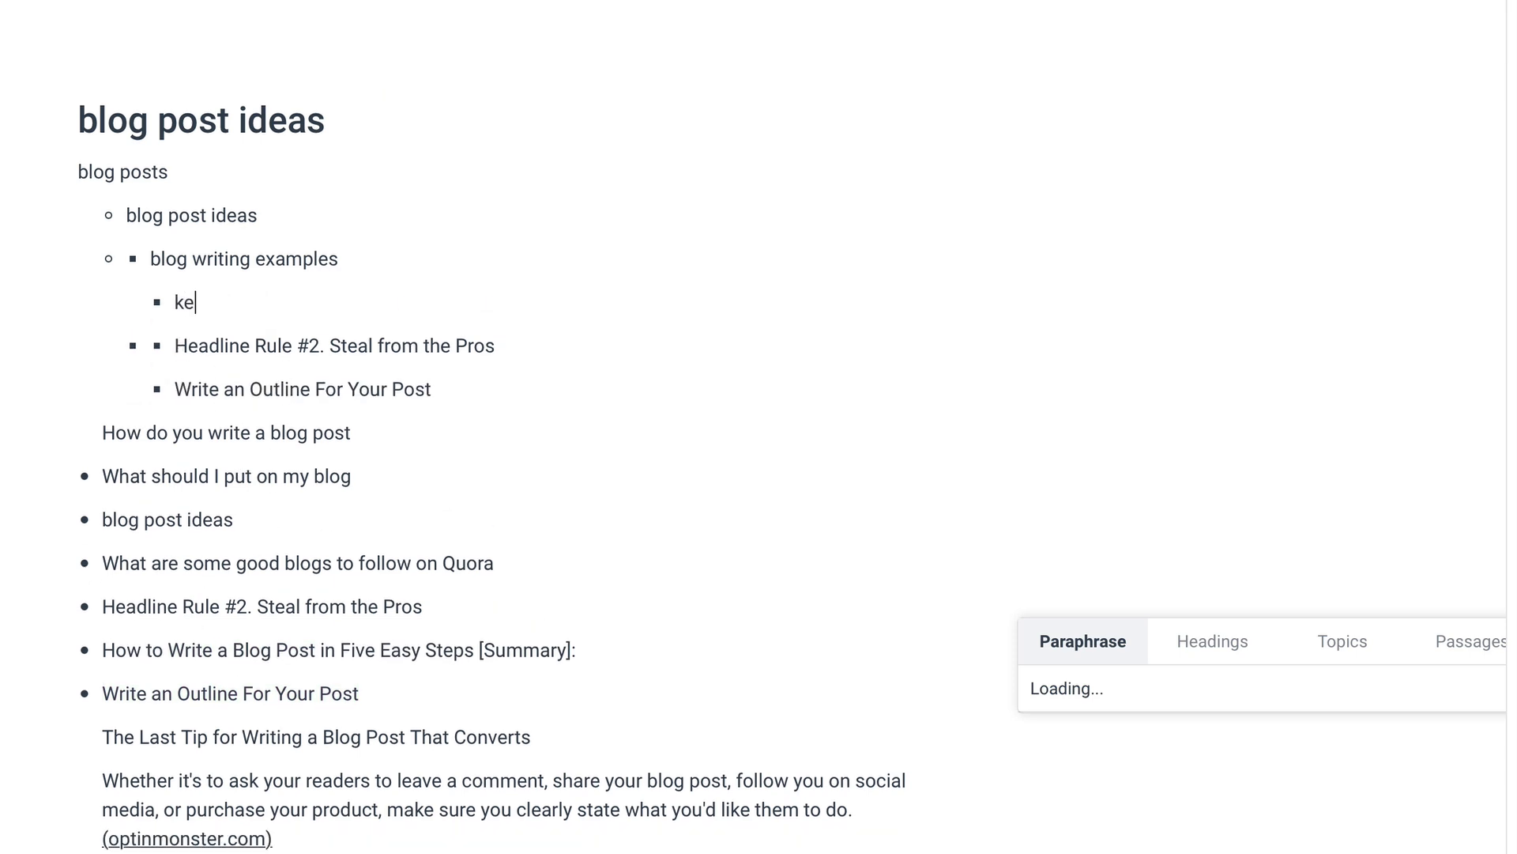
type("yword research")
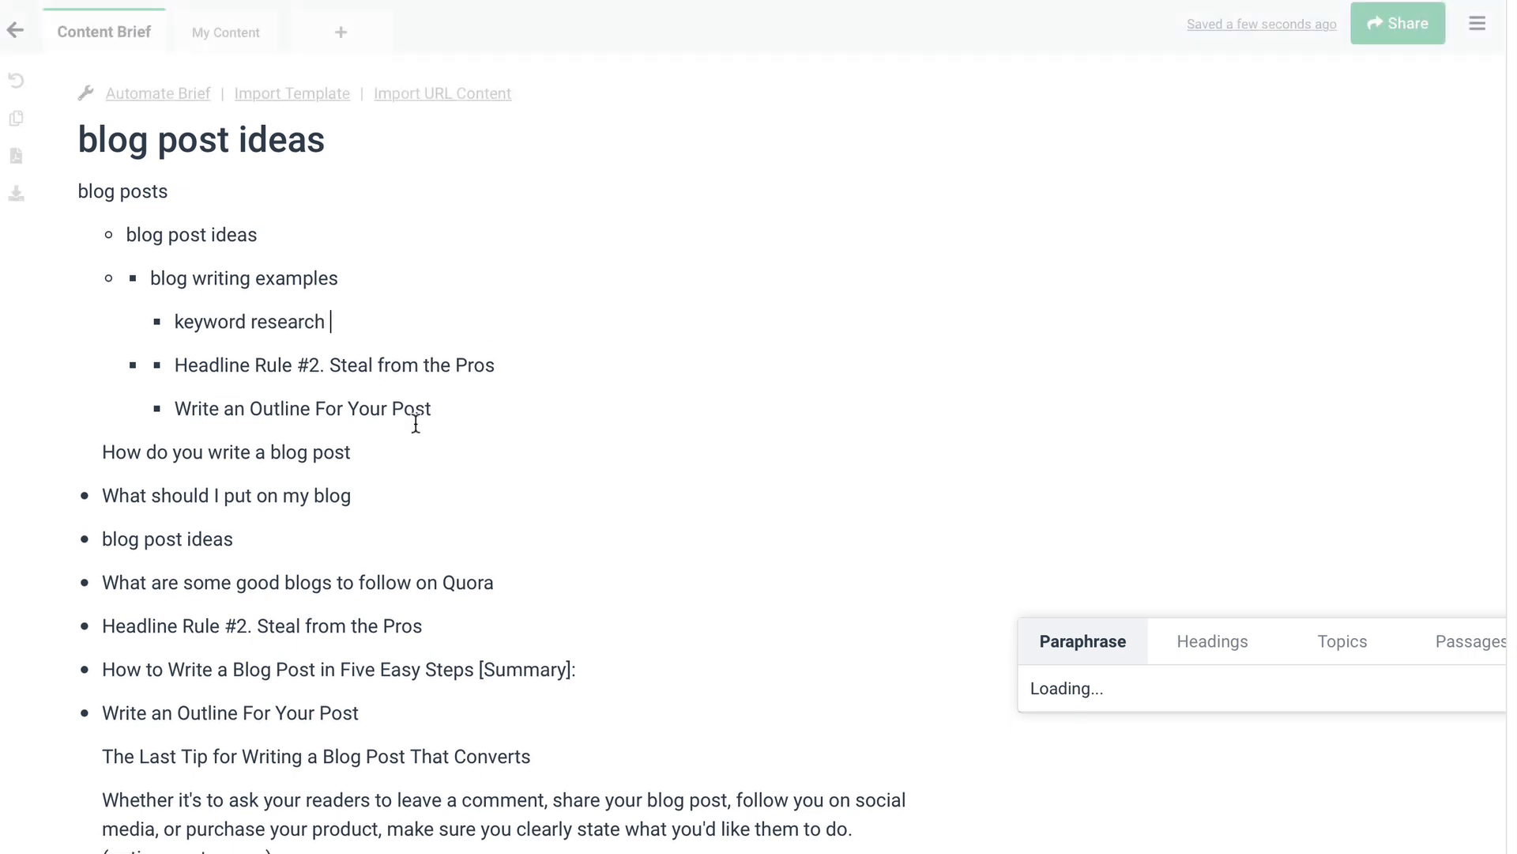
left_click(457, 408)
key("Return")
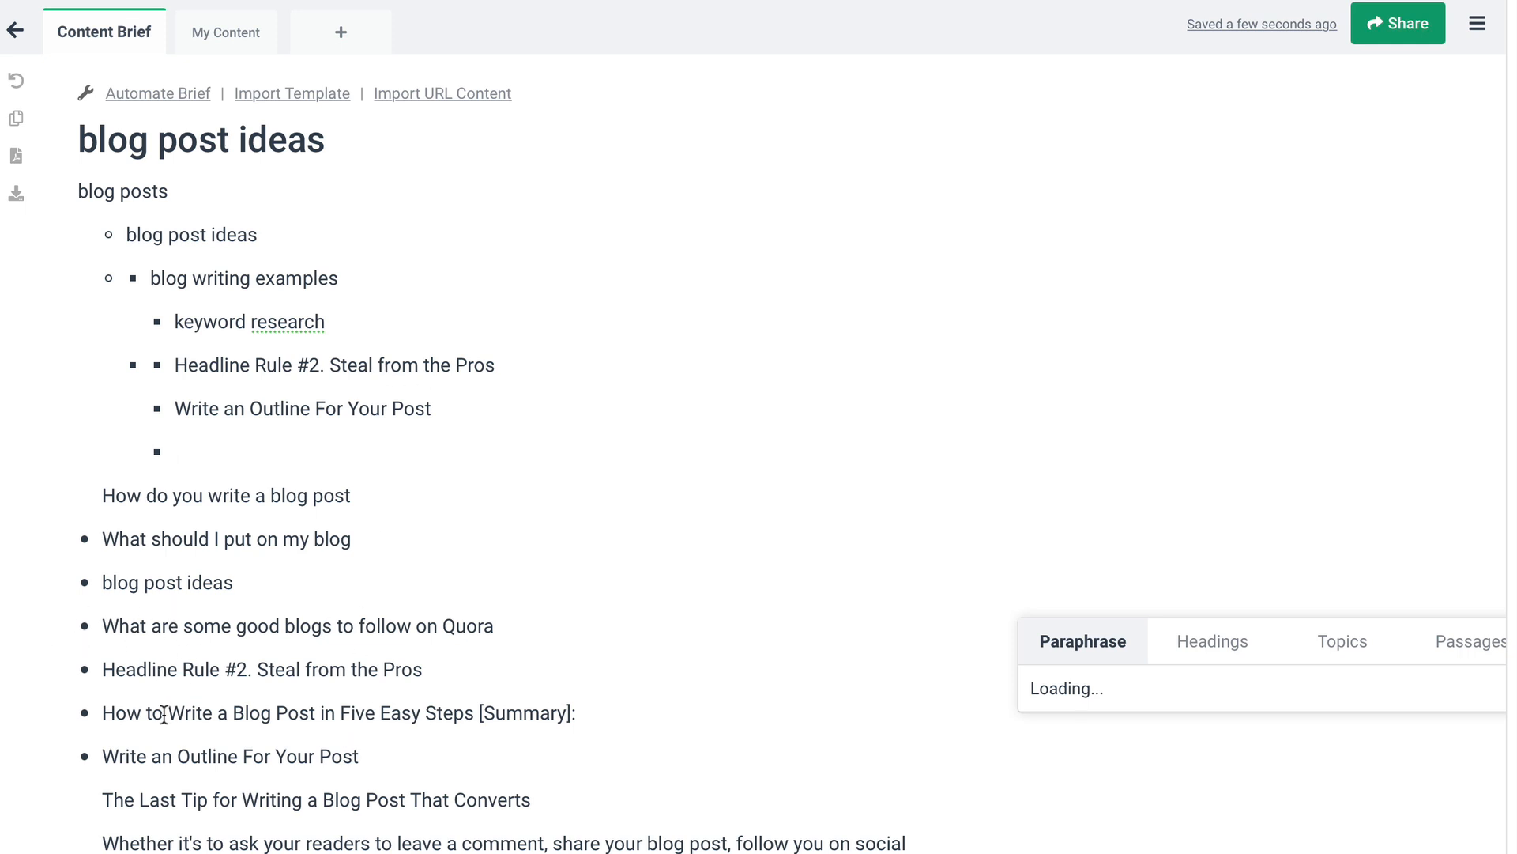
left_click_drag(104, 711, 241, 709)
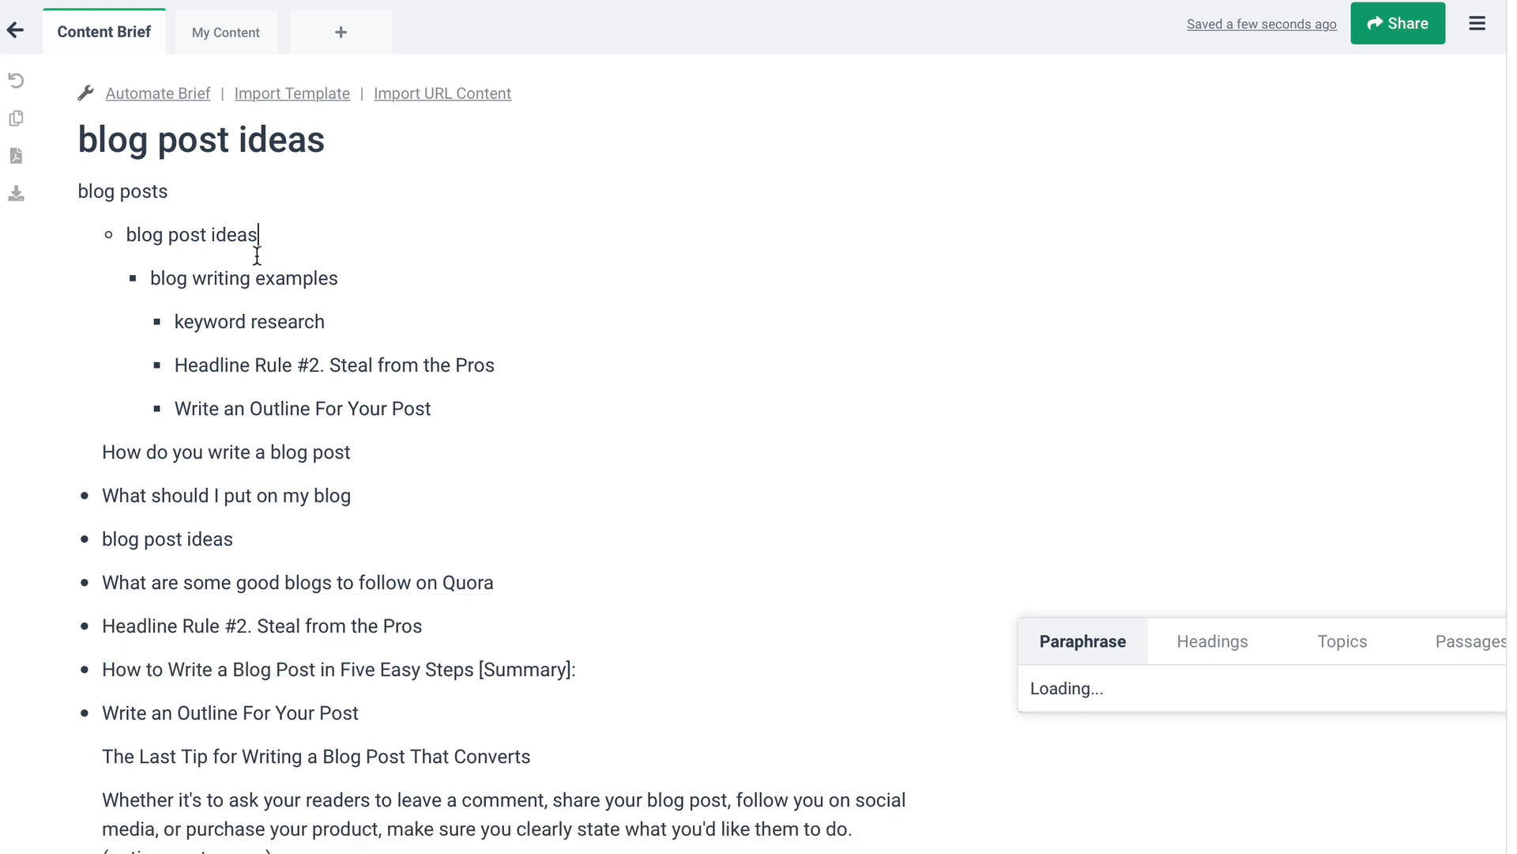
key("Return")
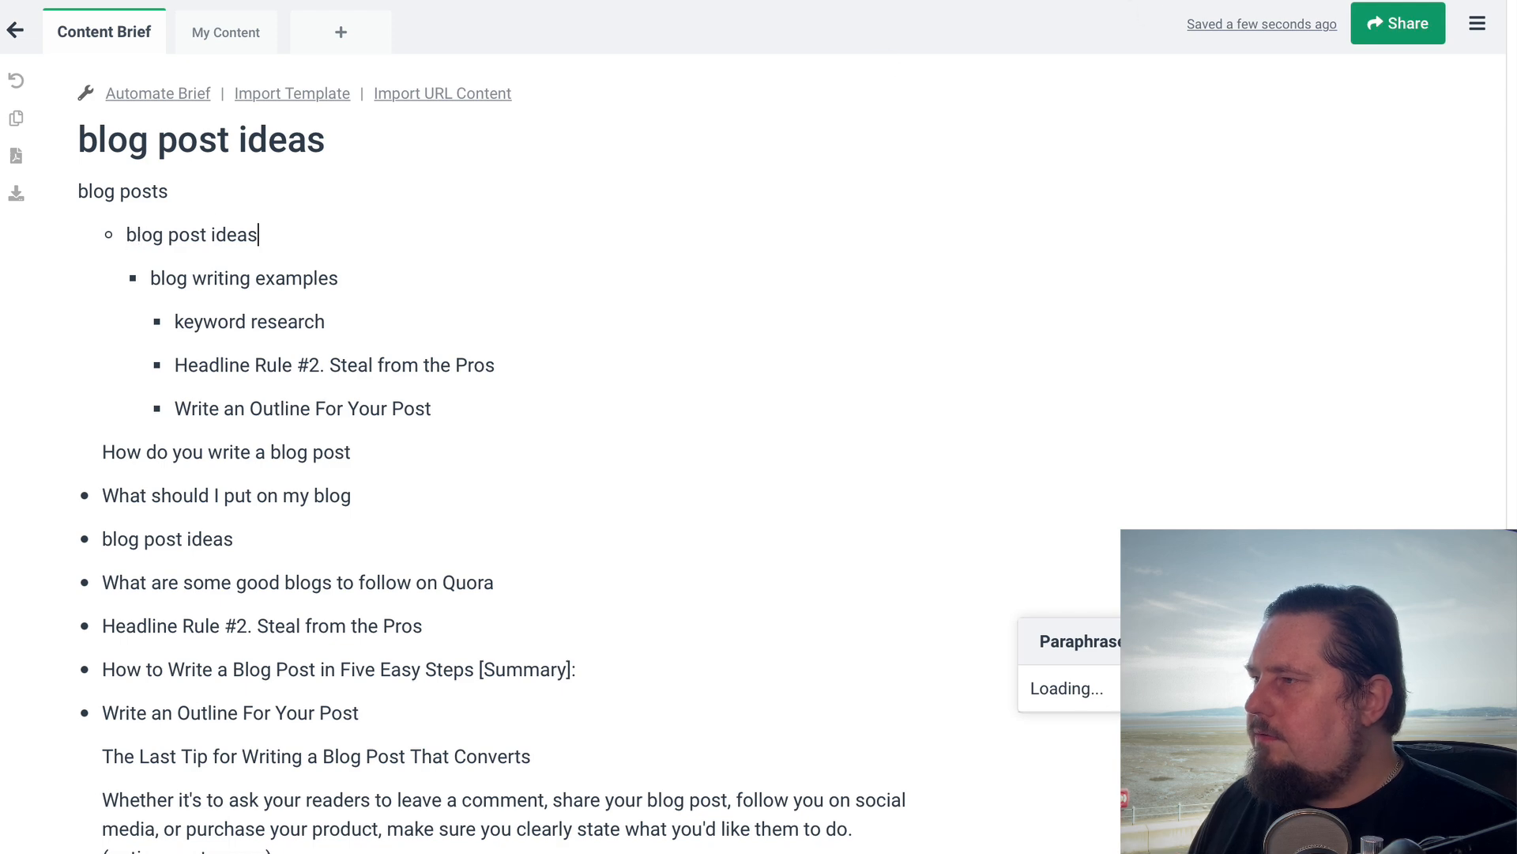
Switch to Jarvis and start new content with the Long-form assistant template
left_click(1153, 1)
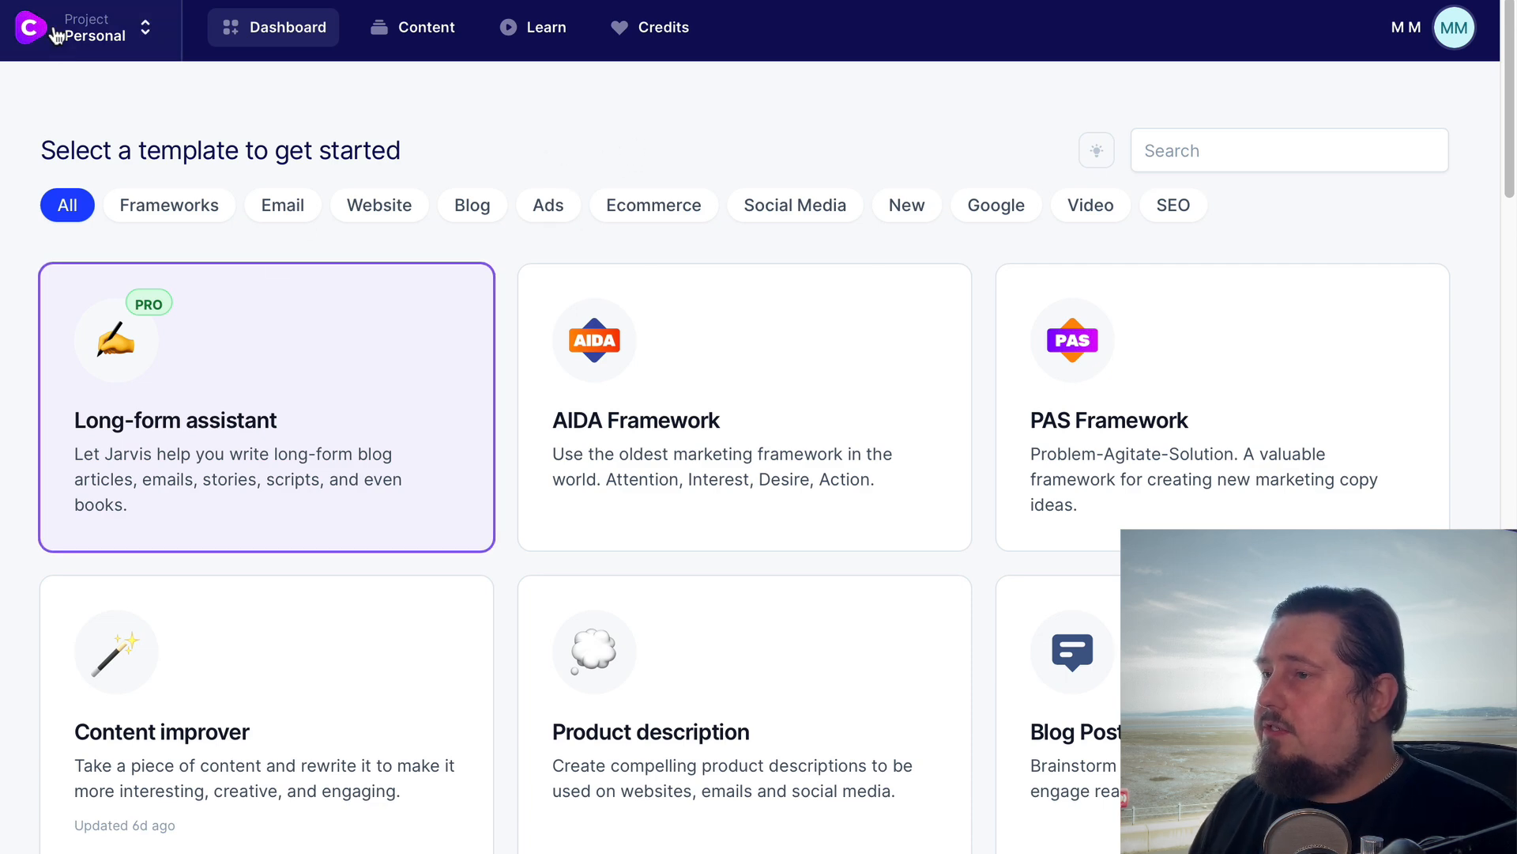
left_click(212, 413)
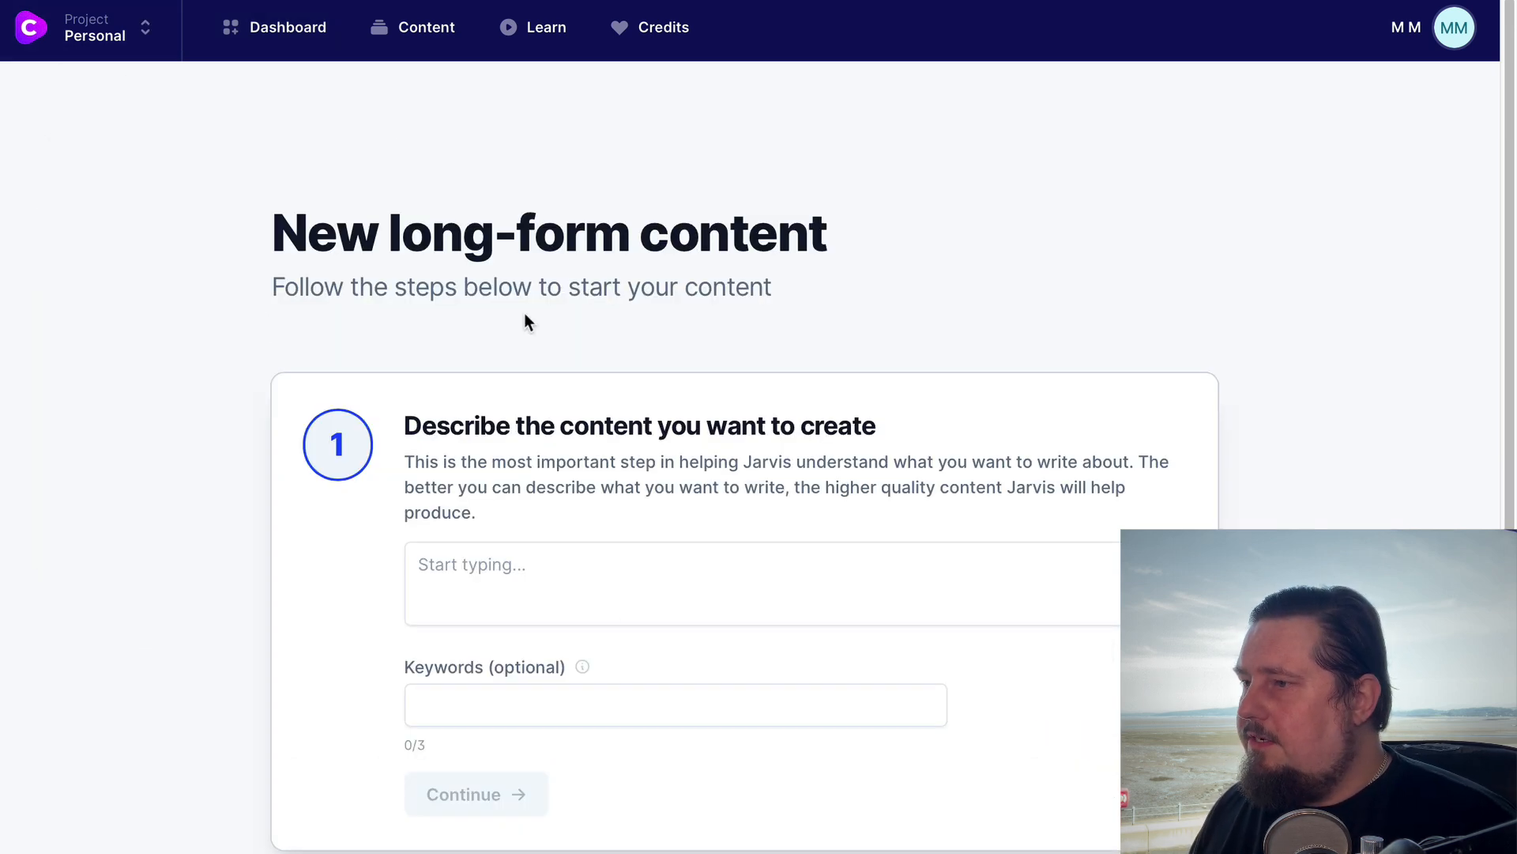
scroll(712, 708, "down", 2)
scroll(618, 348, "up", 2)
Enter the content description "Write a blog post about how to write blogs posts."
left_click(581, 578)
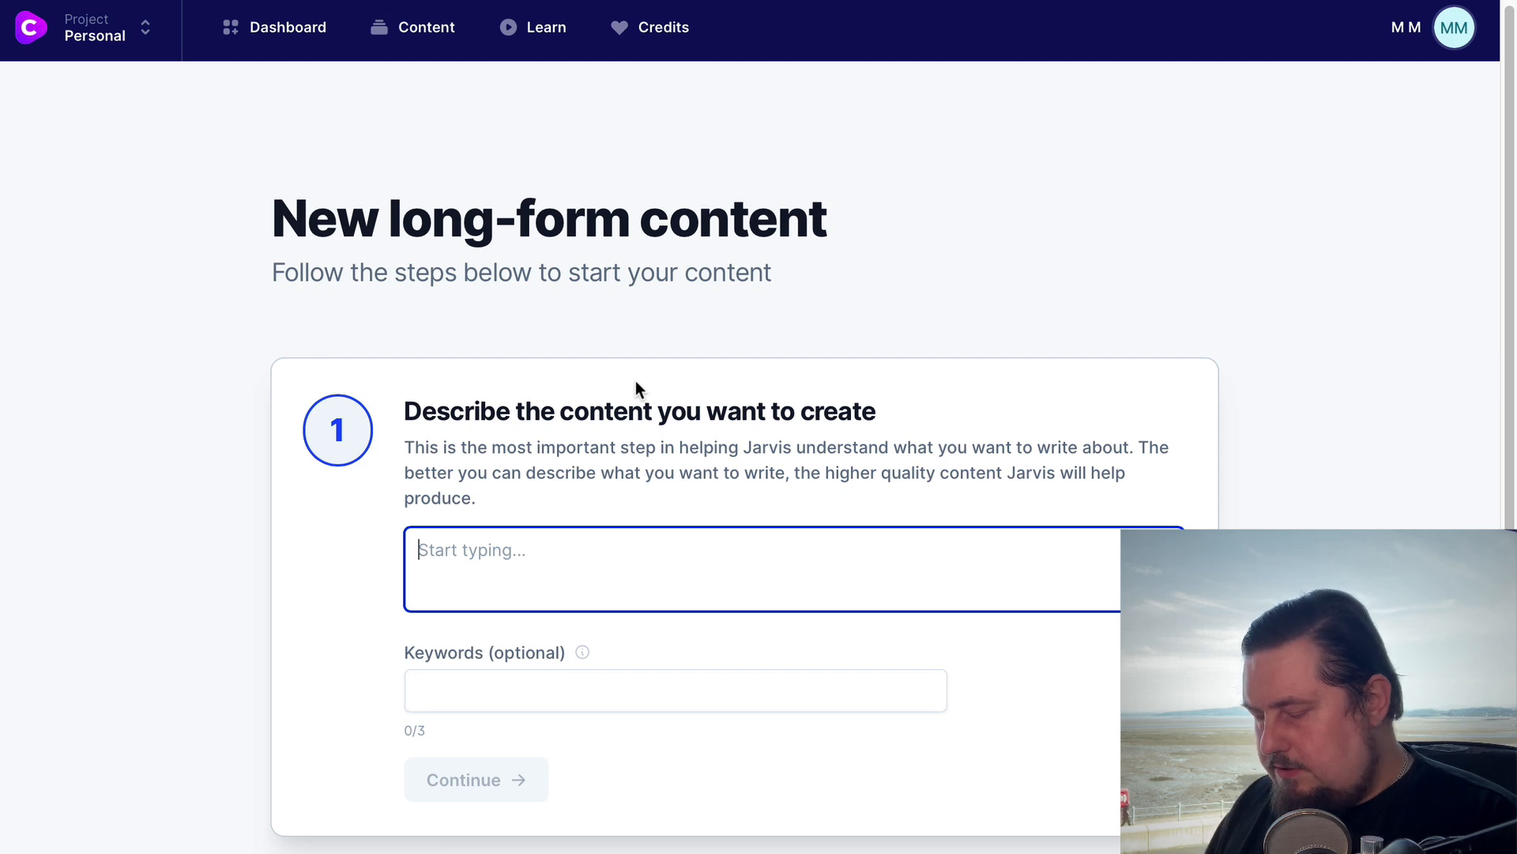
type("Writer a ")
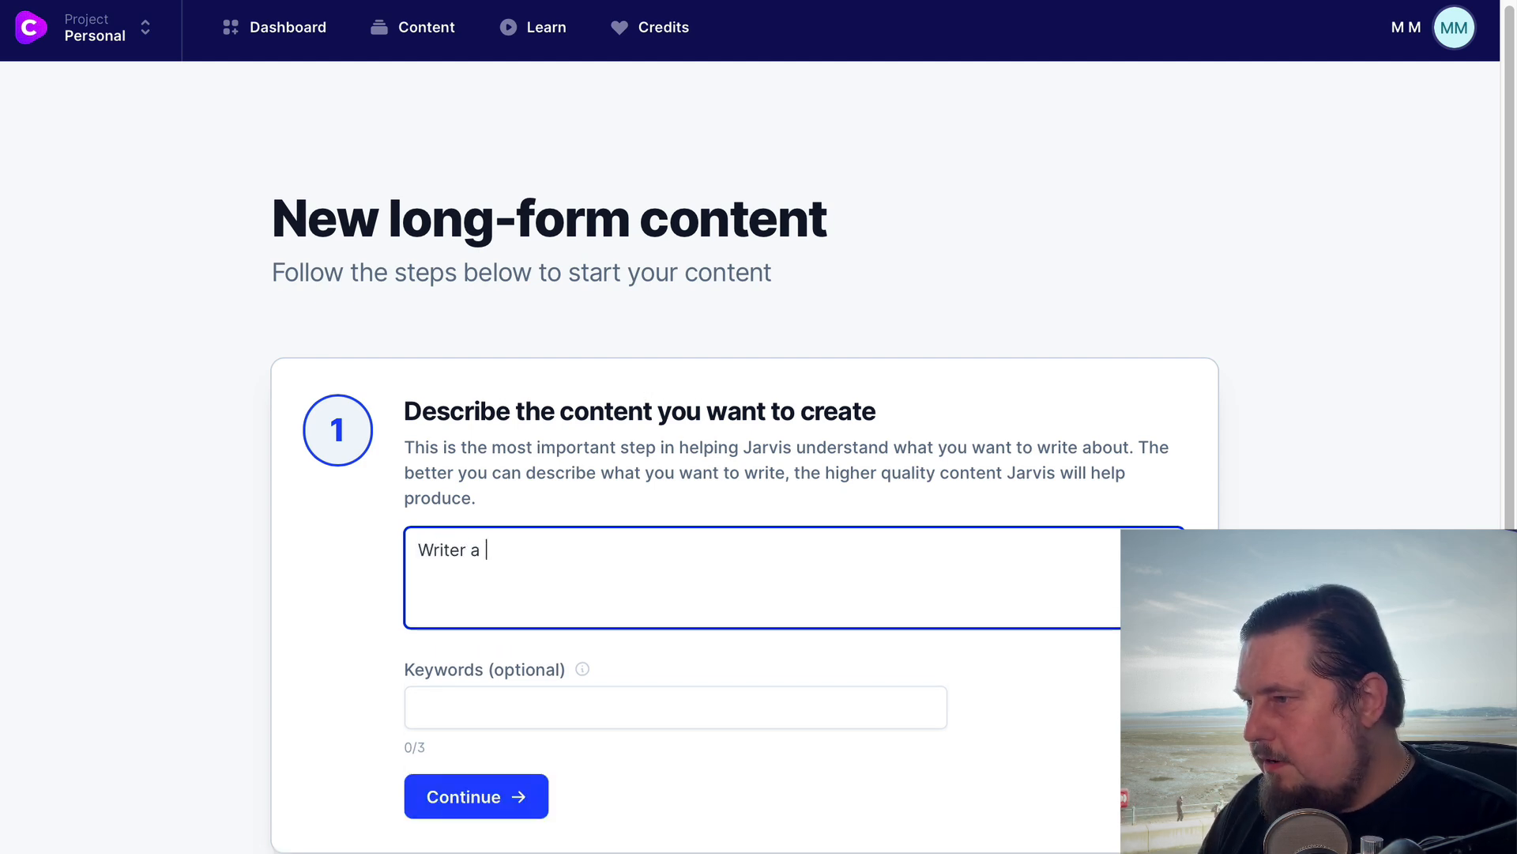
key("BackSpace")
key("BackSpace")
key("BackSpace")
key("BackSpace")
type(" a")
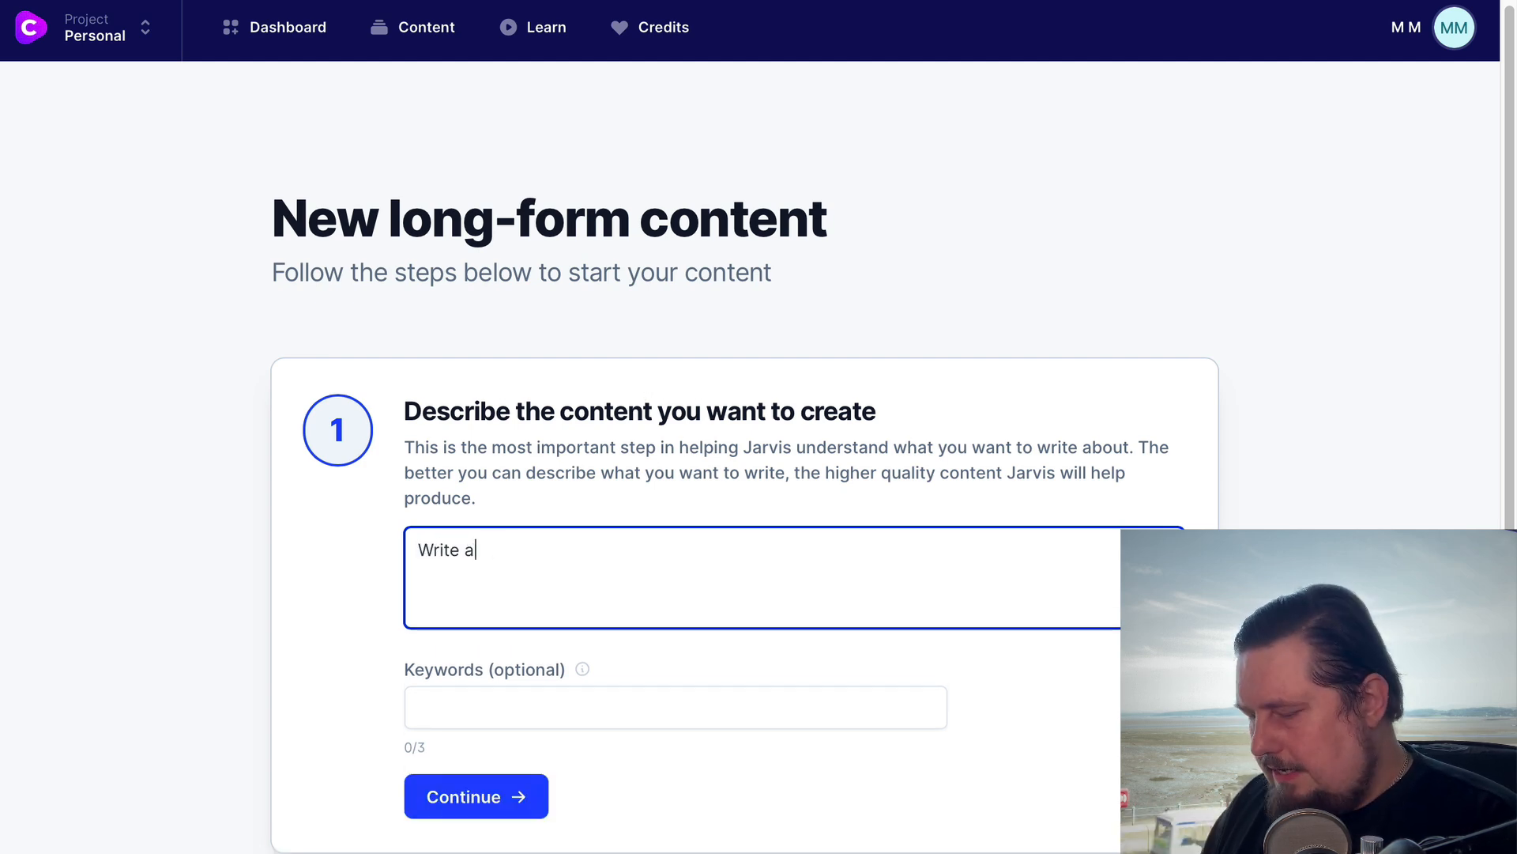
type(" blog post ")
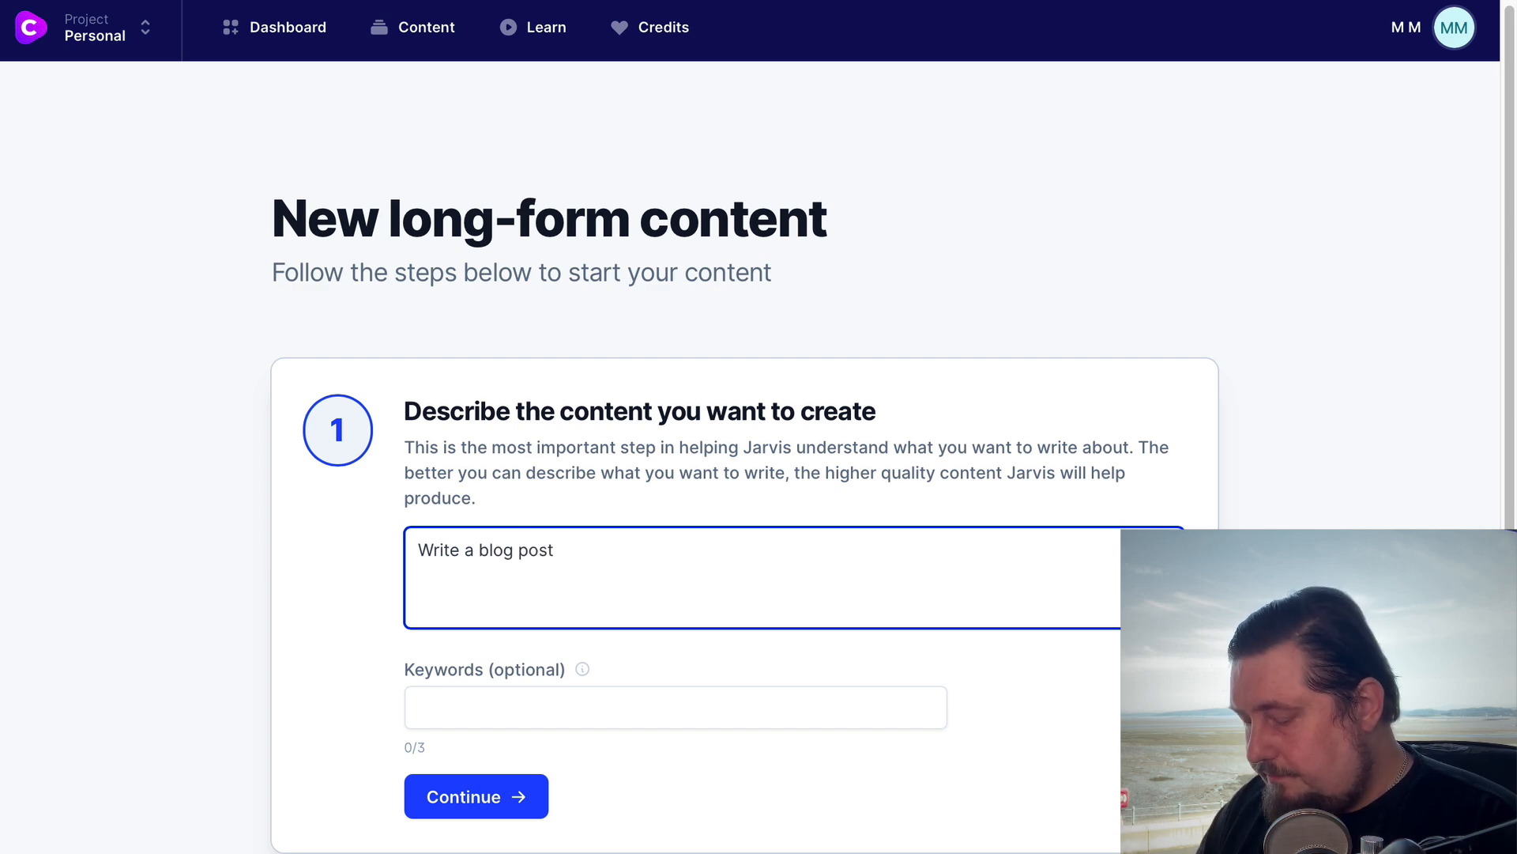
type("about how to")
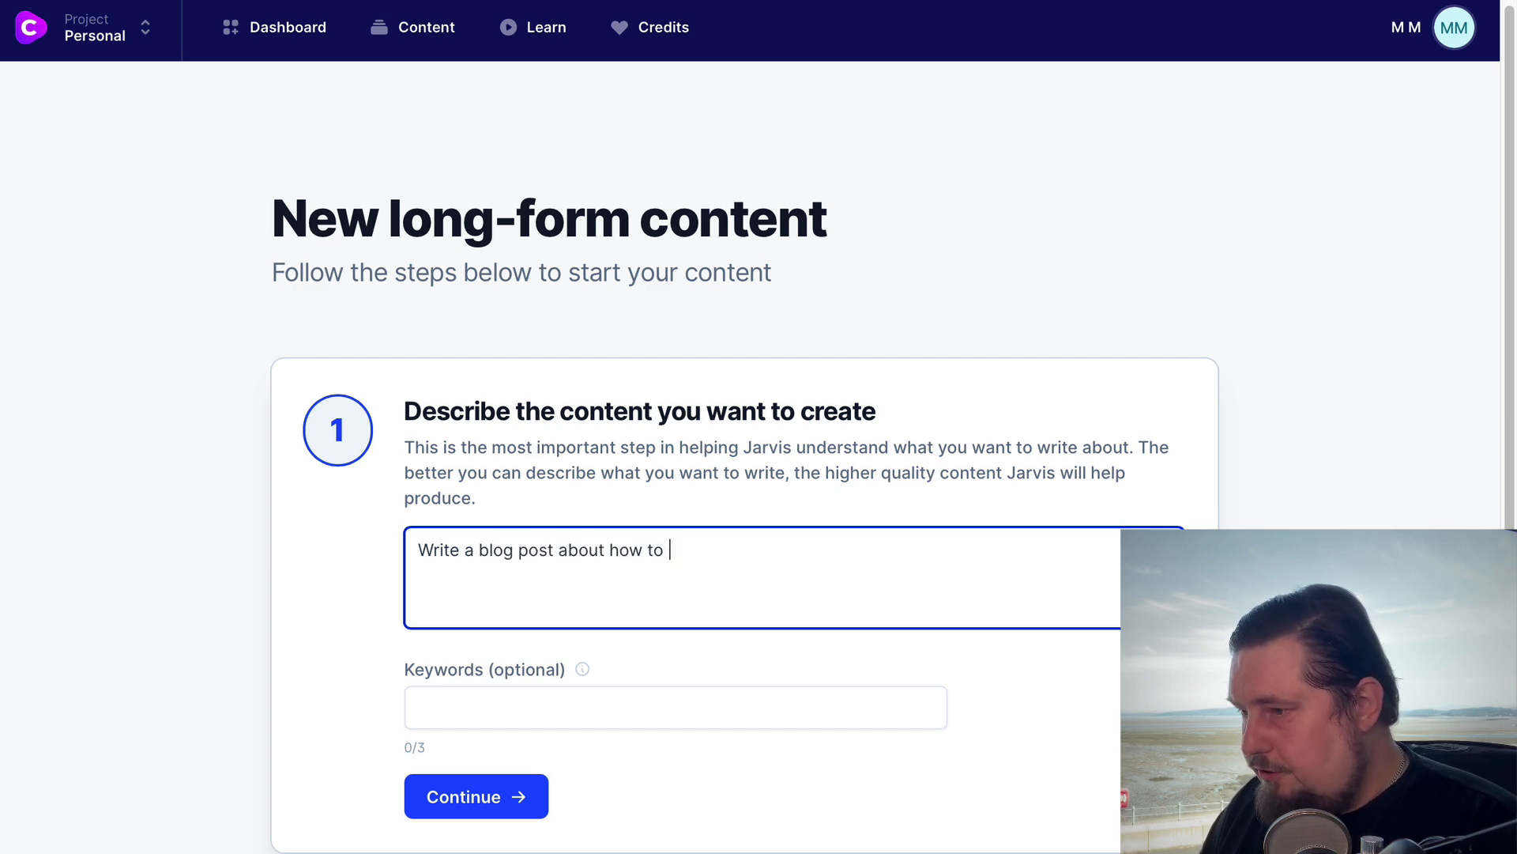
type(" write blog")
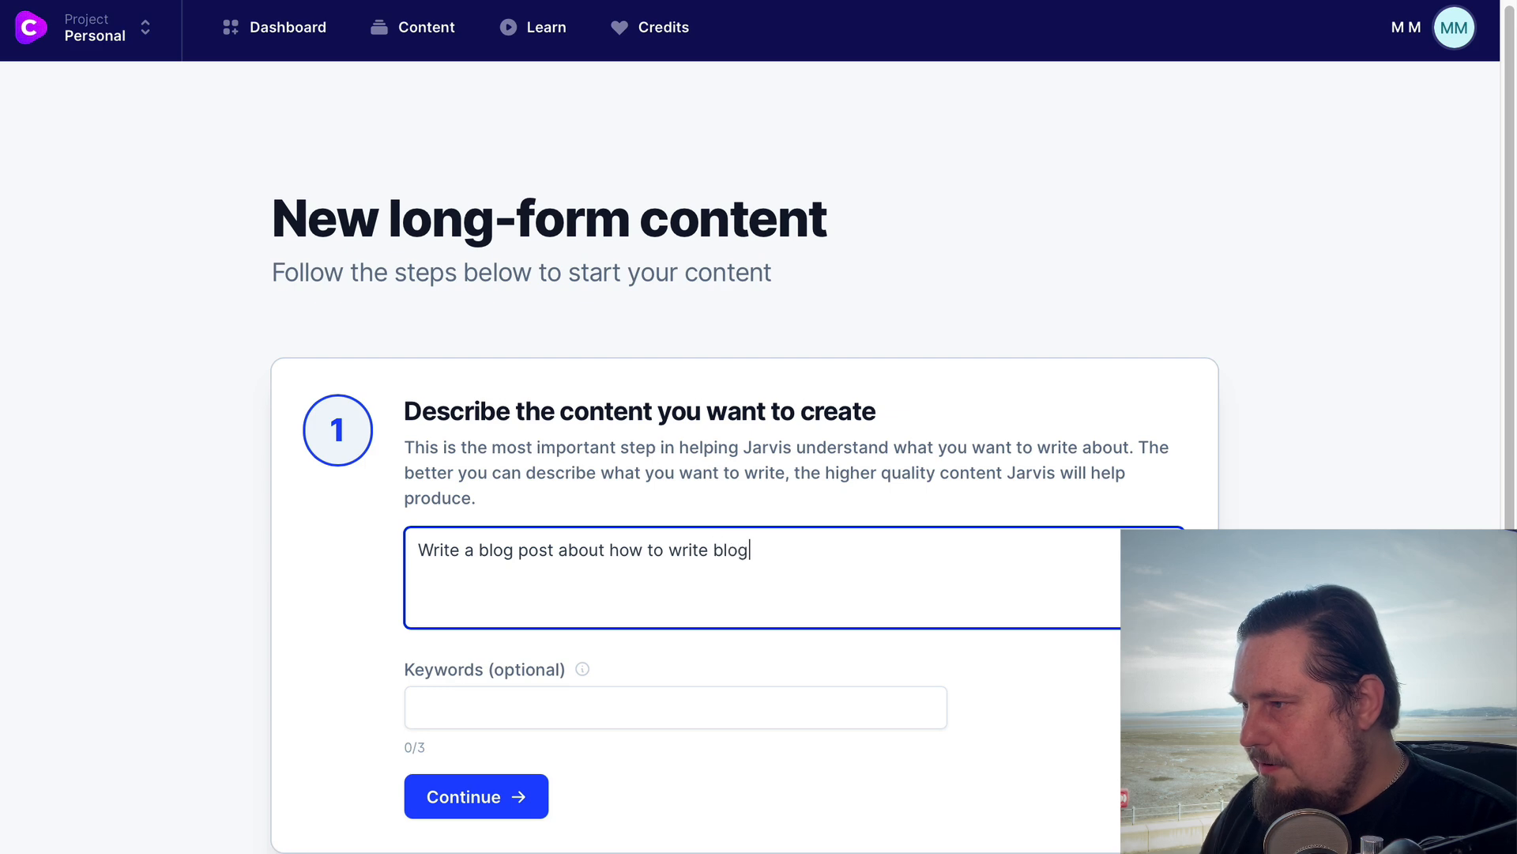
type("s posts.")
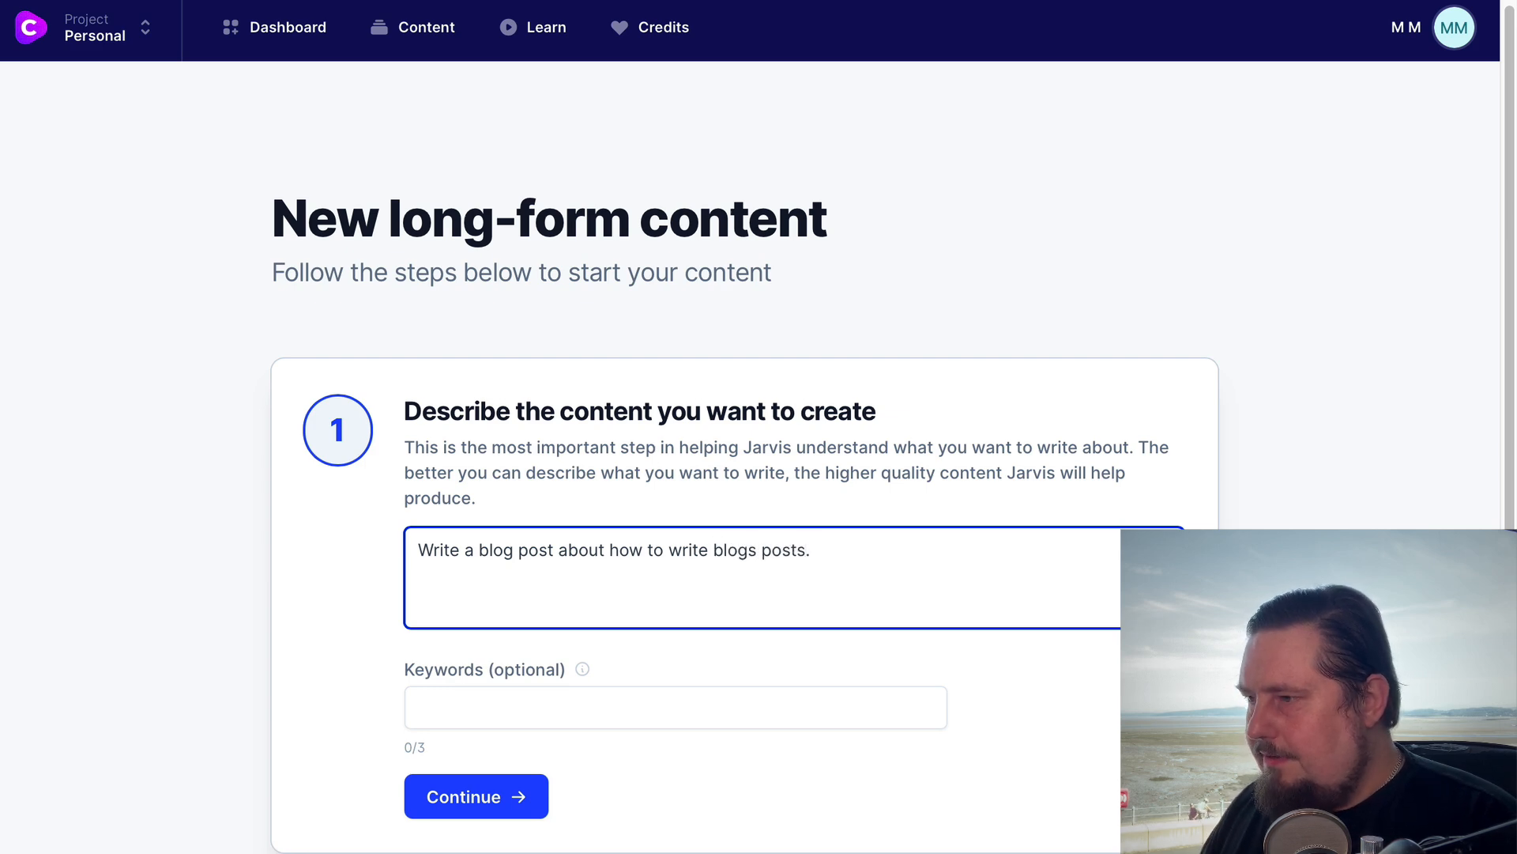
left_click_drag(858, 549, 416, 550)
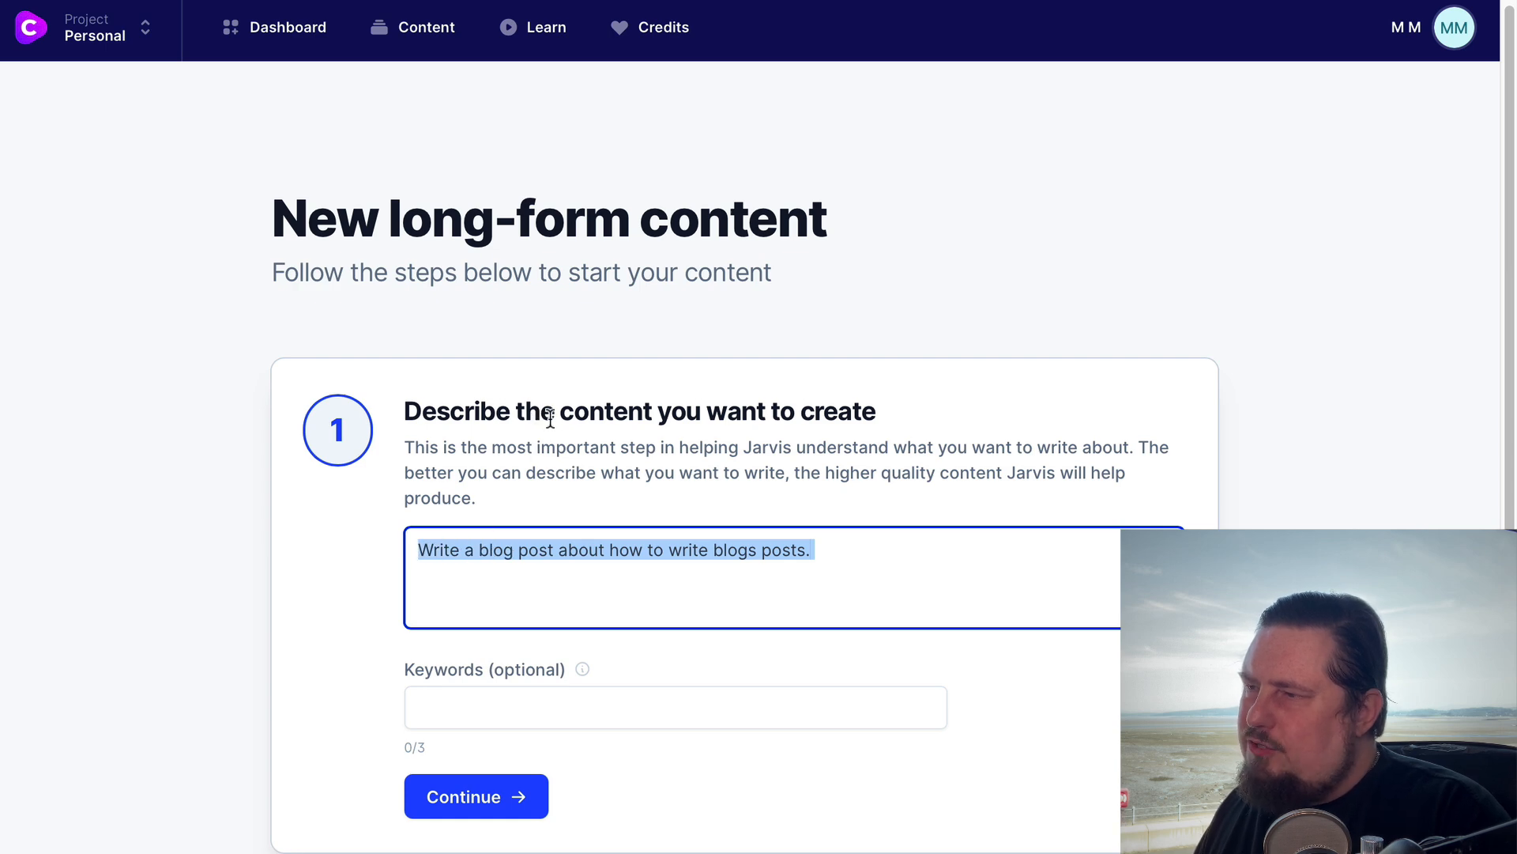
left_click(879, 555)
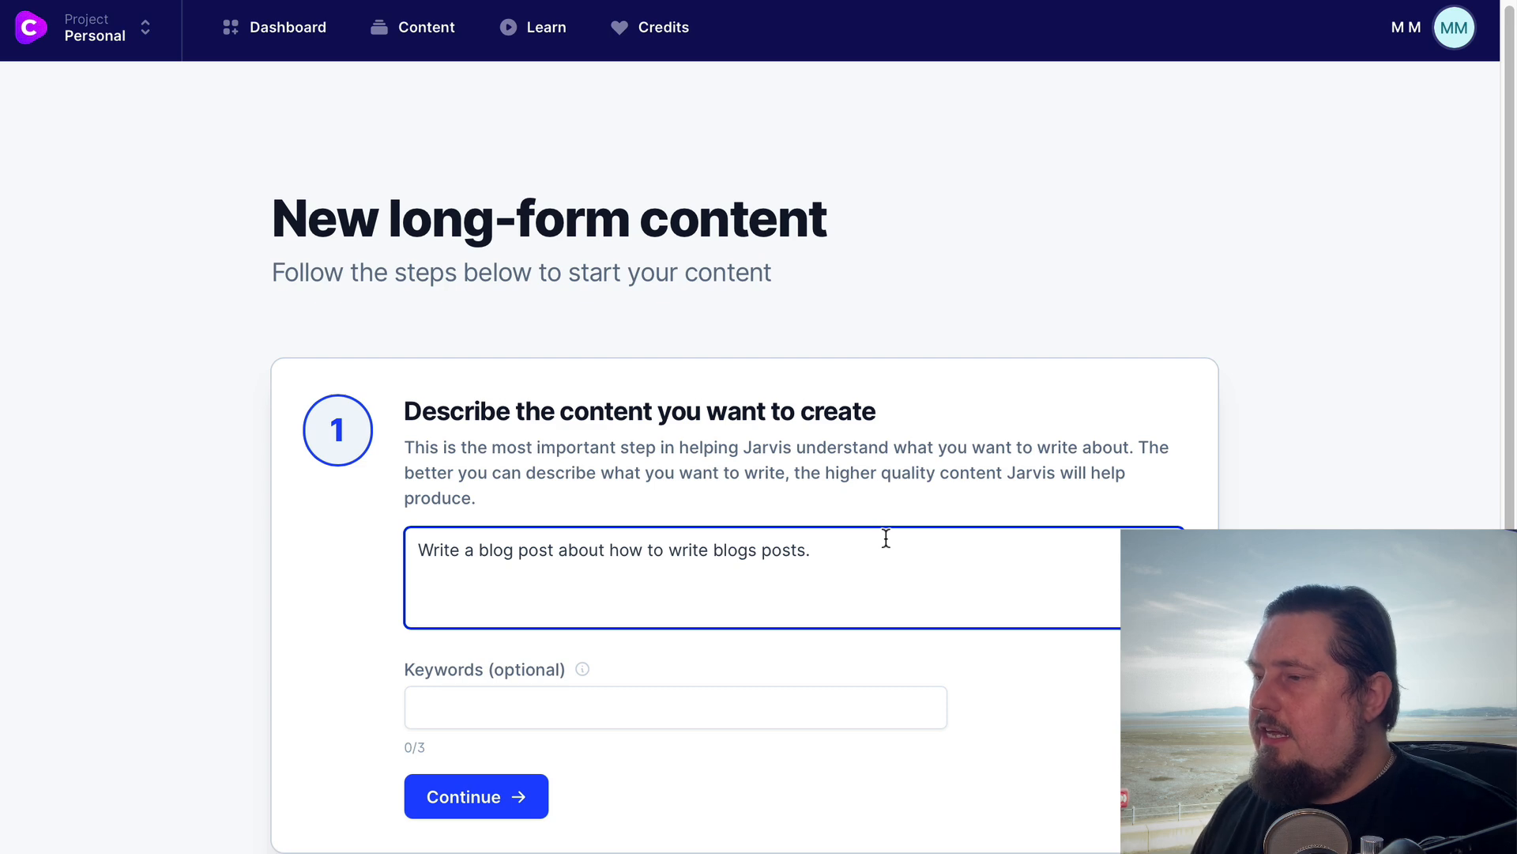
left_click_drag(420, 551, 898, 542)
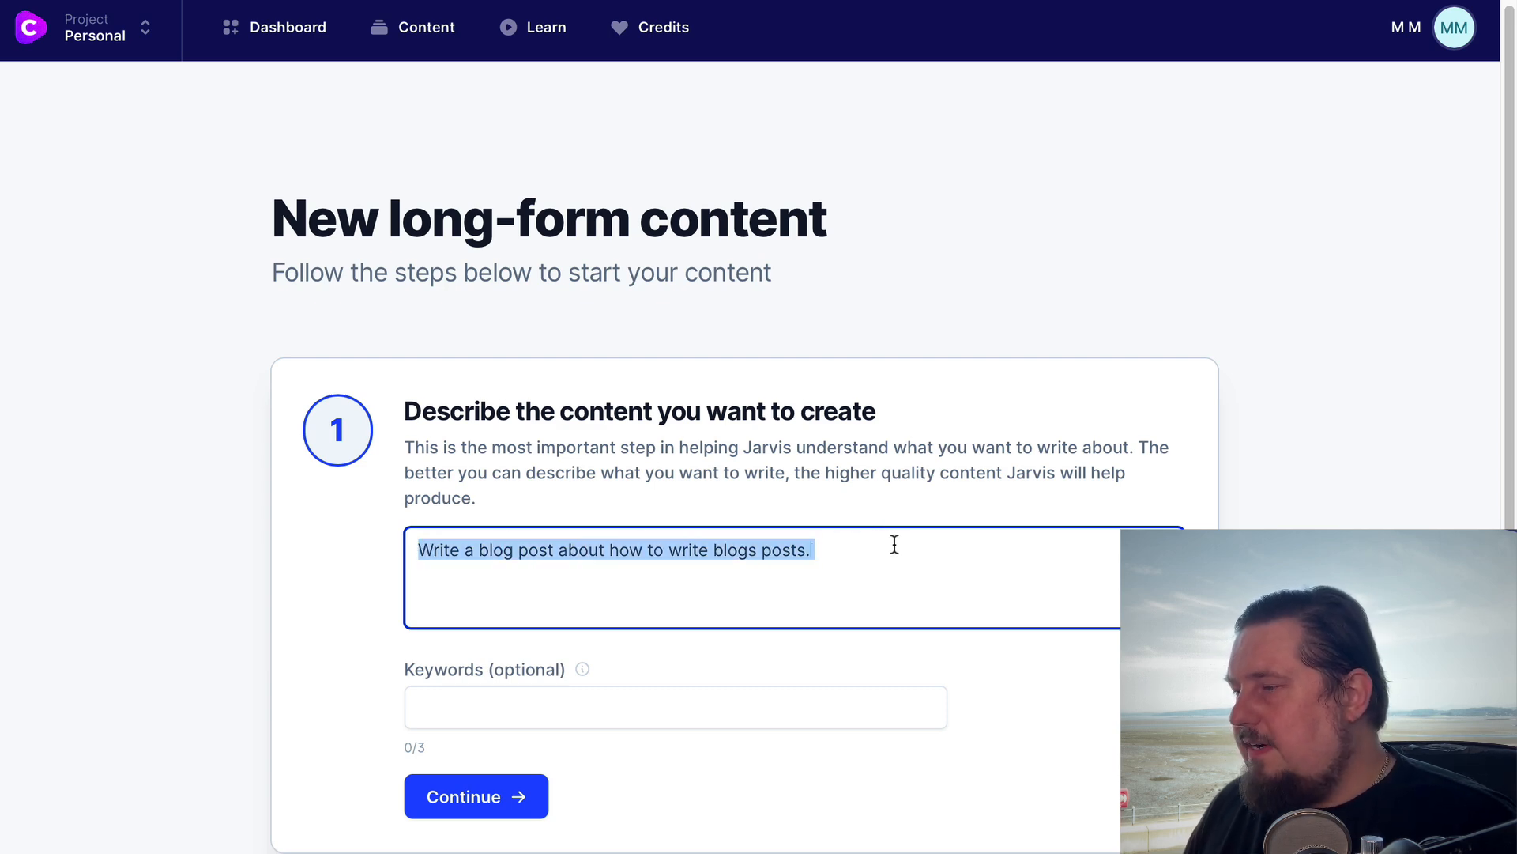
left_click(892, 542)
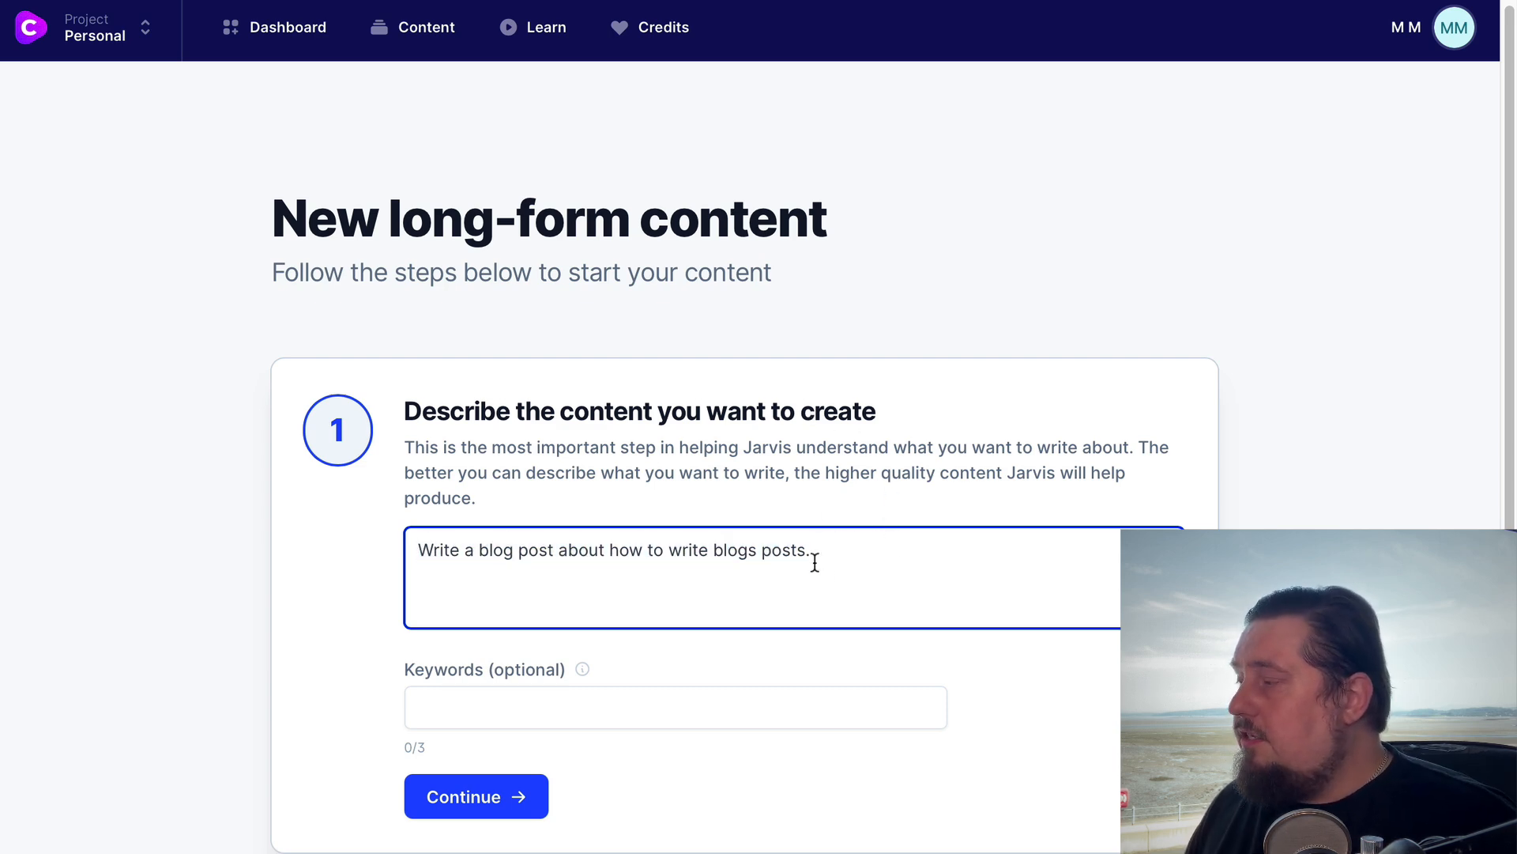
left_click_drag(845, 563, 369, 556)
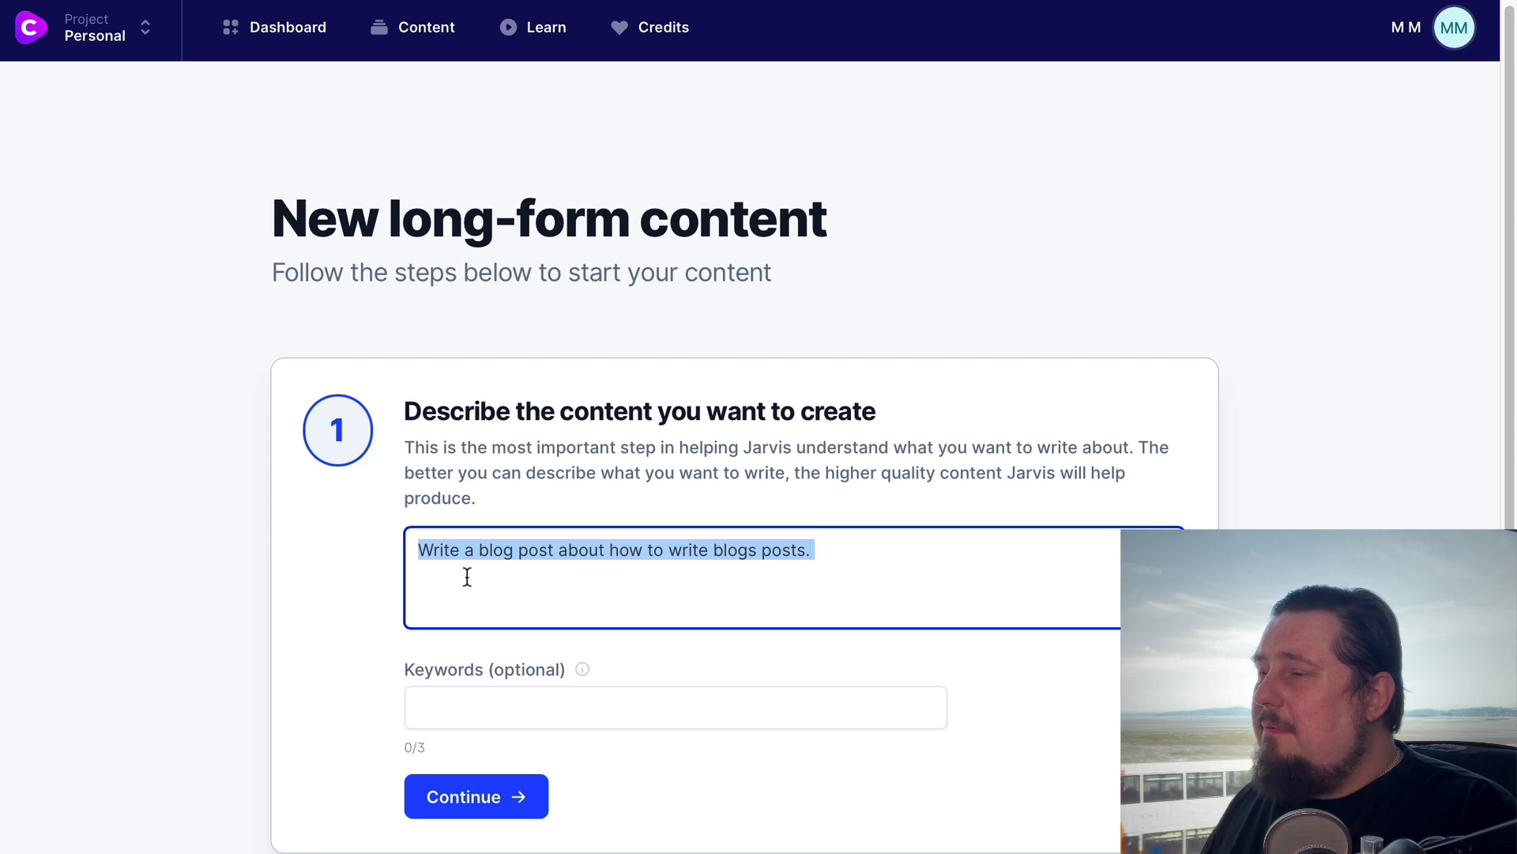
left_click(872, 557)
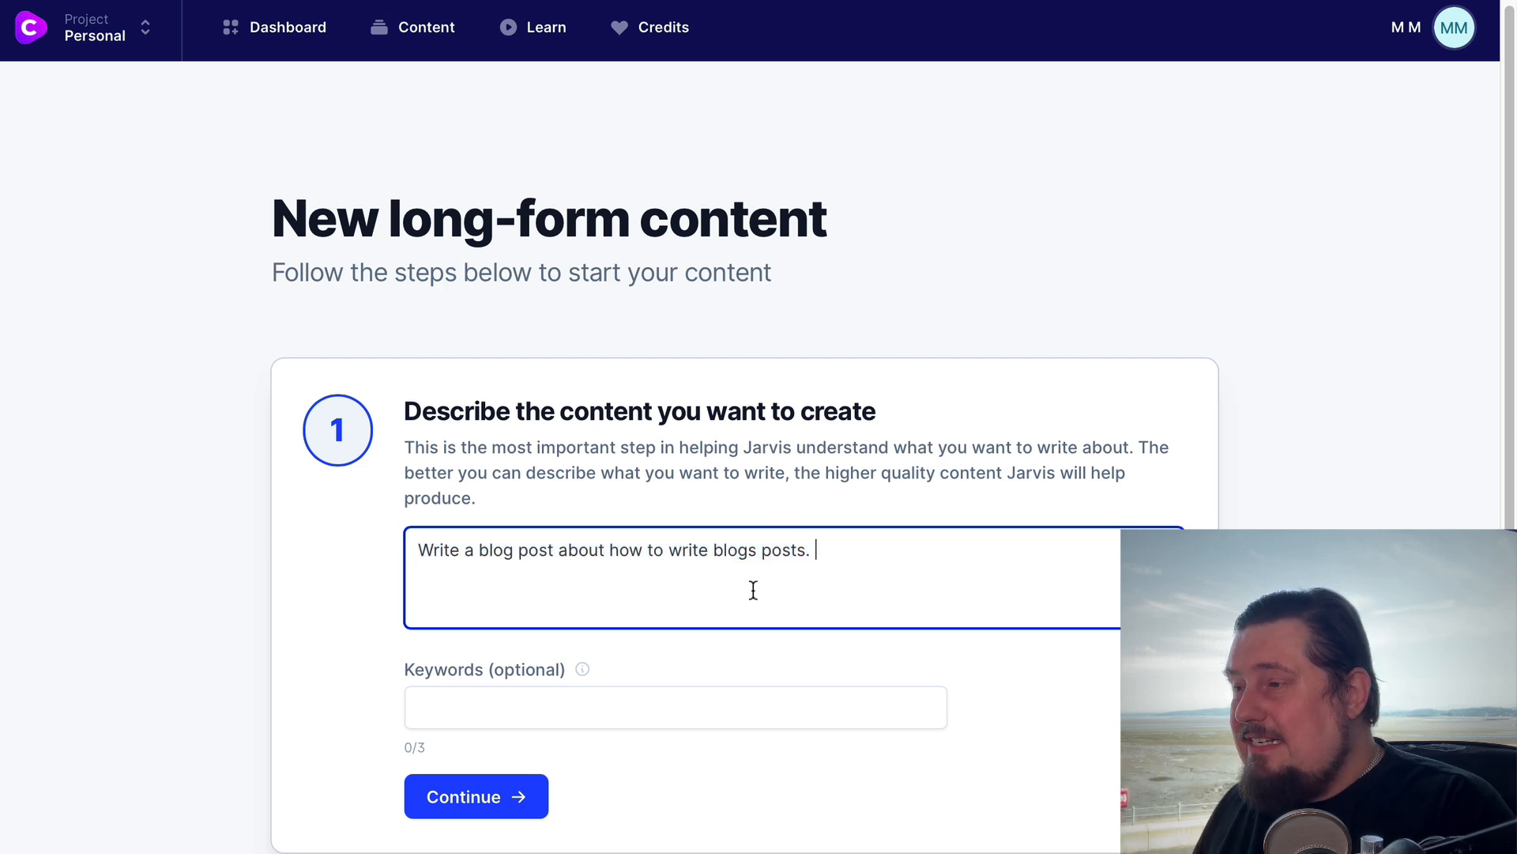
Continue to the title section, generate title ideas and use "How to Write Blog Posts: A Guide for Beginners"
scroll(749, 598, "down", 2)
scroll(749, 599, "up", 1)
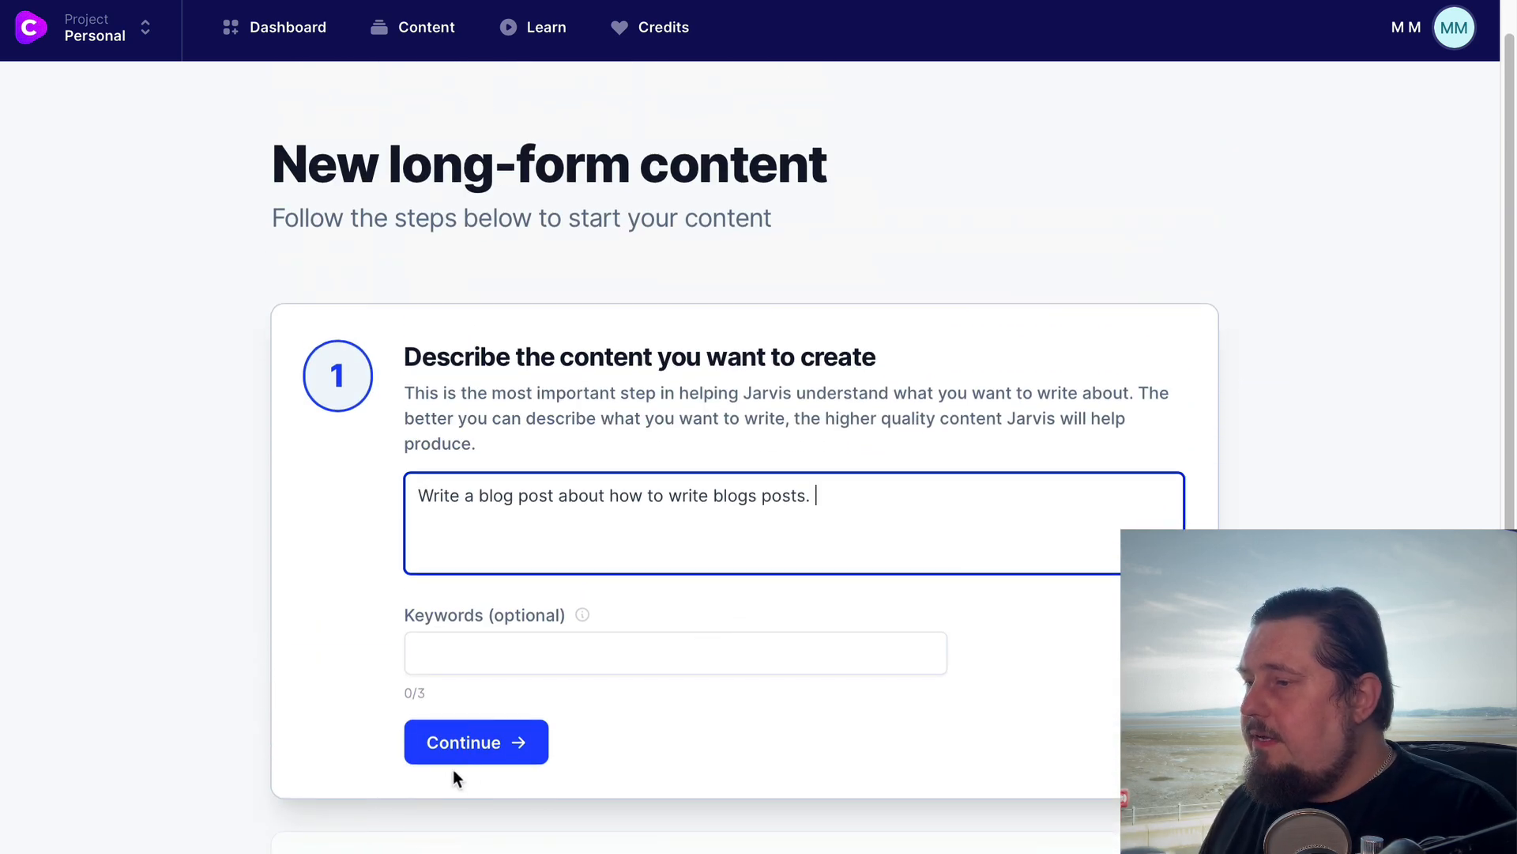
left_click(456, 754)
left_click(542, 643)
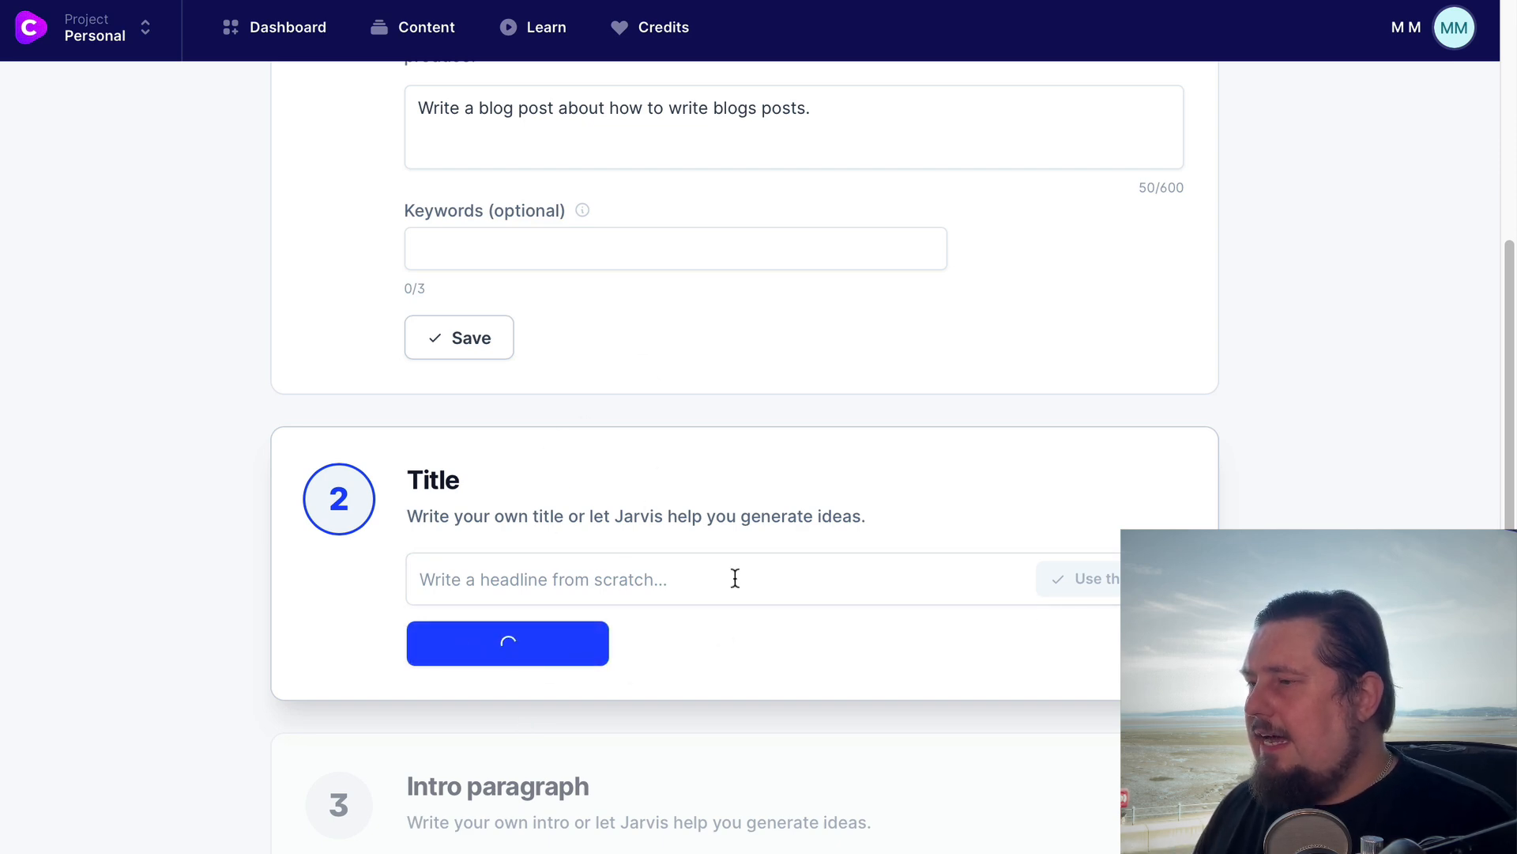
scroll(741, 606, "down", 4)
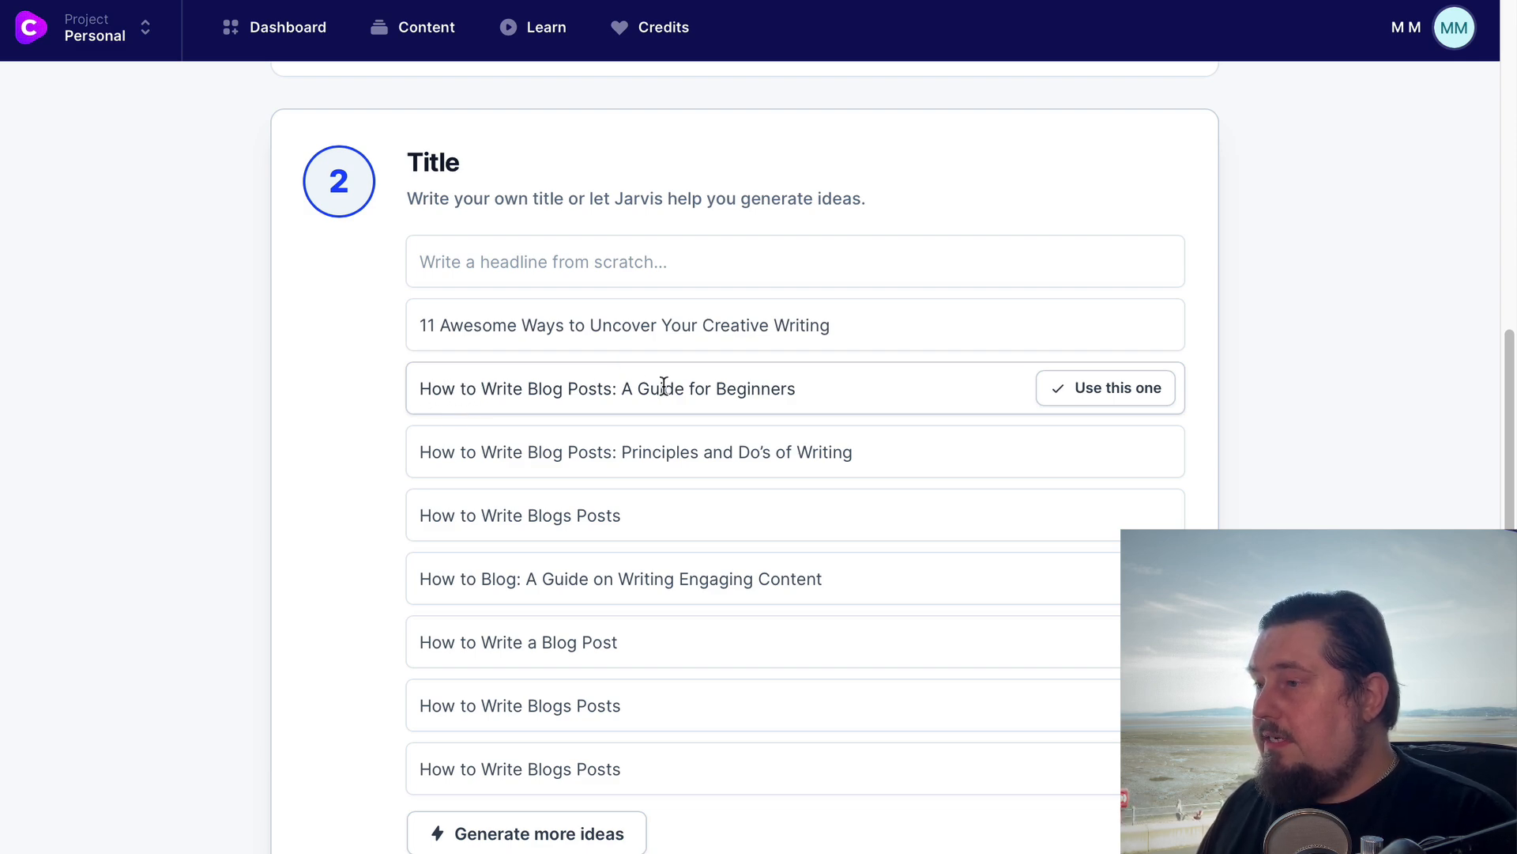
left_click(1109, 385)
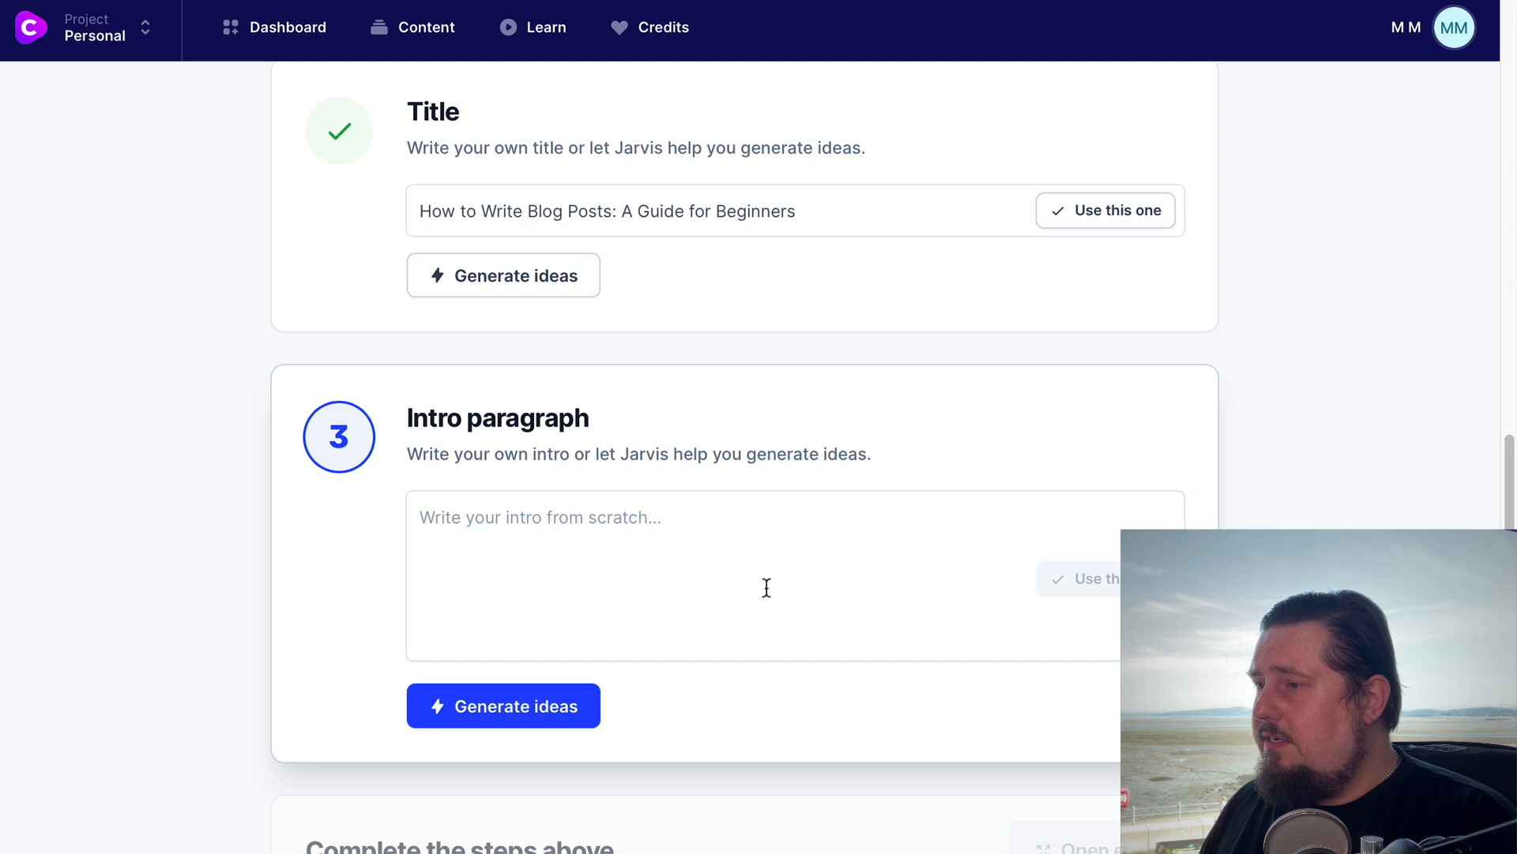
Generate intro paragraph ideas and use the one beginning "A blog post is a great way to share your knowledge with others."
left_click(575, 700)
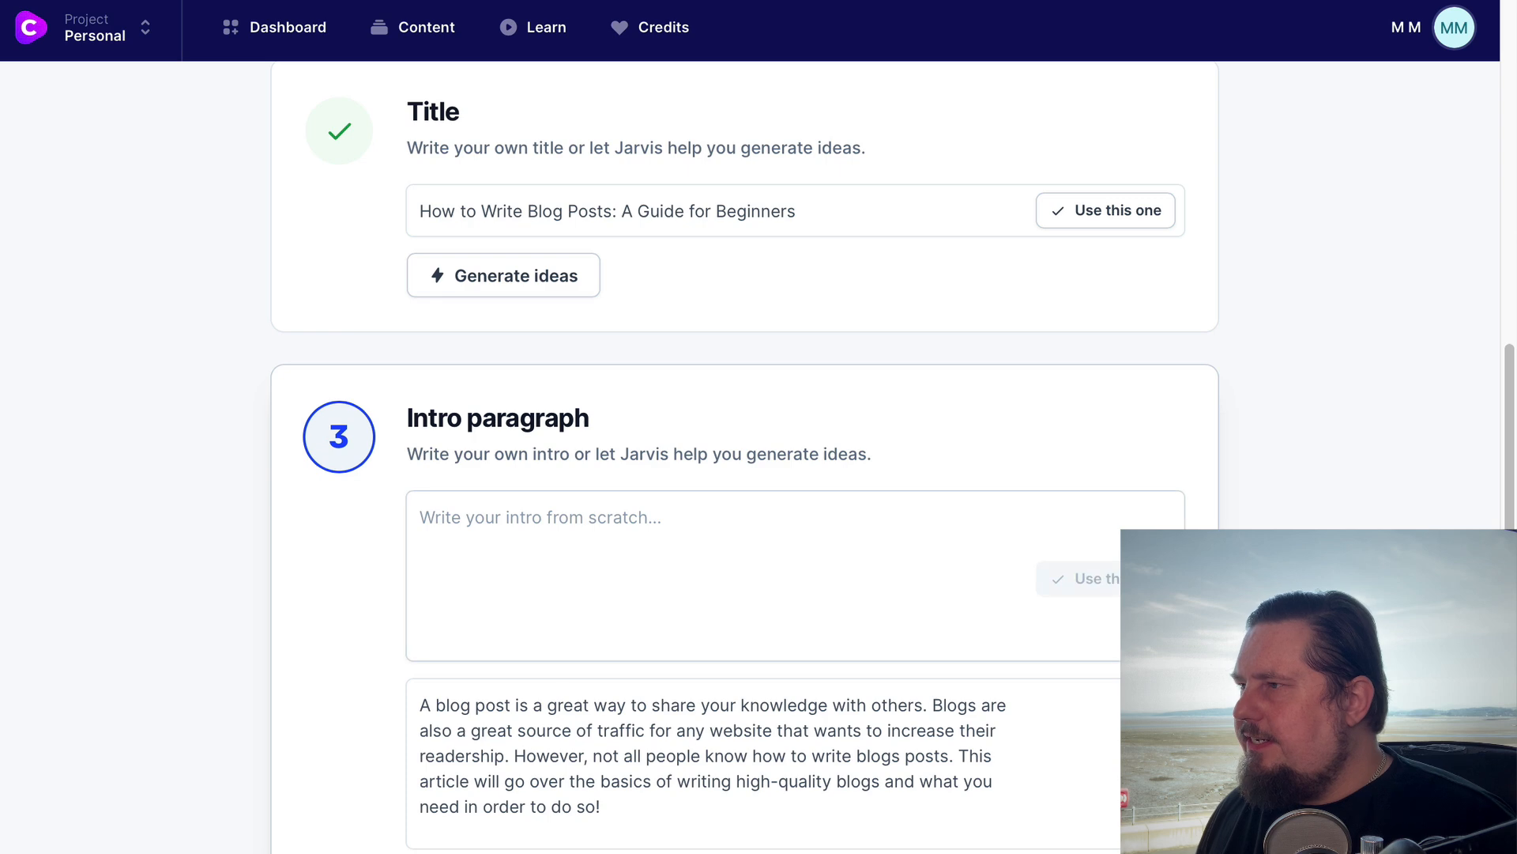
scroll(949, 396, "down", 4)
mouse_move(576, 451)
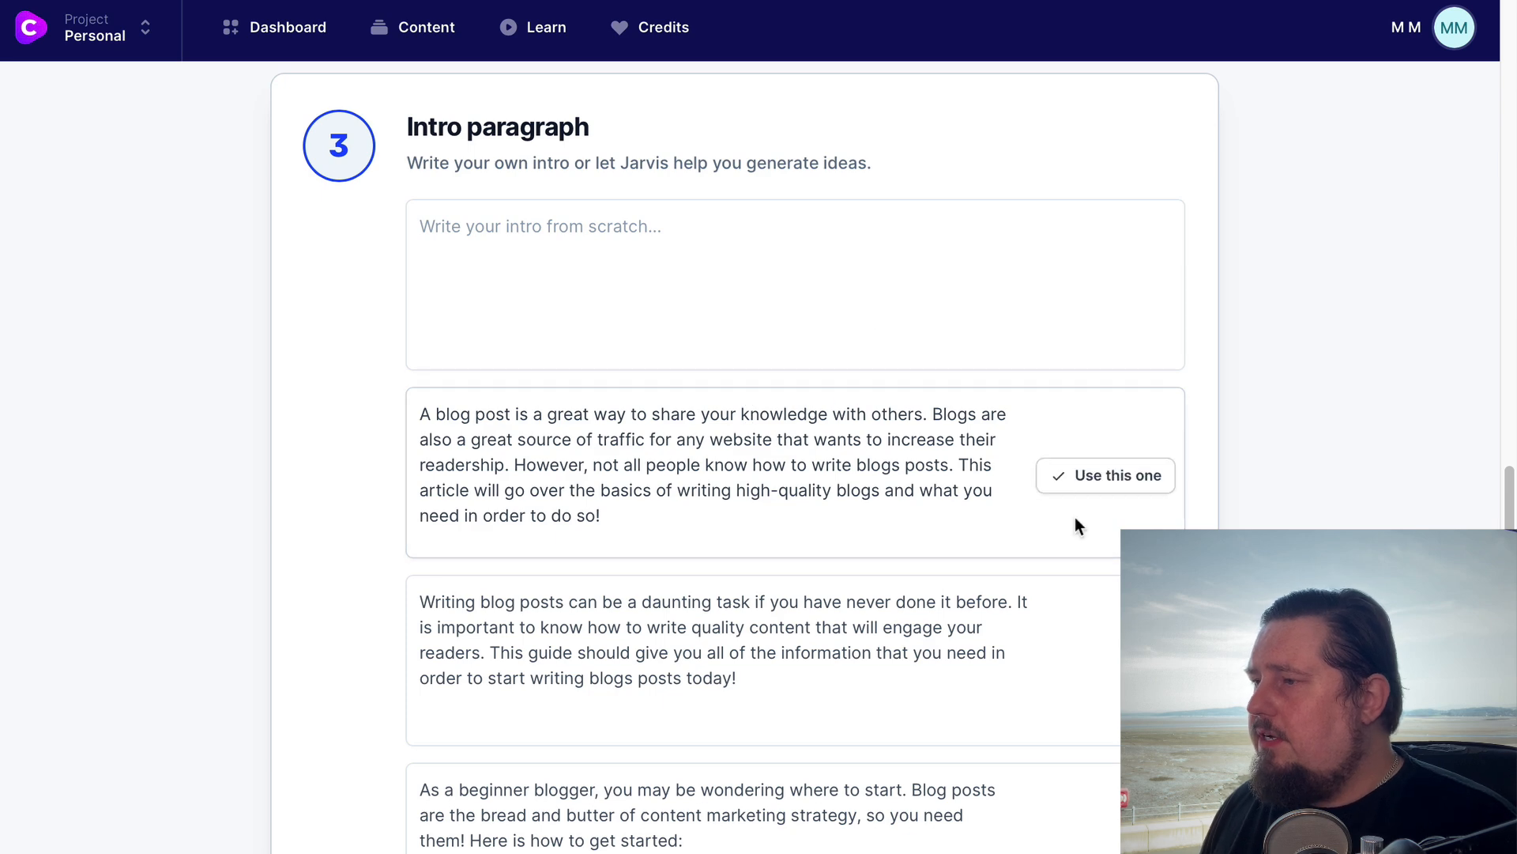
scroll(1079, 513, "down", 1)
left_click(1106, 439)
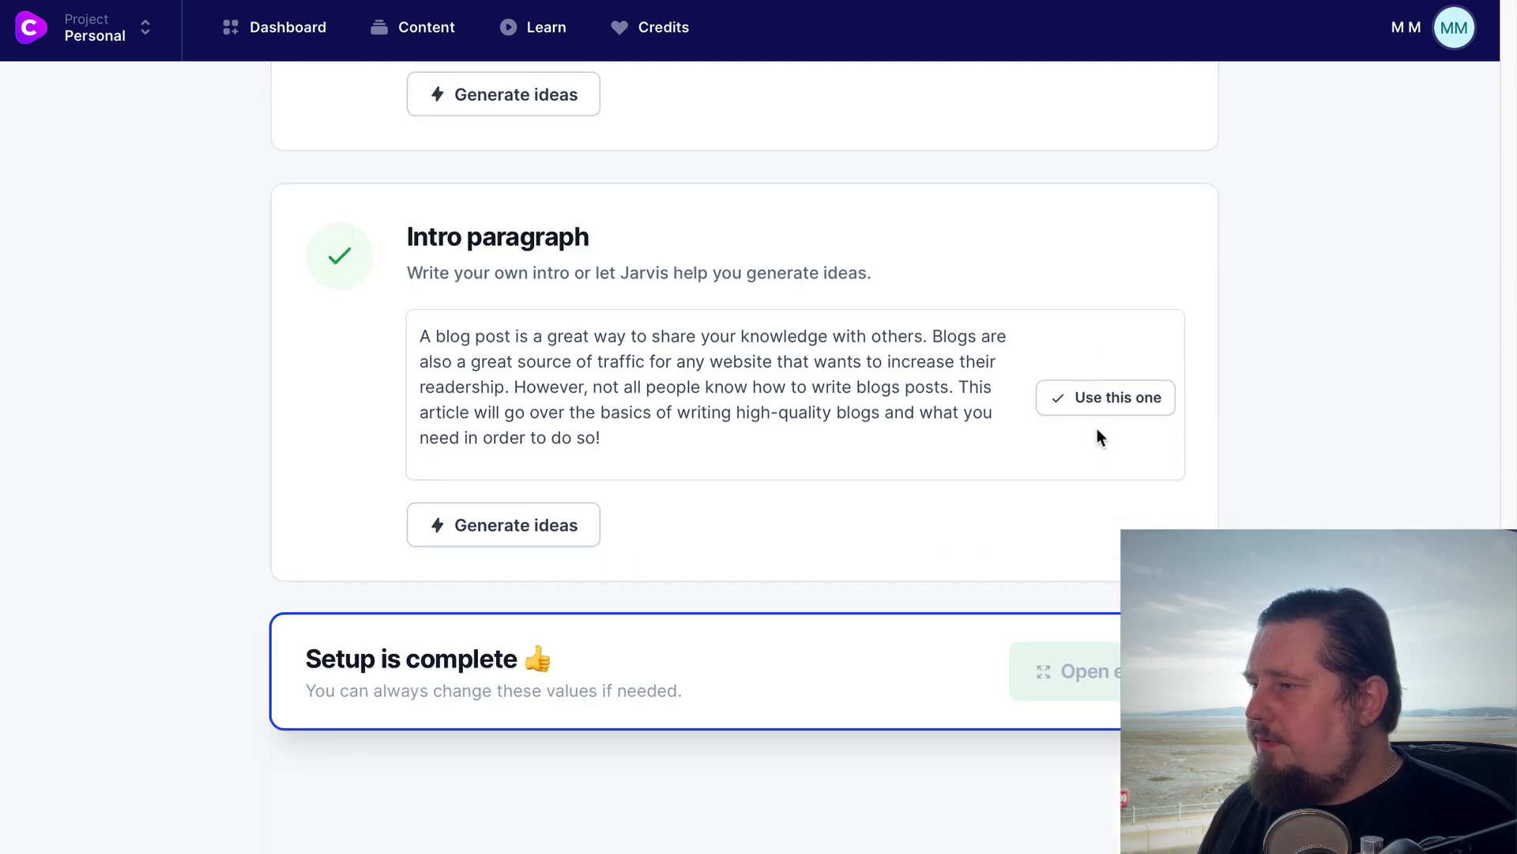
Open the finished setup in the editor and switch to Power mode
left_click(1062, 671)
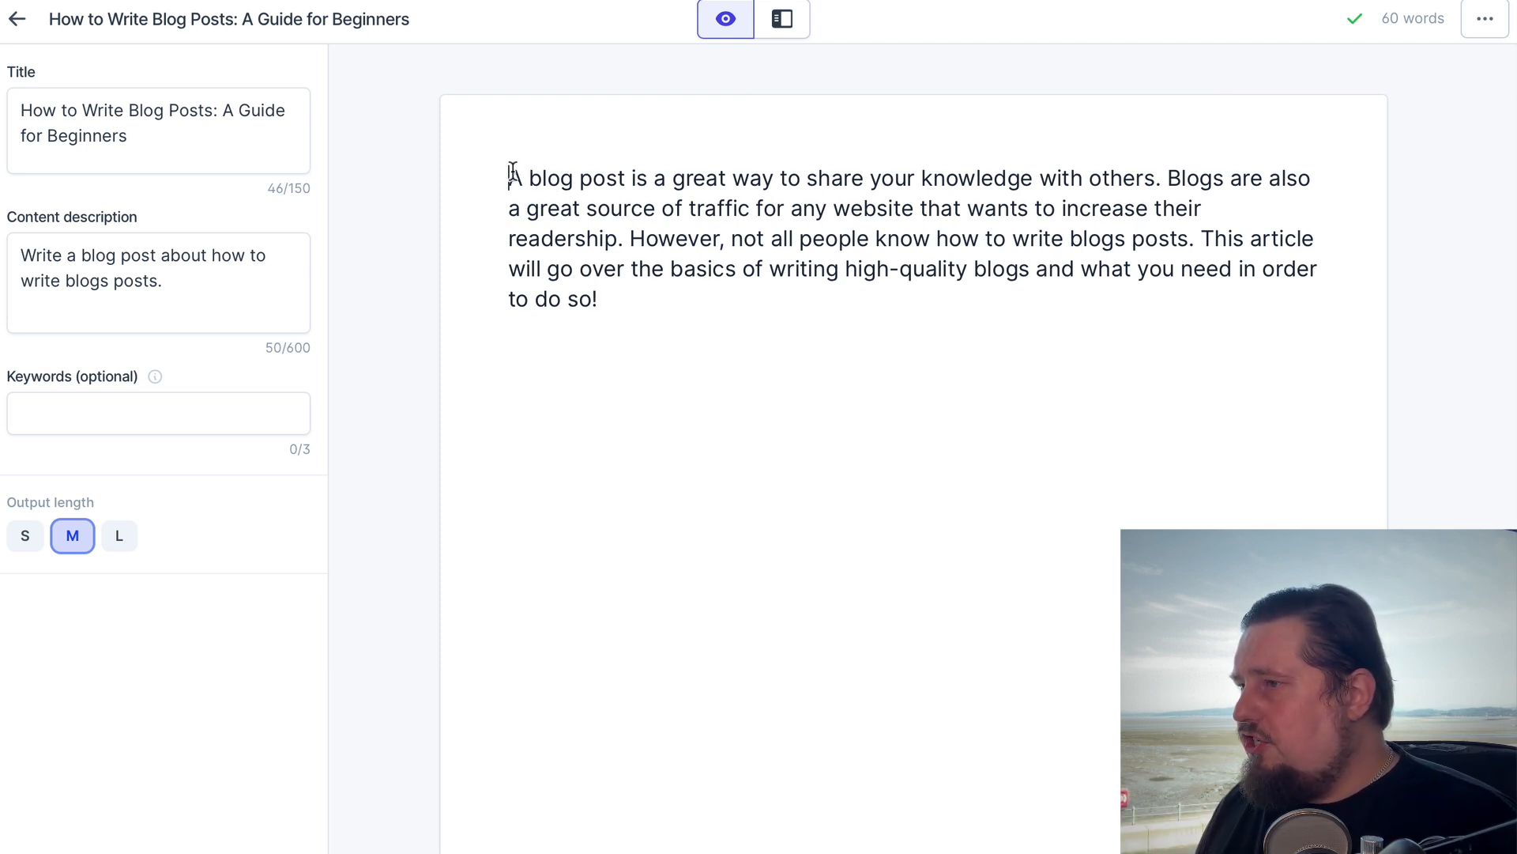
left_click_drag(508, 177, 627, 309)
left_click(667, 294)
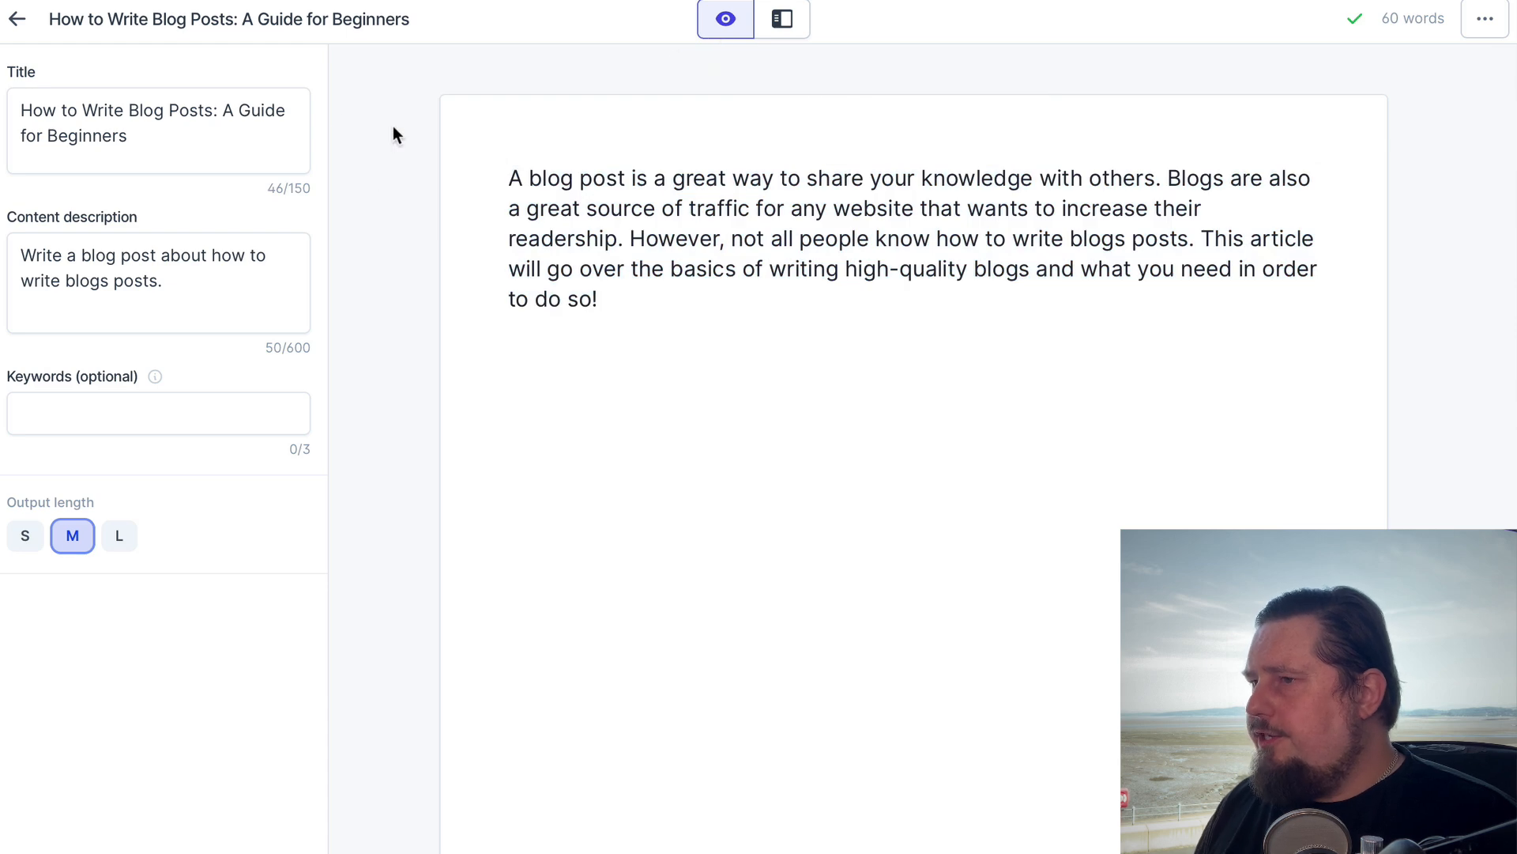
left_click(791, 27)
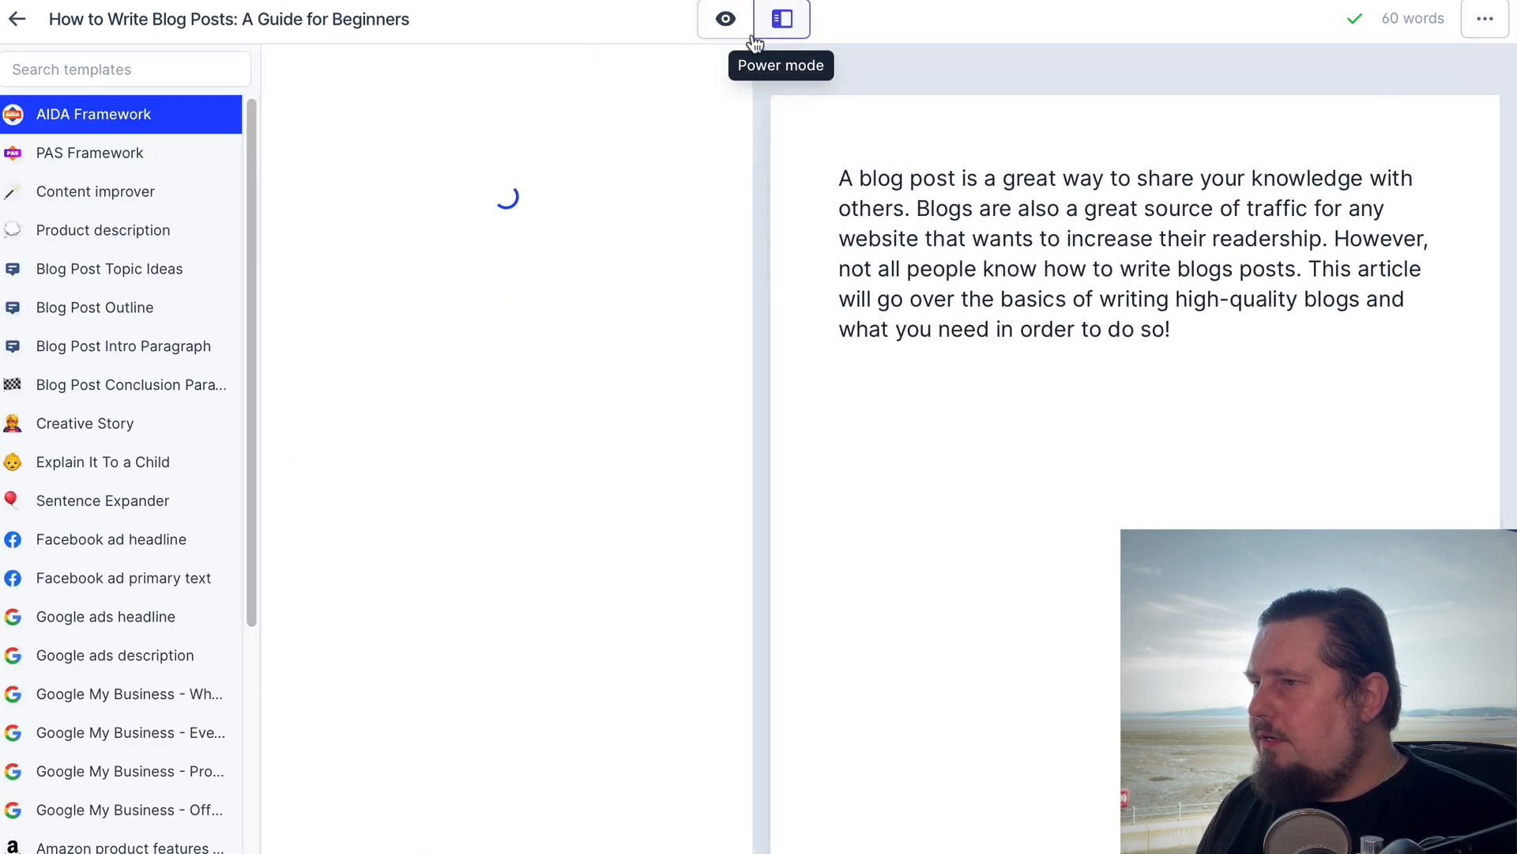
Open the PAS Framework template and move its most recent old outputs to the trash
left_click(60, 158)
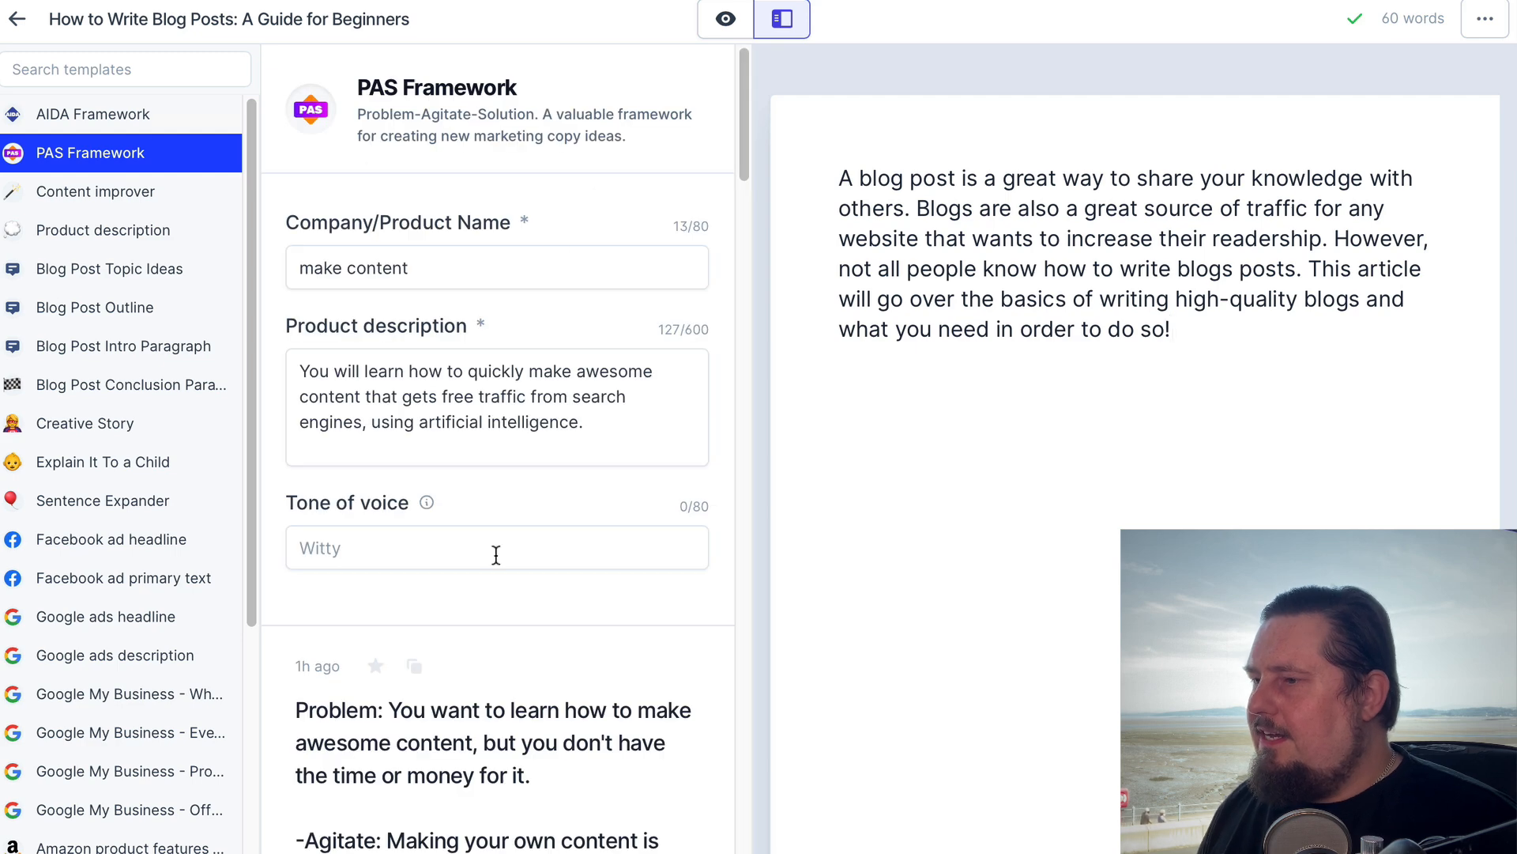
left_click(648, 668)
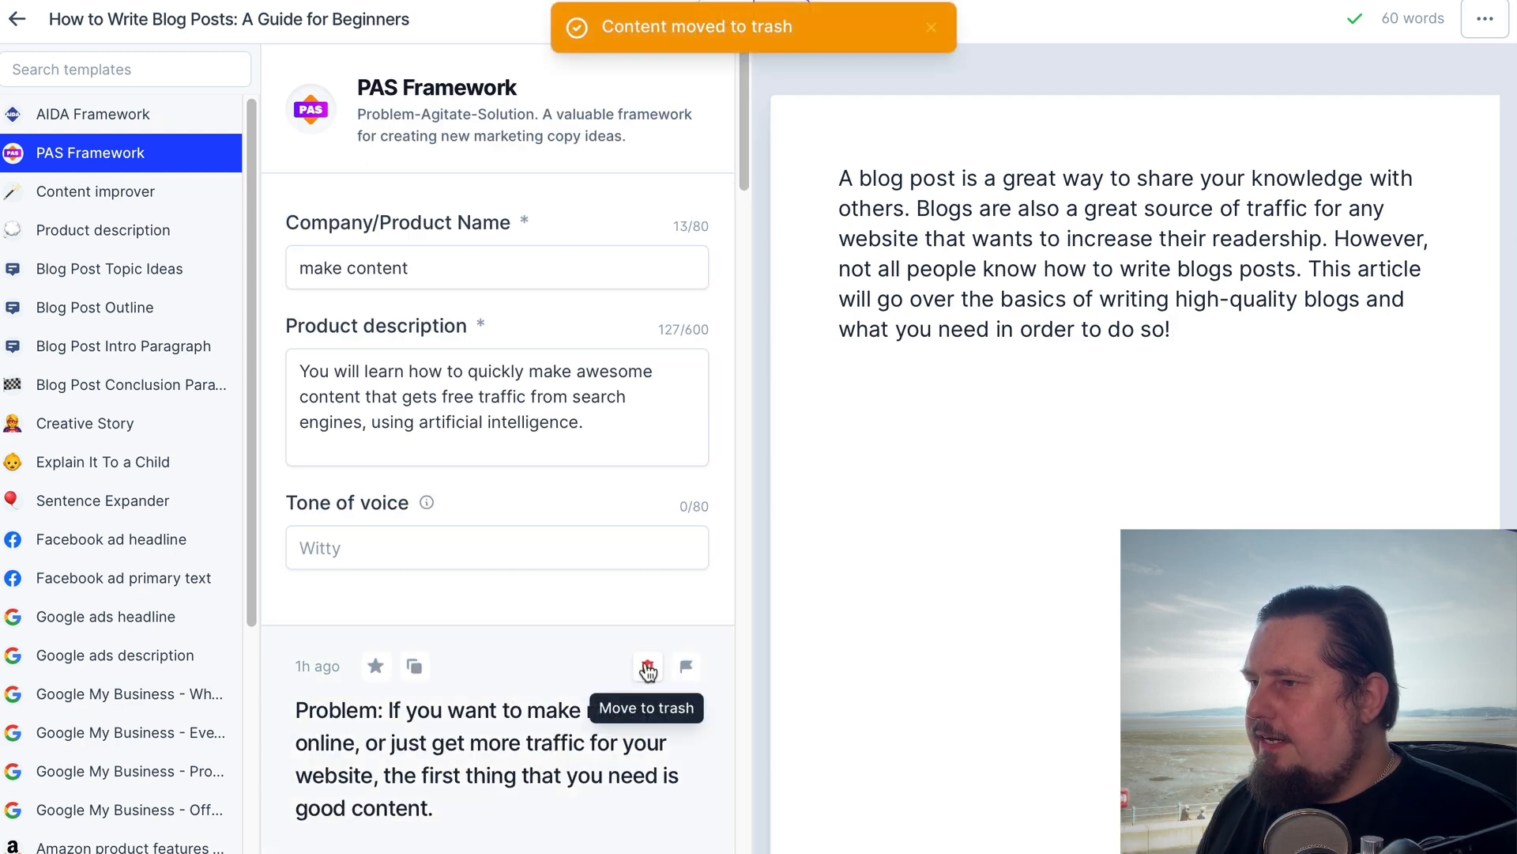
left_click(648, 670)
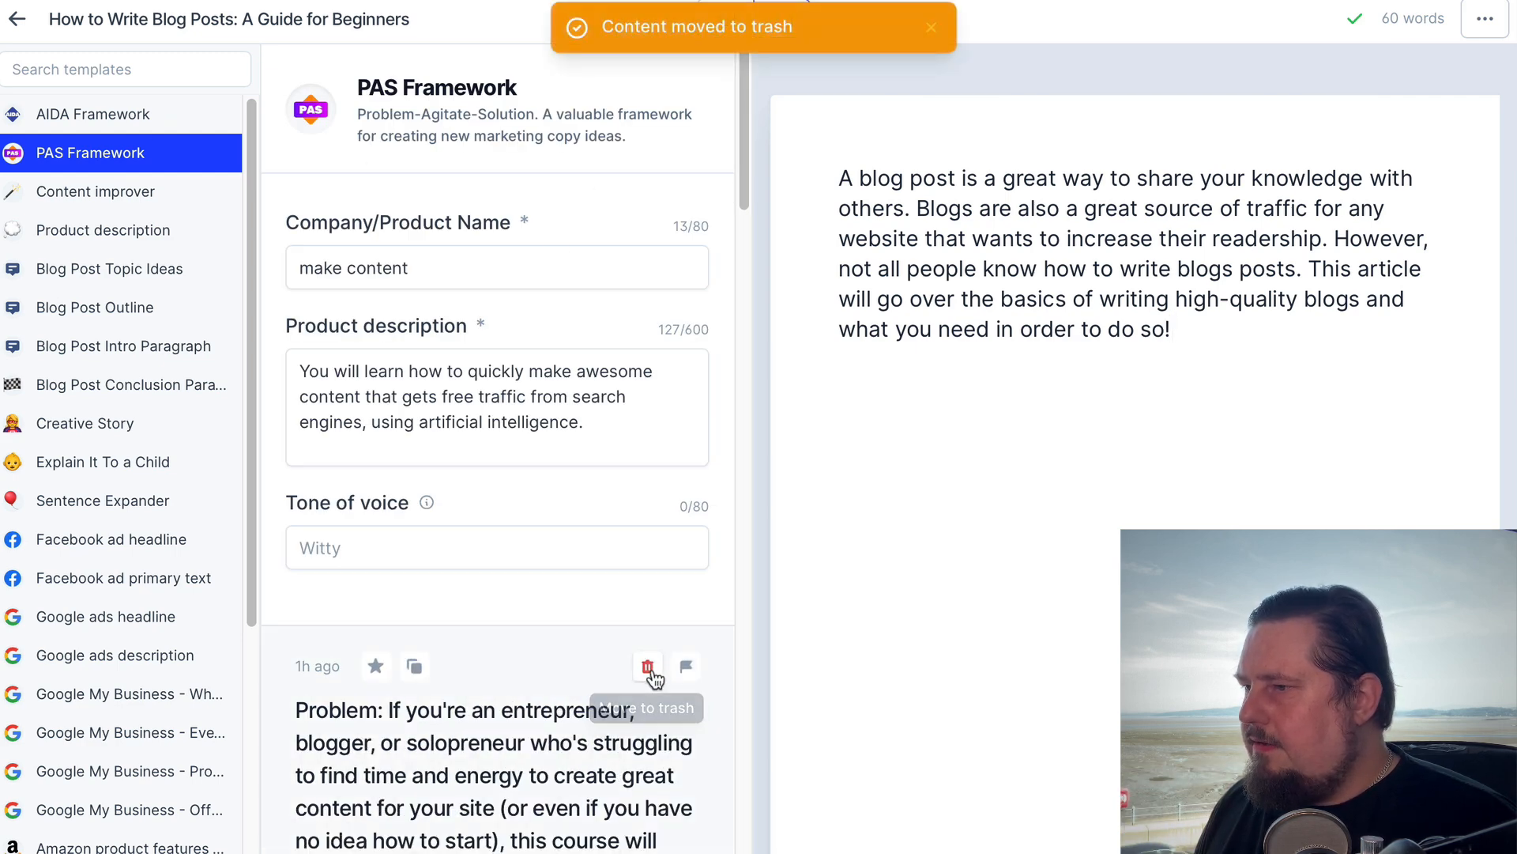
left_click(649, 668)
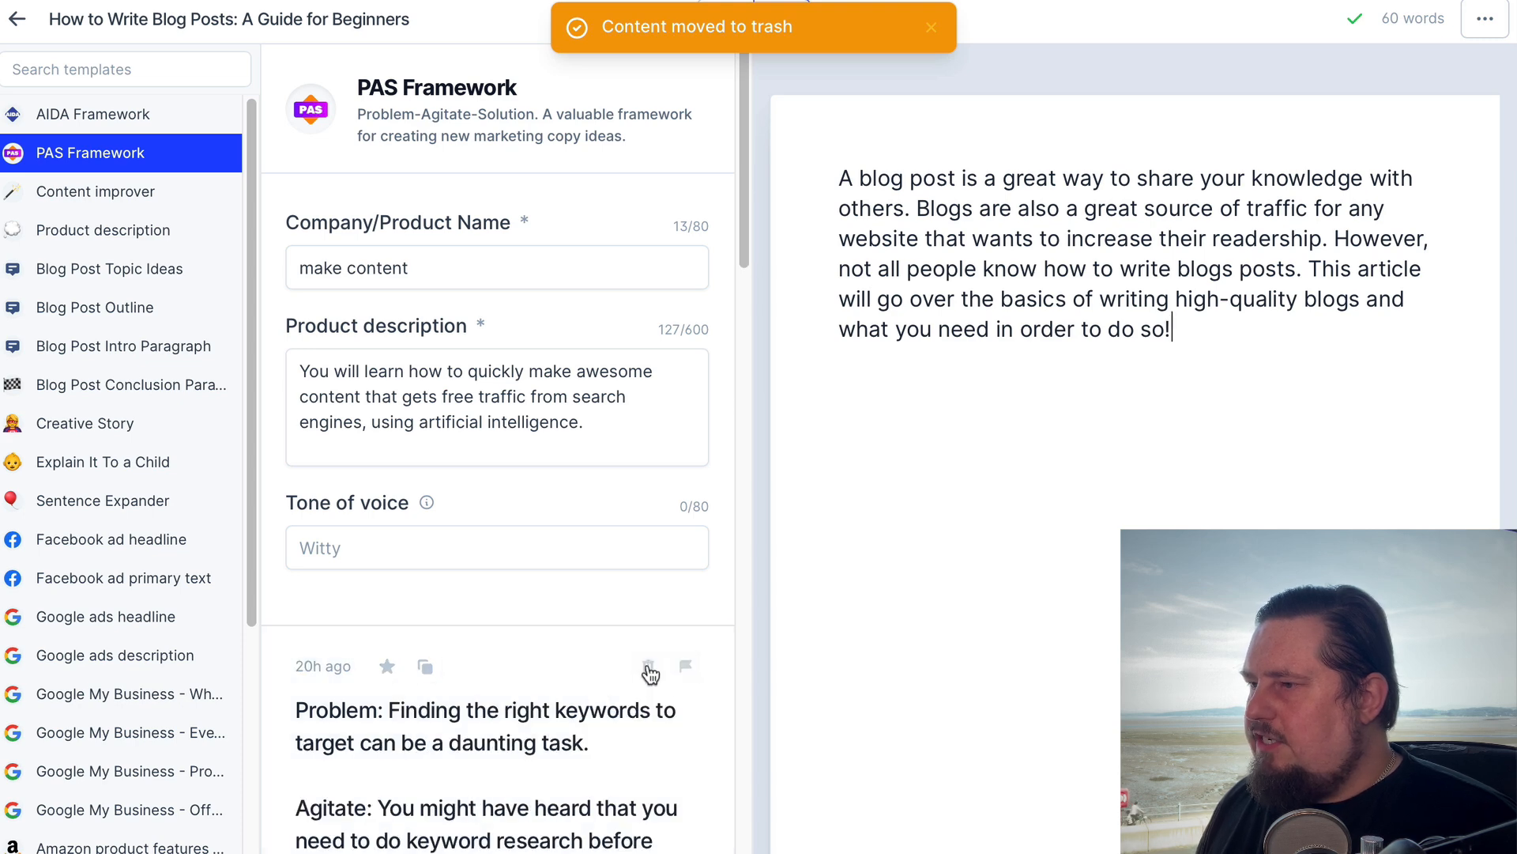
left_click(648, 669)
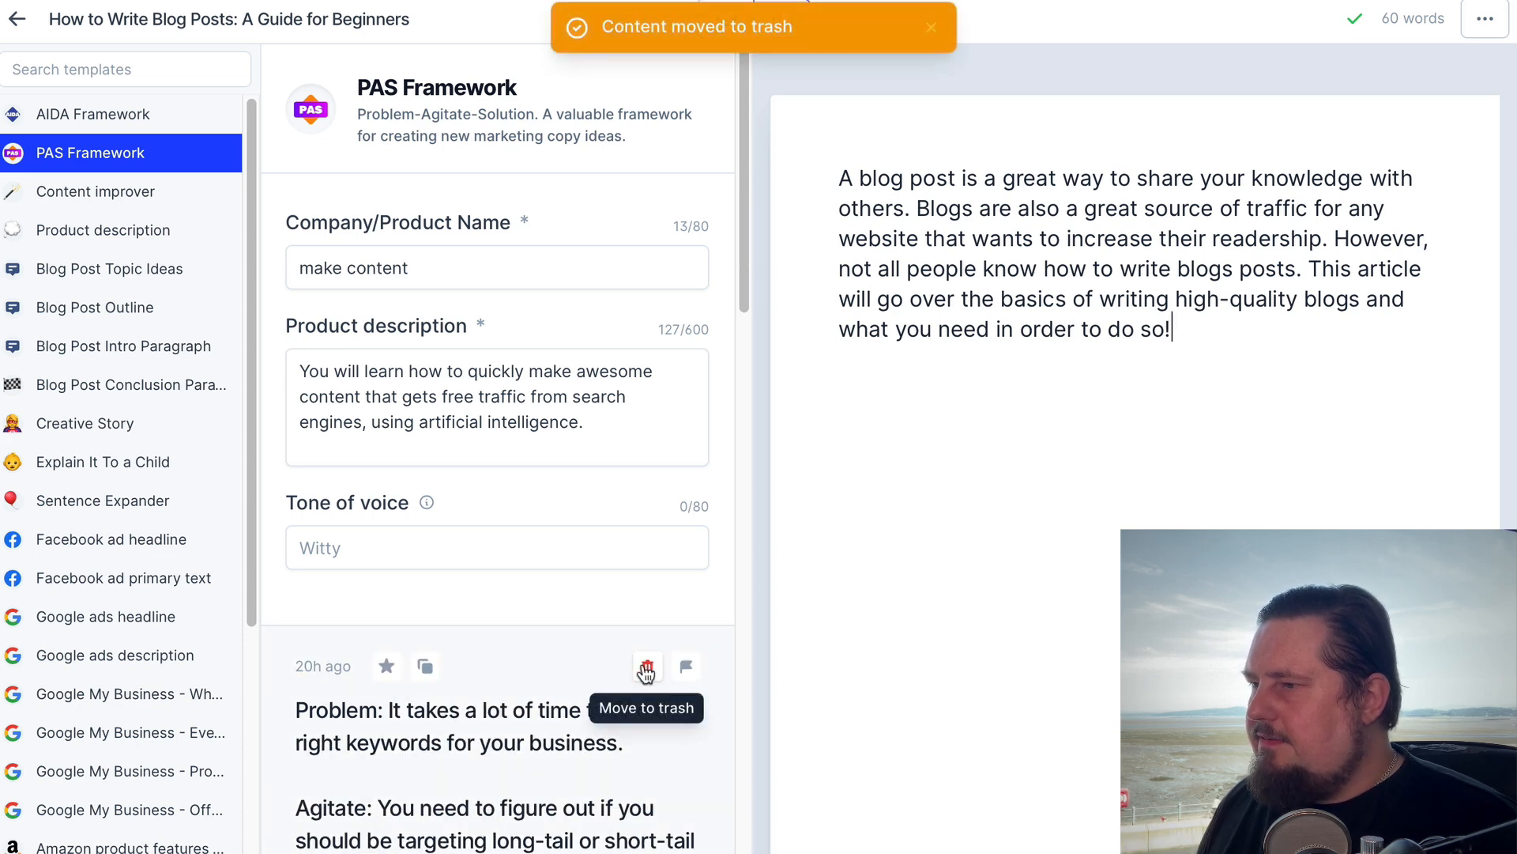
left_click(647, 669)
left_click(648, 669)
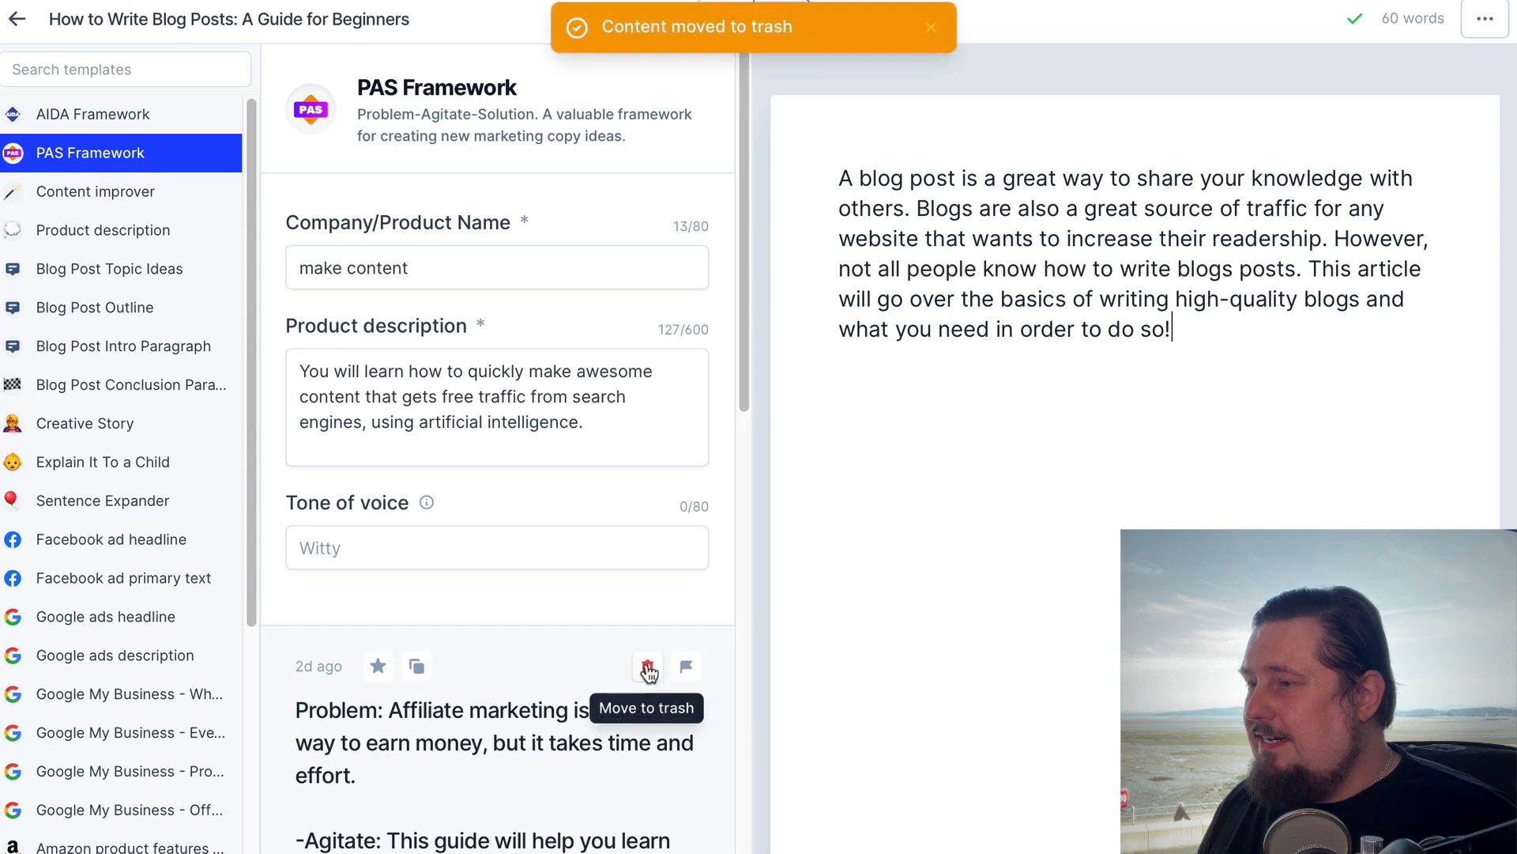
left_click(649, 670)
Replace the PAS Framework product description with the intro paragraph copied from the document
left_click_drag(651, 434, 381, 360)
key("BackSpace")
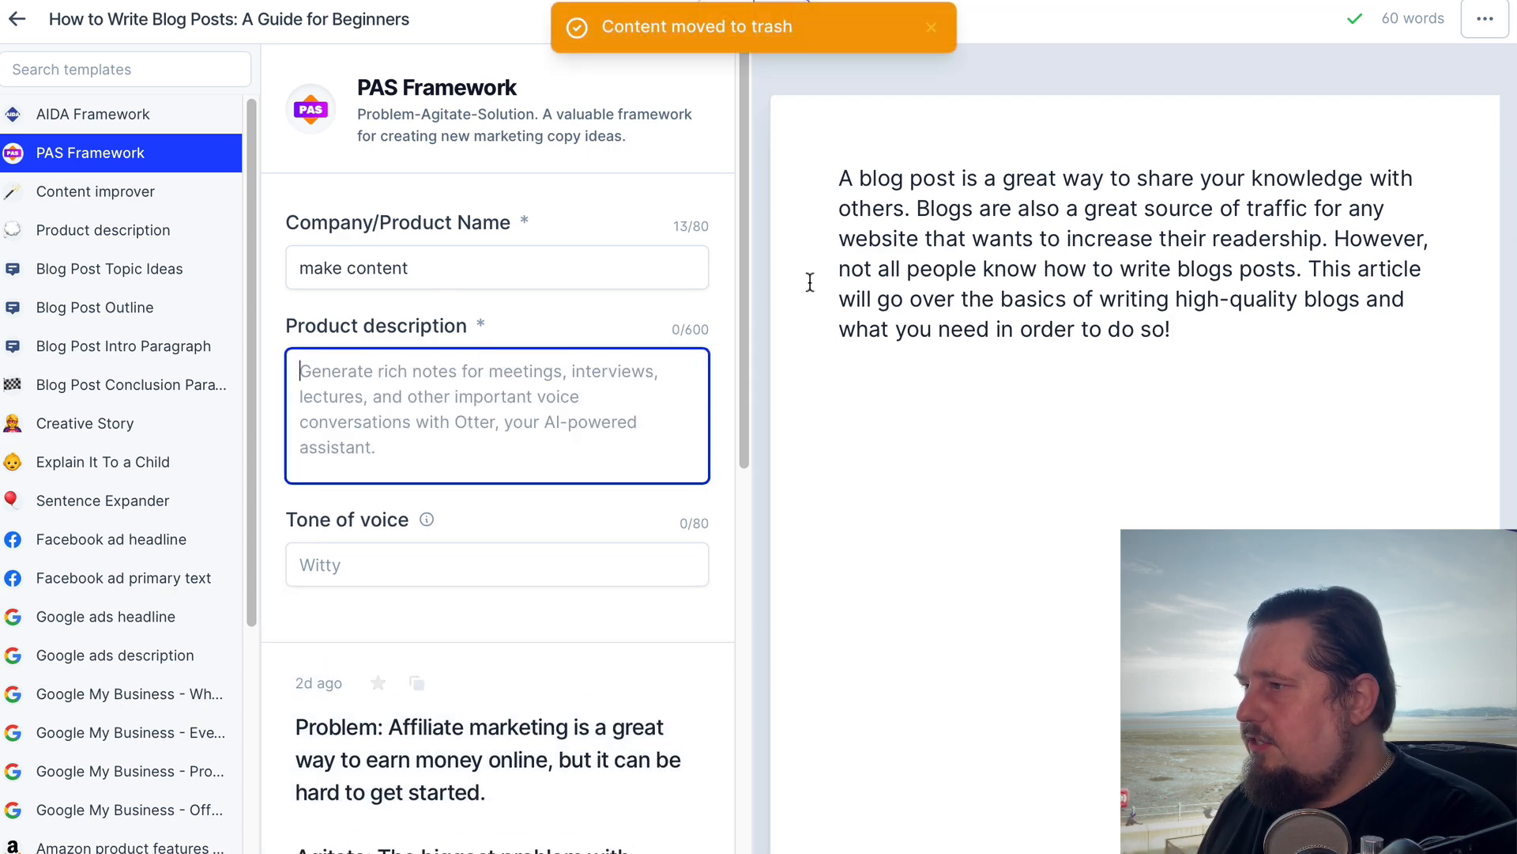
left_click_drag(840, 180, 1217, 340)
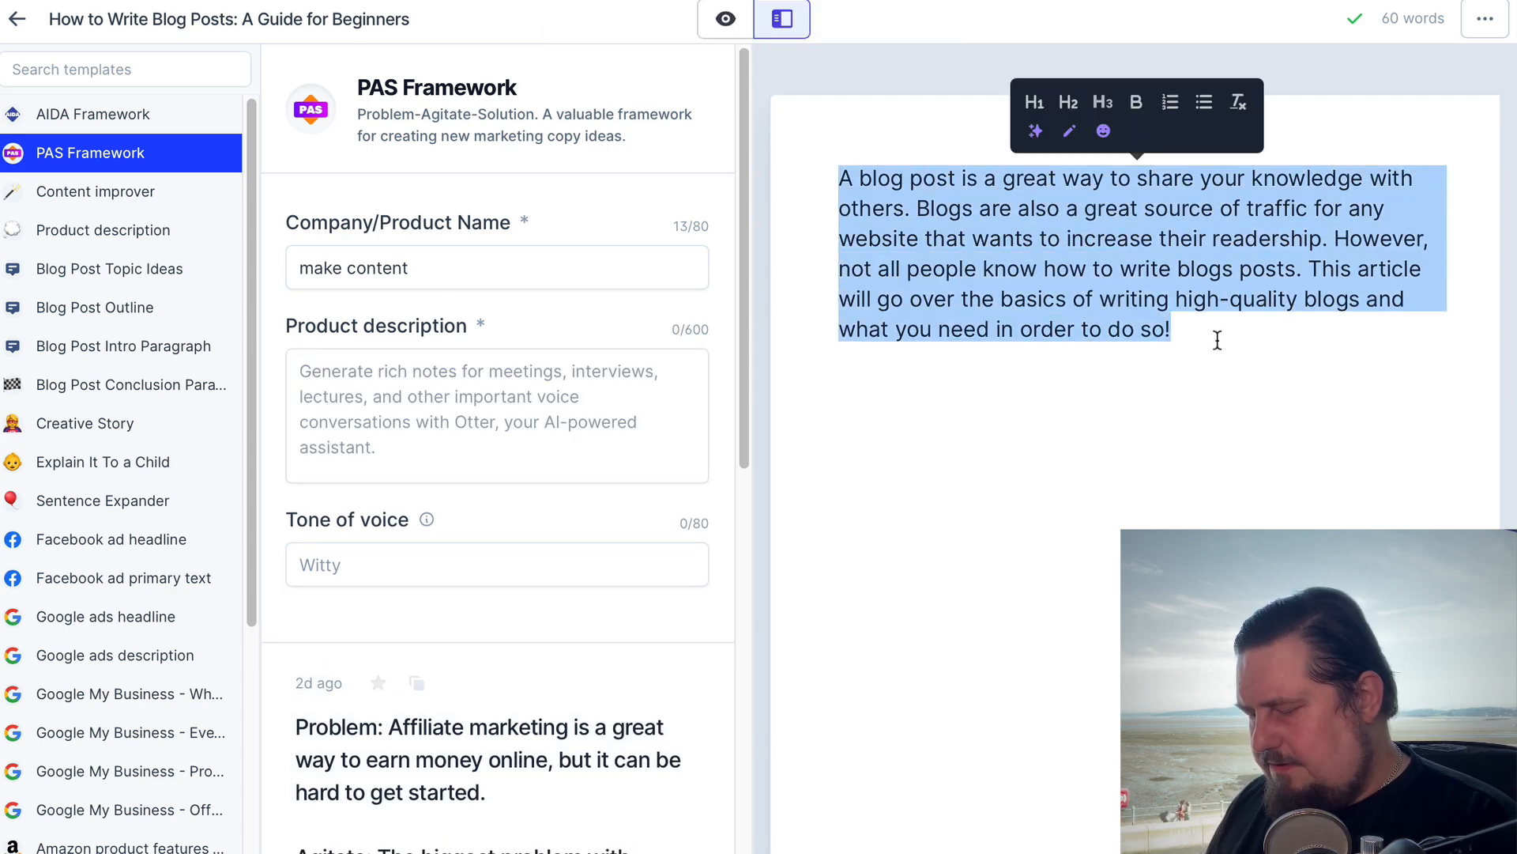
key("ctrl+c")
left_click(1113, 277)
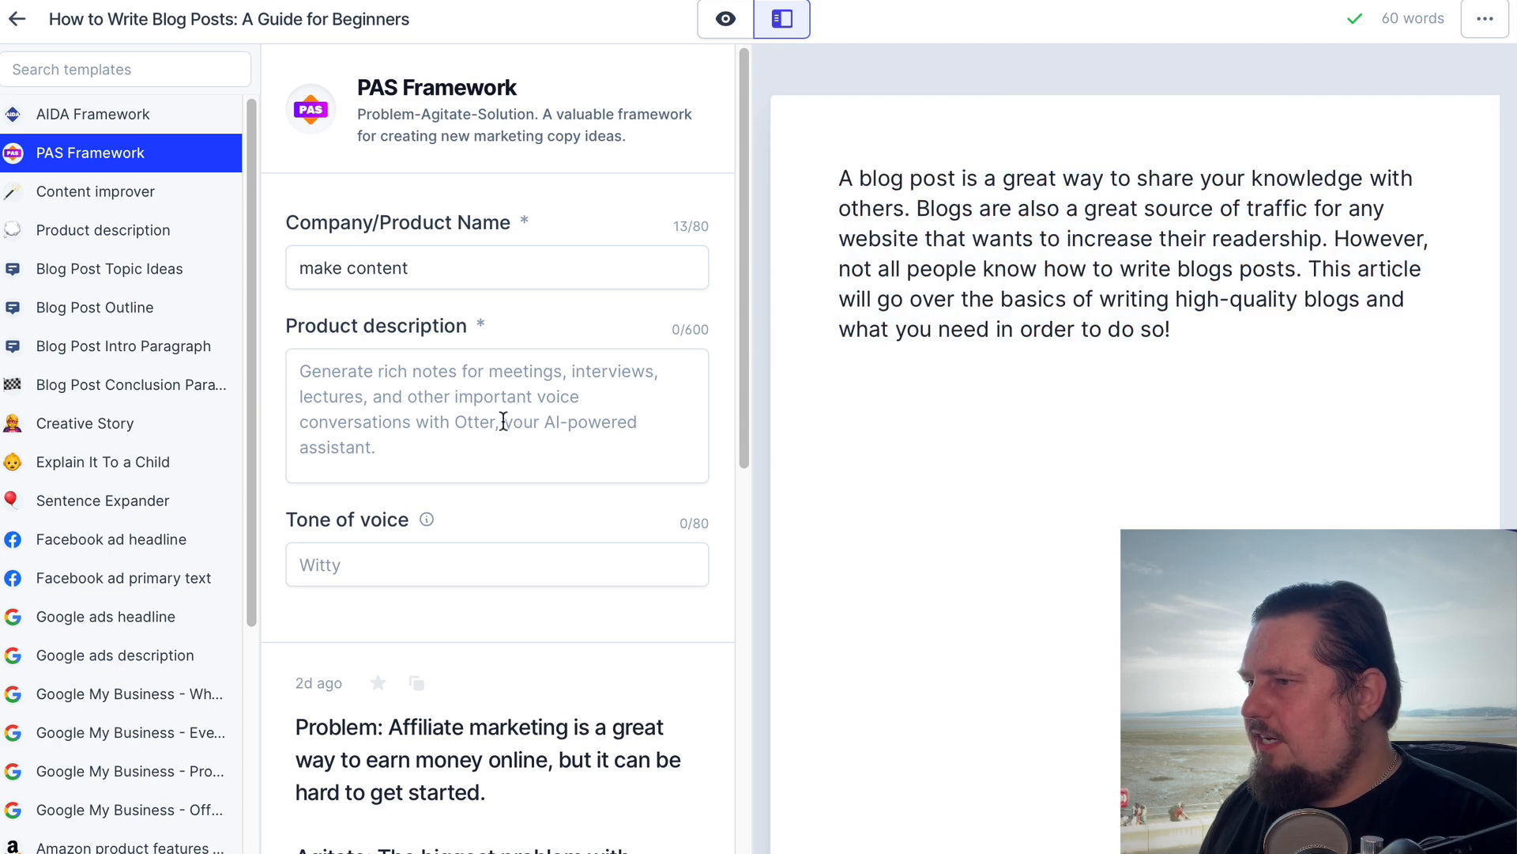
left_click(499, 418)
key("ctrl+v")
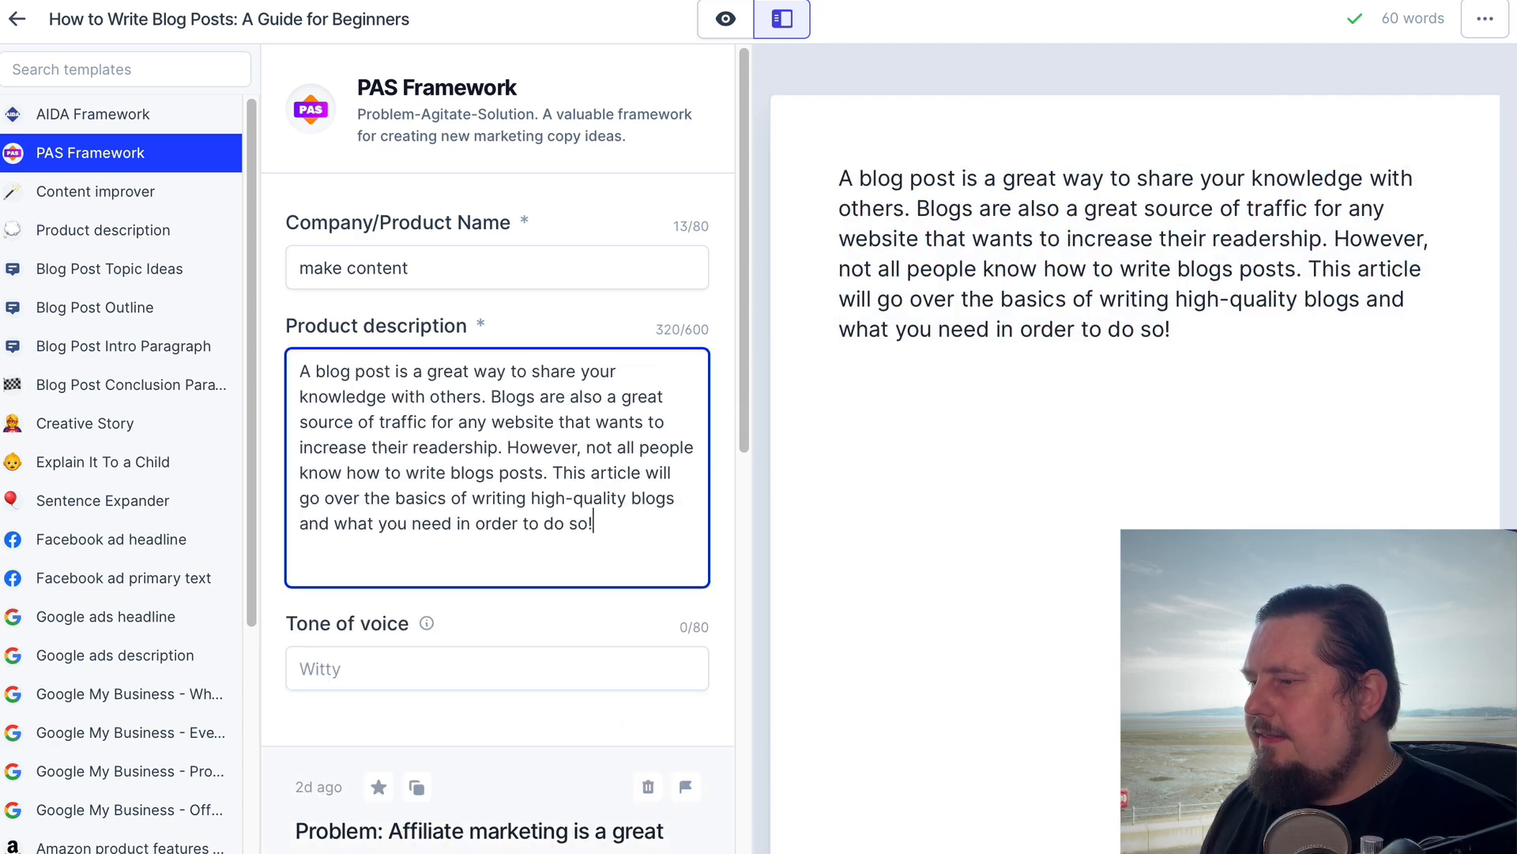
Generate new PAS Framework copy and open the result beginning "Problem: Writing a blog is hard."
left_click(875, 661)
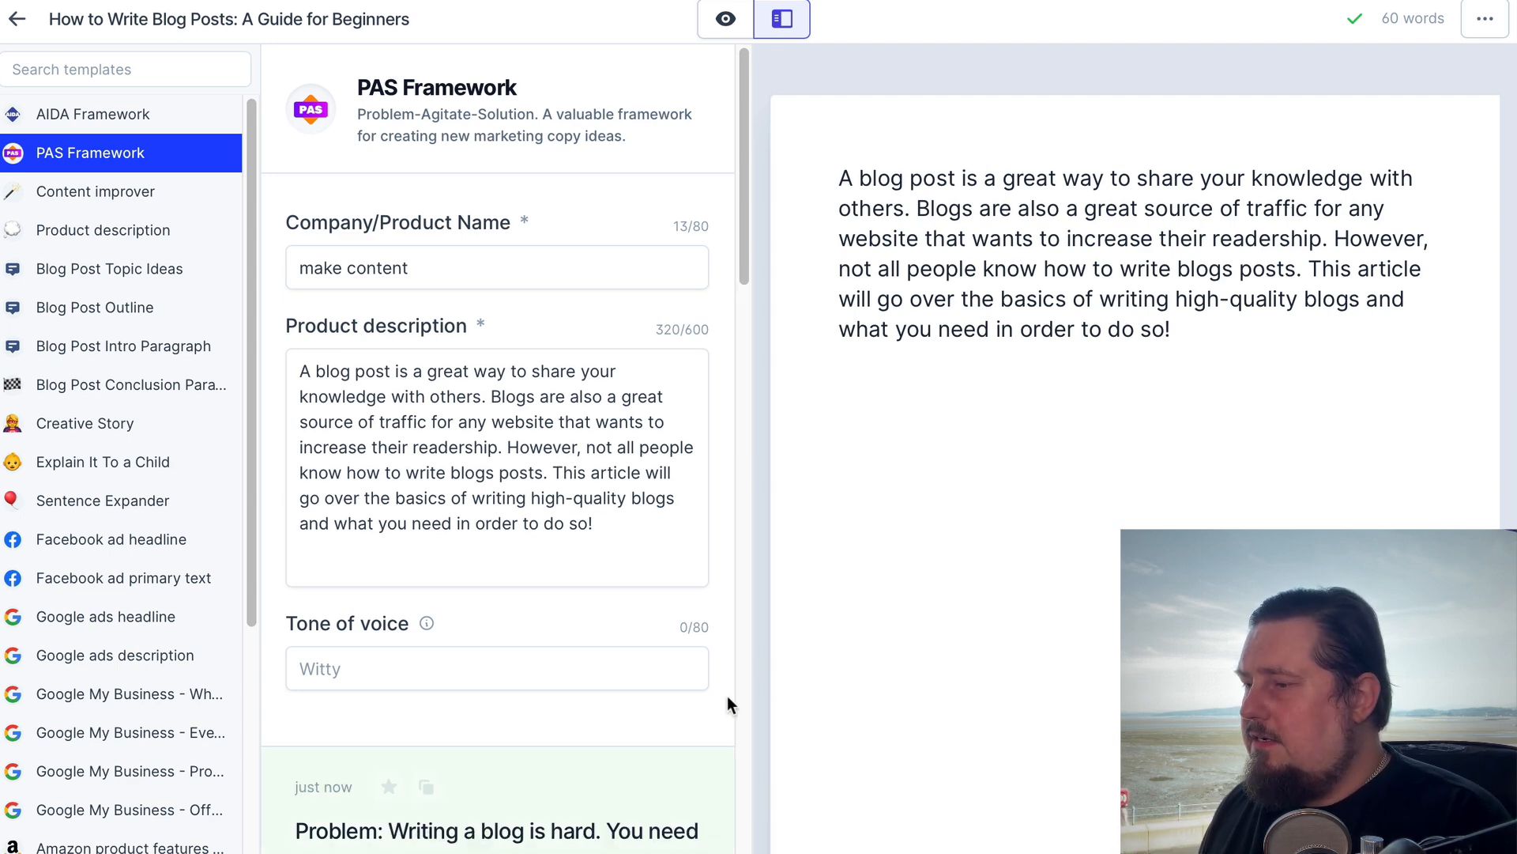
scroll(758, 822, "down", 3)
scroll(712, 837, "down", 3)
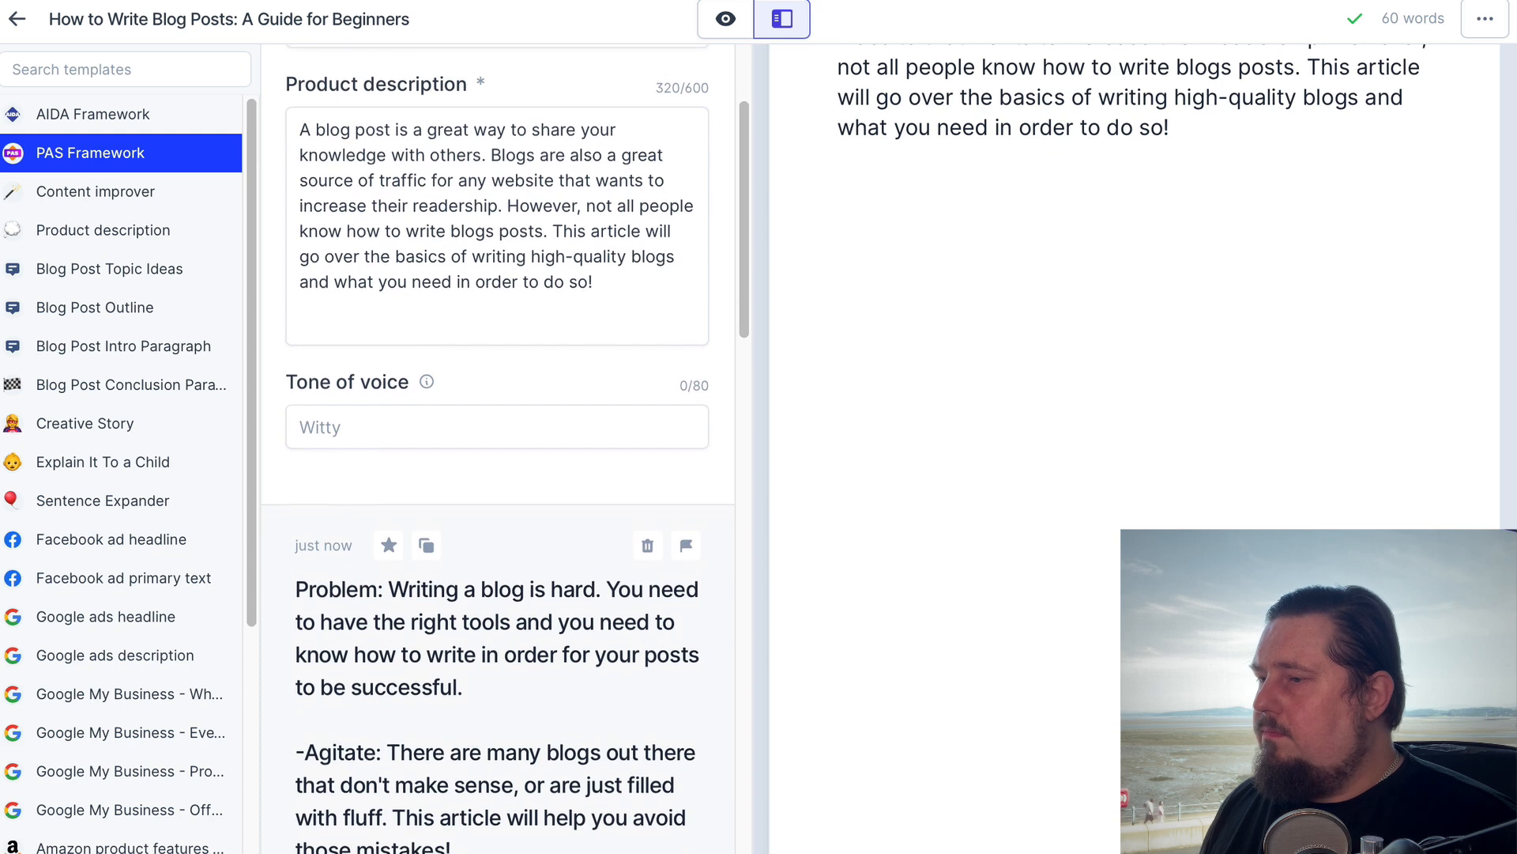
scroll(566, 653, "down", 1)
left_click(533, 568)
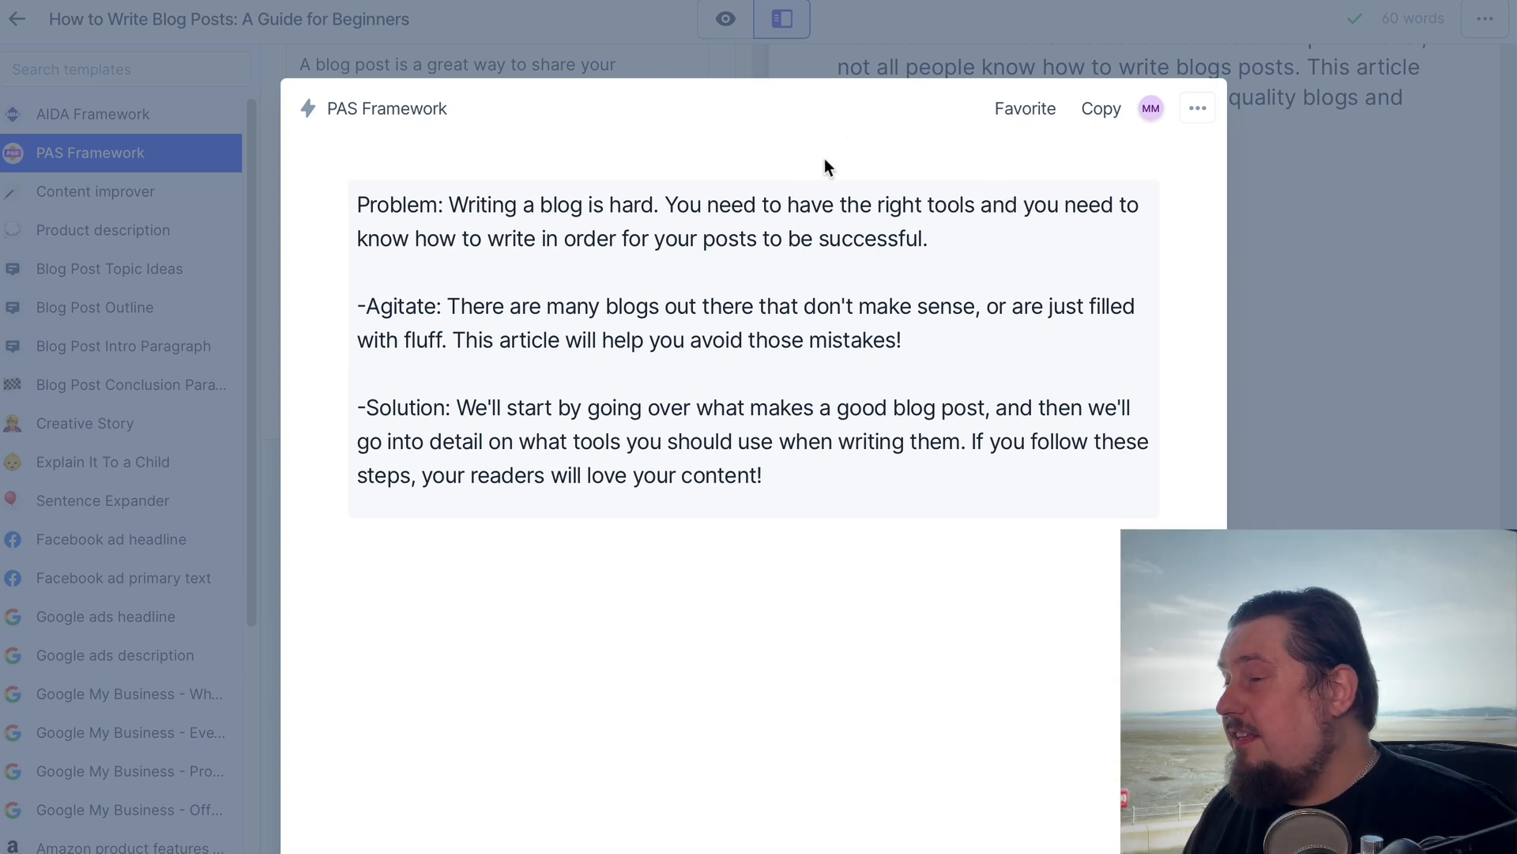
Copy the opened PAS Framework result and paste it over the intro paragraph in the document
left_click(1103, 110)
left_click(1321, 313)
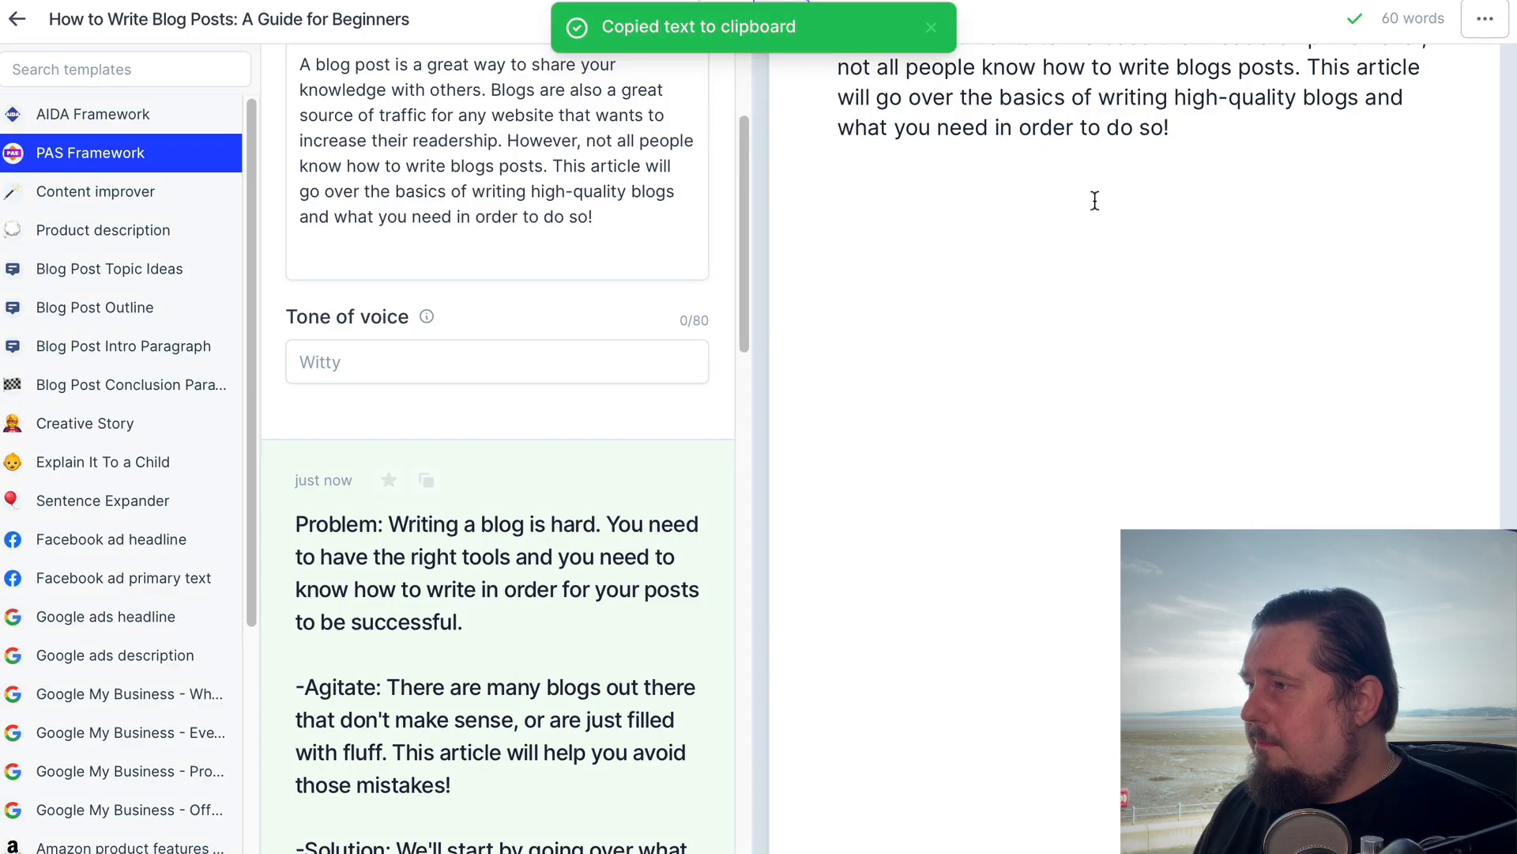
left_click_drag(837, 178, 1243, 357)
key("ctrl+v")
Remove the "Problem:", "-Agitate:" and "-Solution:" labels and the blank lines between the pasted paragraphs
left_click(1034, 298)
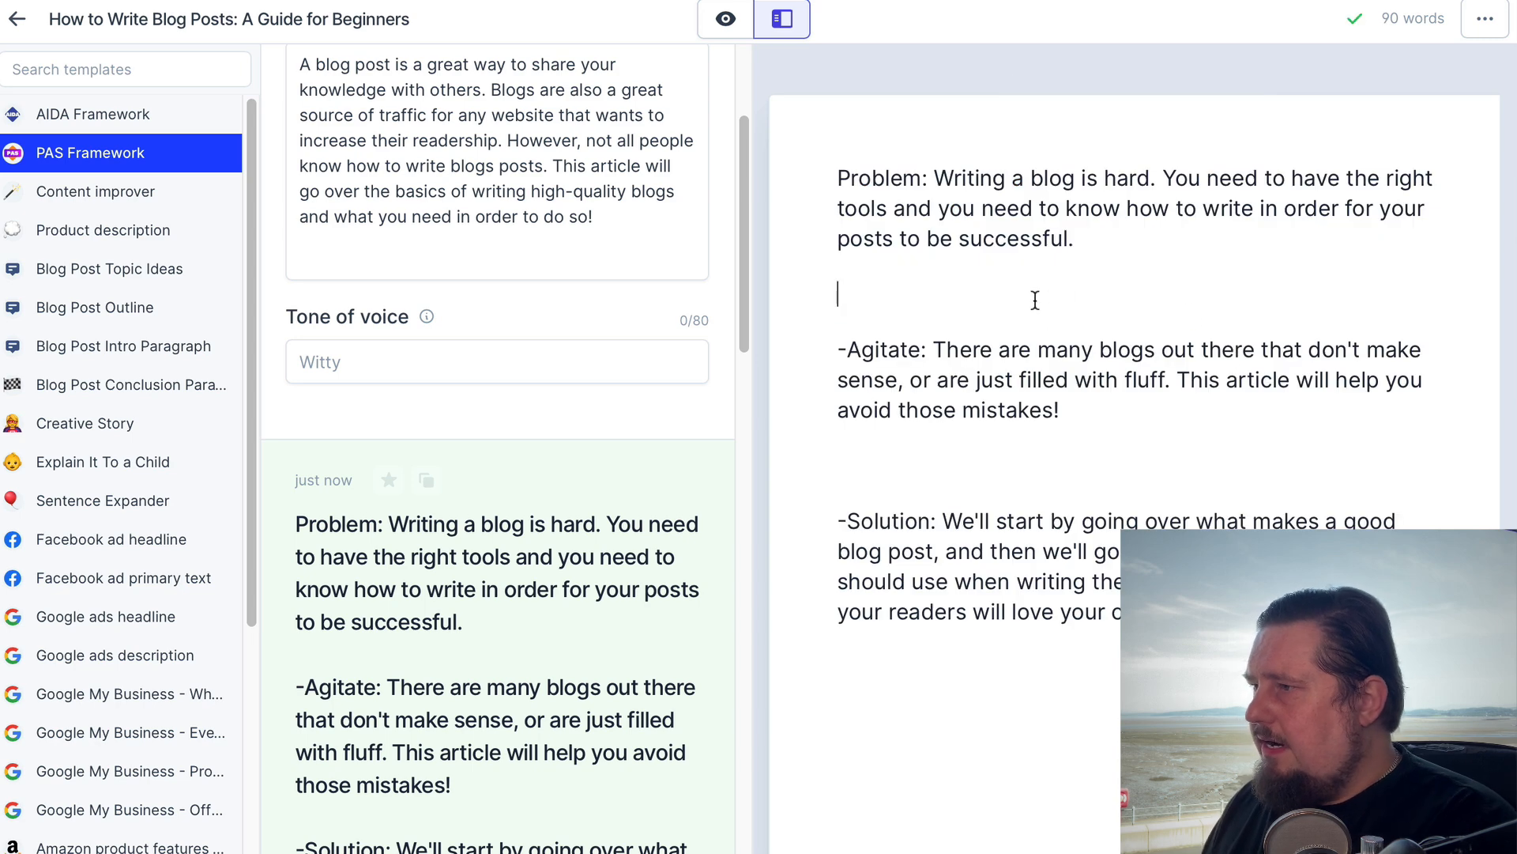
key("BackSpace")
double_click(891, 172)
key("BackSpace")
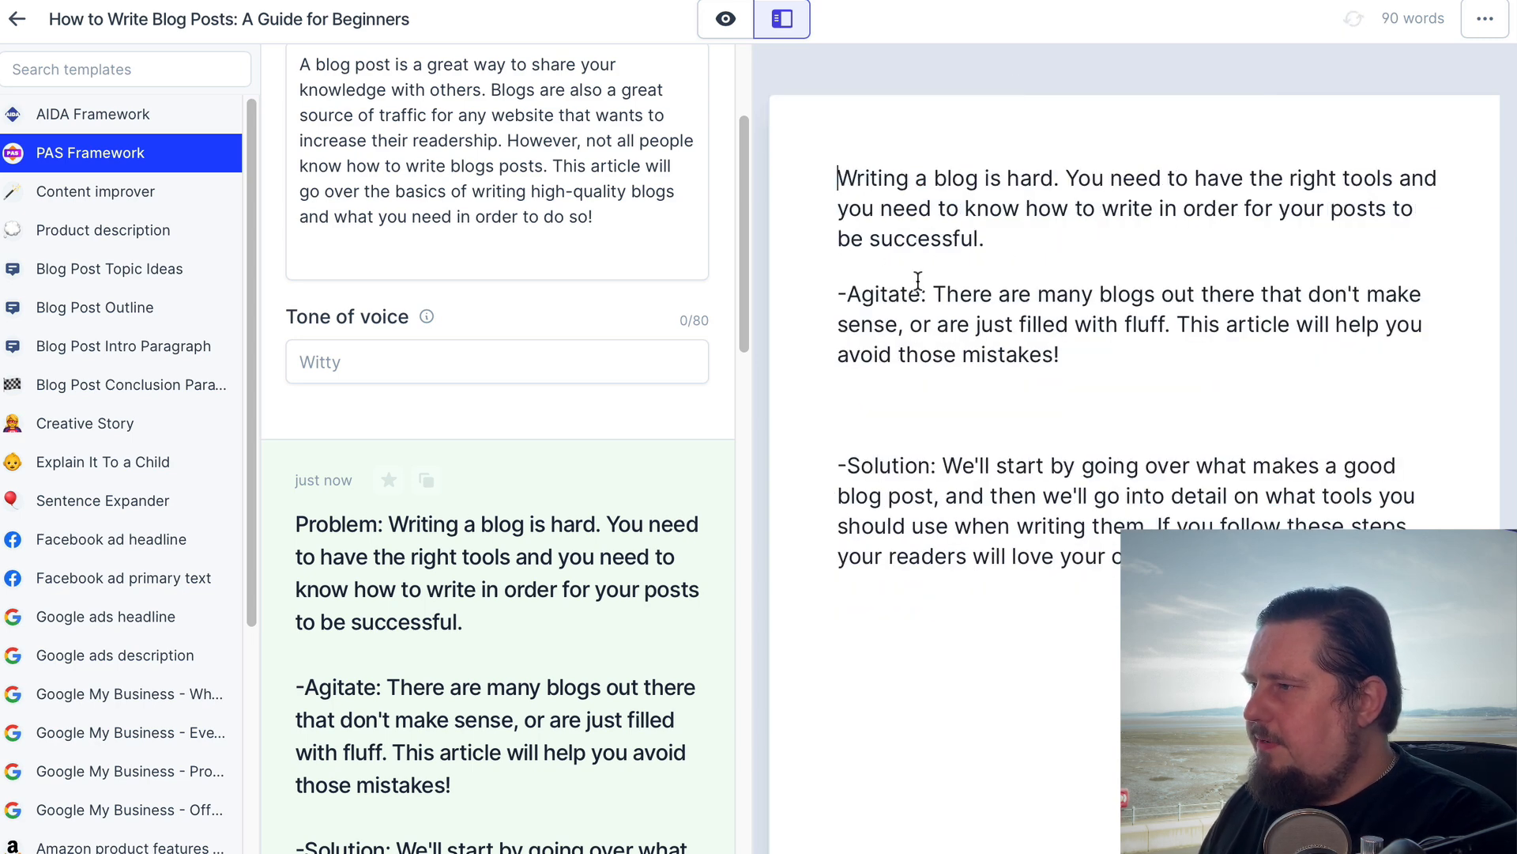
left_click_drag(934, 294, 814, 294)
key("BackSpace")
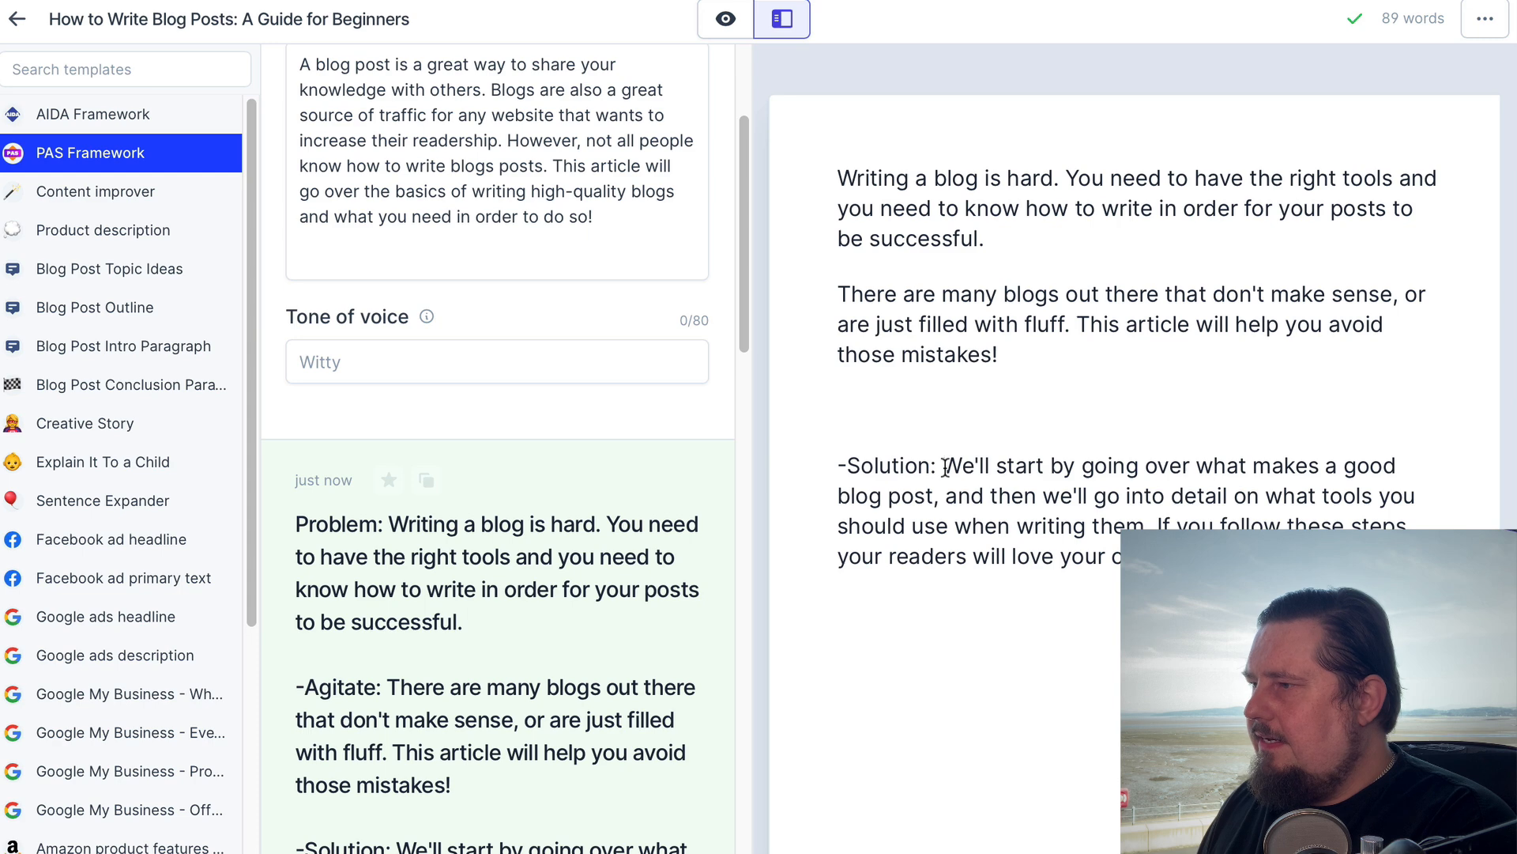
left_click_drag(941, 465, 822, 463)
key("BackSpace")
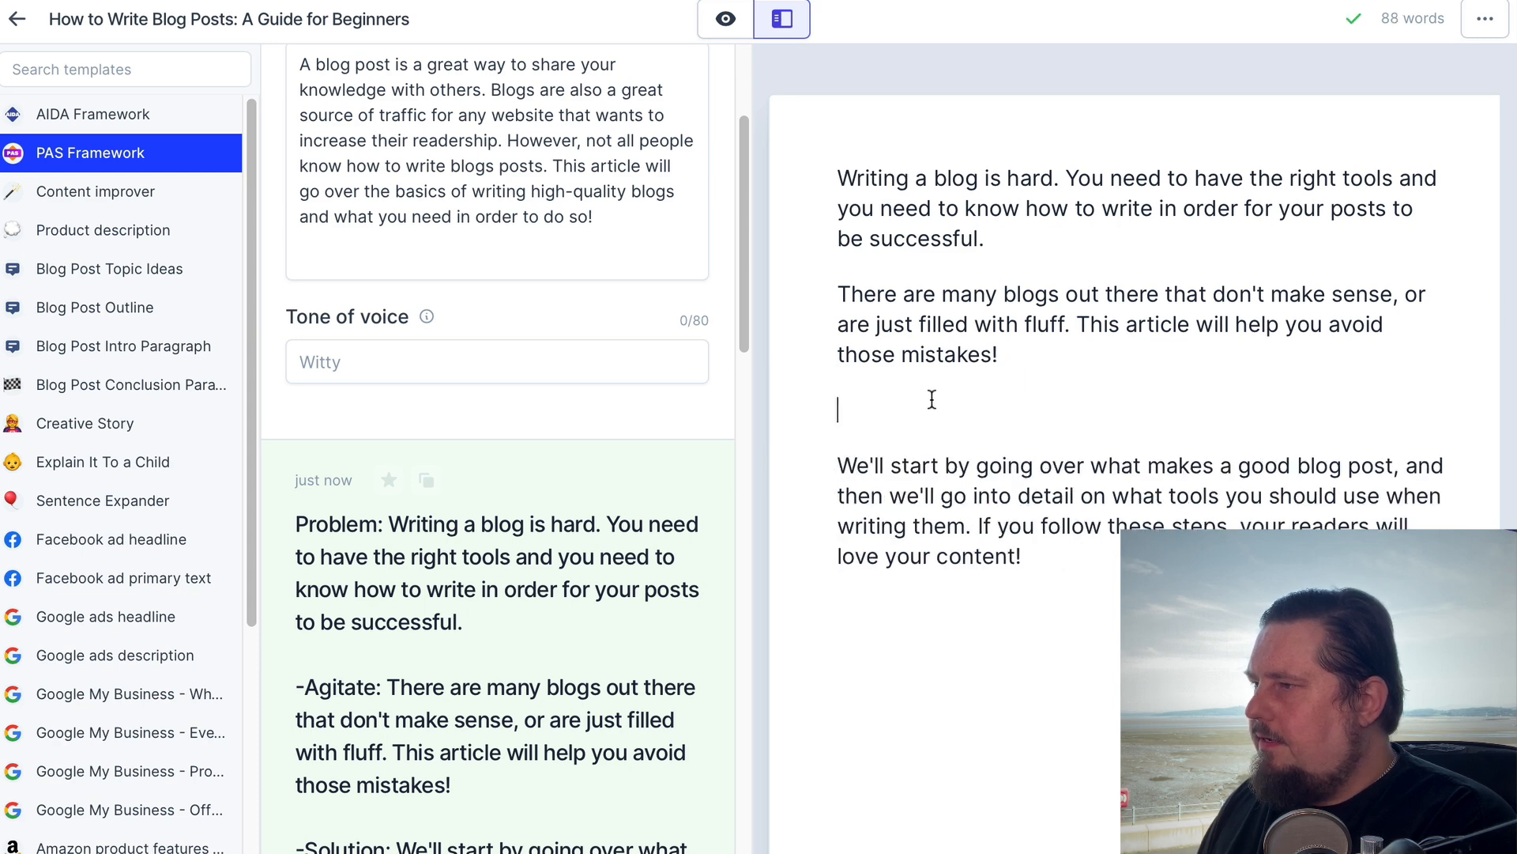
key("BackSpace")
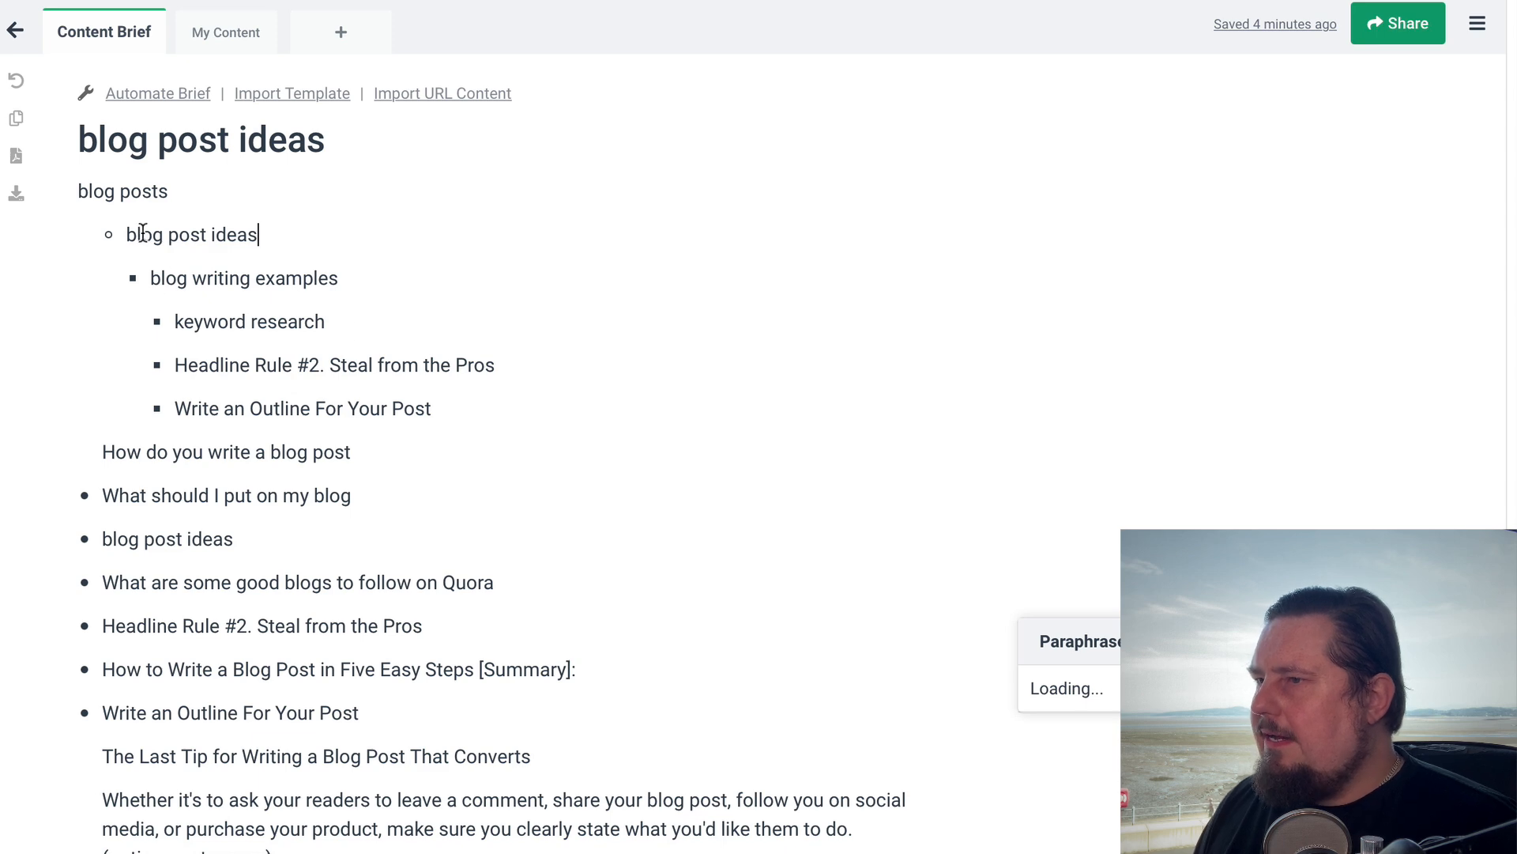
Copy the nested "blog post ideas" bullet from the Frase outline and switch back to the Jarvis document
left_click_drag(130, 235, 256, 234)
key("ctrl+c")
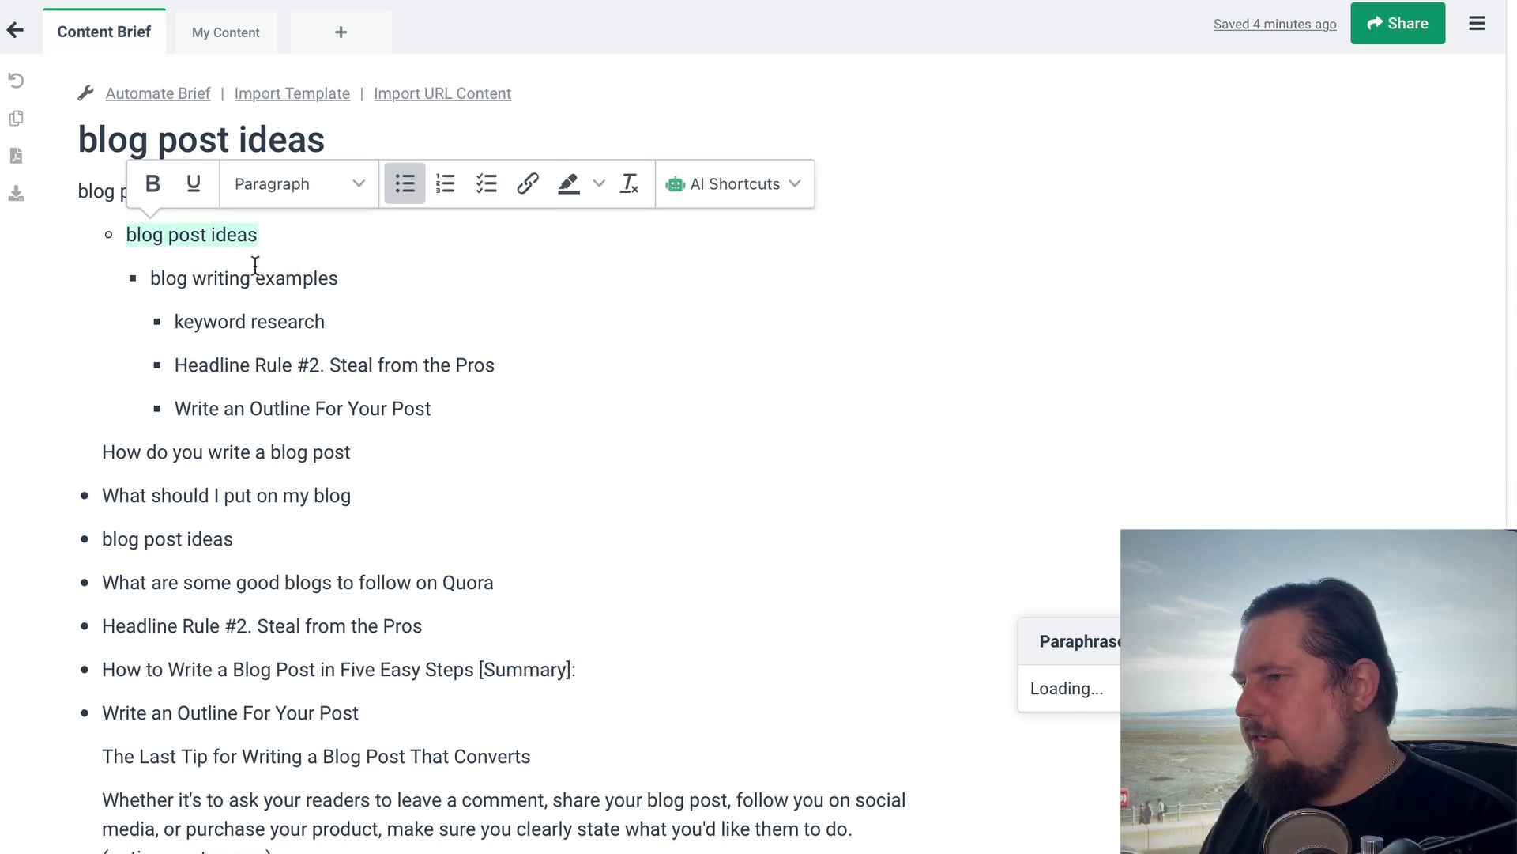
left_click(208, 235)
left_click_drag(128, 235, 308, 235)
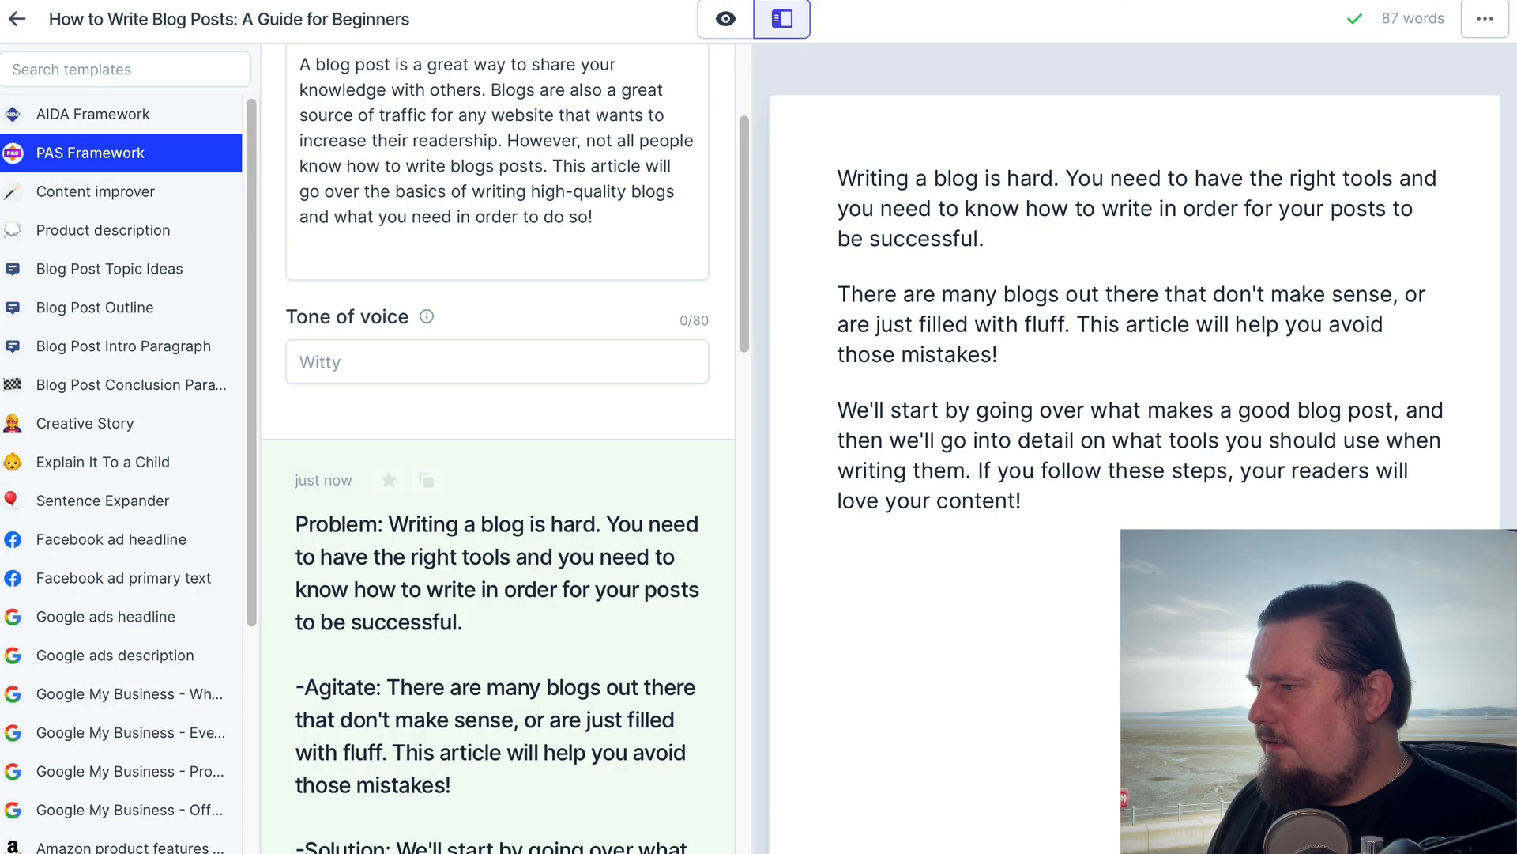
key("ctrl+v")
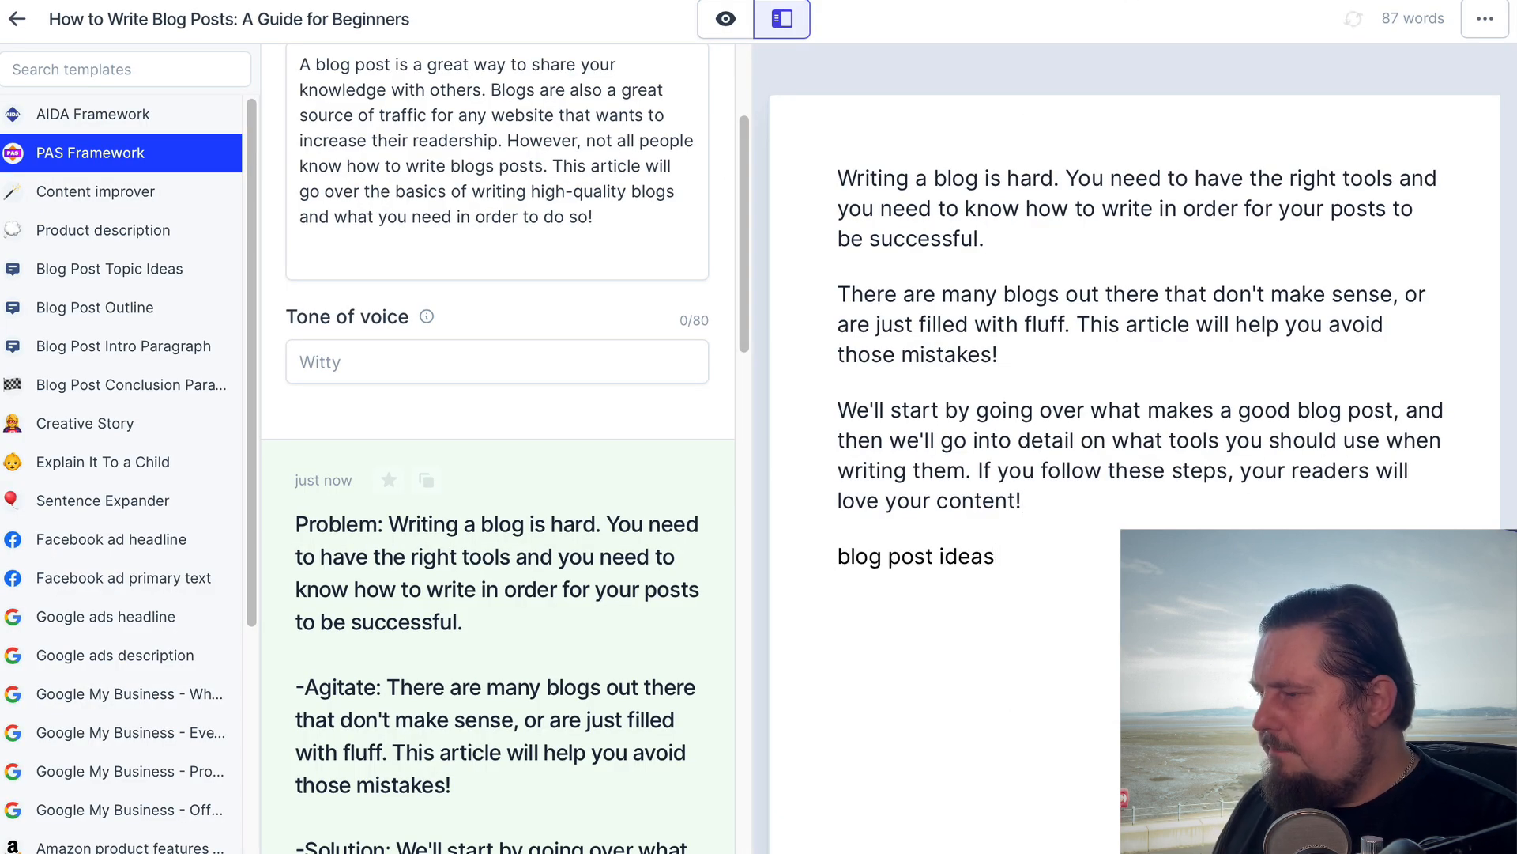
double_click(836, 553)
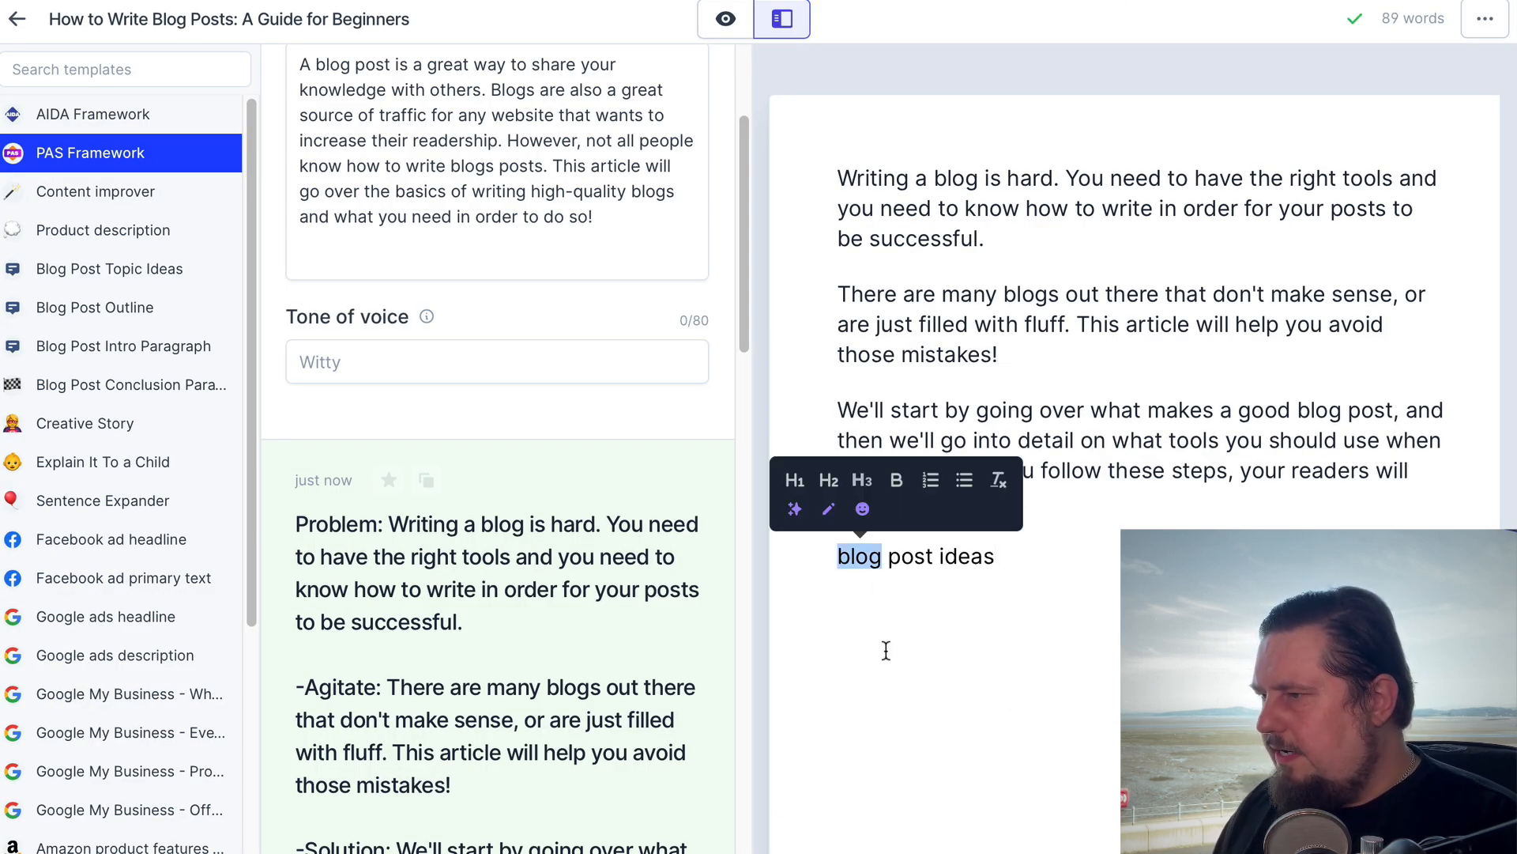
key("Left")
type("W")
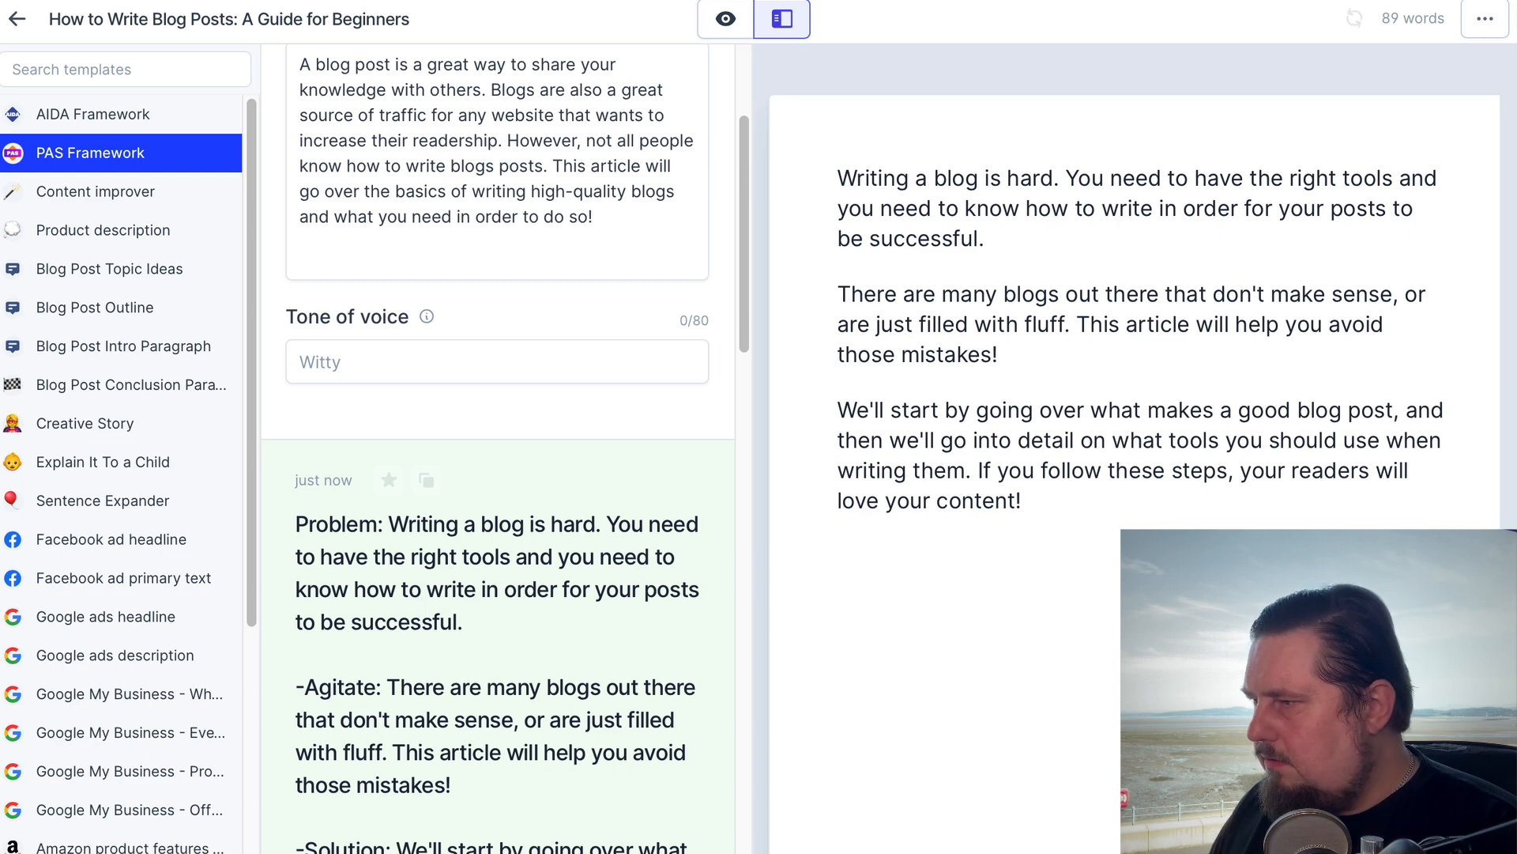
key("ctrl+v")
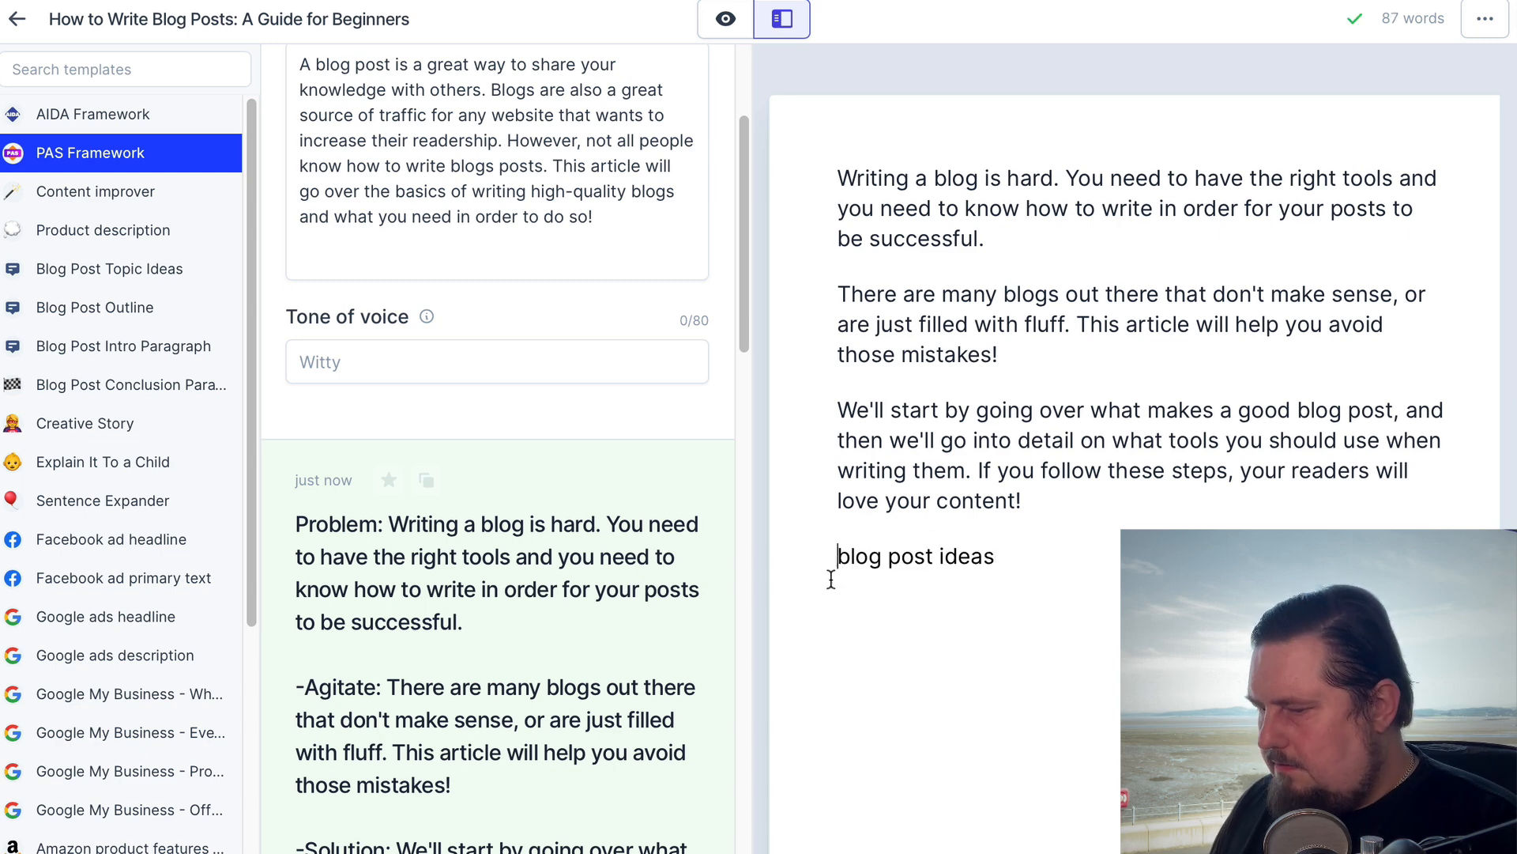
type("Wha")
key("ctrl+z")
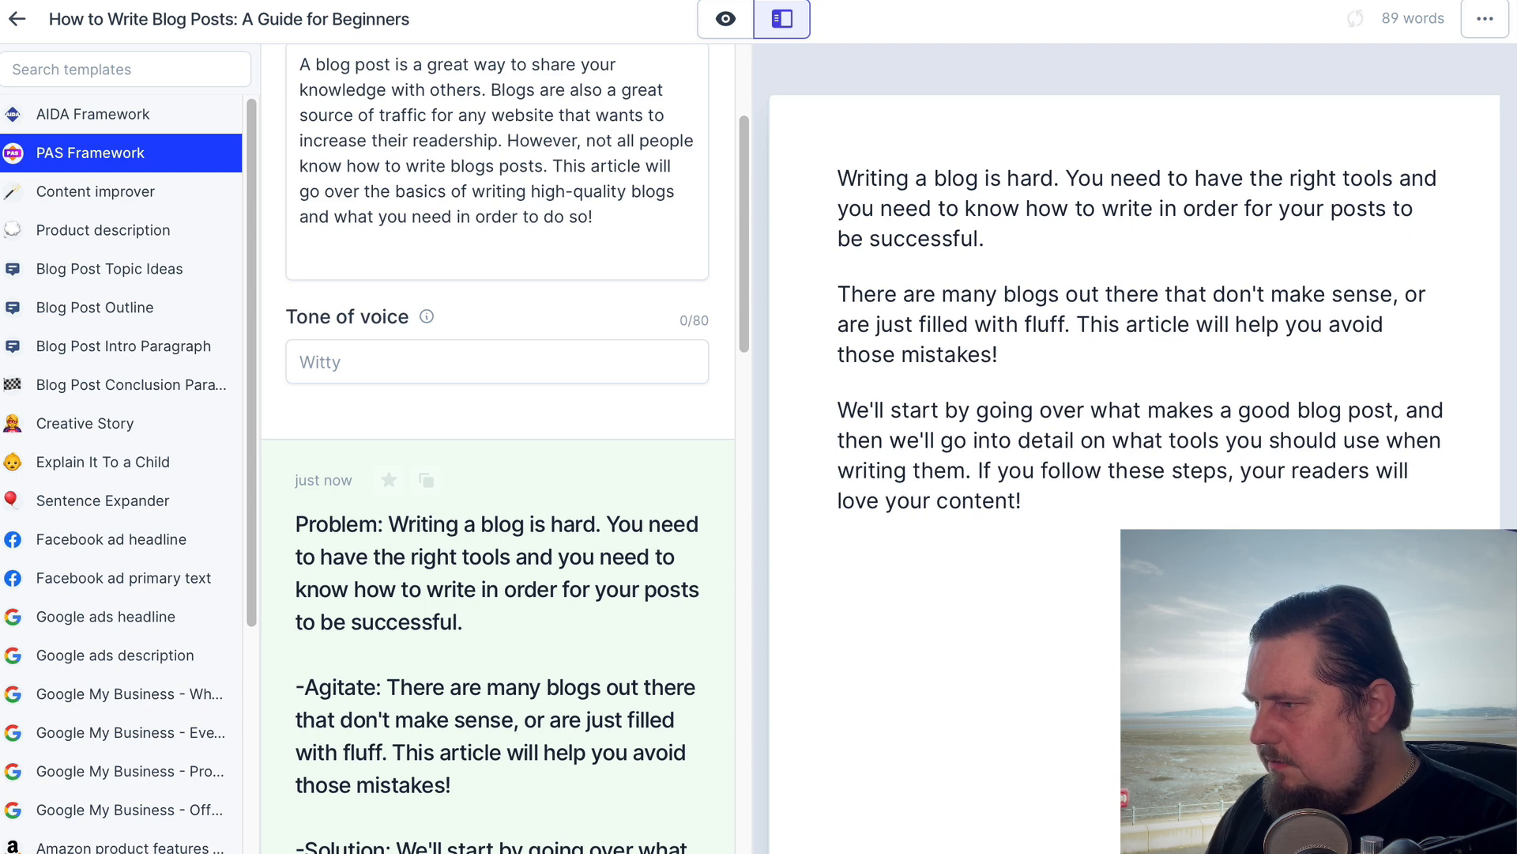
Write "What are some blog post ideas?" below the intro using the copied topic and generate the text that follows it
type("What are")
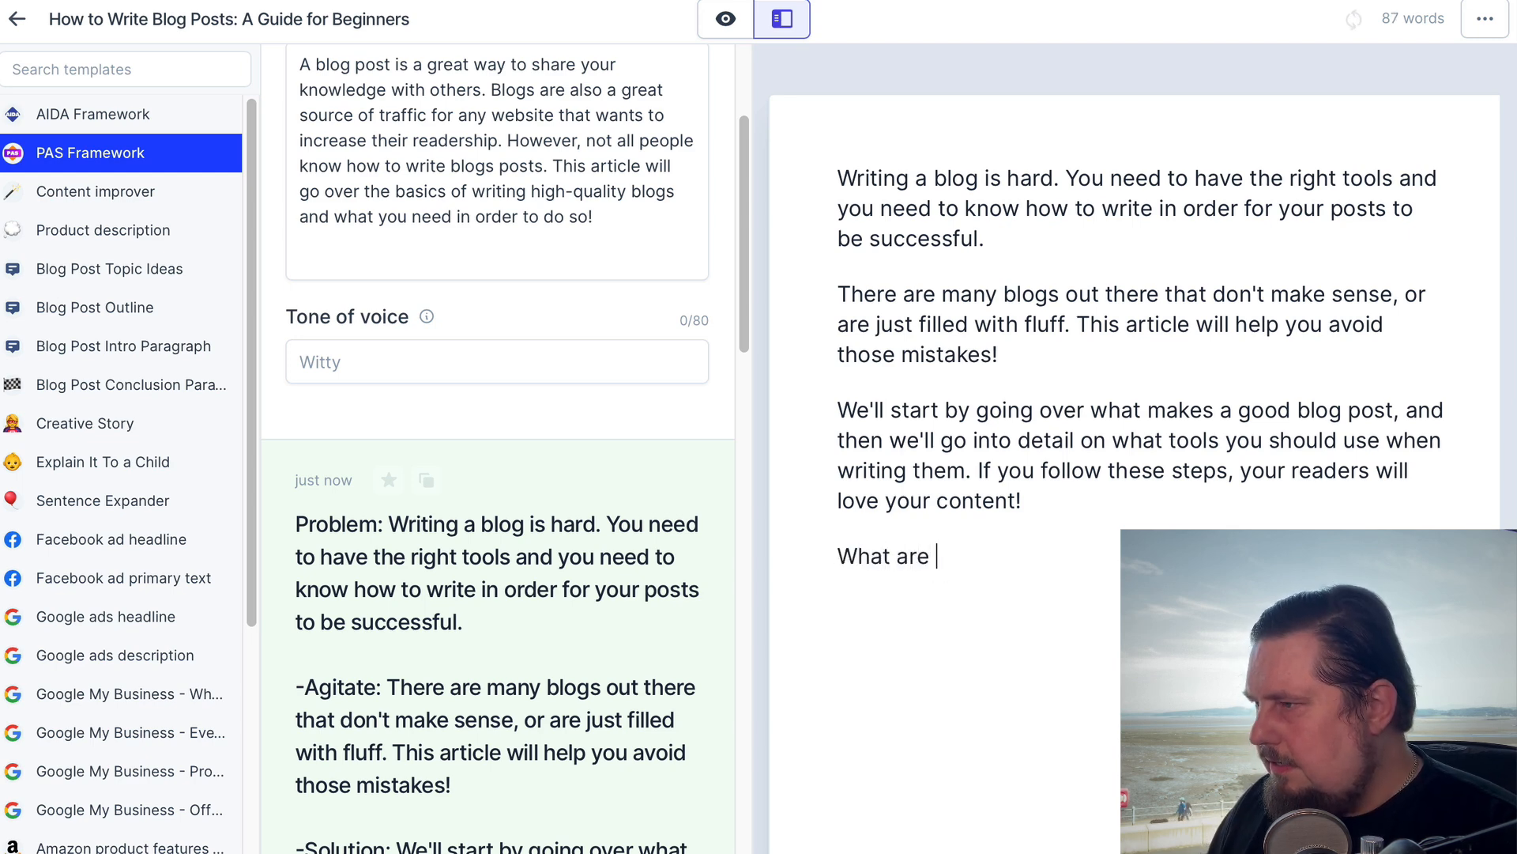
key("ctrl+v")
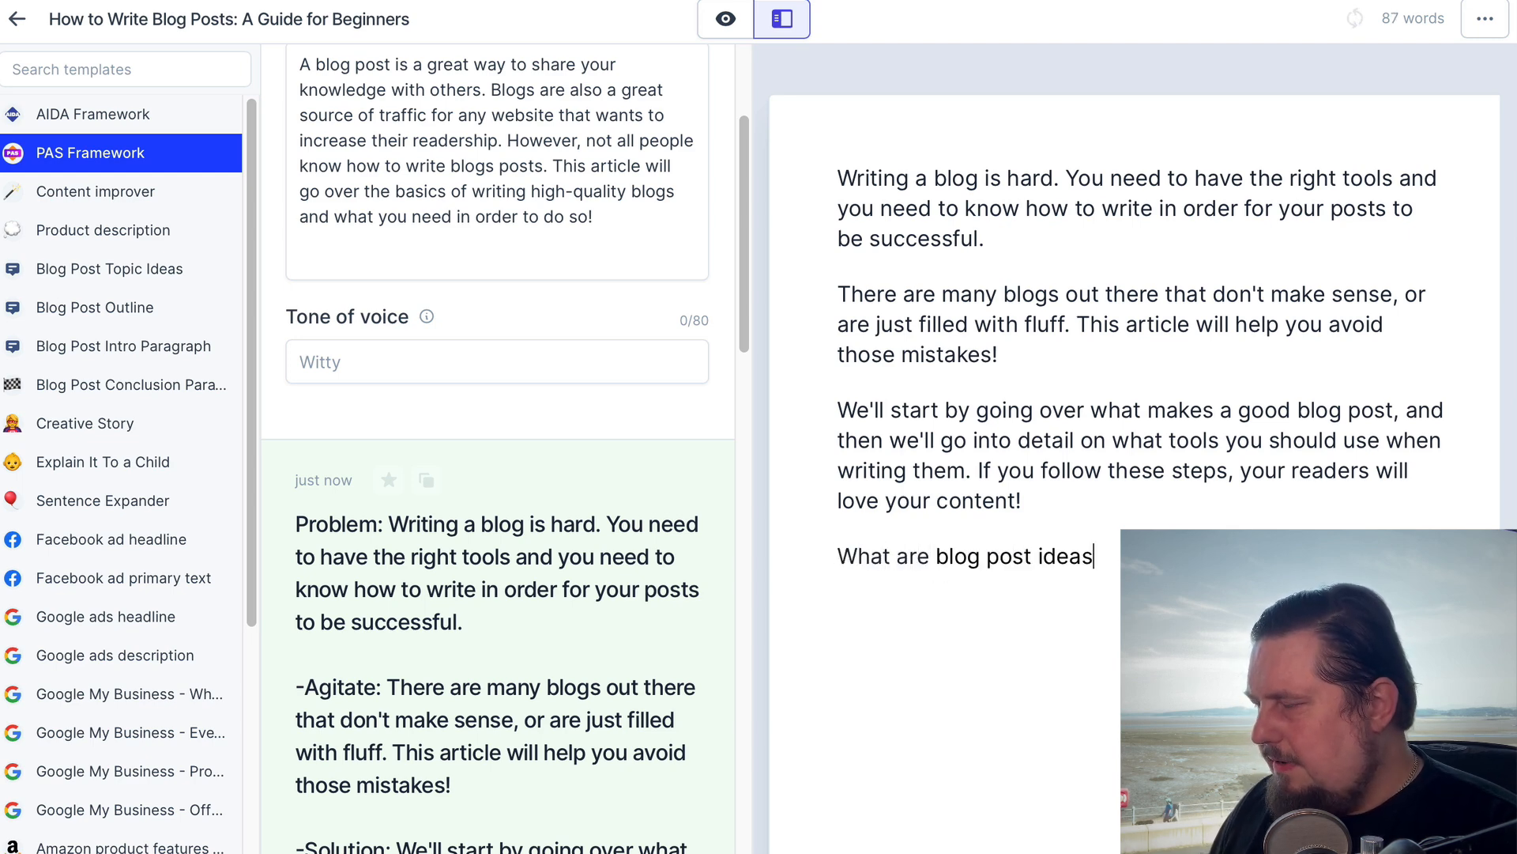
type("/")
key("BackSpace")
key("BackSpace")
type("?")
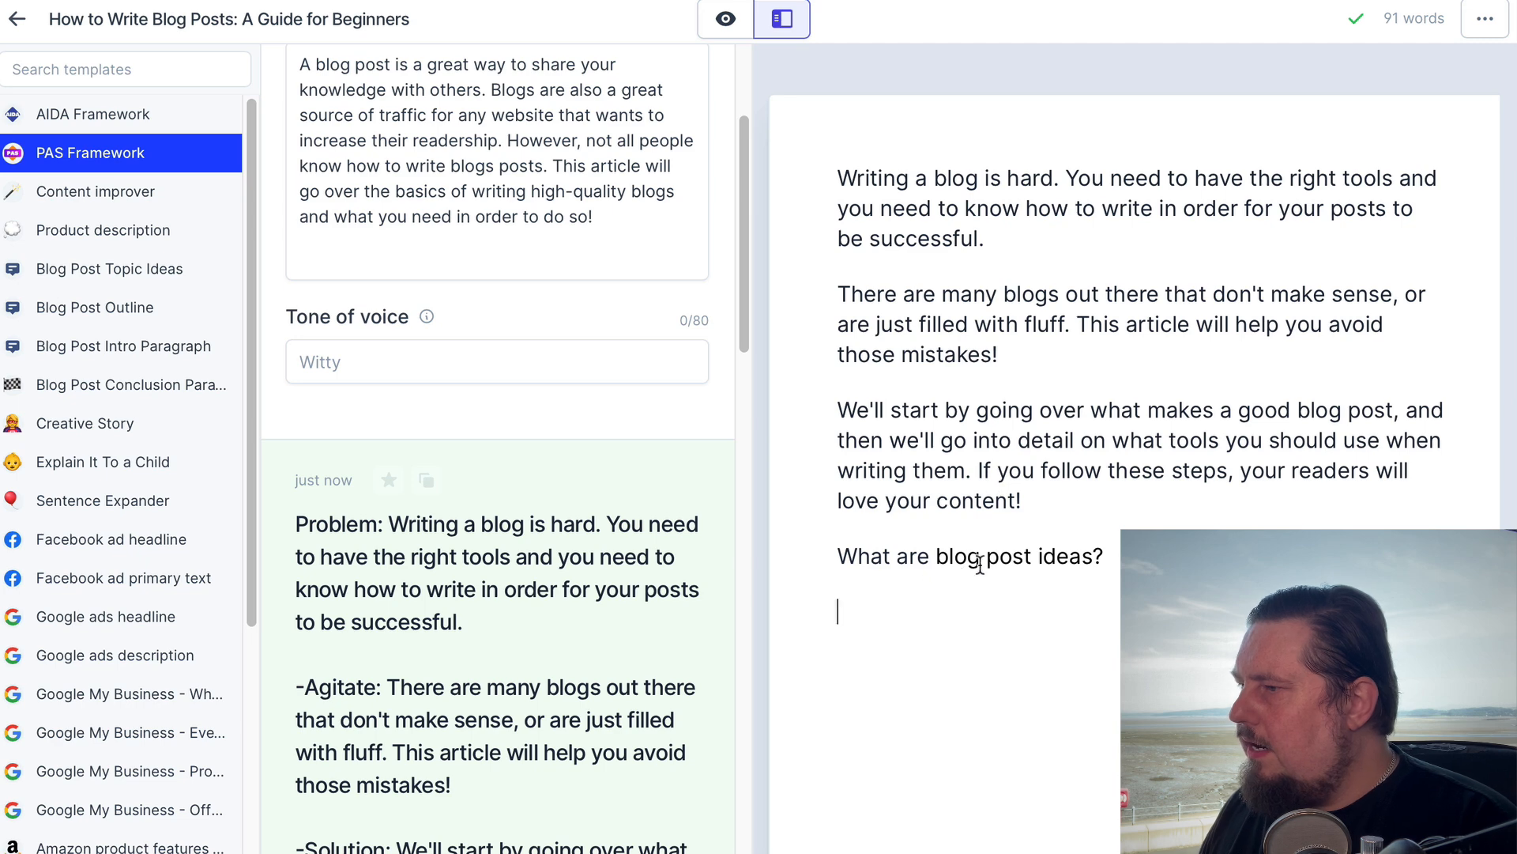
left_click(936, 557)
type("some")
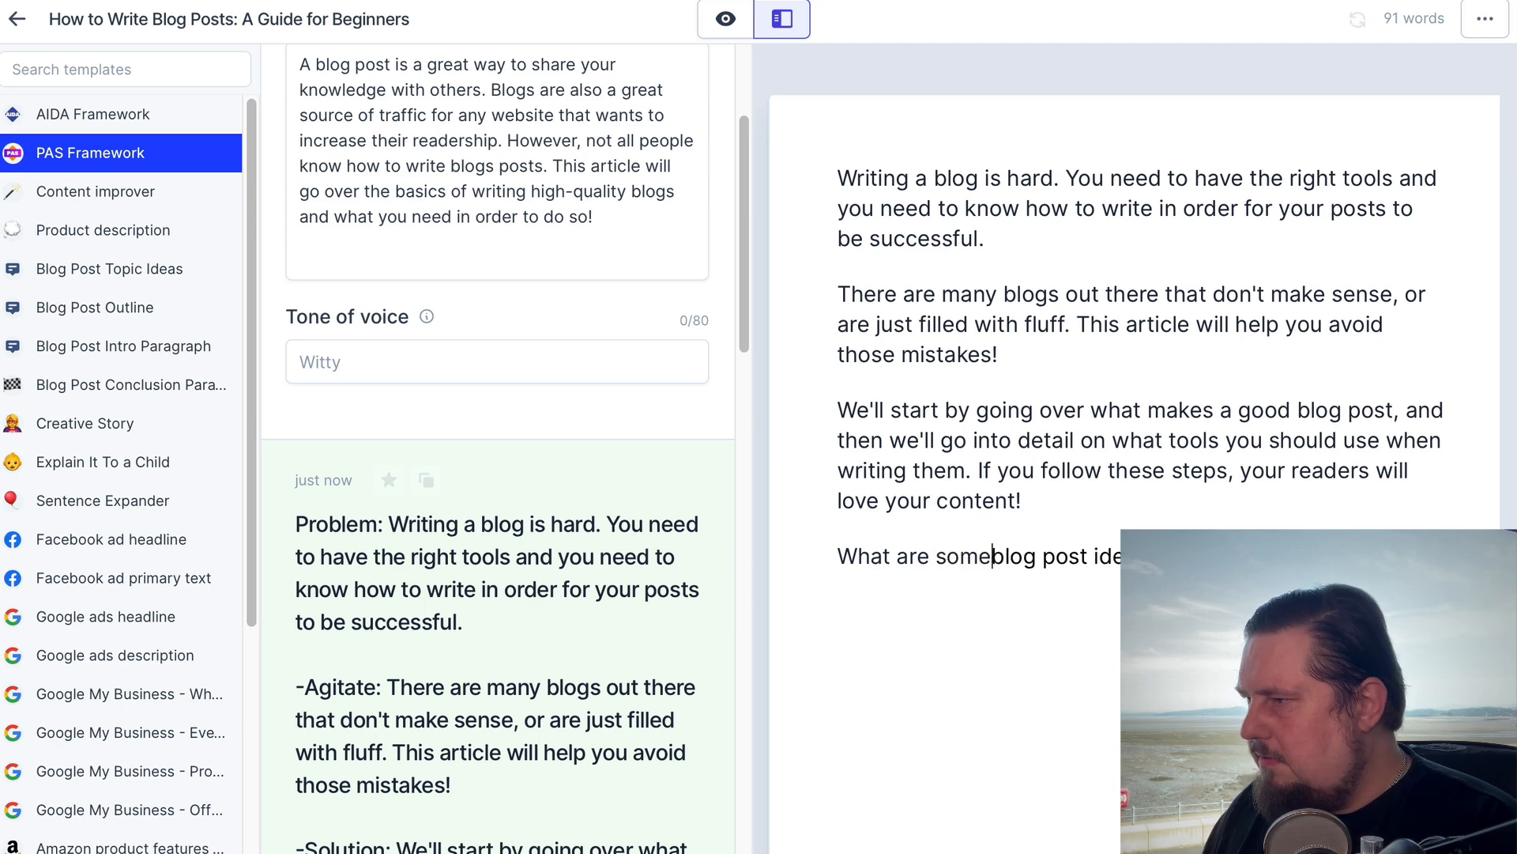
left_click(953, 611)
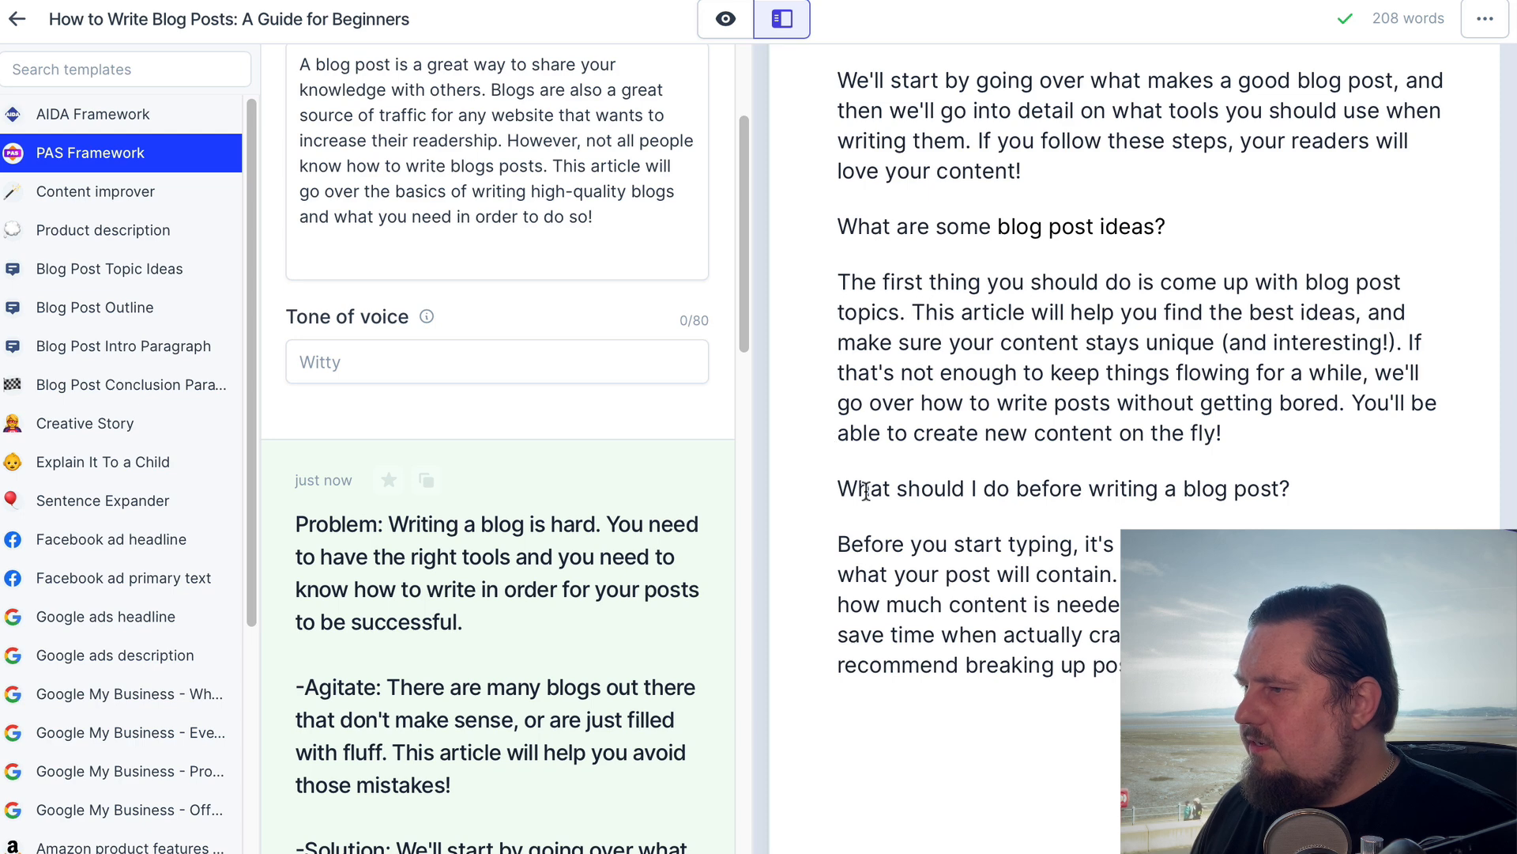
left_click_drag(838, 486, 1295, 498)
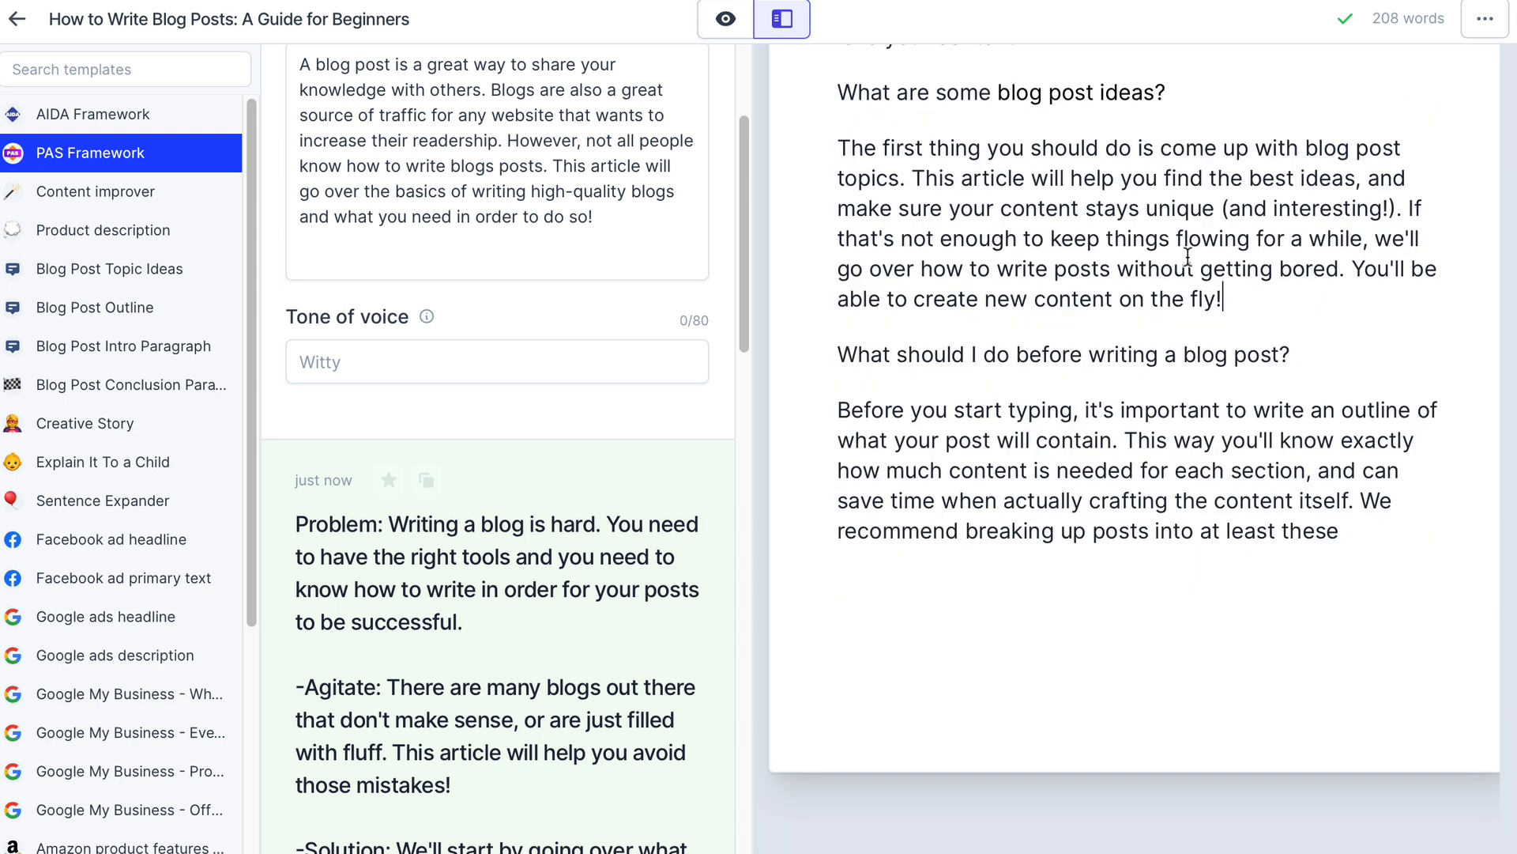
scroll(1192, 257, "up", 6)
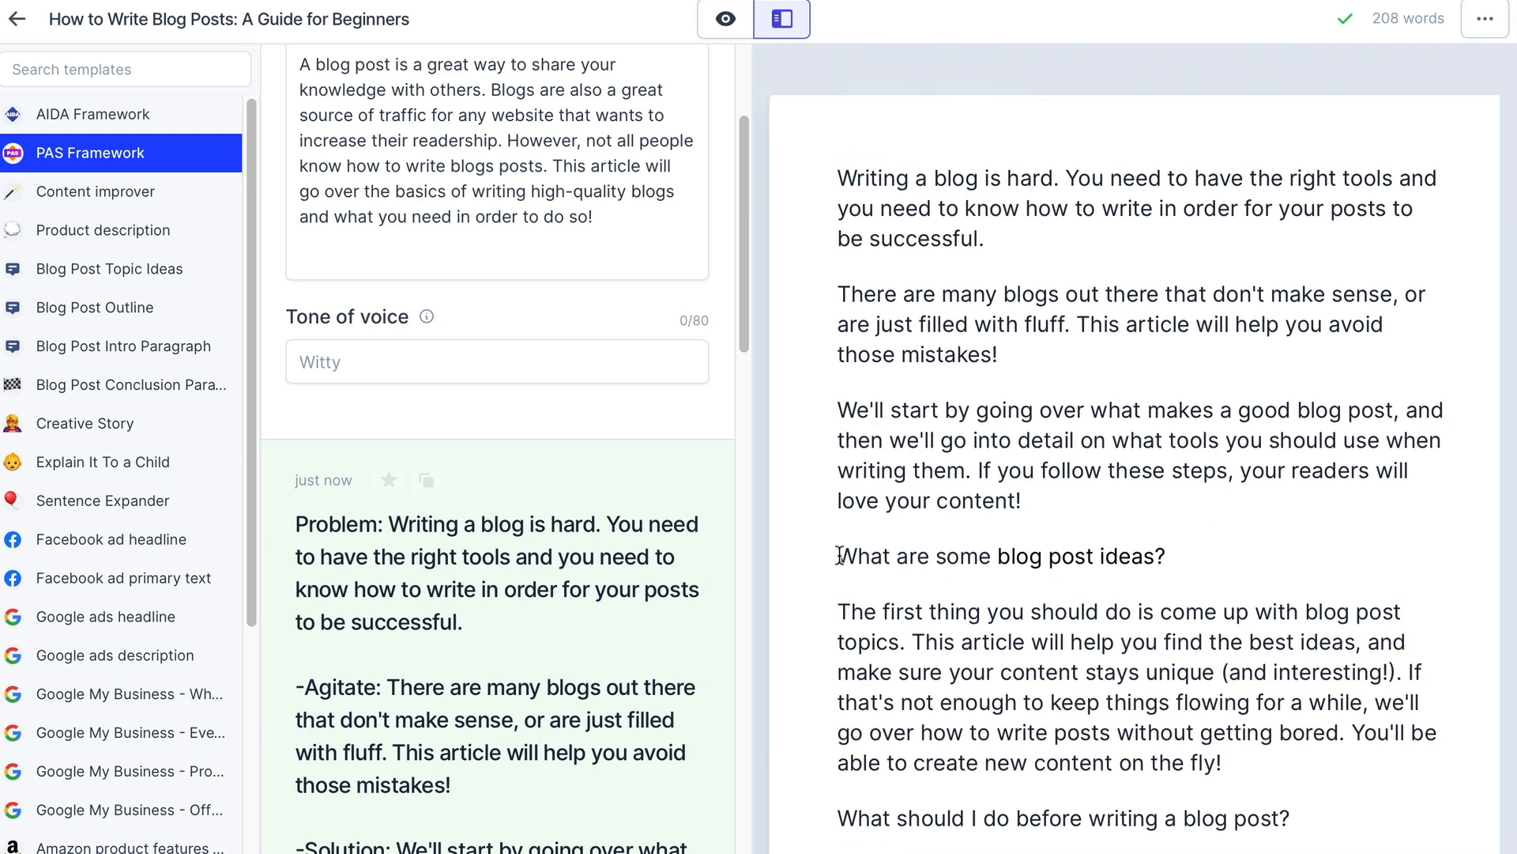
left_click_drag(839, 557, 1207, 555)
left_click(1224, 562)
Write "Listicles, interviews and round up posts are some common types of blog post" as a paragraph above the second question and generate its continuation
scroll(1231, 668, "down", 3)
left_click(1256, 623)
key("Return")
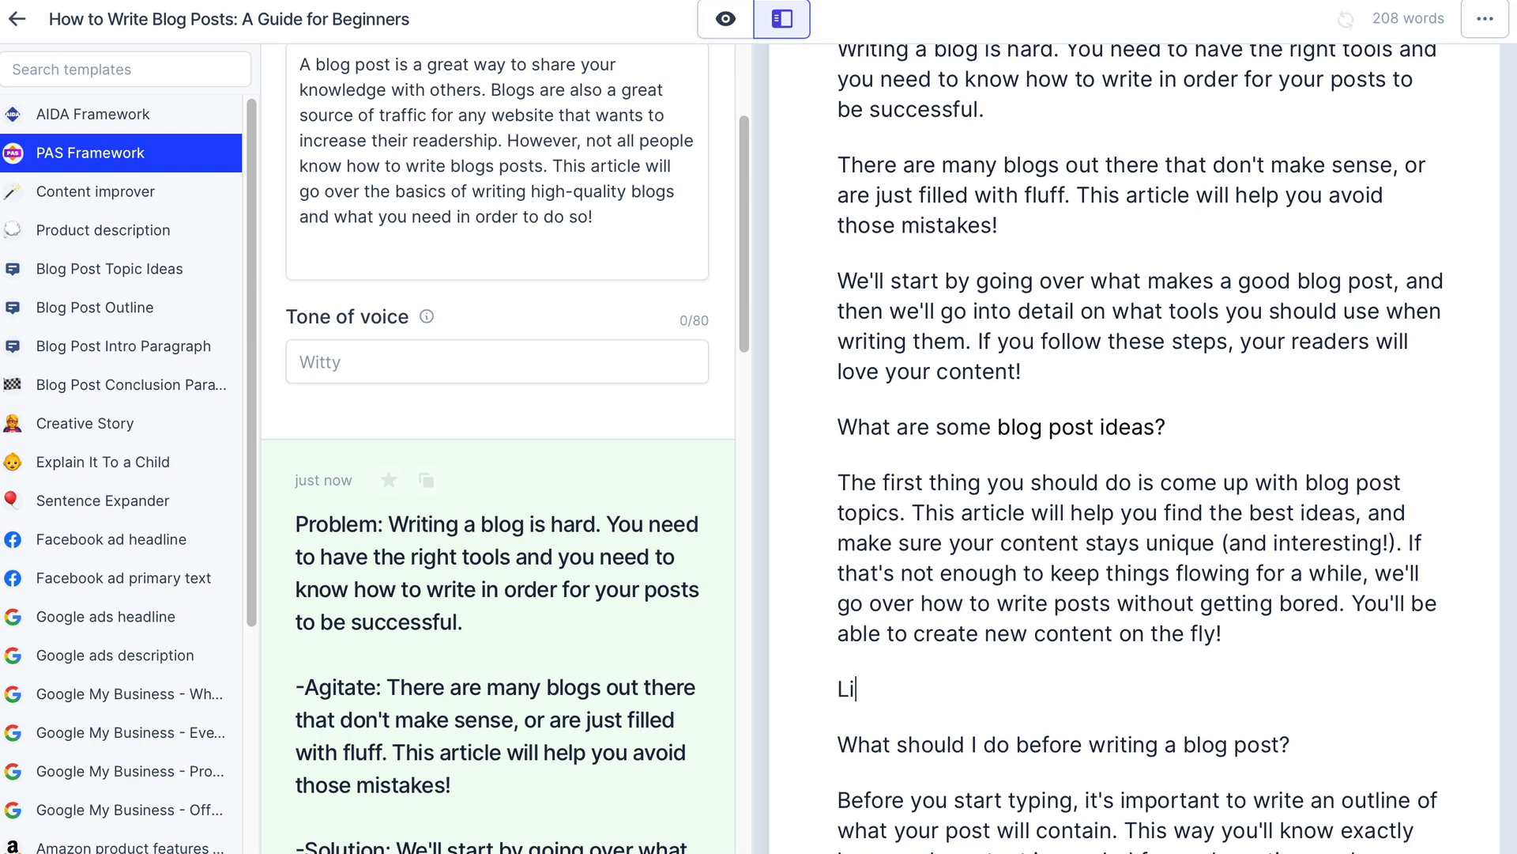
type("Listicles, interview")
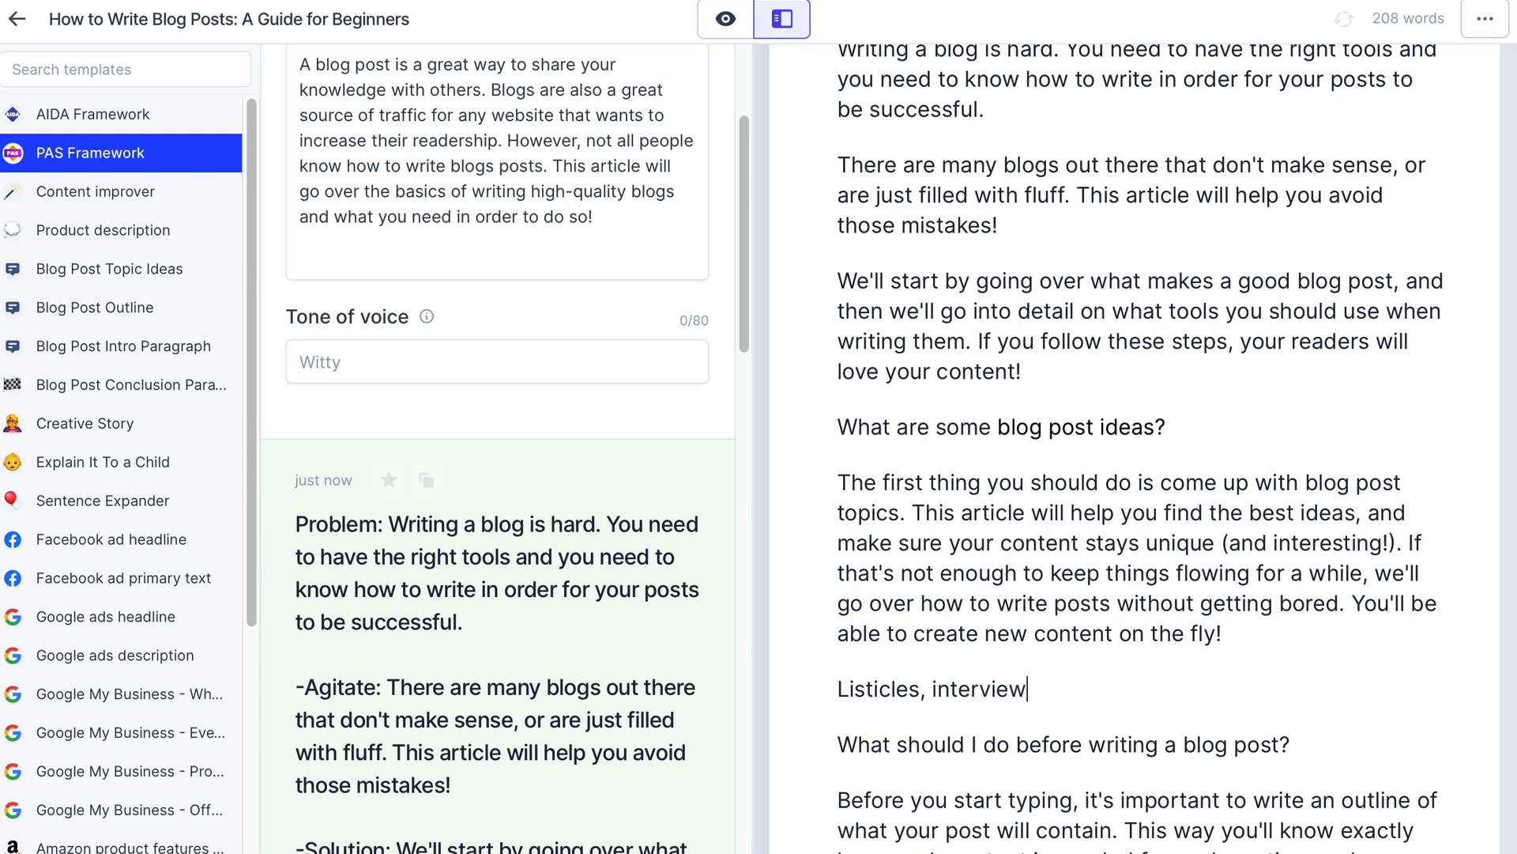
type("s and round up p")
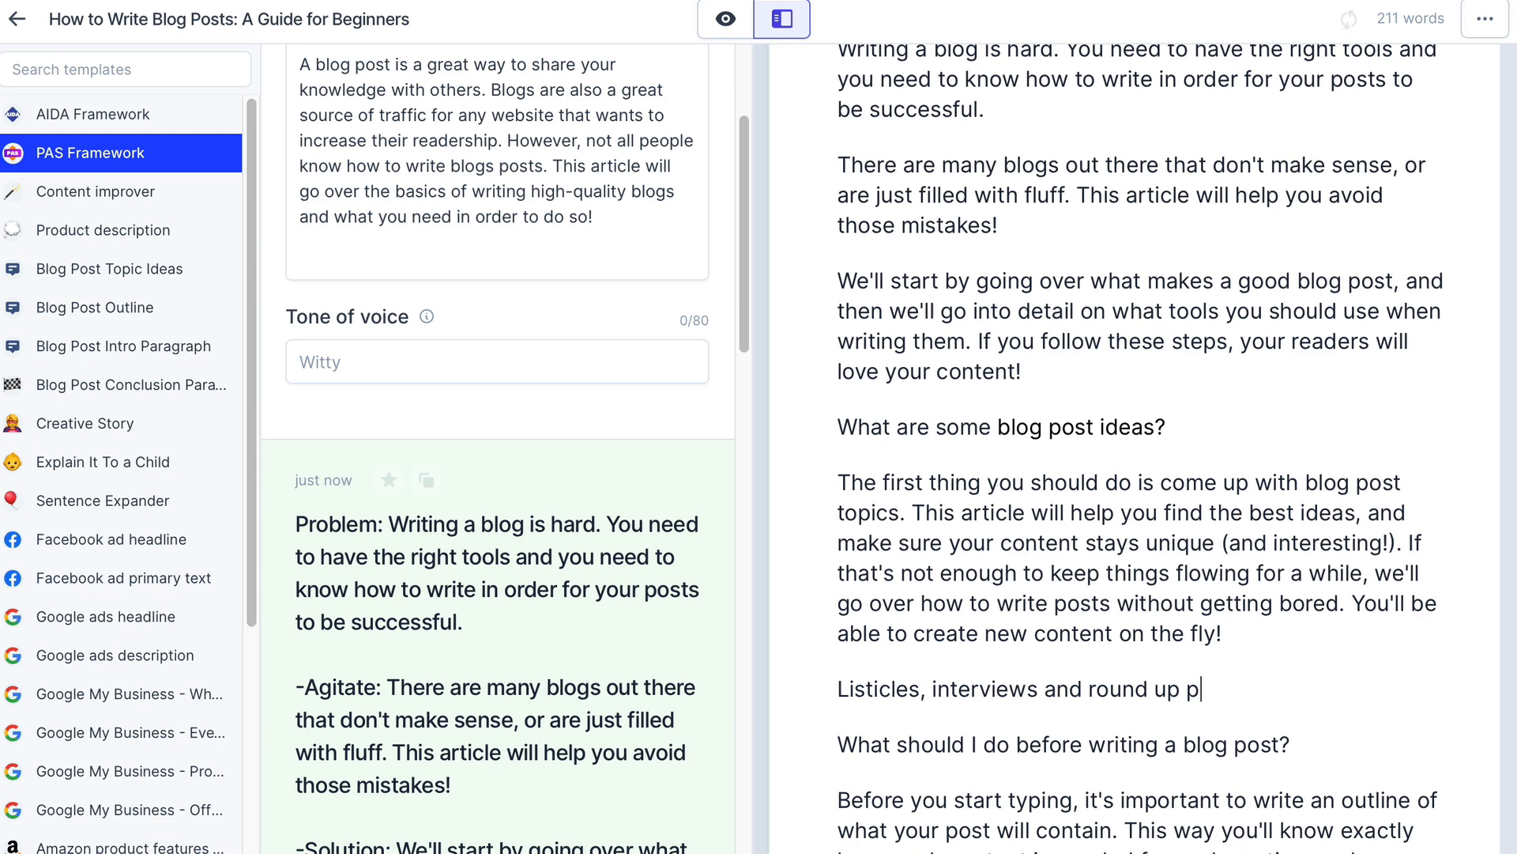
type("osts a")
scroll(1317, 449, "down", 3)
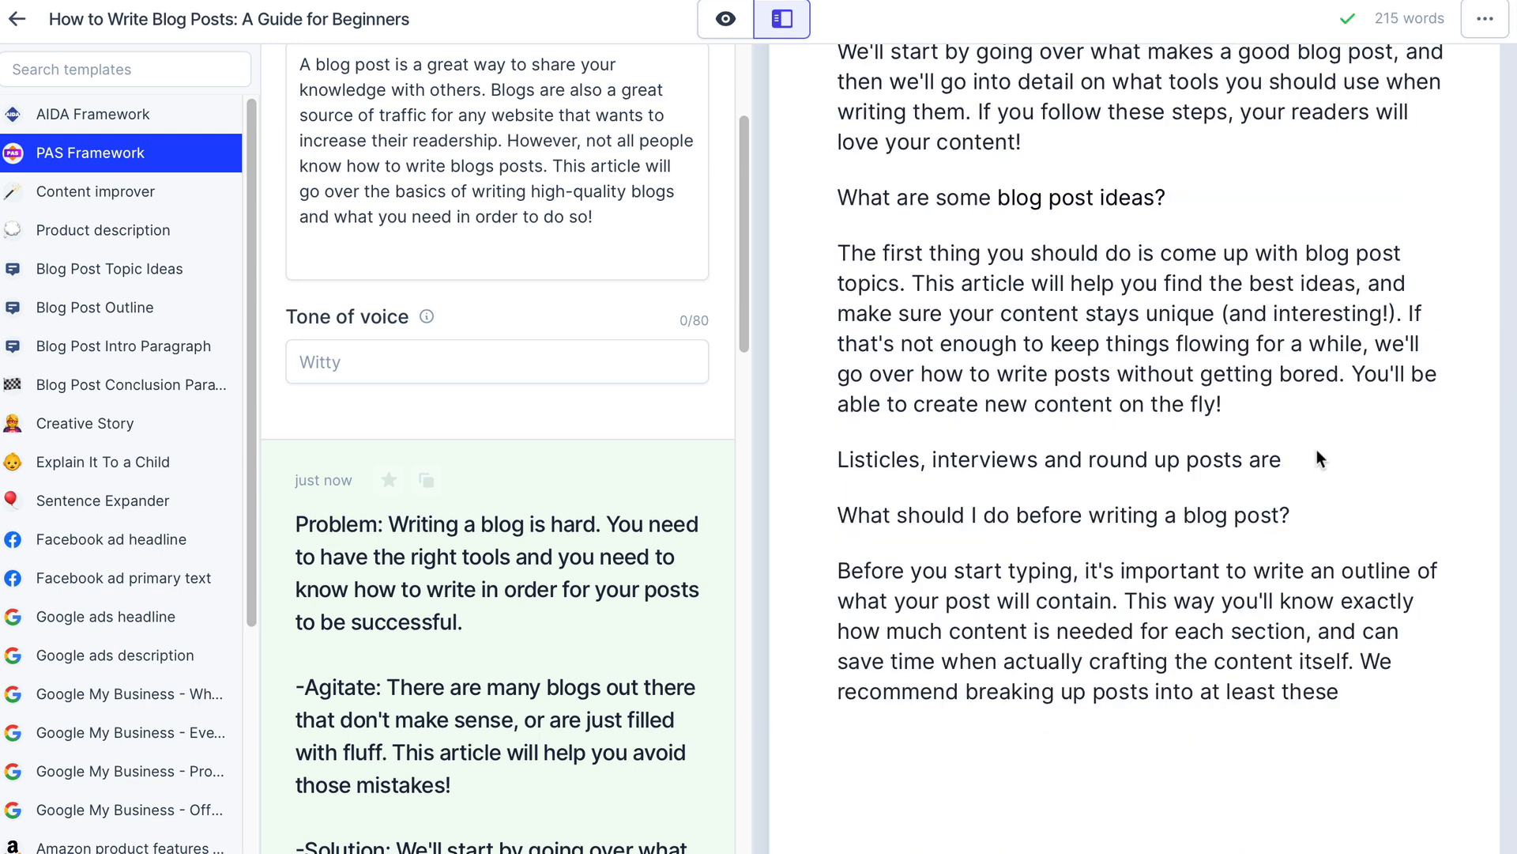
type("re some common types of ")
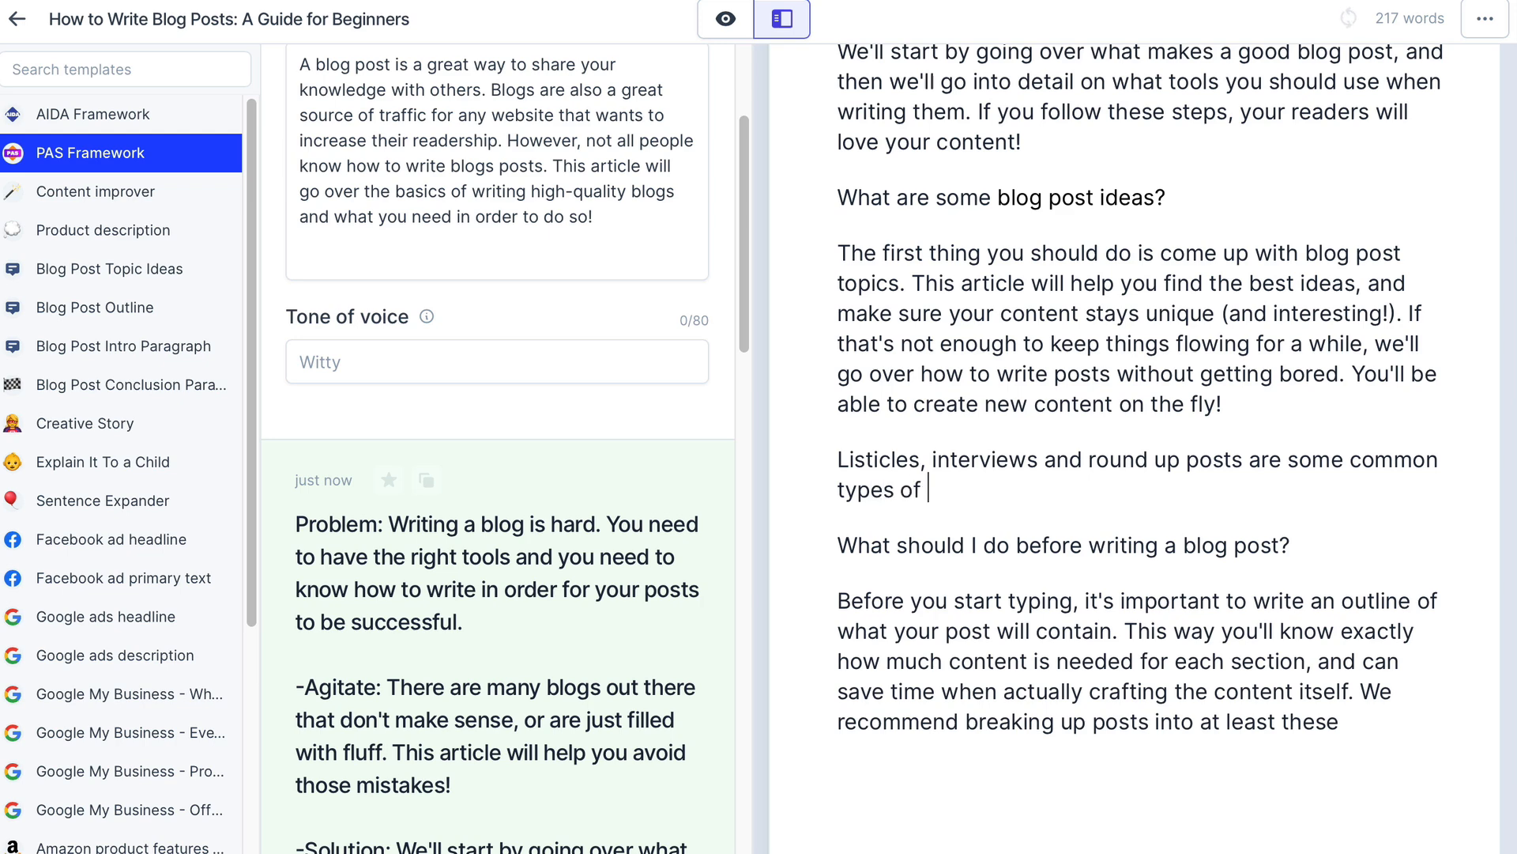
type("blog post. We'll go over how to weave them into your content in the right way.")
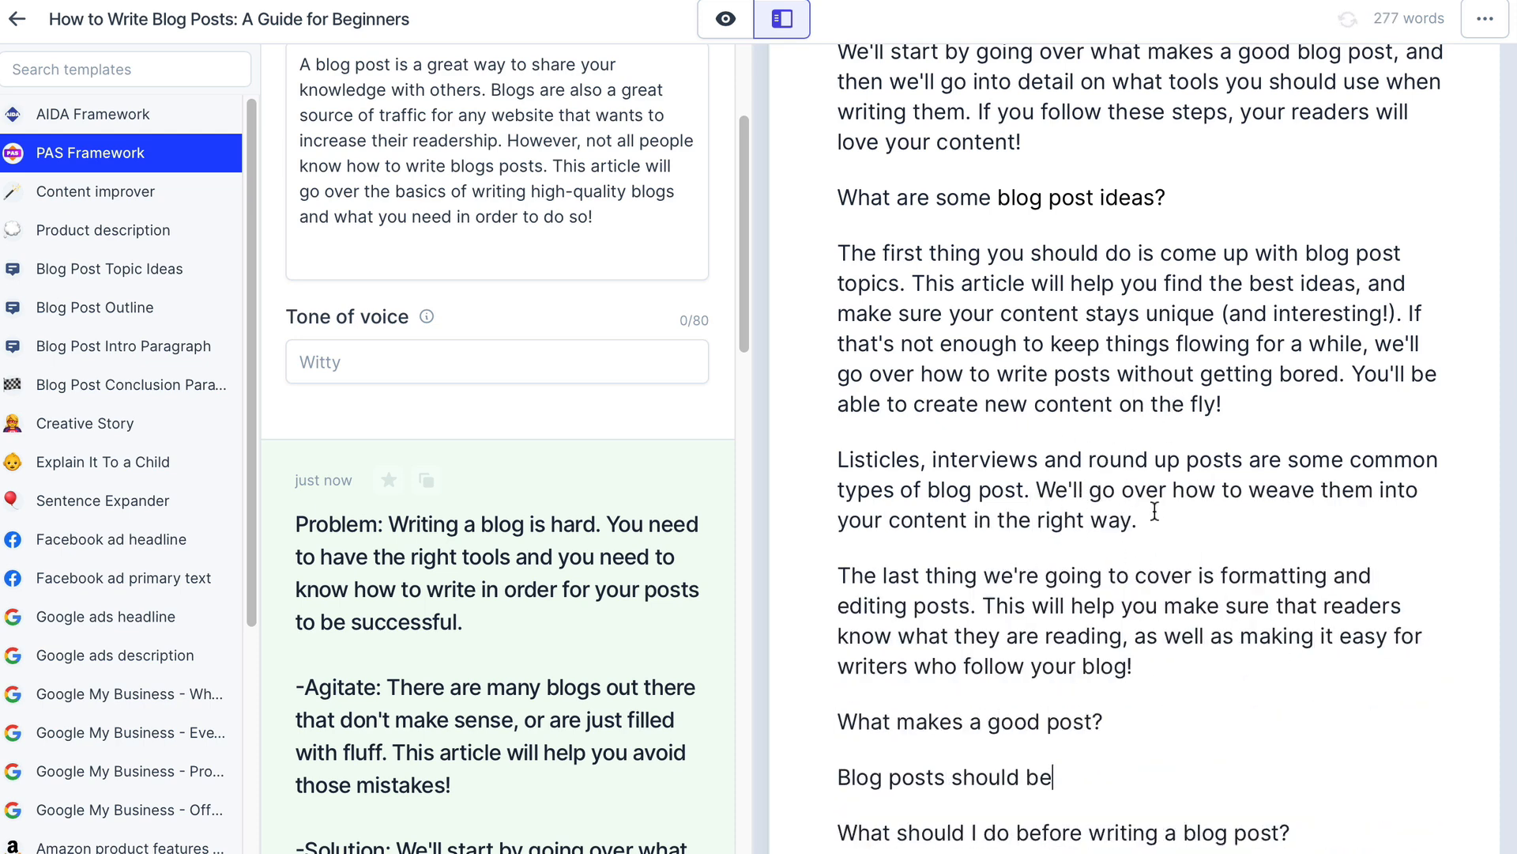
Delete the generated question "What makes a good post?" and the unfinished line "Blog posts should be" beneath it
scroll(1164, 419, "down", 1)
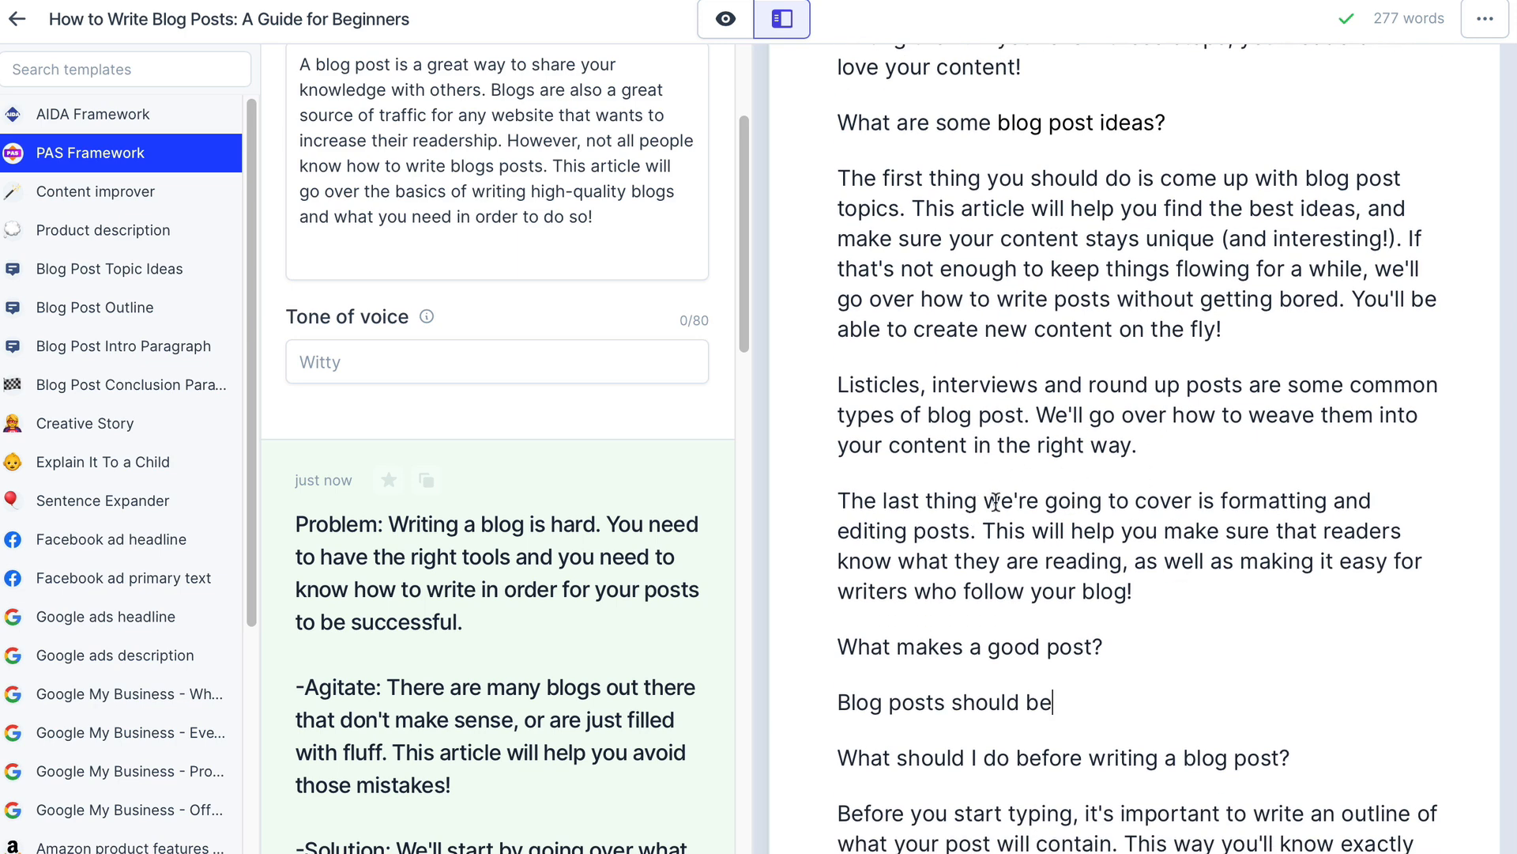
left_click_drag(996, 502, 1250, 501)
left_click(1281, 500)
left_click_drag(852, 675, 1090, 699)
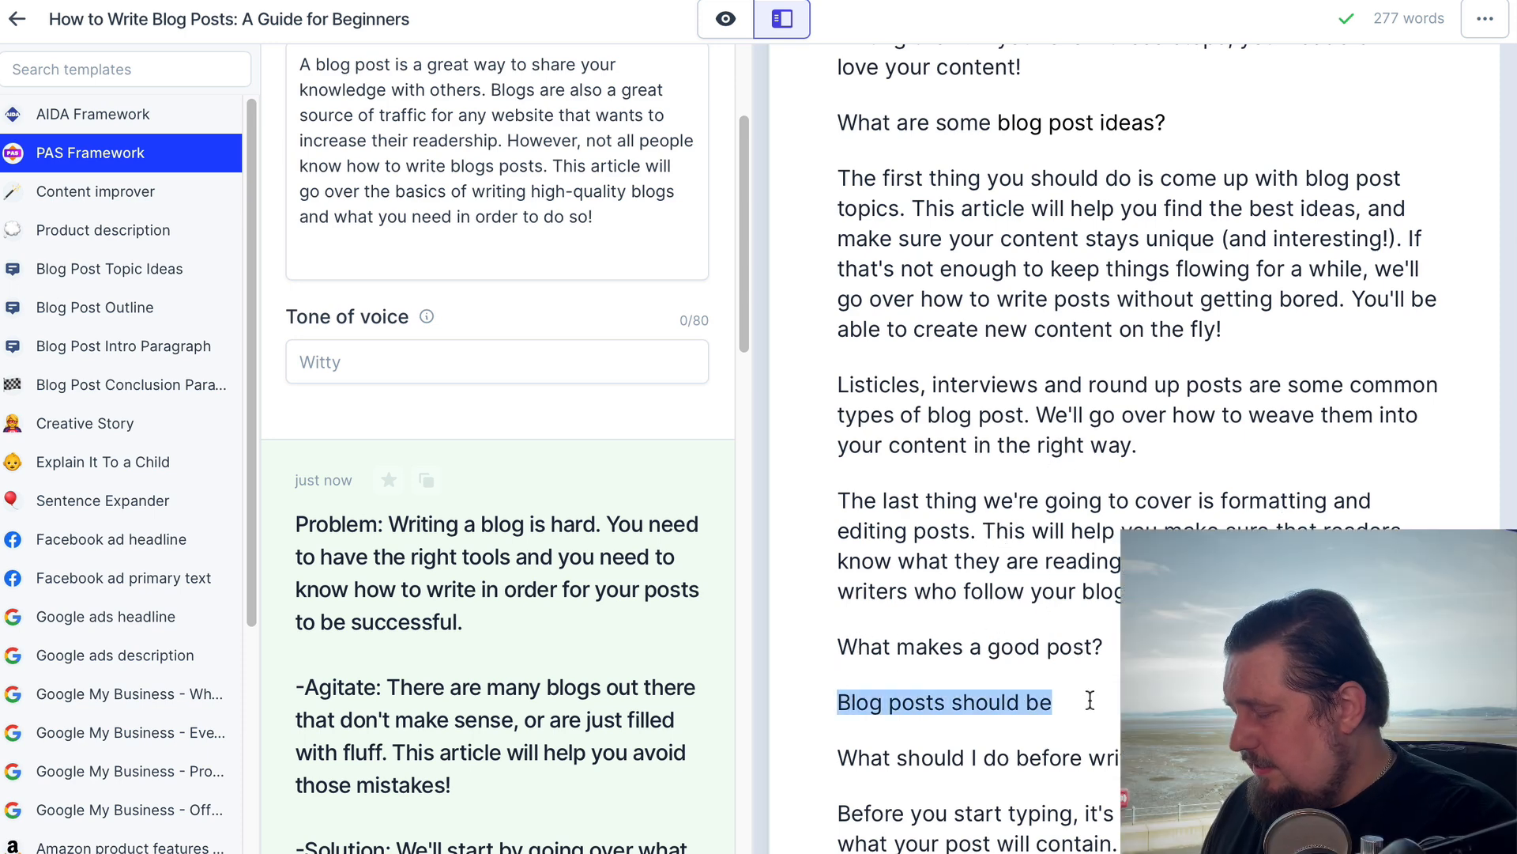
key("BackSpace")
key("BackSpace")
key("shift+Home")
key("BackSpace")
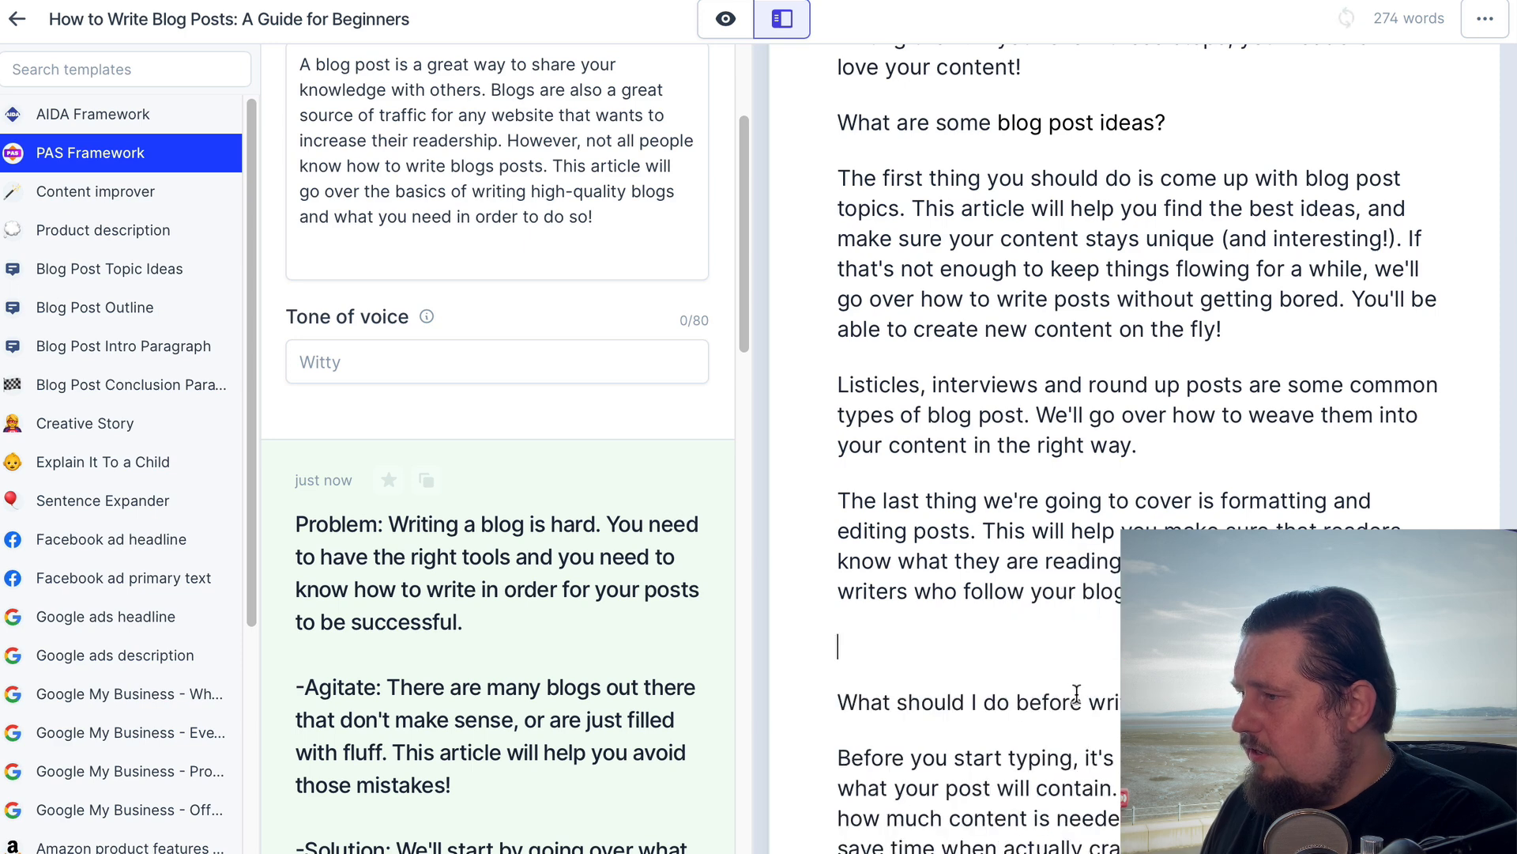
key("BackSpace")
scroll(1106, 517, "up", 5)
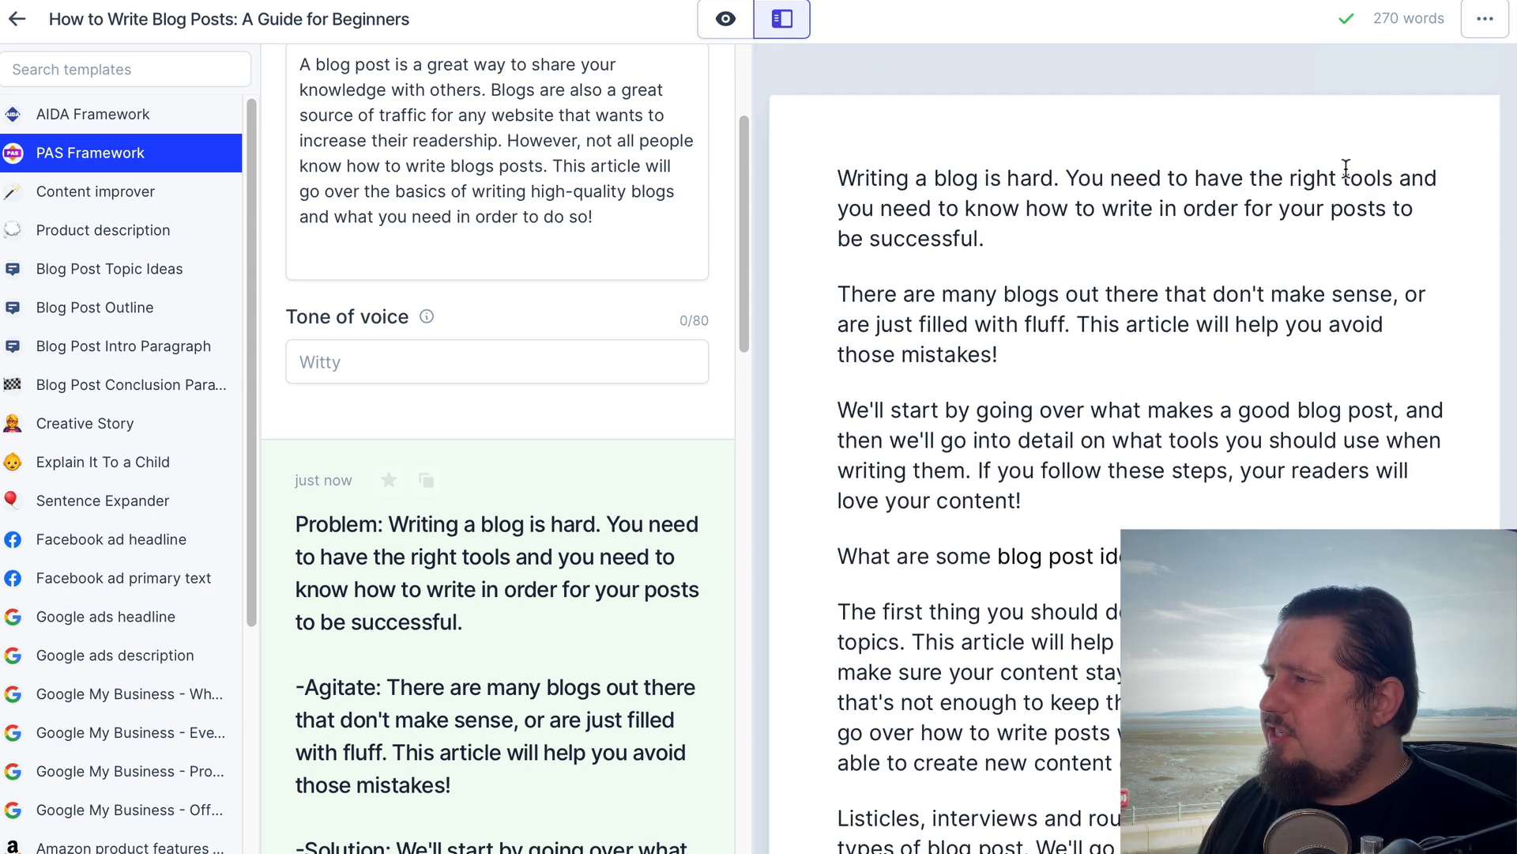
mouse_move(1383, 25)
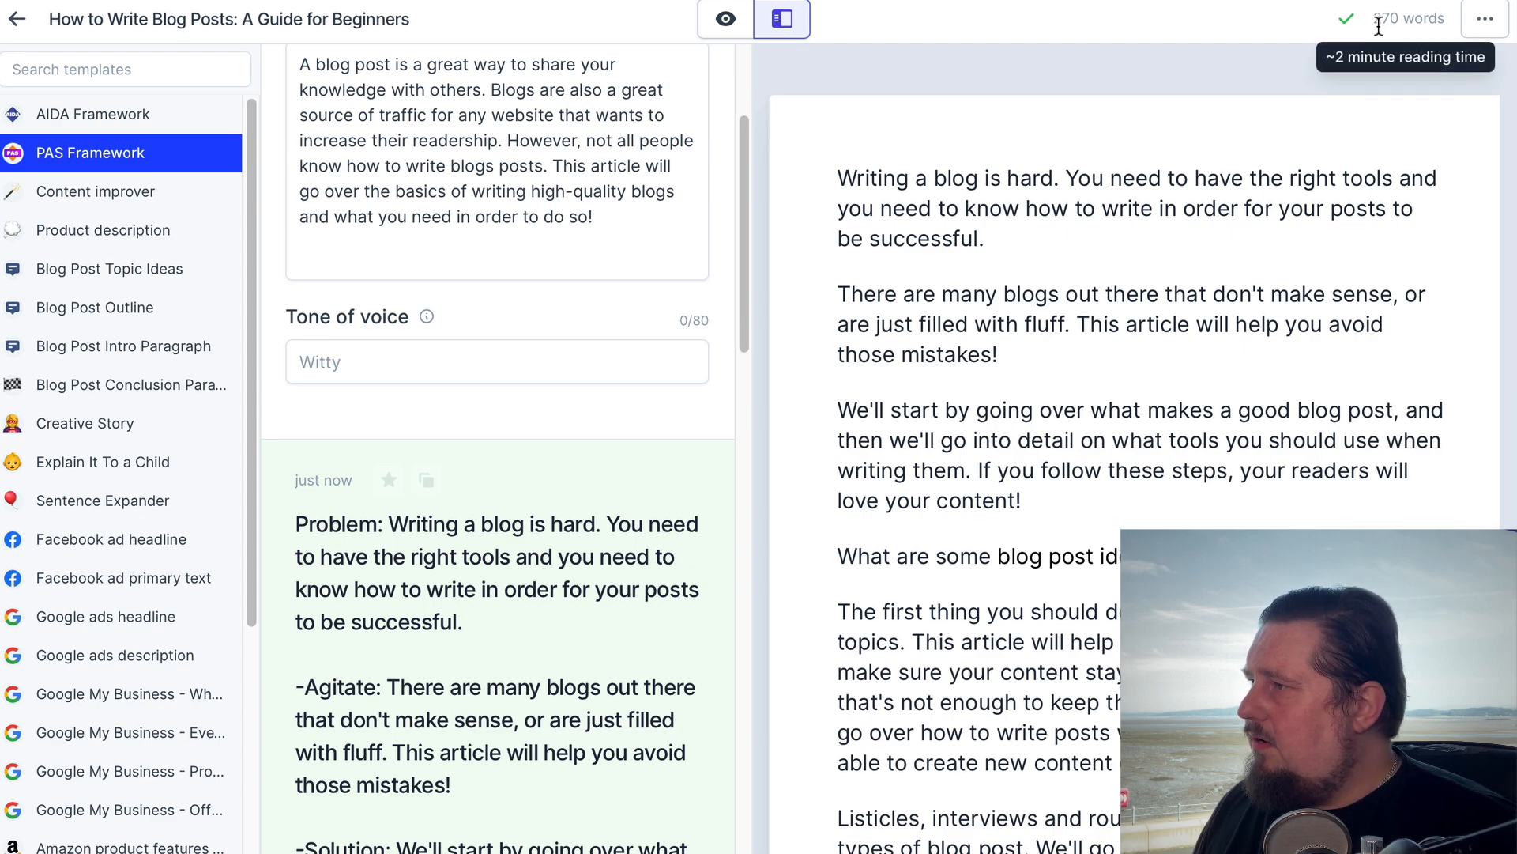
scroll(1237, 470, "down", 8)
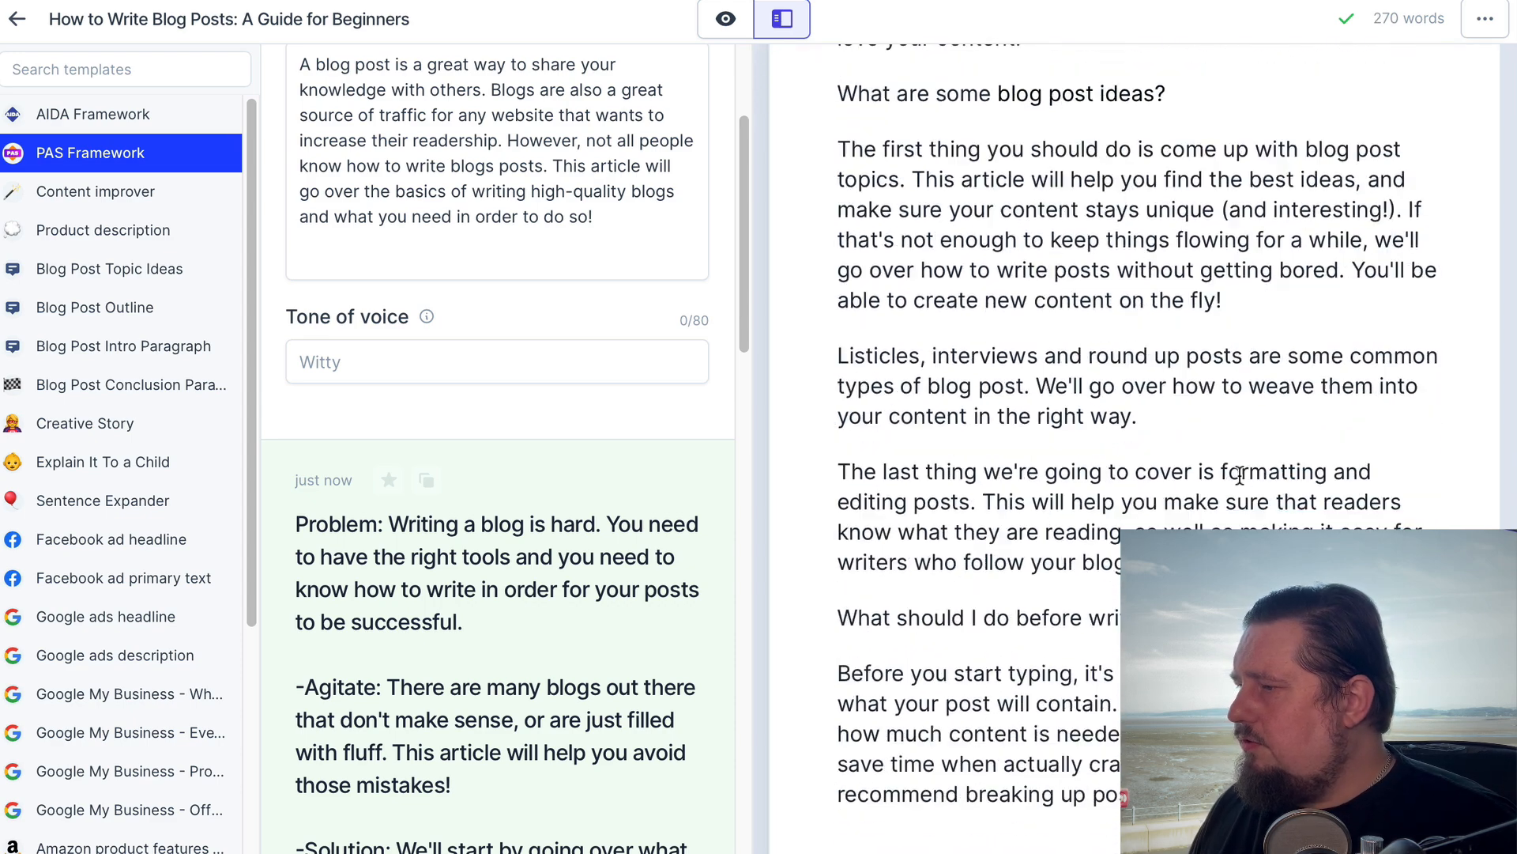
scroll(1249, 427, "up", 3)
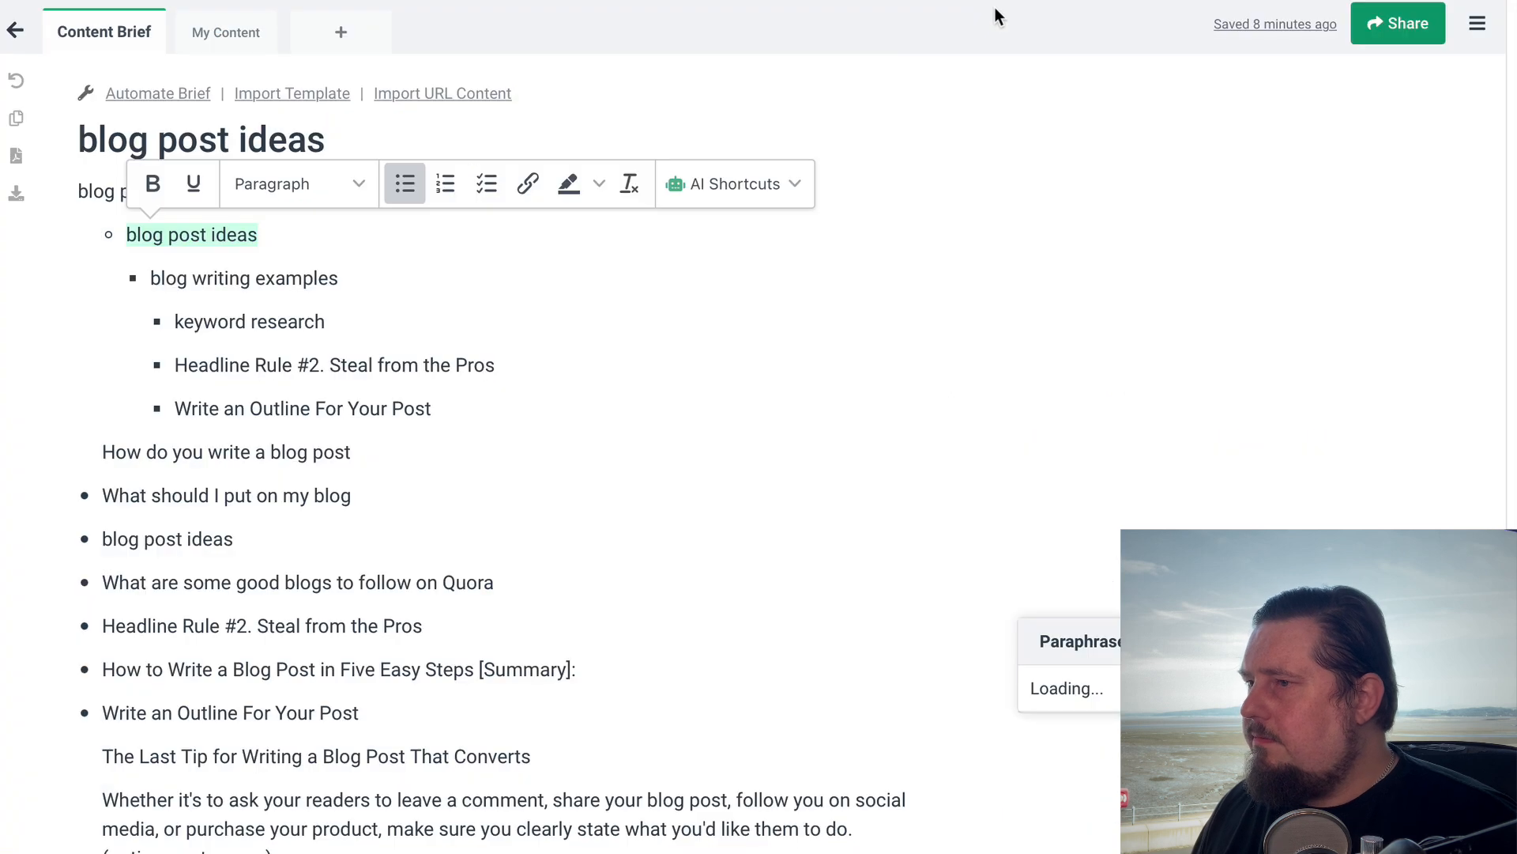
Copy the "keyword research" bullet from the Frase outline and paste it at the end of the Jarvis document
left_click(563, 531)
left_click_drag(174, 321, 335, 324)
key("ctrl+c")
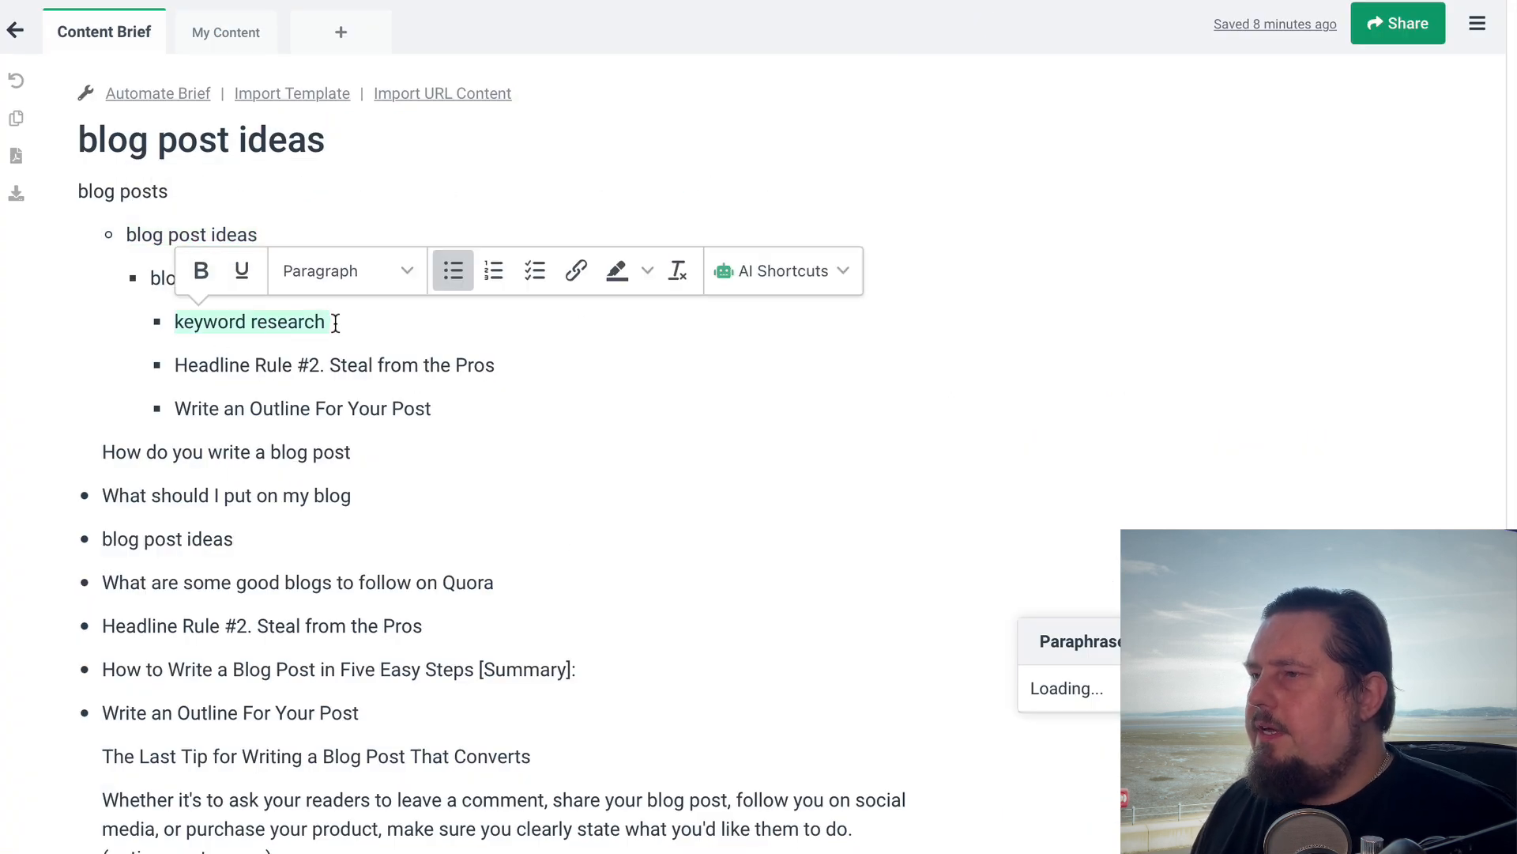
left_click(432, 407)
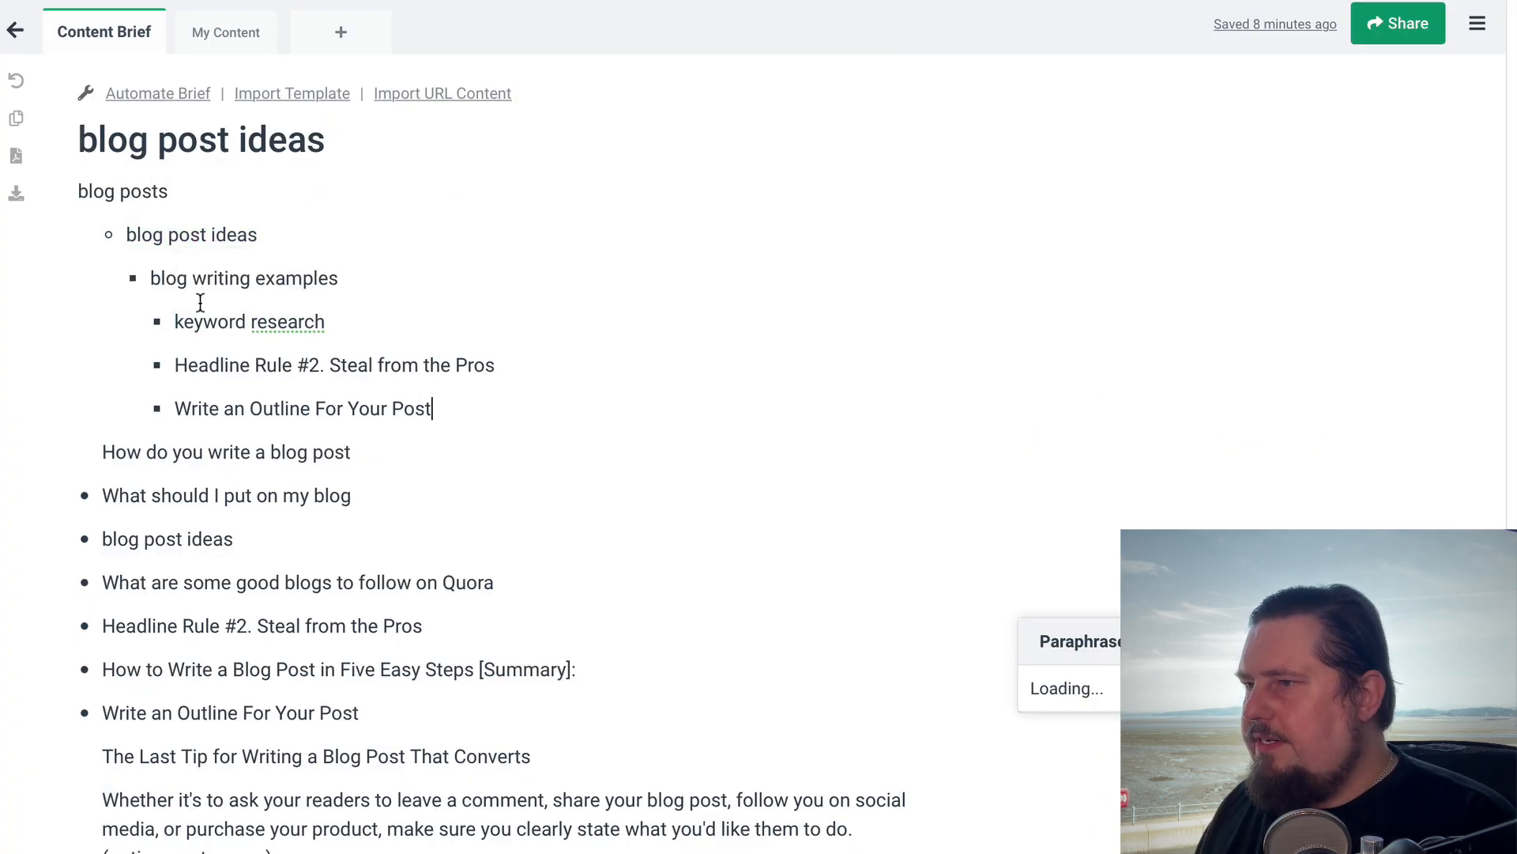
left_click_drag(176, 320, 346, 315)
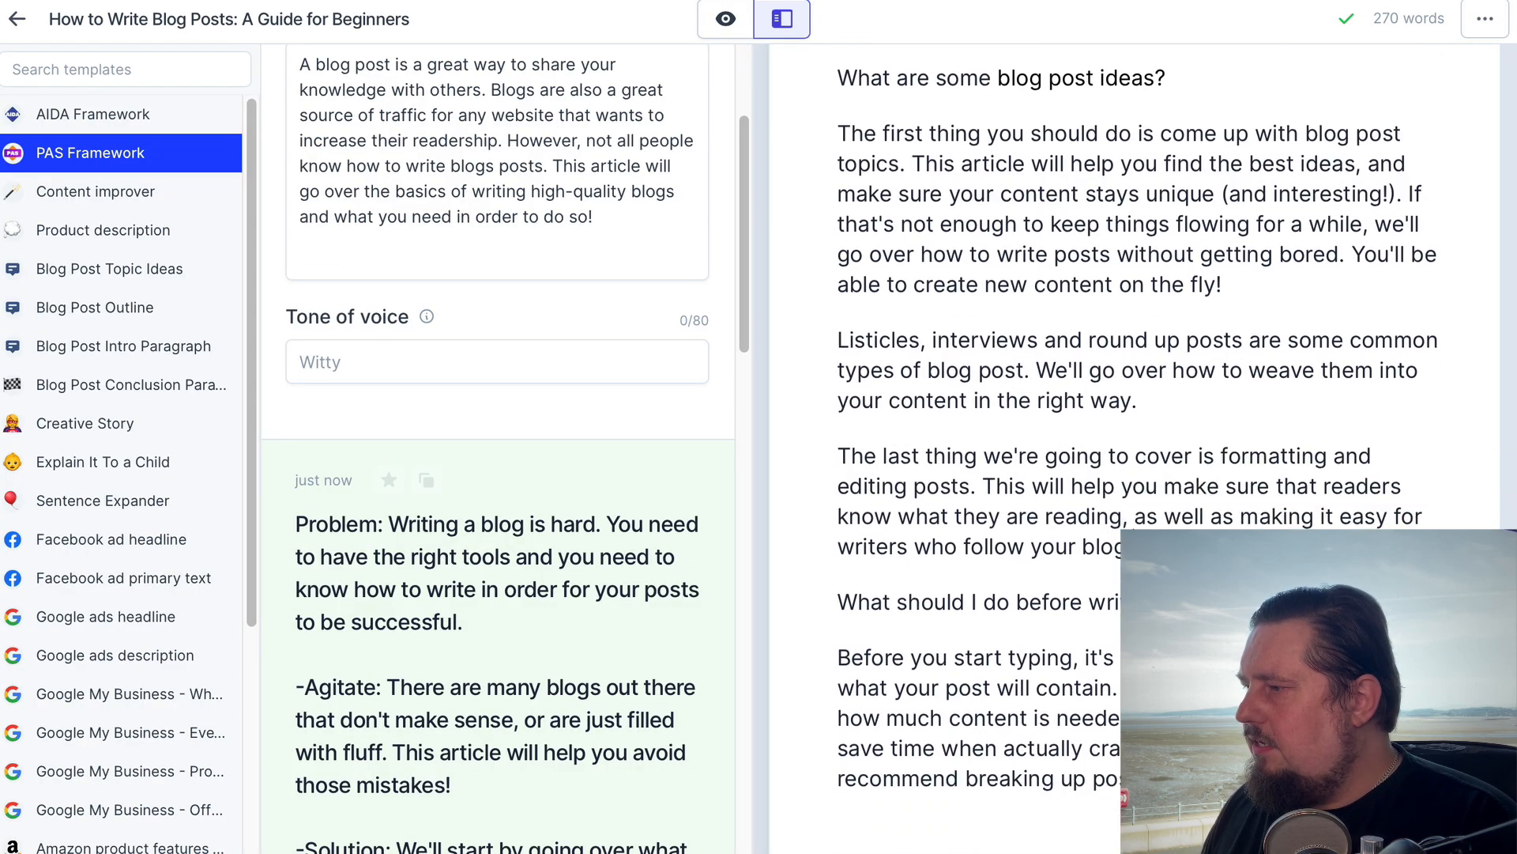
key("ctrl+v")
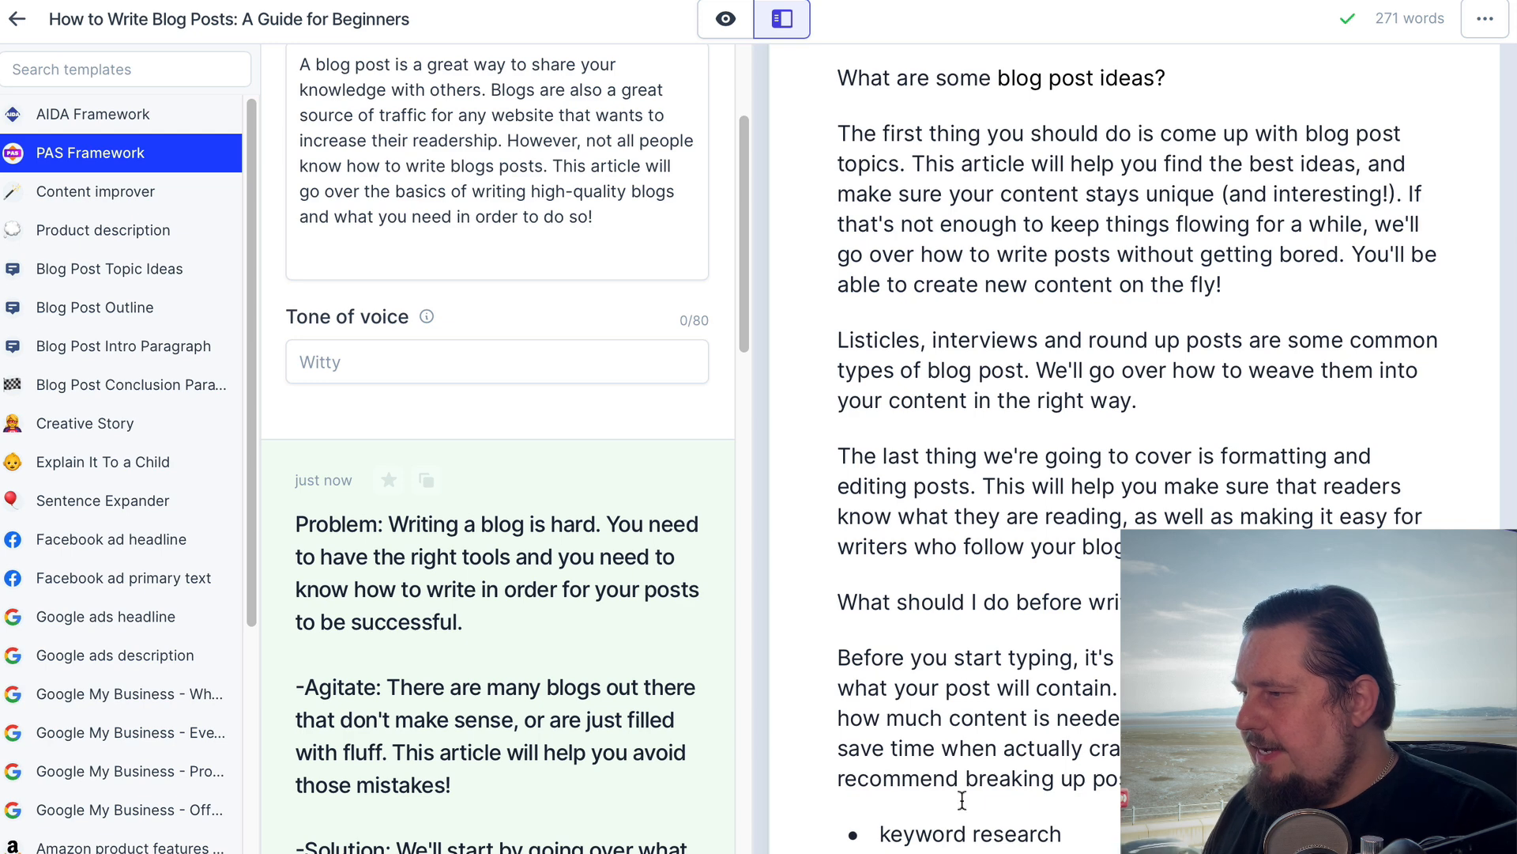
Remove the bullet formatting from the pasted line and reword it as "How do I do keyword research?", followed by a new line
key("BackSpace")
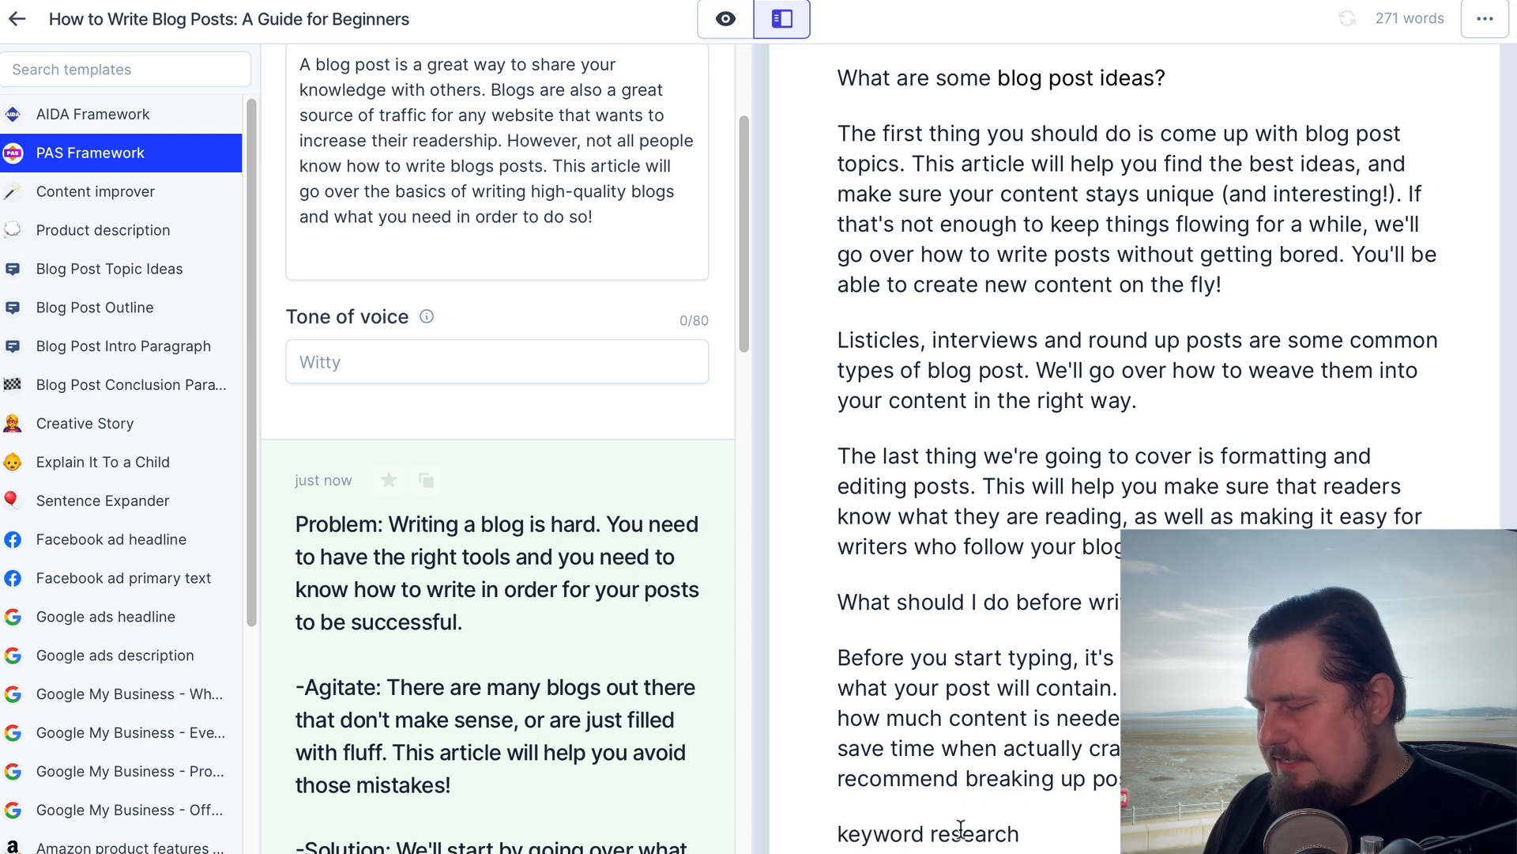
type("How do ")
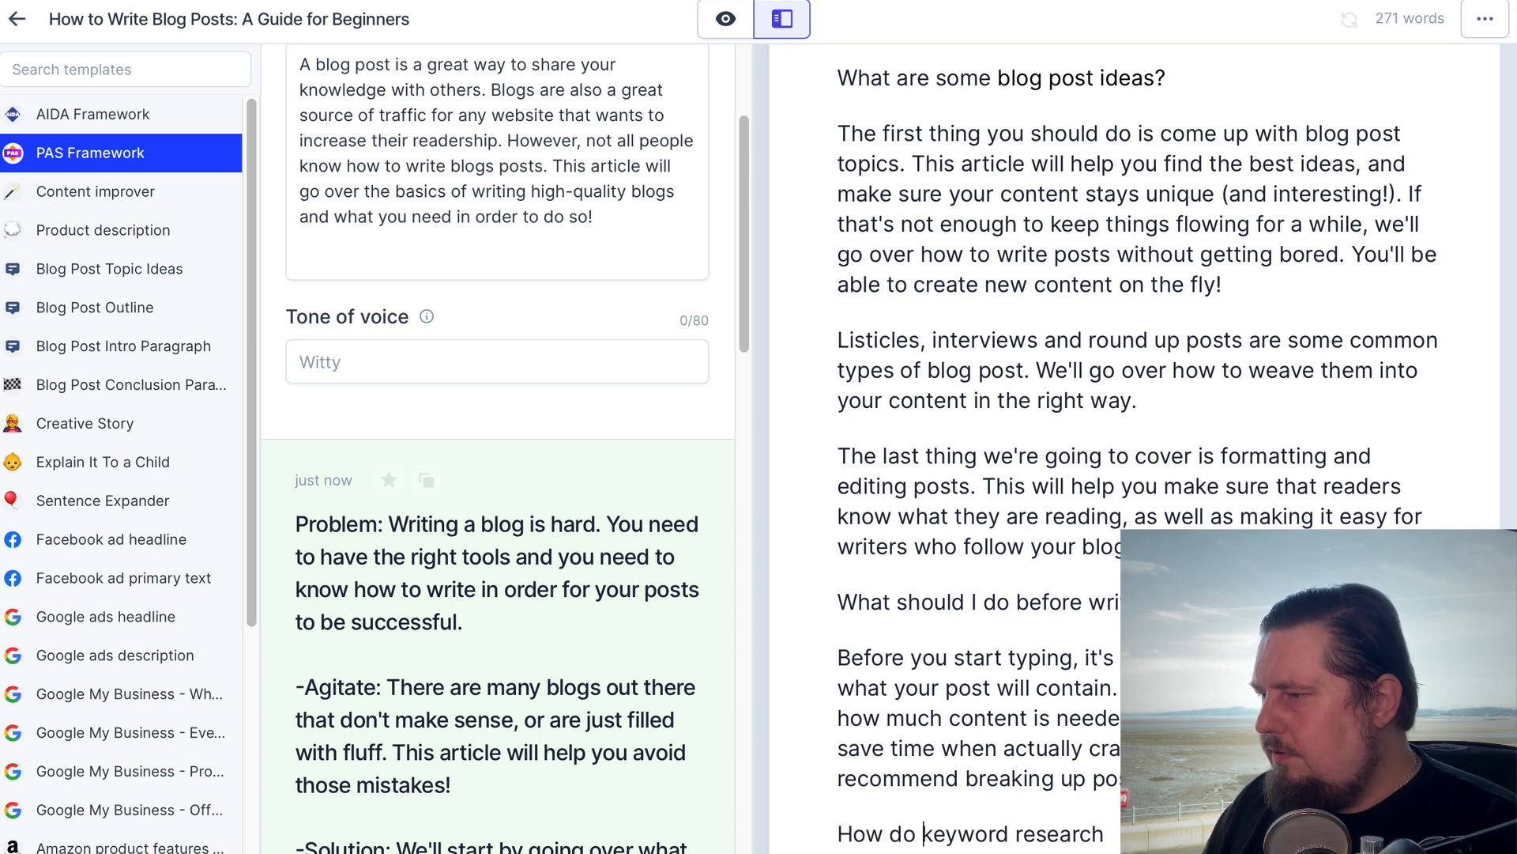
type("I do")
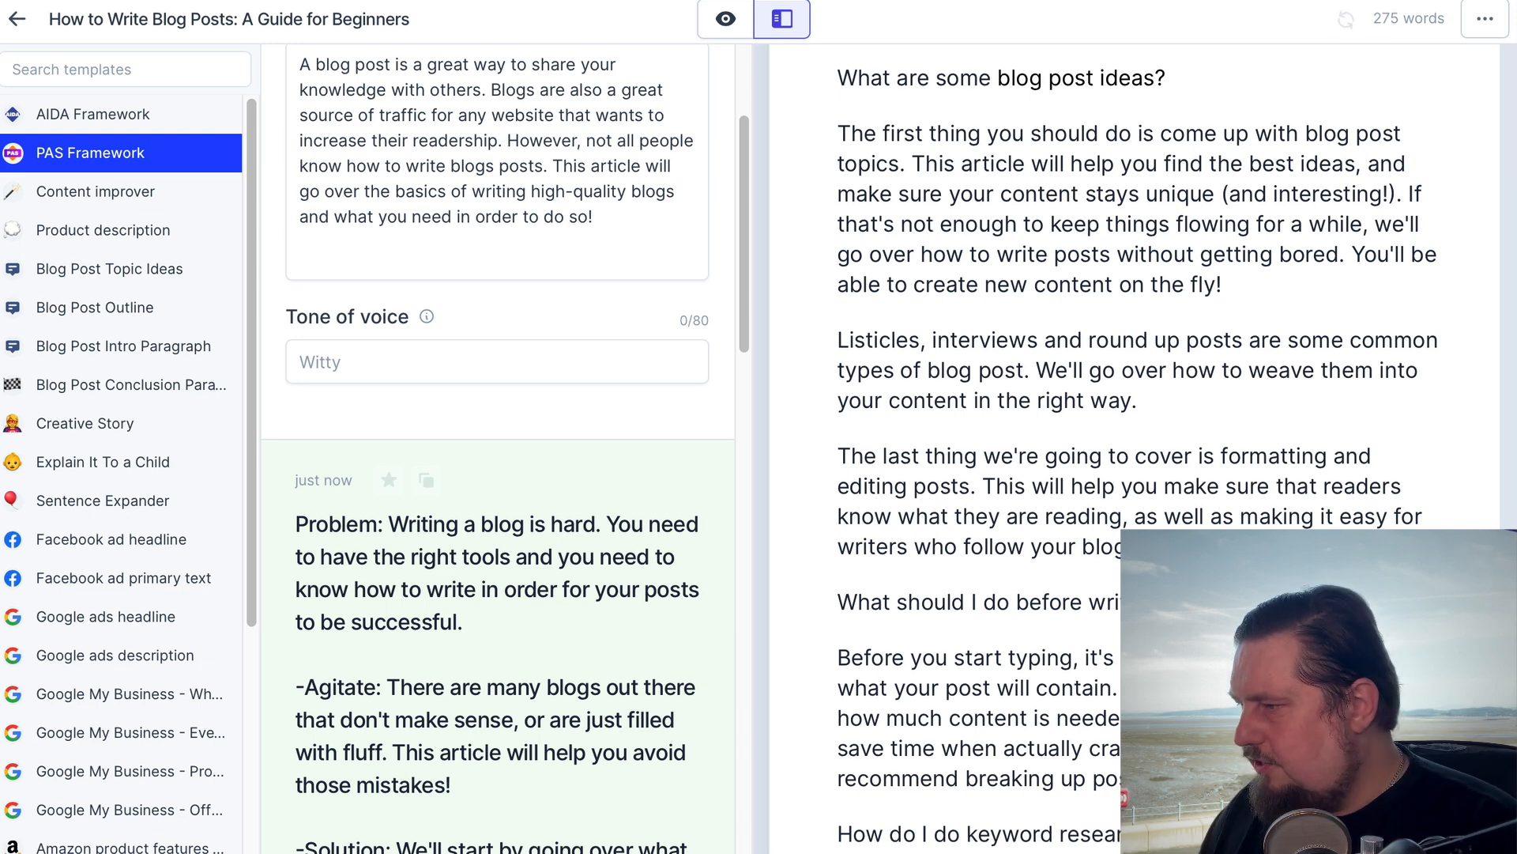
key("Return")
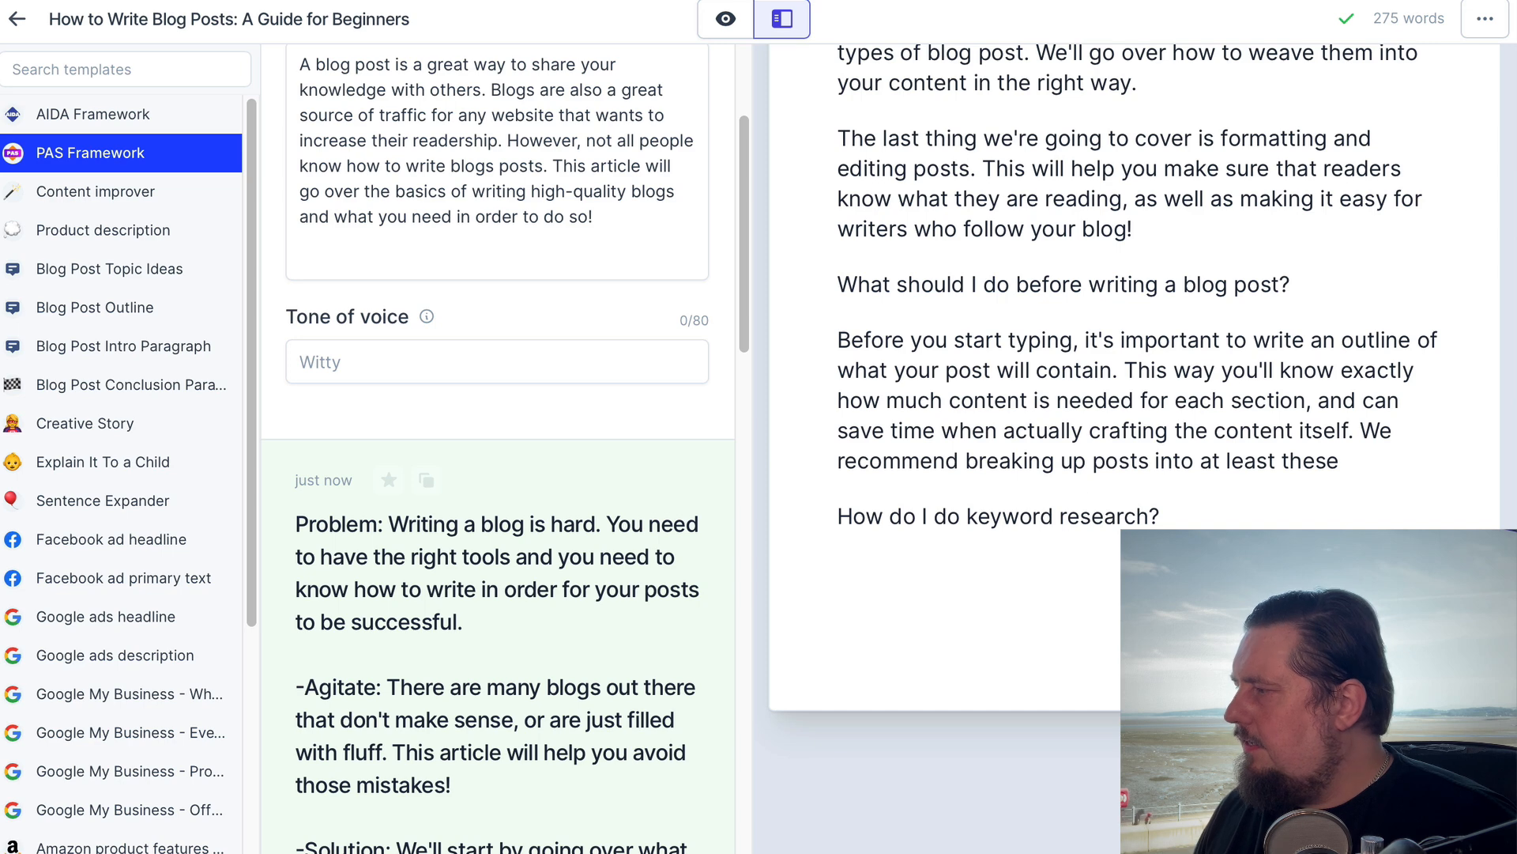
Generate the answer to the keyword research question and reword the question as "How do I do keyword research for my blog?" on one line
type("for my blog?")
key("ctrl+j")
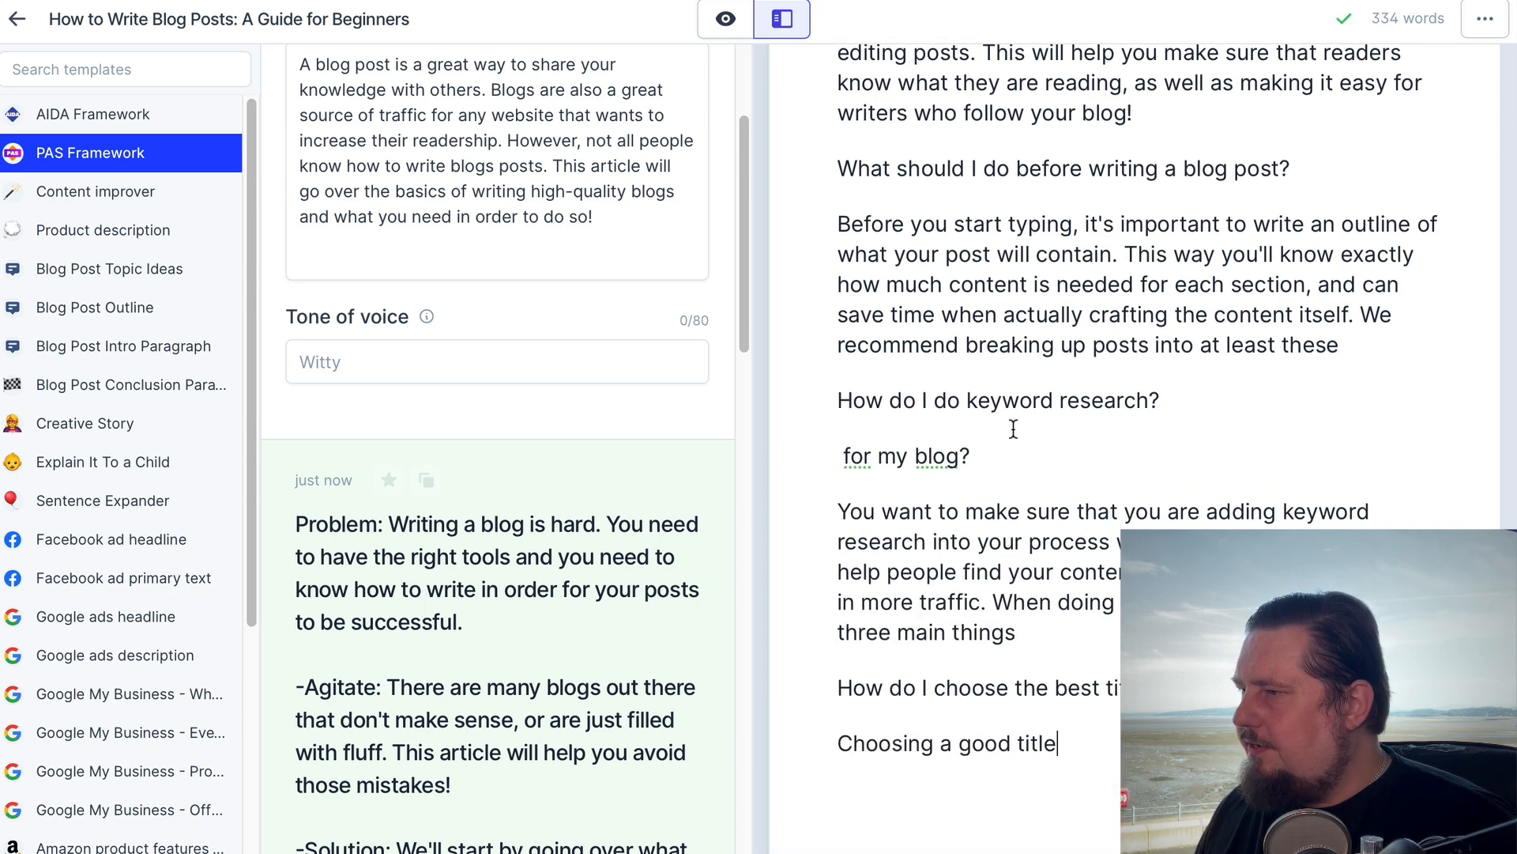
left_click(843, 456)
key("BackSpace")
key("BackSpace")
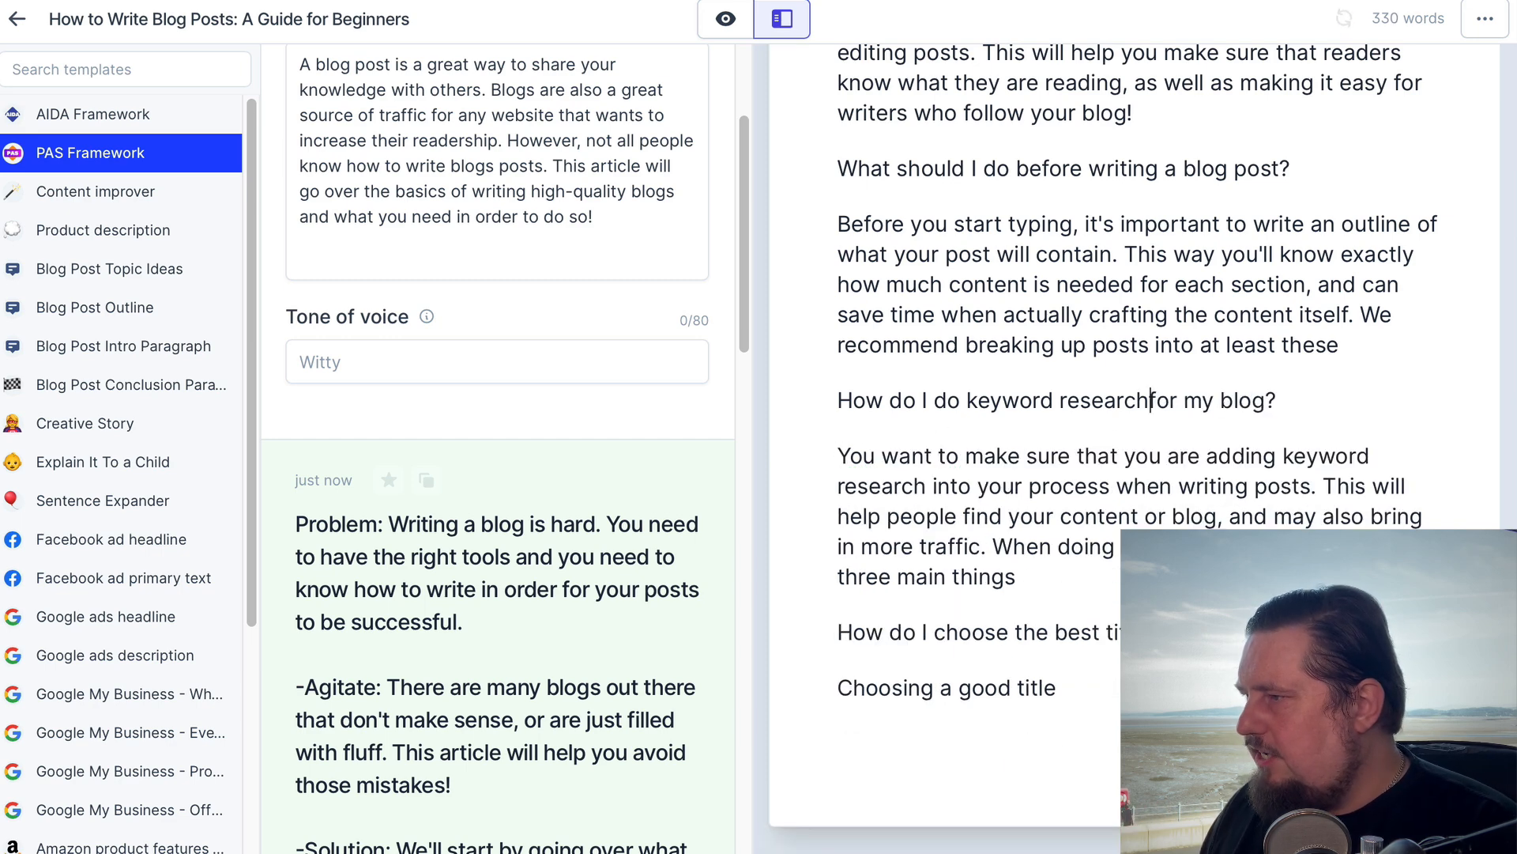
left_click_drag(848, 405, 1300, 400)
left_click(1317, 421)
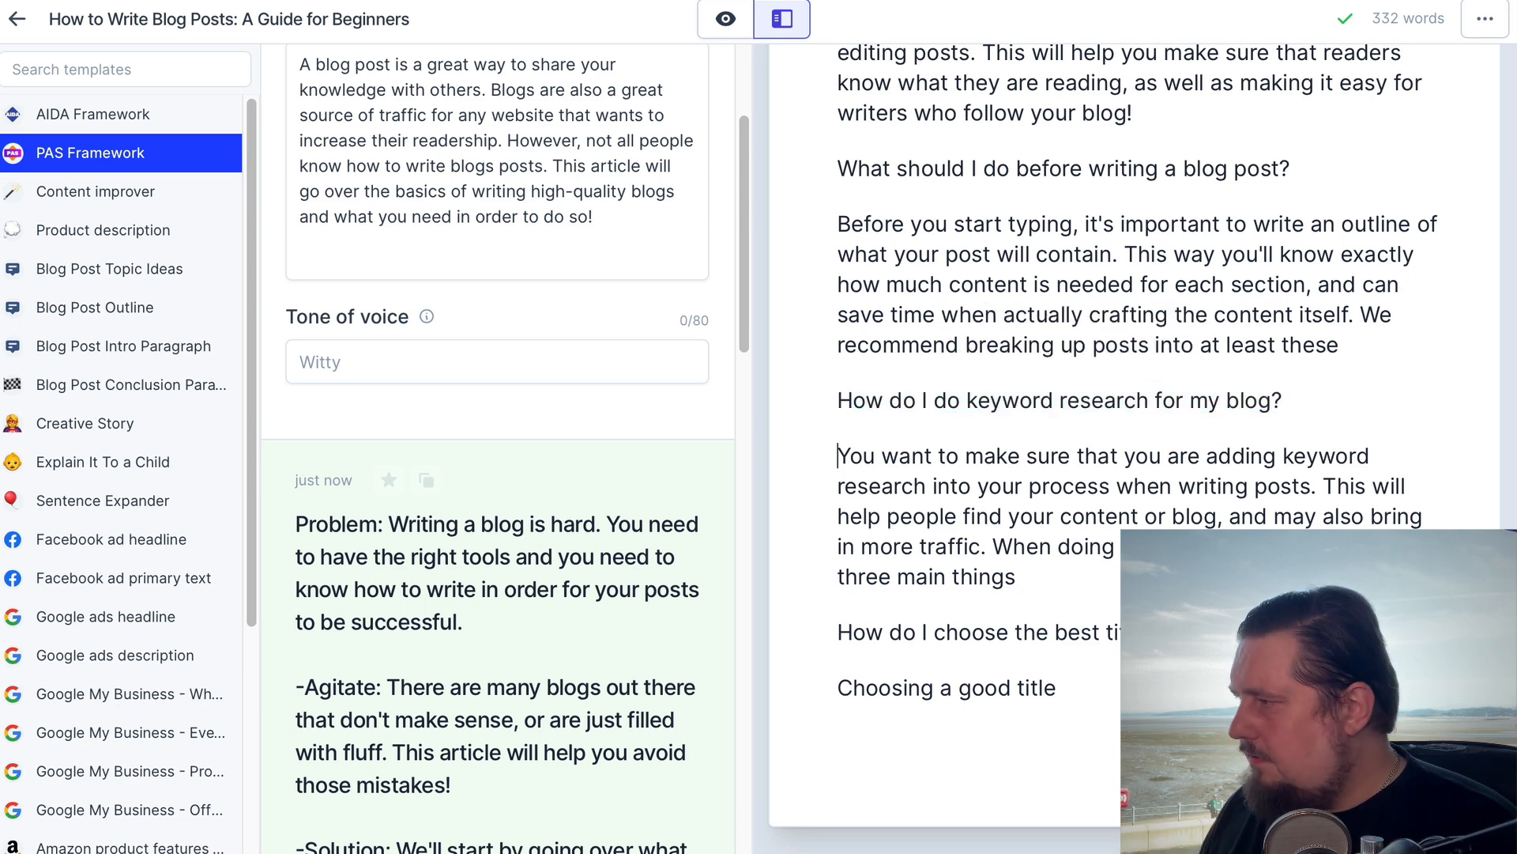
Delete the generated title question, the line "Choosing a good title" and the unfinished sentence beginning "When doing keyword research"
scroll(920, 610, "down", 1)
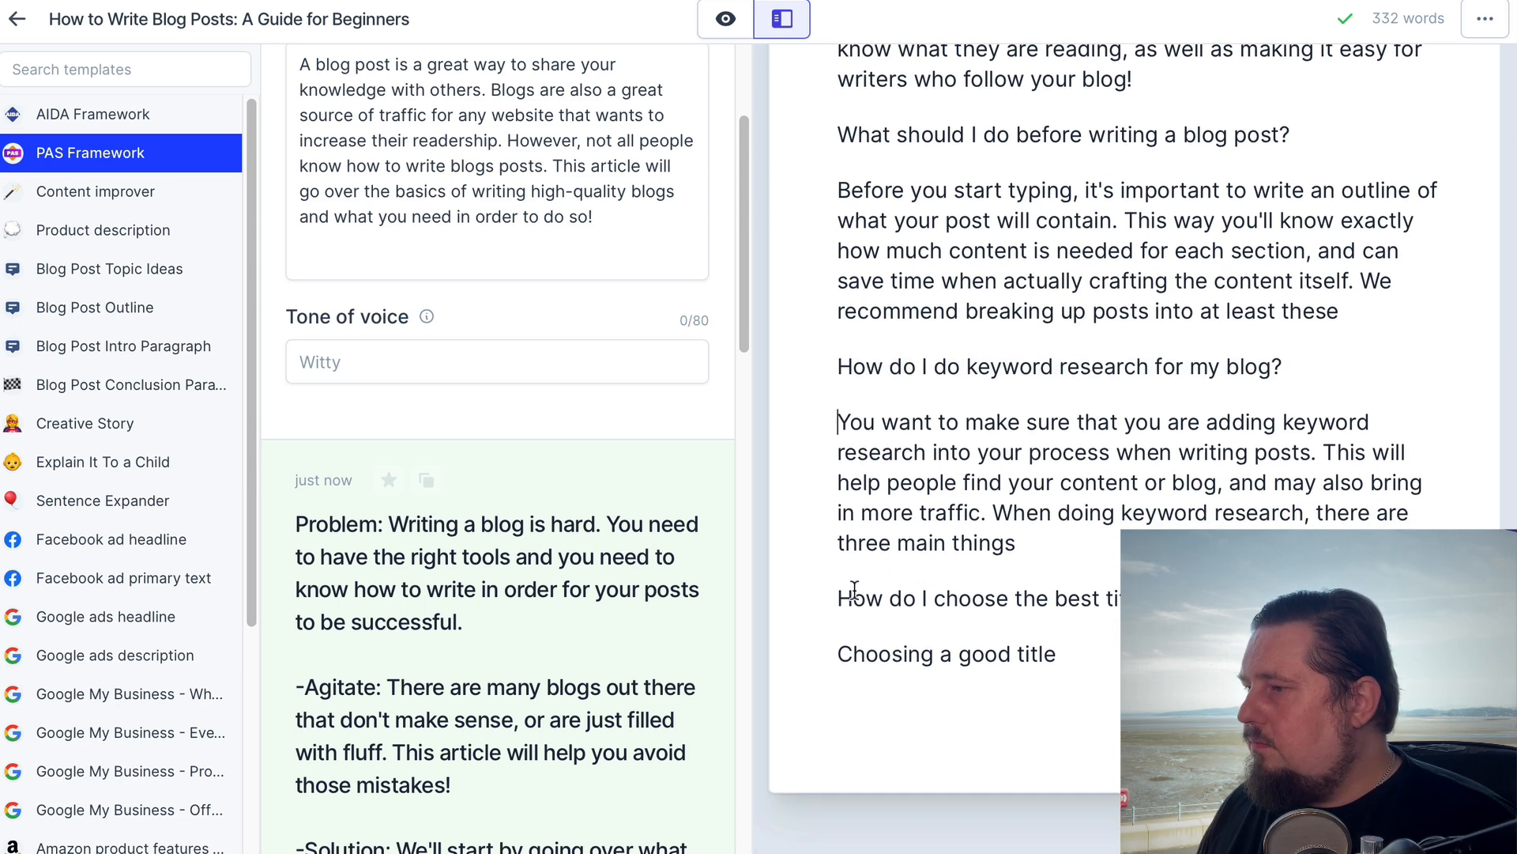
left_click_drag(835, 599, 1101, 648)
key("BackSpace")
key("BackSpace")
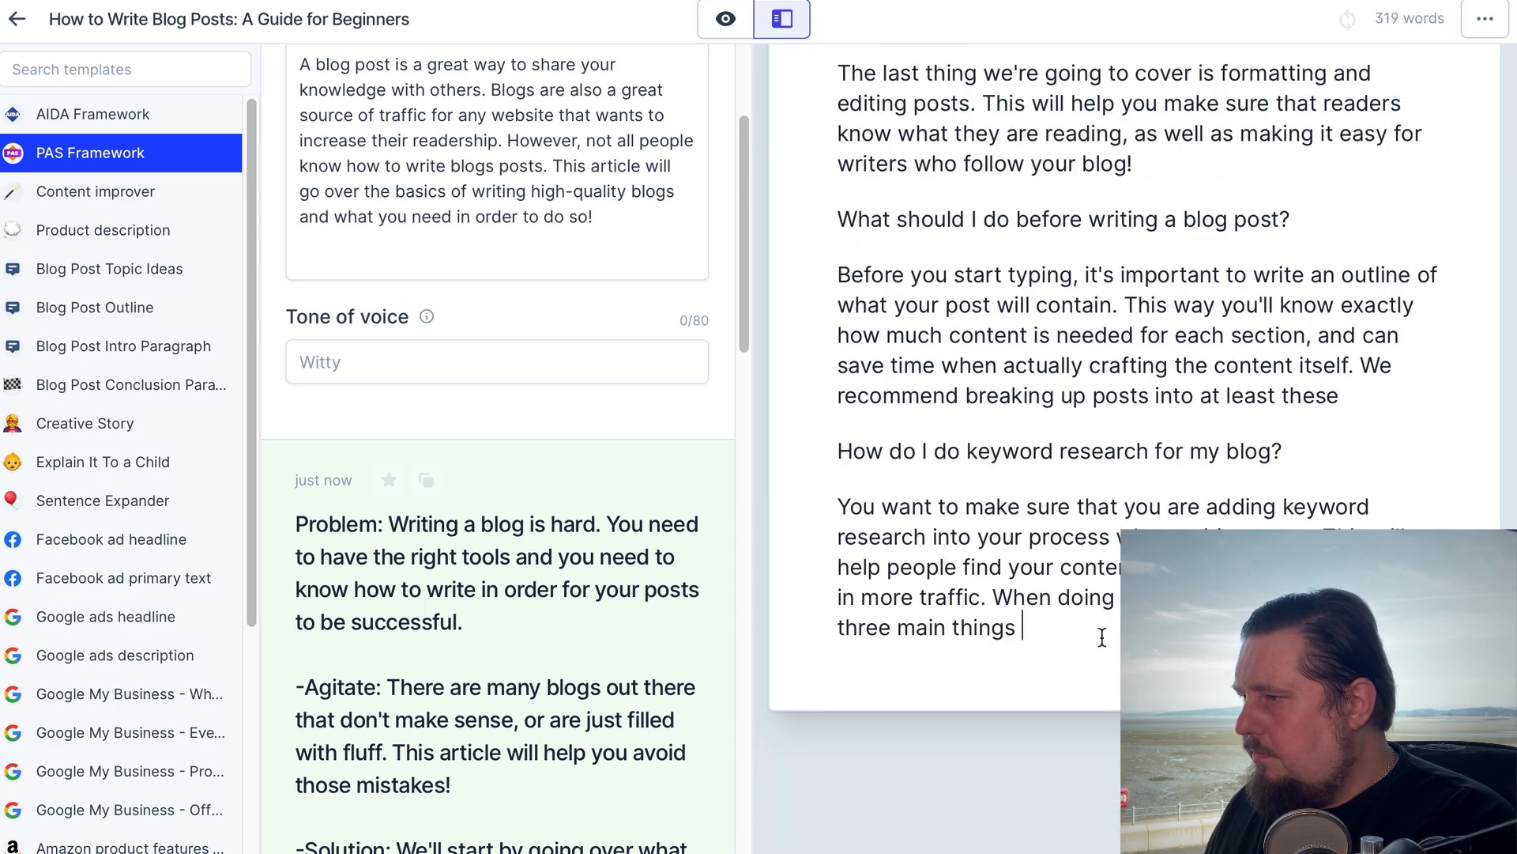
key("BackSpace")
left_click_drag(994, 598, 1063, 632)
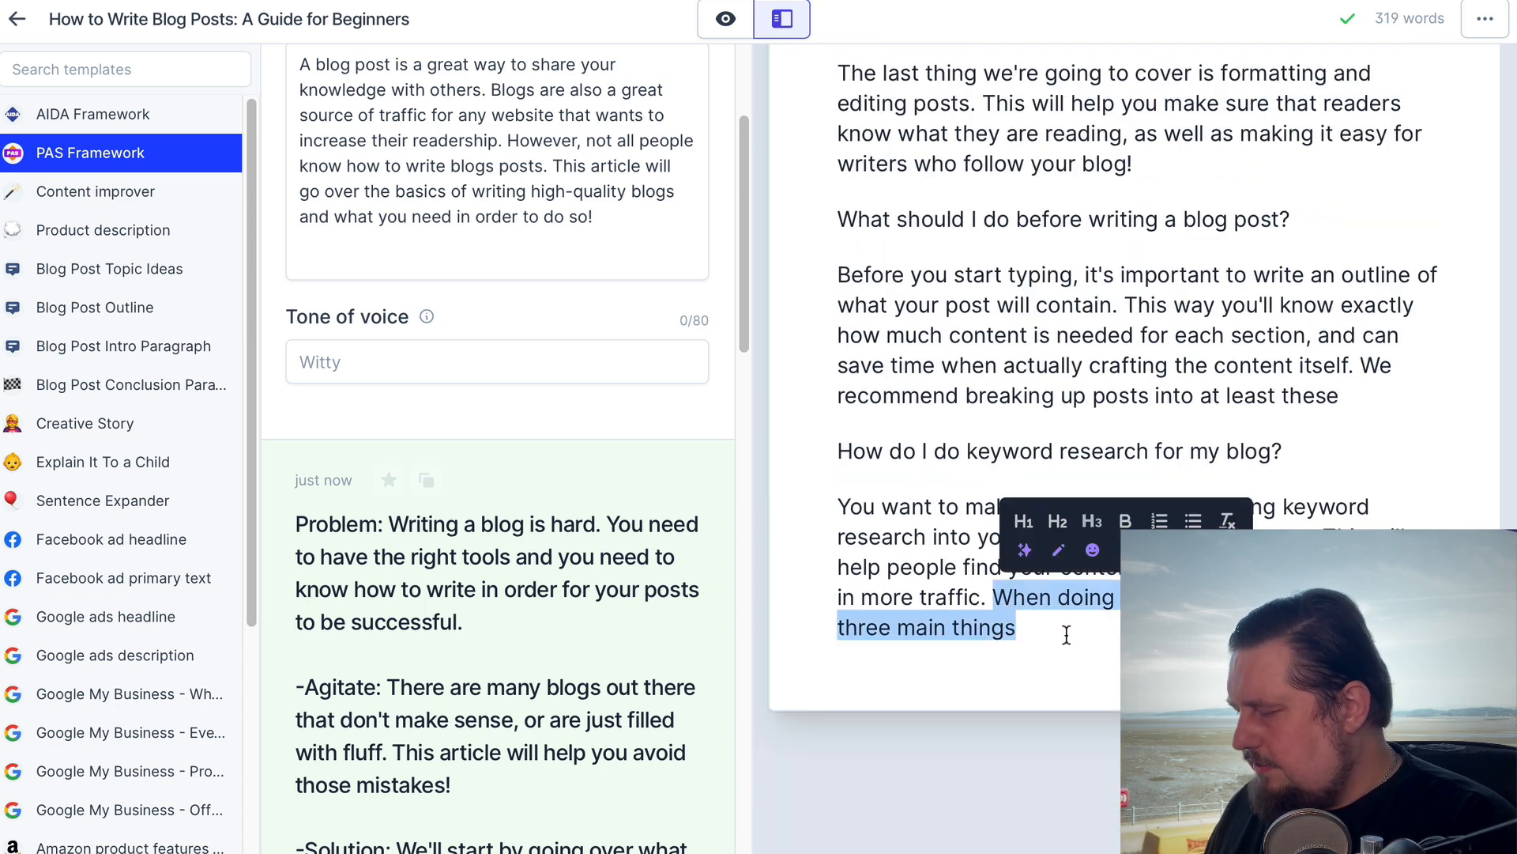
key("BackSpace")
scroll(1081, 430, "up", 10)
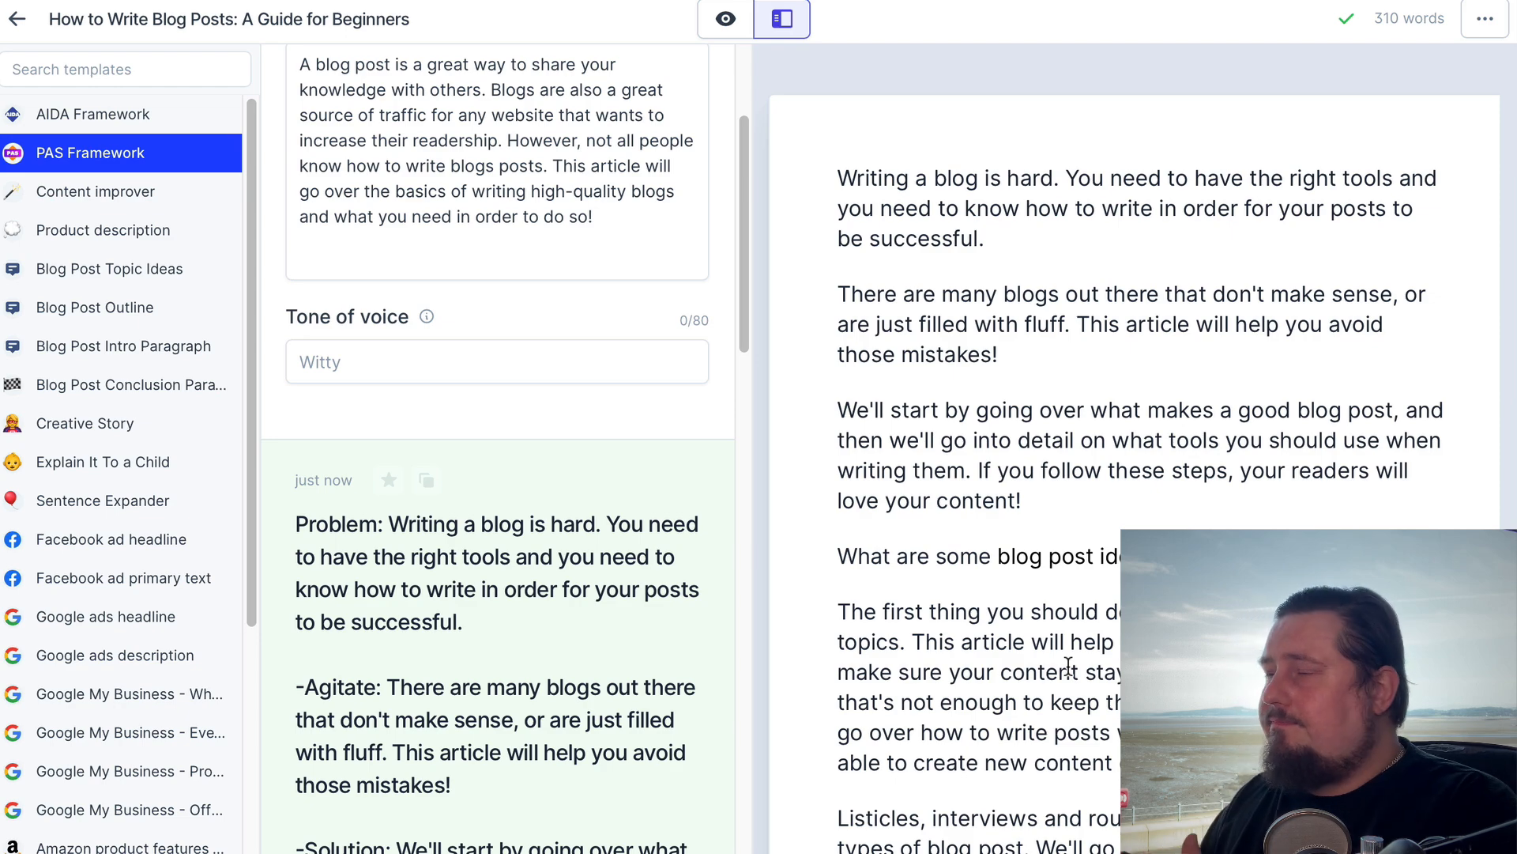
scroll(1032, 503, "down", 10)
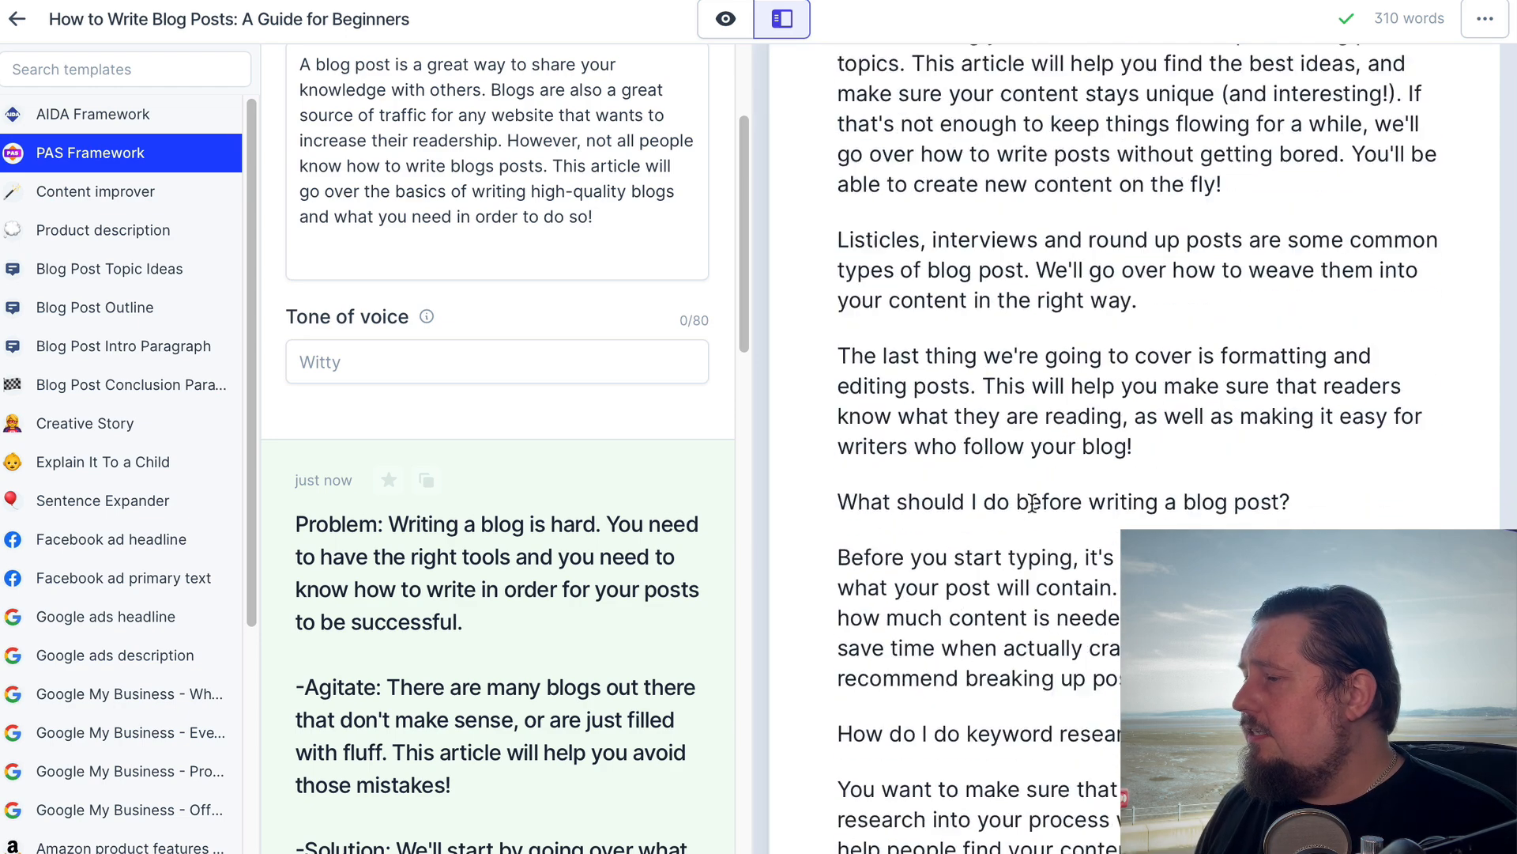
scroll(1032, 504, "up", 12)
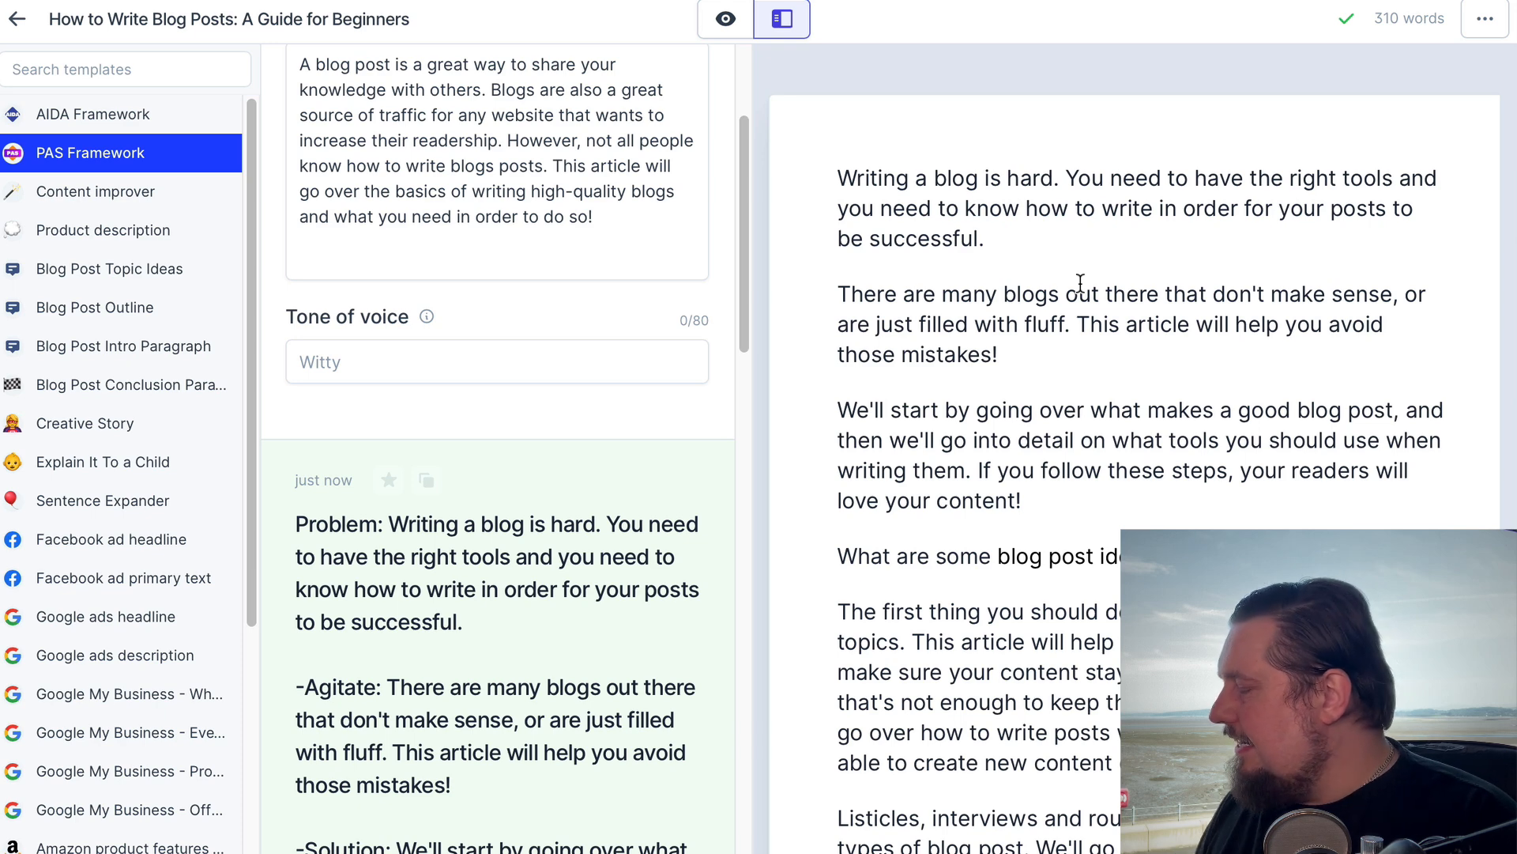
left_click(1005, 241)
left_click_drag(1011, 240, 1041, 272)
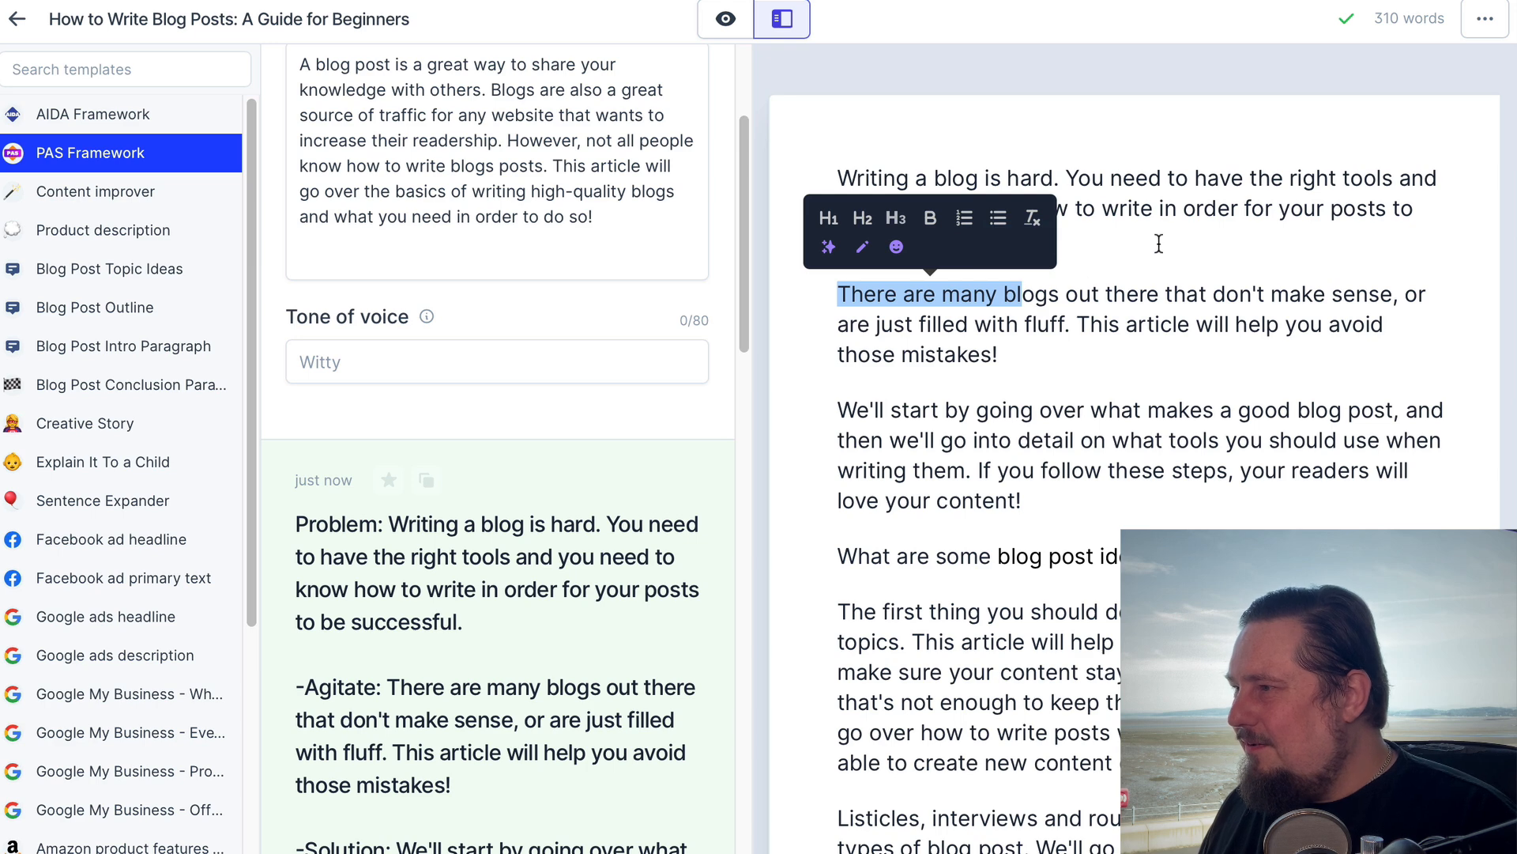
left_click(1126, 243)
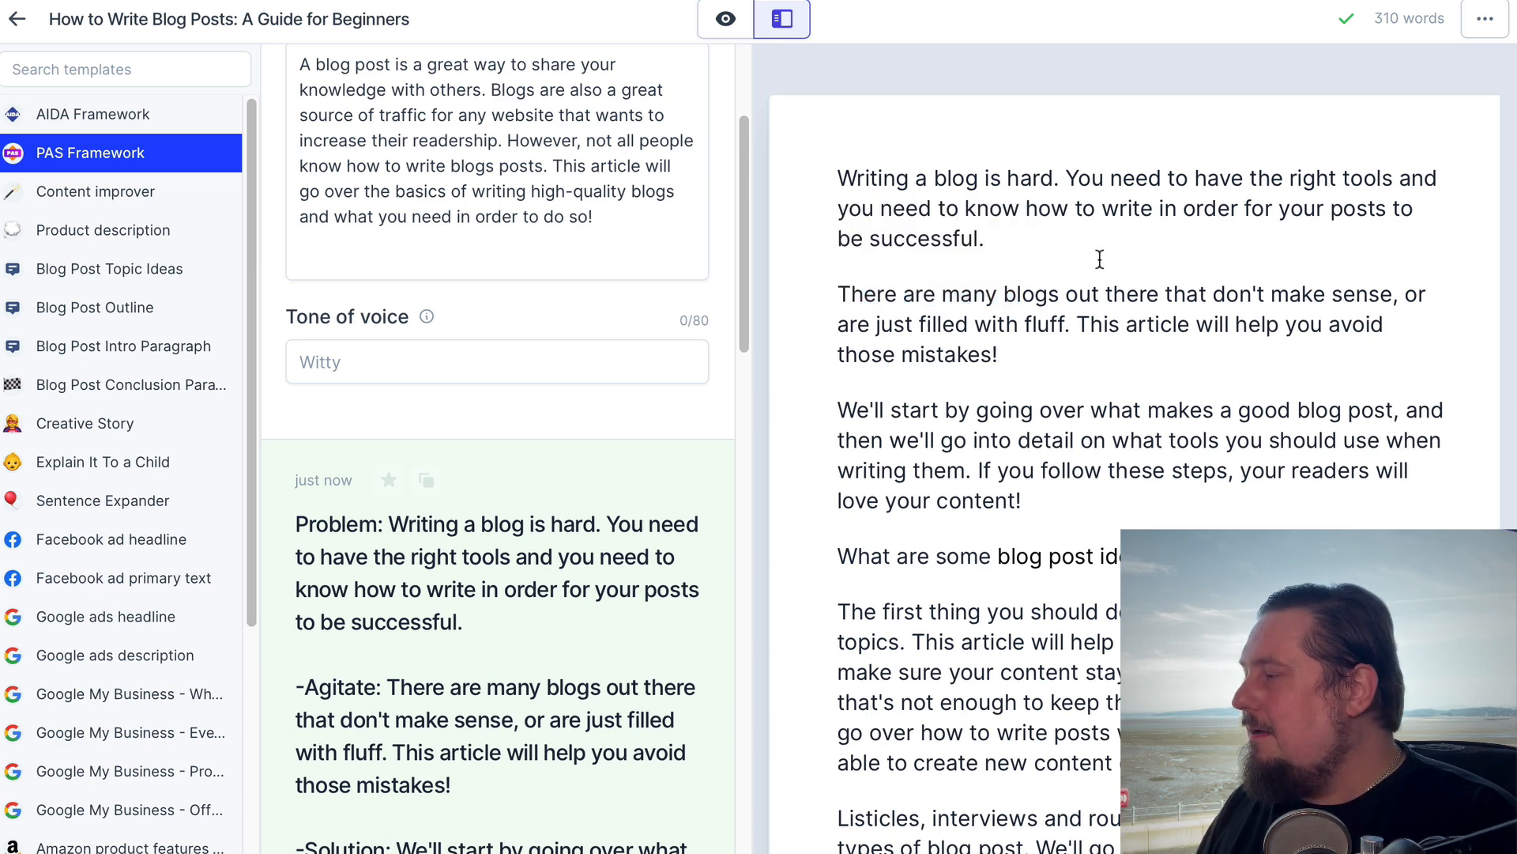
Copy the entire Jarvis post and paste it into the empty My Content document in Frase
key("ctrl+a")
key("ctrl+c")
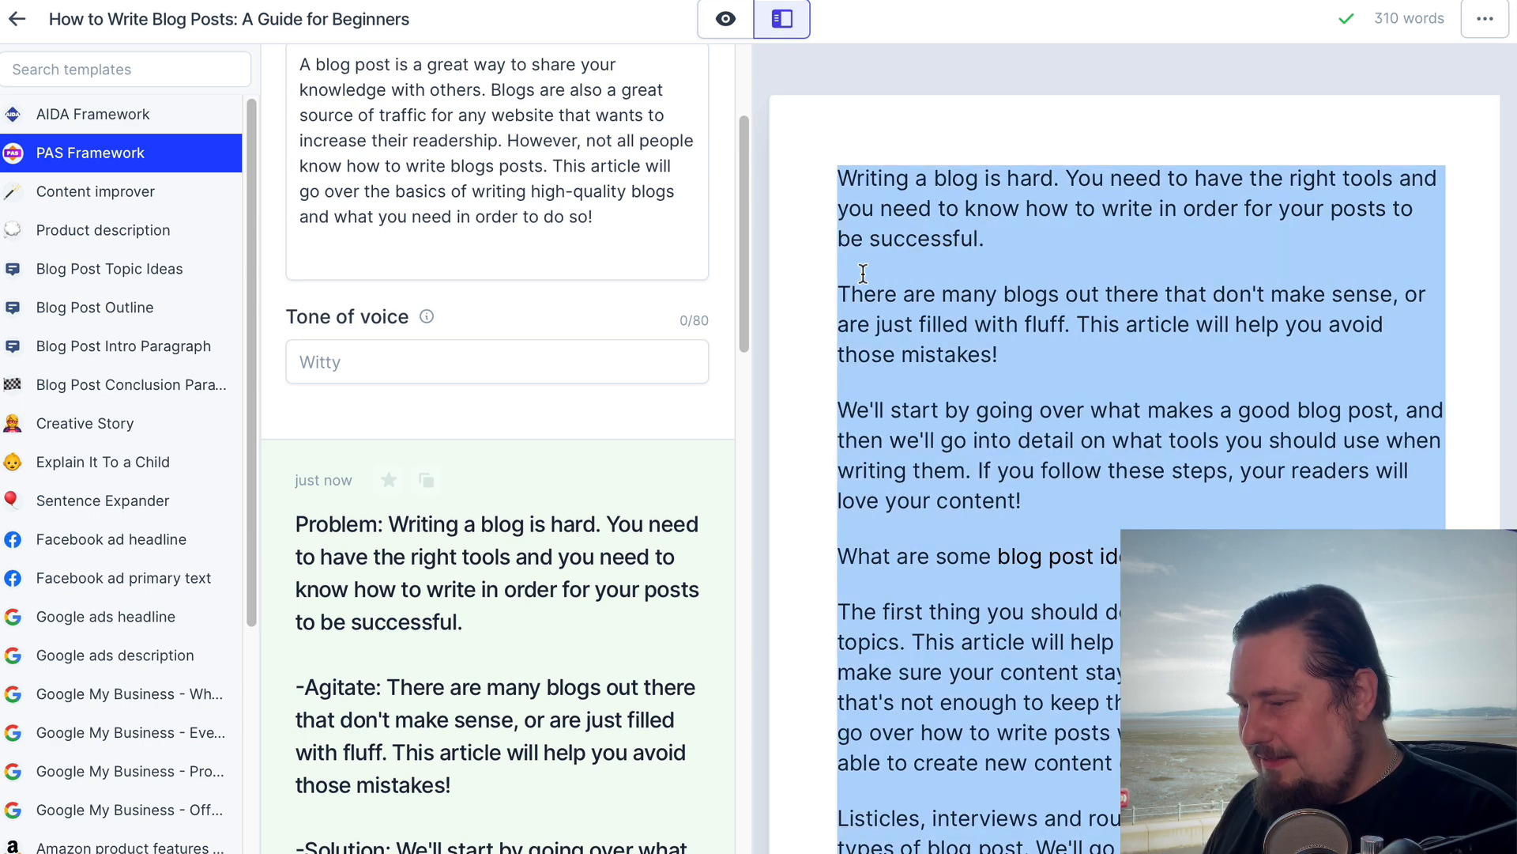
left_click(1123, 175)
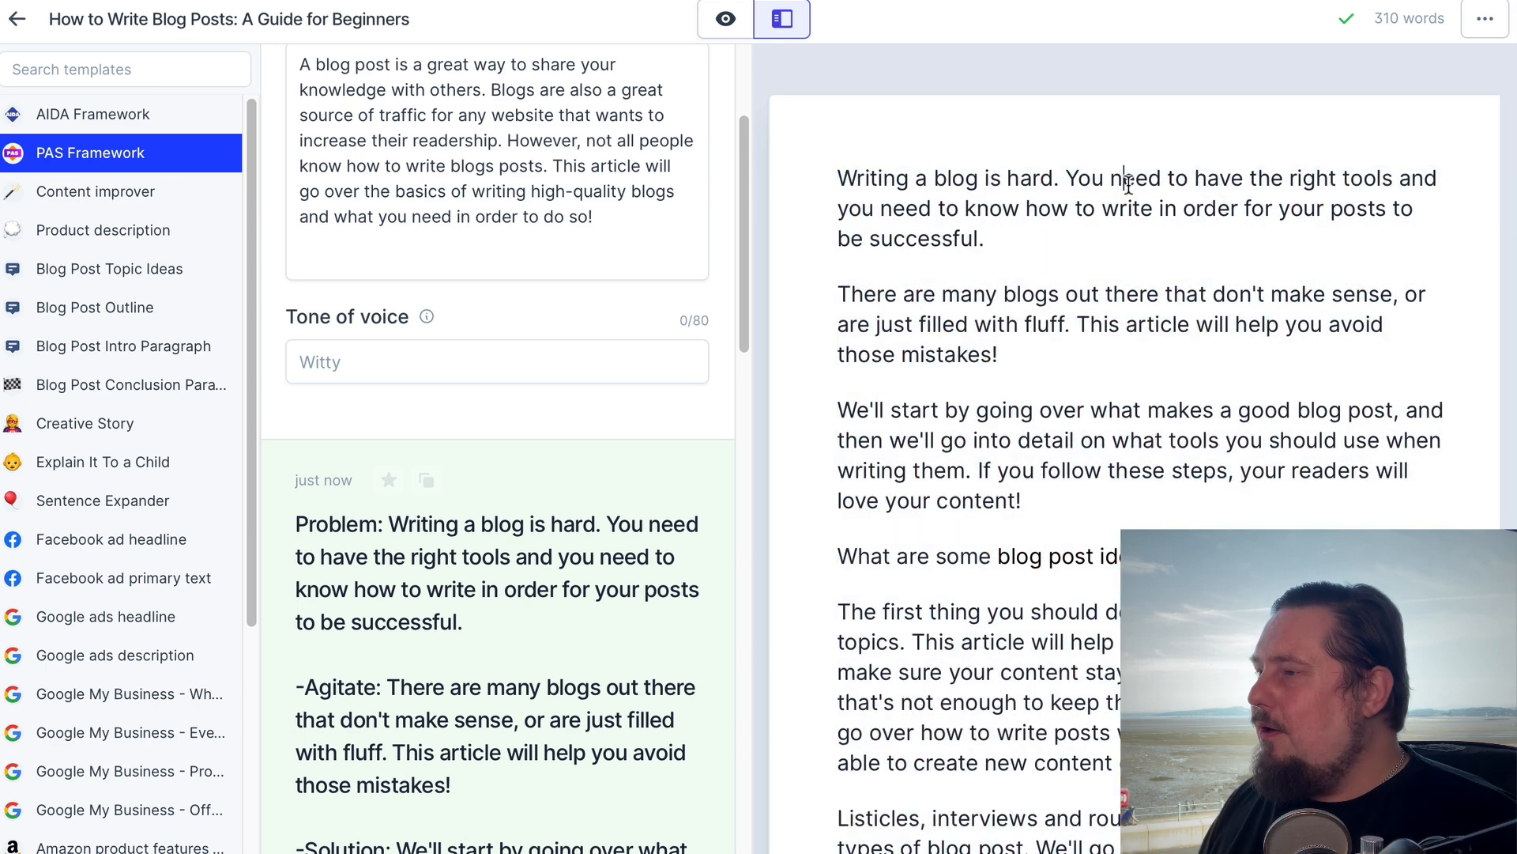
triple_click(1008, 250)
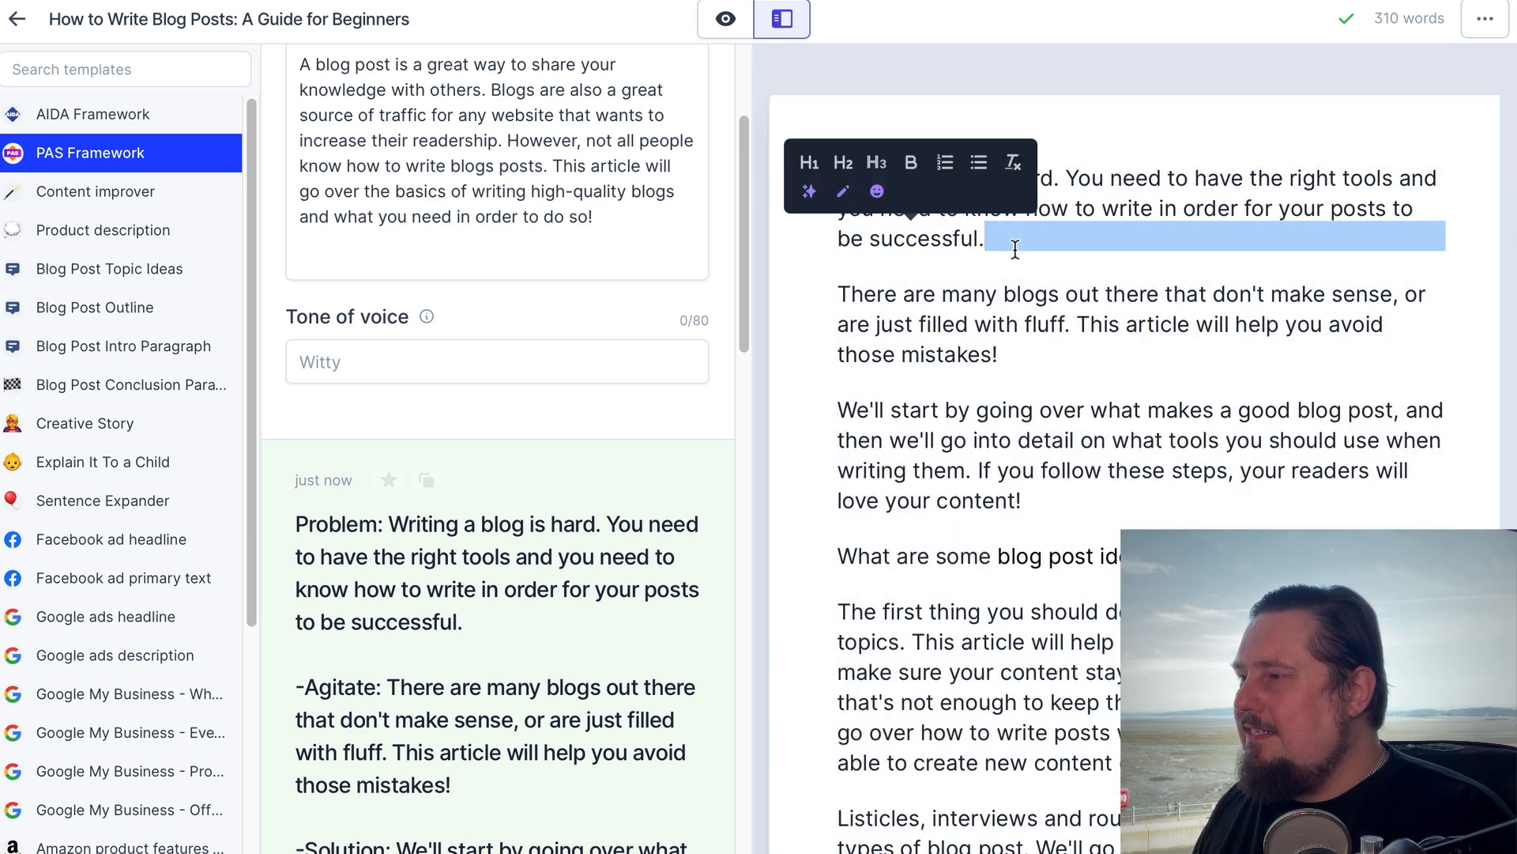
left_click(984, 290)
left_click(1023, 360)
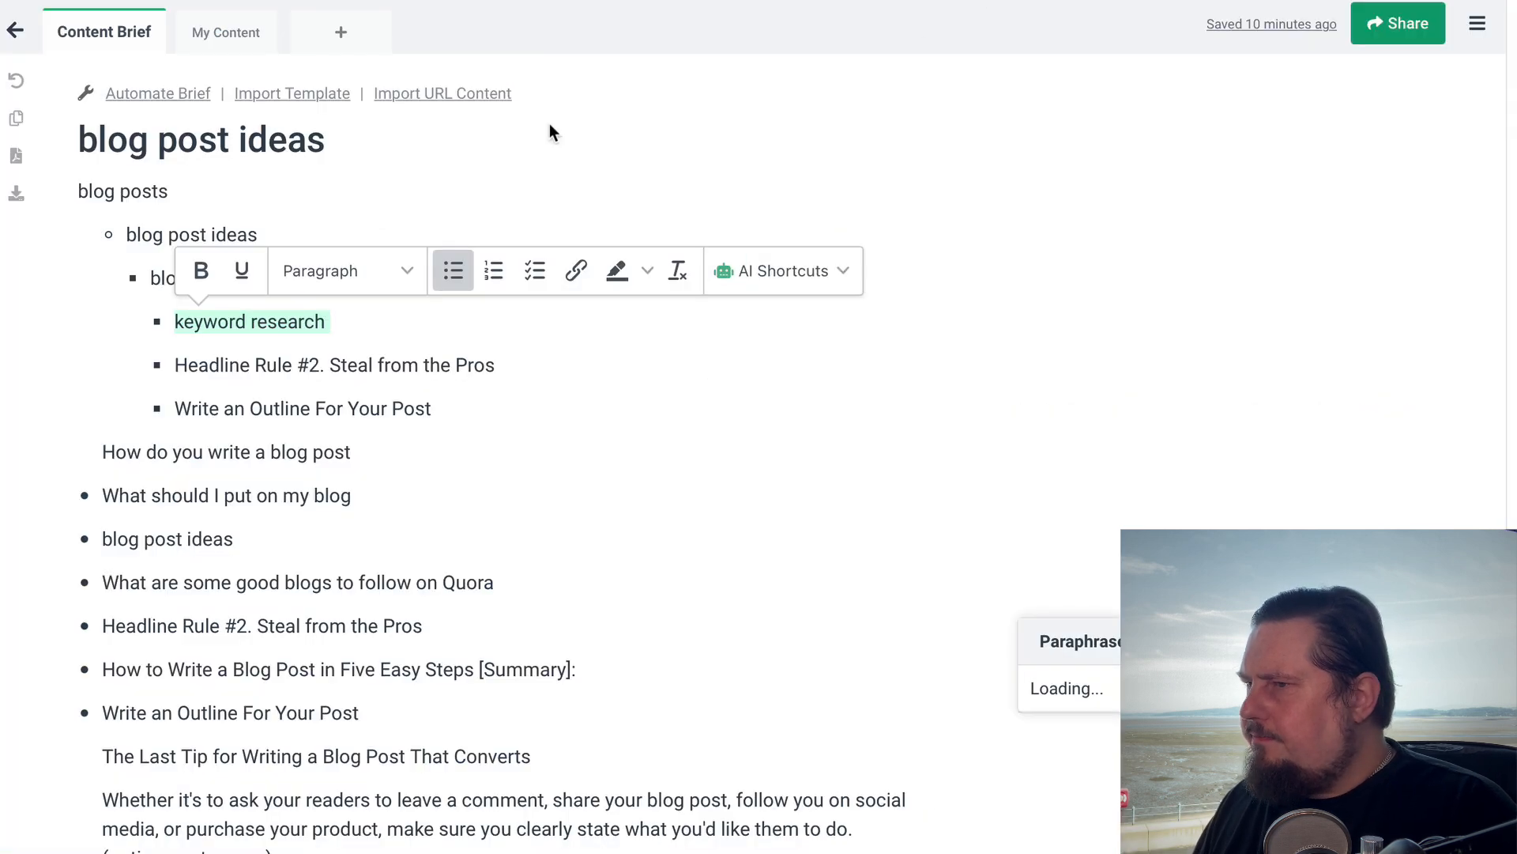
left_click_drag(261, 34, 224, 38)
left_click(224, 38)
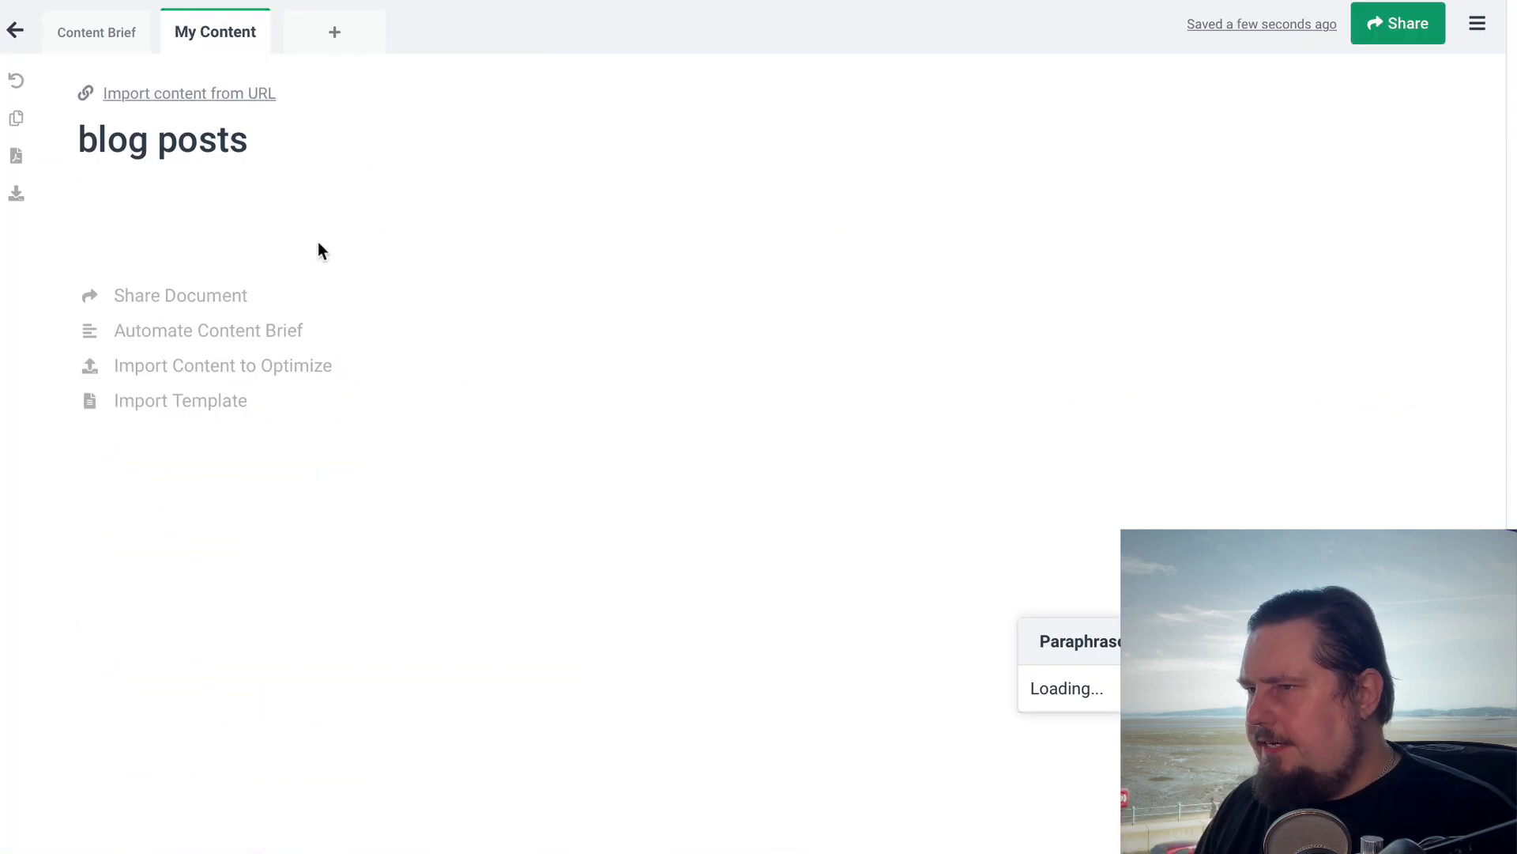
left_click(190, 192)
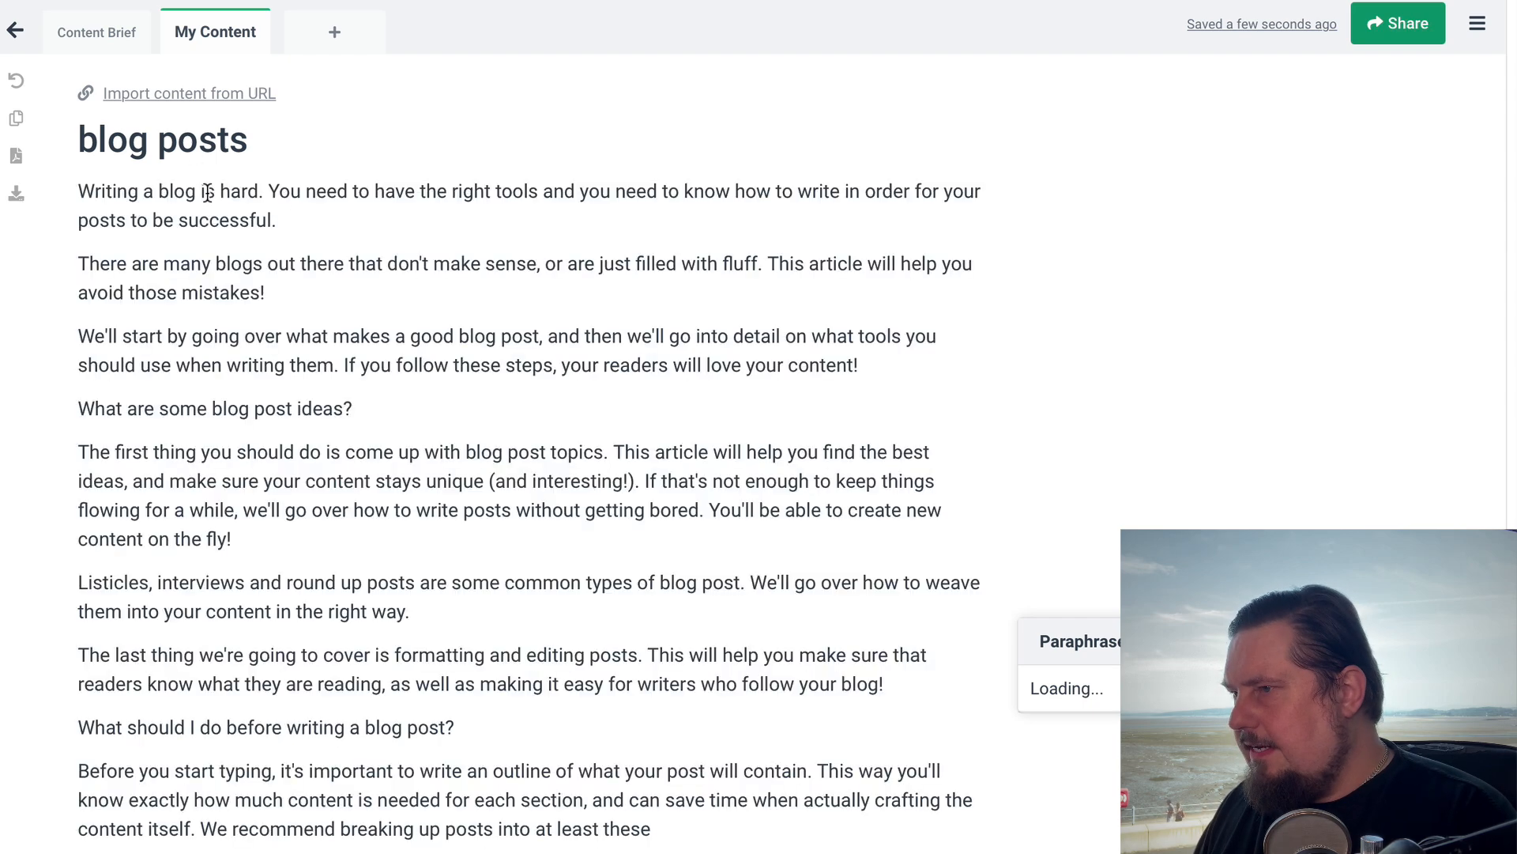
key("ctrl+v")
left_click(779, 293)
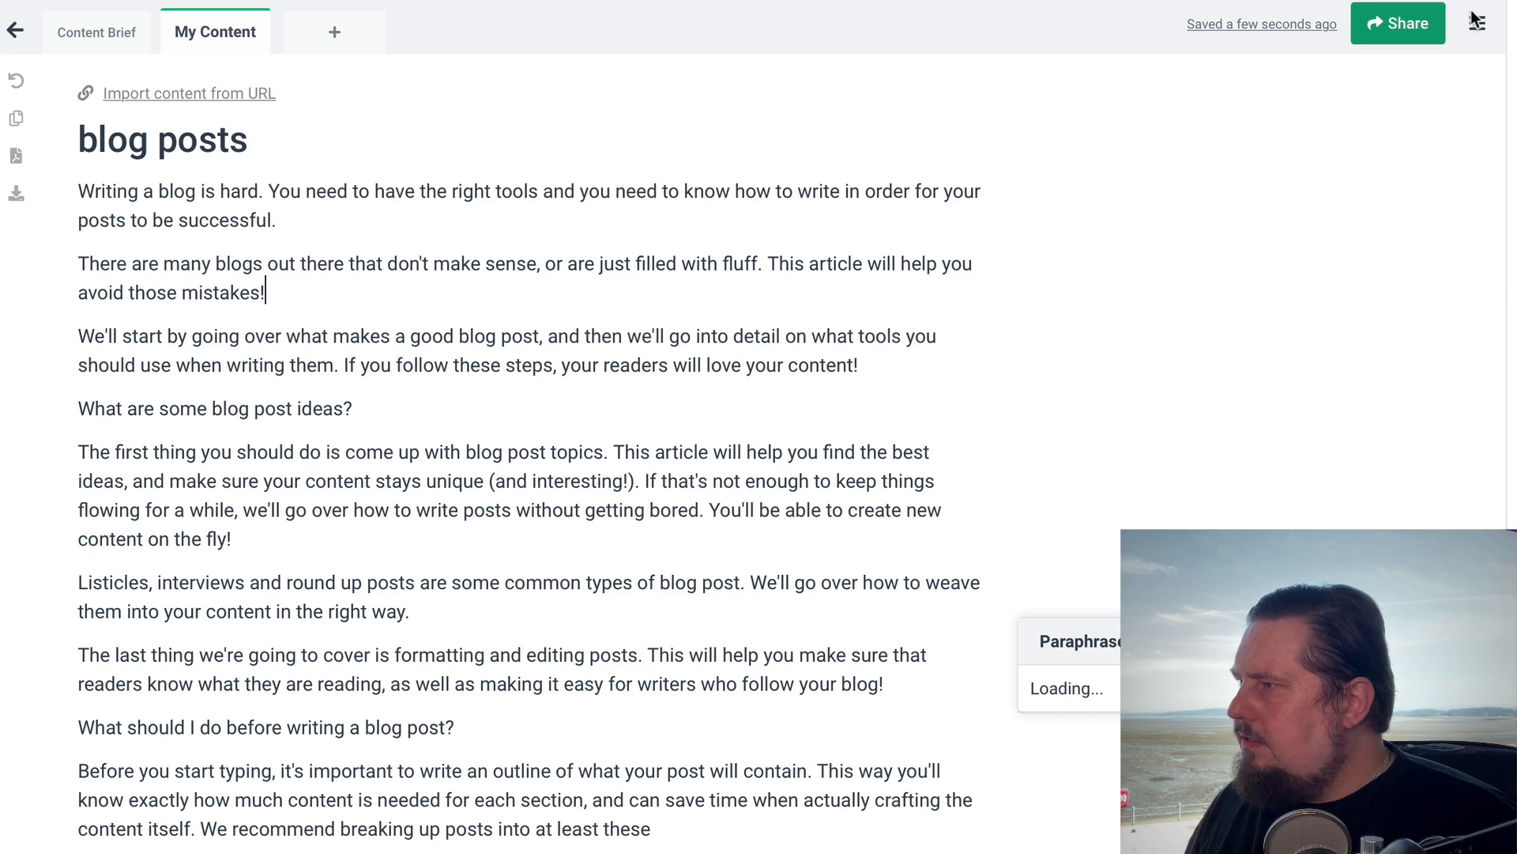
Reload the Frase page, reopen the My Content document and review its overview statistics against the top results
key("super+l")
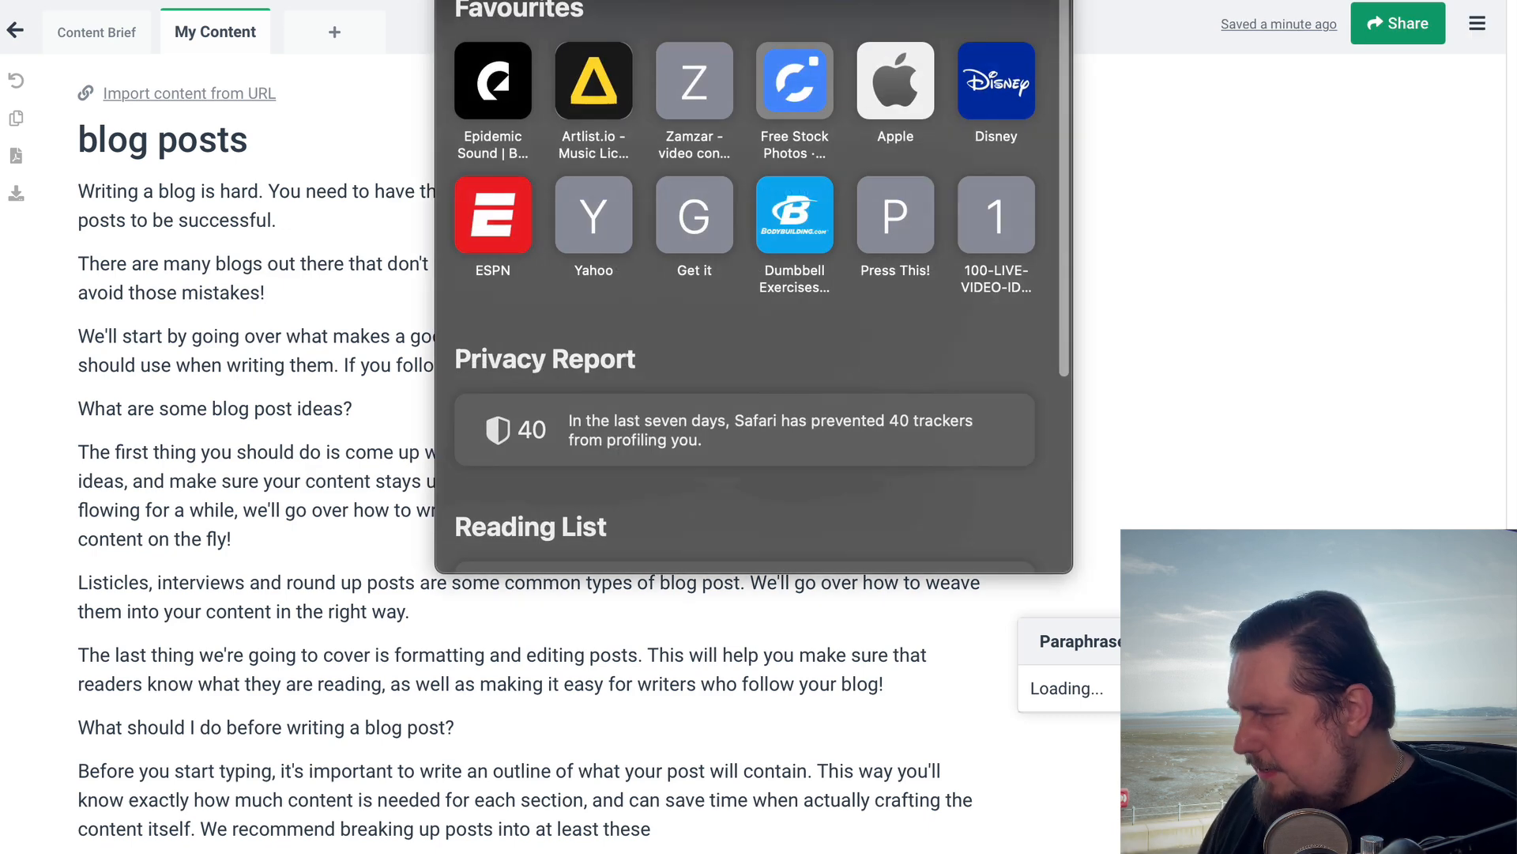
key("Return")
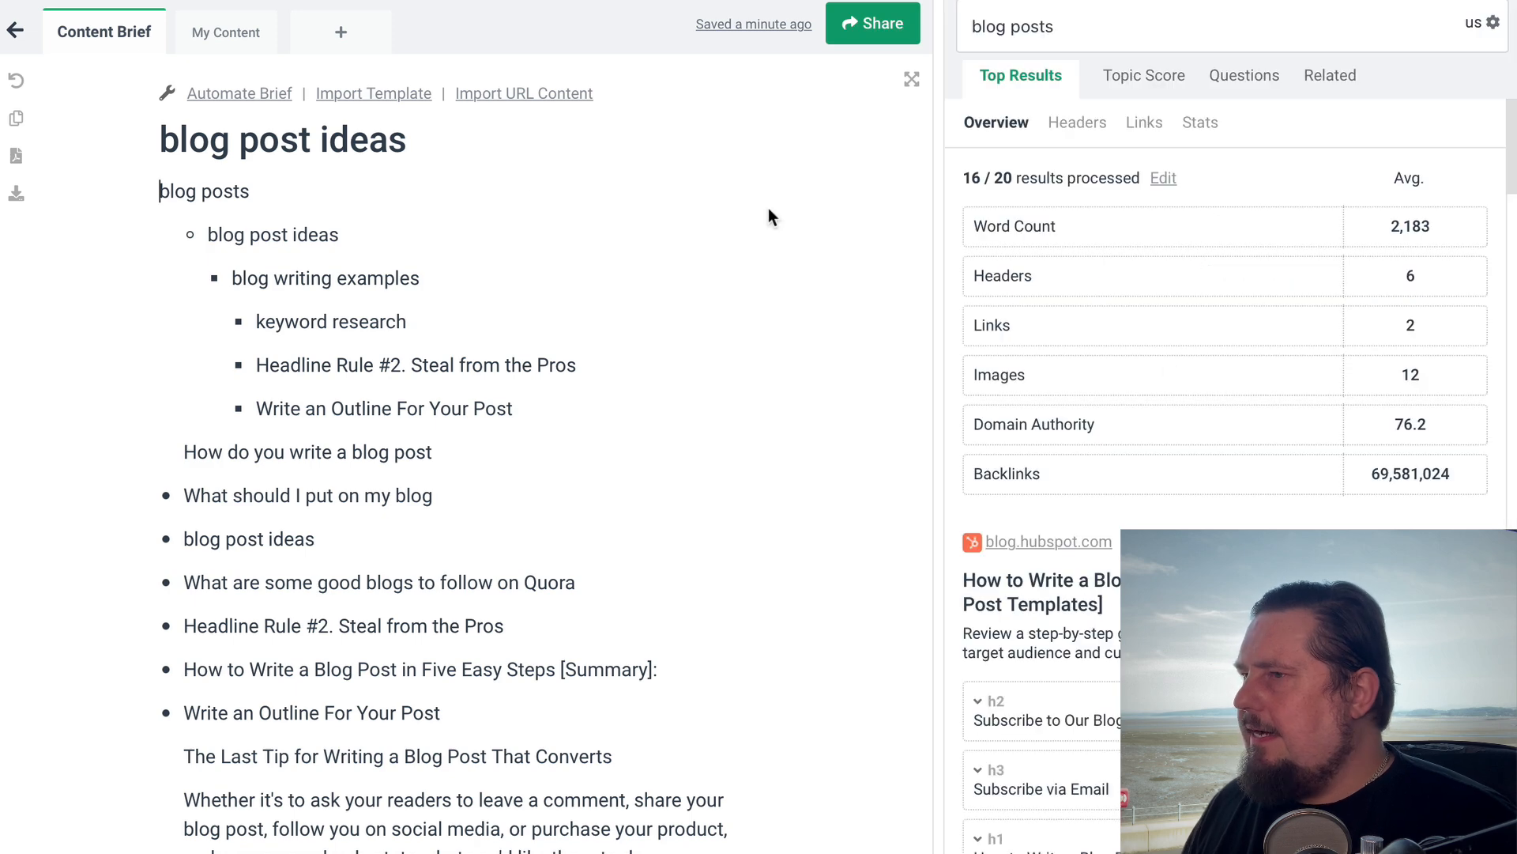
left_click(220, 37)
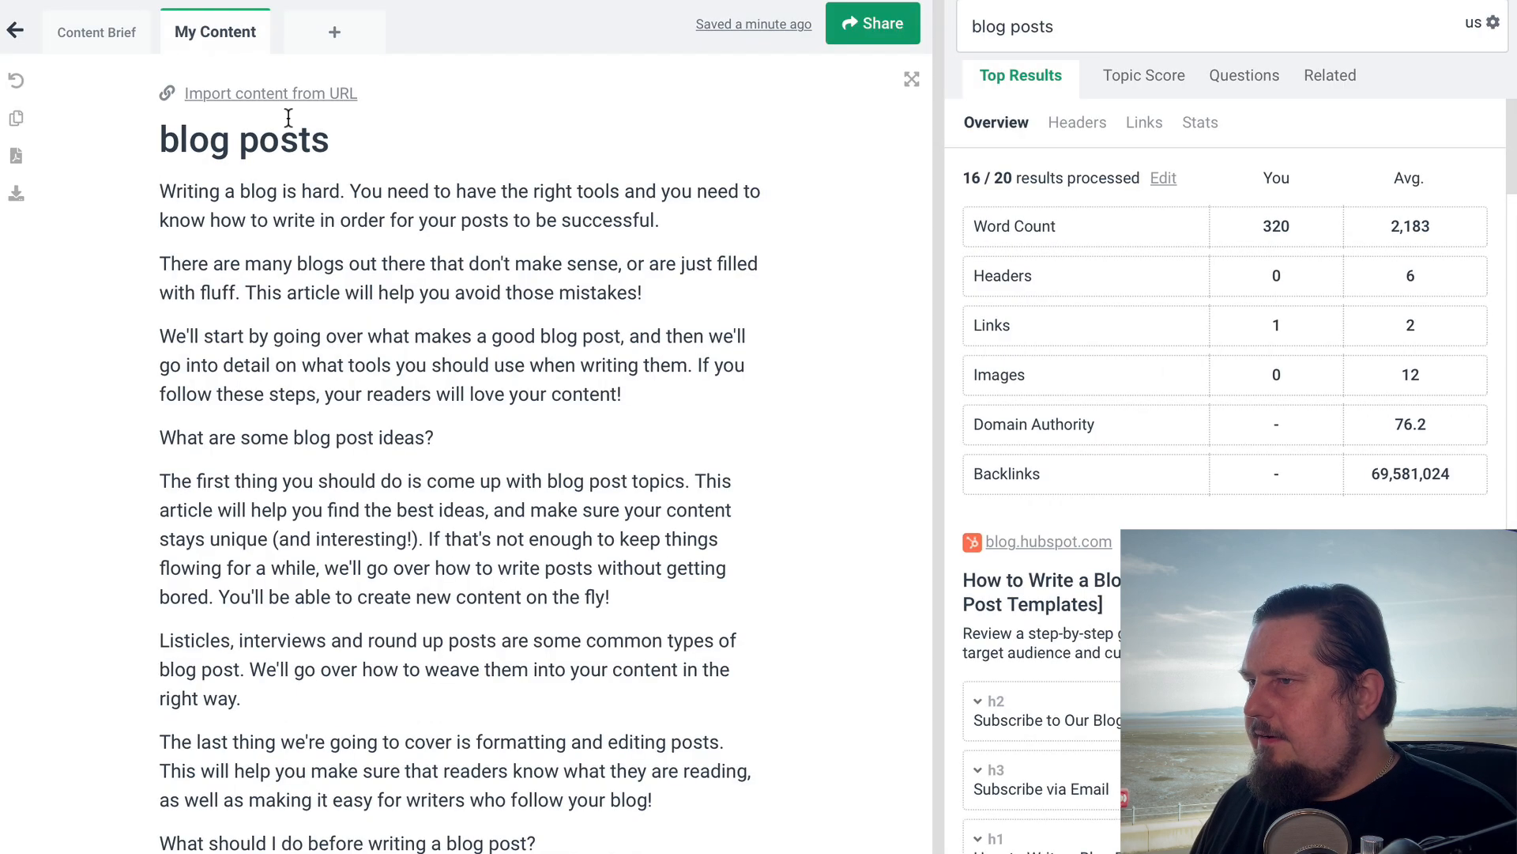
scroll(1171, 513, "down", 2)
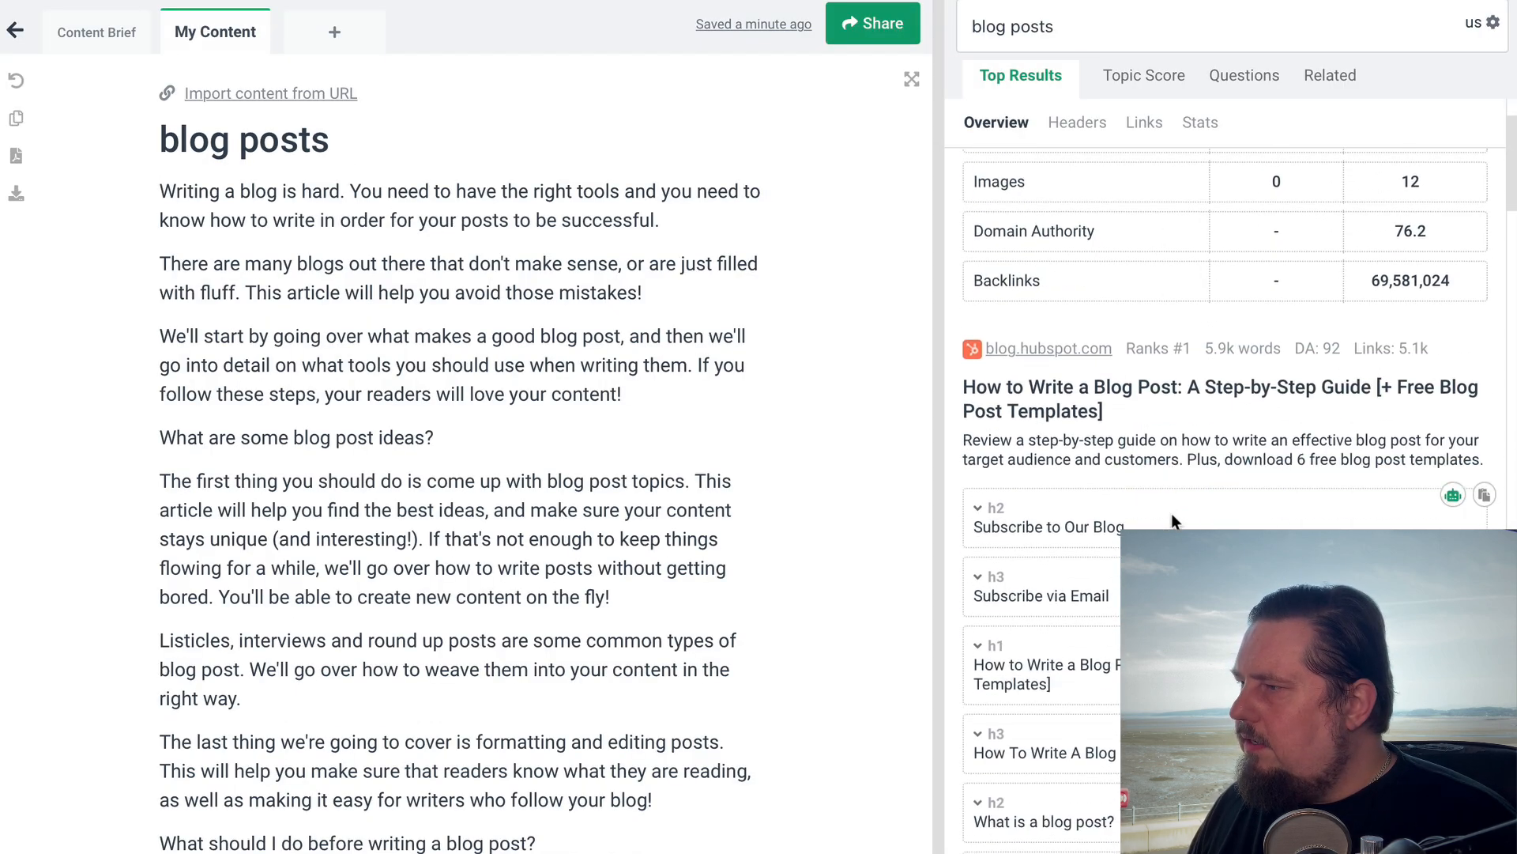
scroll(1172, 514, "up", 2)
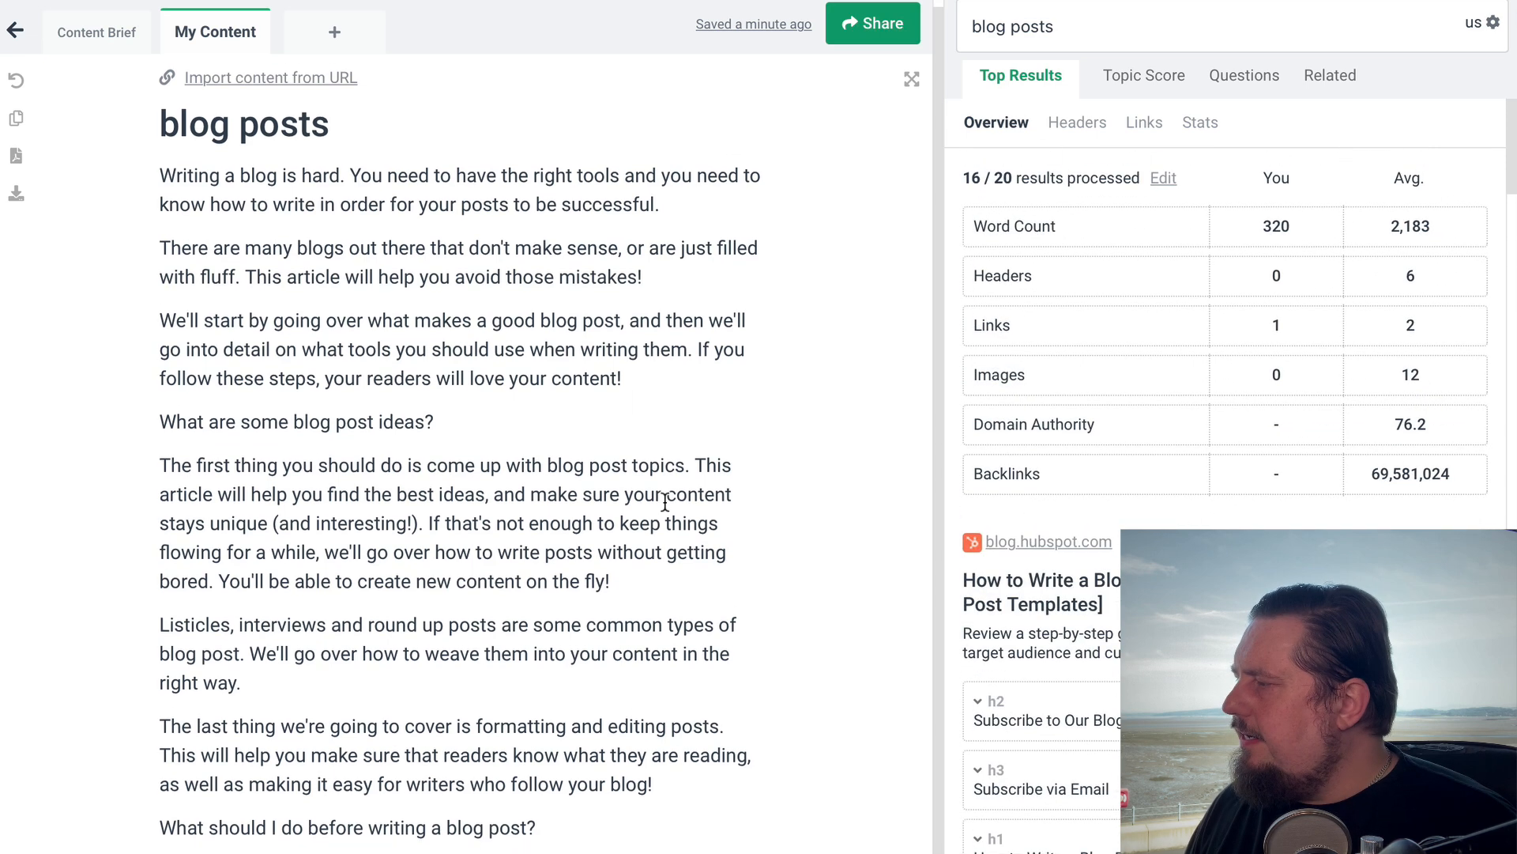
Show the Topic Score for the pasted content and look through the post beside its keyword list
left_click(1152, 75)
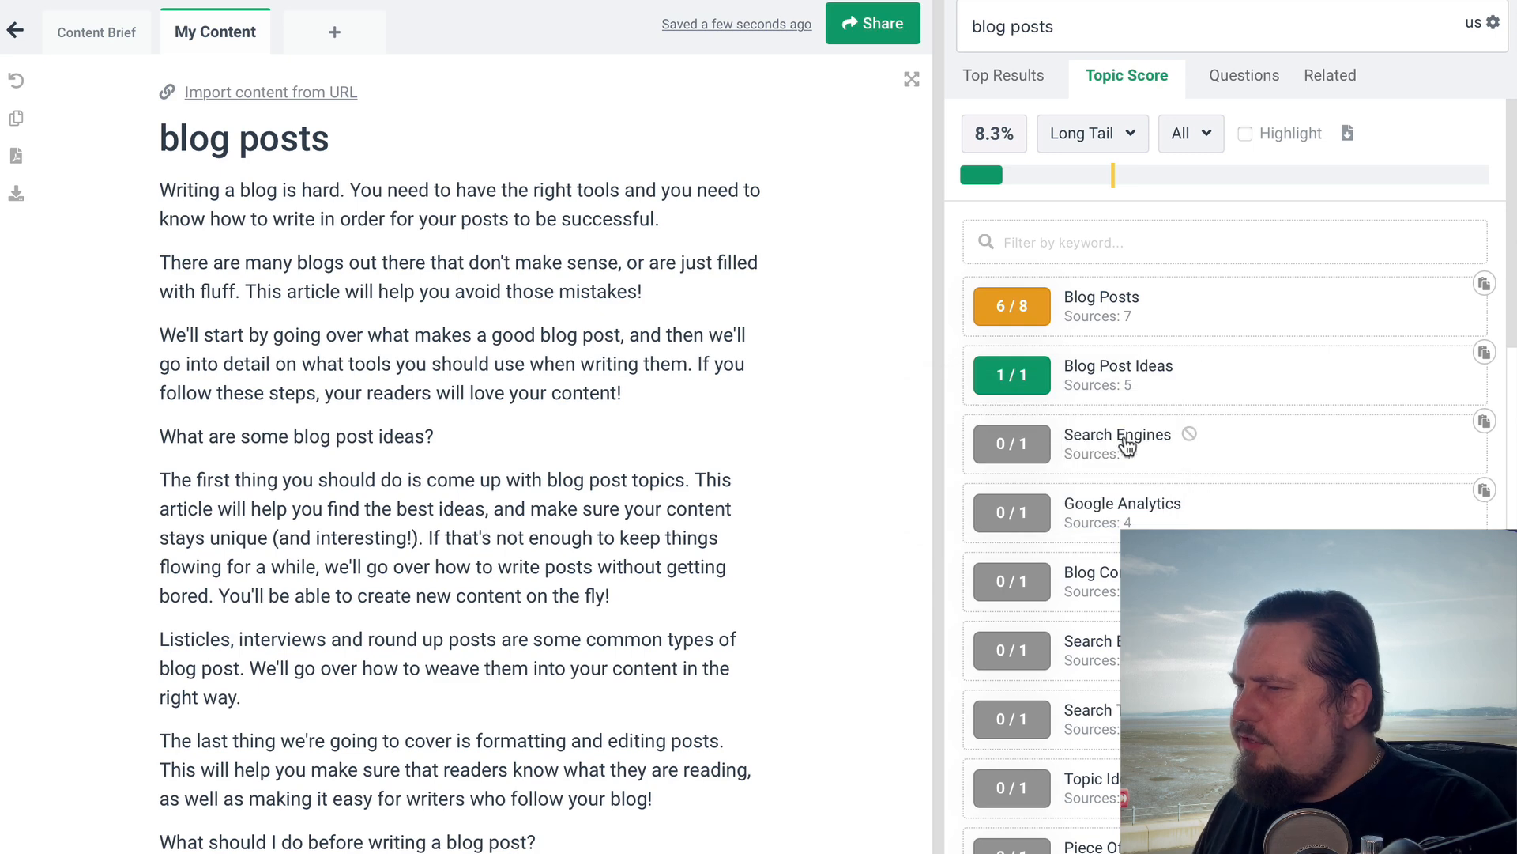
left_click(594, 334)
scroll(671, 447, "down", 1)
scroll(671, 447, "up", 1)
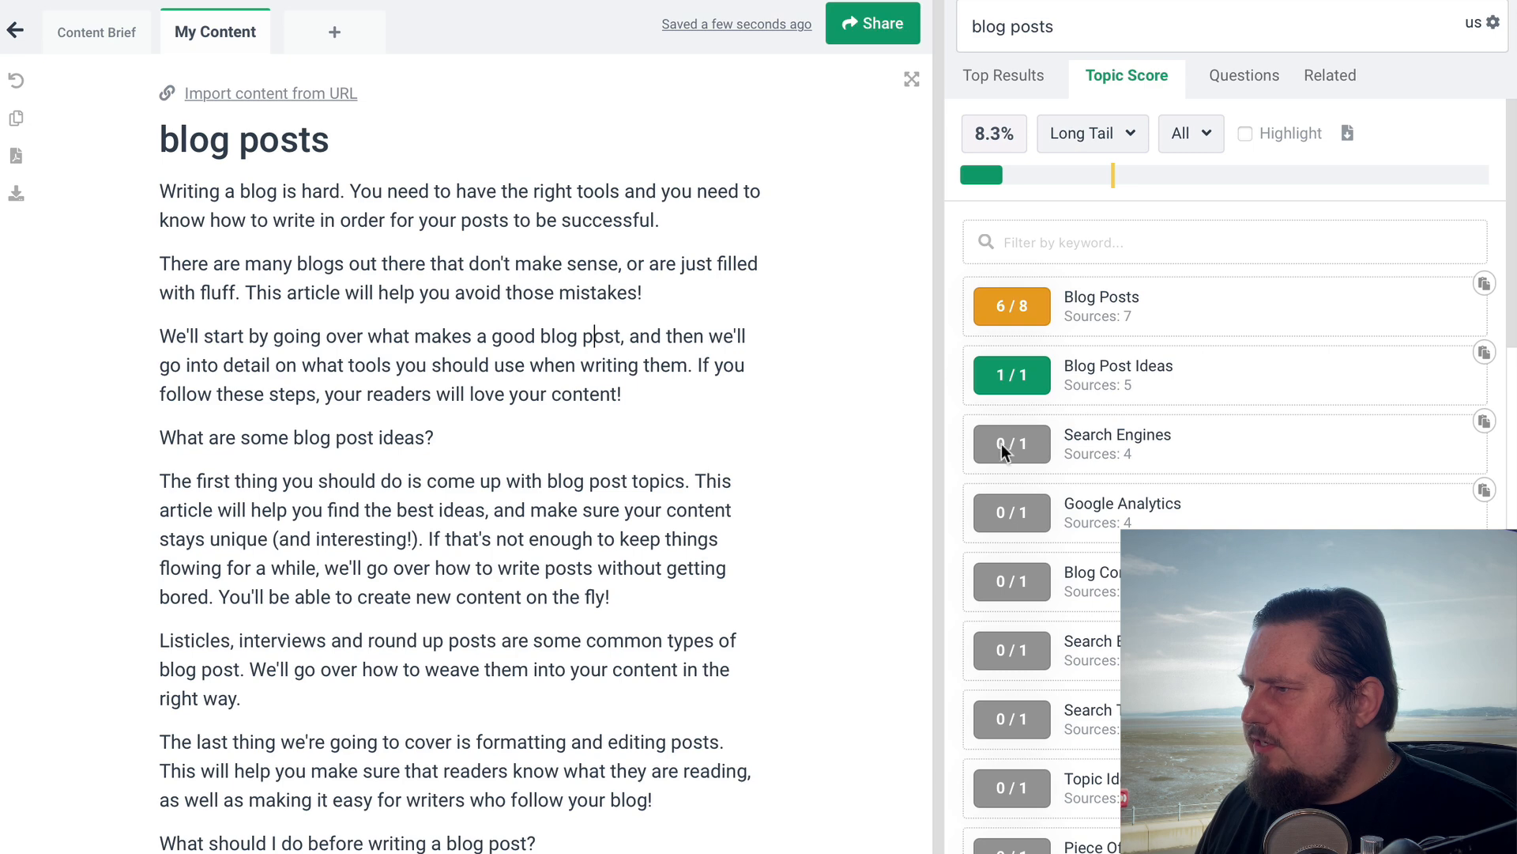
left_click(641, 441)
key("Return")
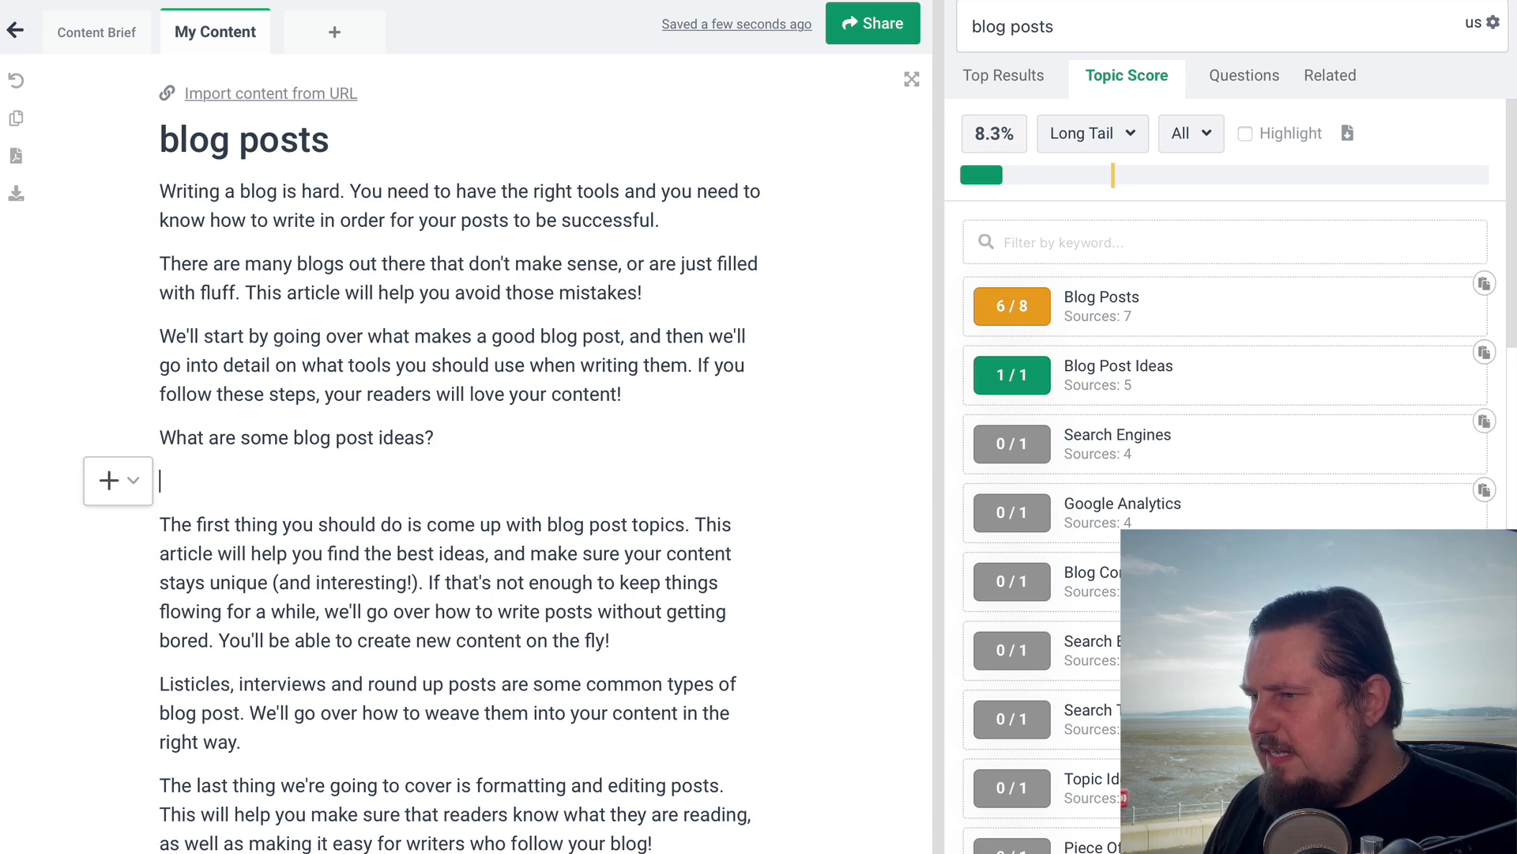
key("BackSpace")
Add the topic keyword "Search engines" on a new line above the opening paragraph
left_click(159, 194)
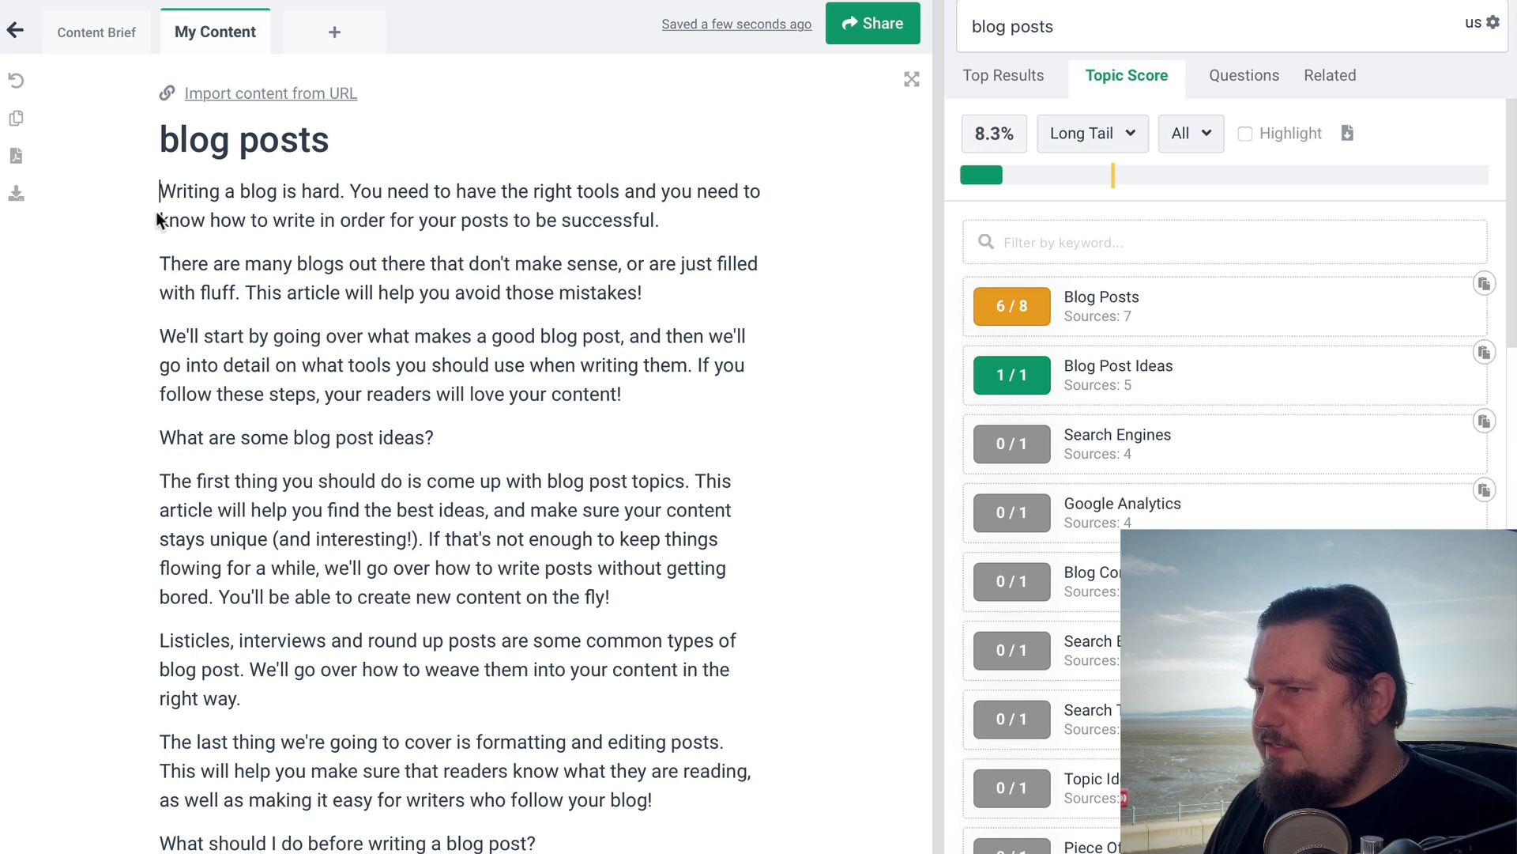
key("Return")
key("Up")
type("Sear")
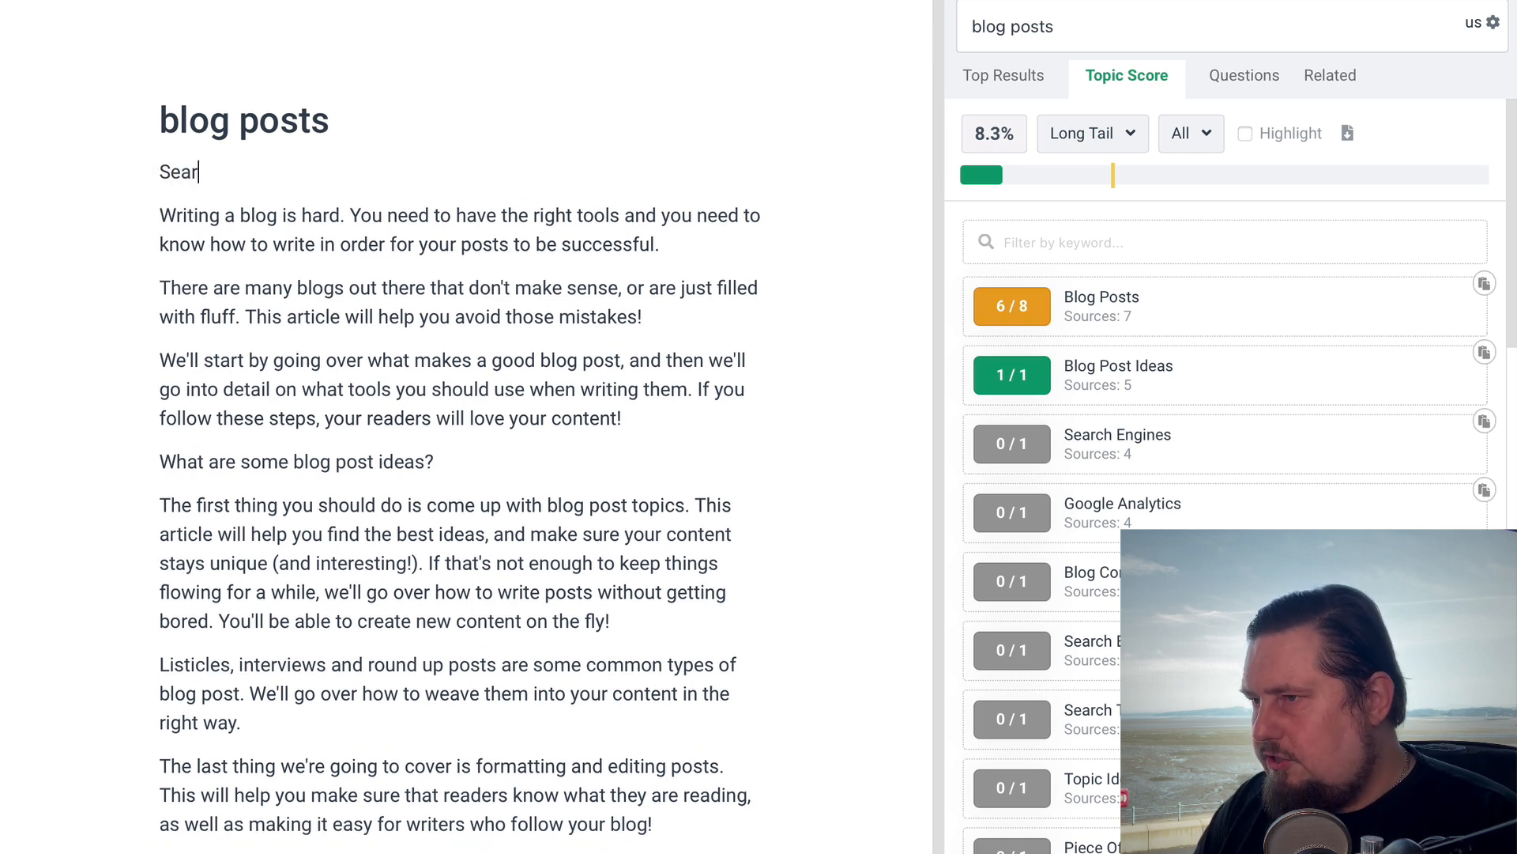
type("ch enginr")
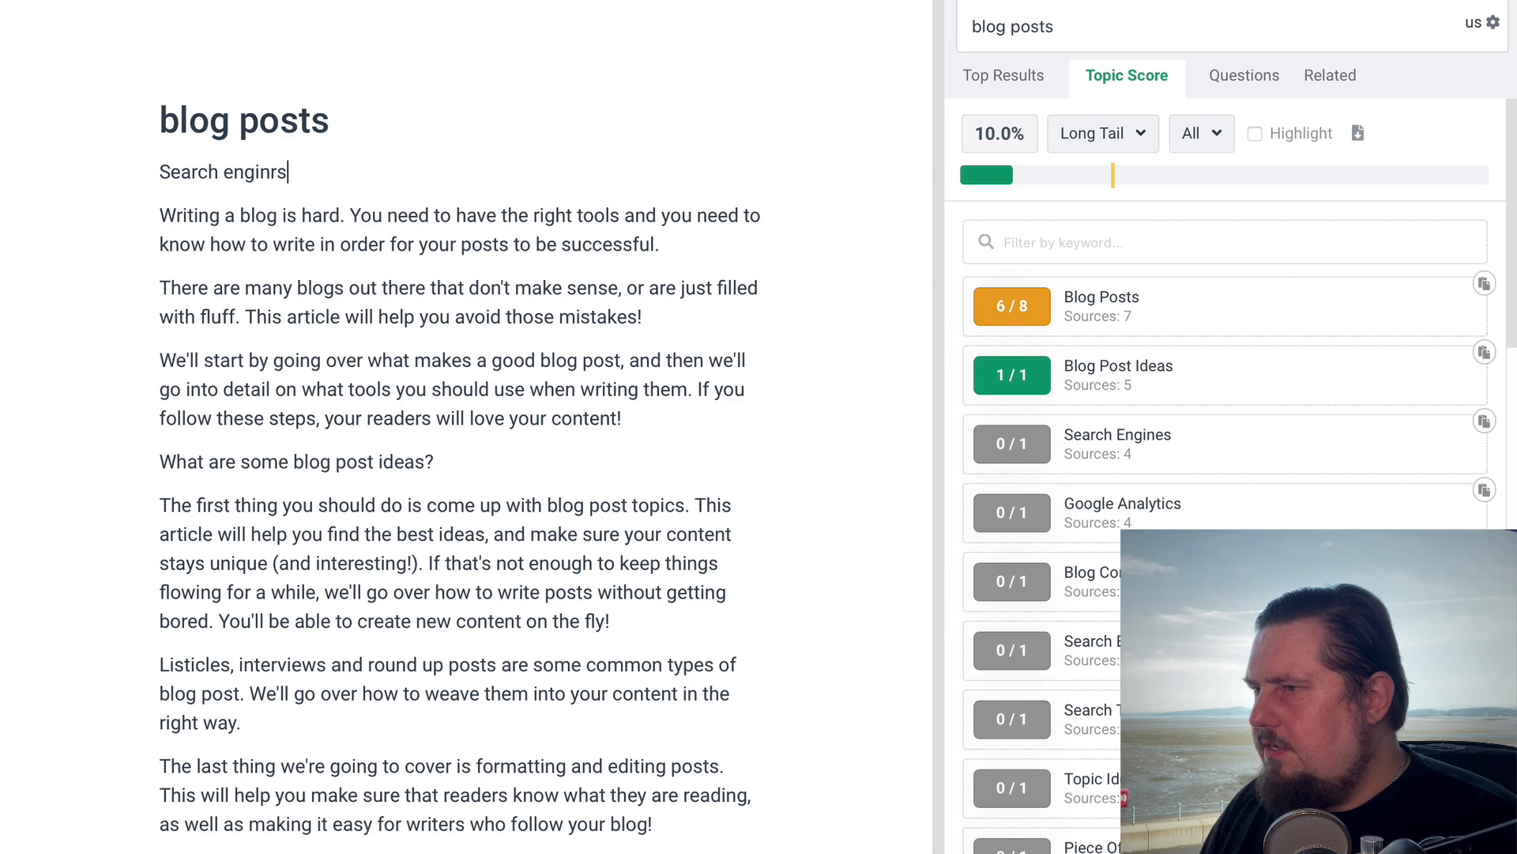
key("BackSpace")
type("es")
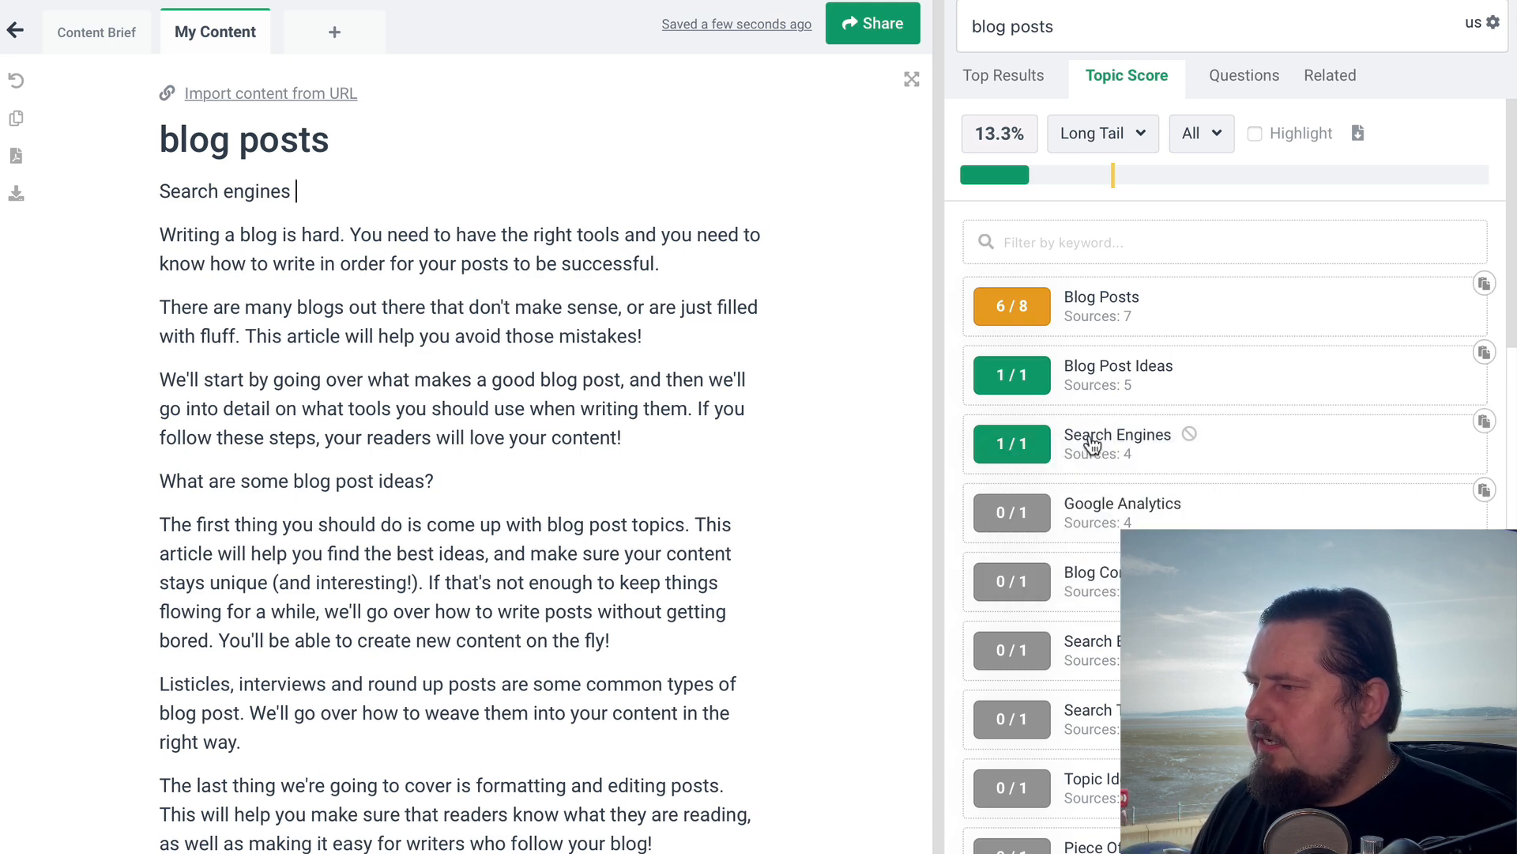
Add the topic keyword "Google analytics" on a new line above the paragraph about listicles, interviews and round up posts
scroll(493, 602, "down", 3)
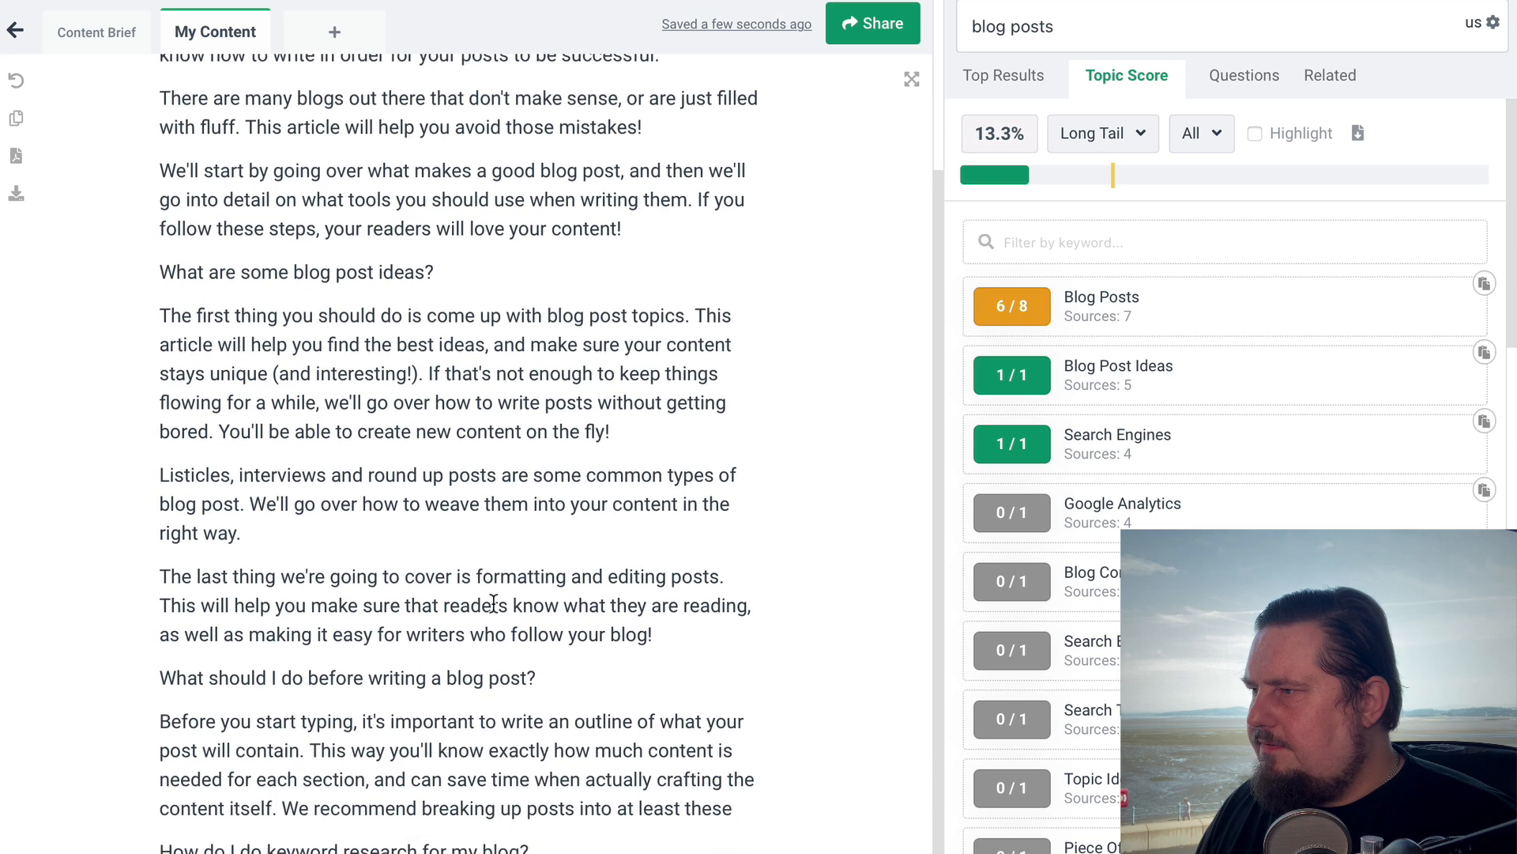
left_click(637, 441)
key("Return")
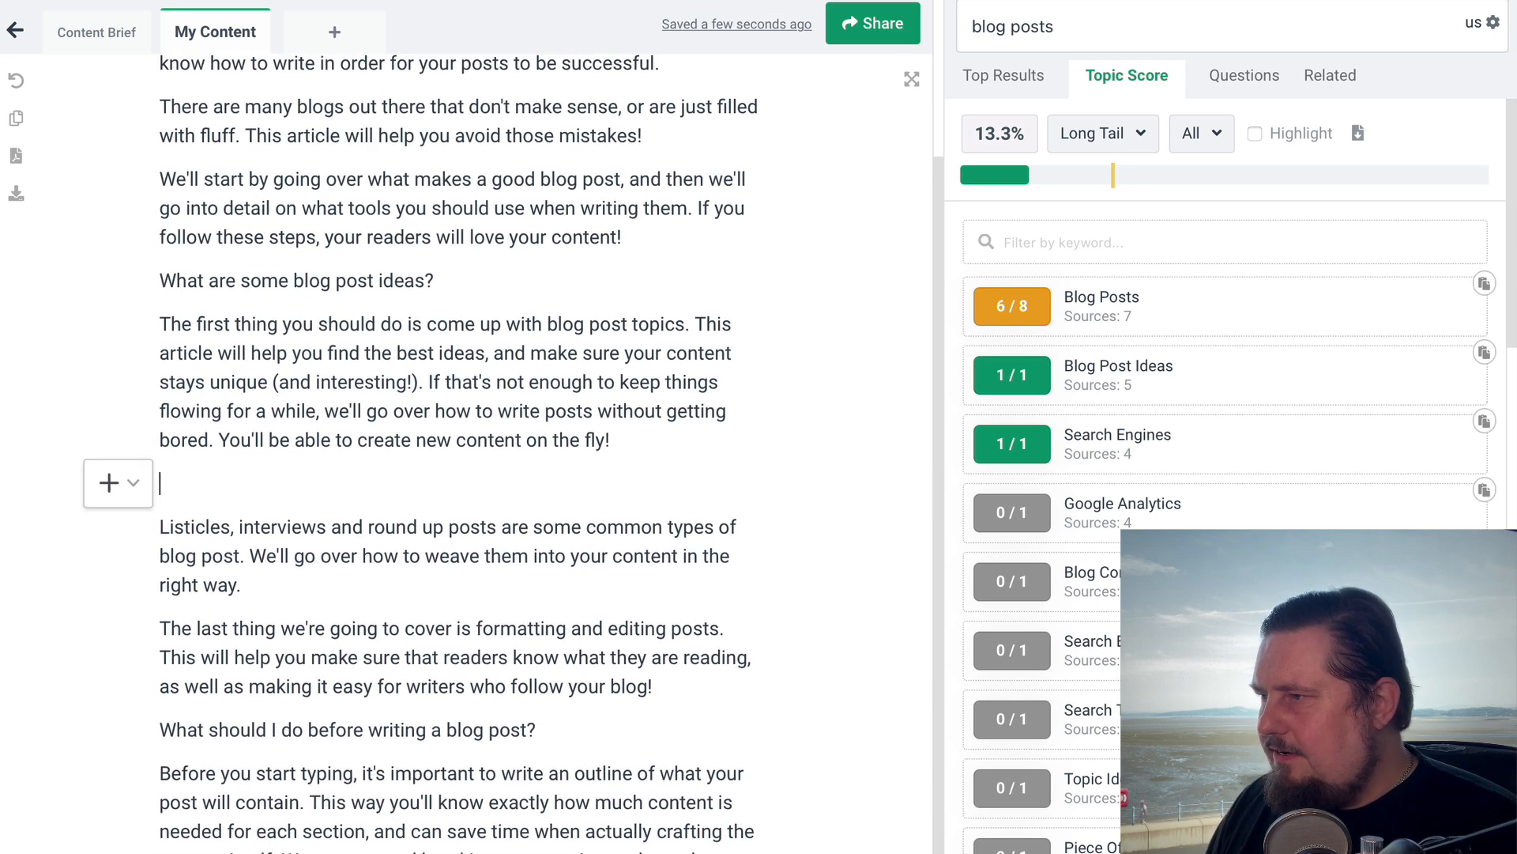
type("Go")
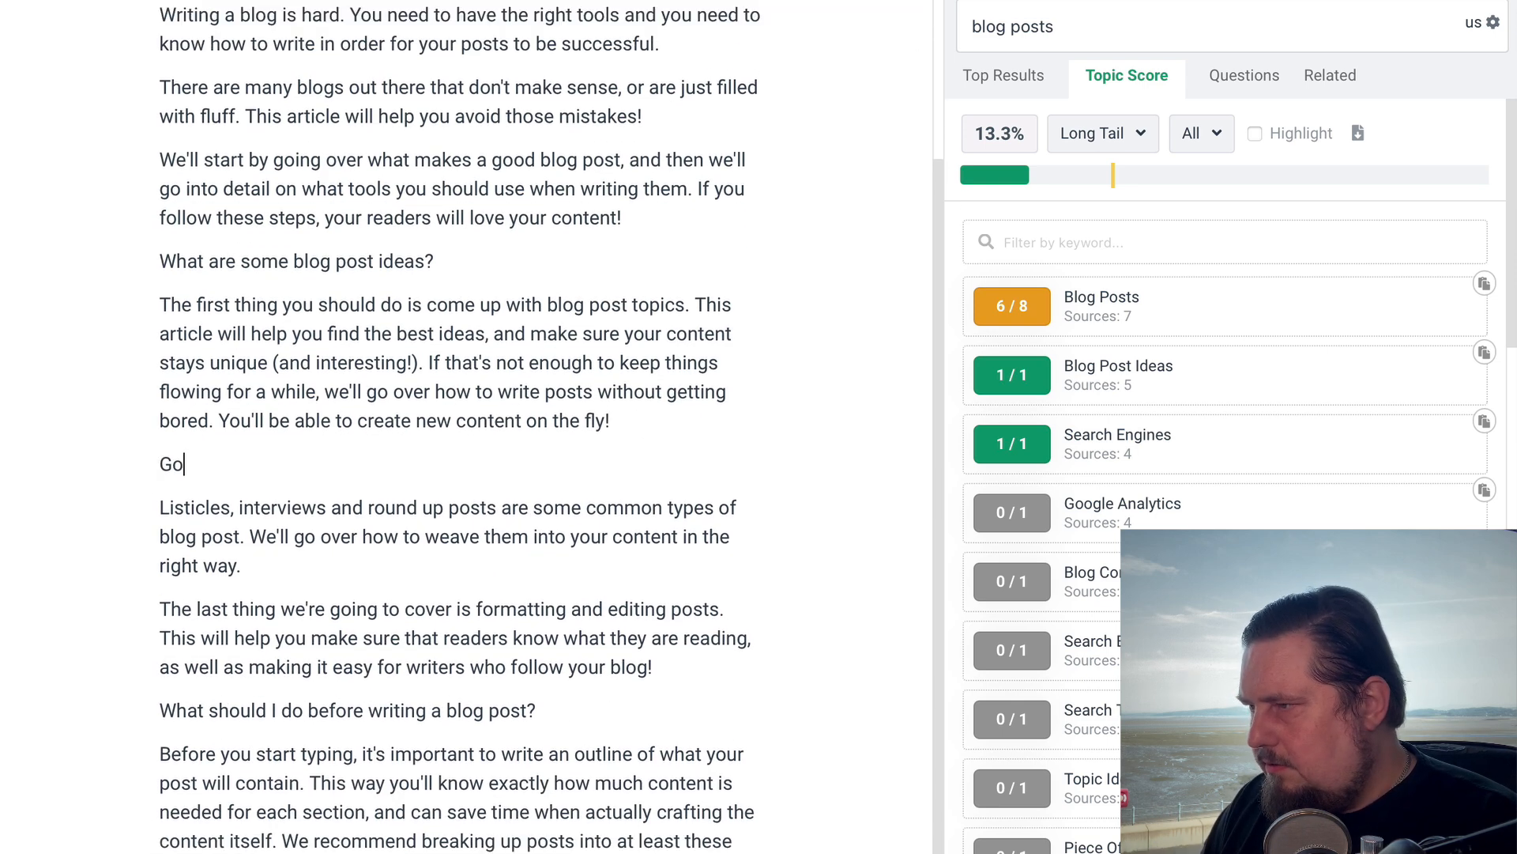
type("ogle anal")
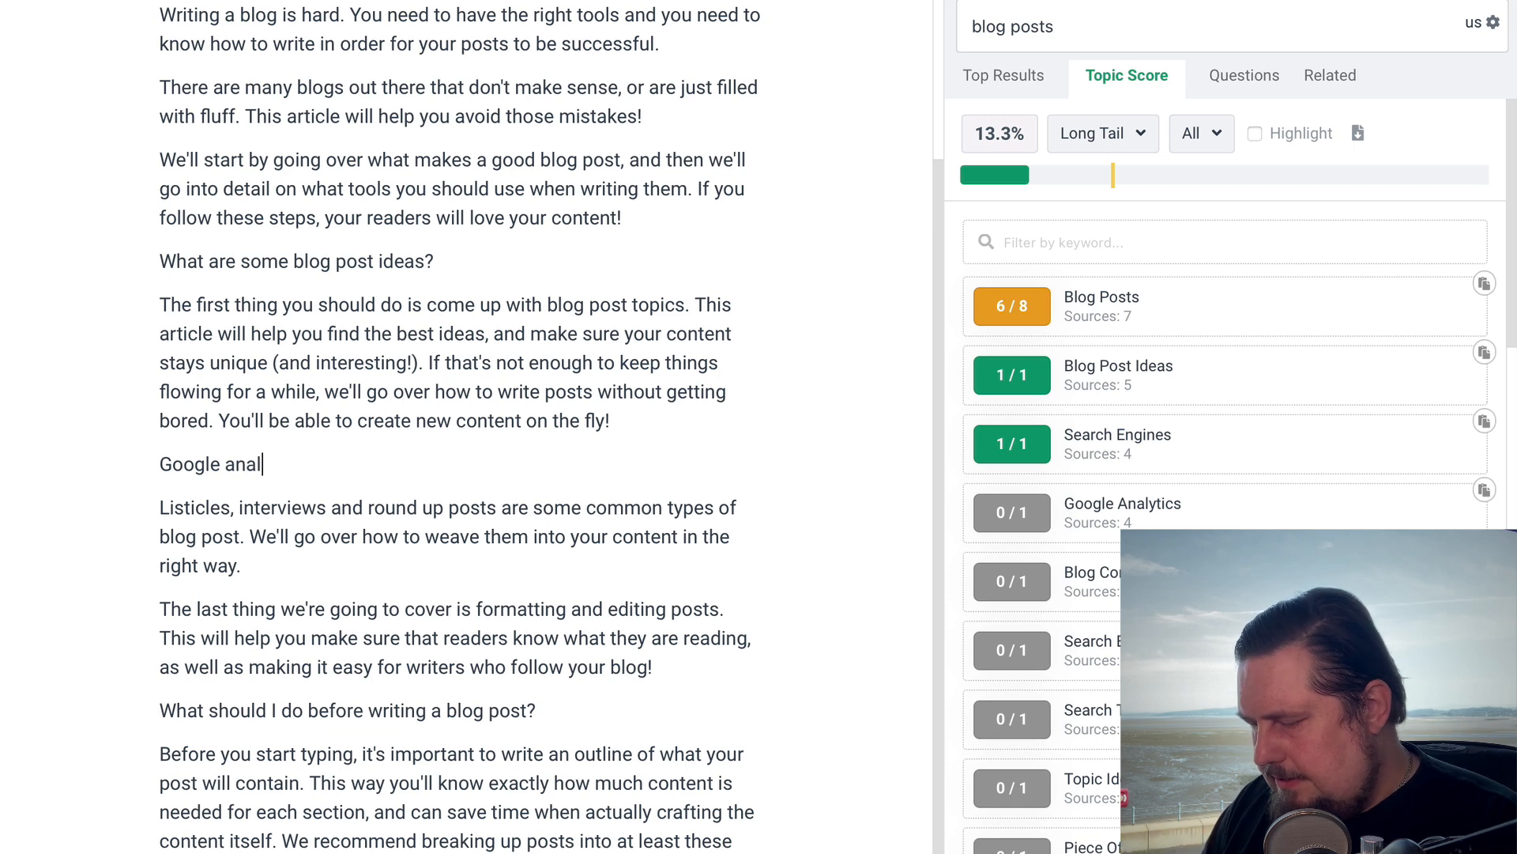
type("ytcus")
key("BackSpace")
key("BackSpace")
key("BackSpace")
key("BackSpace")
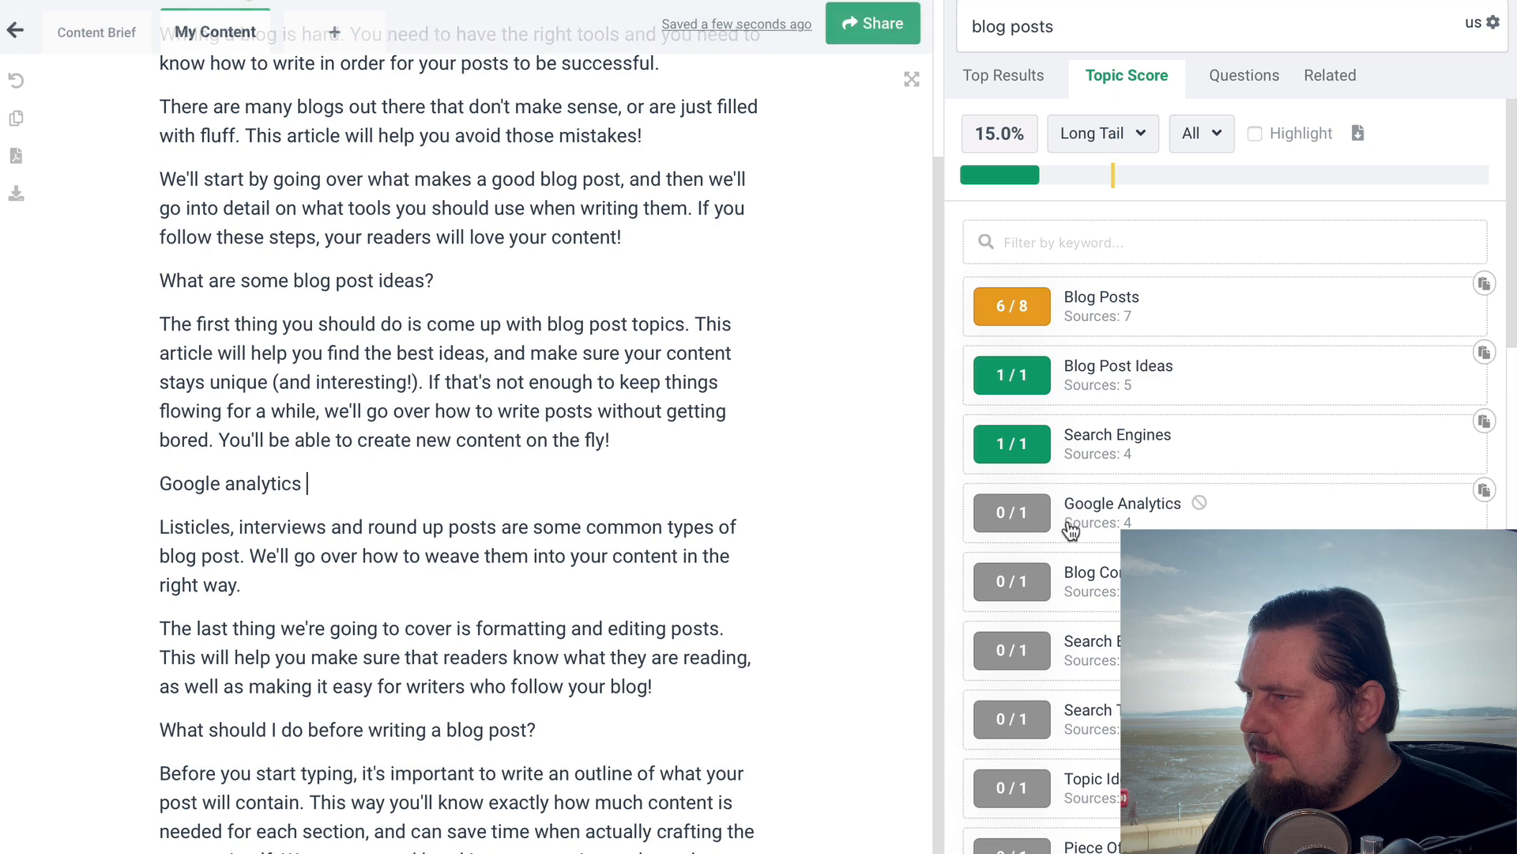
Compare the Frase post and its Topic Score keywords with the matching draft in Jarvis
mouse_move(1057, 511)
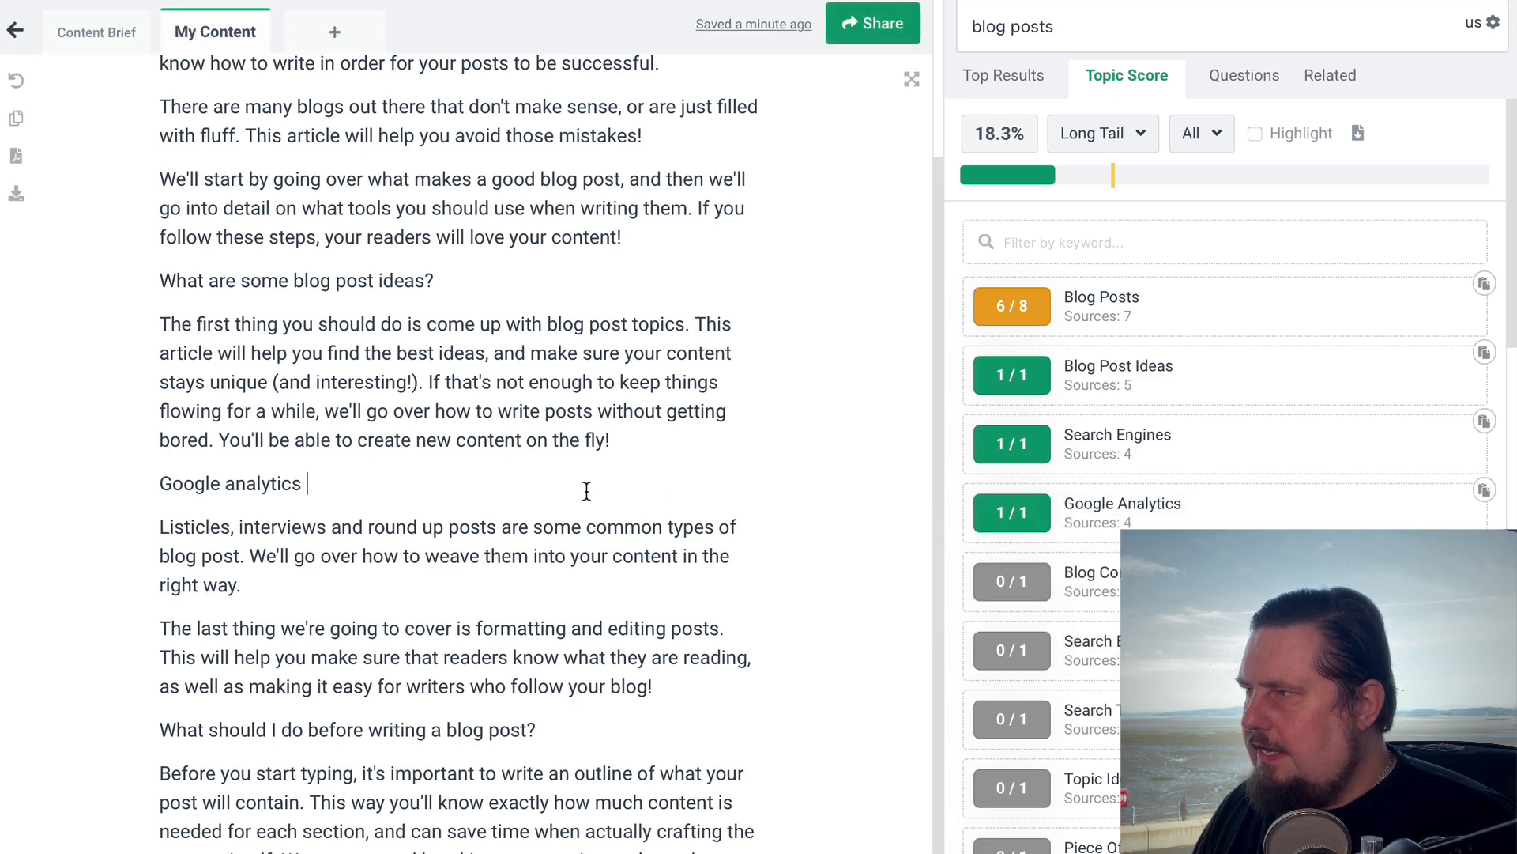
scroll(533, 308, "up", 2)
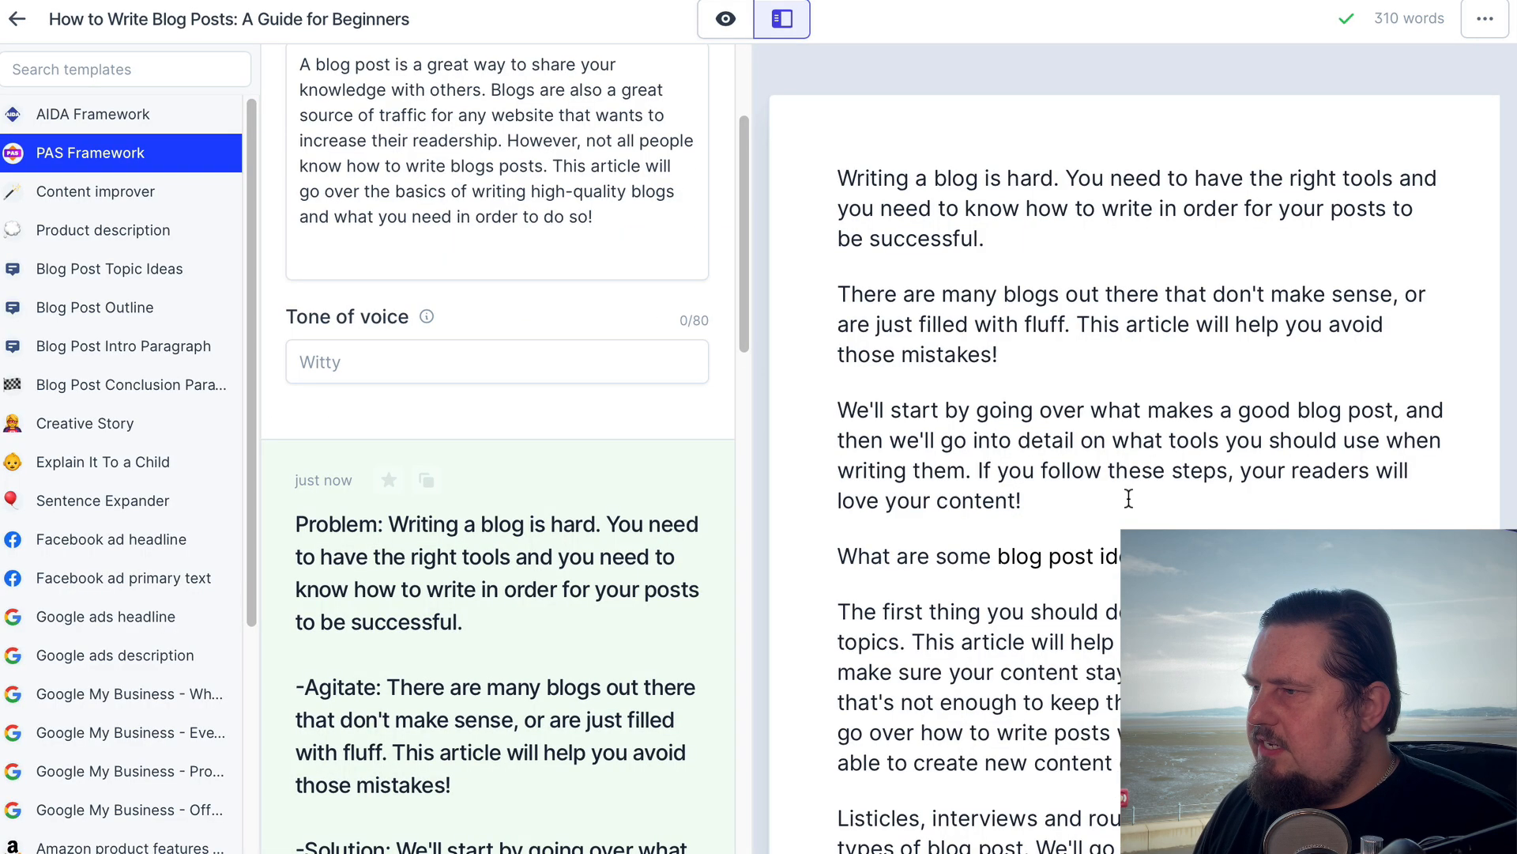
scroll(1129, 632, "down", 5)
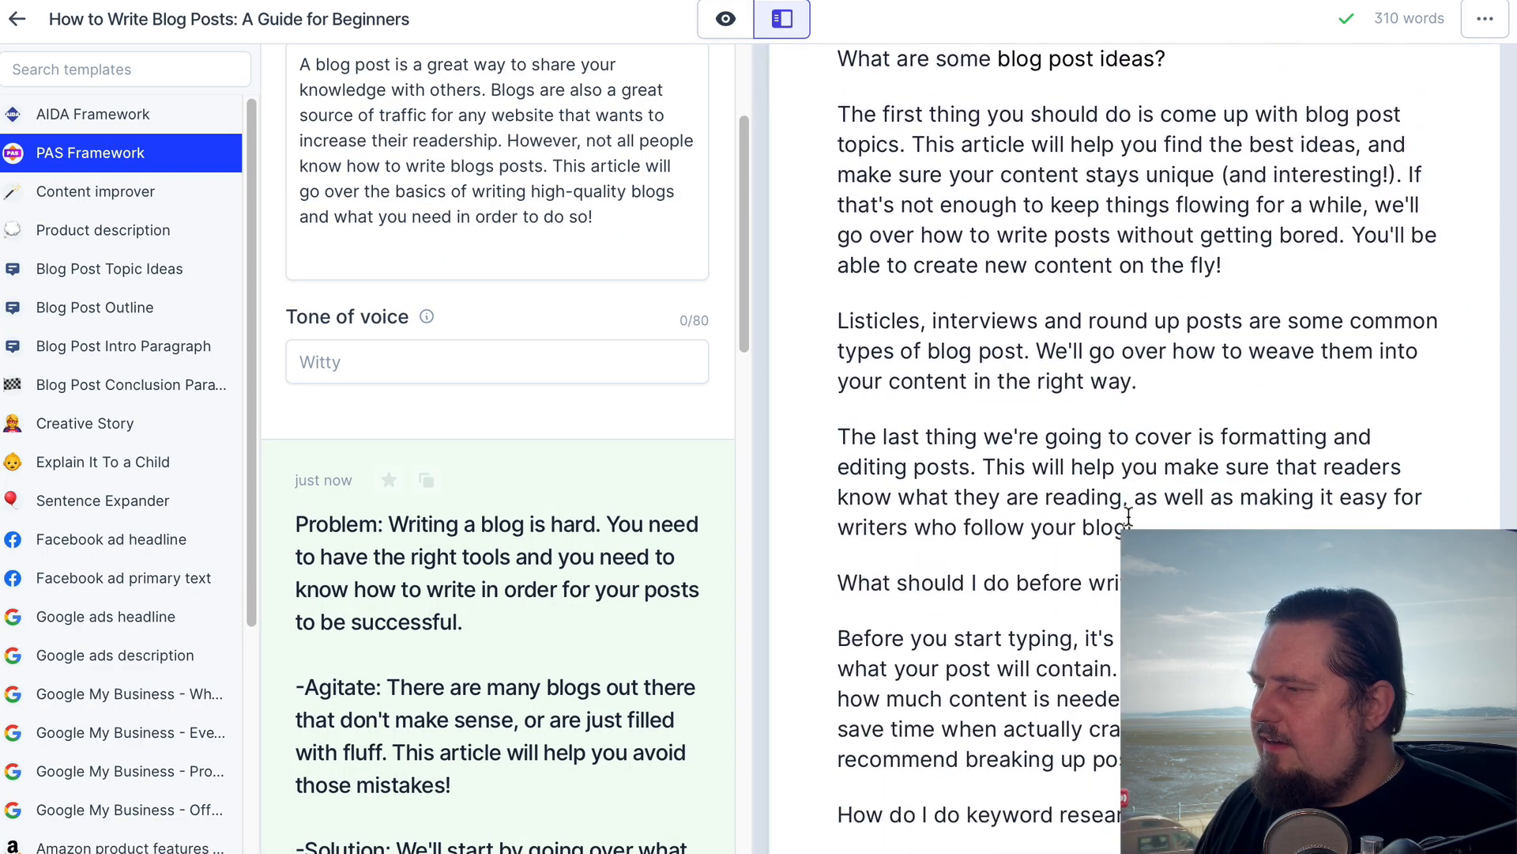
scroll(1128, 515, "down", 1)
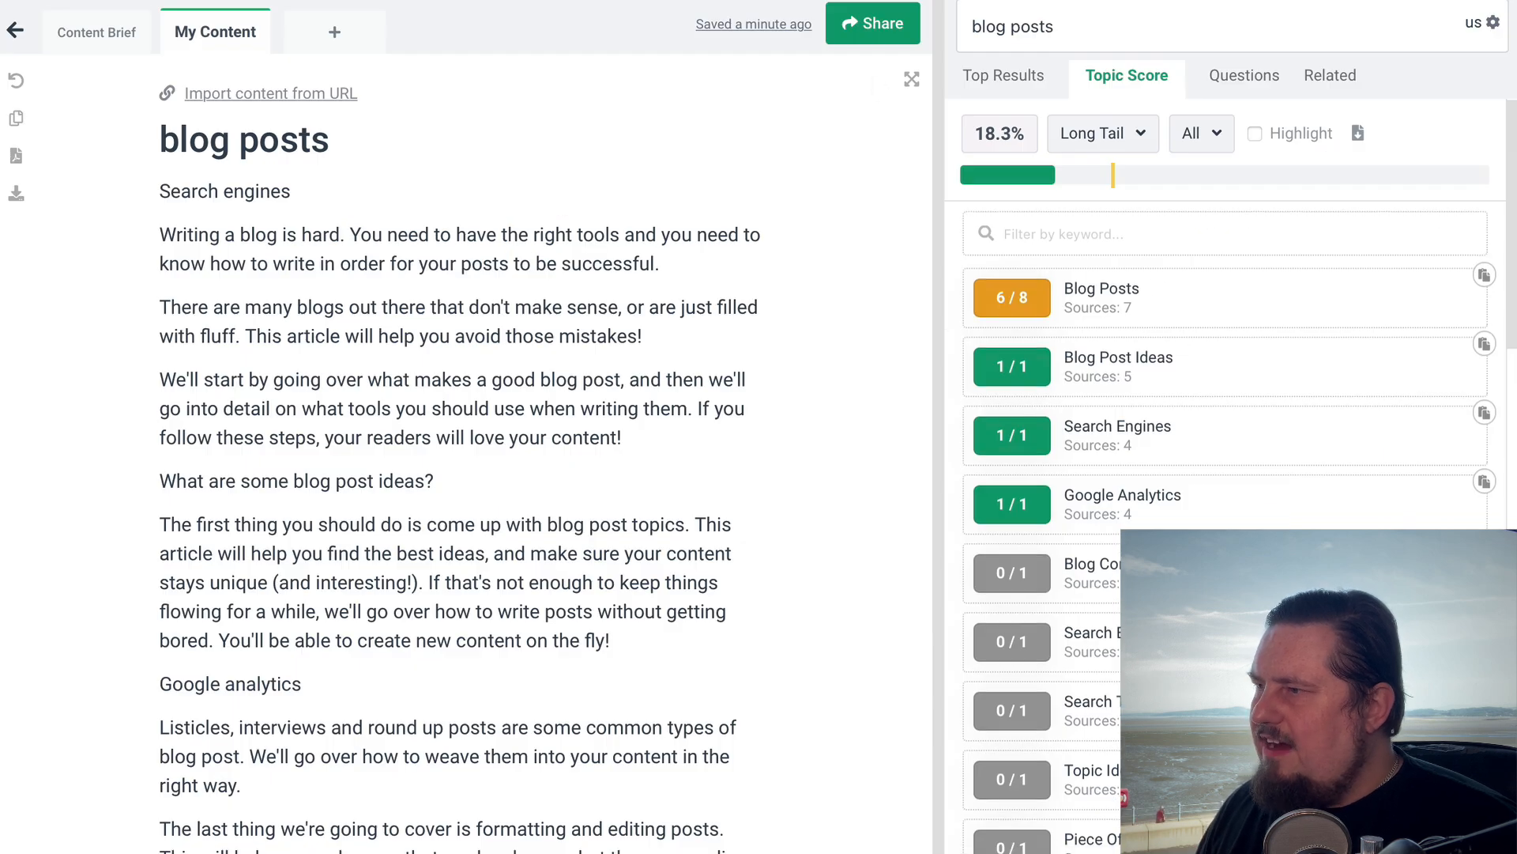
scroll(1146, 372, "down", 1)
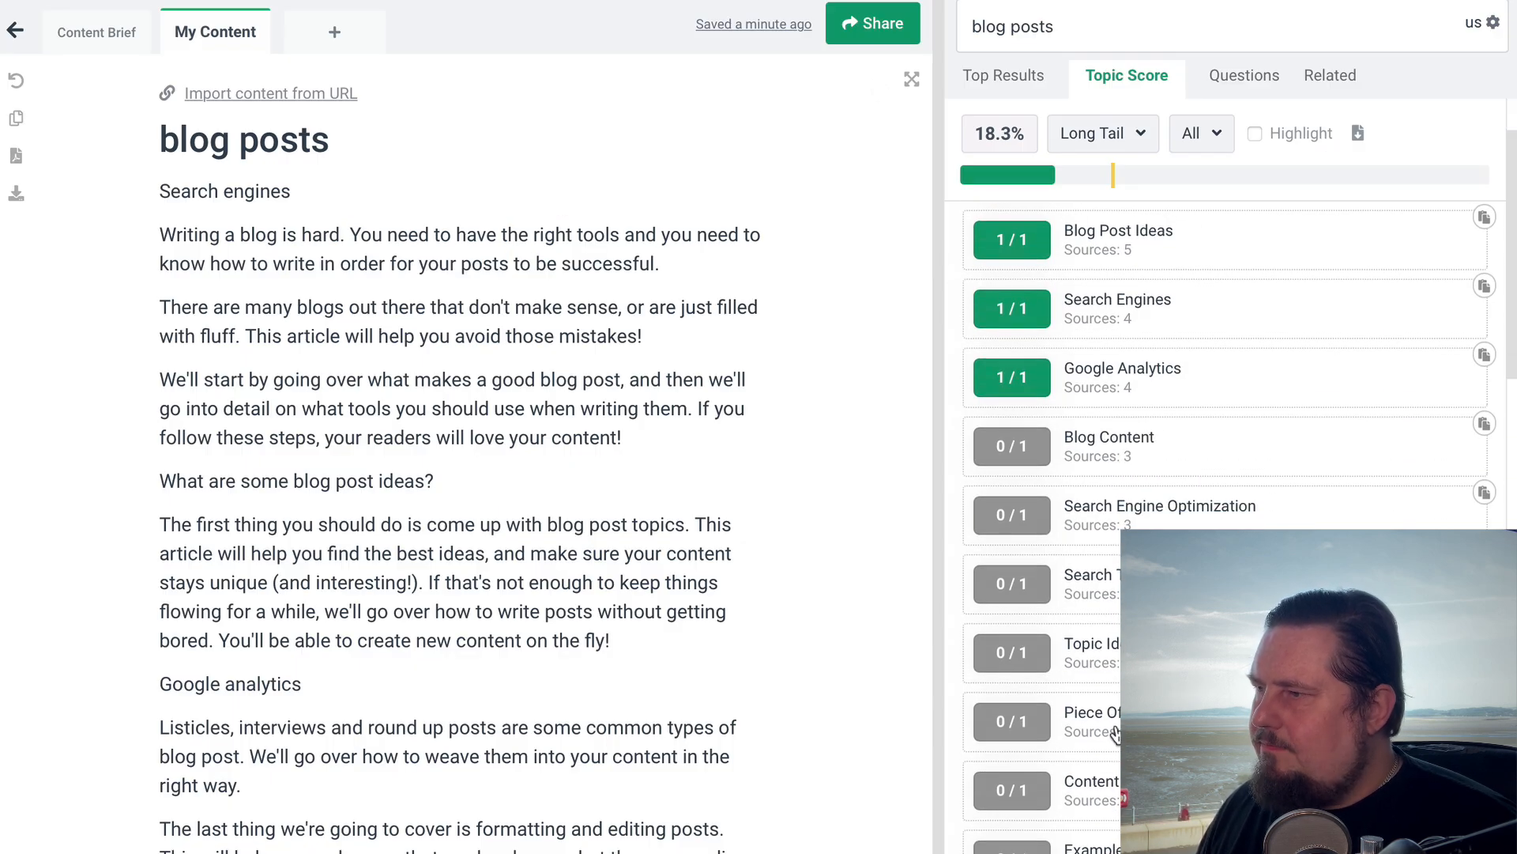
scroll(1116, 733, "up", 2)
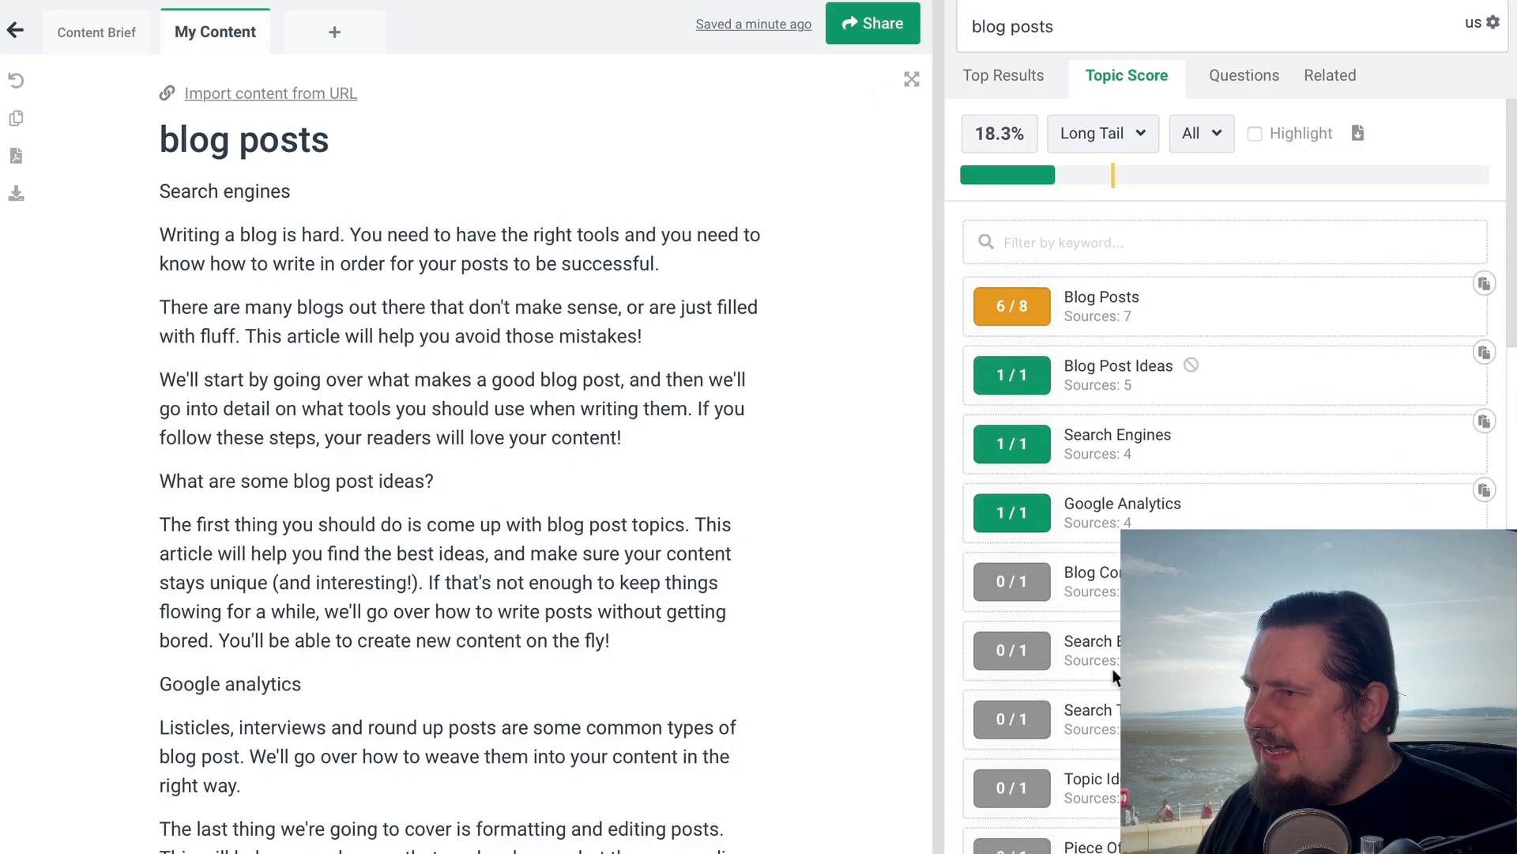
View the Content Brief outline, then return to My Content and look through the post again
left_click(102, 39)
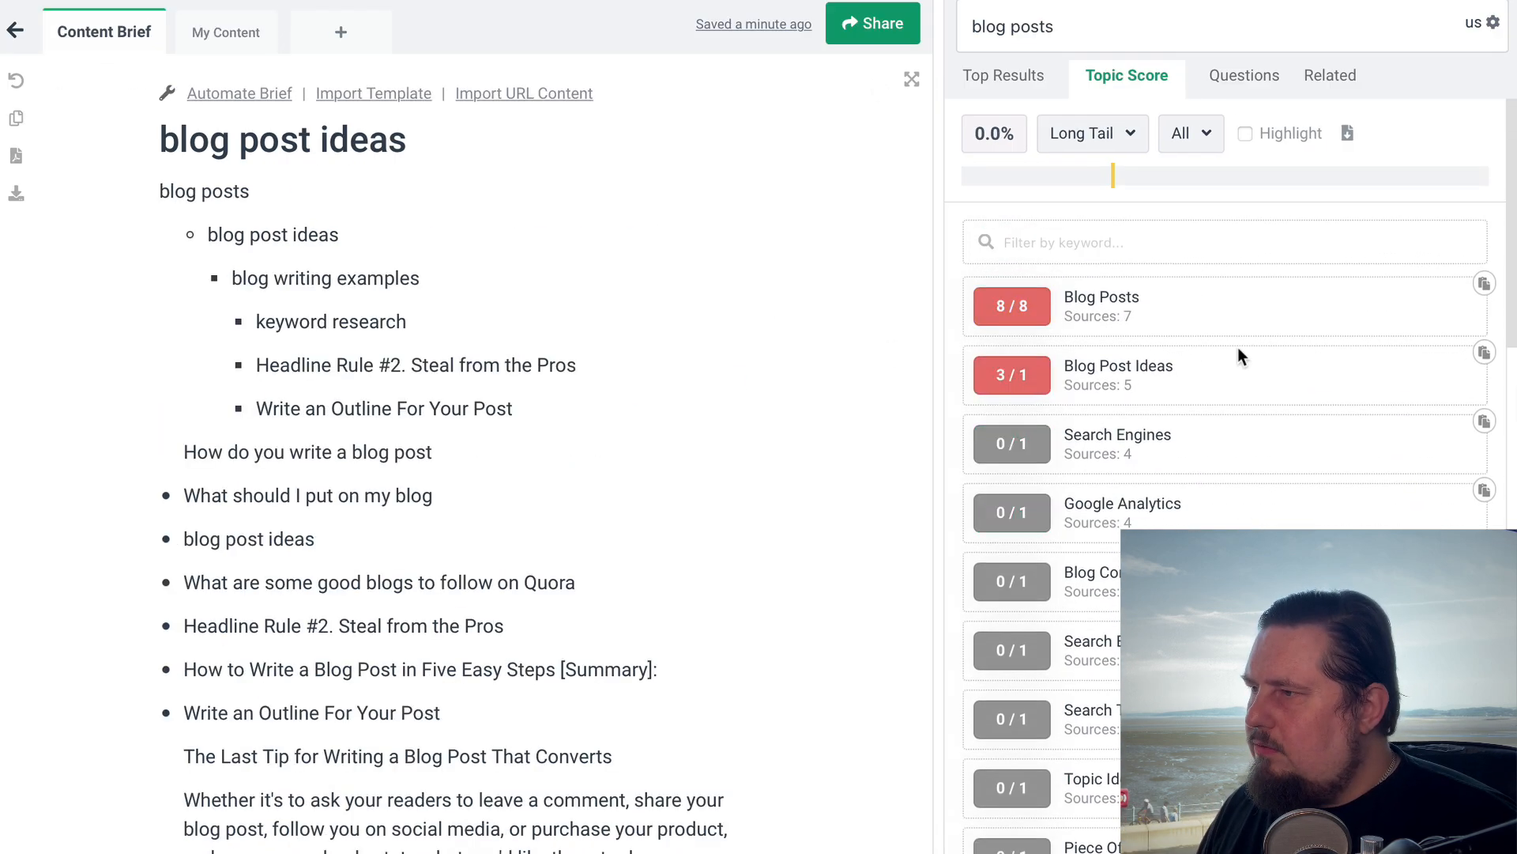
left_click(230, 30)
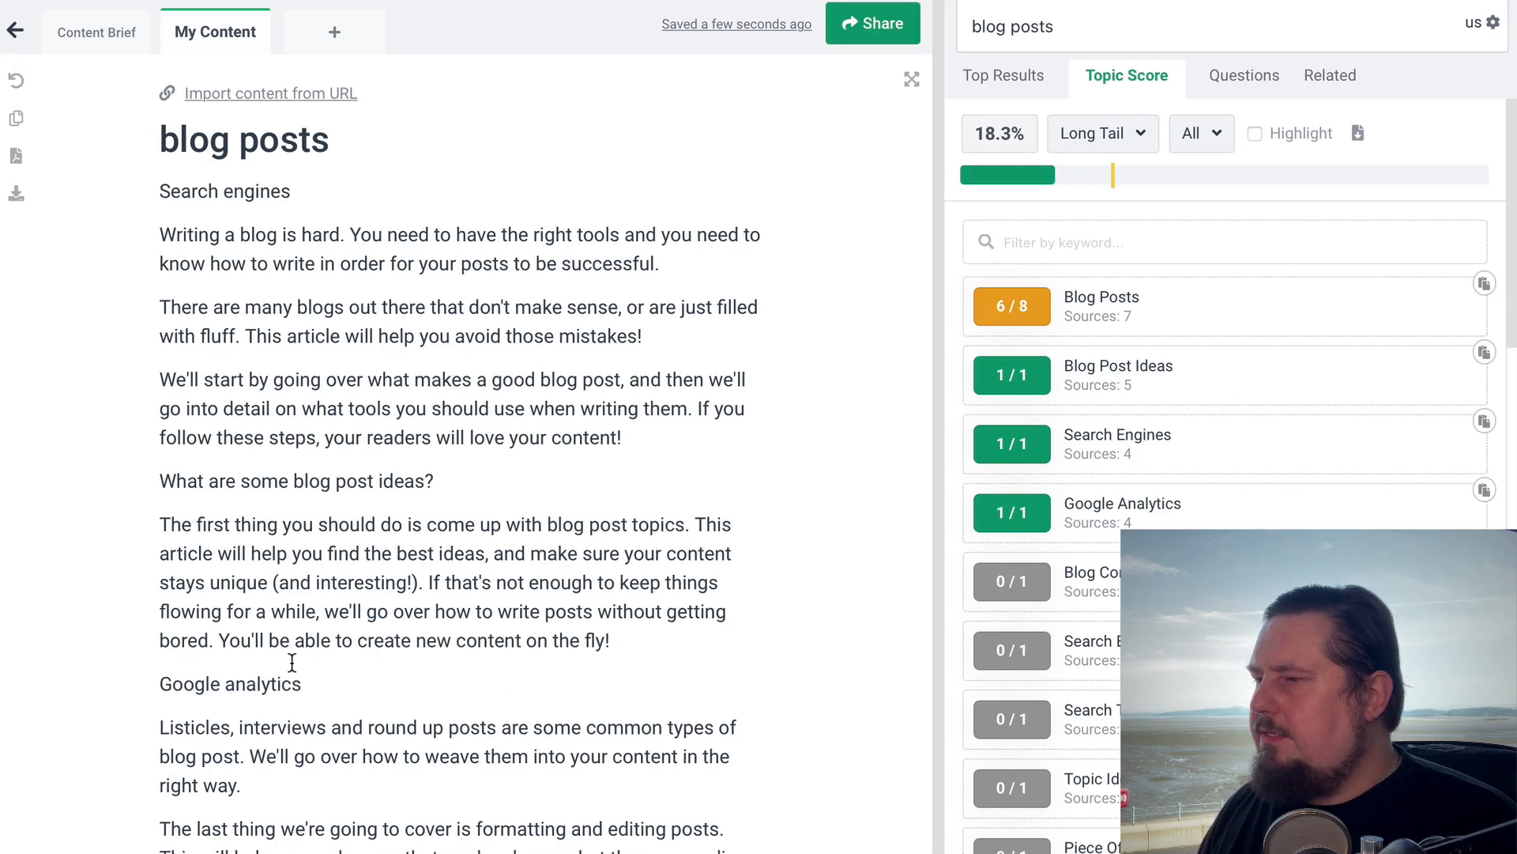
scroll(650, 669, "down", 4)
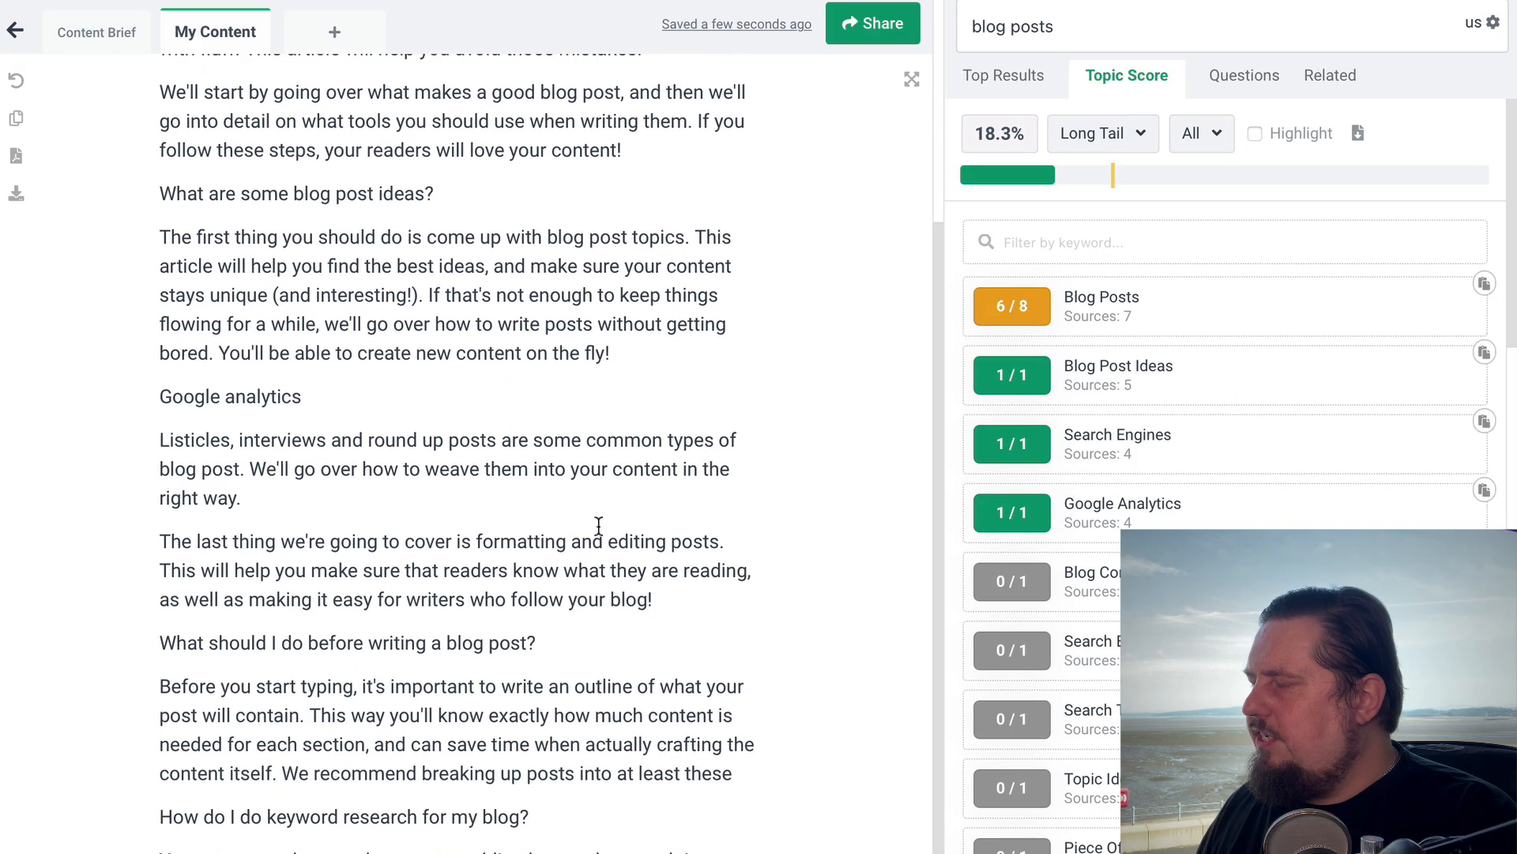
scroll(696, 348, "up", 4)
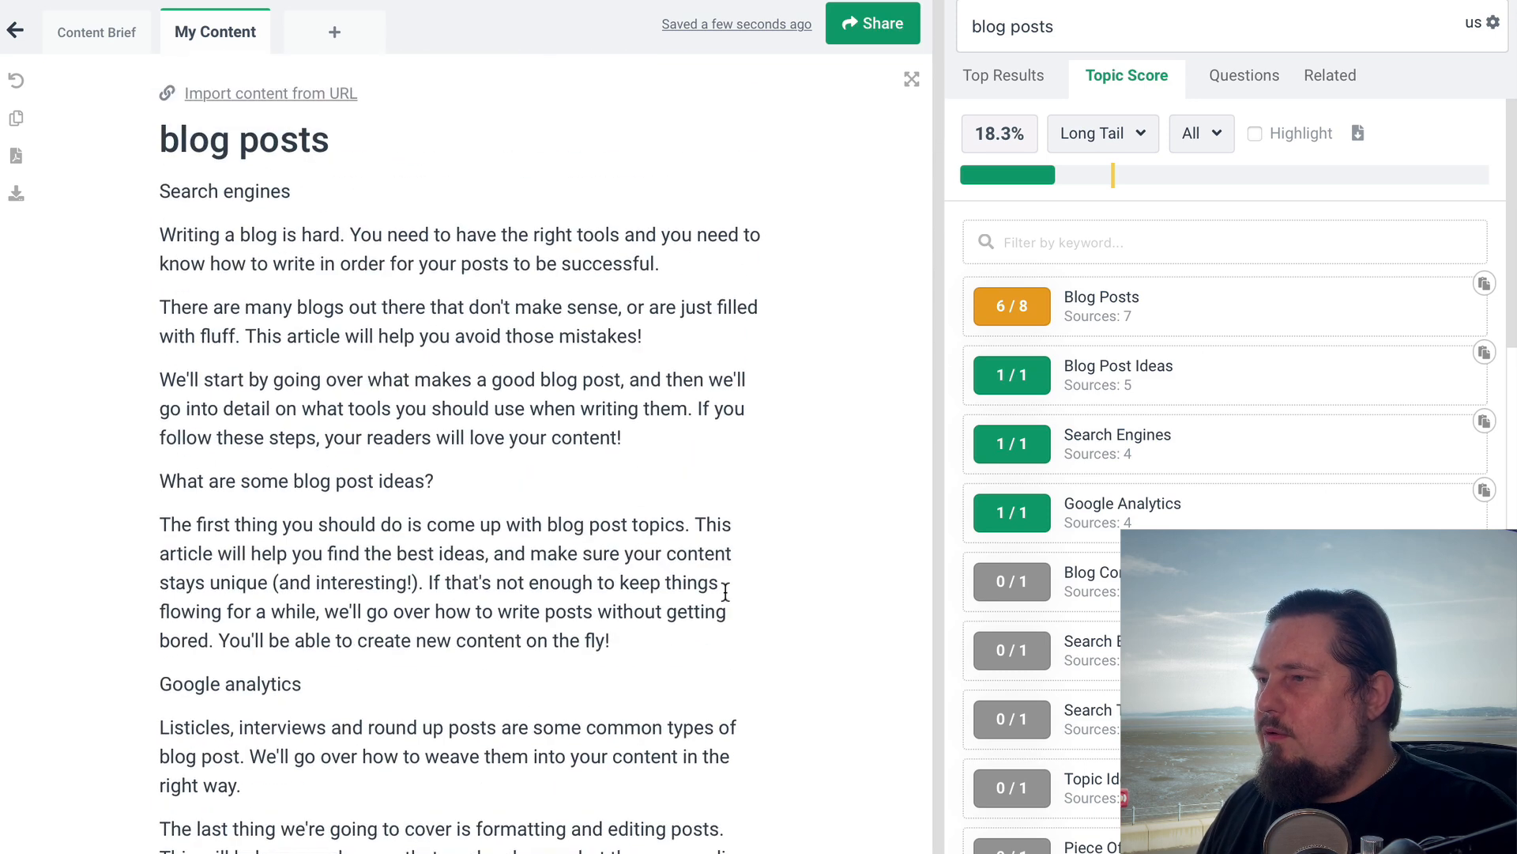
left_click(506, 456)
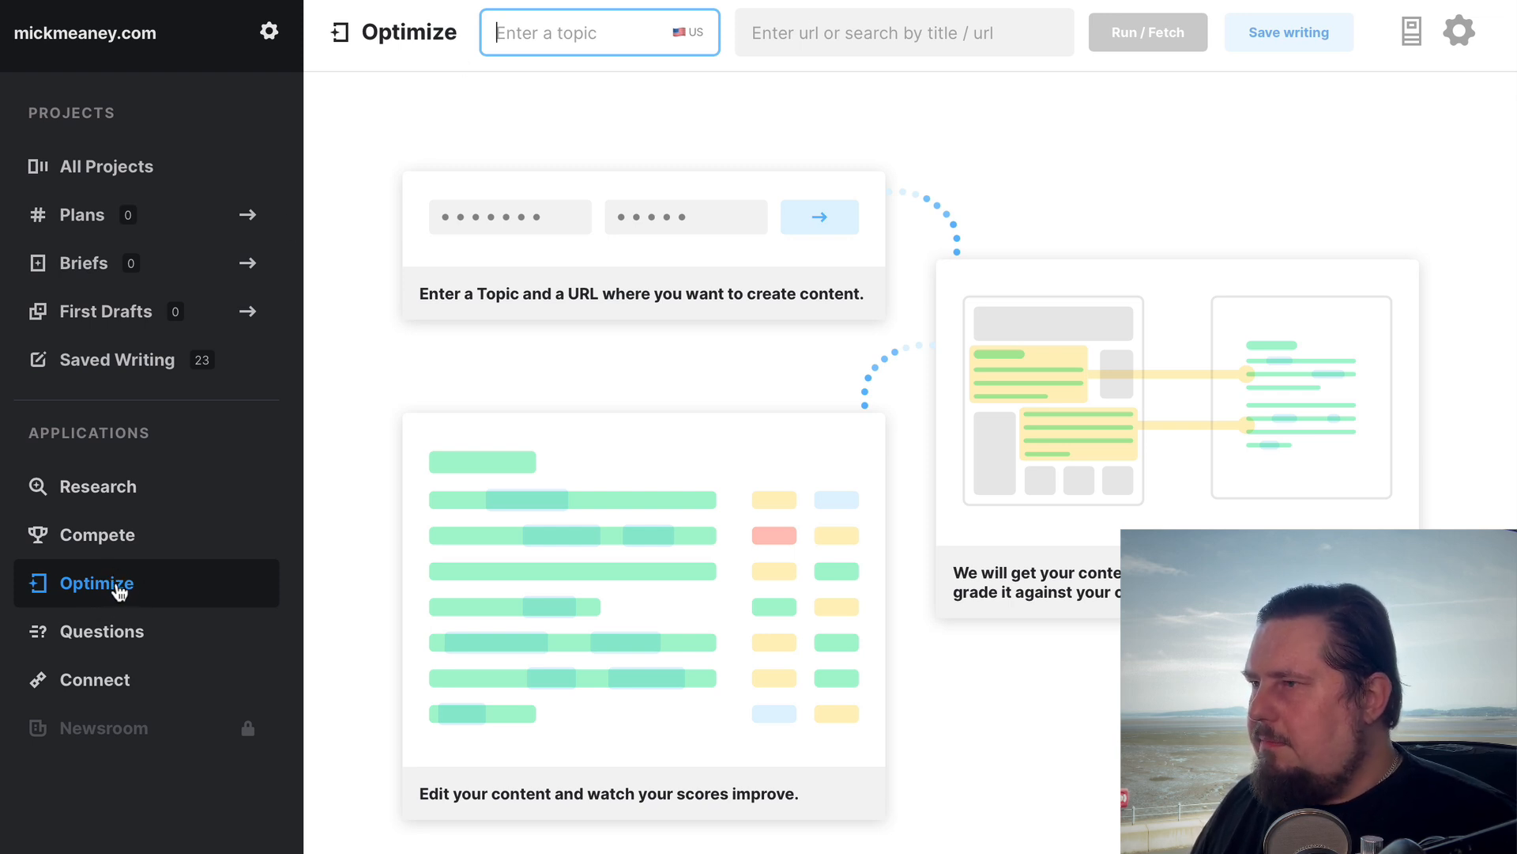
Switch to MarketMuse's Optimize application and examine the "Productive Morning Routine For Students" article, including its title and highlighted topics
left_click(120, 593)
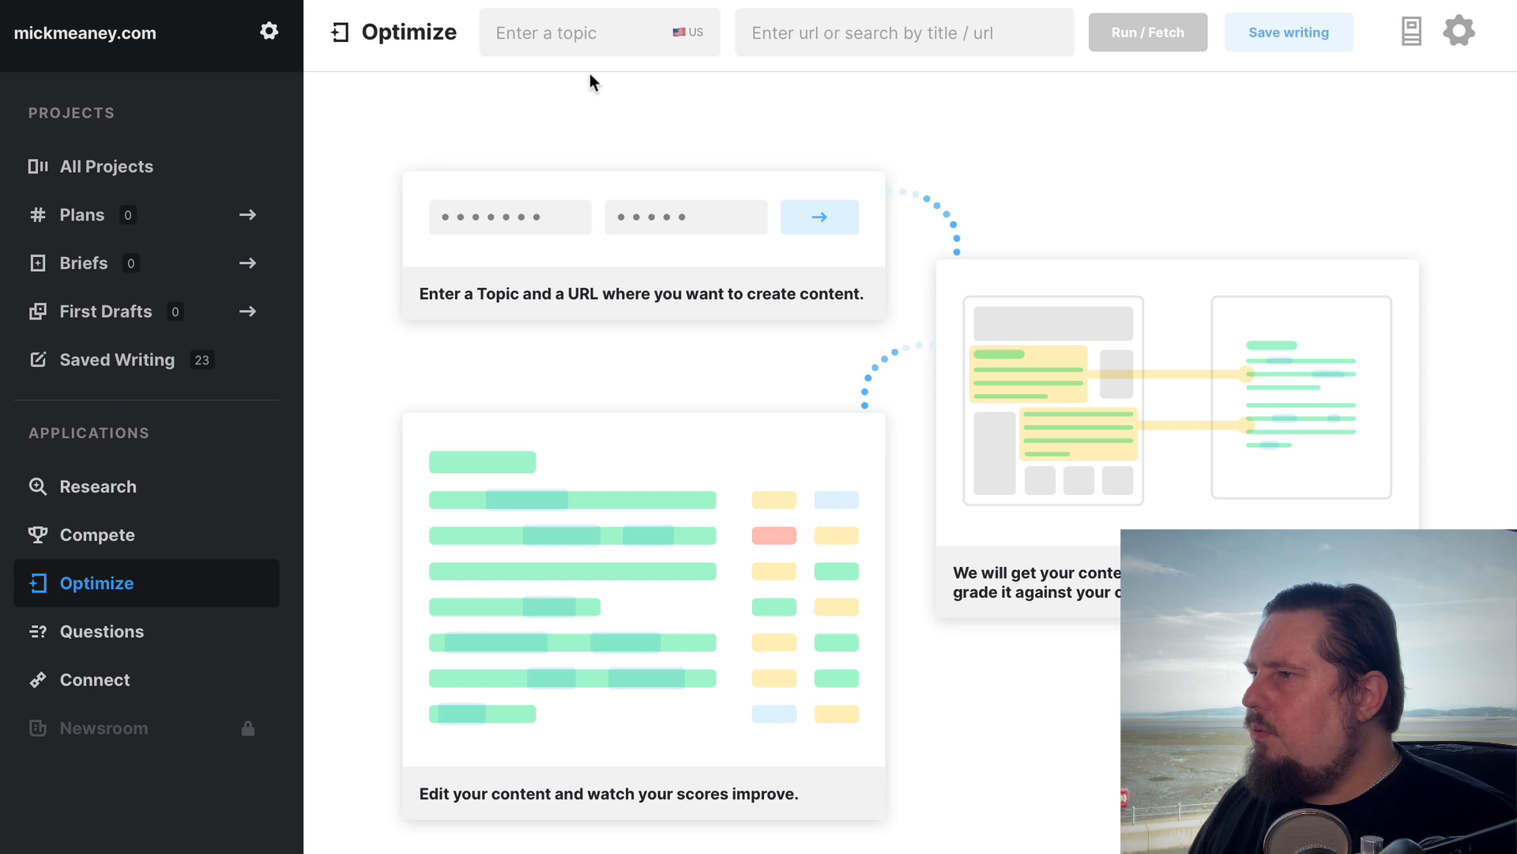
left_click(603, 38)
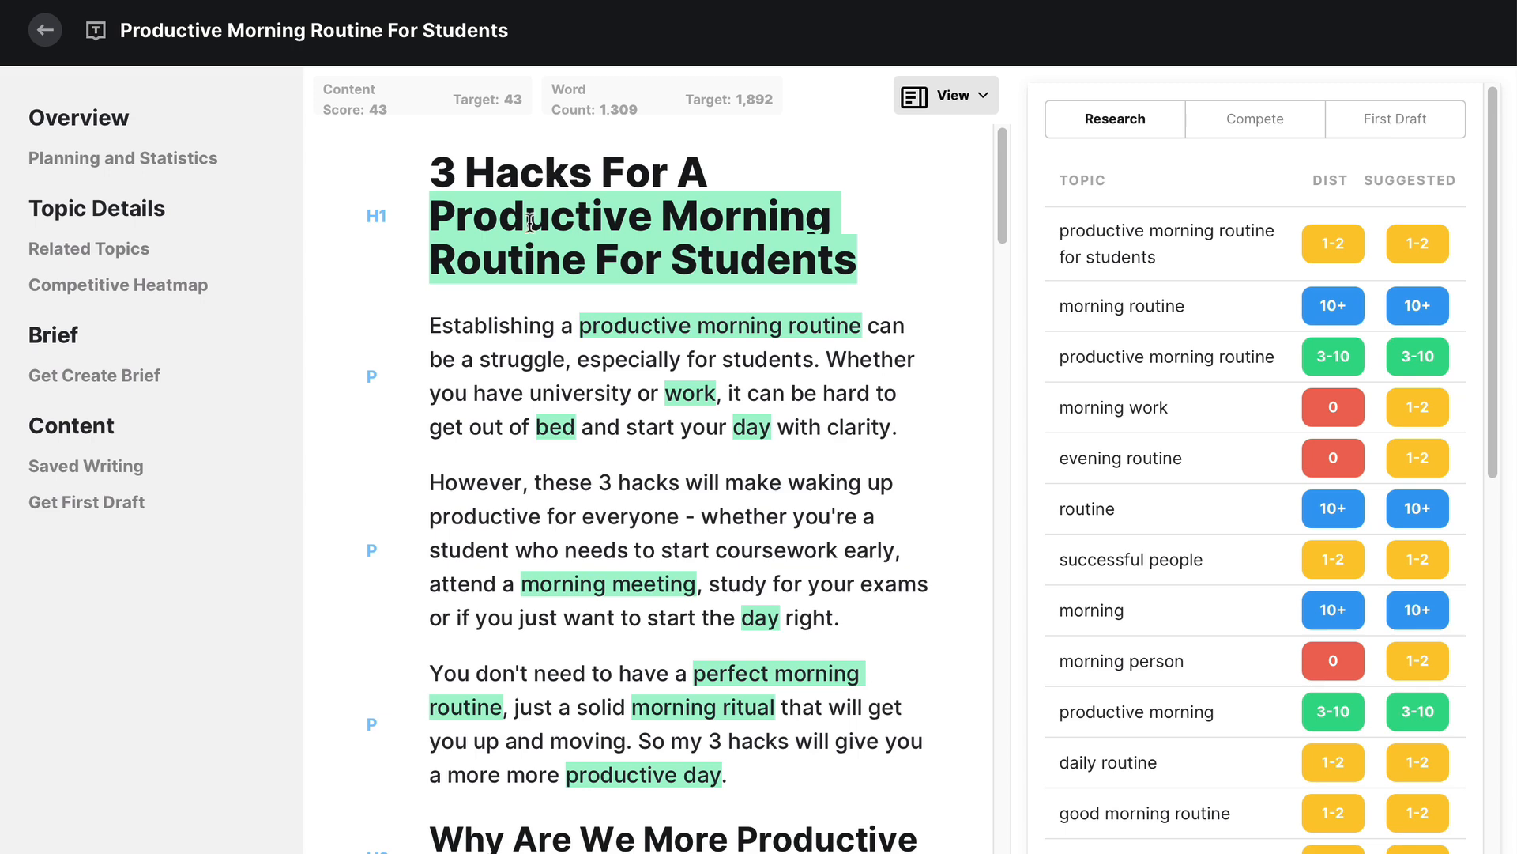
scroll(738, 589, "down", 5)
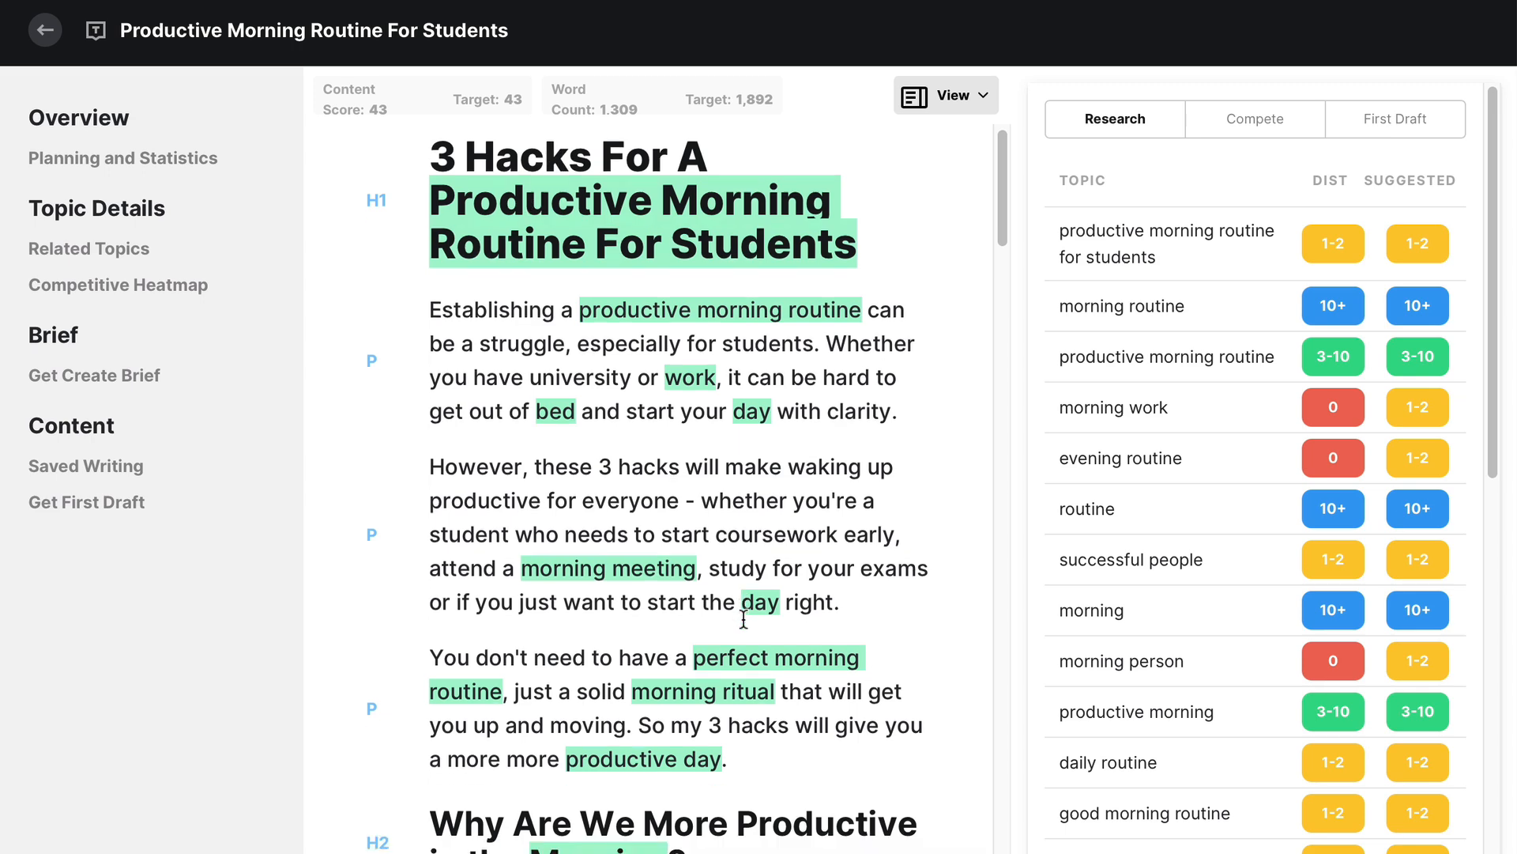
scroll(743, 619, "up", 5)
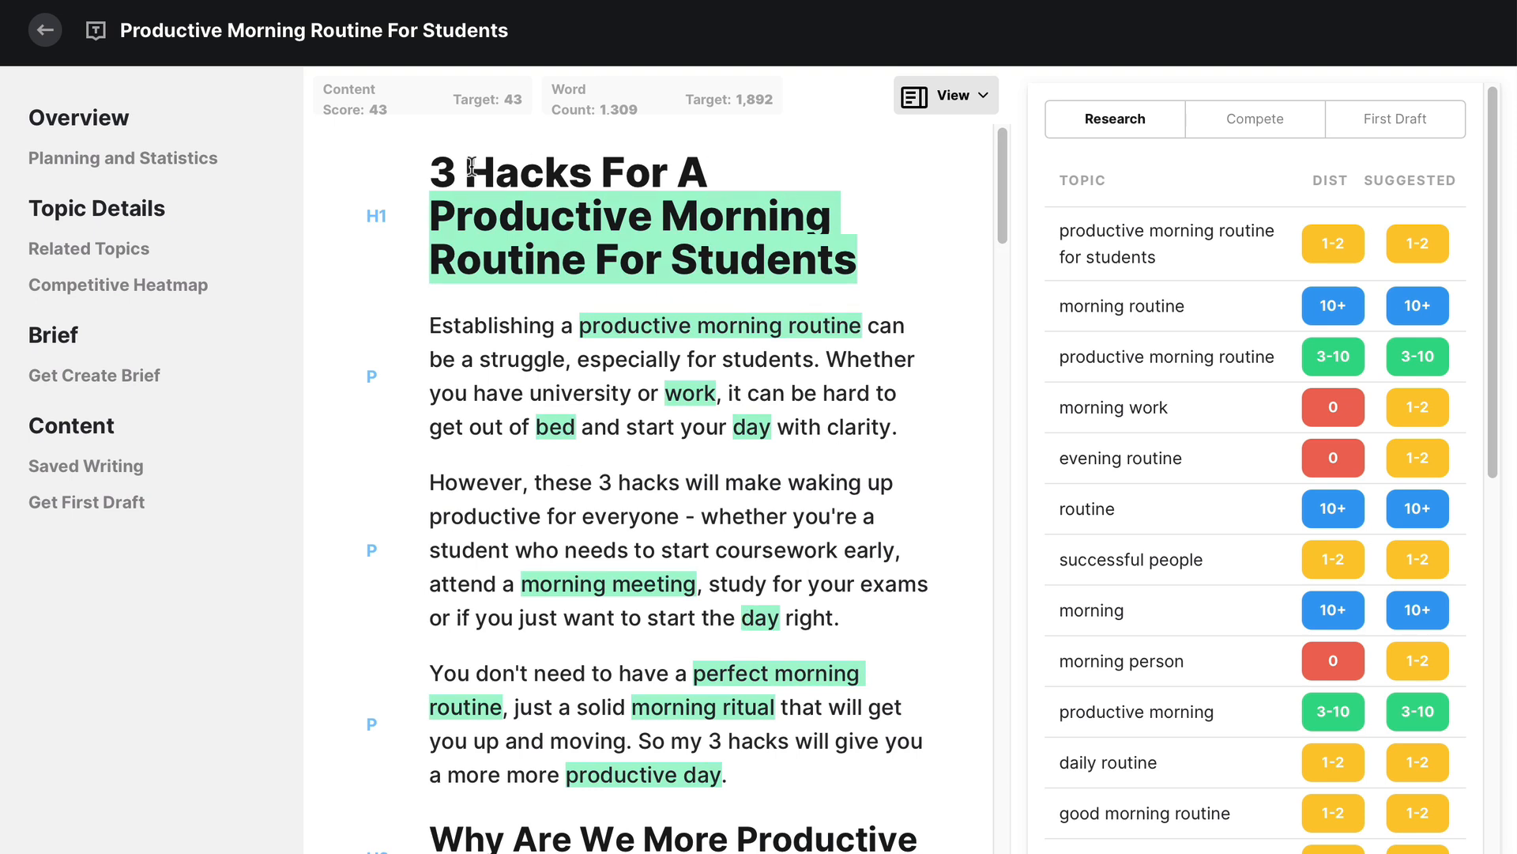
left_click_drag(432, 170, 858, 250)
left_click(858, 251)
scroll(840, 536, "down", 8)
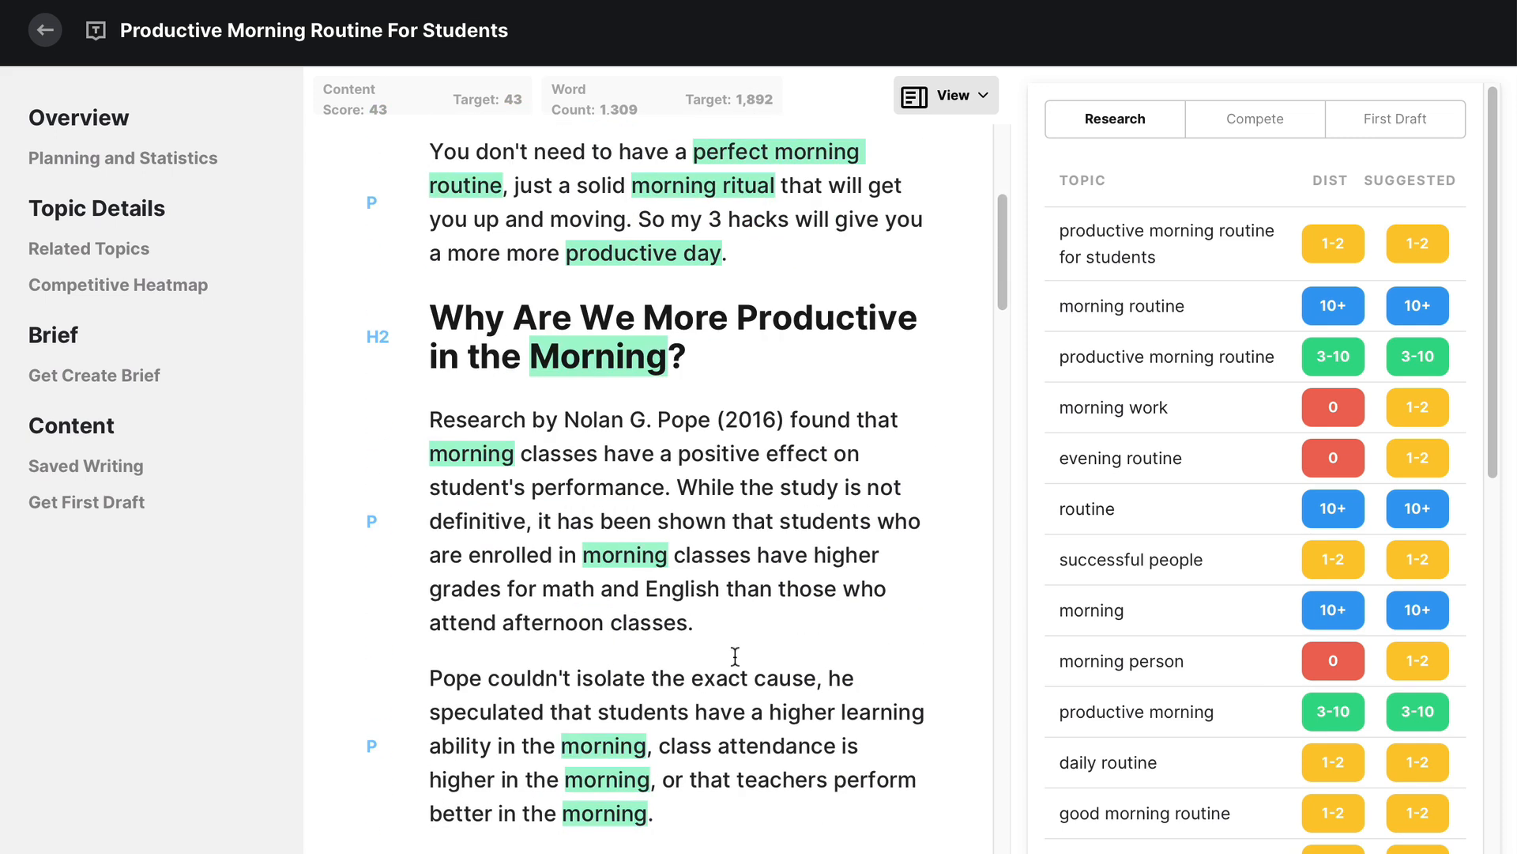
scroll(1175, 658, "down", 3)
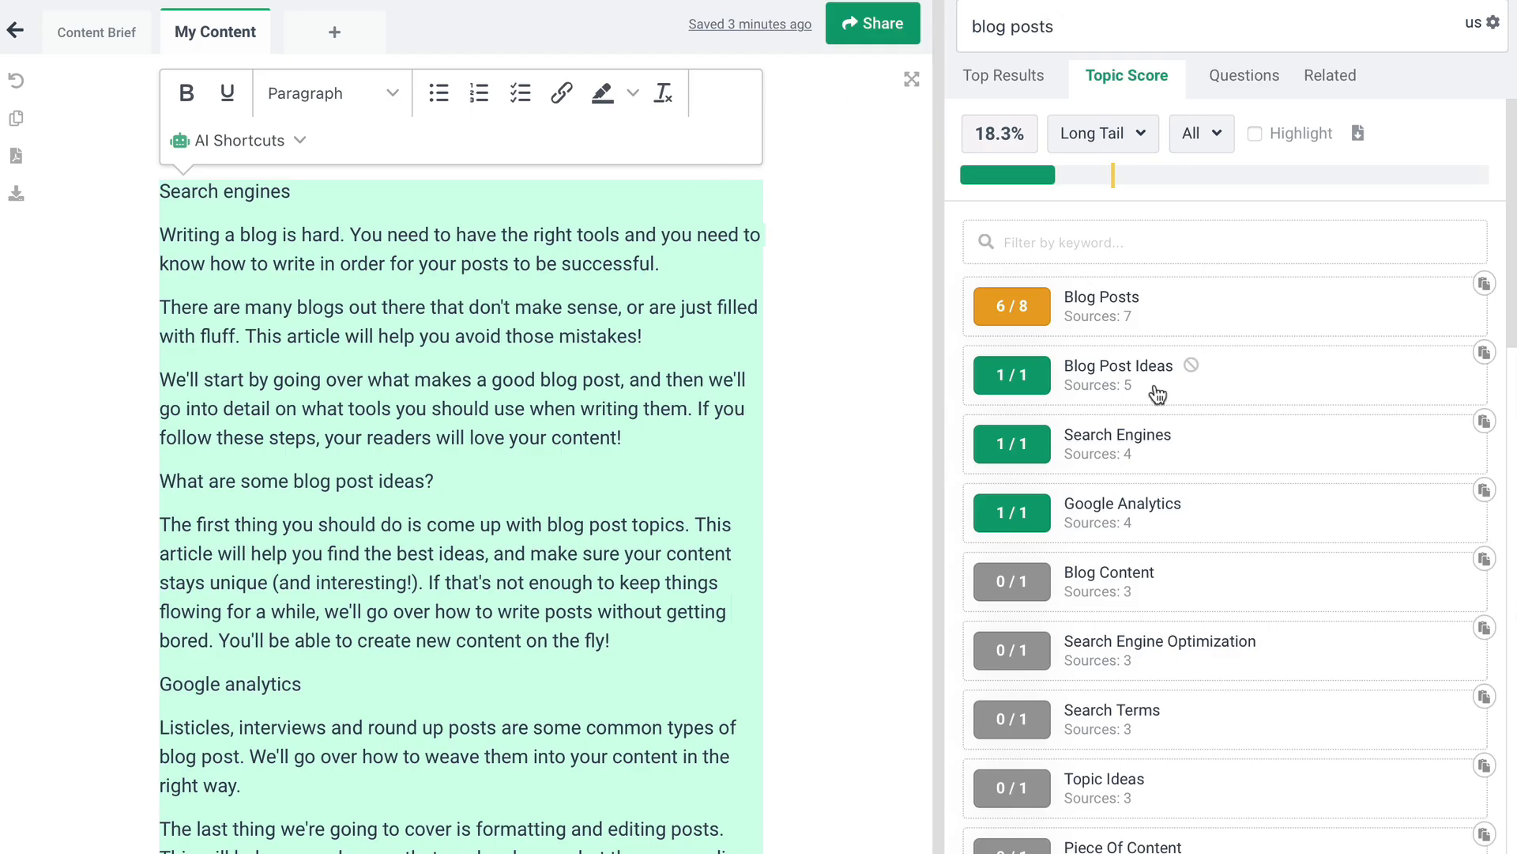
Compare Frase's Topic Score keyword list for "blog posts" with the Research topic list of the morning routine article in MarketMuse
scroll(1152, 751, "down", 10)
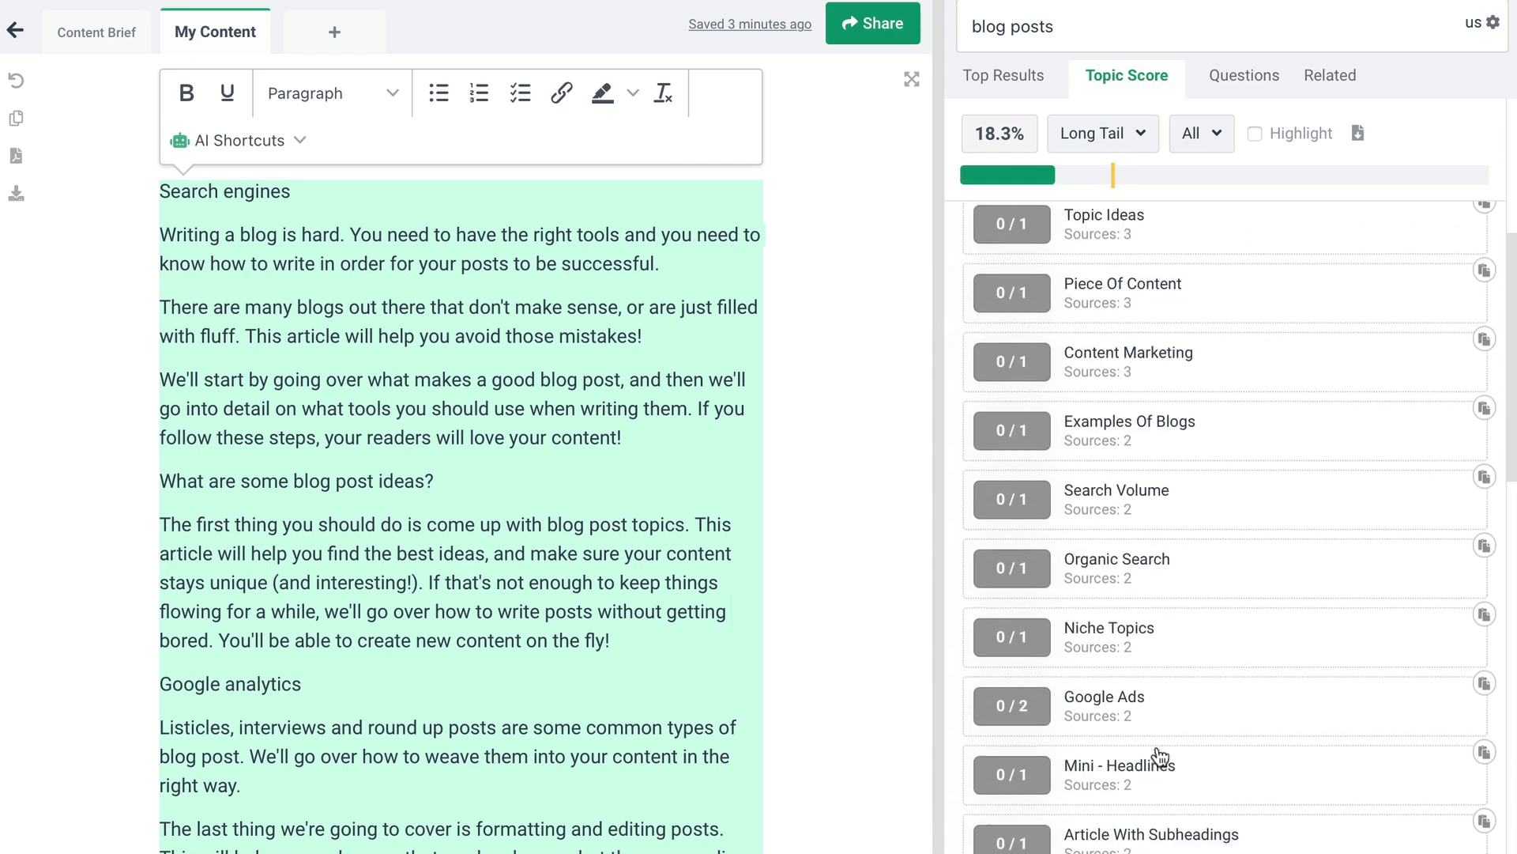
scroll(1183, 270, "up", 10)
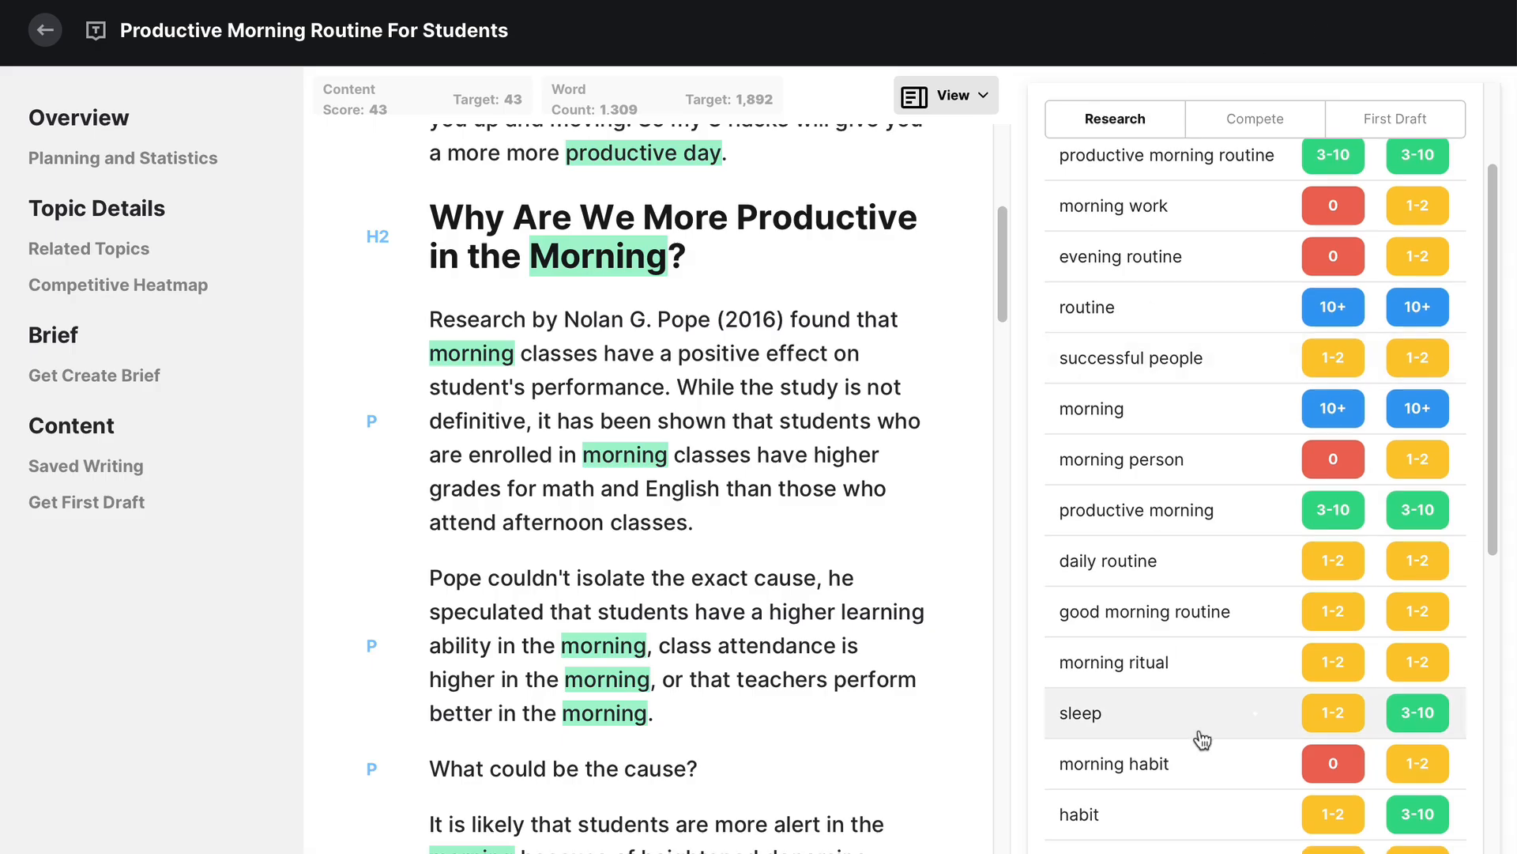
scroll(1101, 735, "down", 1)
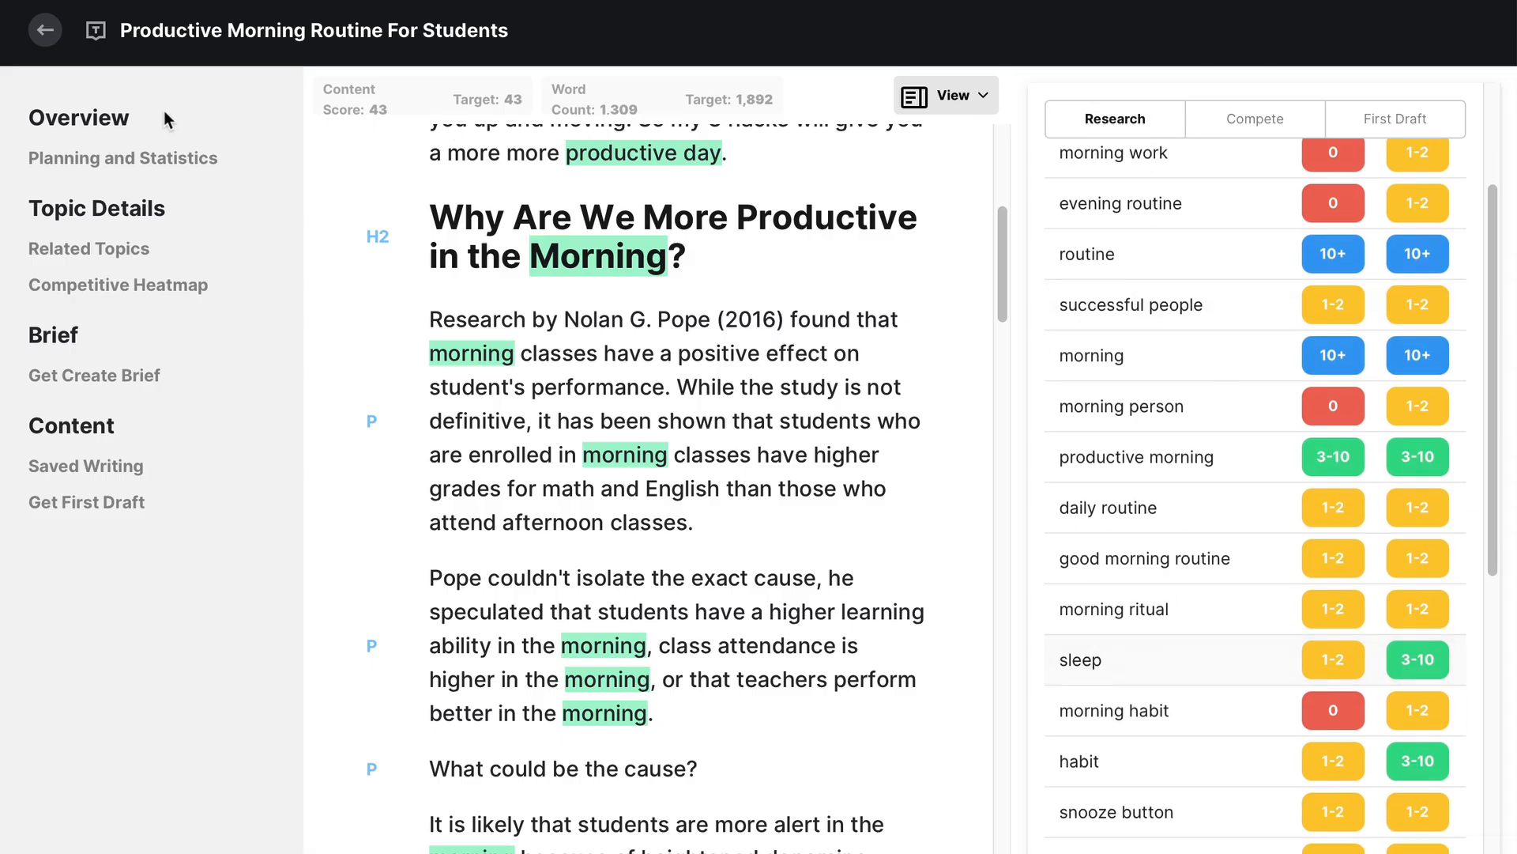
scroll(1140, 386, "up", 5)
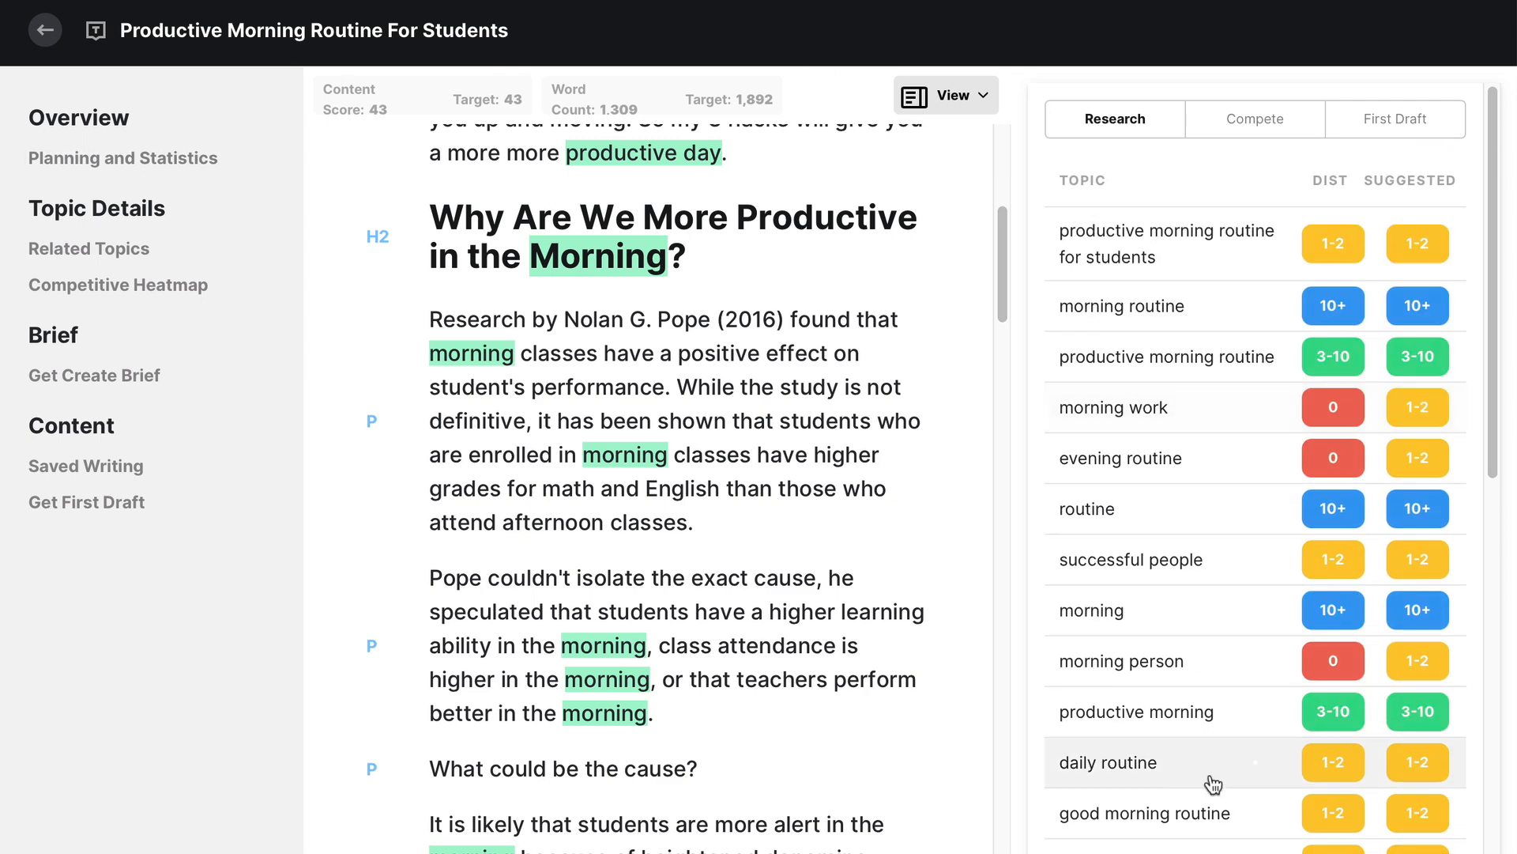
scroll(1173, 471, "down", 10)
scroll(1173, 470, "down", 15)
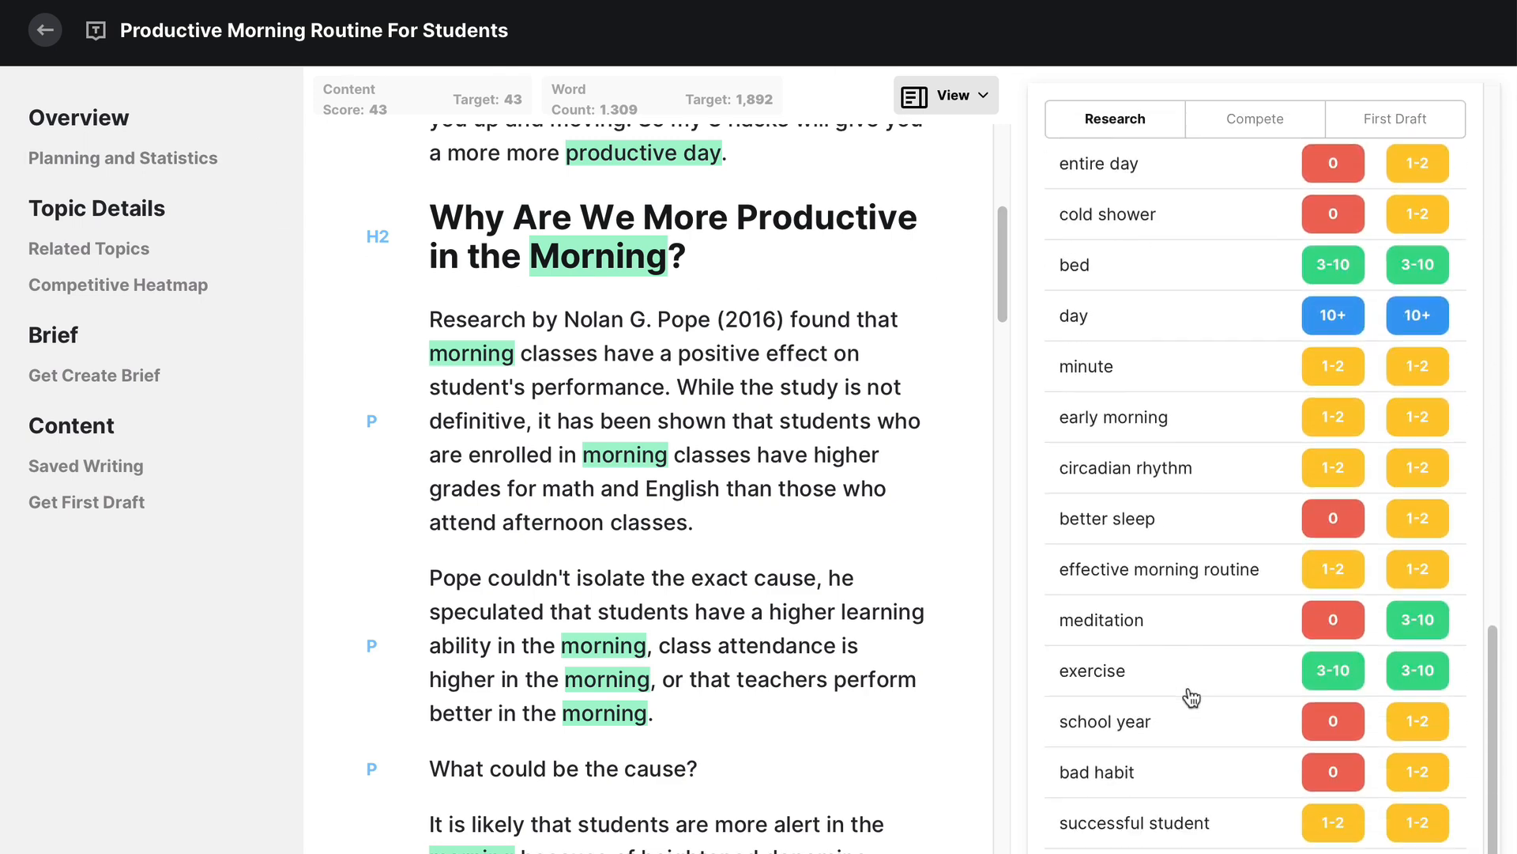
scroll(1192, 697, "up", 20)
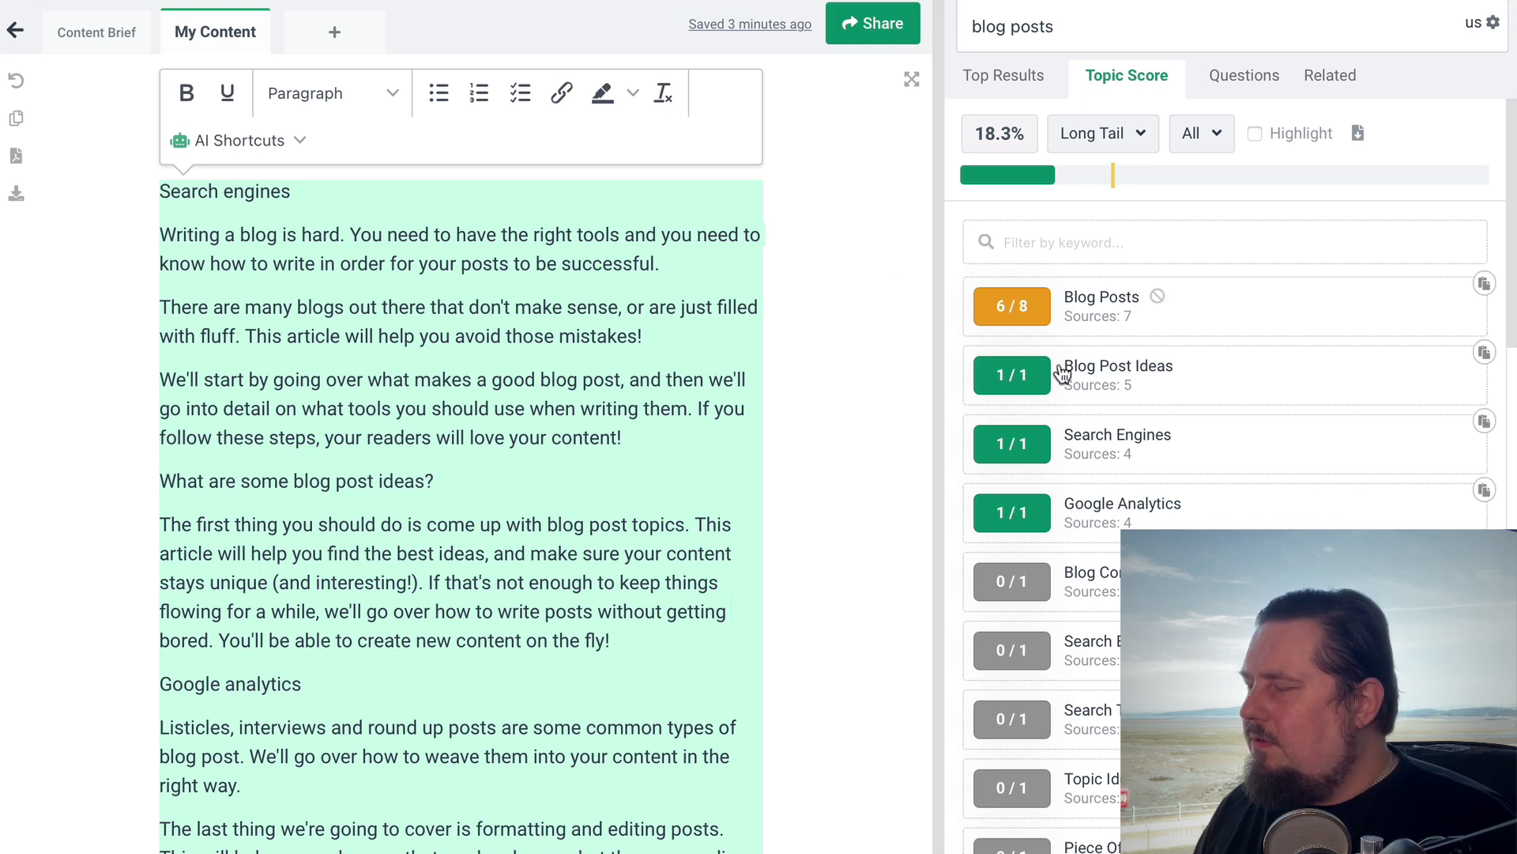
Switch back to Frase, look through the remaining topic keywords and deselect the post text
scroll(1177, 266, "down", 10)
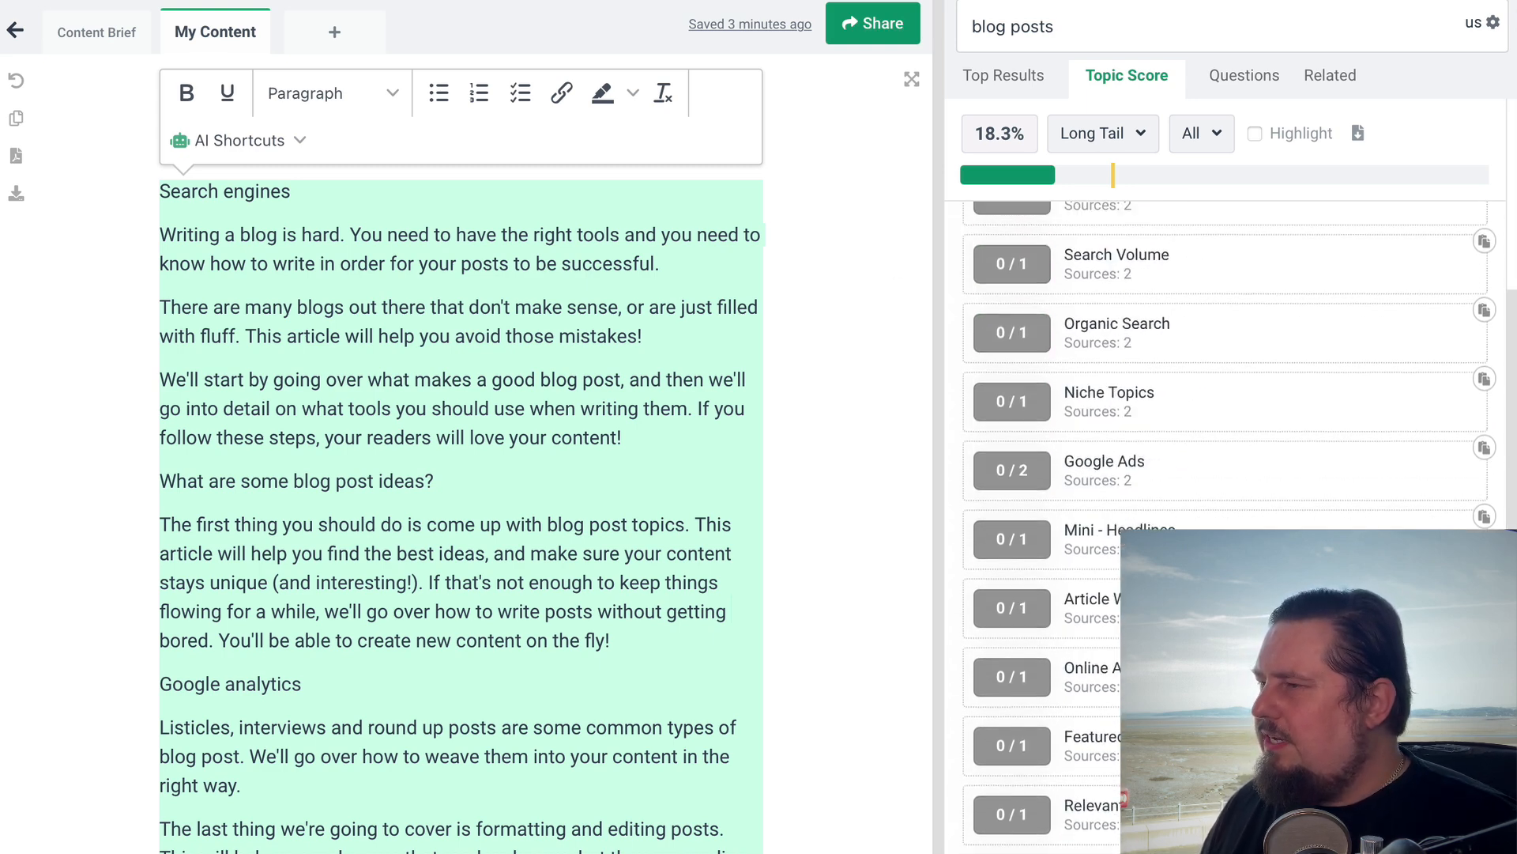
scroll(1178, 266, "up", 10)
left_click(727, 359)
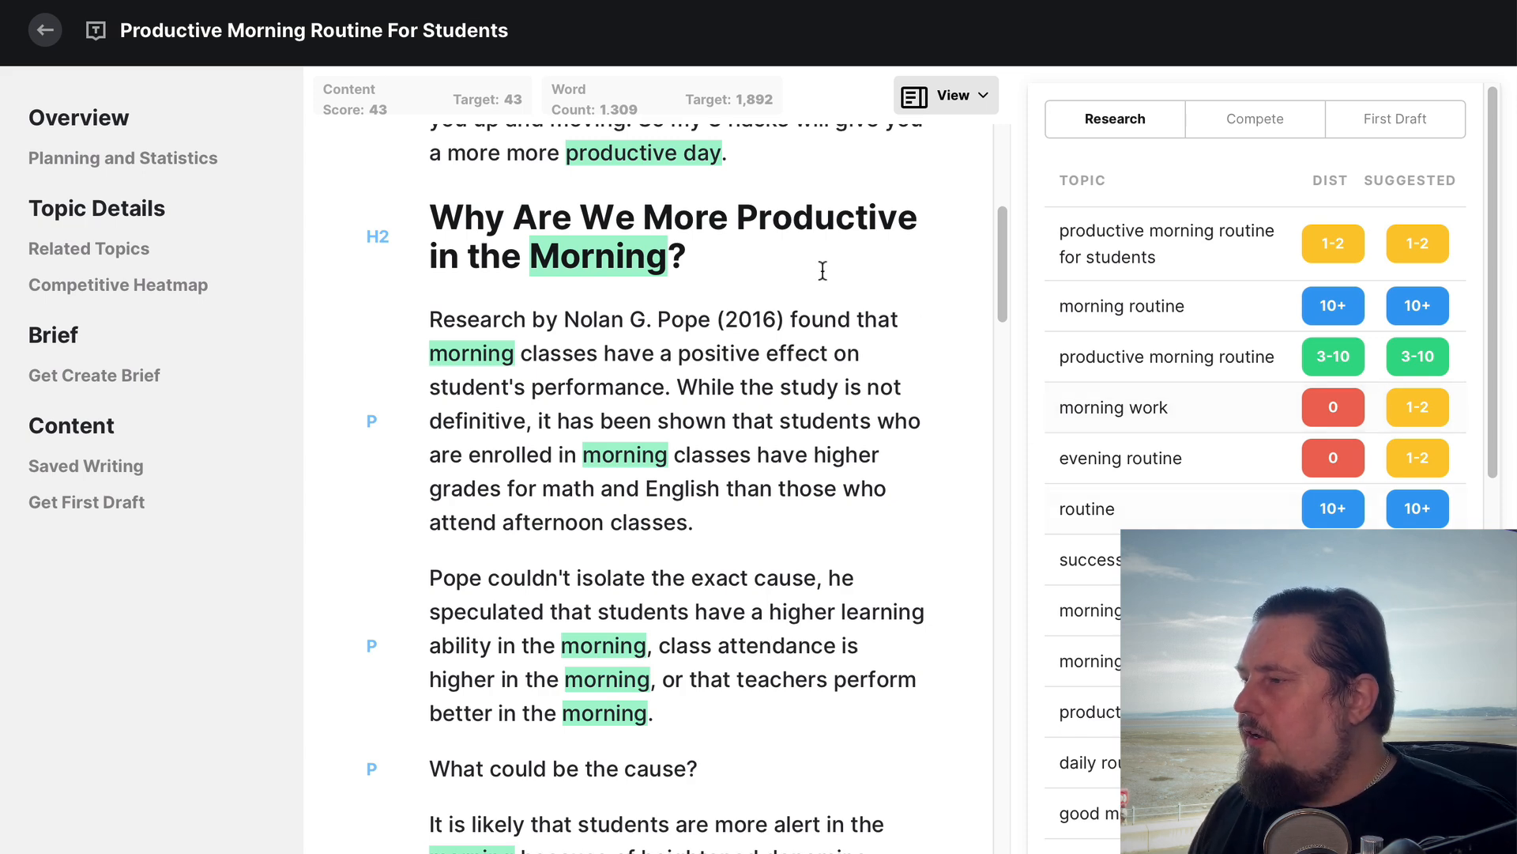
Switch to MarketMuse and examine the morning routine article's Research topics, comparing their current distribution with the suggested ranges
scroll(1091, 554, "down", 3)
scroll(1091, 553, "down", 4)
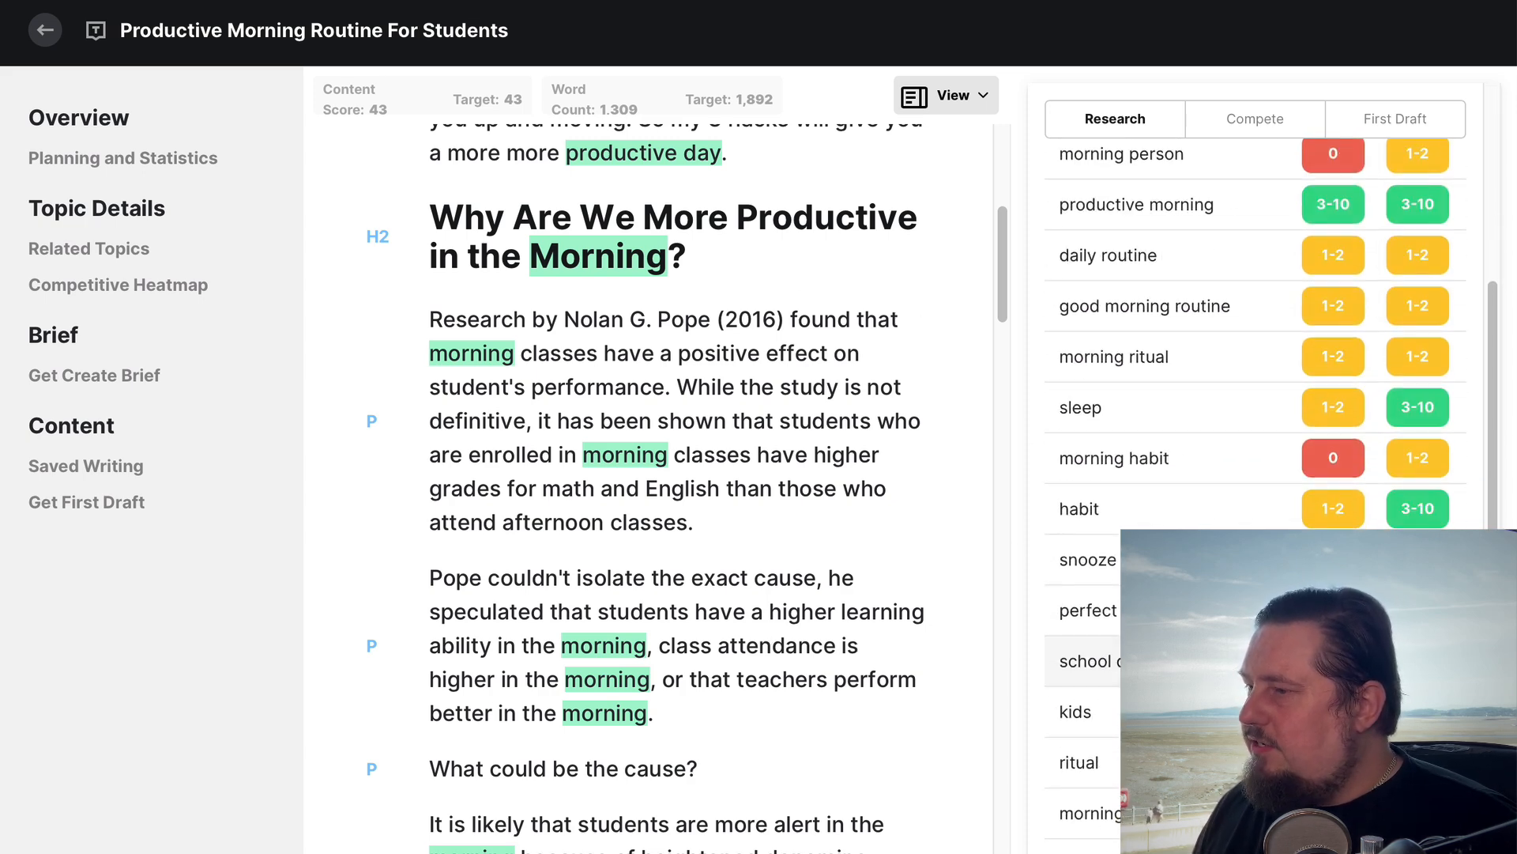
scroll(1091, 553, "down", 2)
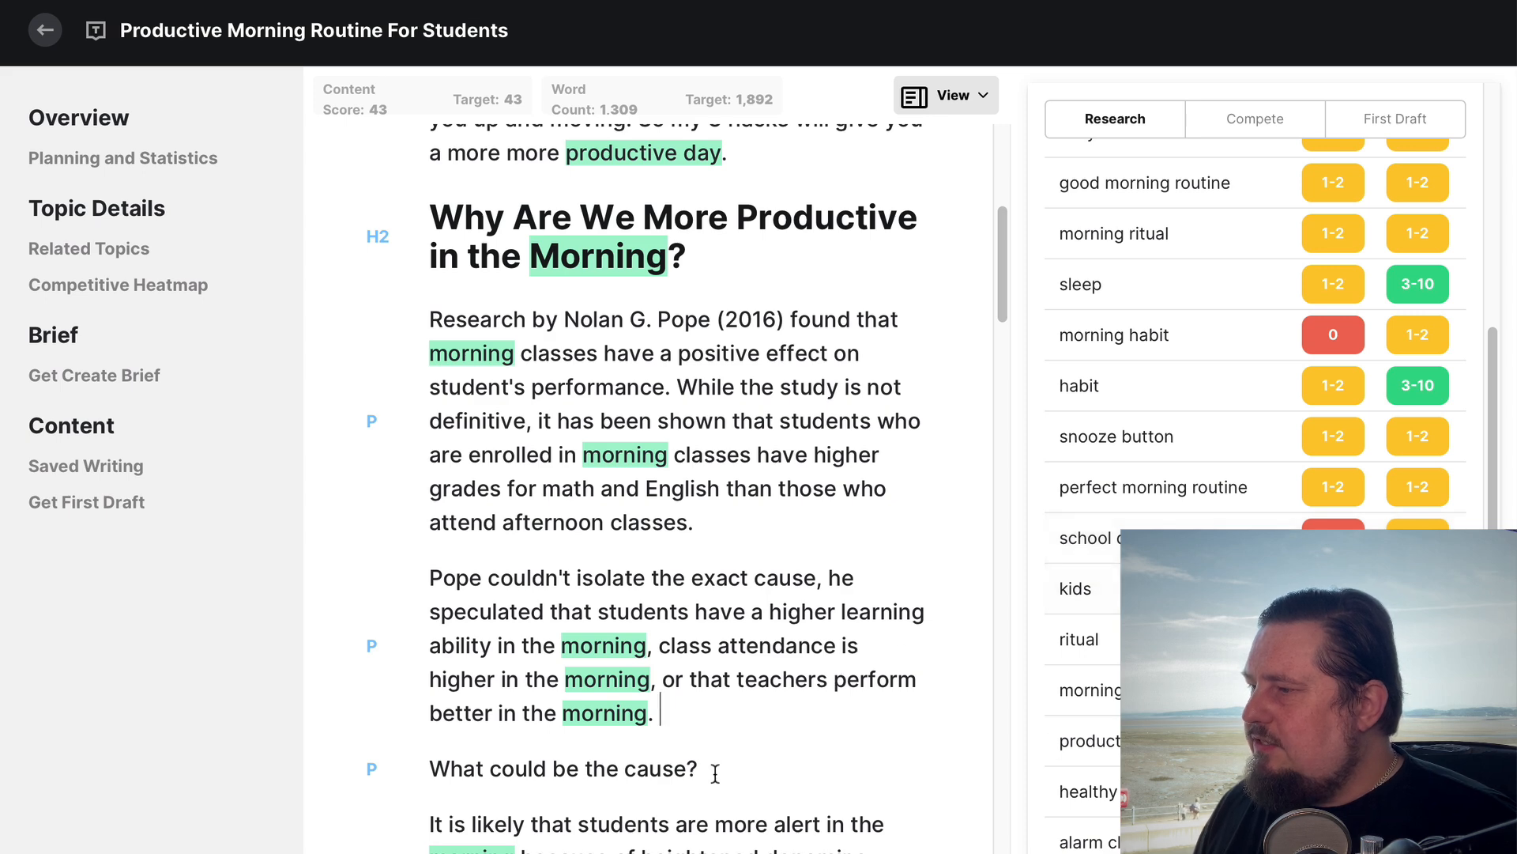
scroll(715, 772, "down", 2)
scroll(1151, 440, "up", 8)
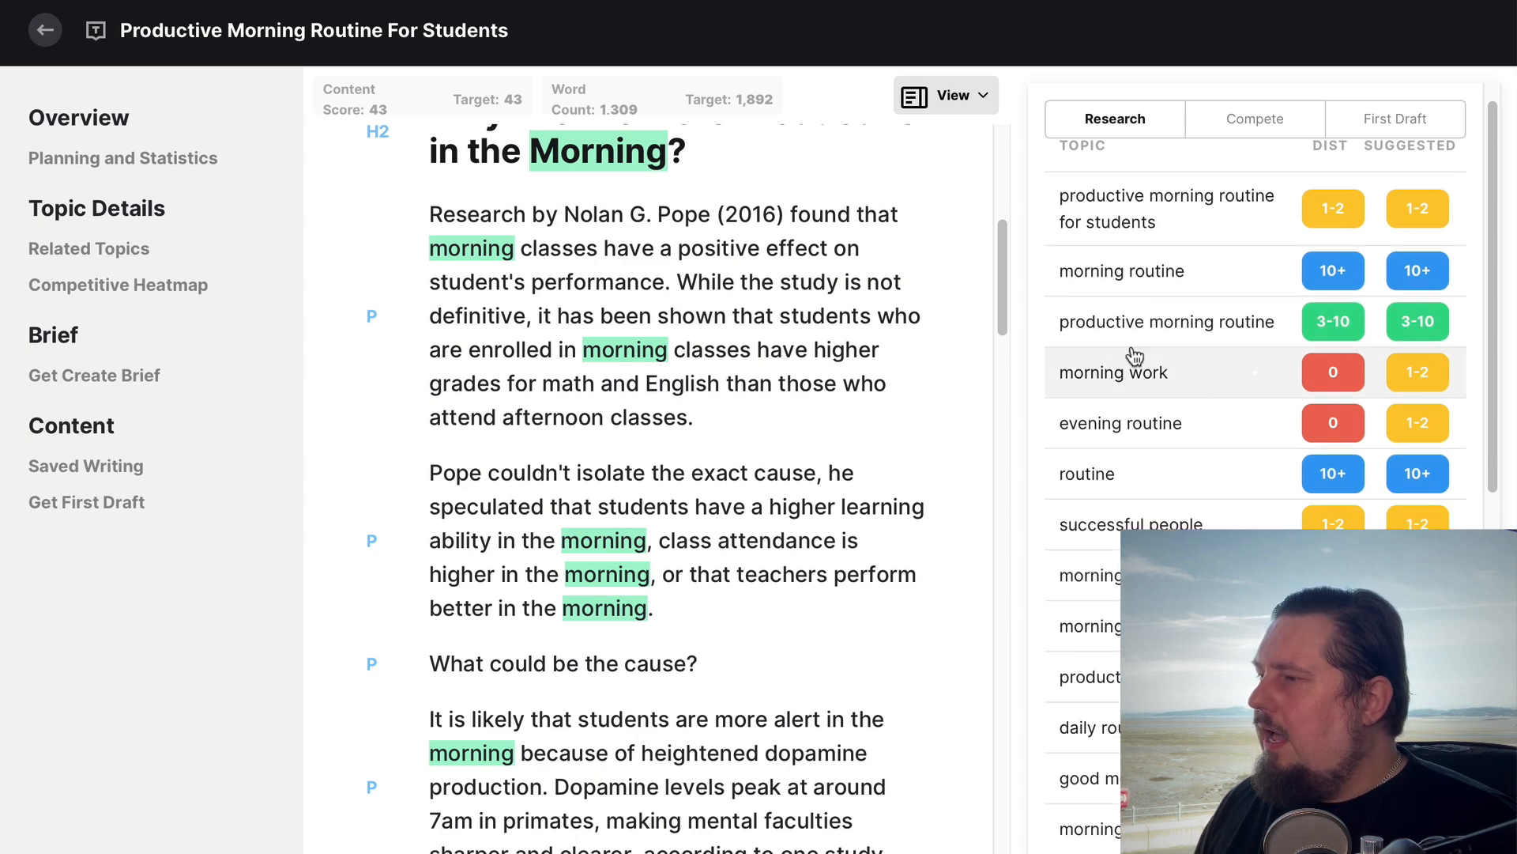
scroll(1126, 355, "down", 2)
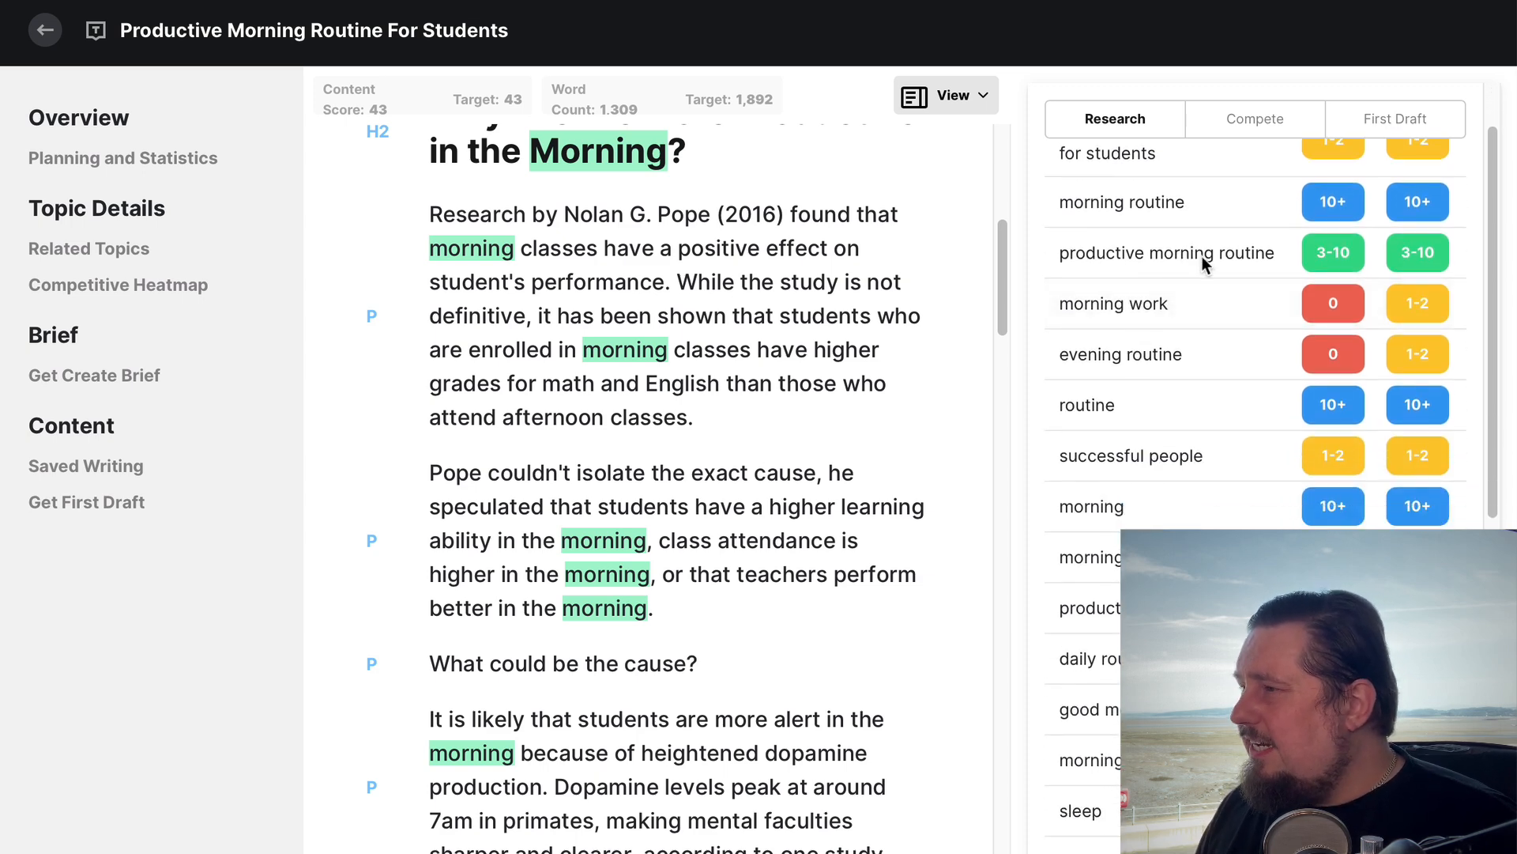
scroll(1106, 320, "down", 2)
scroll(1106, 320, "down", 5)
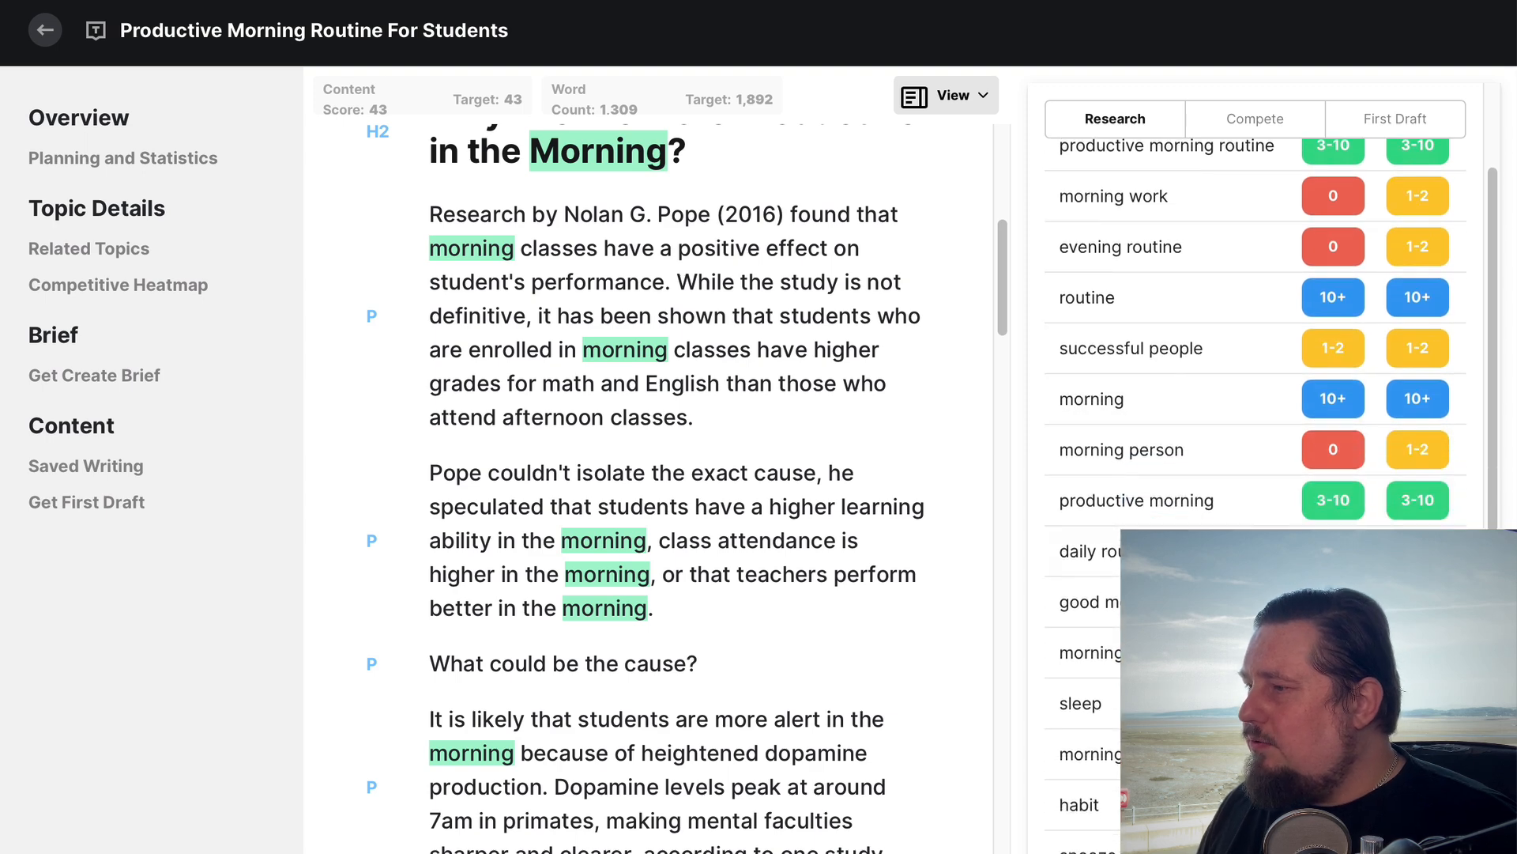
scroll(1106, 321, "up", 9)
scroll(1107, 466, "down", 15)
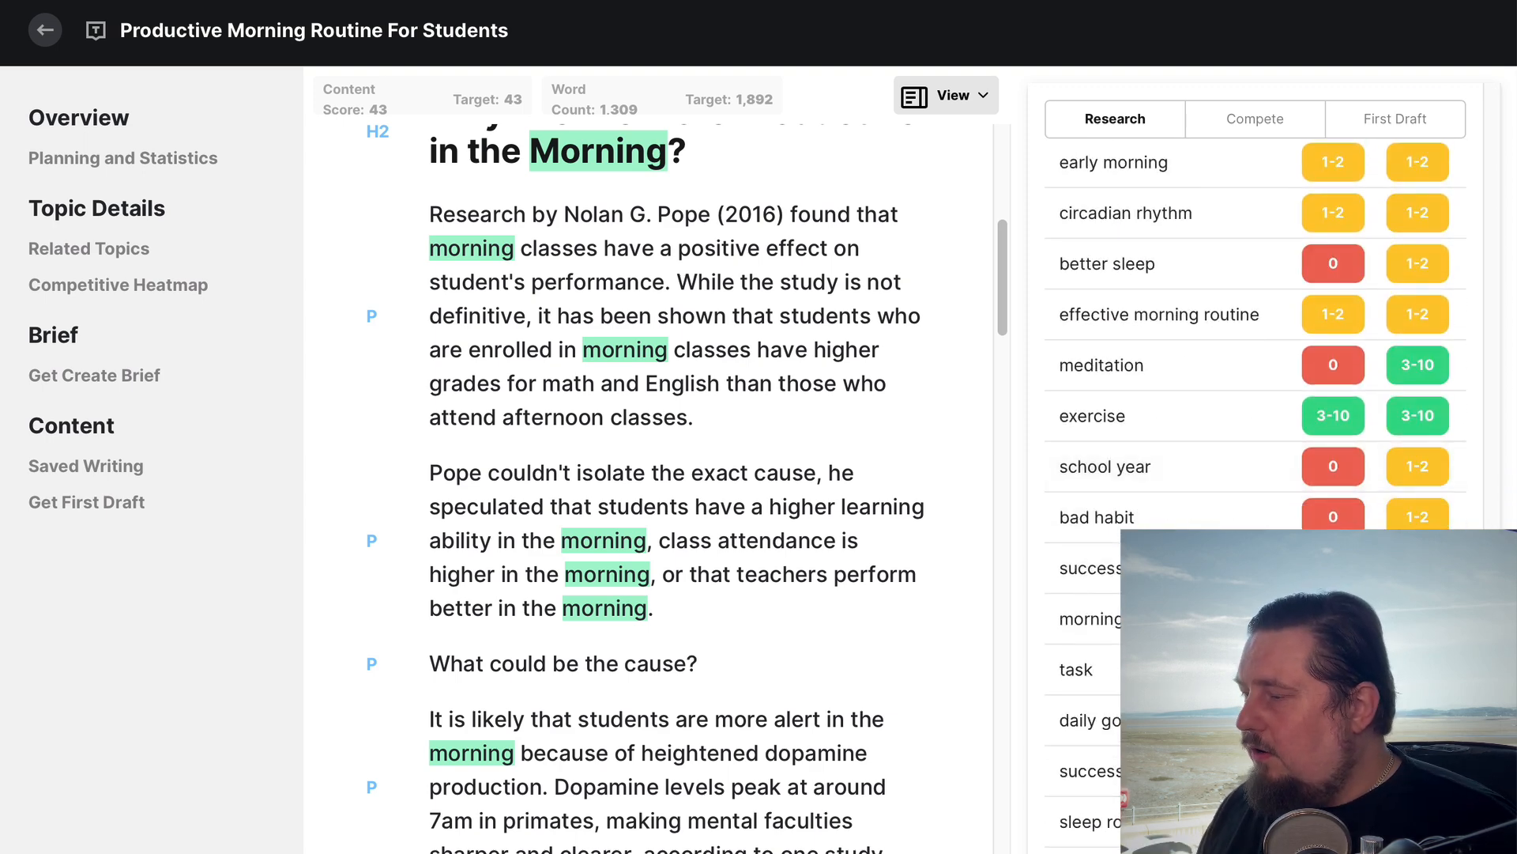
scroll(1255, 395, "up", 1)
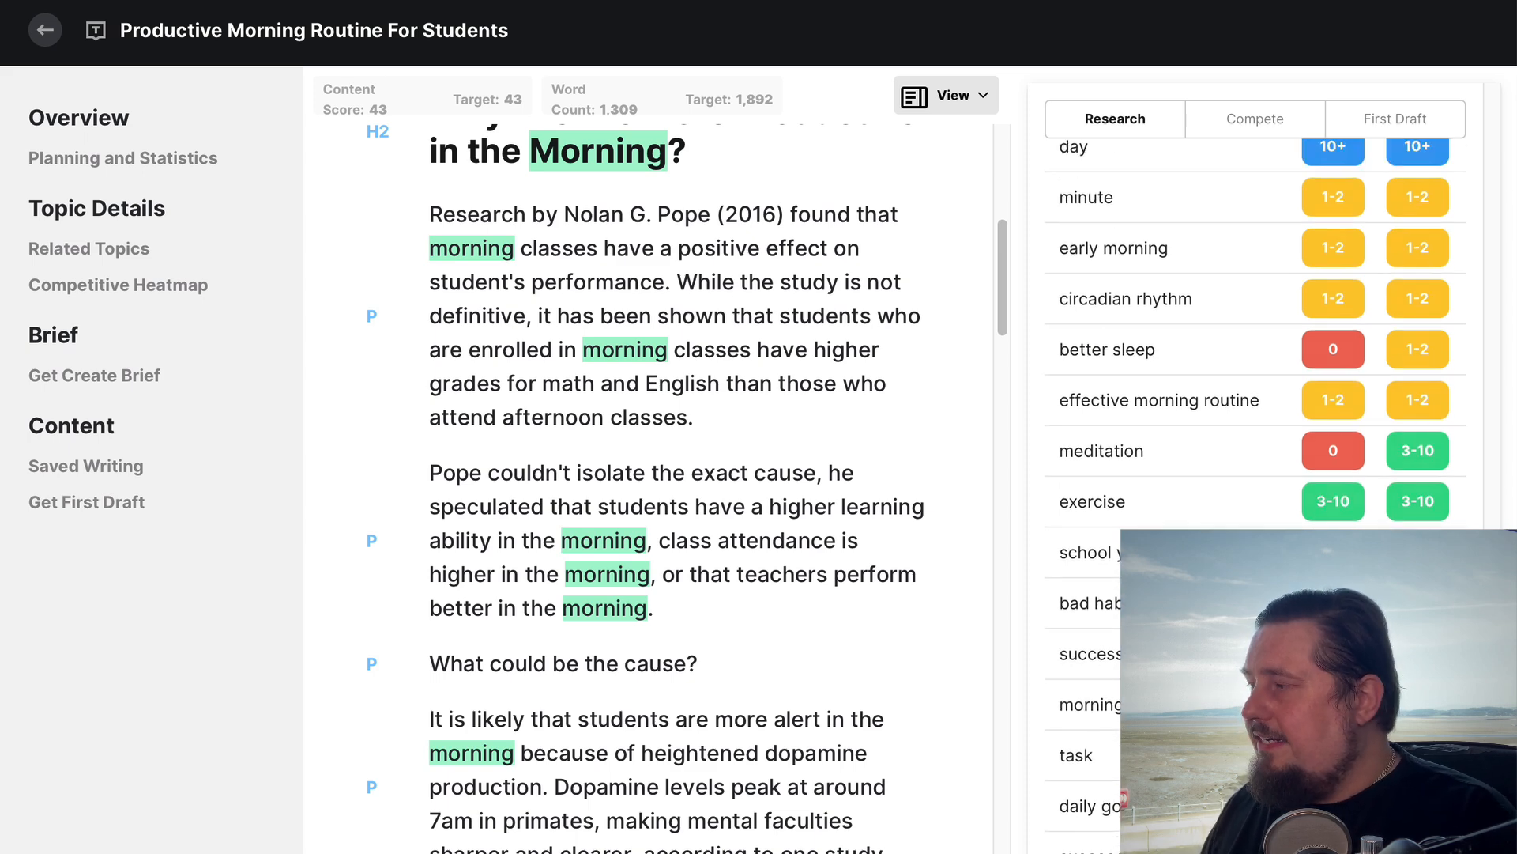
scroll(1079, 703, "down", 1)
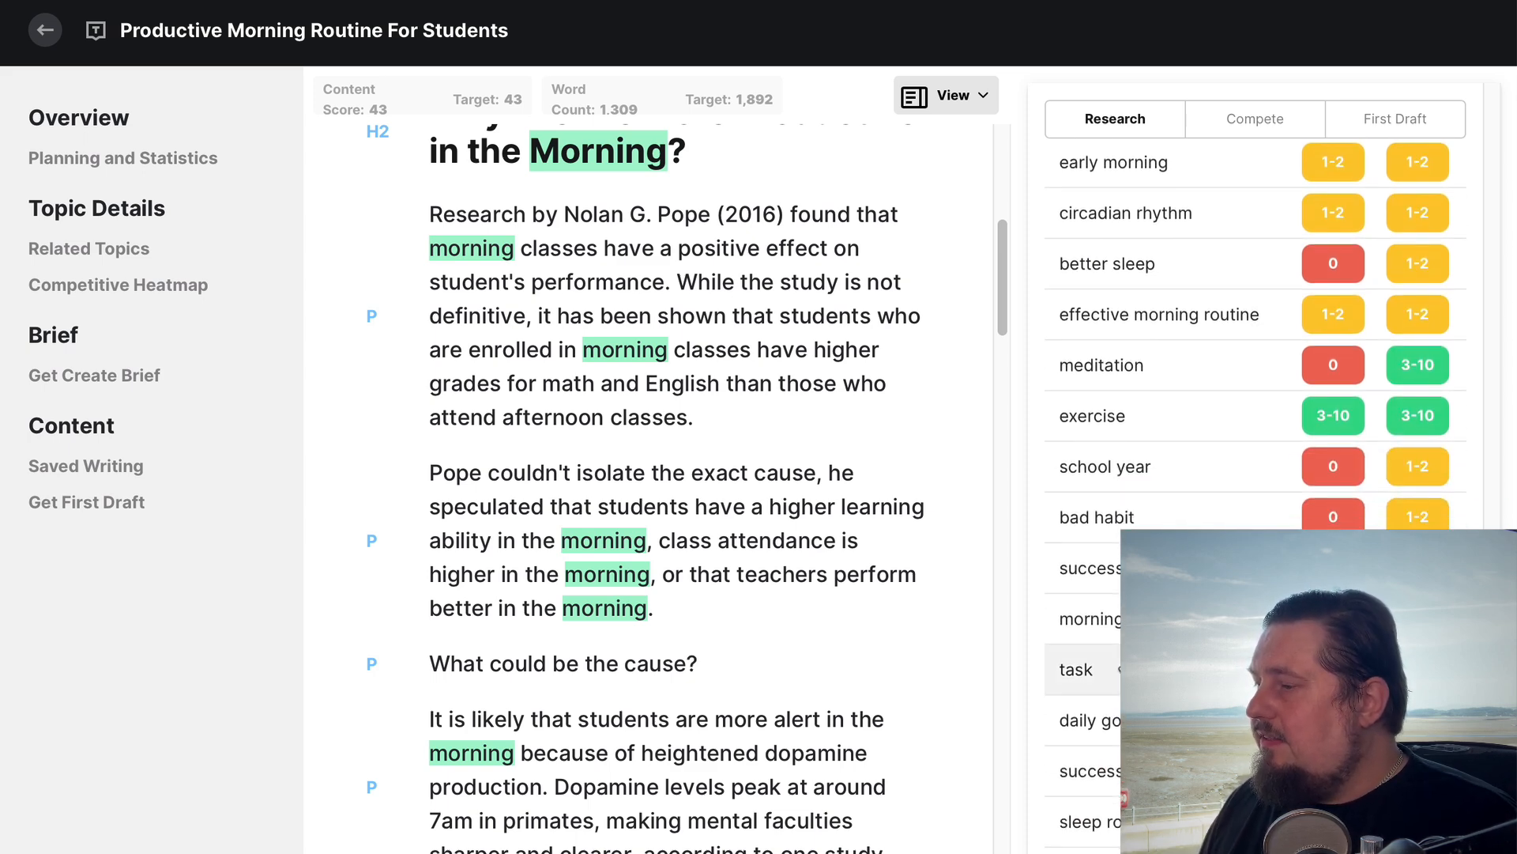
scroll(1091, 652, "up", 5)
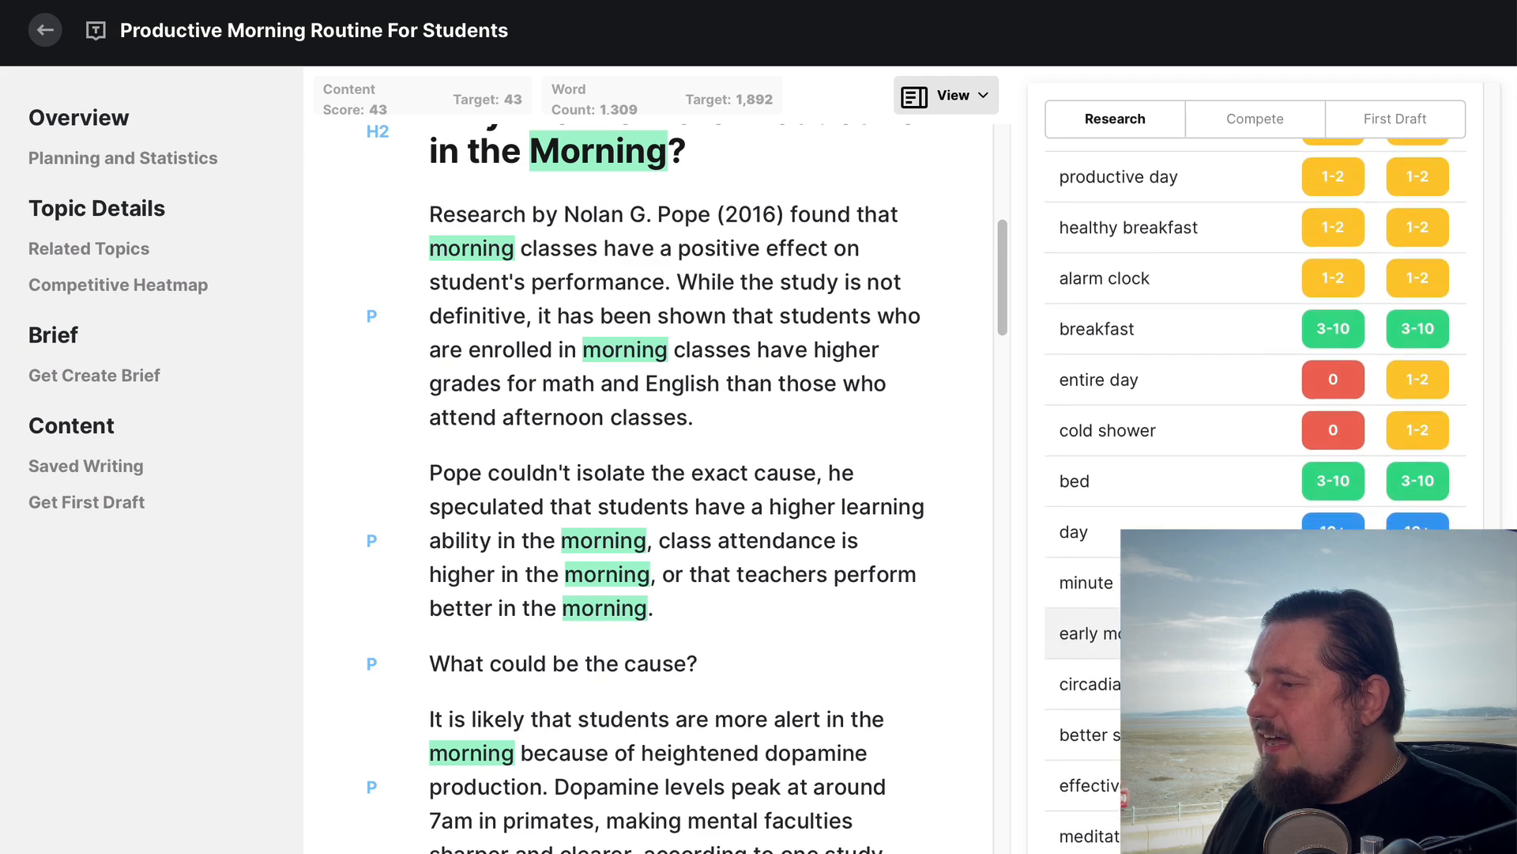
scroll(1036, 622, "down", 2)
scroll(1113, 642, "up", 5)
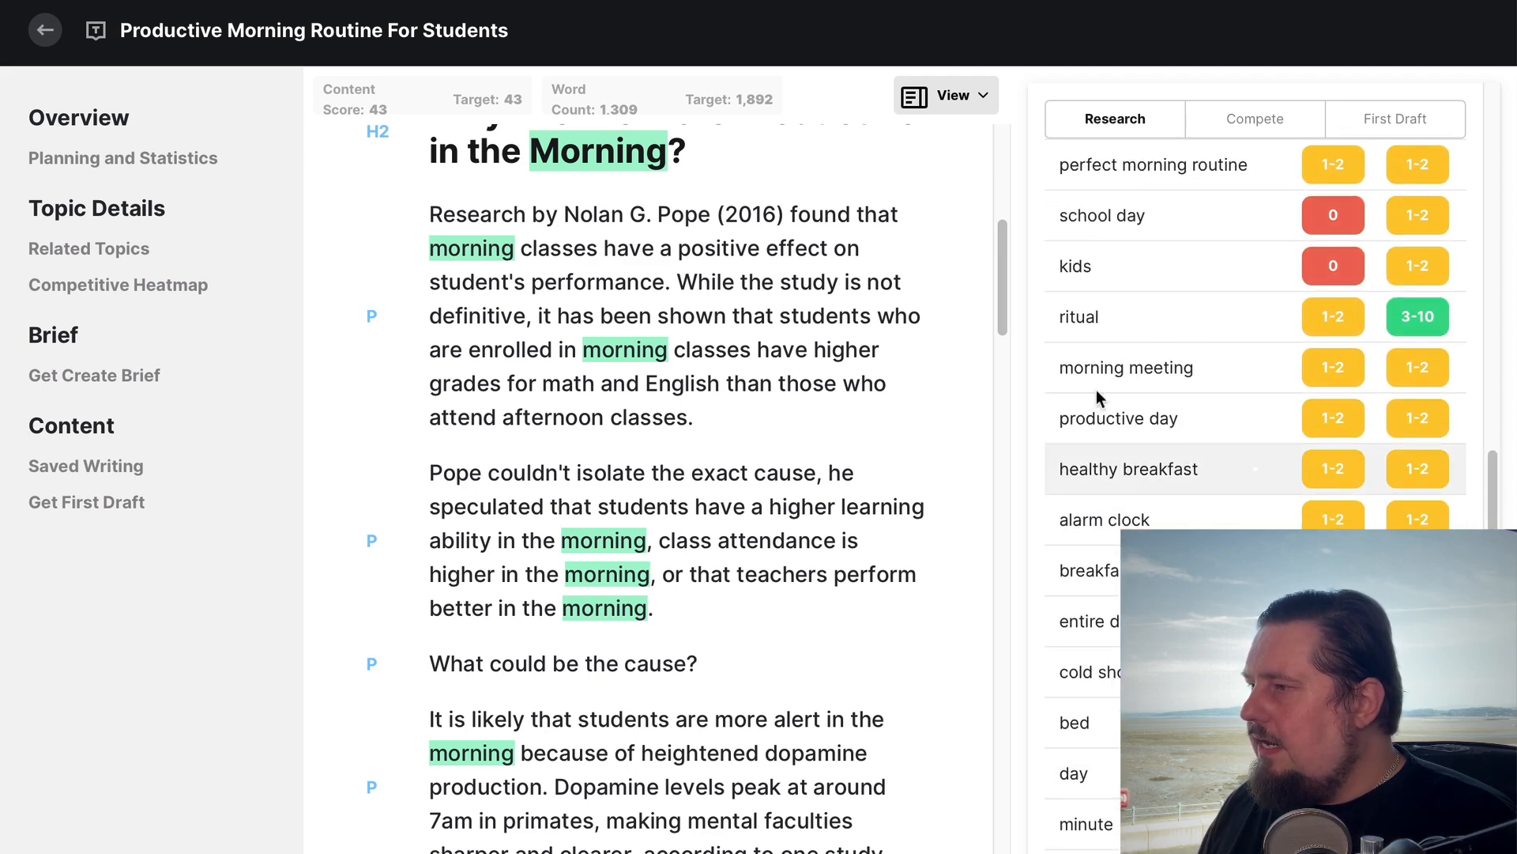
Examine the variant topics of "healthy breakfast" and their suggested ranges, then return to the Research topic list
scroll(1135, 510, "down", 1)
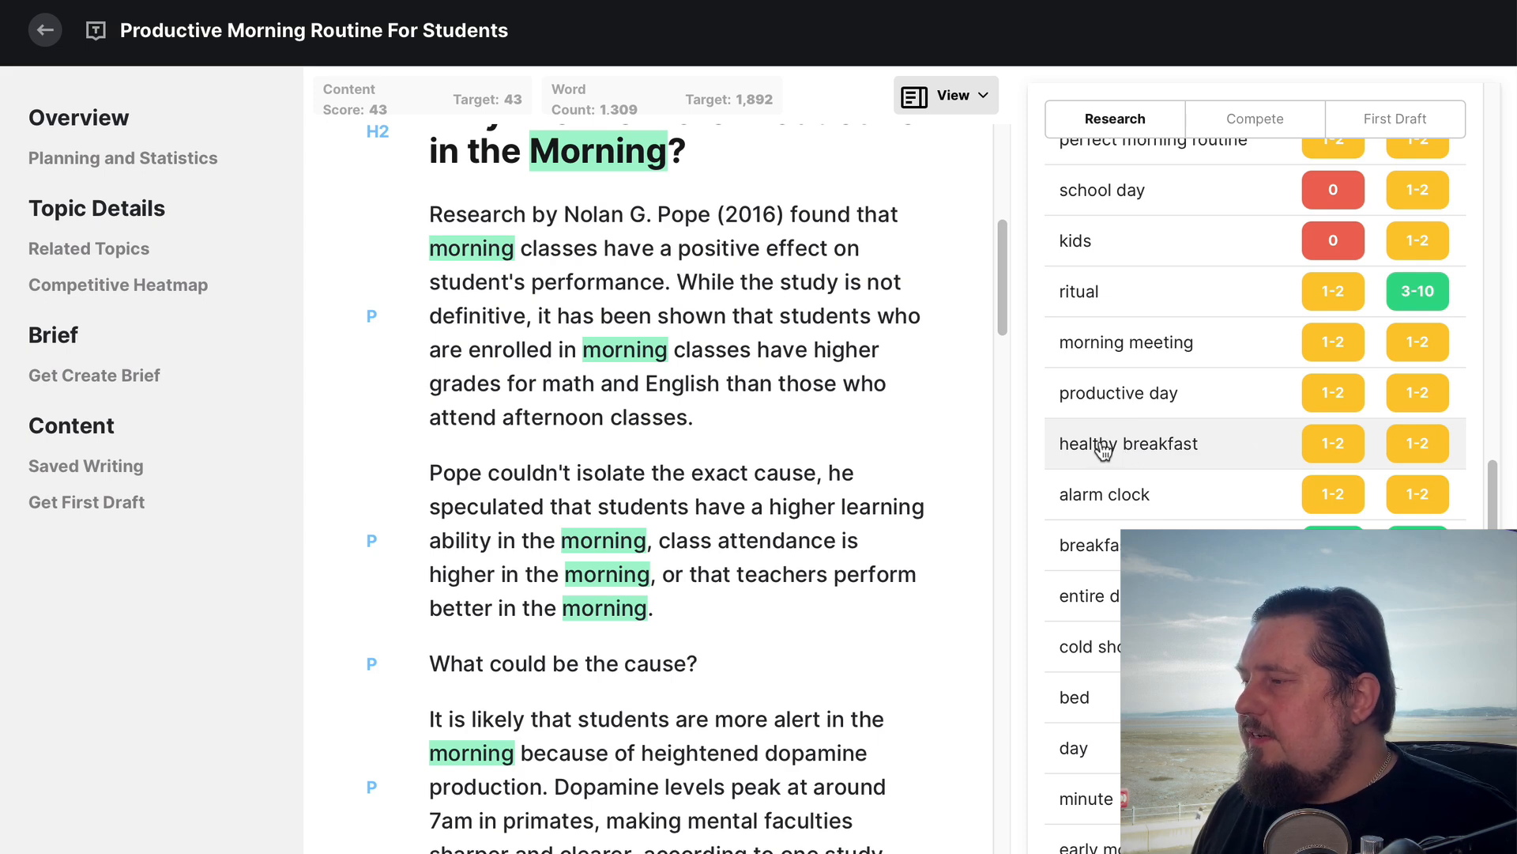
left_click(1094, 448)
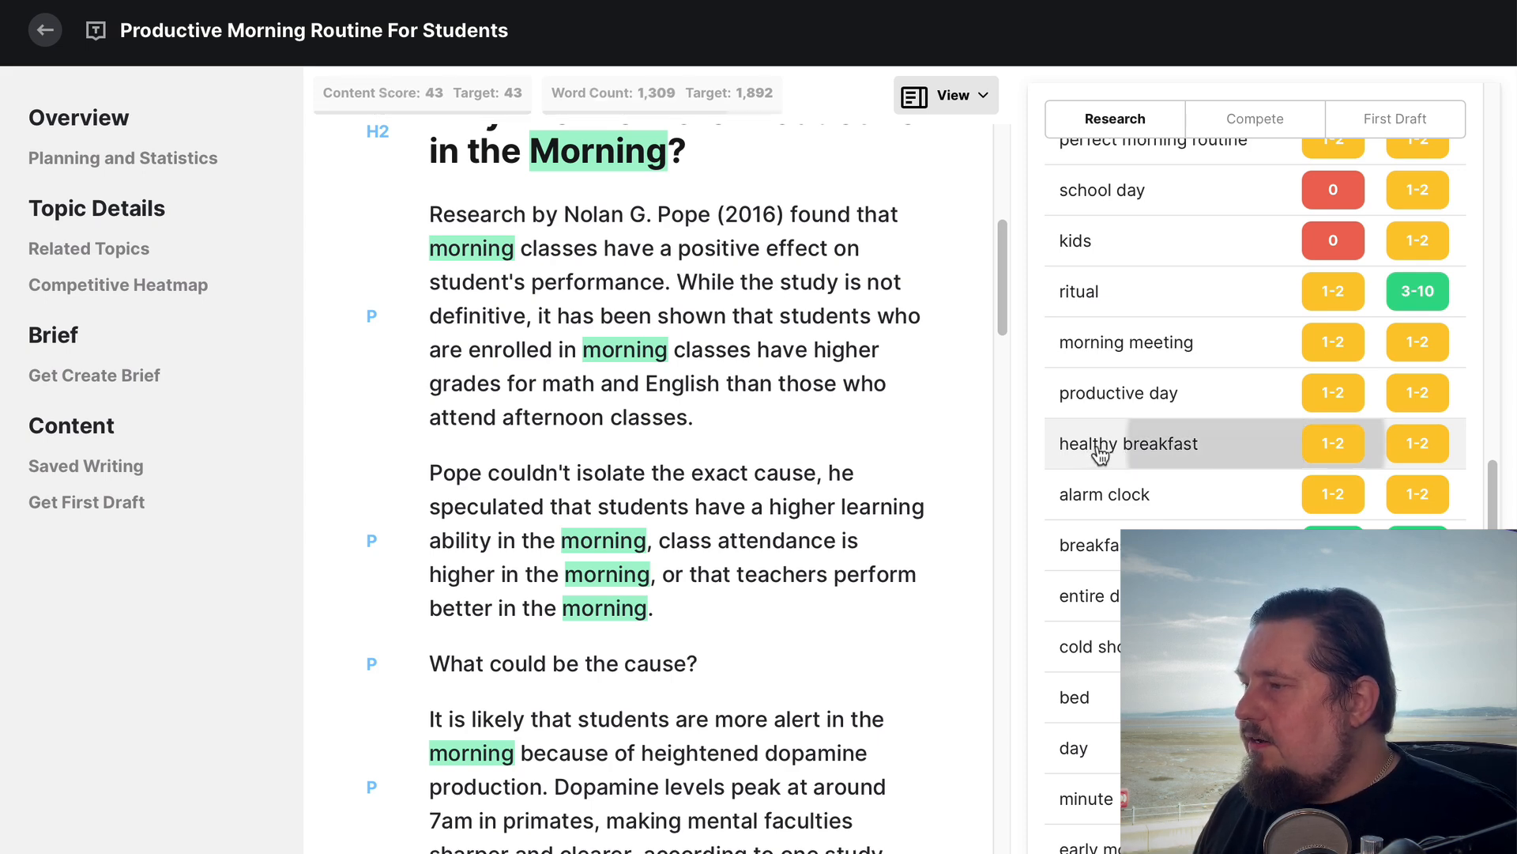
scroll(1118, 448, "down", 5)
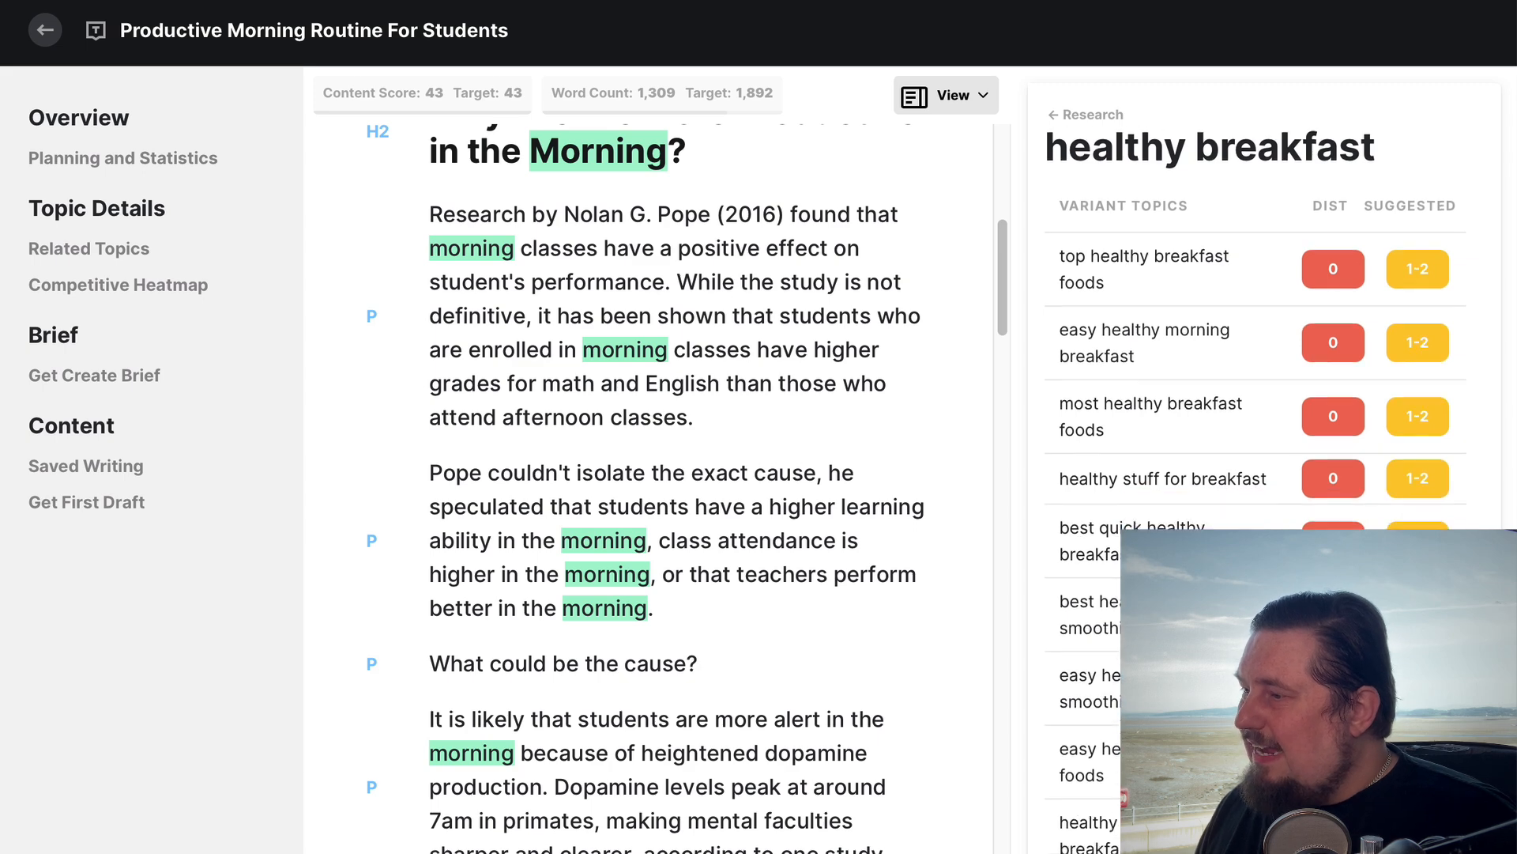
scroll(1118, 448, "down", 2)
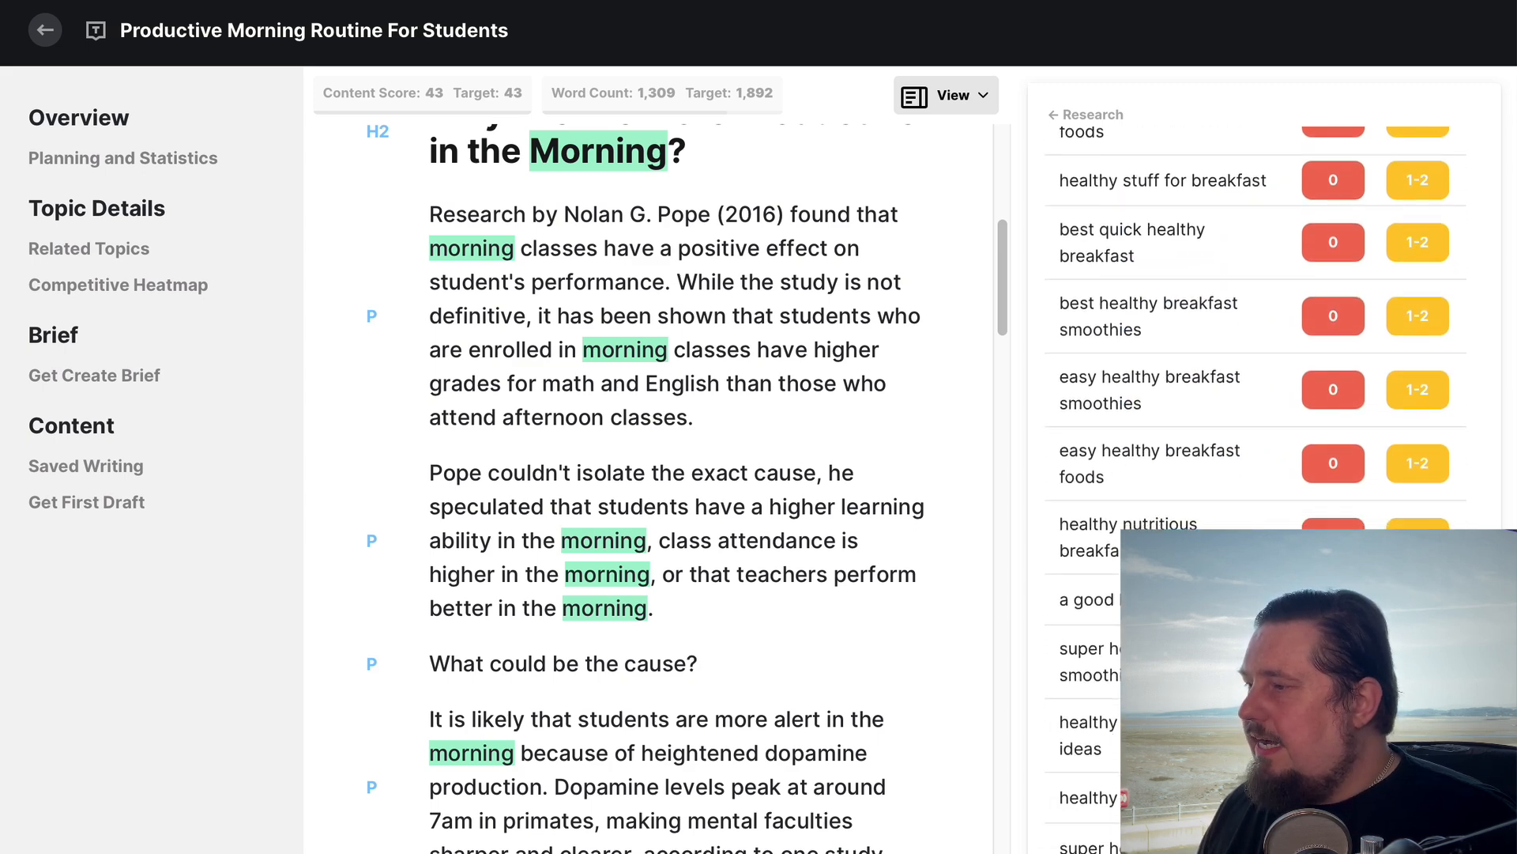
scroll(1191, 447, "up", 8)
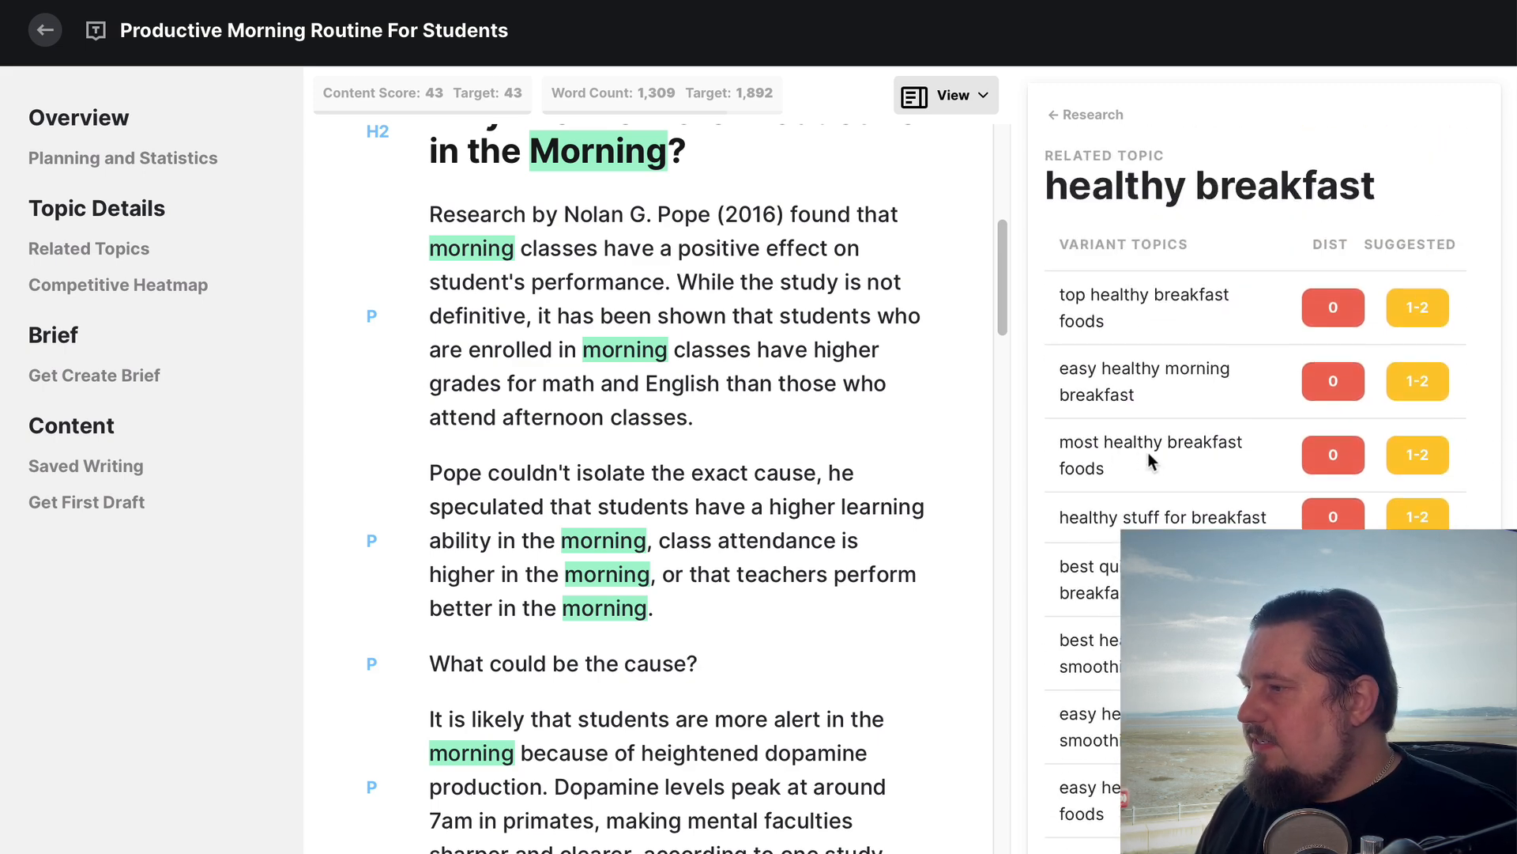
scroll(1185, 459, "down", 3)
scroll(1256, 396, "down", 1)
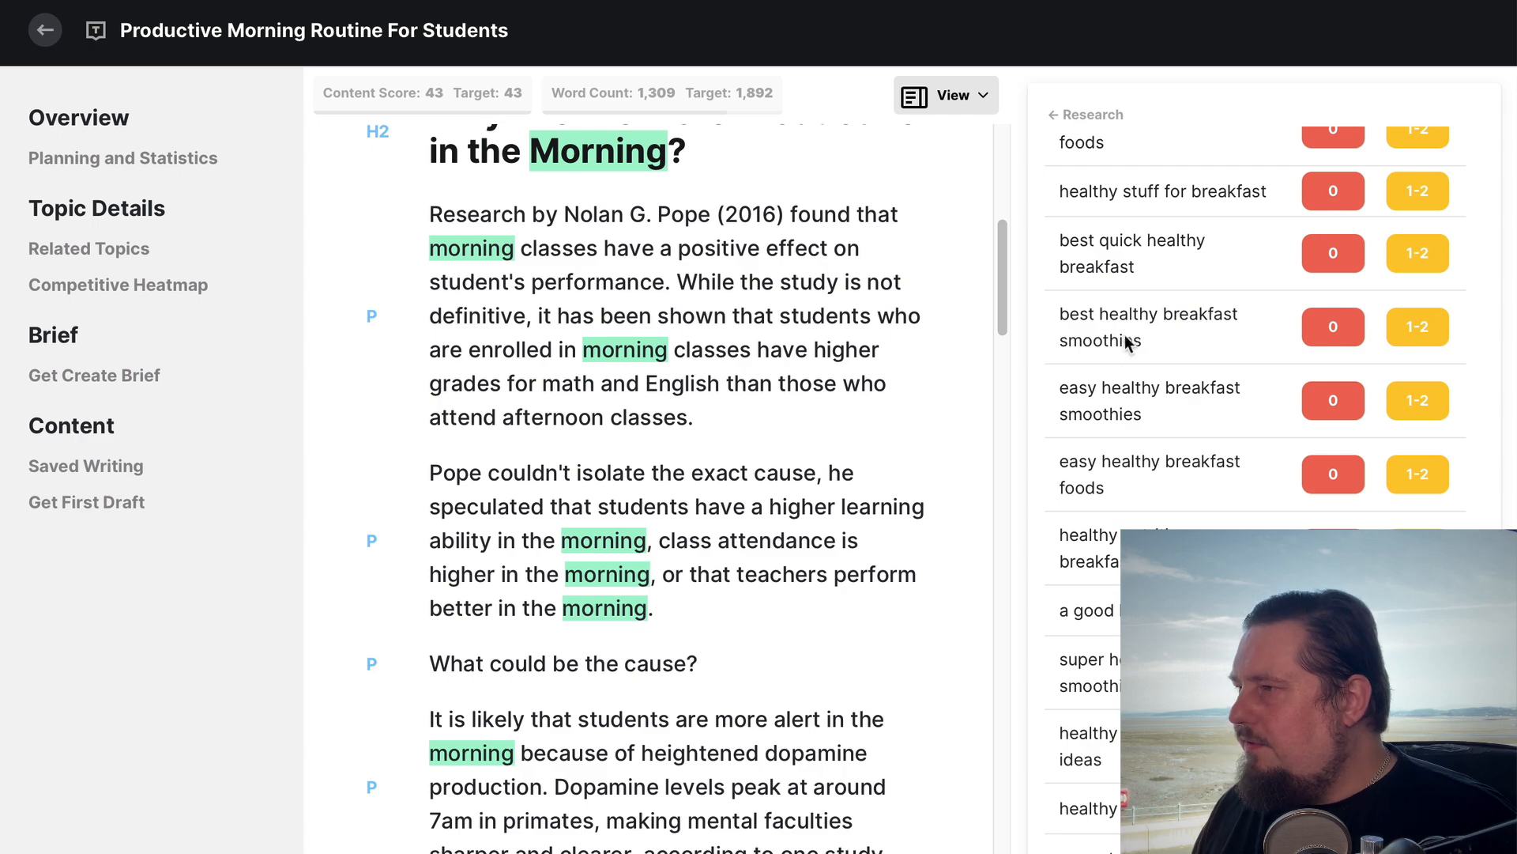
scroll(1126, 340, "up", 5)
left_click(1091, 115)
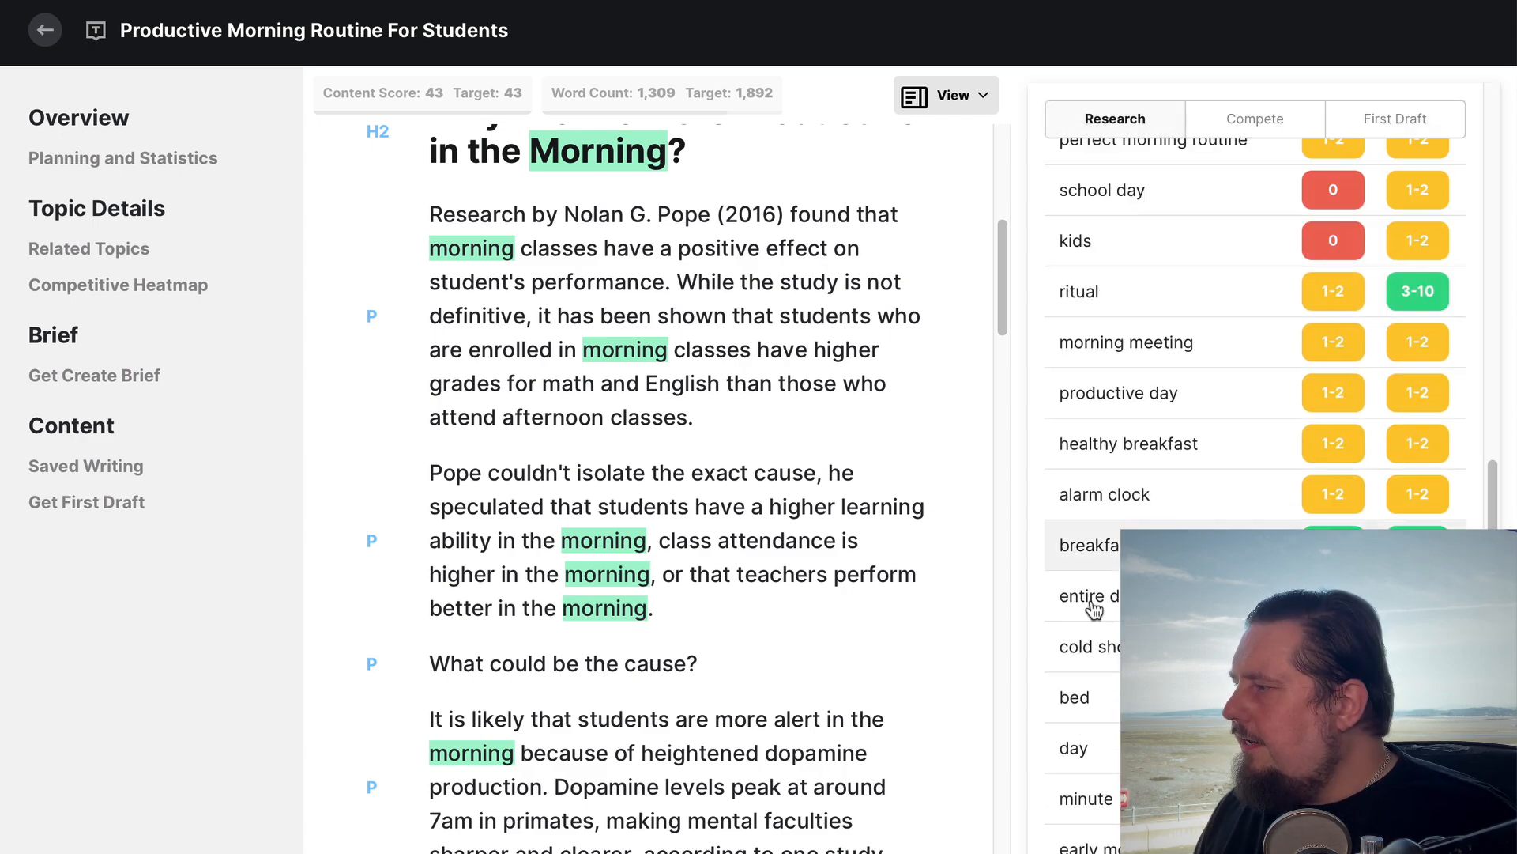
Compare the morning routine article's highlighted topics with Frase's Topic Score keyword list for "blog posts"
scroll(1093, 609, "up", 5)
scroll(827, 405, "up", 3)
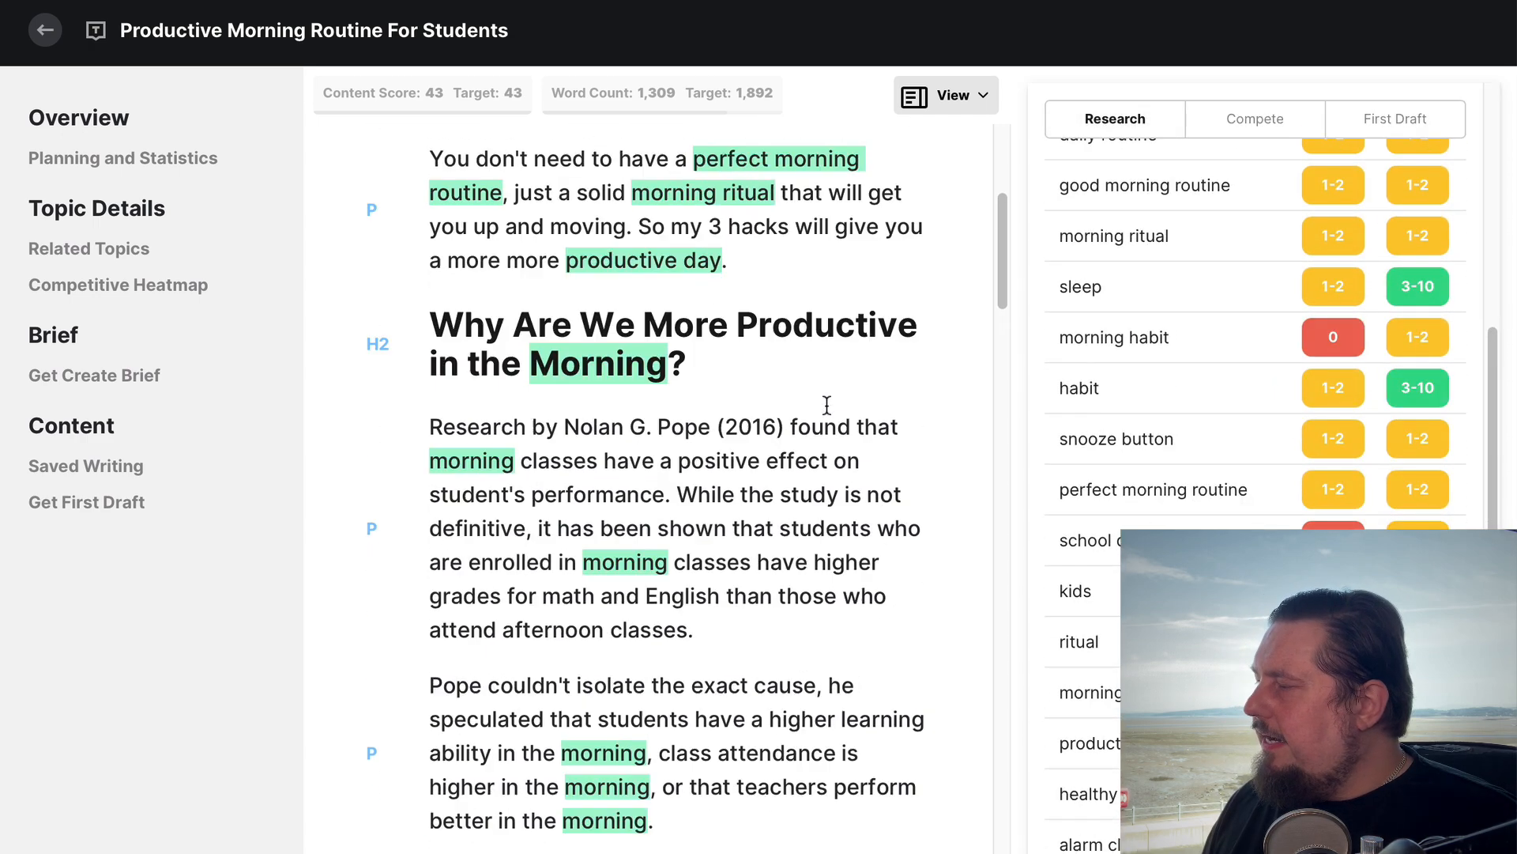
scroll(827, 405, "up", 6)
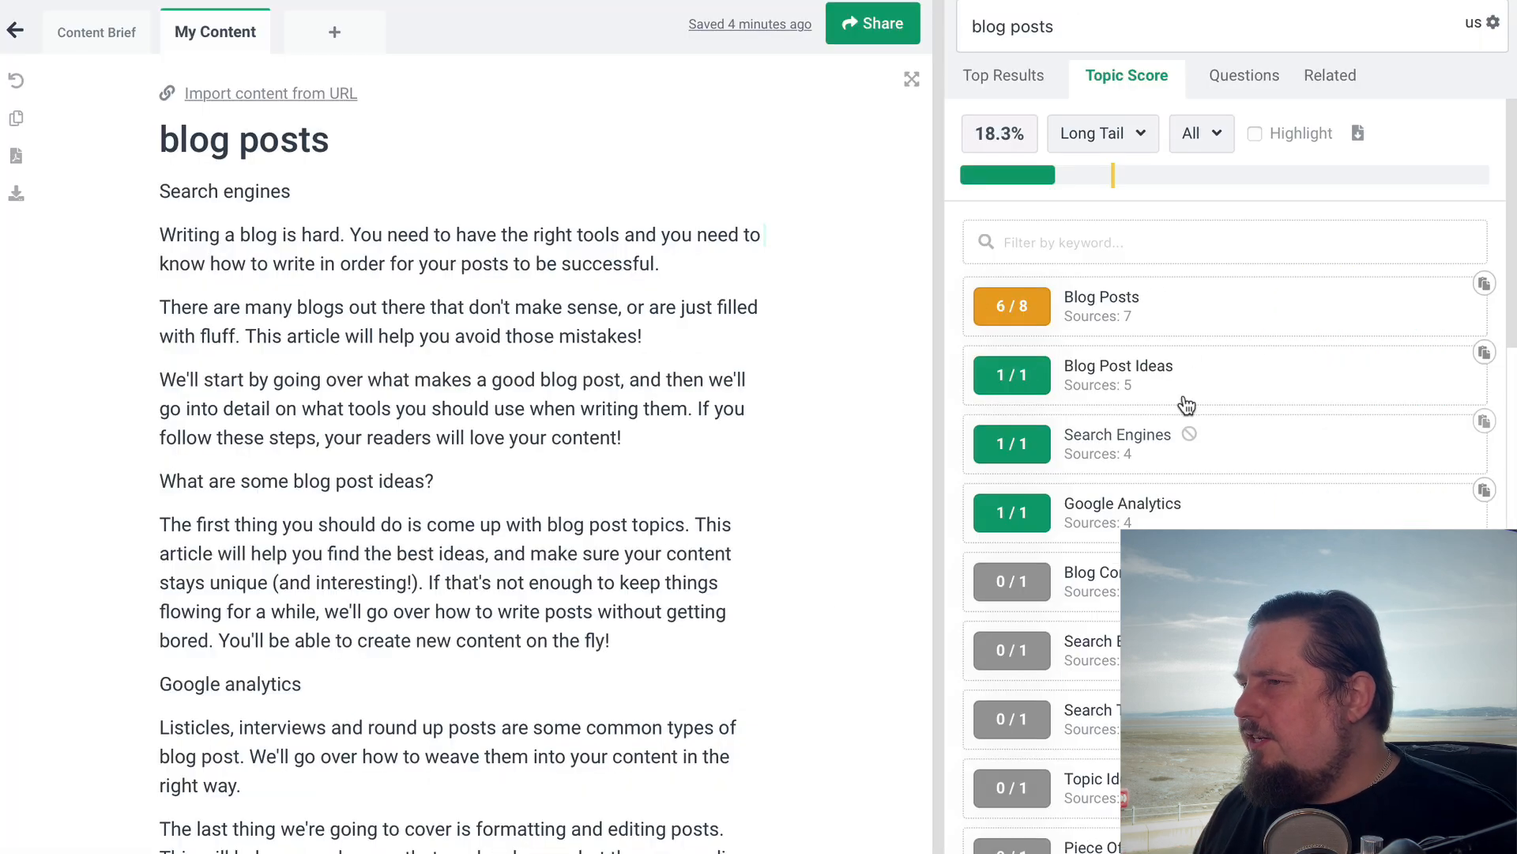
scroll(1186, 335, "down", 5)
scroll(1186, 335, "down", 7)
scroll(1183, 335, "up", 15)
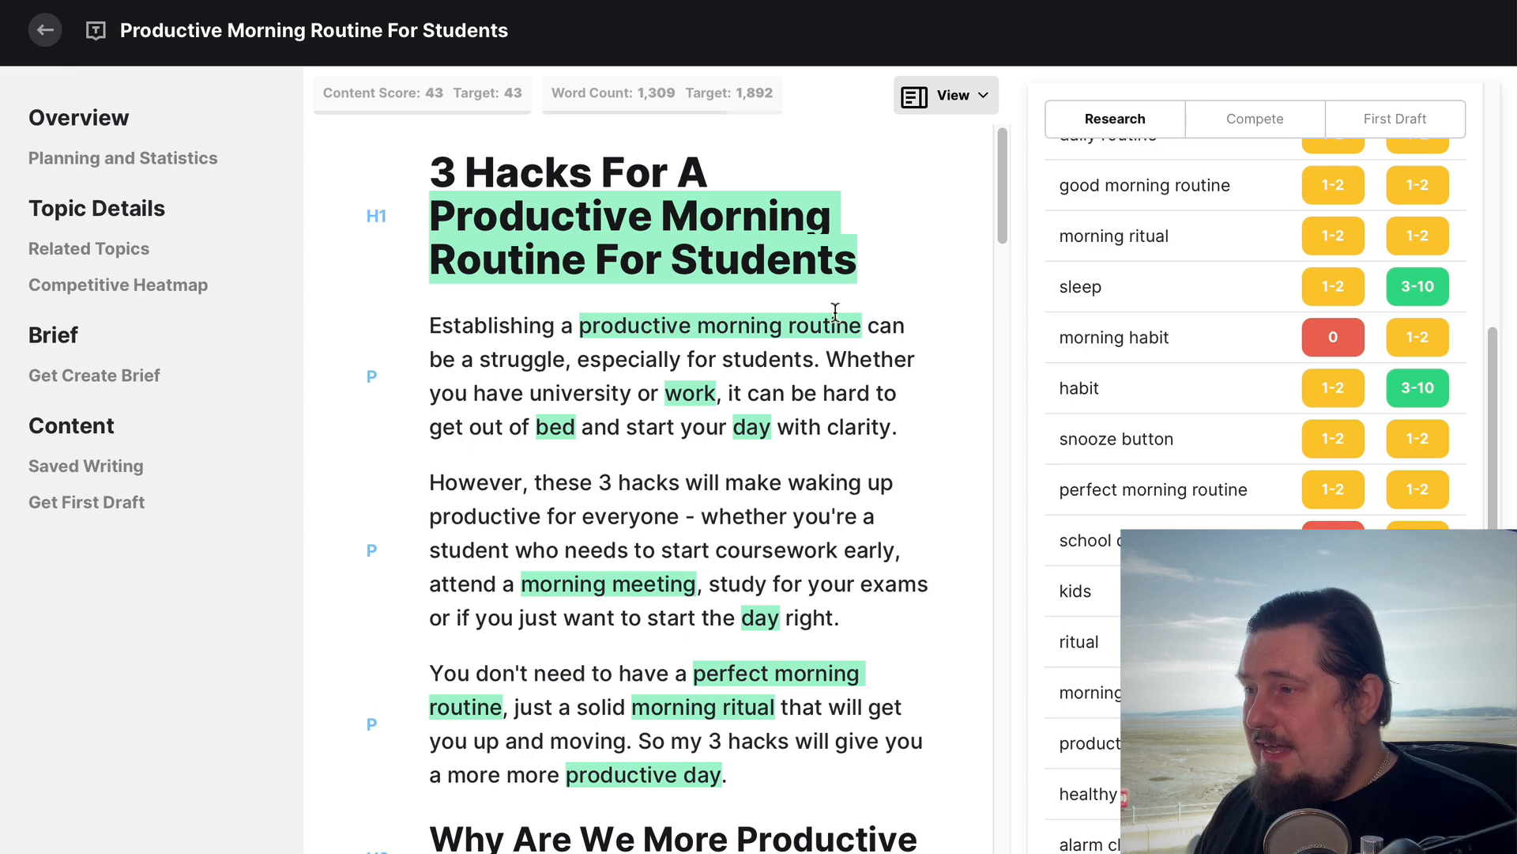
Copy the entire morning routine article from MarketMuse and paste it into an empty Grammarly document
key("ctrl+a")
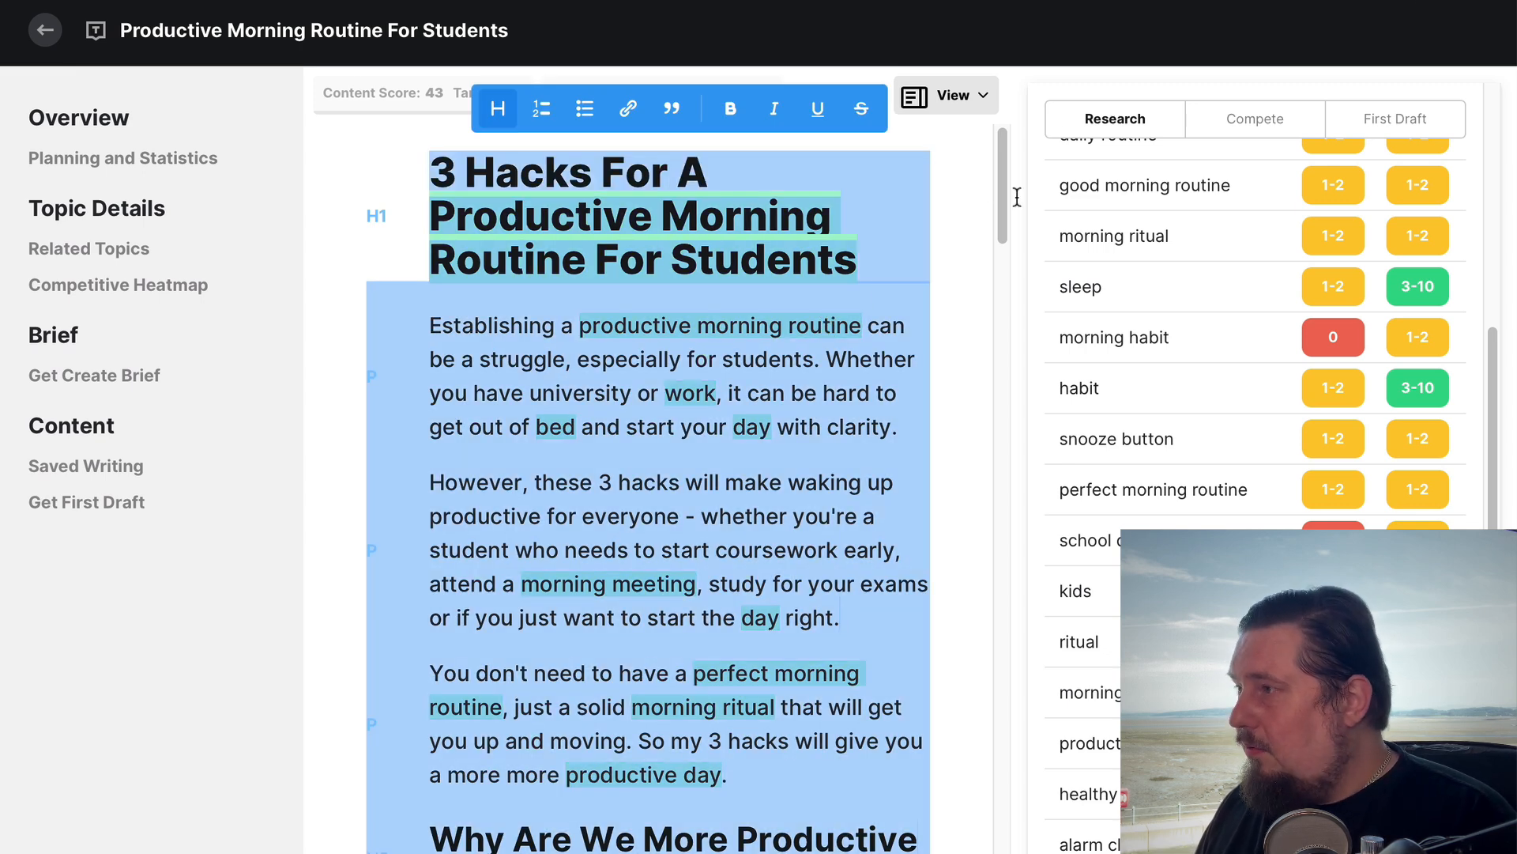
left_click(832, 380)
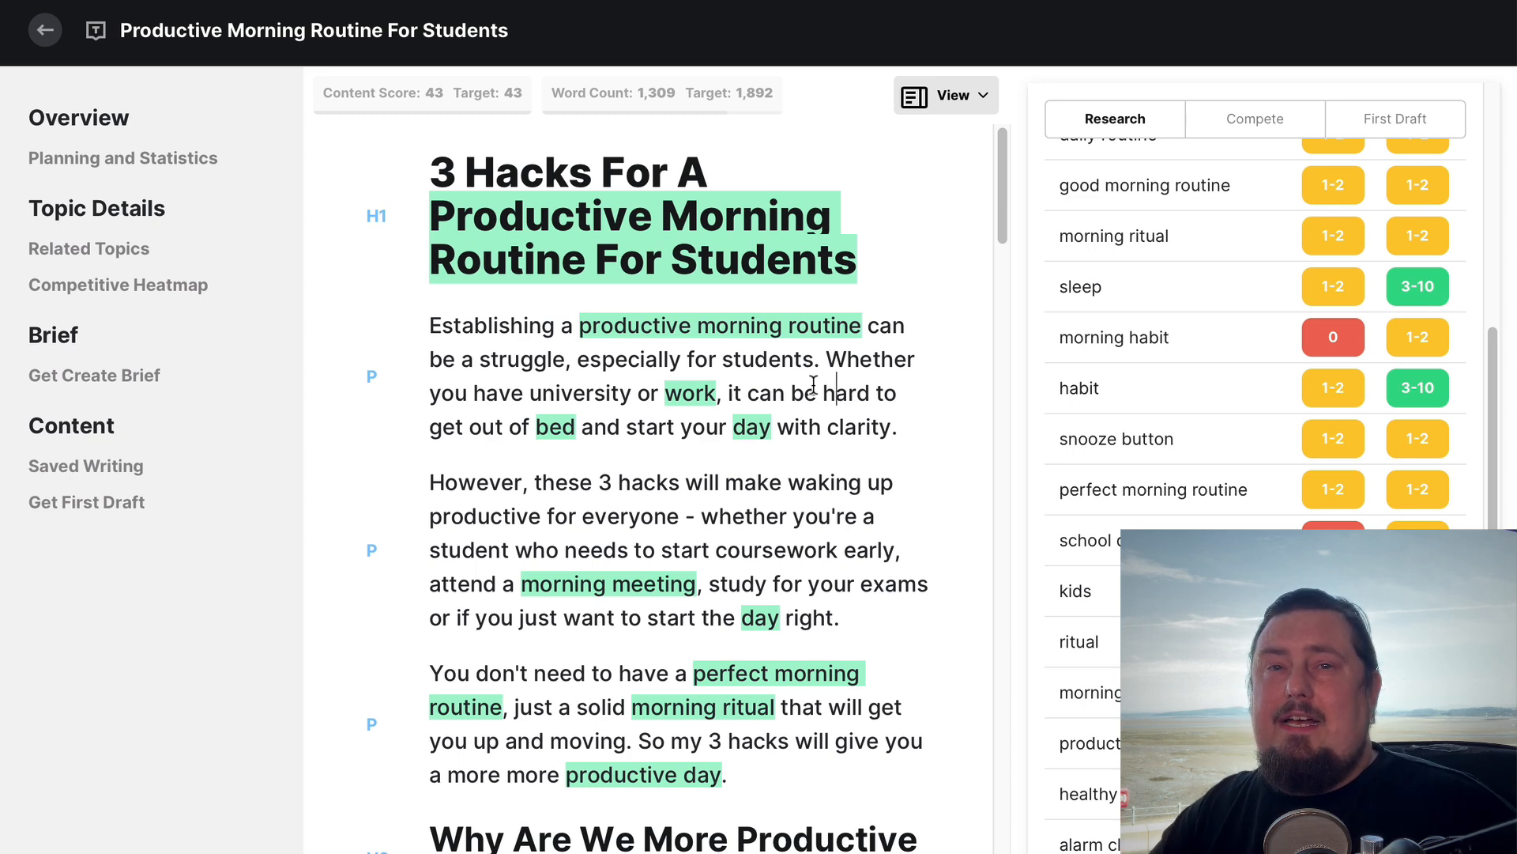
key("ctrl+a")
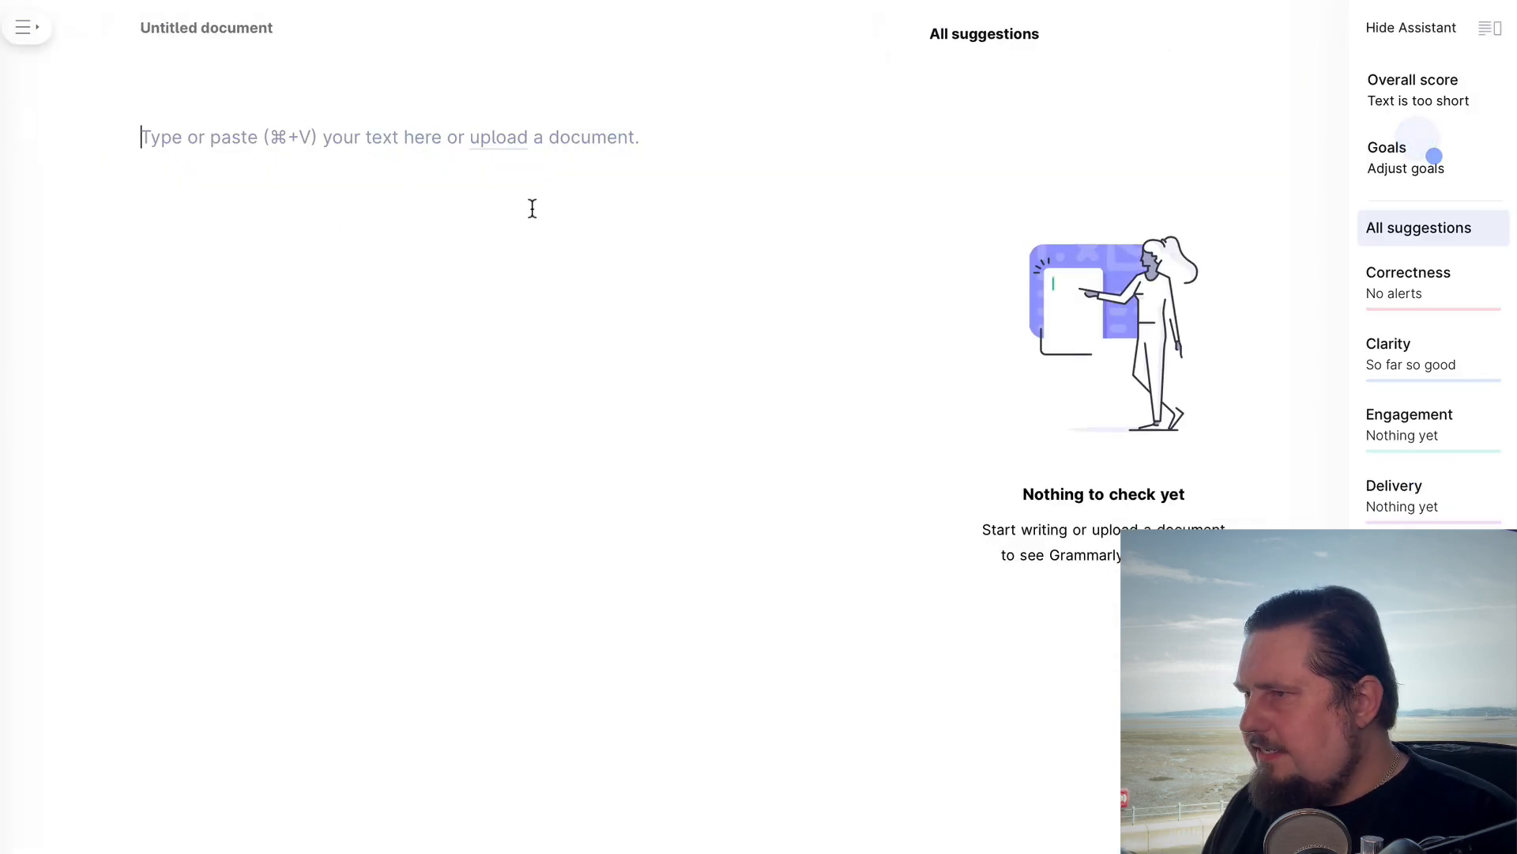
key("super+v")
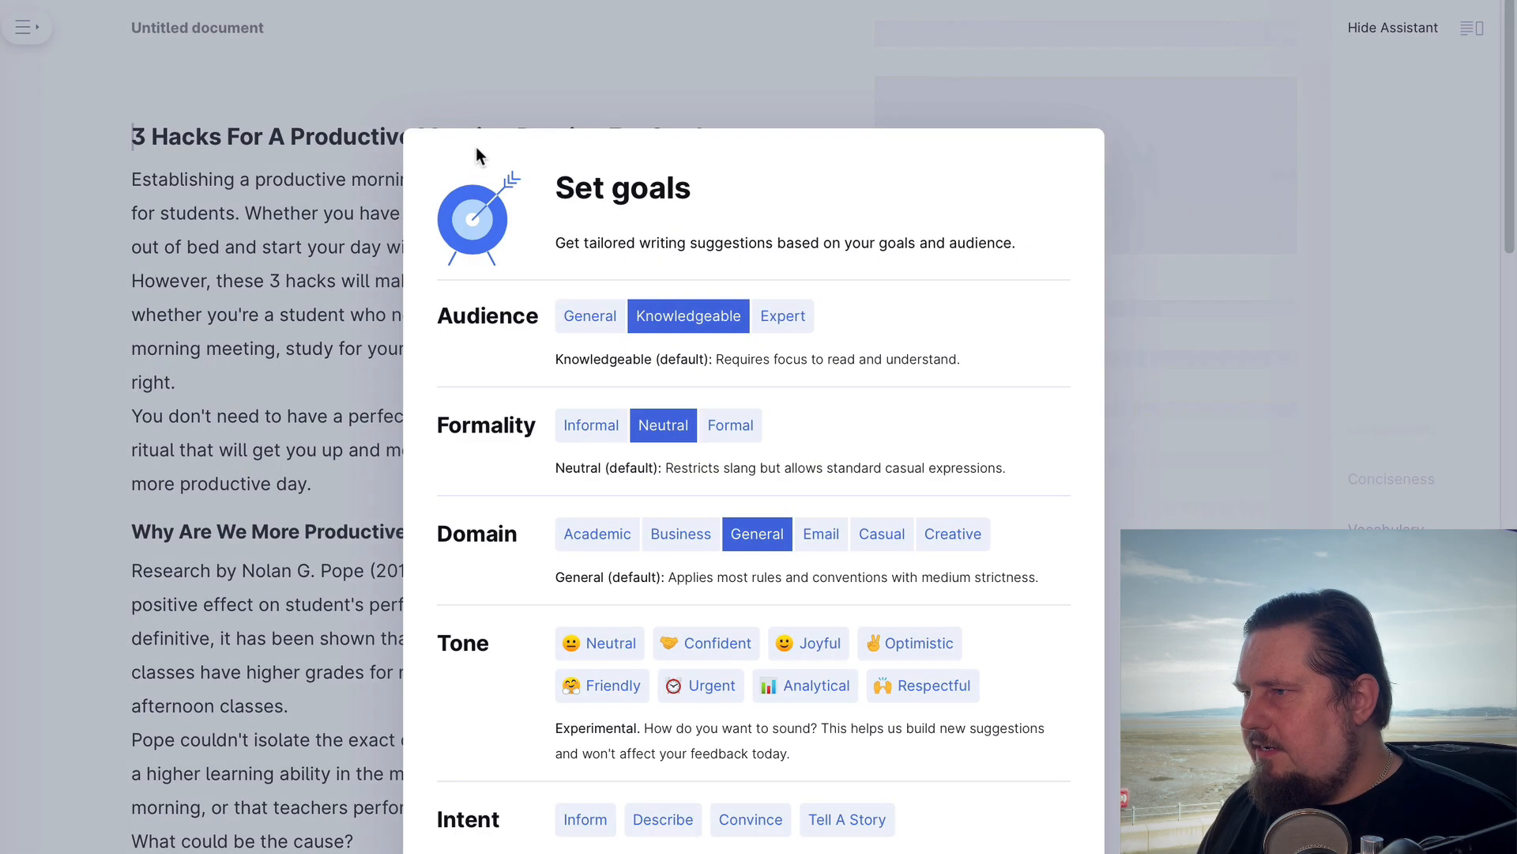
Set the document's writing goals to General audience, Neutral formality and Inform intent
left_click(597, 321)
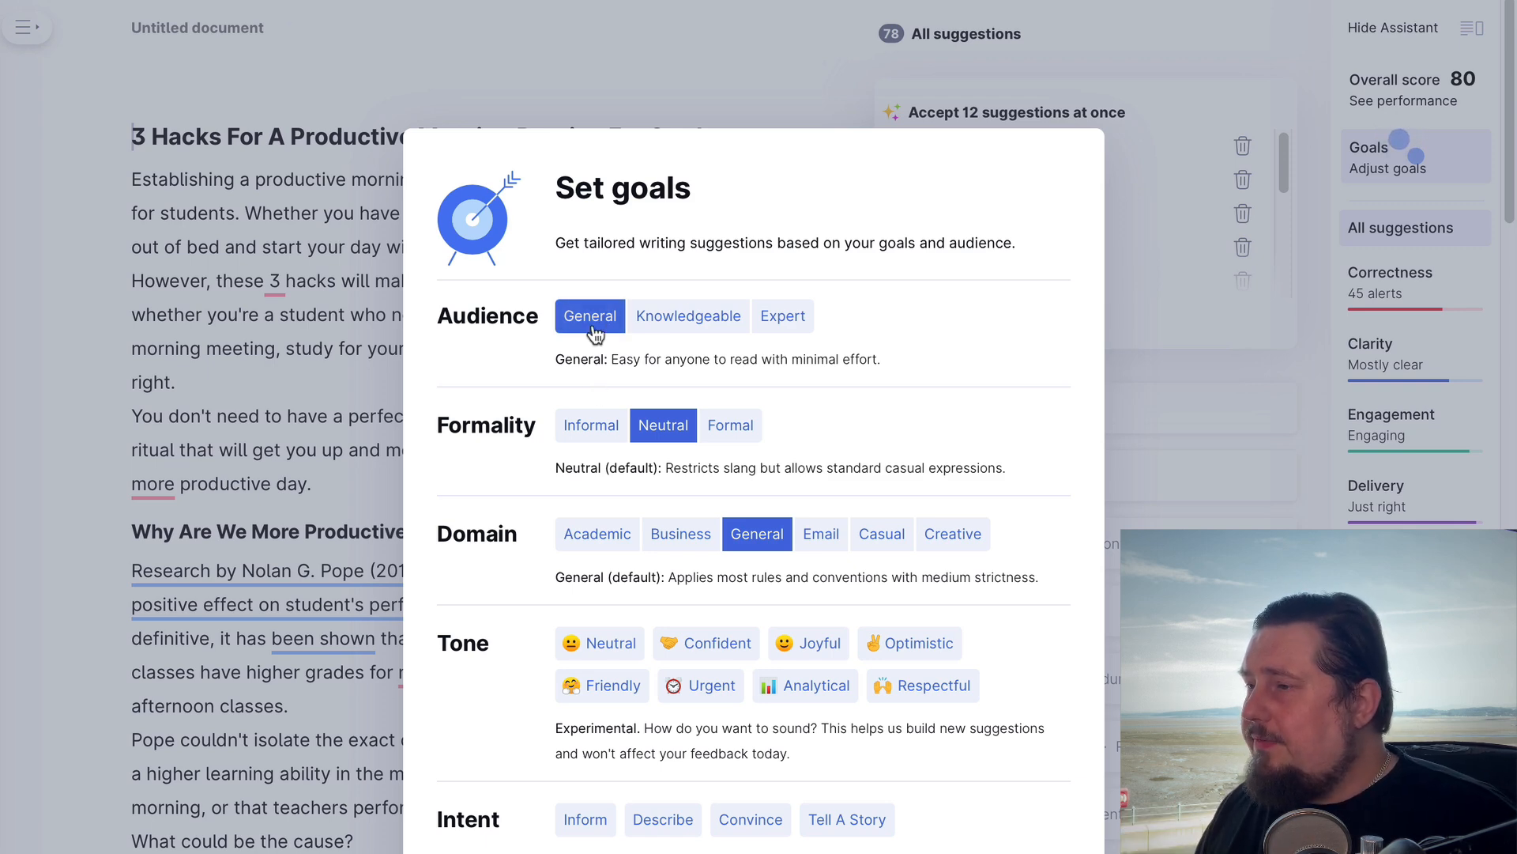
left_click(610, 436)
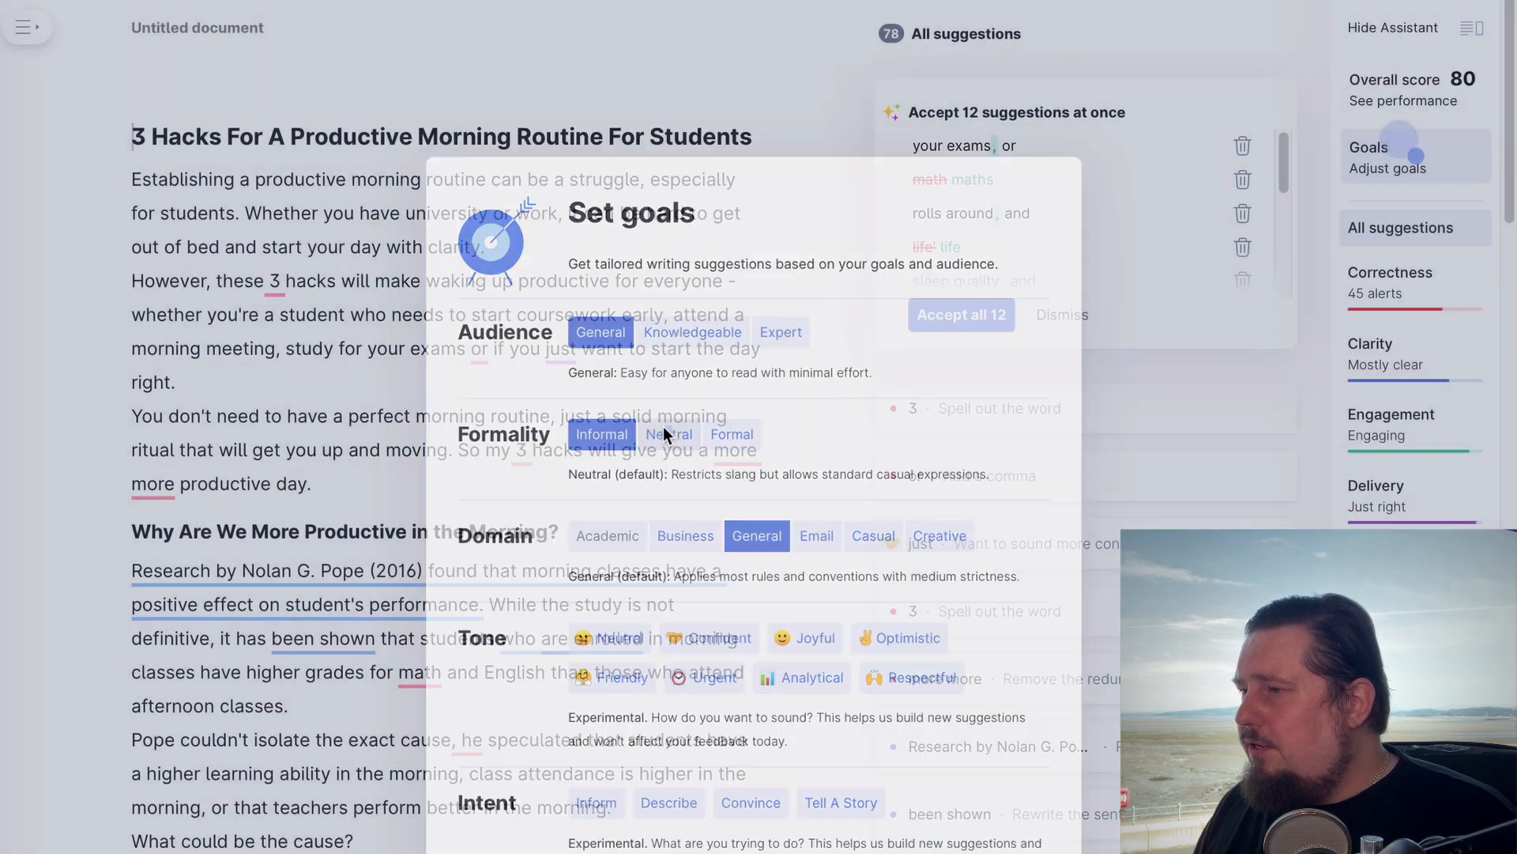
left_click(662, 425)
left_click(730, 427)
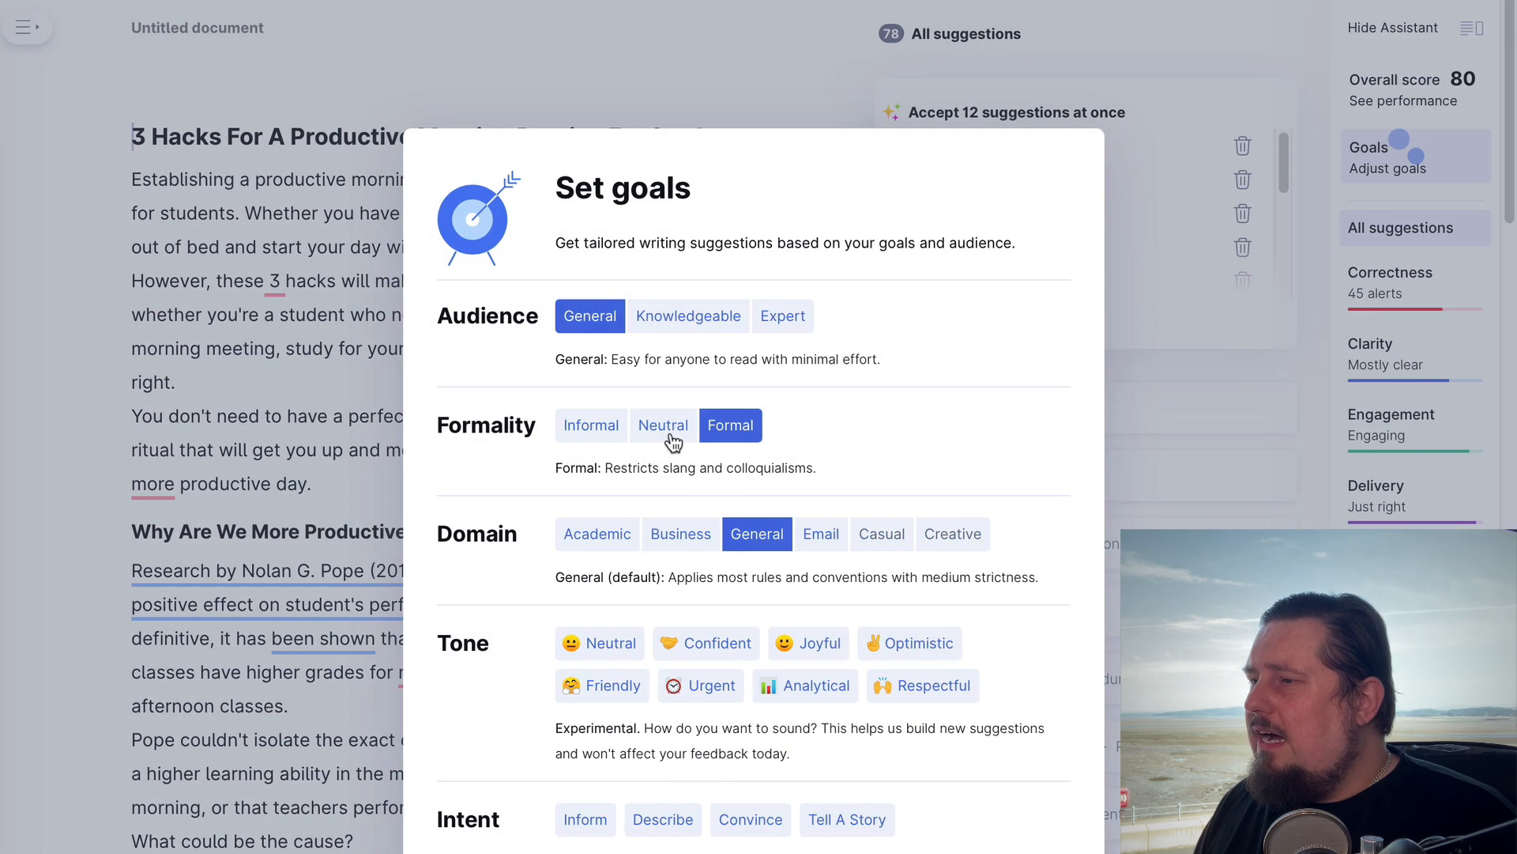
left_click(664, 425)
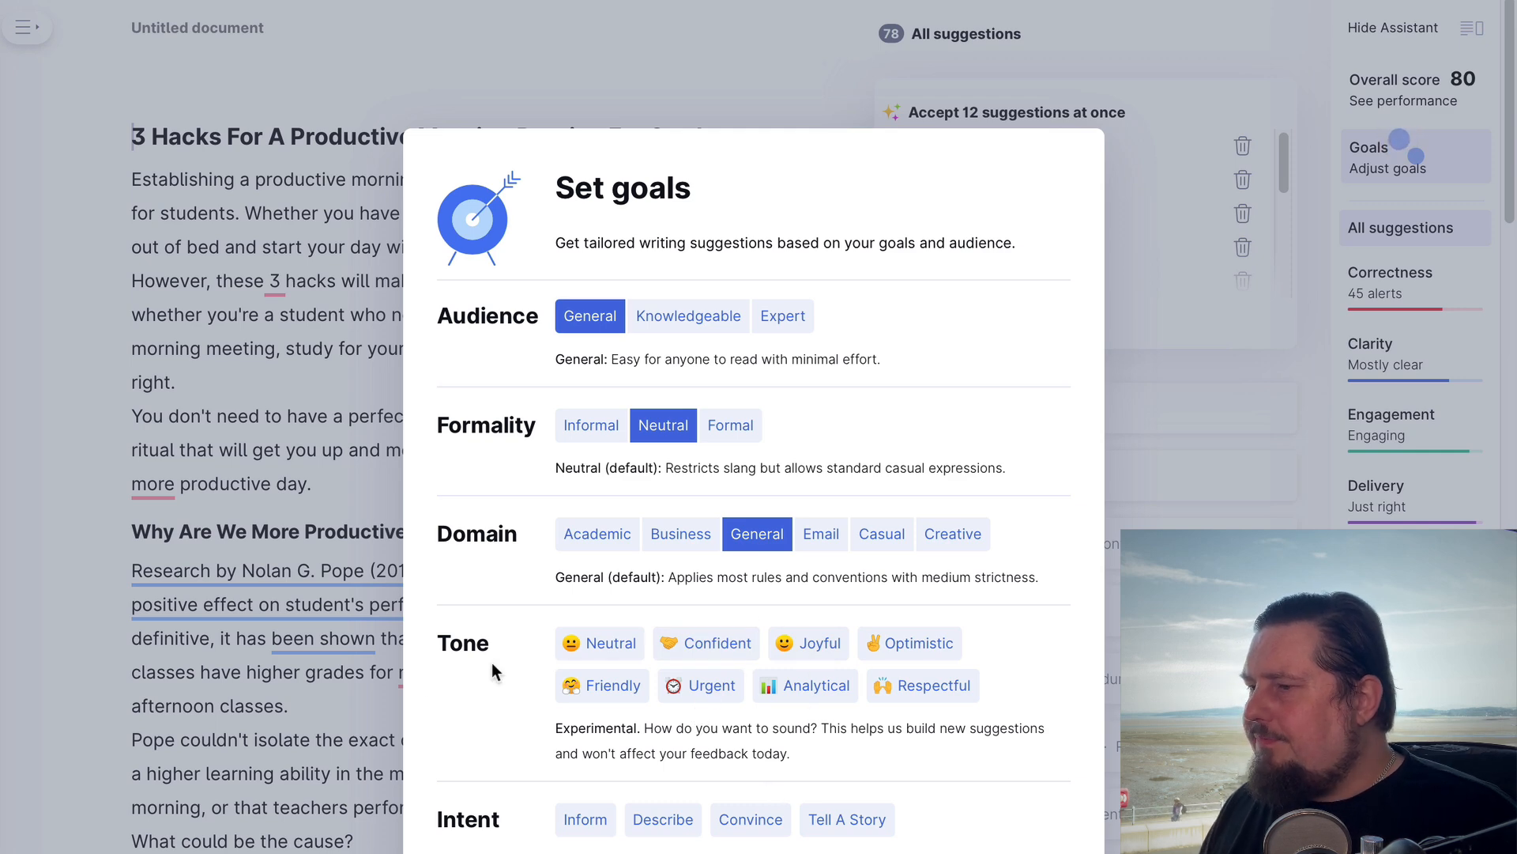
left_click(586, 819)
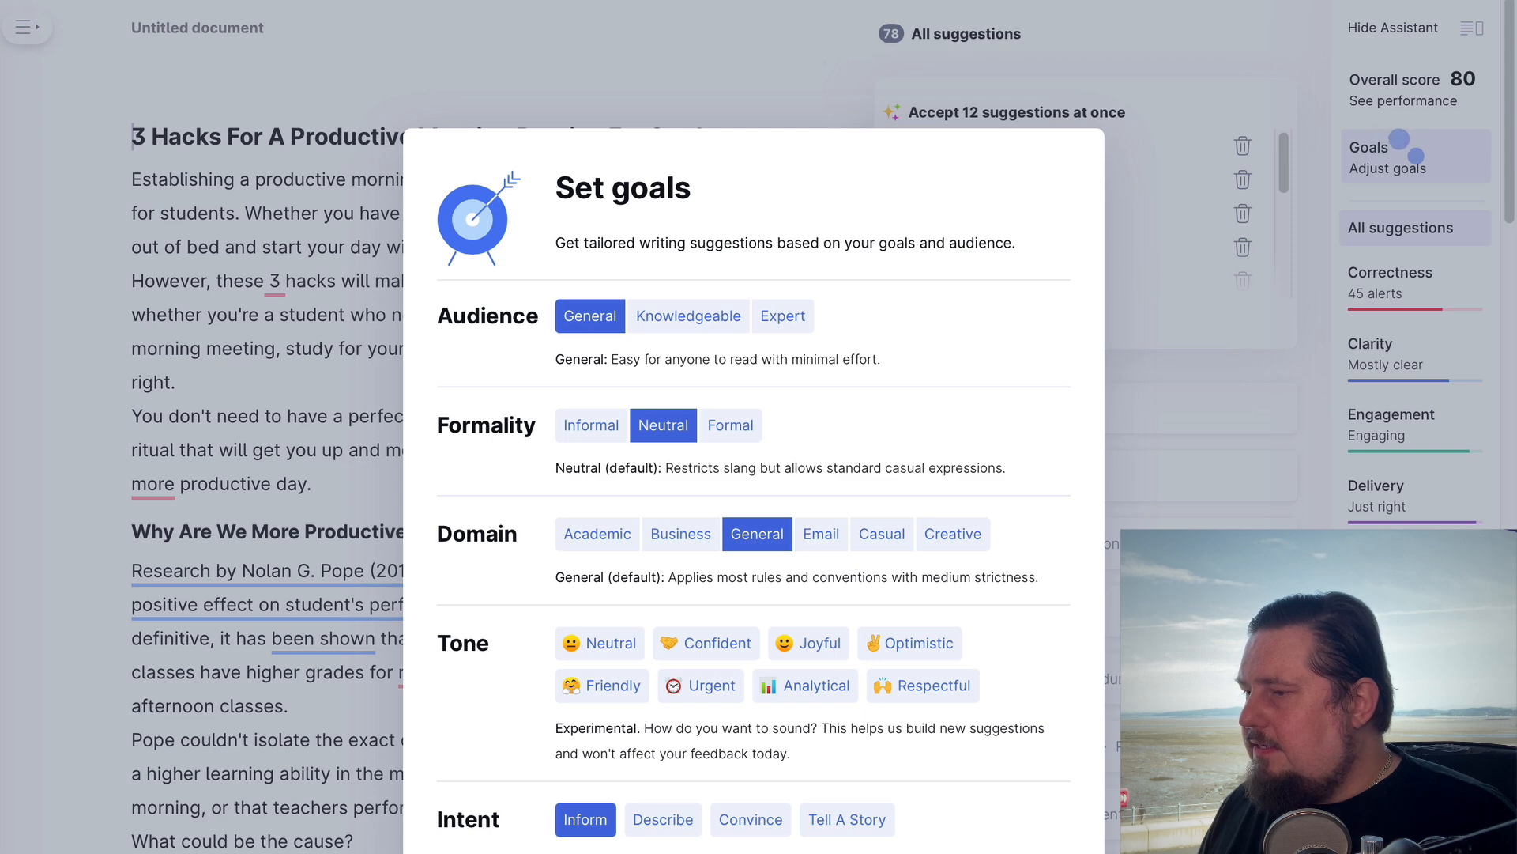
left_click(1032, 852)
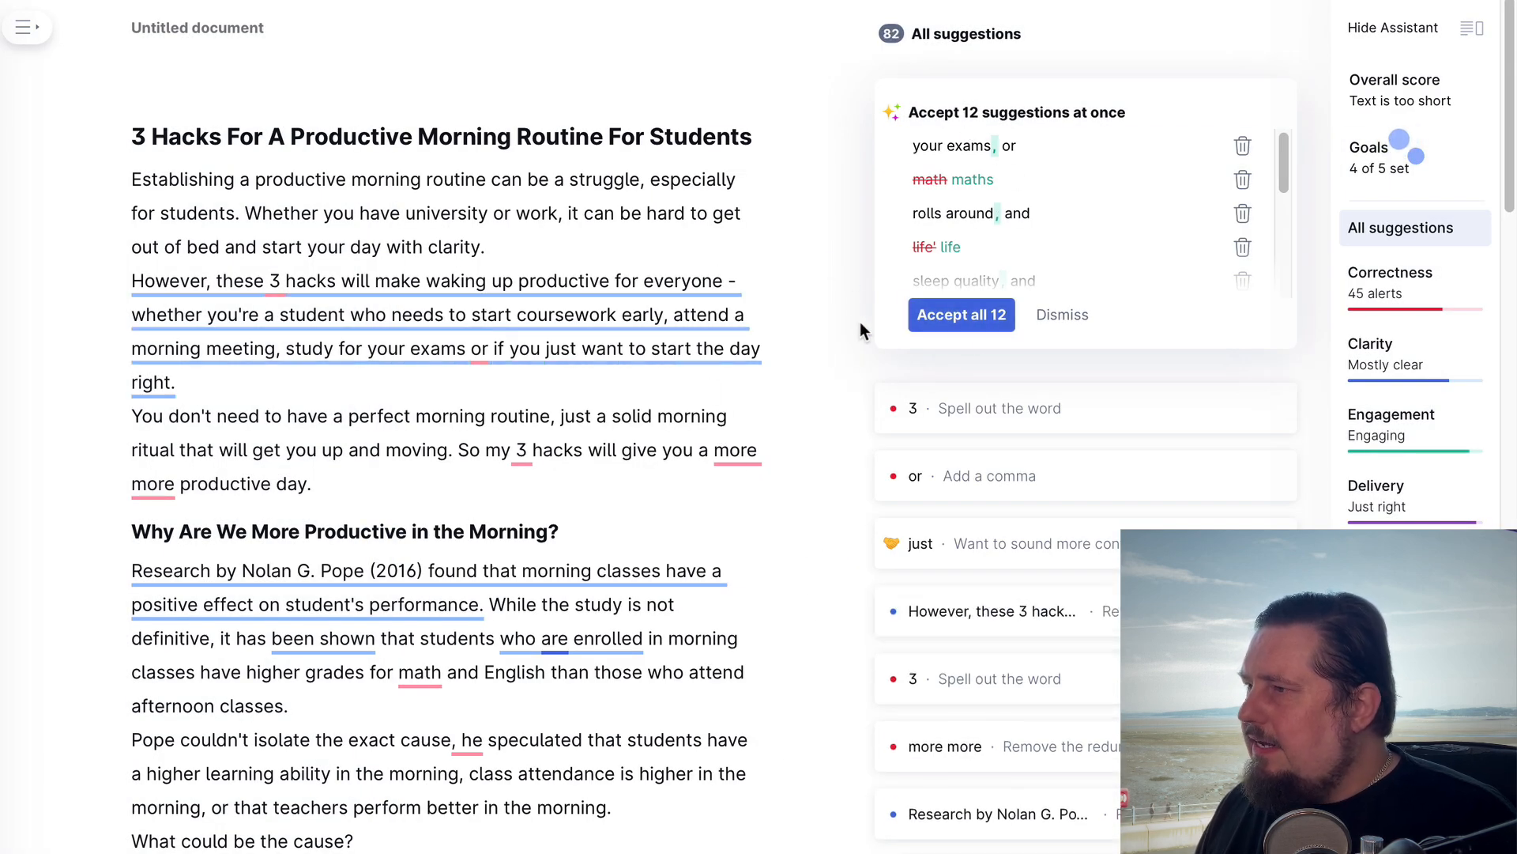
Examine the article's writing suggestions, including the readability advice for the sentence beginning "However, these 3 hacks"
scroll(759, 724, "down", 1)
scroll(759, 725, "up", 1)
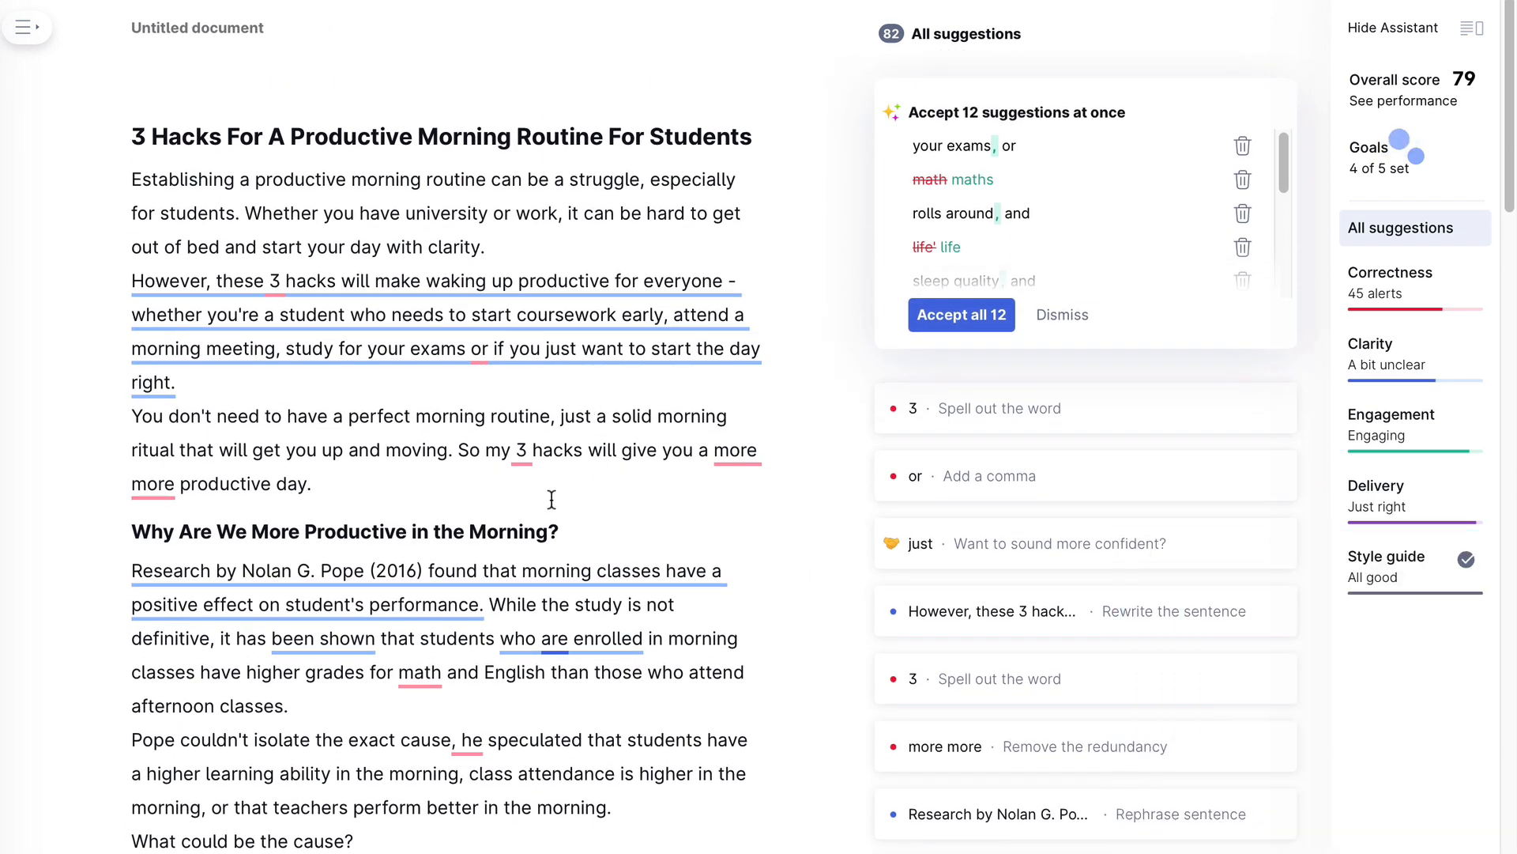
left_click(637, 281)
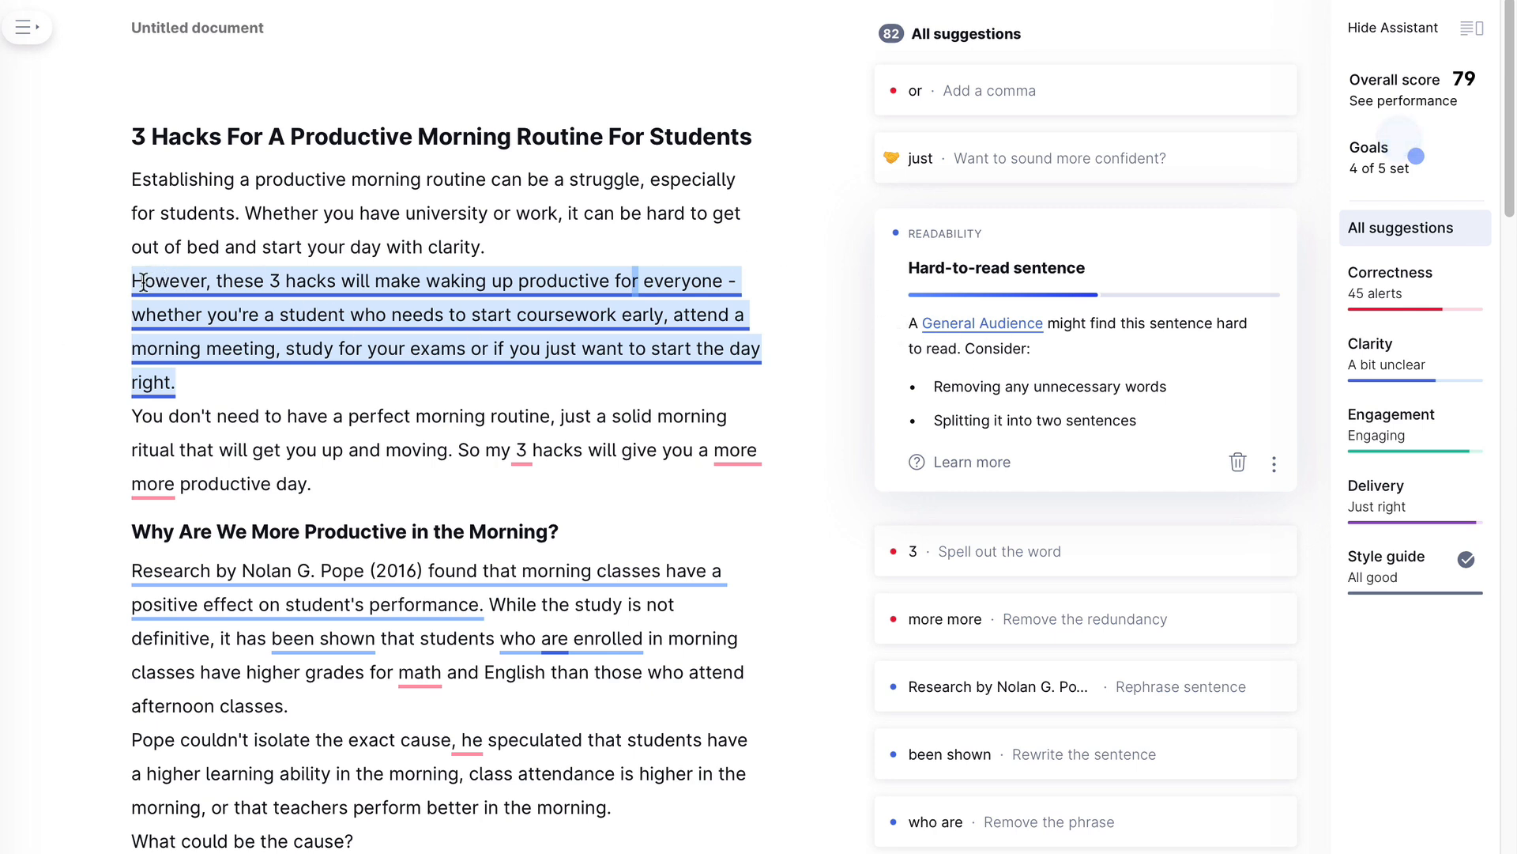
left_click_drag(133, 282, 228, 380)
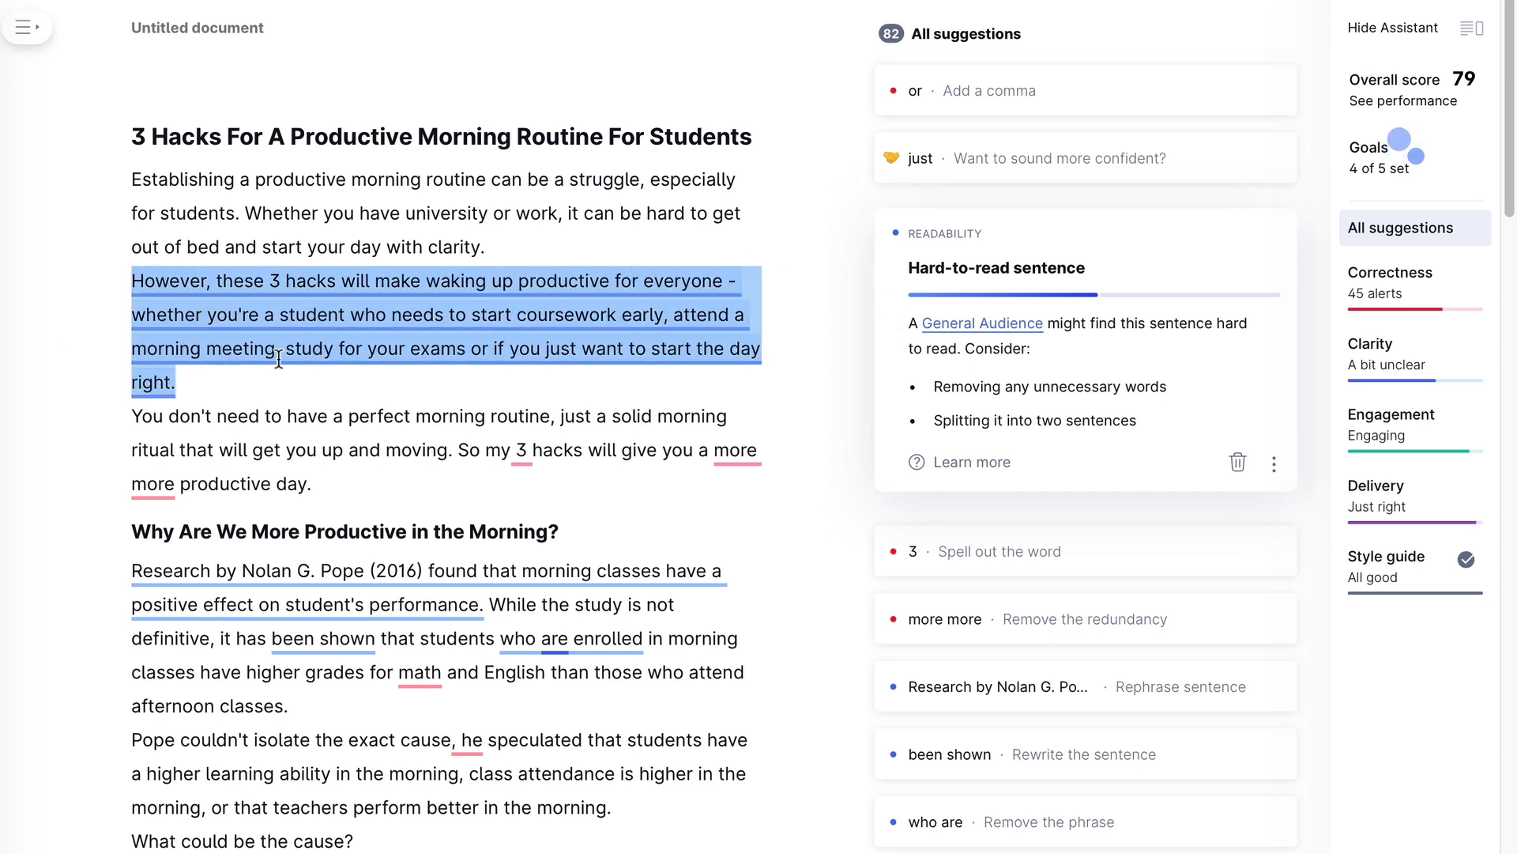
left_click(353, 330)
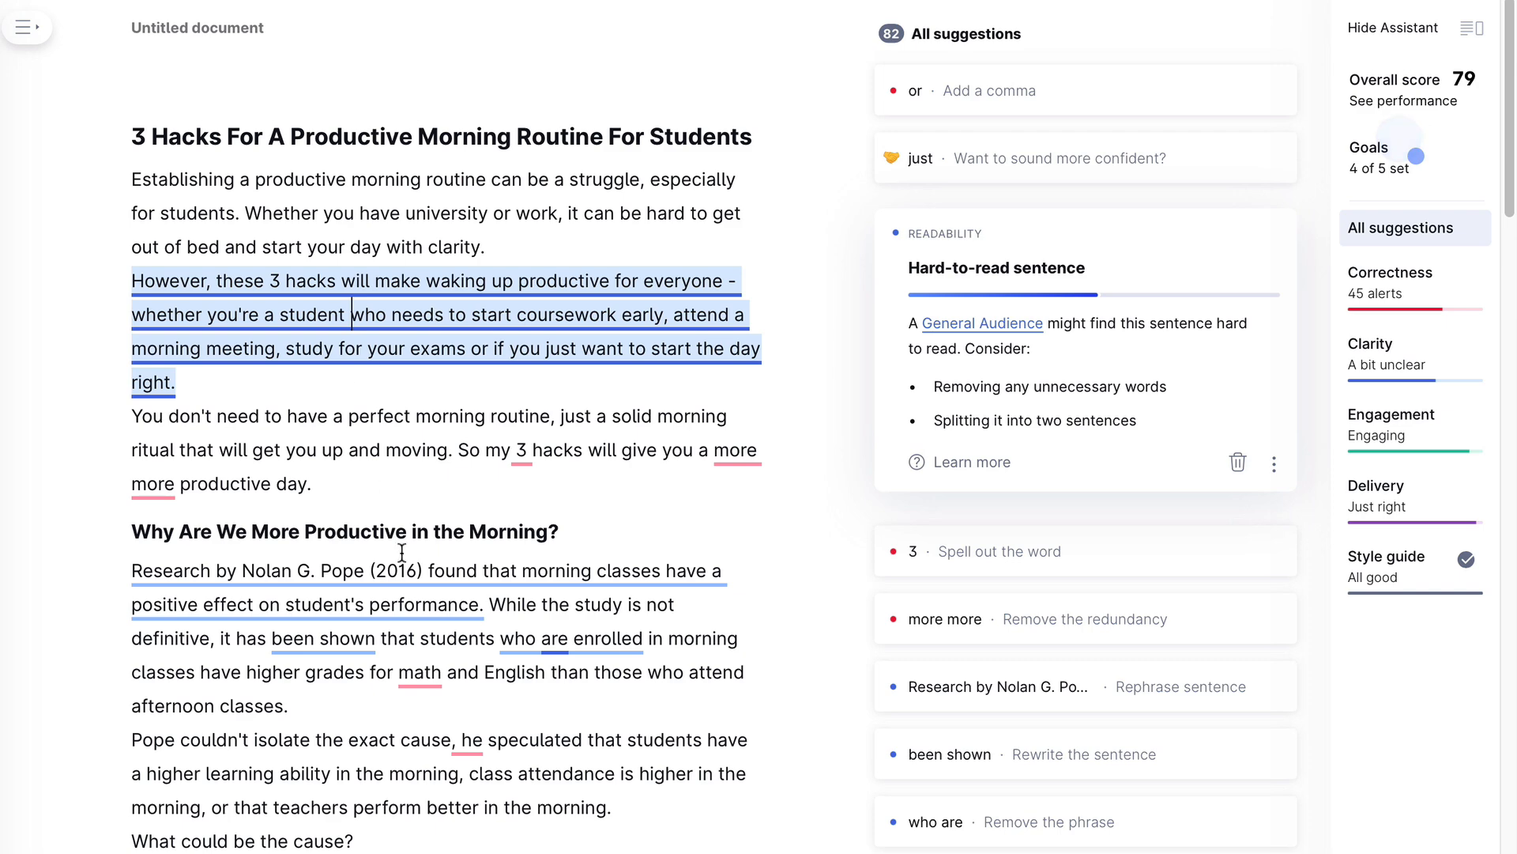
scroll(435, 583, "down", 1)
scroll(435, 583, "up", 1)
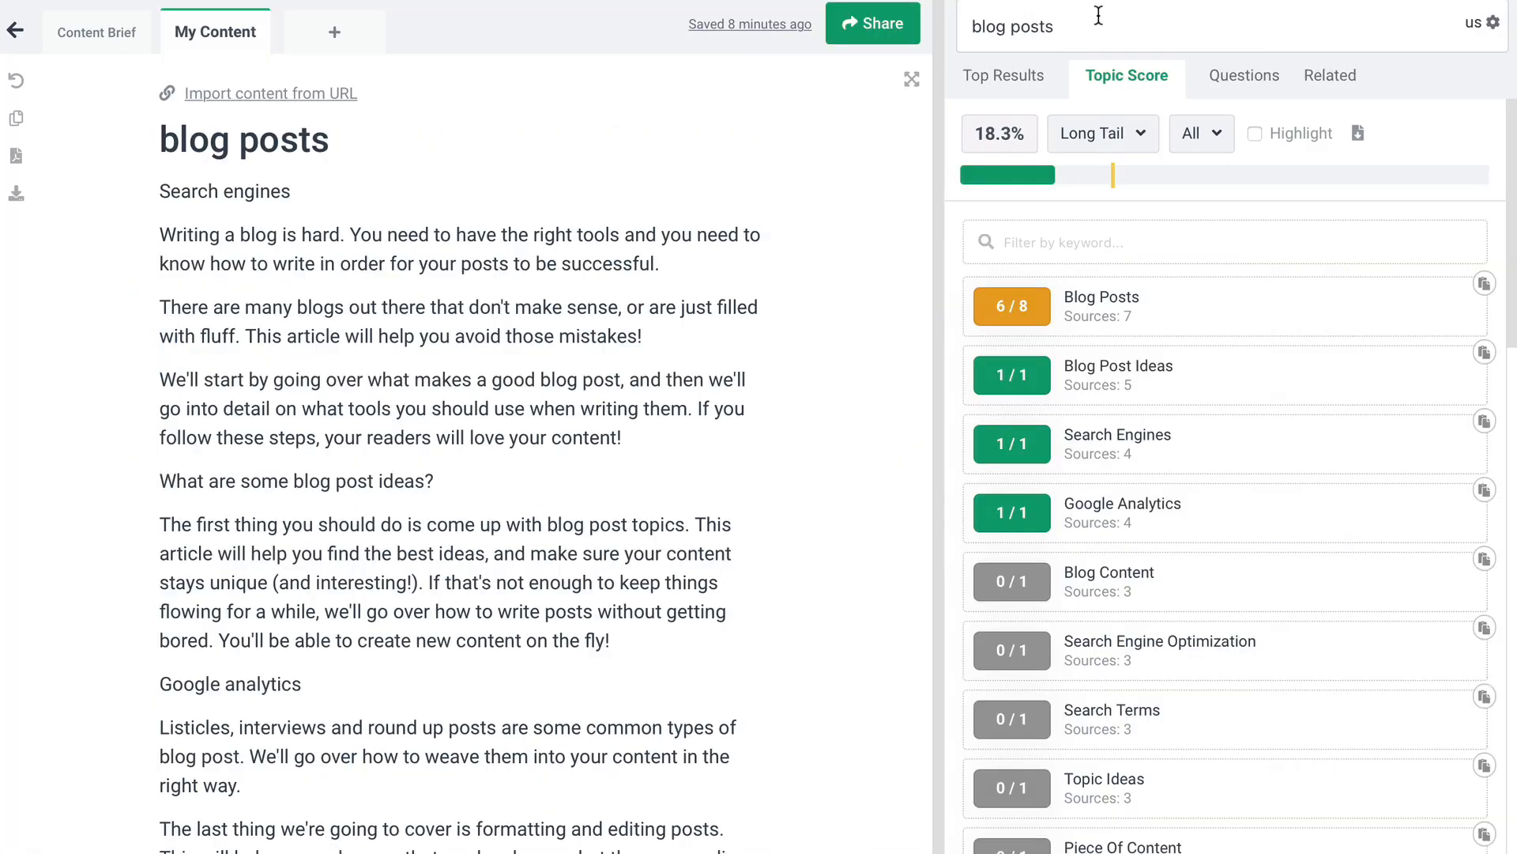
Switch to Frase, open the Content Brief and examine its nested "blog posts" outline
left_click(69, 46)
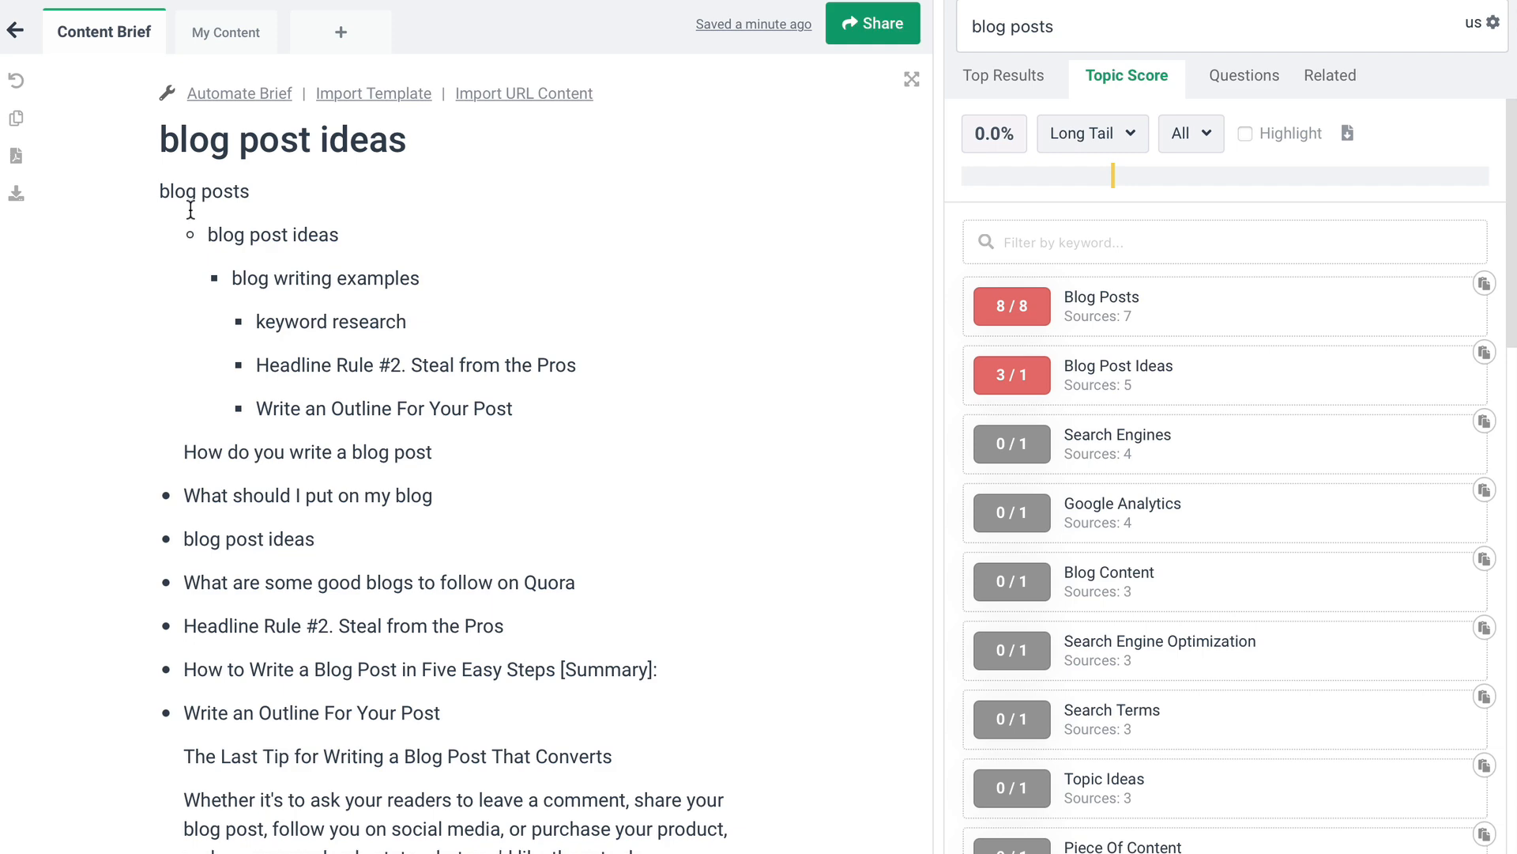
left_click_drag(160, 191, 381, 365)
left_click(444, 405)
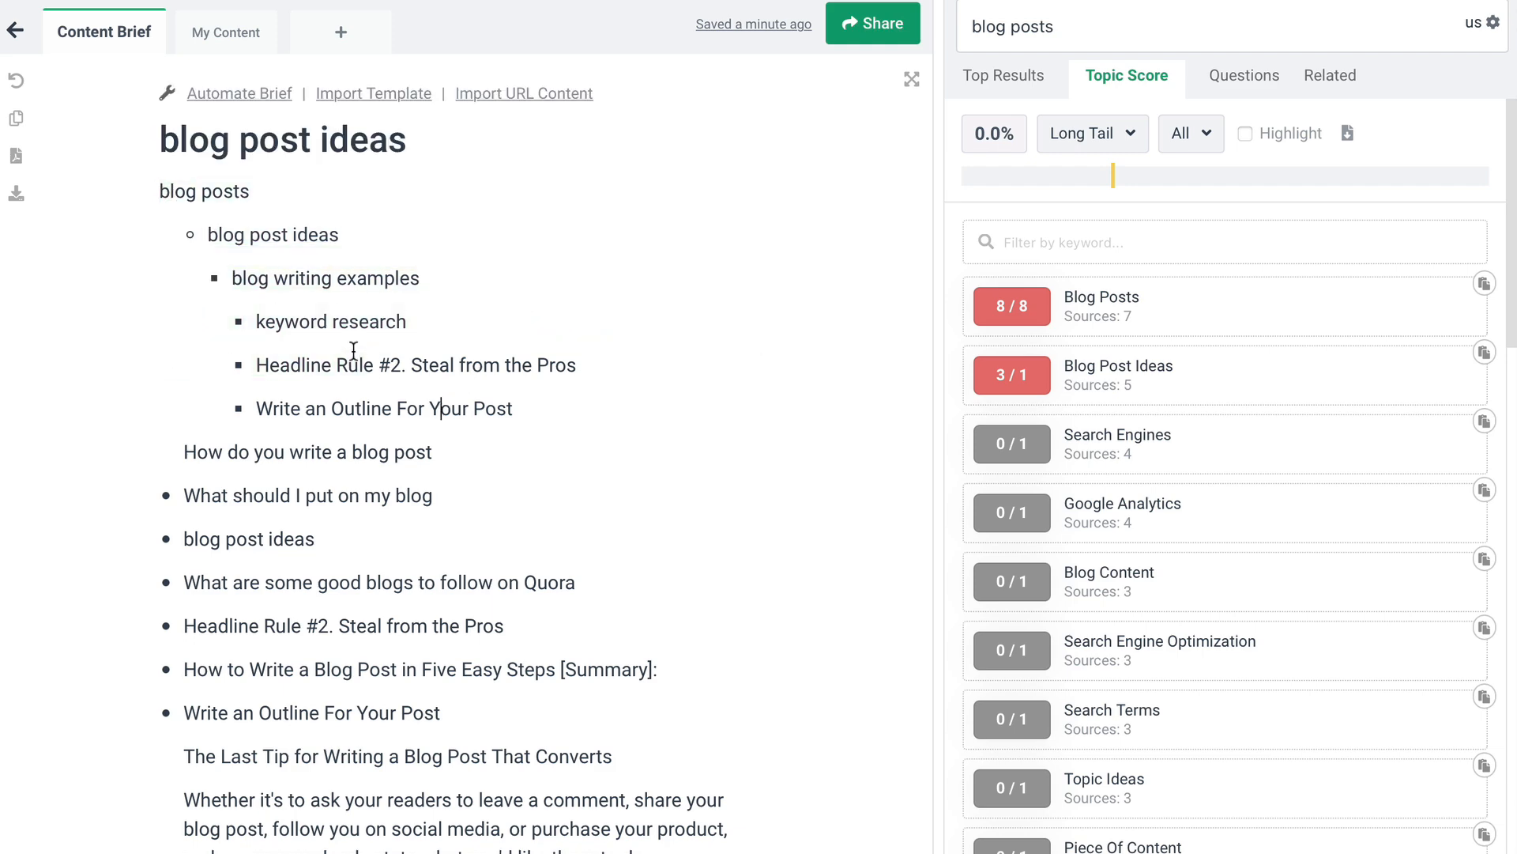